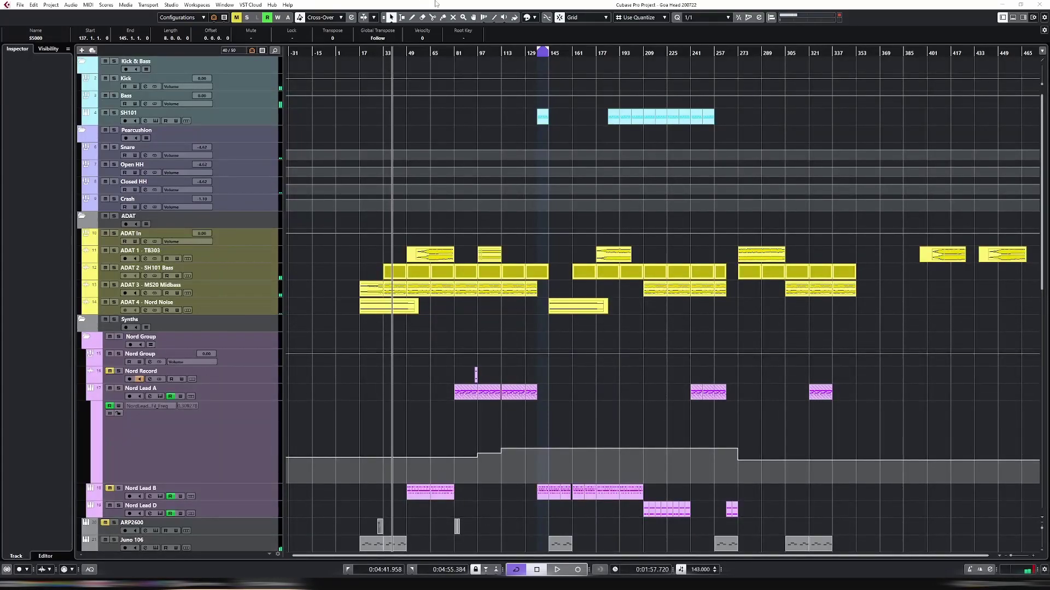
key("alt+i")
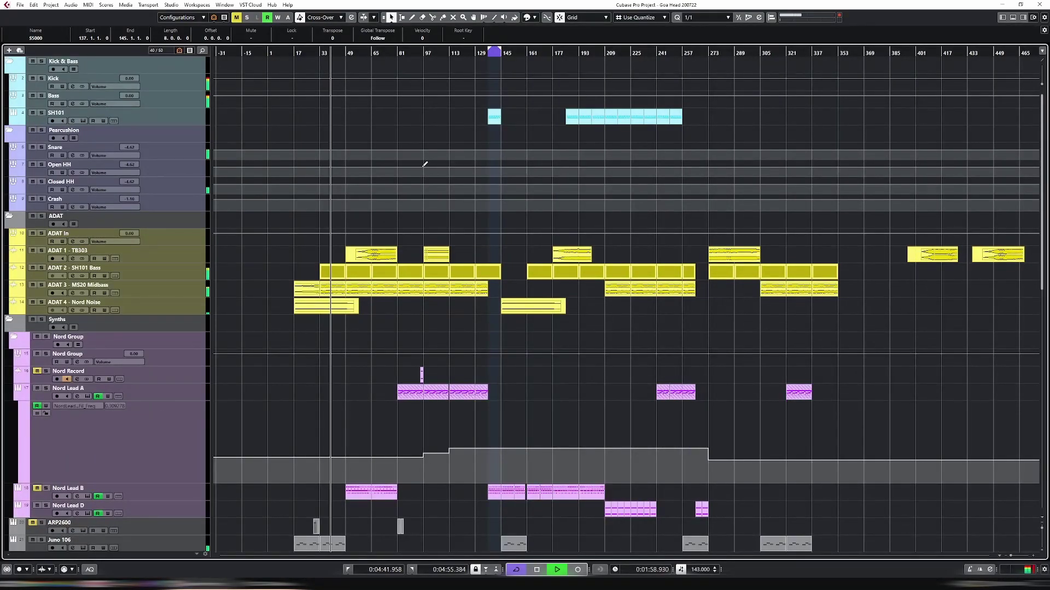
key("shift+g")
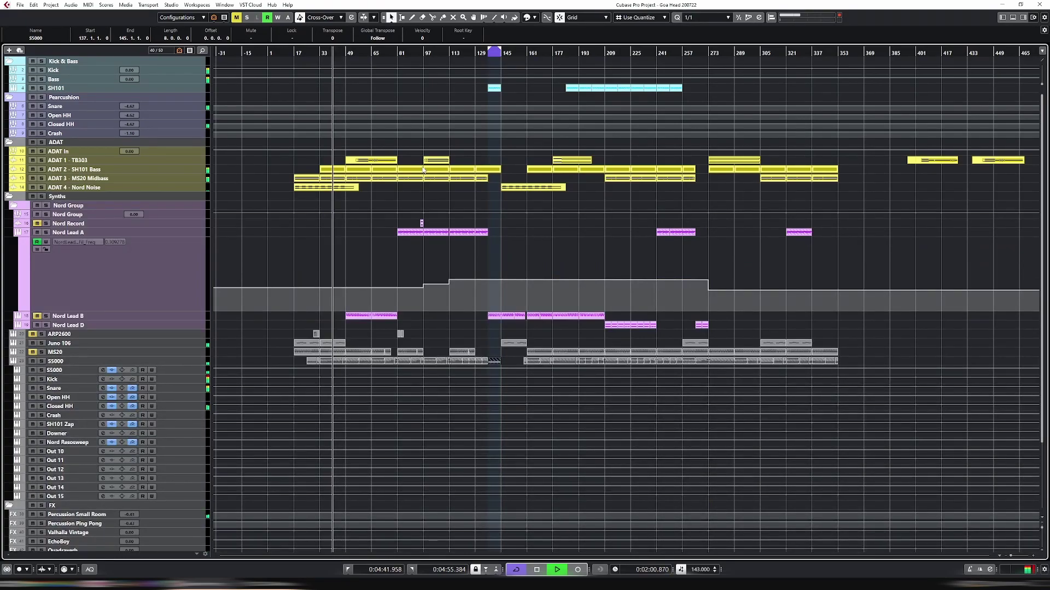
key("shift+h")
scroll(480, 174, "up", 3)
scroll(508, 211, "down", 3)
scroll(511, 212, "up", 3)
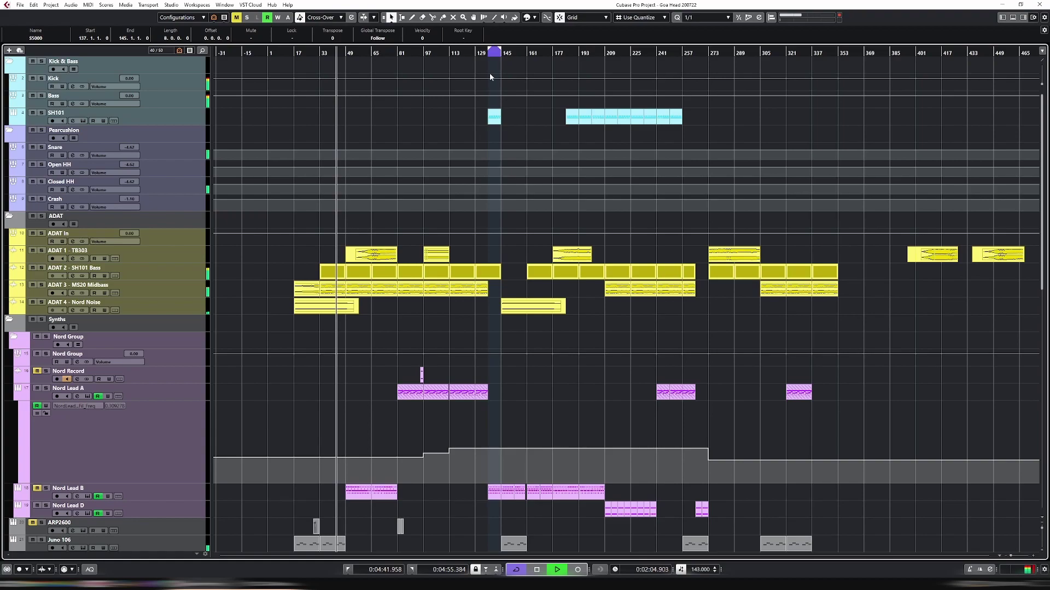
Copy the SH101 event at bar 137 back to bar 129 and play the arrangement from bar 129
left_click(475, 51)
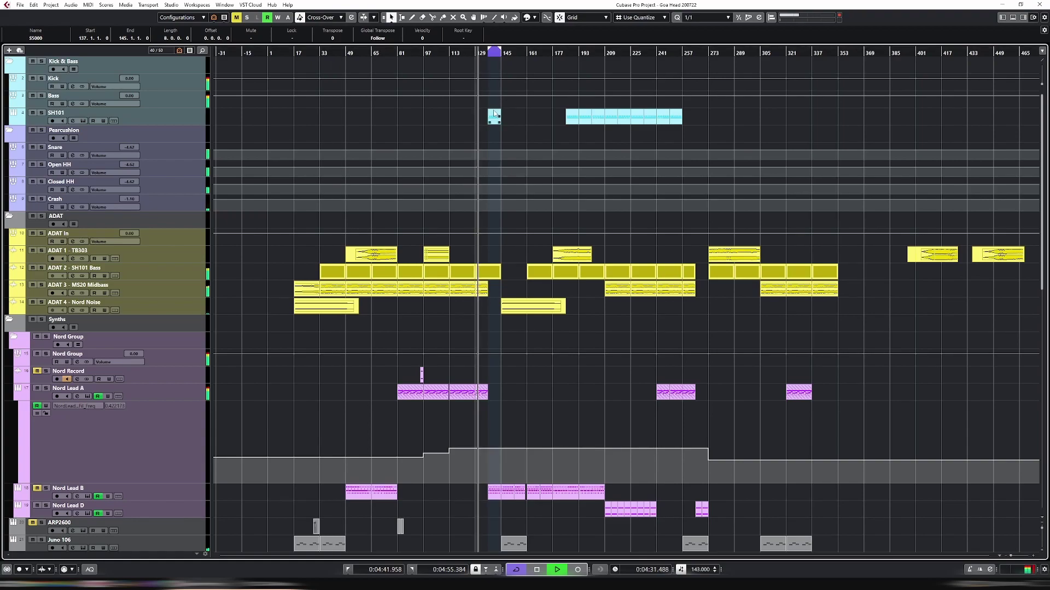
key("h")
key("h")
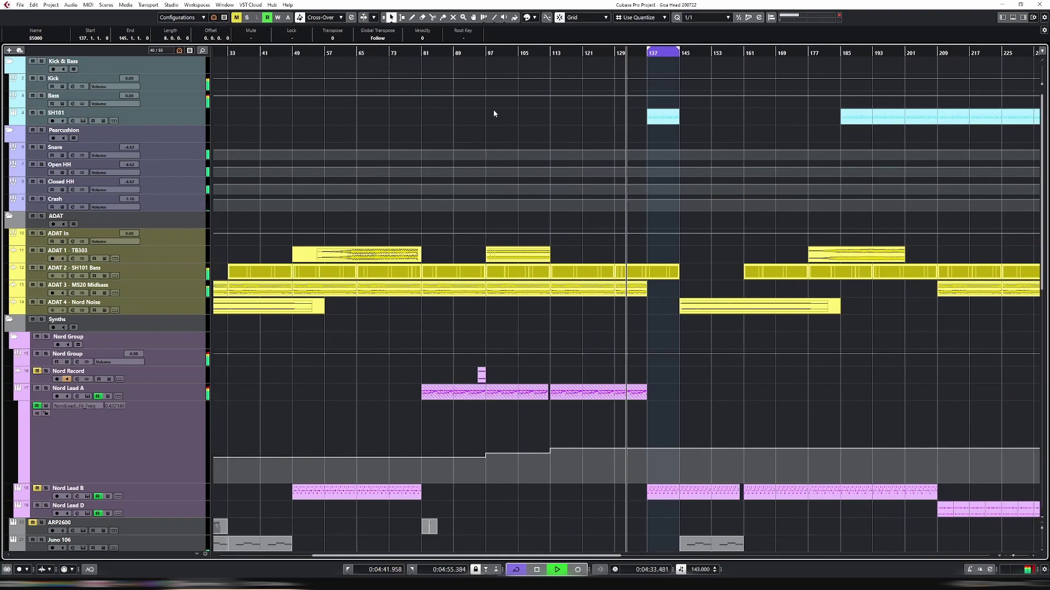
scroll(408, 343, "right", 5)
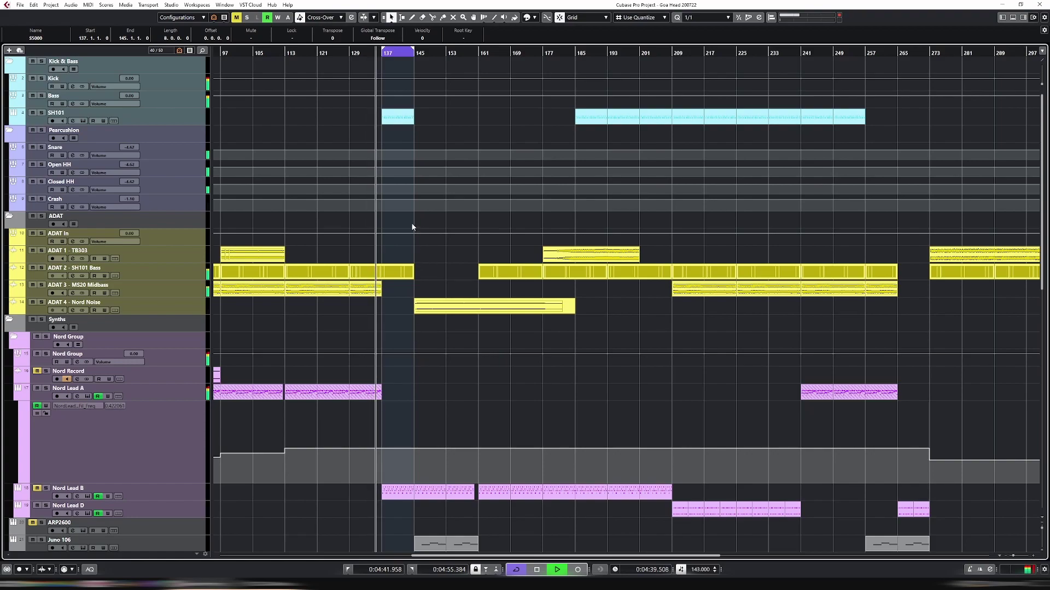
key("alt+i")
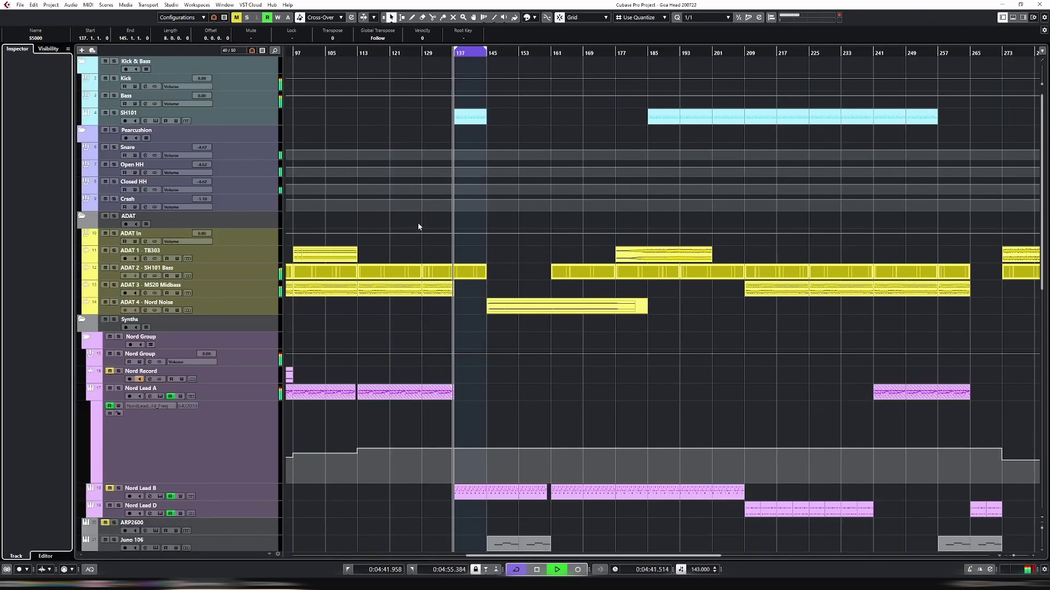
left_click_drag(478, 117, 444, 118)
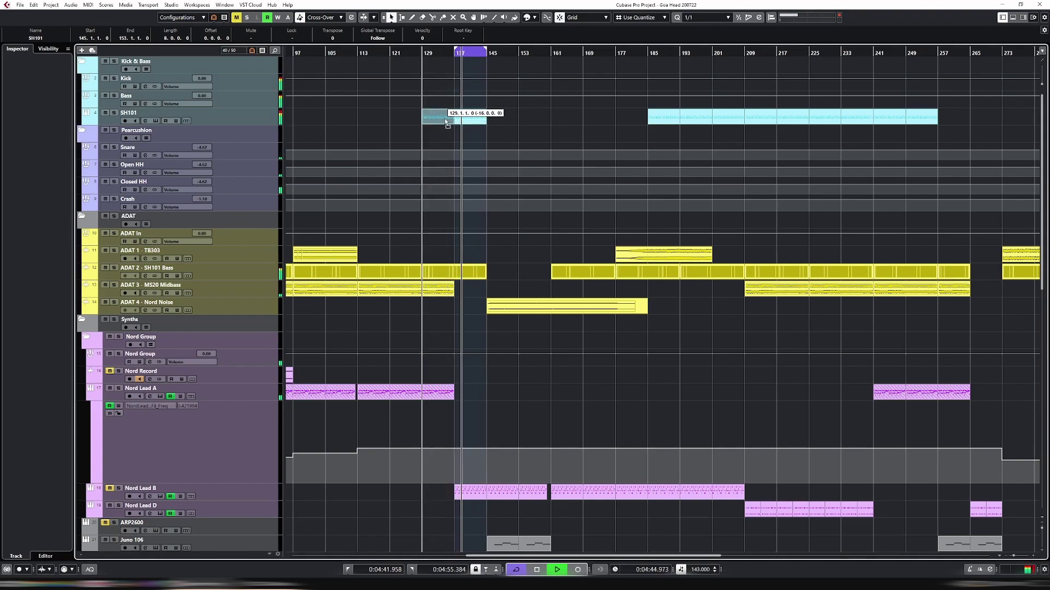
left_click(422, 56)
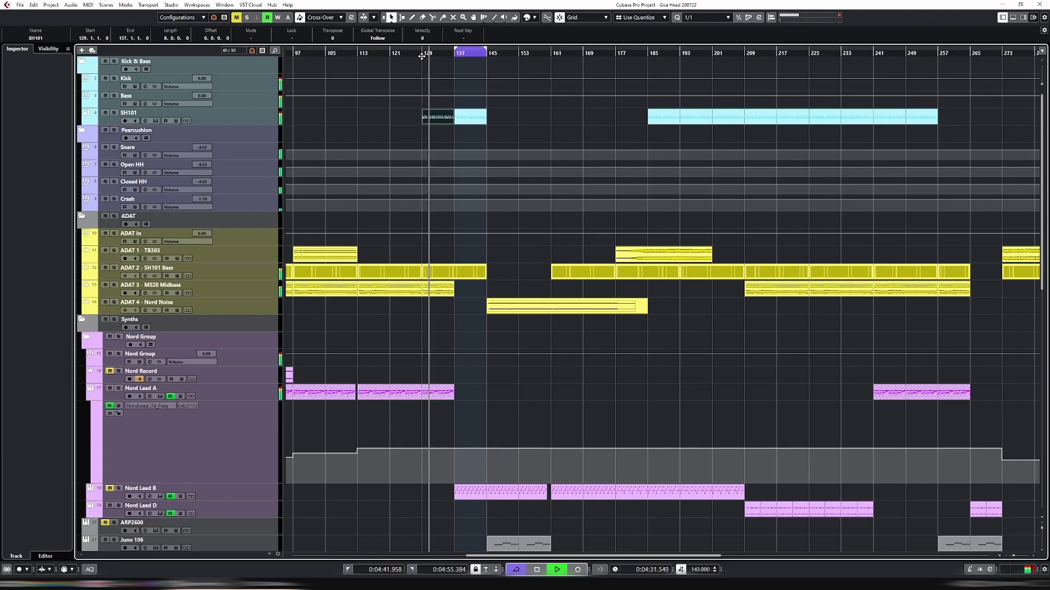
Bypass the Pha...TRON insert effect on the SH101 track
left_click(231, 117)
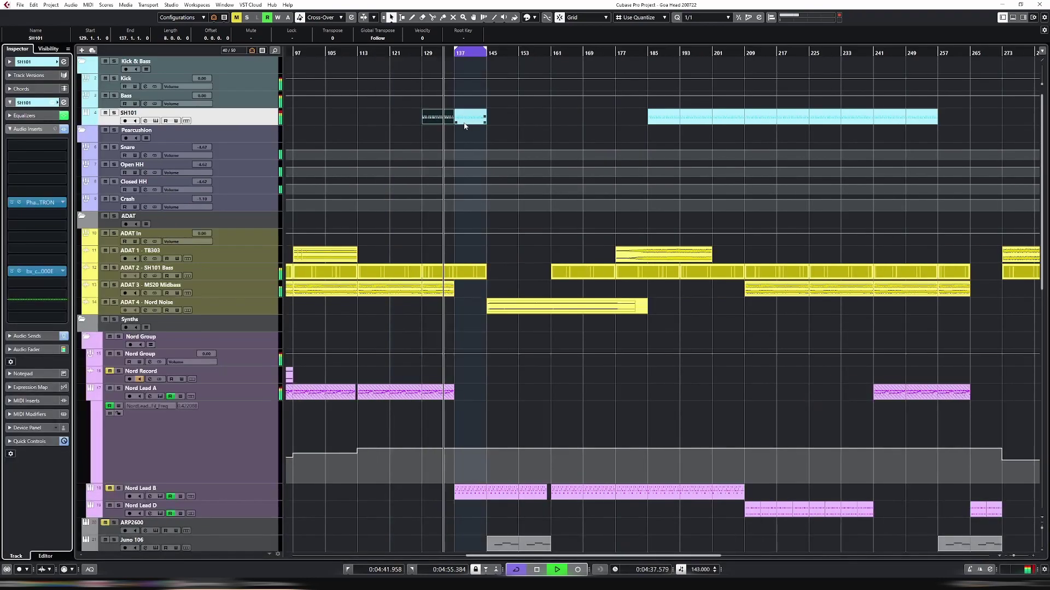
left_click(11, 203)
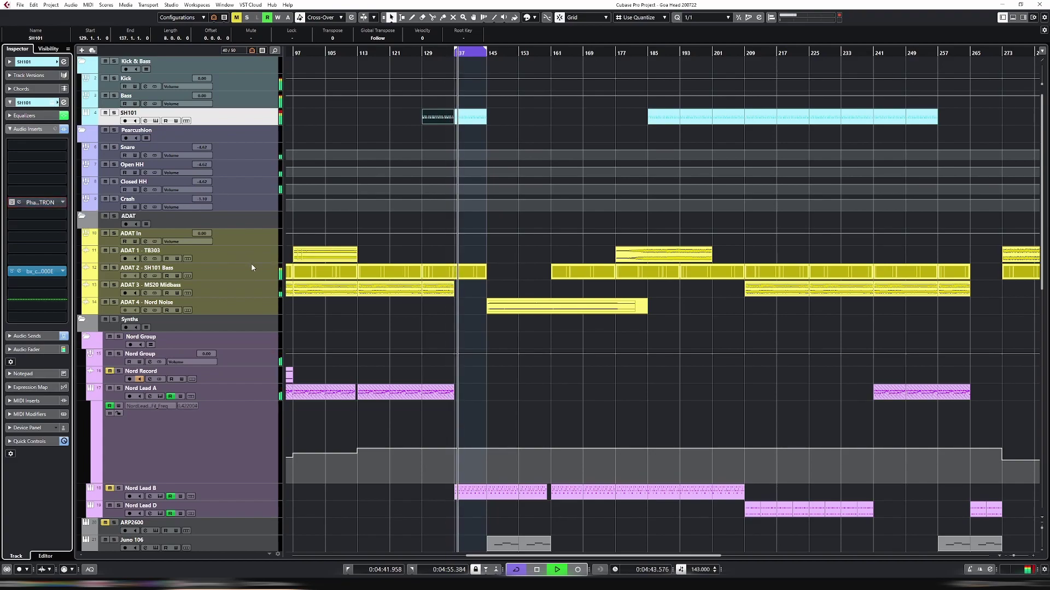
Duplicate the ADAT 1 - TB303 track and move the copy below ADAT 4 - Nord Noise
key("g")
key("g")
key("g")
key("g")
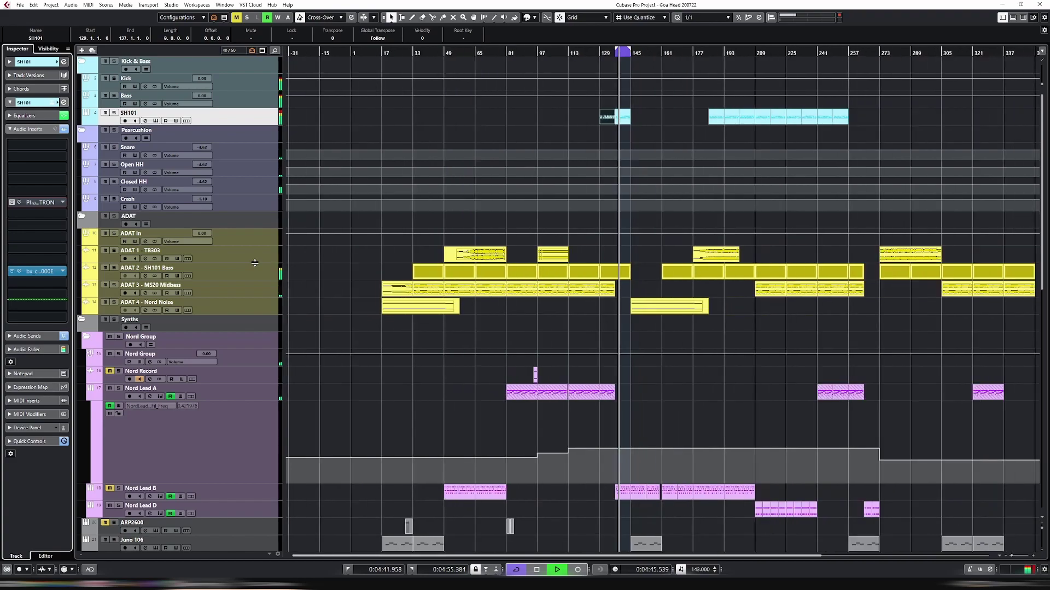
left_click(249, 291)
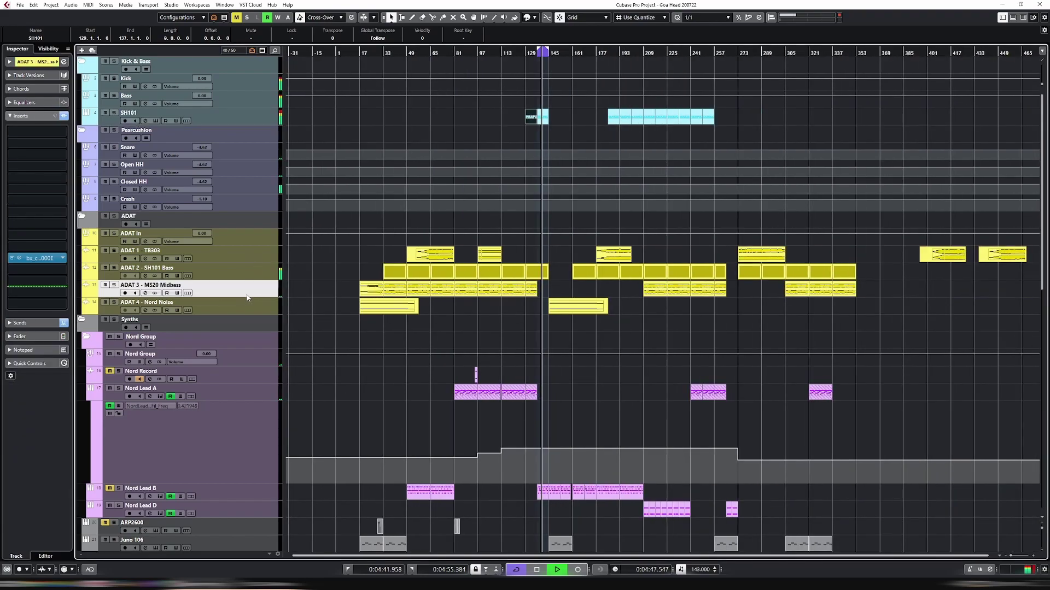
left_click(236, 305)
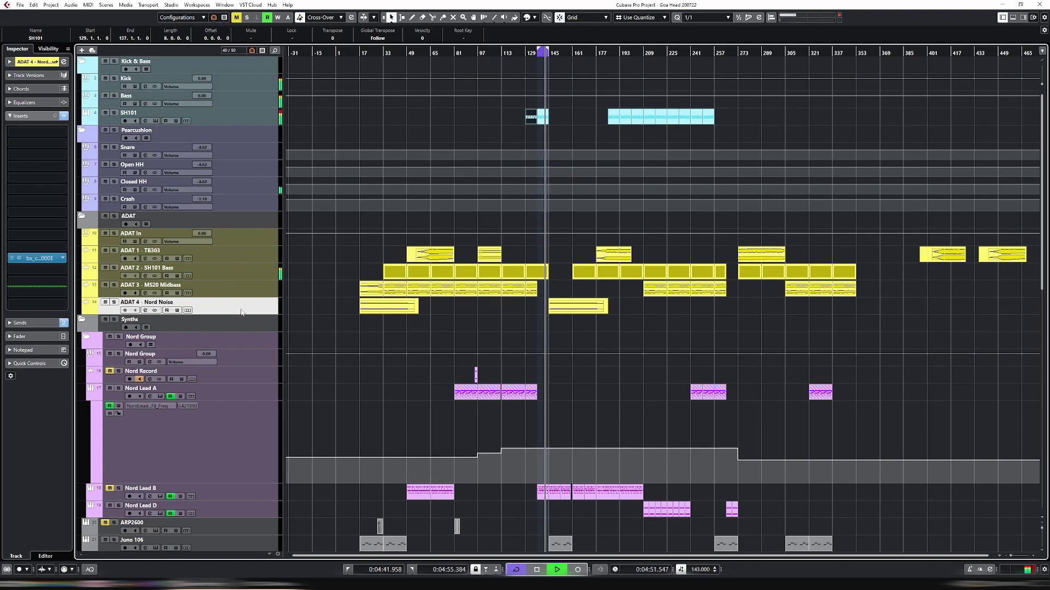
left_click(244, 260)
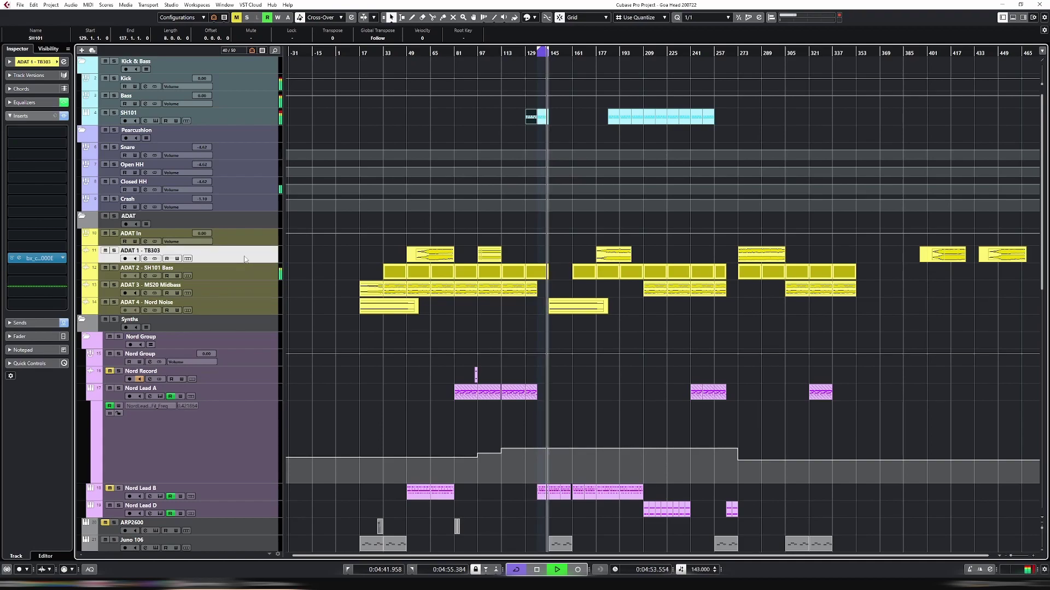
right_click(243, 257)
left_click(296, 282)
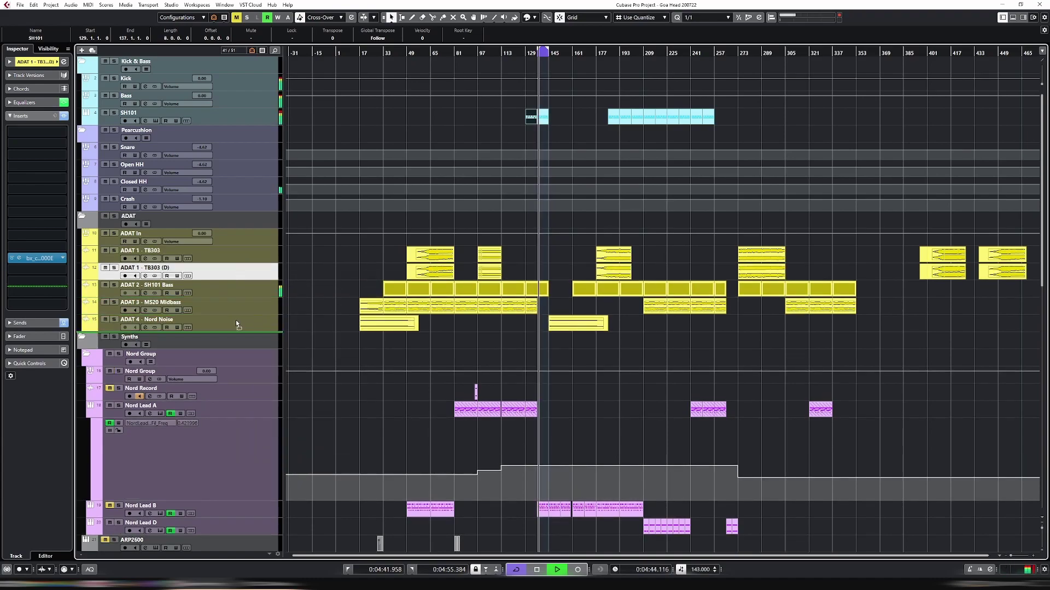
Rename the duplicated track as ADAT 5 - SH101 Phased Pluck
double_click(145, 320)
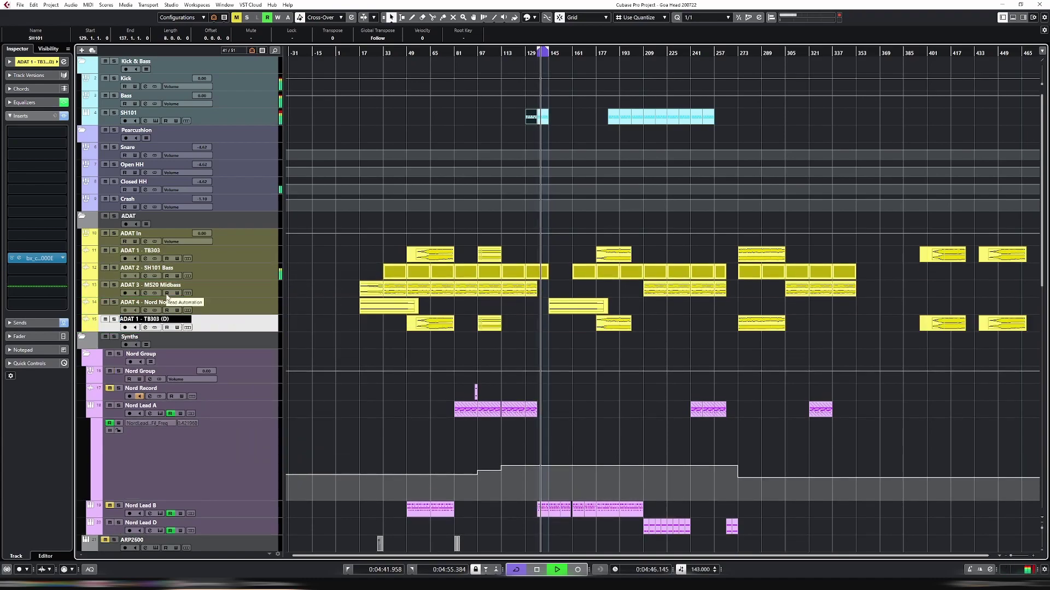
type("ADAT 1")
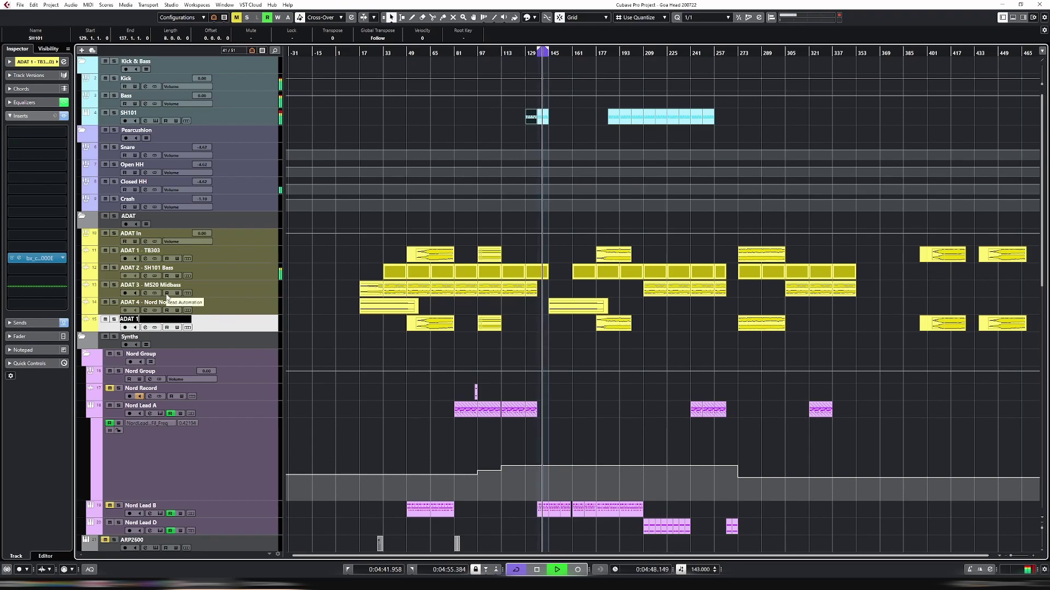
key("BackSpace")
type("5 - S")
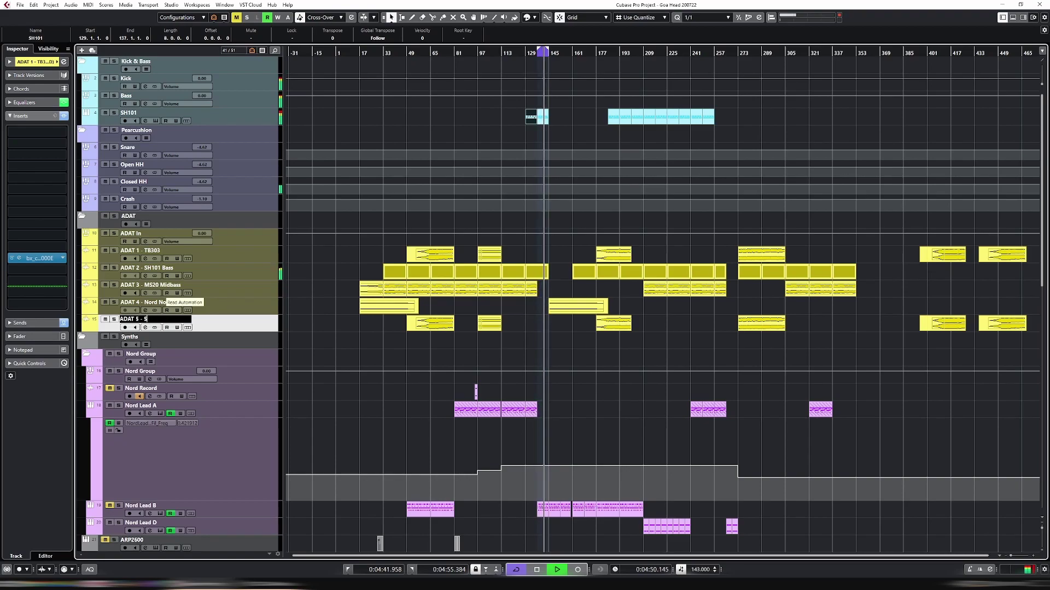
type("H101")
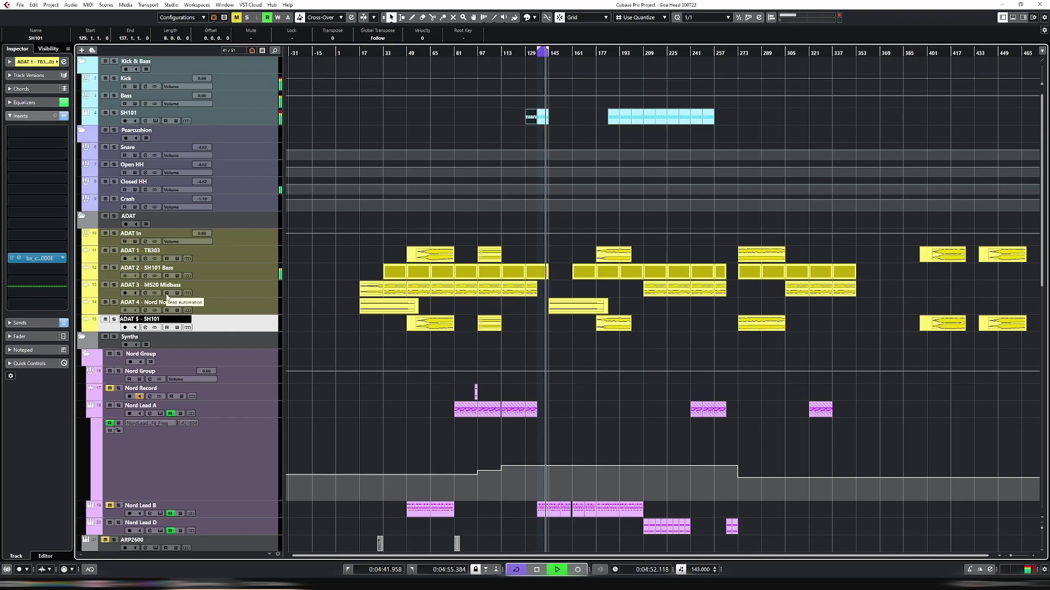
type(" Phased P")
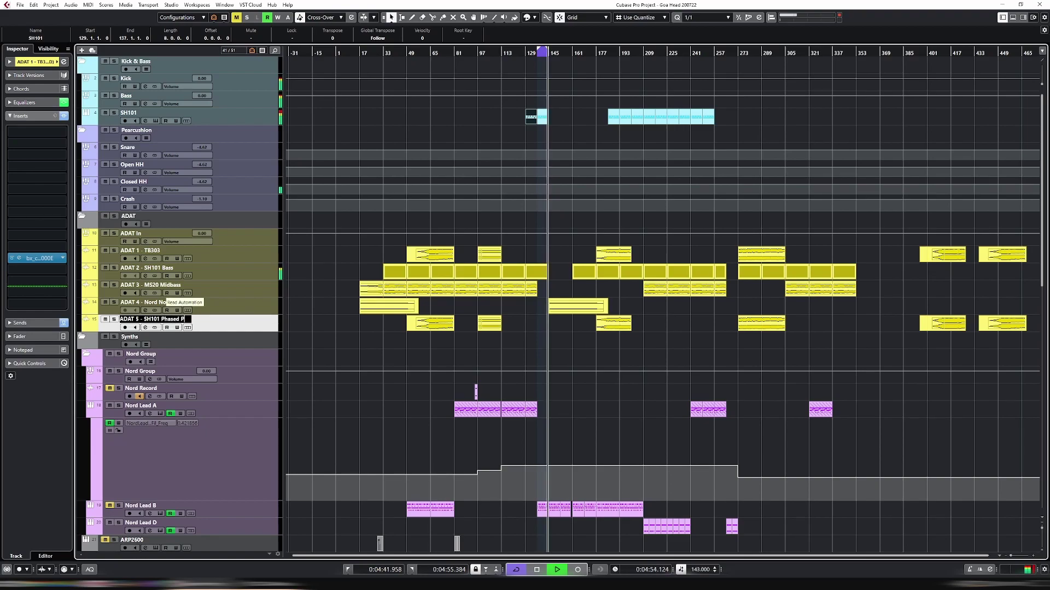
type("luck")
key("Return")
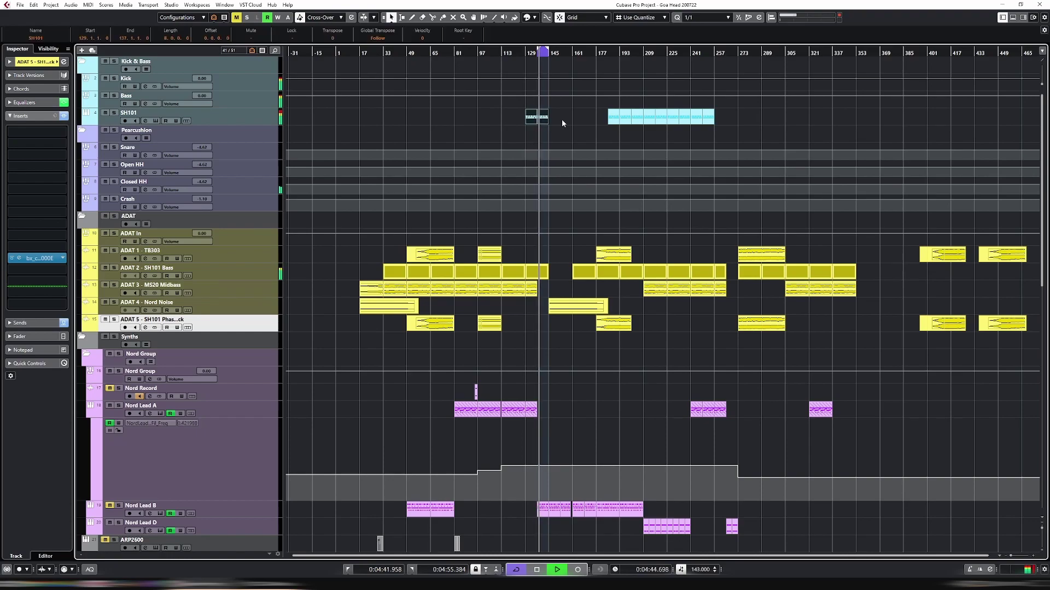
Set the loop range to bars 129 to 145 around the two SH101 events and render them in place
left_click(245, 114)
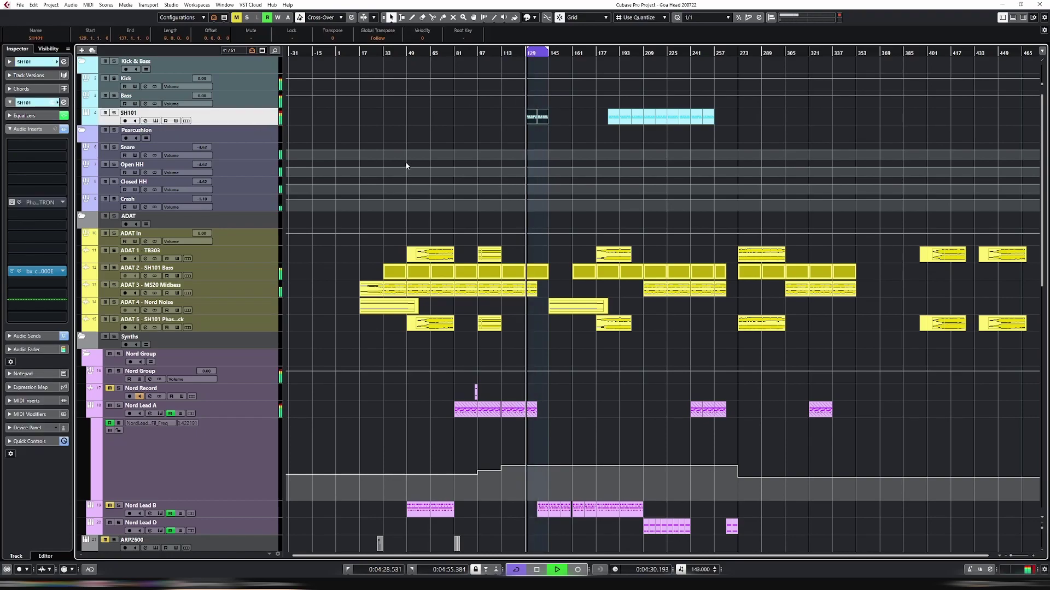
key("ctrl+shift+r")
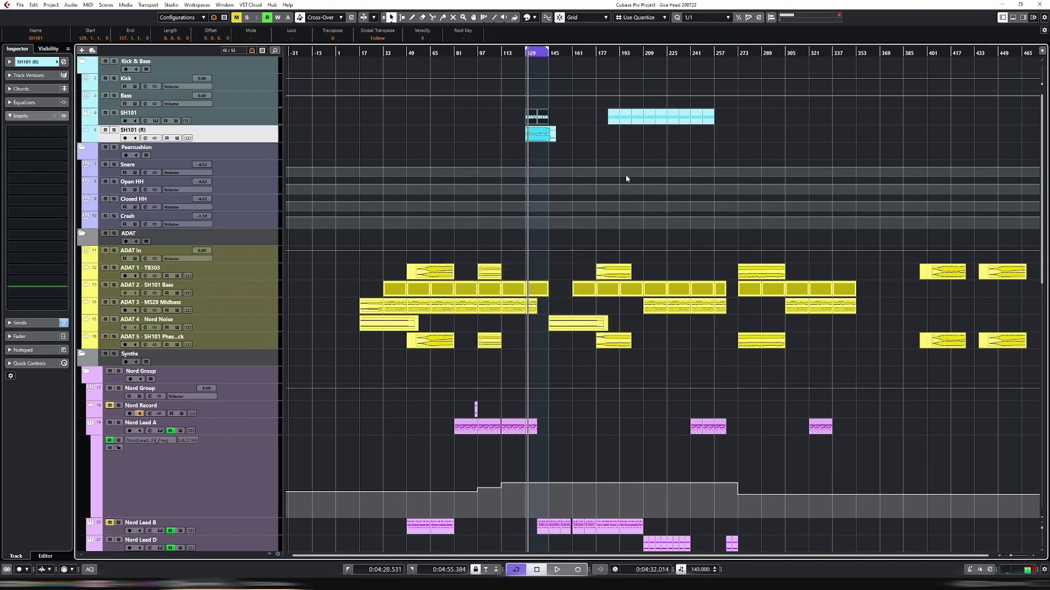
Split the rendered SH101 (R) audio event at bar 145 and delete the tail after it
left_click(541, 136)
key("3")
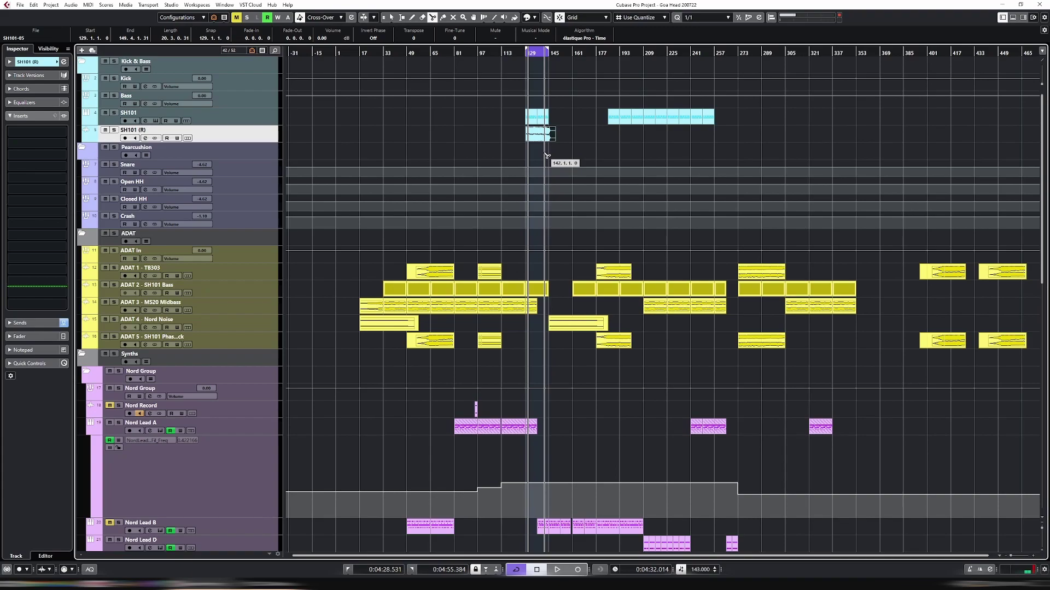
key("h")
key("h")
key("h")
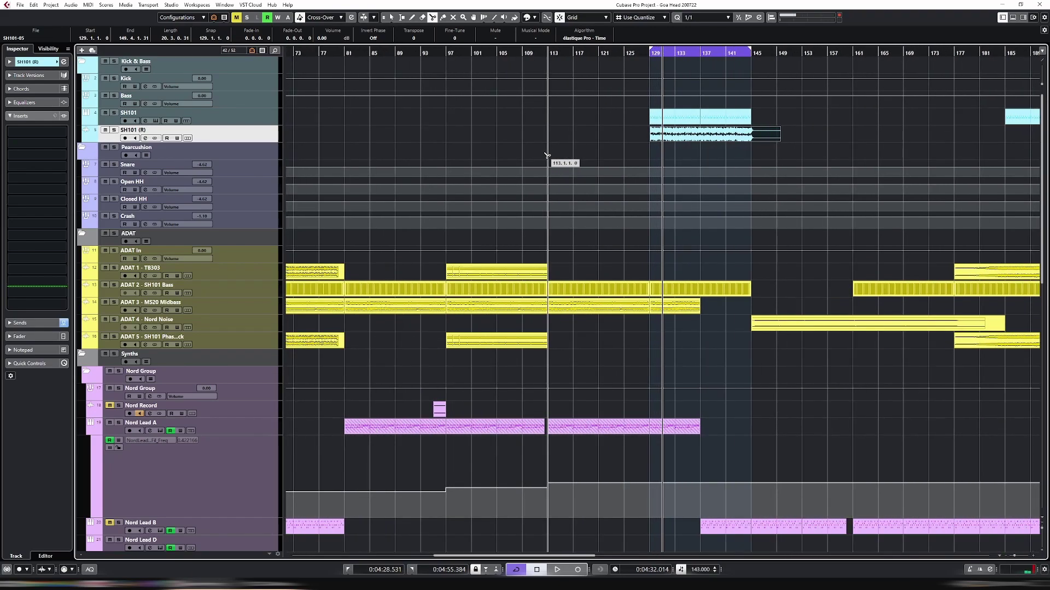
left_click(753, 136)
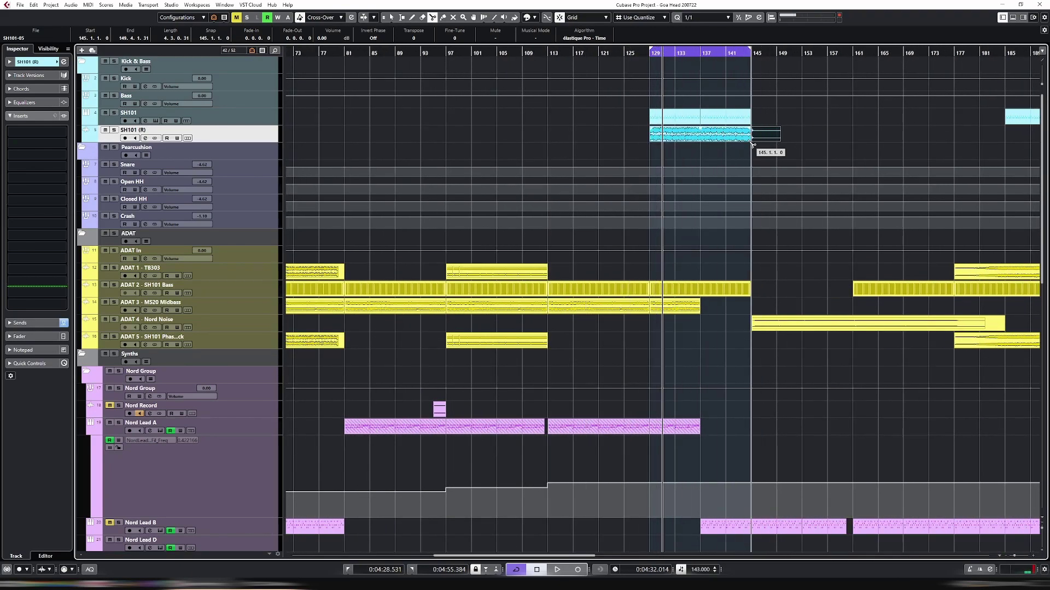
key("1")
left_click(758, 137)
key("Delete")
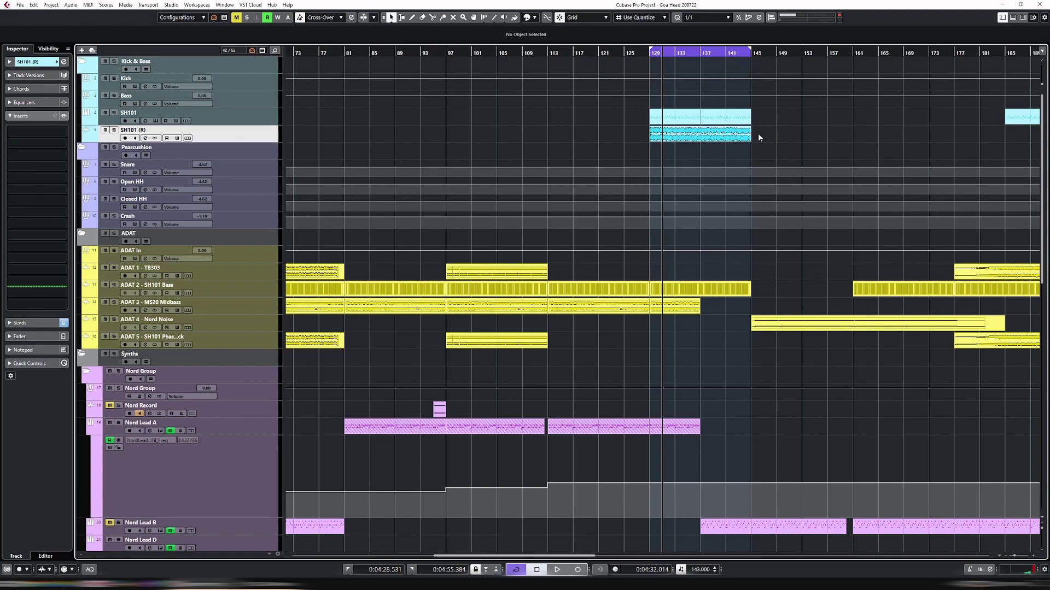
Convert the trimmed SH101 (R) audio event into an audio part
left_click(700, 137)
double_click(700, 136)
key("ctrl+e")
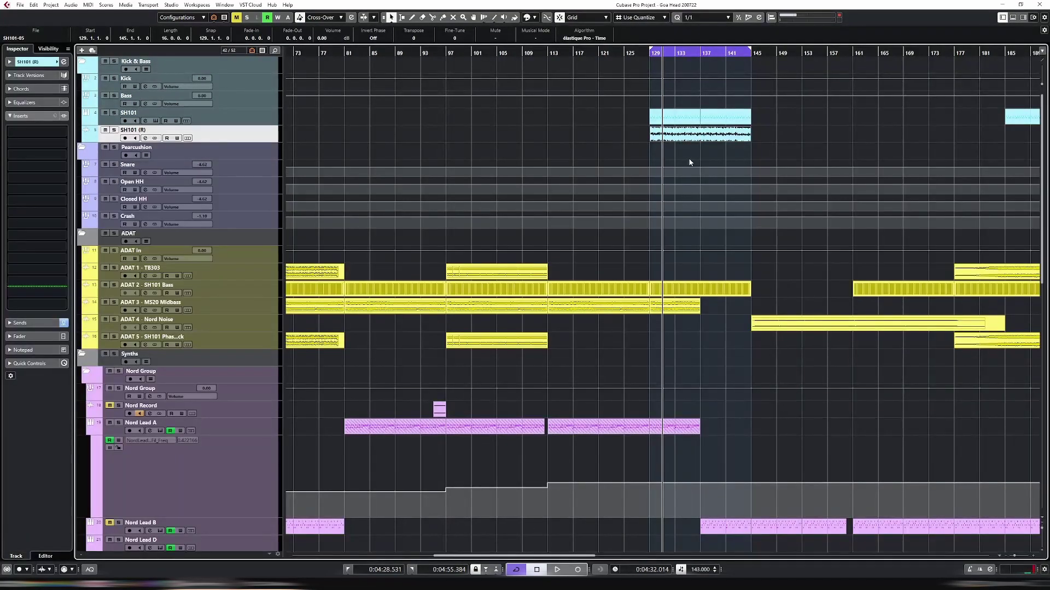
right_click(690, 137)
left_click(710, 176)
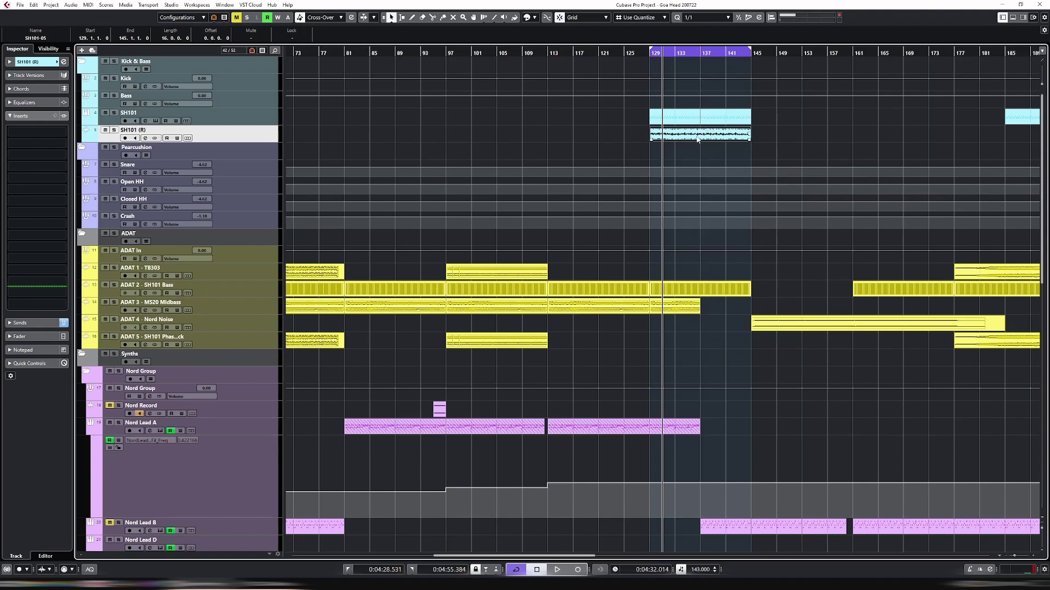
Open the SH101 (R) part for editing and bounce its audio event, replacing the original event
double_click(698, 137)
right_click(704, 267)
left_click(706, 246)
right_click(699, 260)
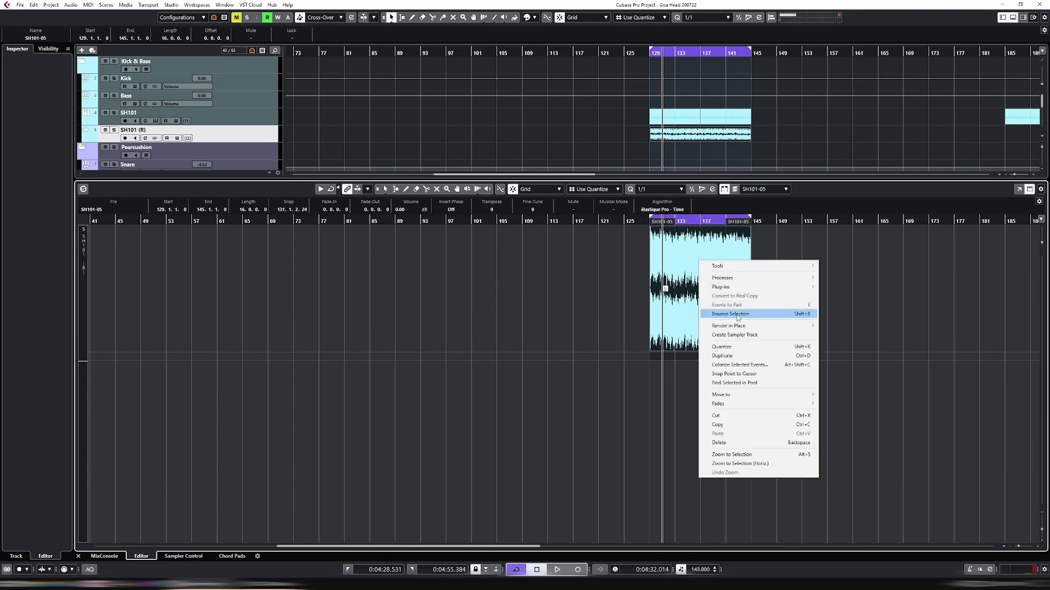
left_click(737, 315)
left_click(514, 306)
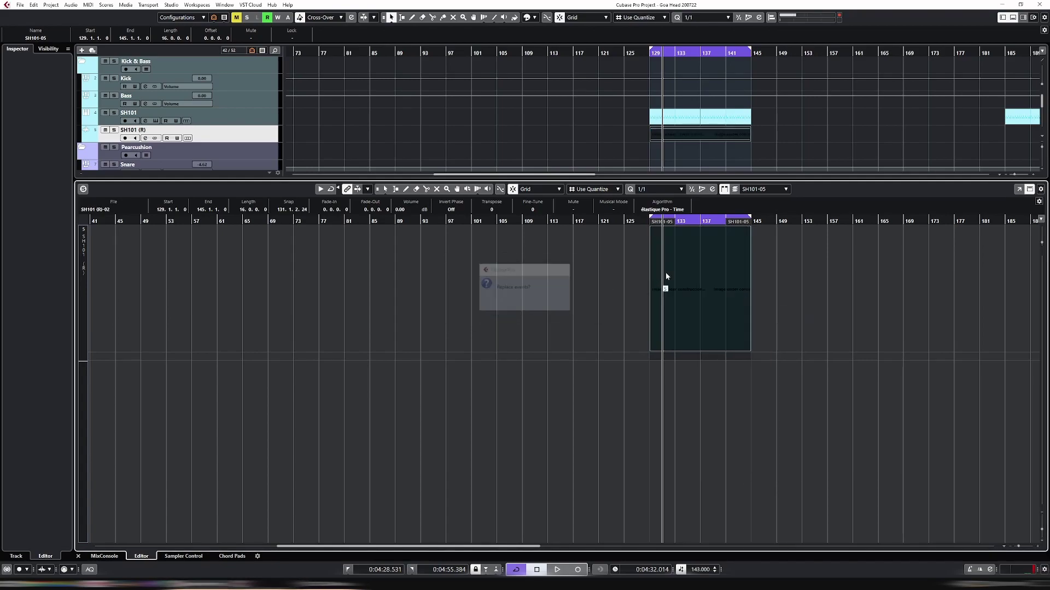
Solo the part editor, play the bounced clip, and examine its waveform closely up to bar 131
left_click(720, 221)
key("alt+s")
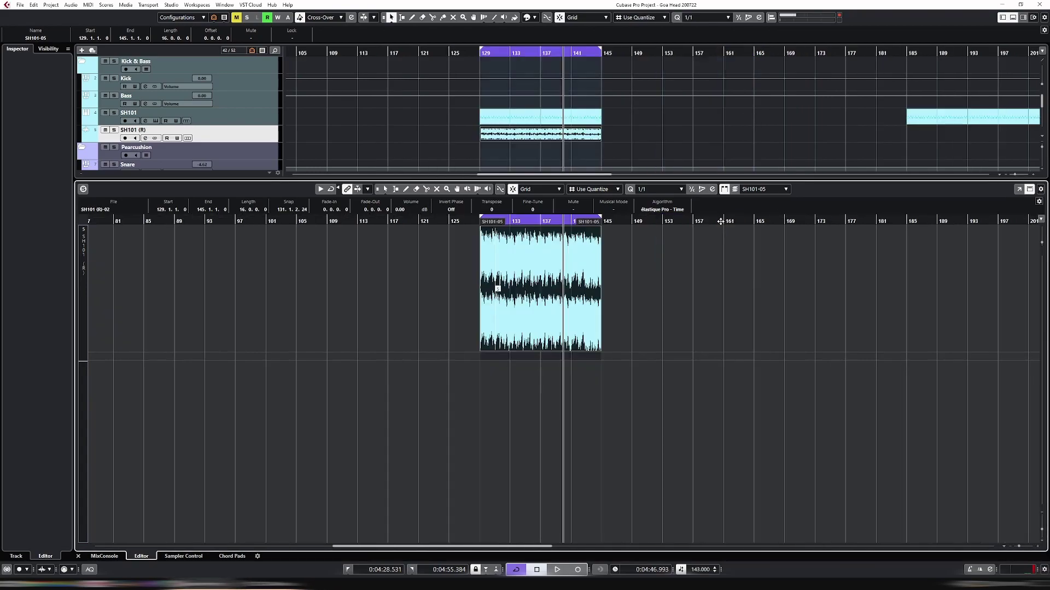
key("space")
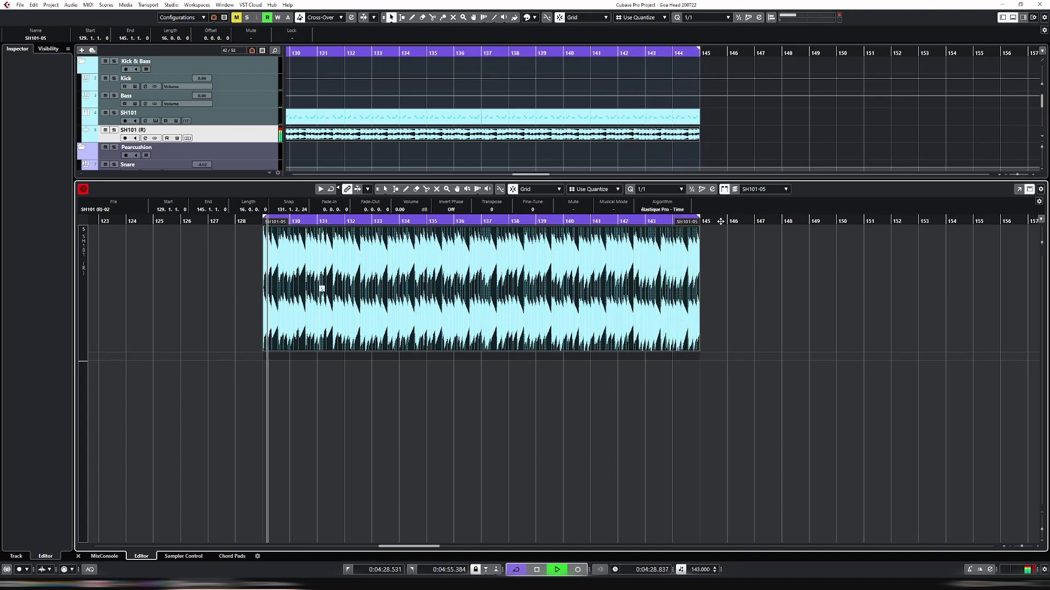
key("h")
key("h")
key("h")
key("h")
key("h")
key("h")
key("h")
key("h")
key("h")
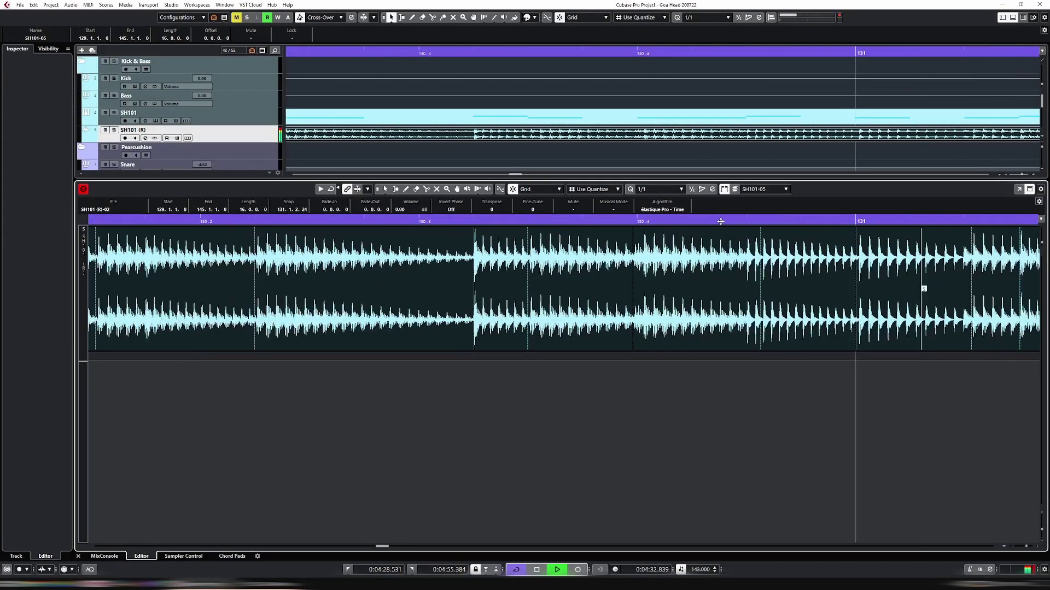
Close the part editor and delete all the existing events on the ADAT 5 - SH101 Phased Pluck track
key("g")
key("g")
key("g")
key("g")
key("g")
key("g")
key("g")
key("g")
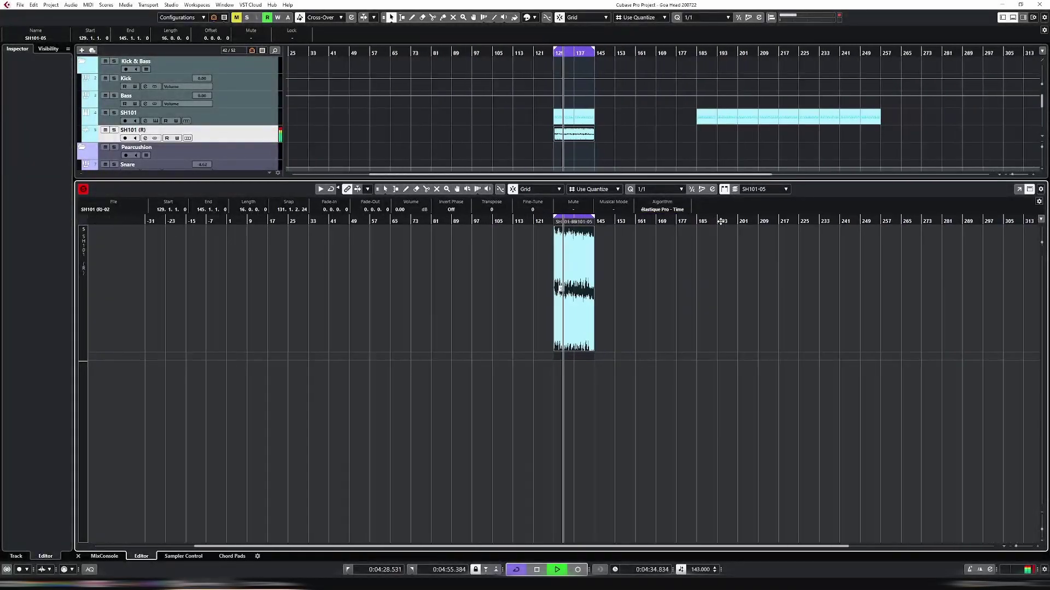
key("ctrl+e")
key("g")
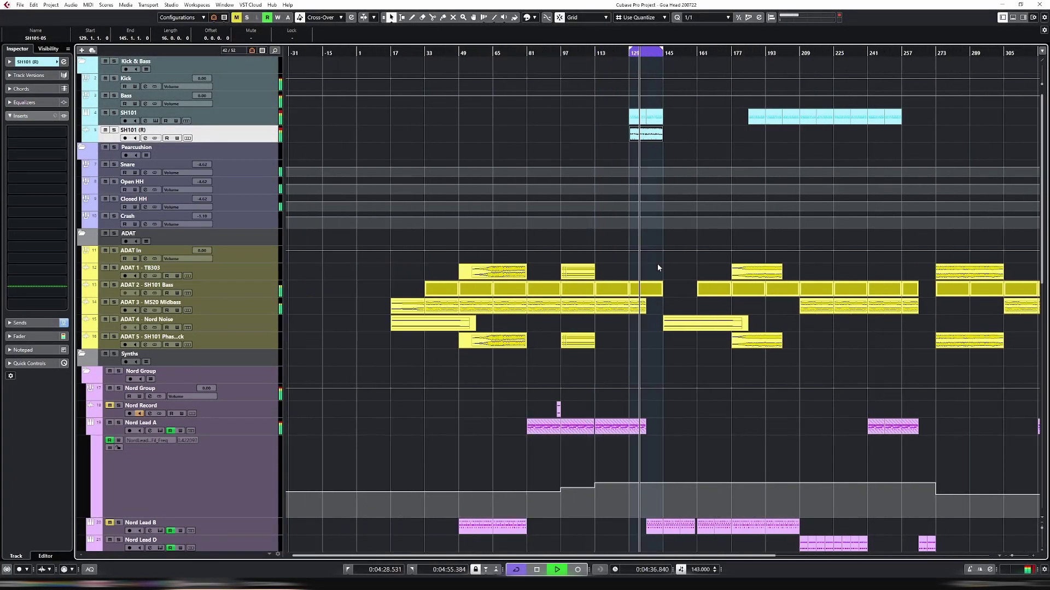
key("g")
key("g")
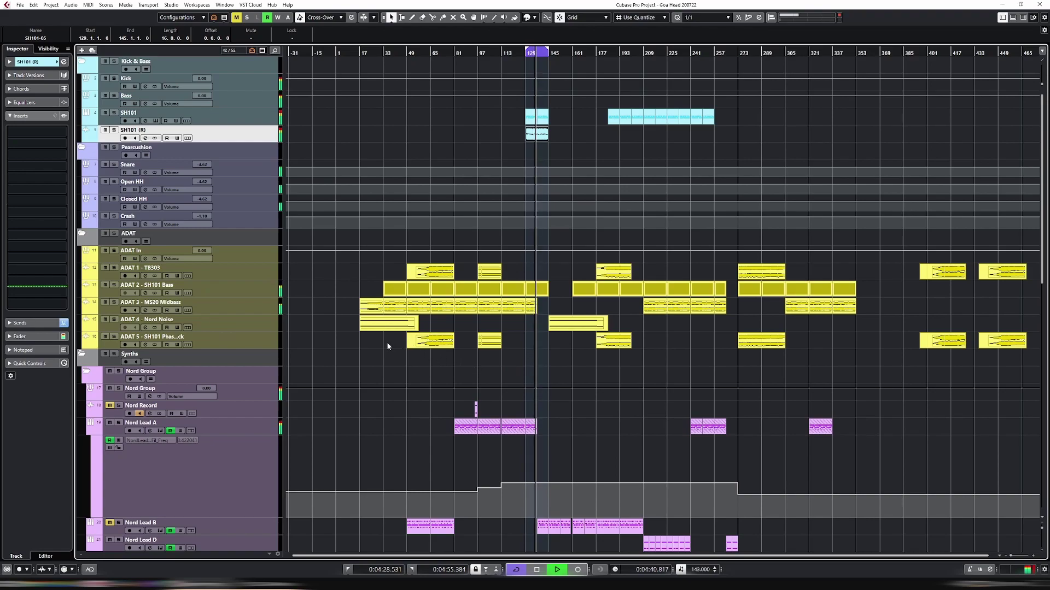
left_click_drag(386, 342, 1024, 344)
key("Delete")
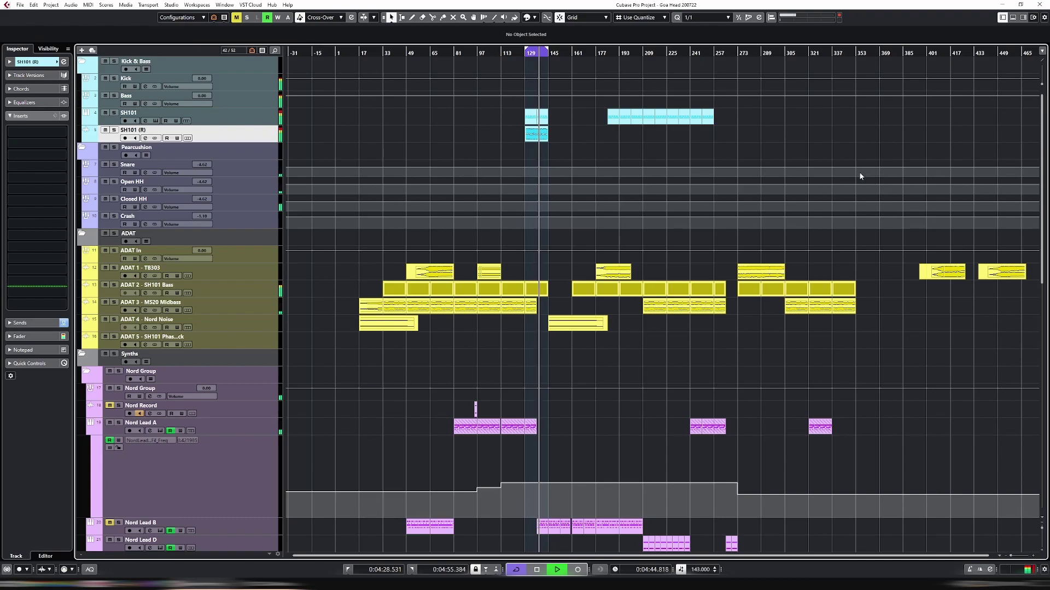
Move the SH101 (R) part onto the ADAT 5 - SH101 Phased Pluck track at bar 129 and mute the SH101 track
left_click(533, 140)
left_click_drag(532, 140, 529, 345)
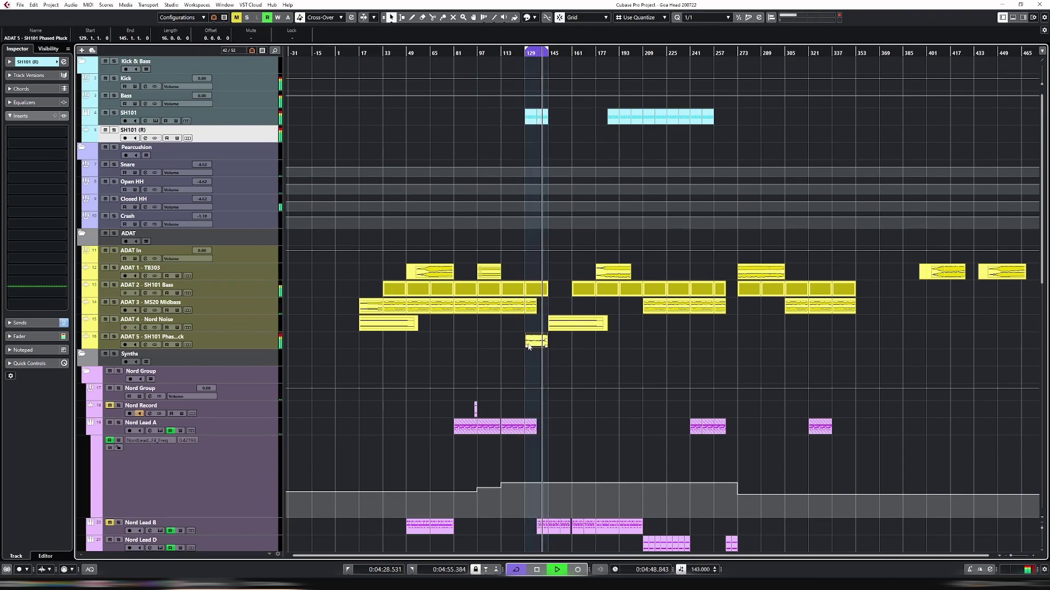
left_click(105, 113)
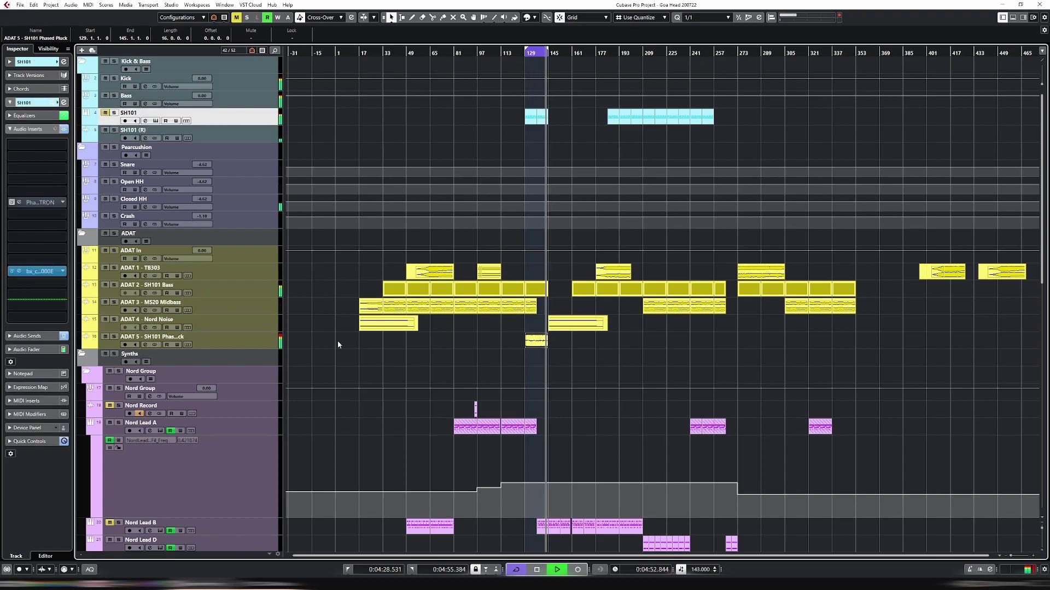
Set the Quadraverb send level of the ADAT 5 - SH101 Phased Pluck track to -19.7
left_click(244, 339)
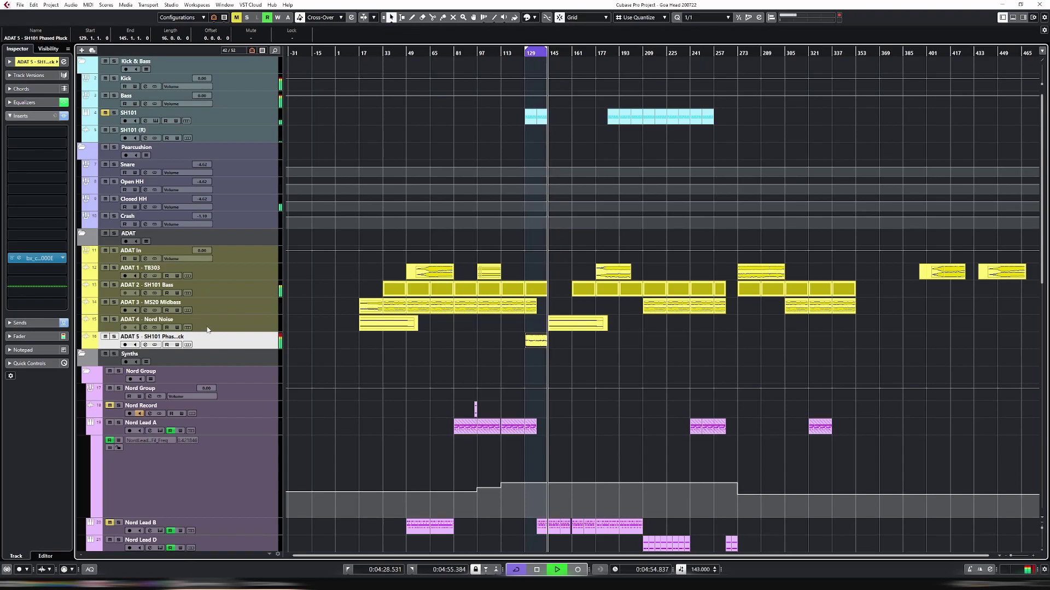
left_click(31, 322)
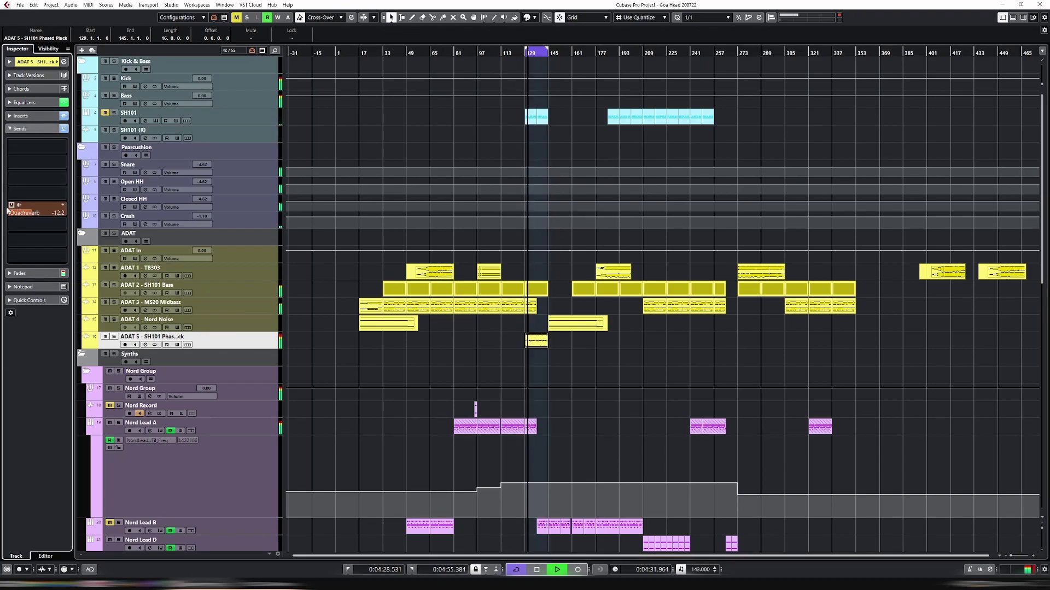
left_click(38, 215)
left_click_drag(39, 215, 40, 214)
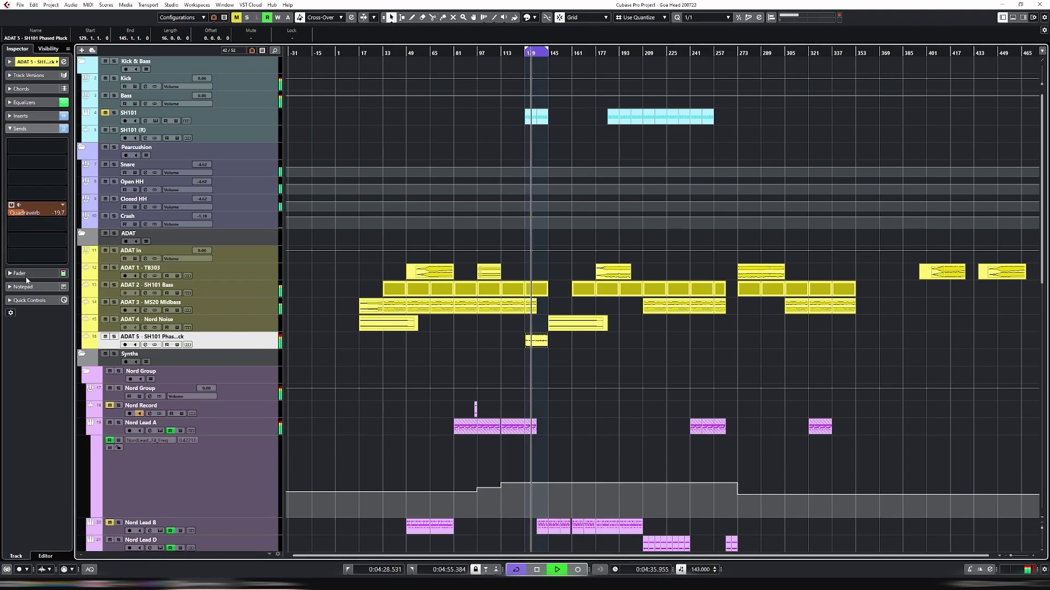
left_click(30, 116)
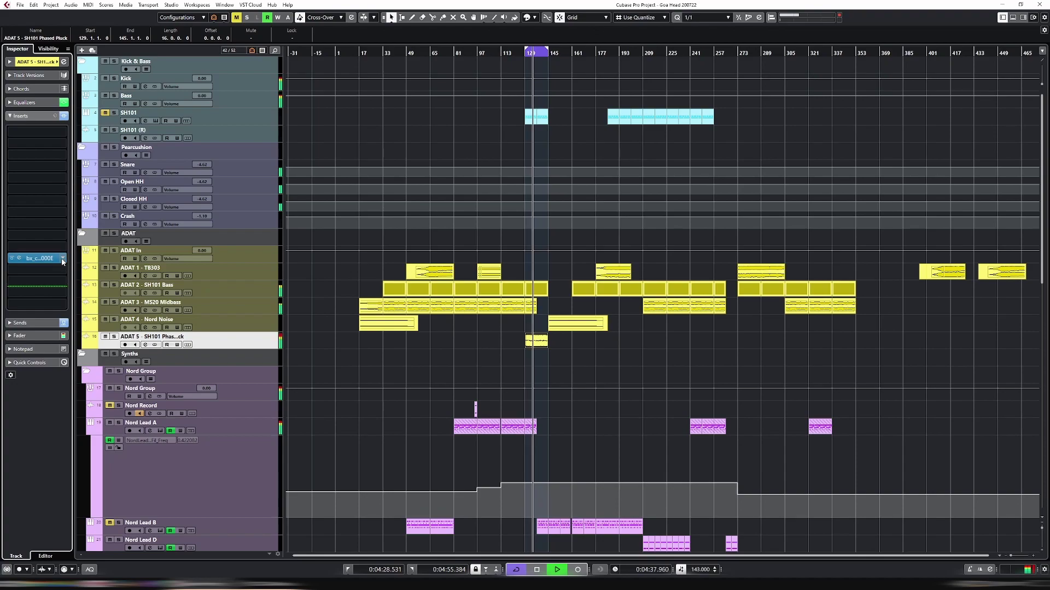
Remove the emptied SH101 (R) track from the project
left_click(236, 135)
right_click(235, 136)
left_click(262, 172)
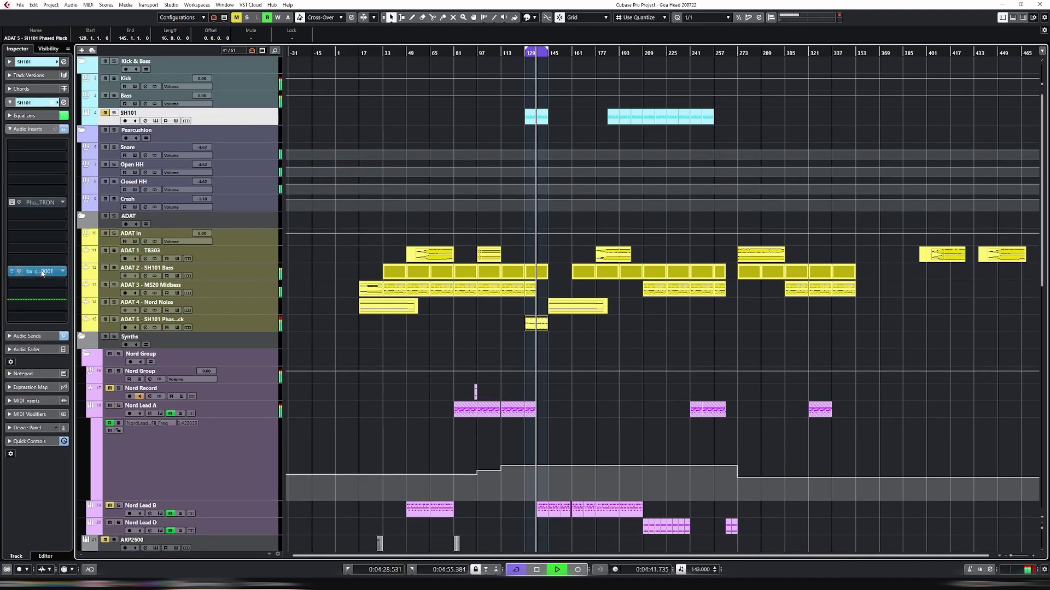
Copy the bx_console SSL 4000 E insert settings from the SH101 track to the same insert on ADAT 5
right_click(43, 272)
left_click(248, 344)
left_click(250, 328)
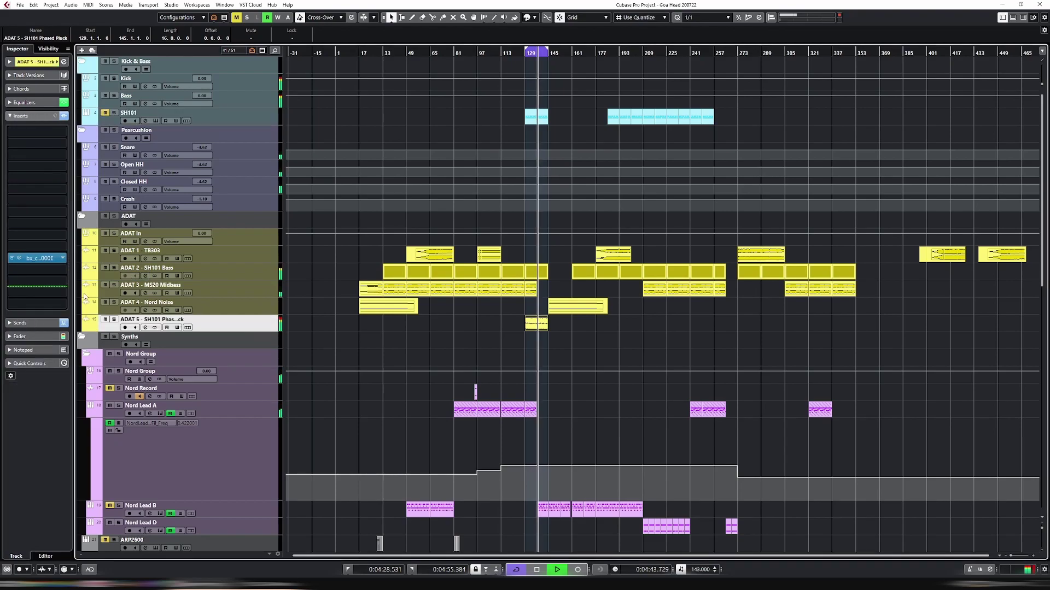
right_click(30, 263)
left_click(58, 275)
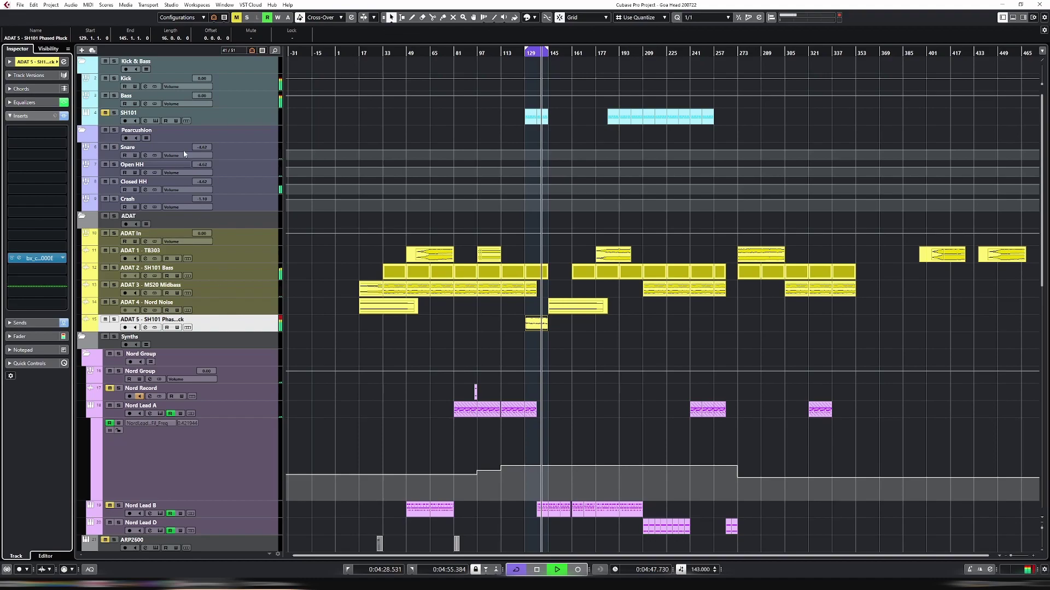
Compare the SH101 channel's fader and inserts with the bx_console SSL 4000 E settings on ADAT 5
left_click(218, 116)
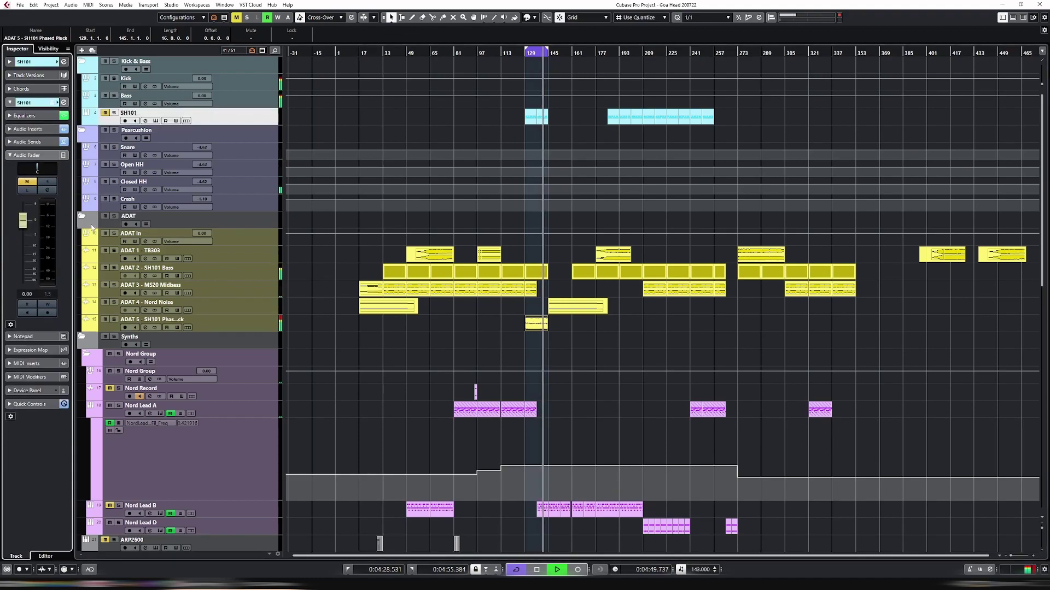
left_click(253, 328)
left_click(39, 258)
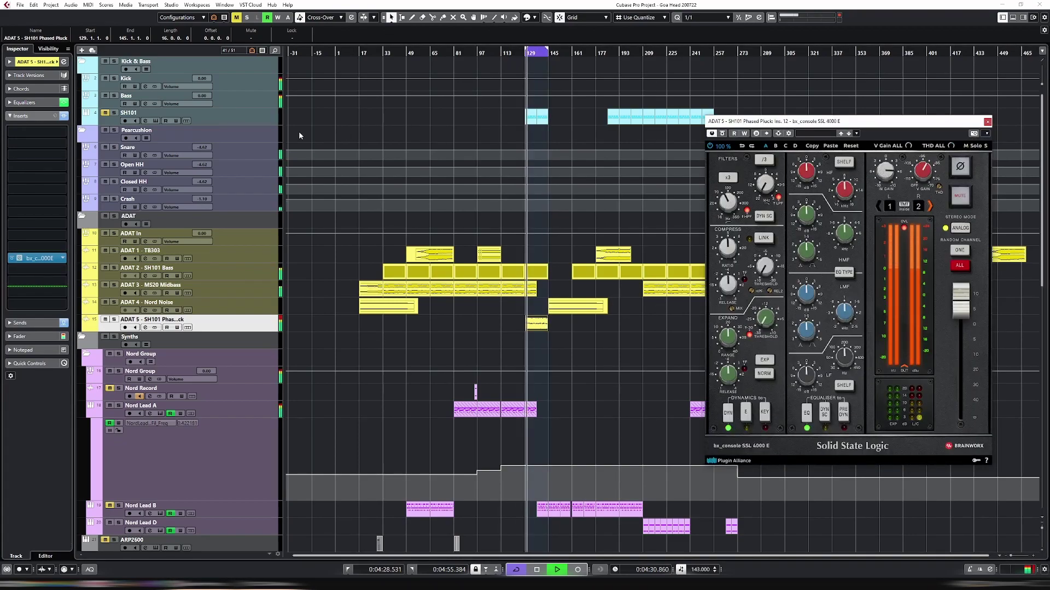
left_click(191, 117)
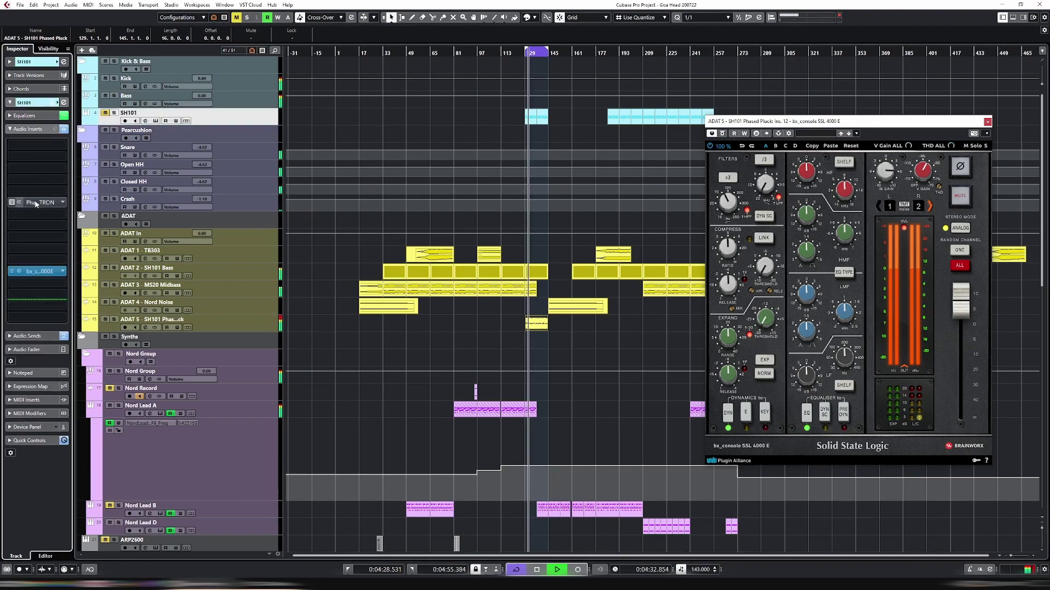
left_click(23, 274)
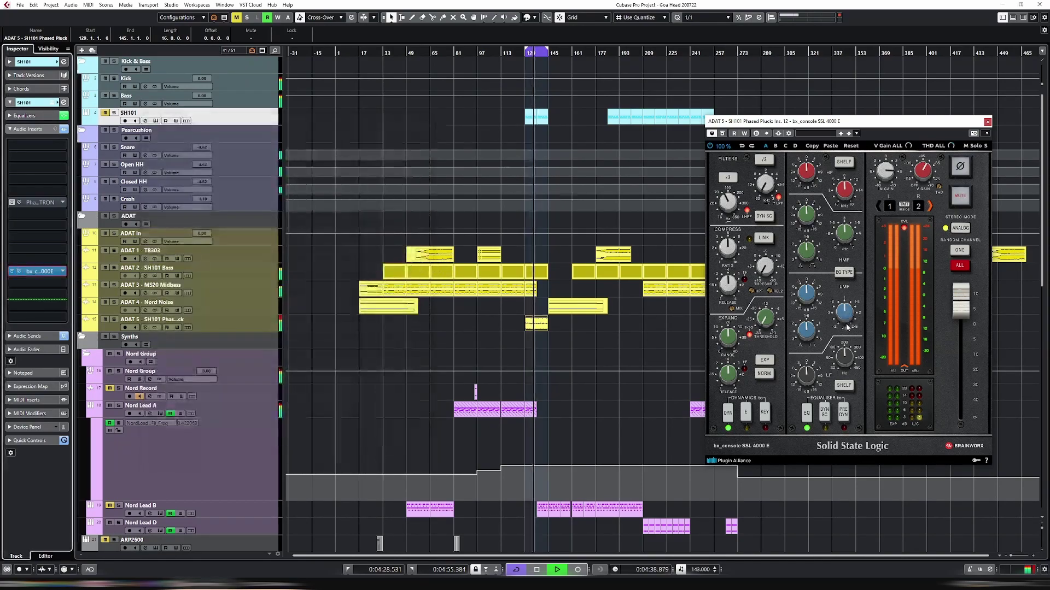
Lower the output fader of the bx_console SSL 4000 E on ADAT 5 and close the plug-in
left_click(250, 328)
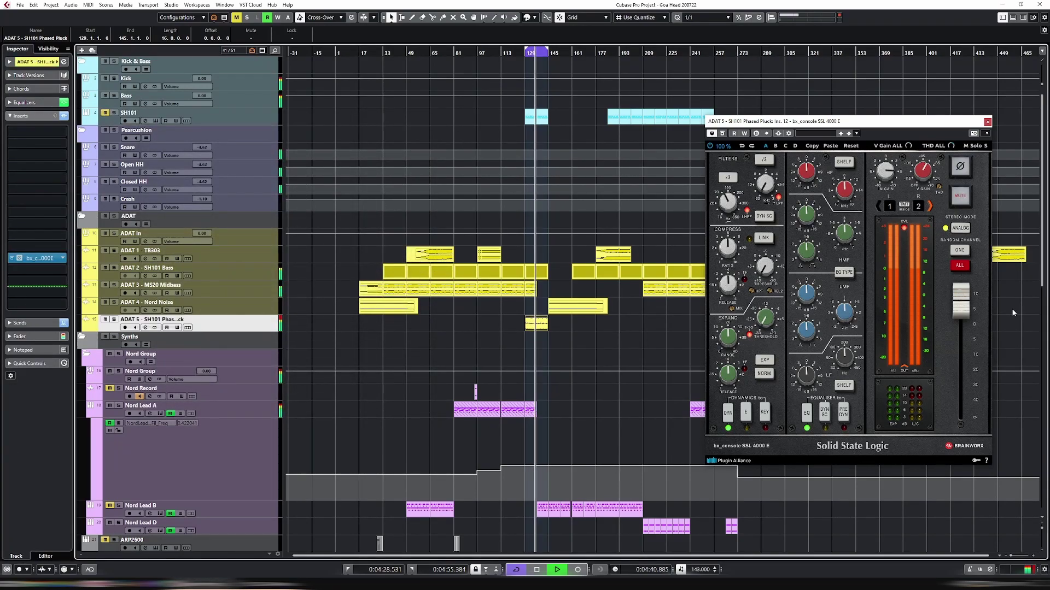
left_click_drag(970, 307, 968, 358)
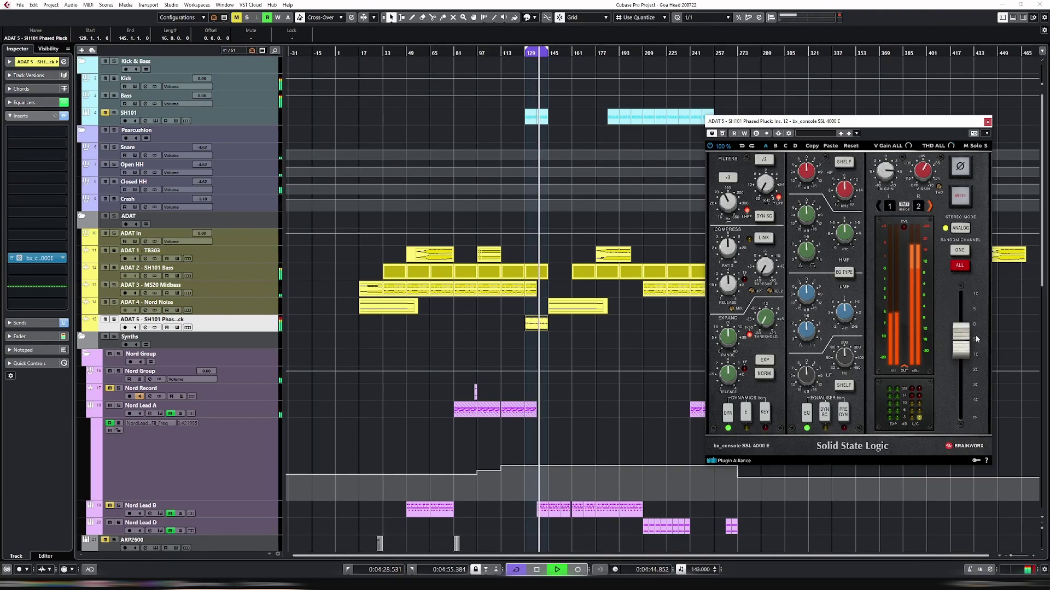
left_click(988, 122)
Undo the edits back to before the SH101 render and render the SH101 parts in place again
left_click(234, 116)
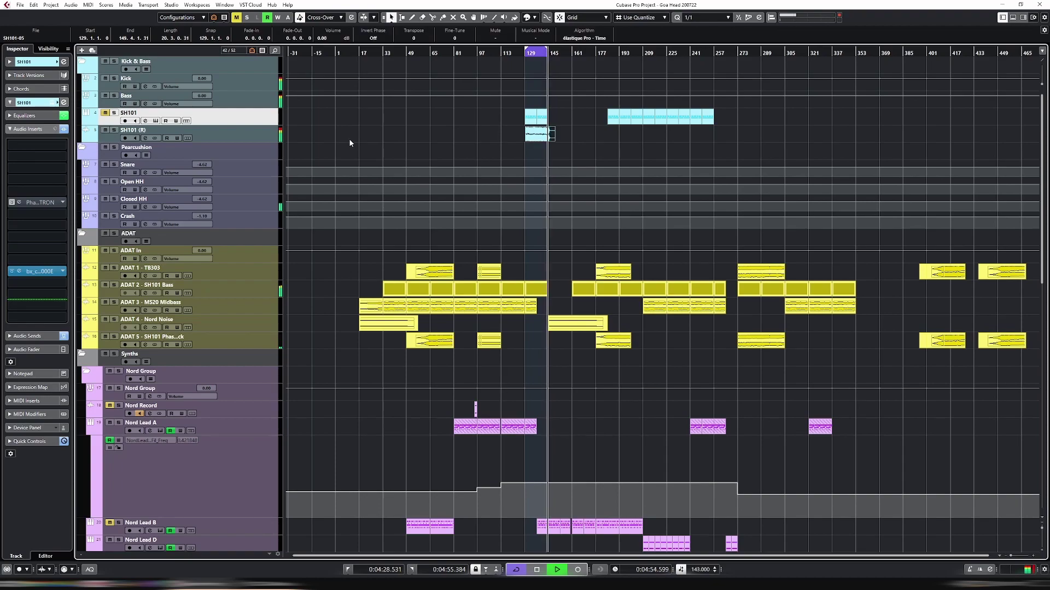
key("ctrl+z")
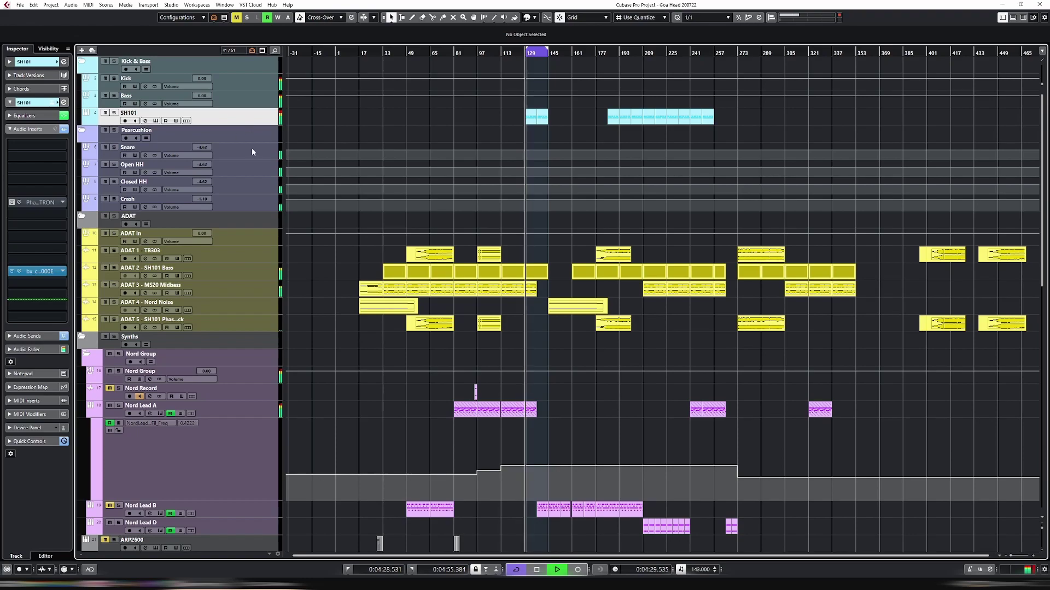
key("ctrl+shift+r")
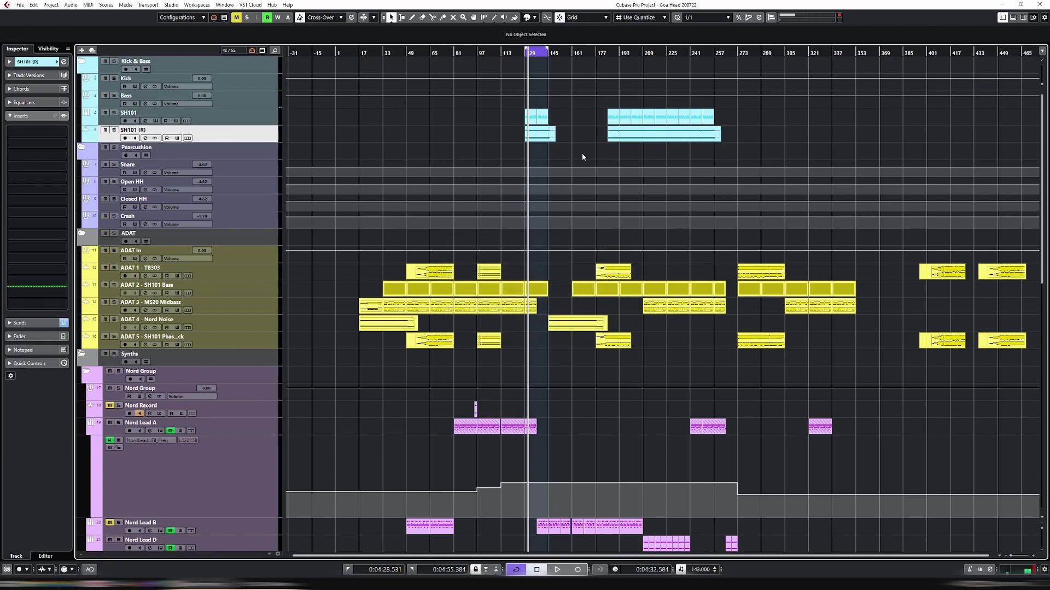
Keep only bars 129 to 145 of the new SH101 (R) audio, deleting the second rendered event and the first one's tail
key("Delete")
key("3")
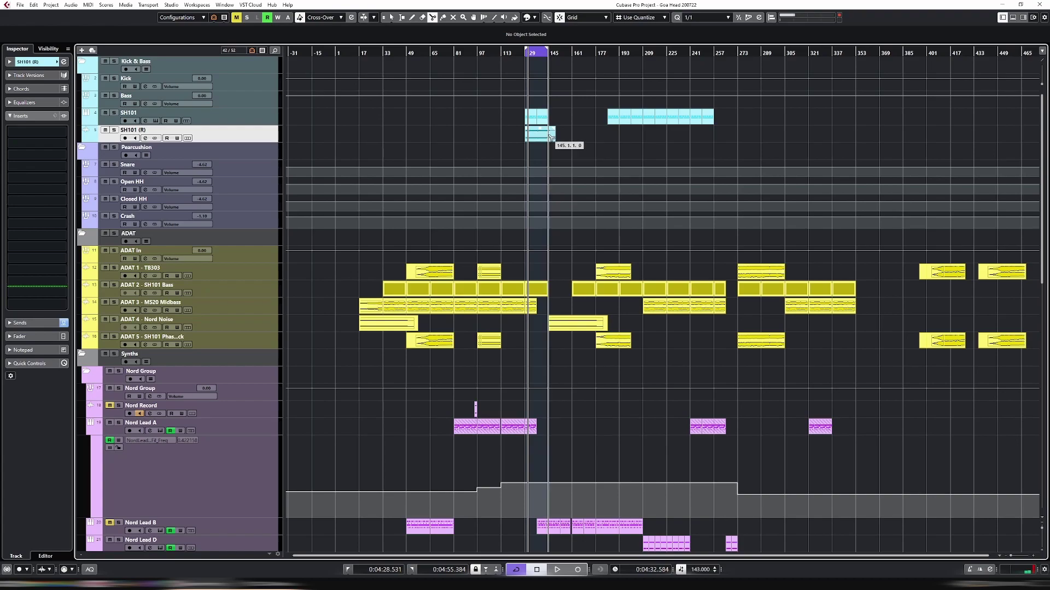
key("1")
Play the trimmed SH101 (R) event in the loop and solo its track
left_click(539, 136)
key("space")
key("s")
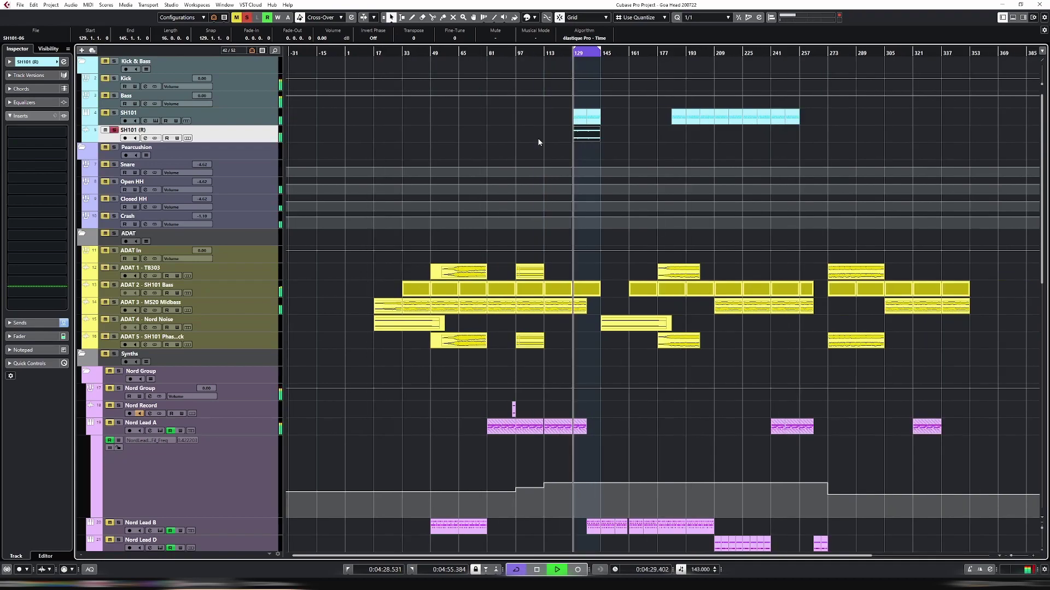
Convert the trimmed SH101 (R) event between bars 129 and 145 into an audio part
key("h")
key("h")
key("h")
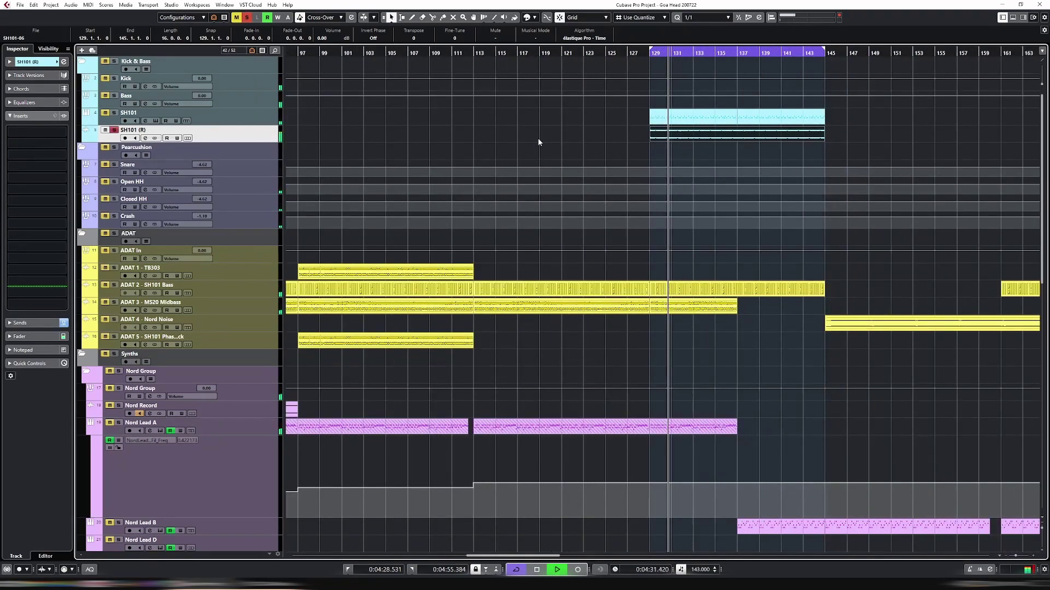
double_click(714, 141)
double_click(714, 140)
right_click(713, 140)
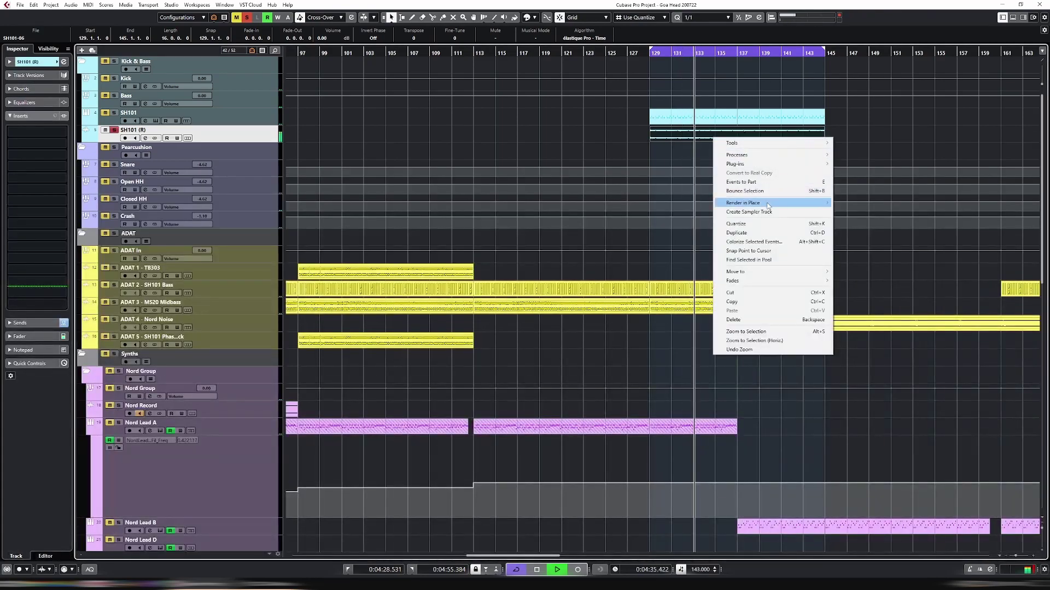
left_click(727, 178)
right_click(734, 139)
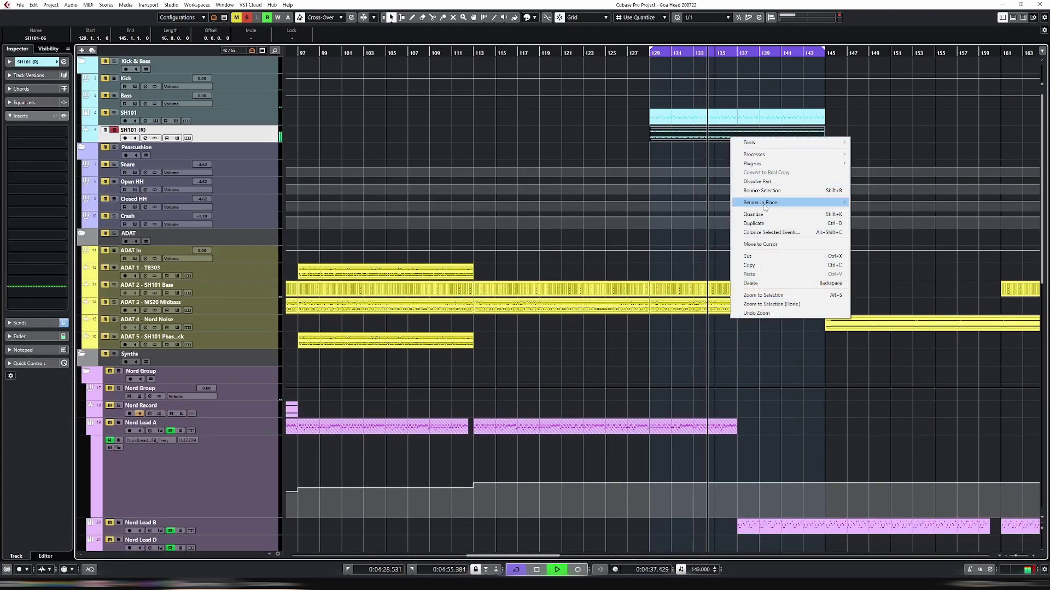
left_click(698, 154)
key("8")
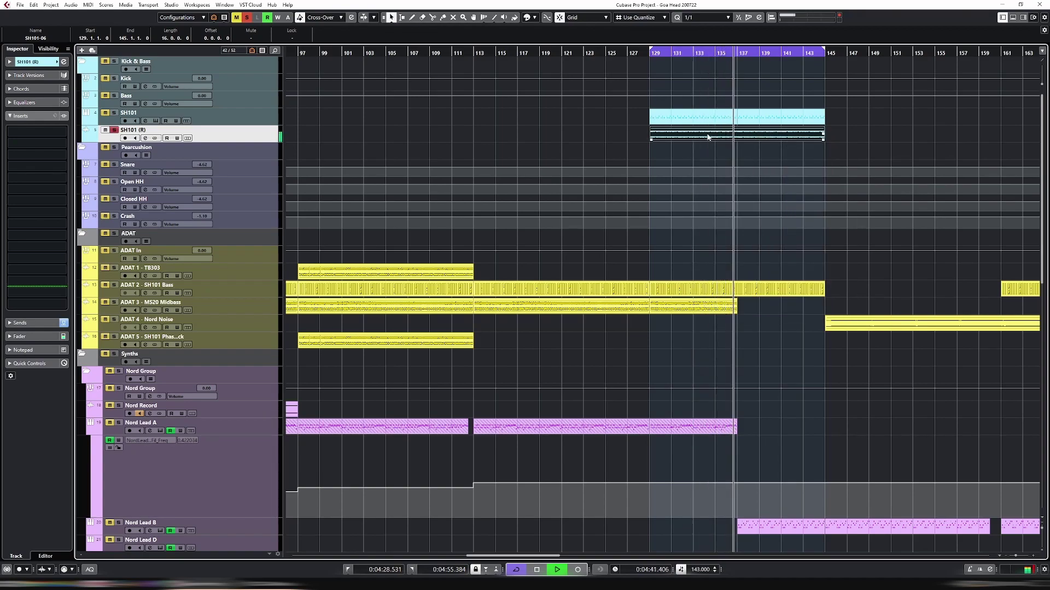
Open the SH101 (R) part for editing, examine its waveform from bar 129 to 145, and close the editor
key("1")
key("ctrl+e")
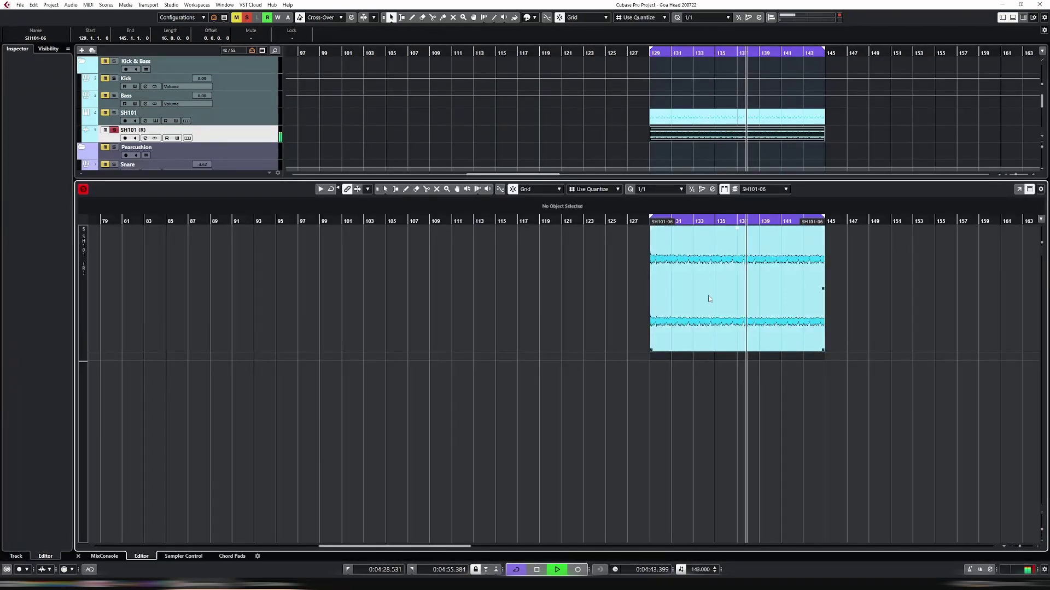
key("h")
key("h")
key("h")
key("h")
key("h")
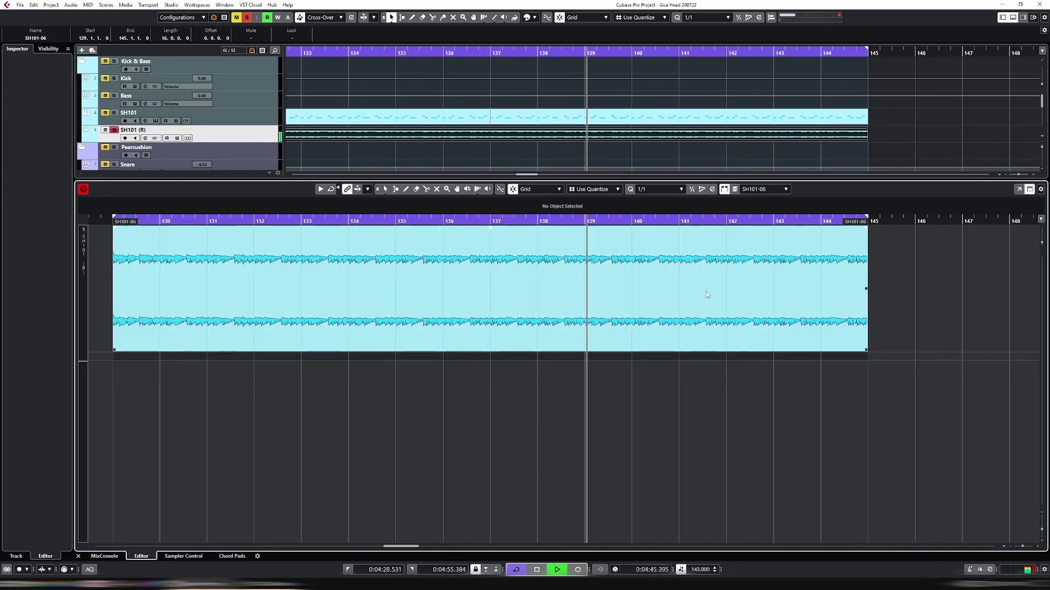
key("g")
key("g")
key("ctrl+e")
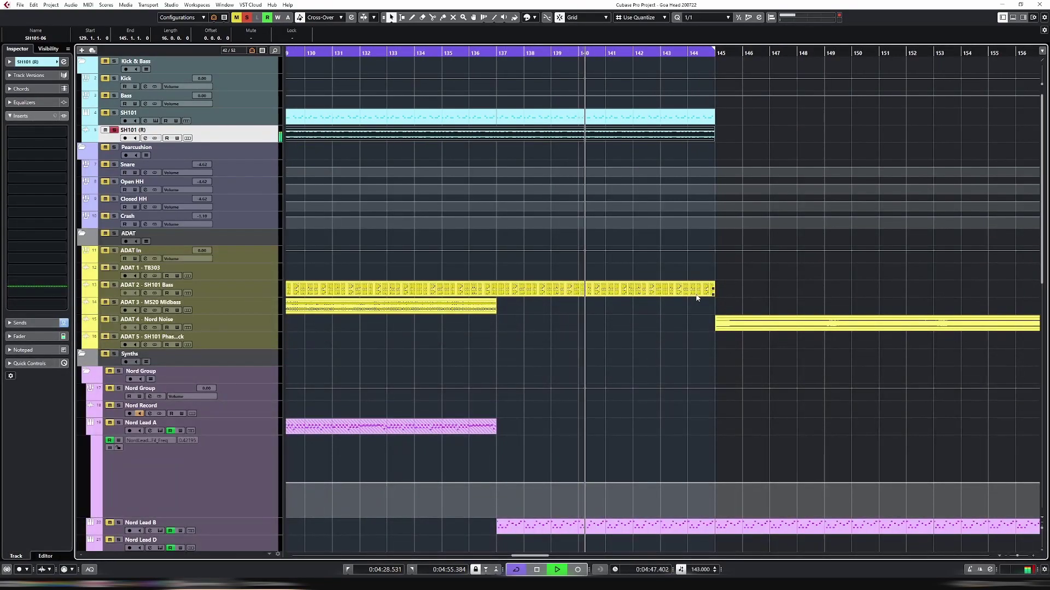
Delete every old event on the ADAT 5 - SH101 Phased Pluck track across the whole arrangement
key("g")
key("g")
key("g")
key("g")
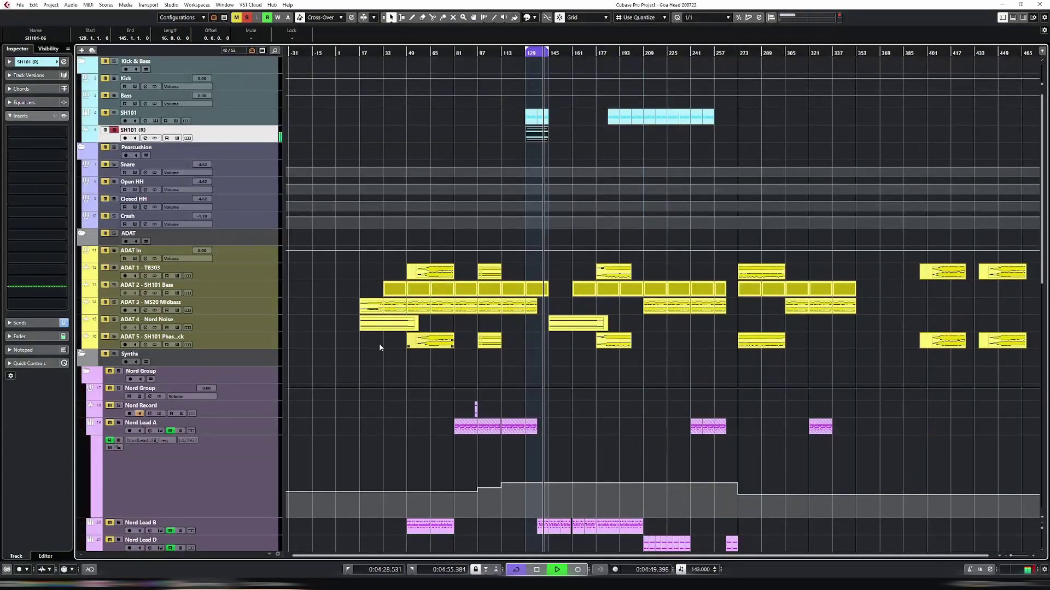
left_click(236, 341)
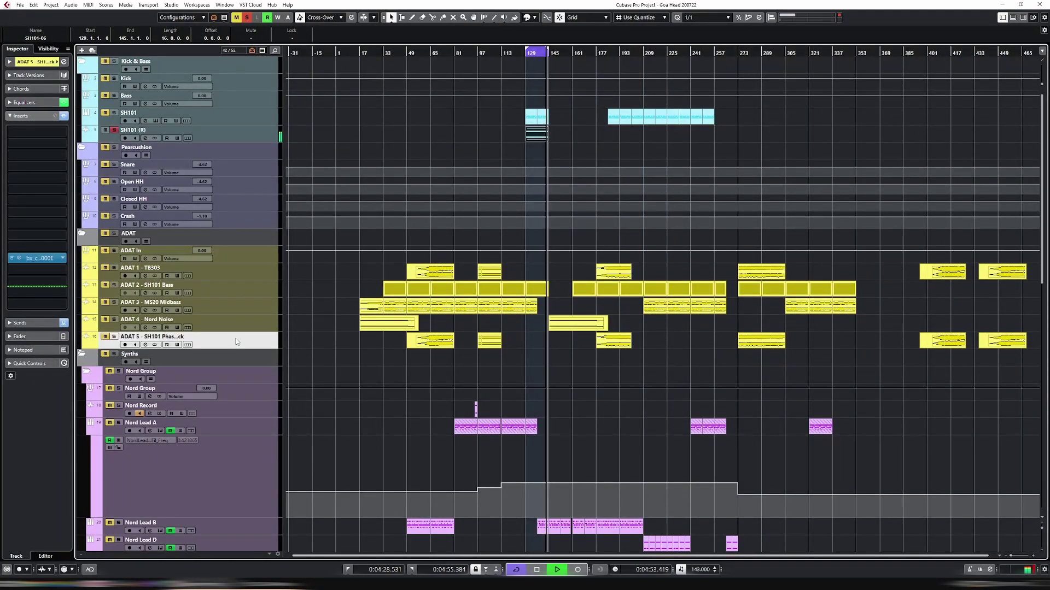
left_click_drag(369, 340, 999, 344)
key("Delete")
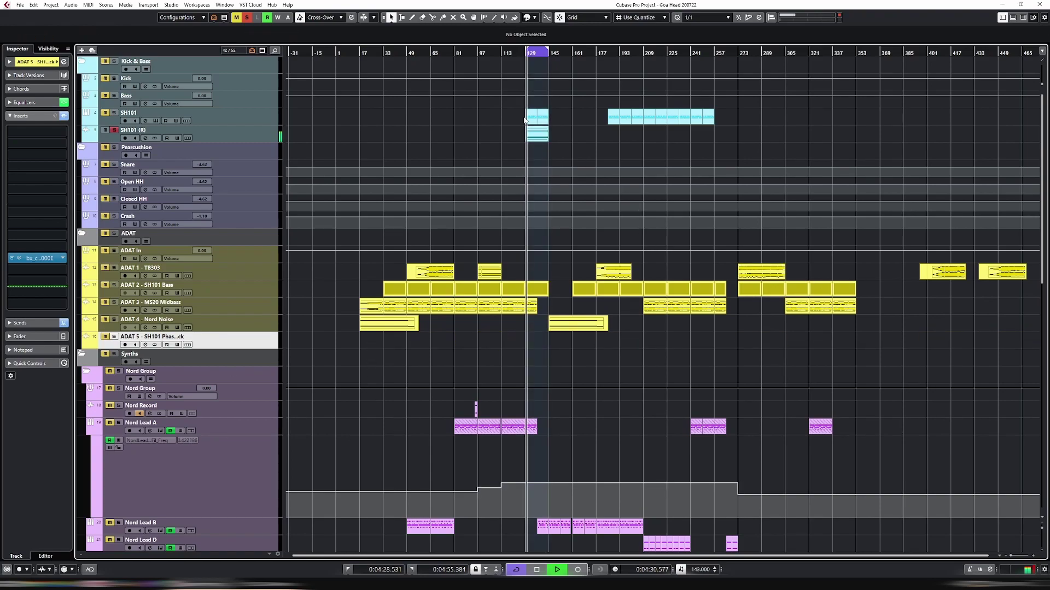
Move the SH101 (R) part onto ADAT 5 - SH101 Phased Pluck at bar 129 and solo that track
left_click_drag(534, 136, 533, 339)
key("Delete")
key("s")
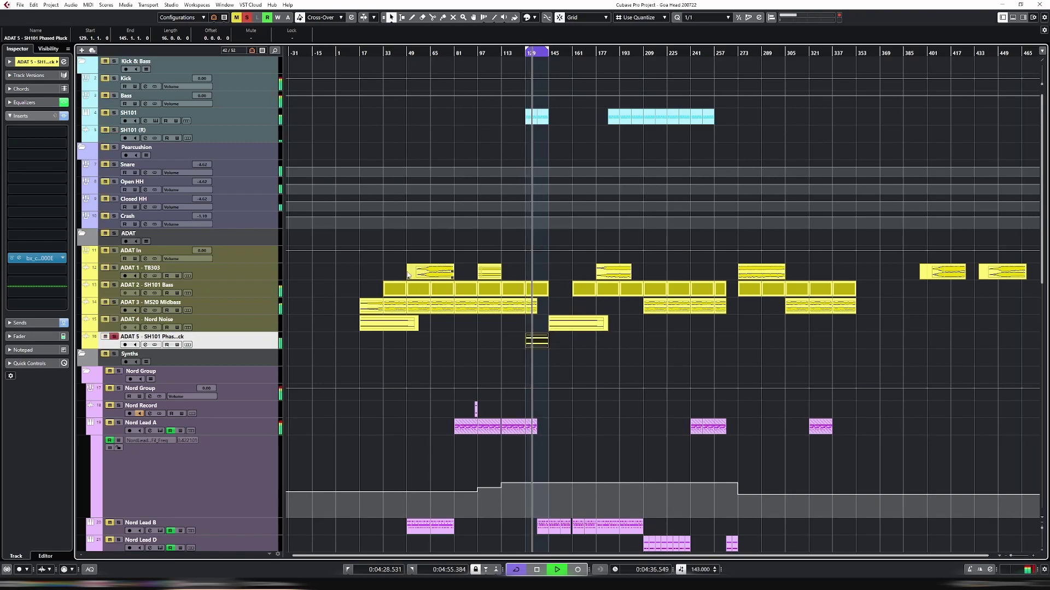
Open the bx_console SSL 4000 E insert on ADAT 5 - SH101 Phased Pluck, check its levels and settings, and close it
left_click(259, 123)
right_click(33, 271)
left_click(66, 276)
left_click(264, 344)
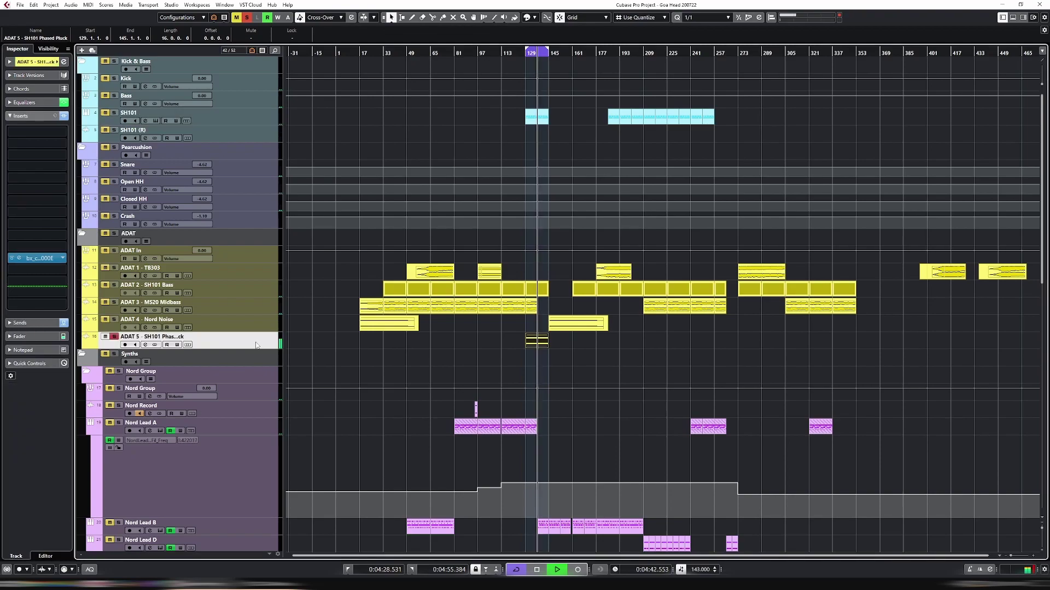
right_click(32, 258)
left_click(84, 273)
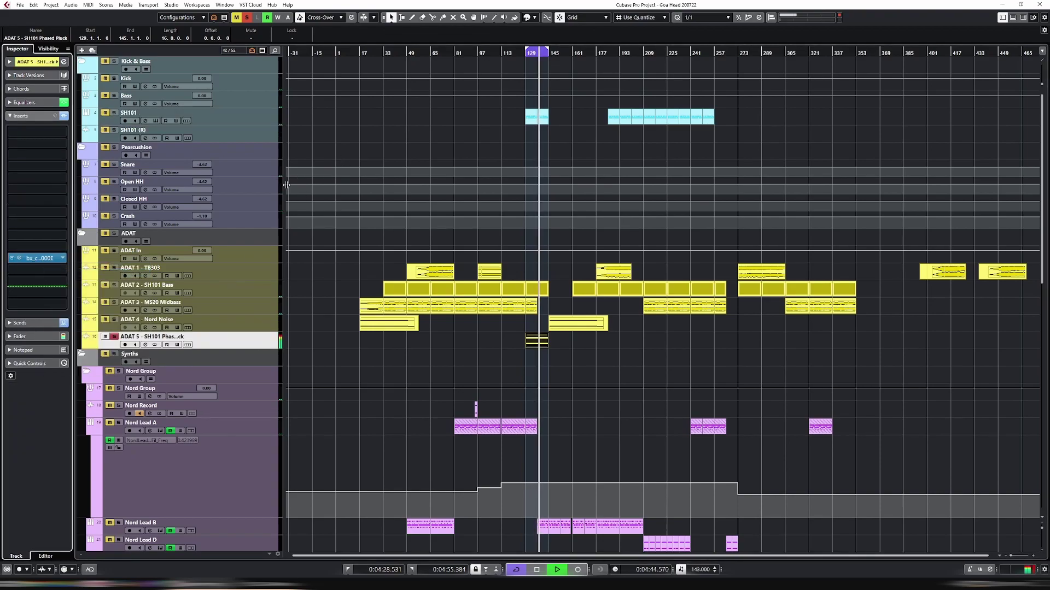
left_click(24, 260)
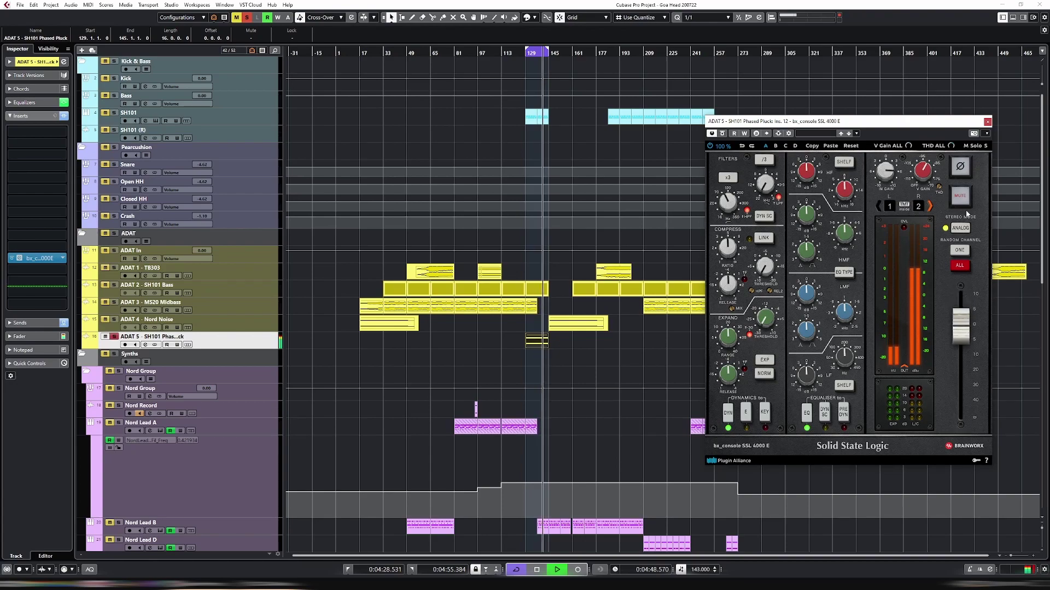
left_click(987, 121)
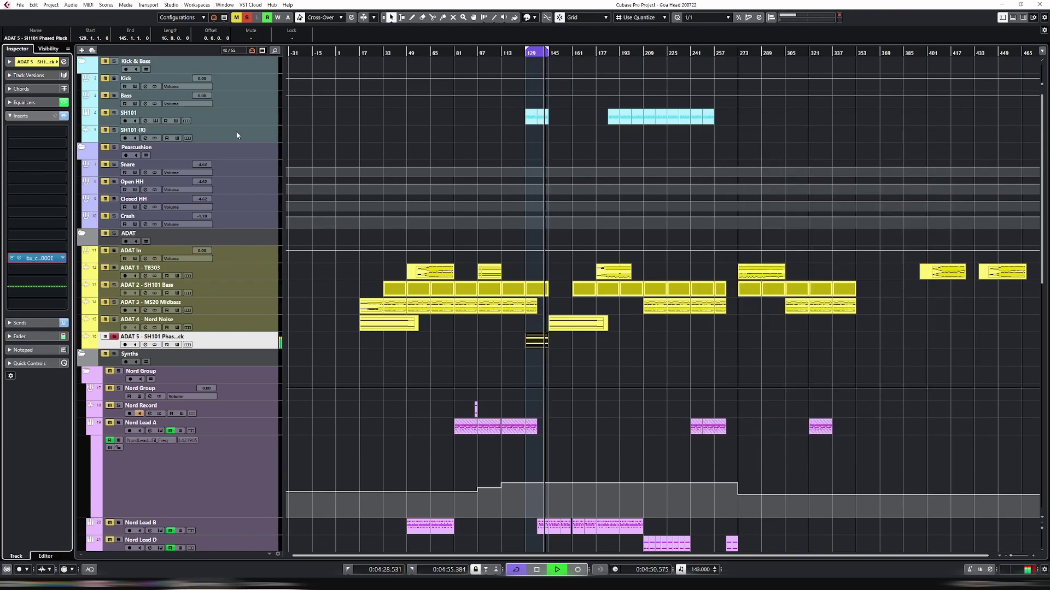
Move the Phaser Bi-TRON insert from the SH101 channel to ADAT 5 - SH101 Phased Pluck in the mixer and unsolo that track
key("F3")
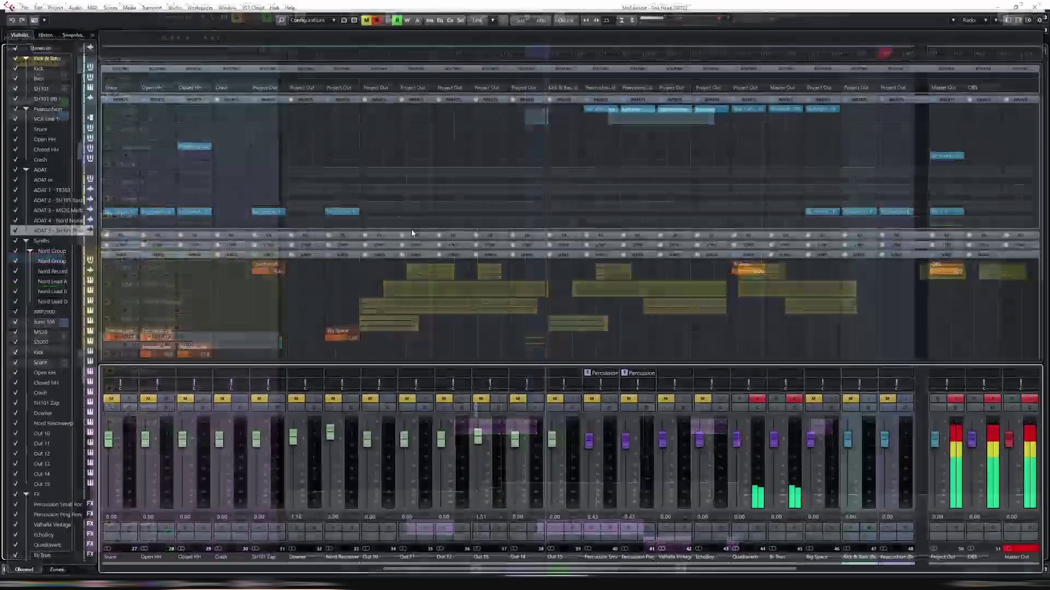
left_click_drag(413, 572, 179, 568)
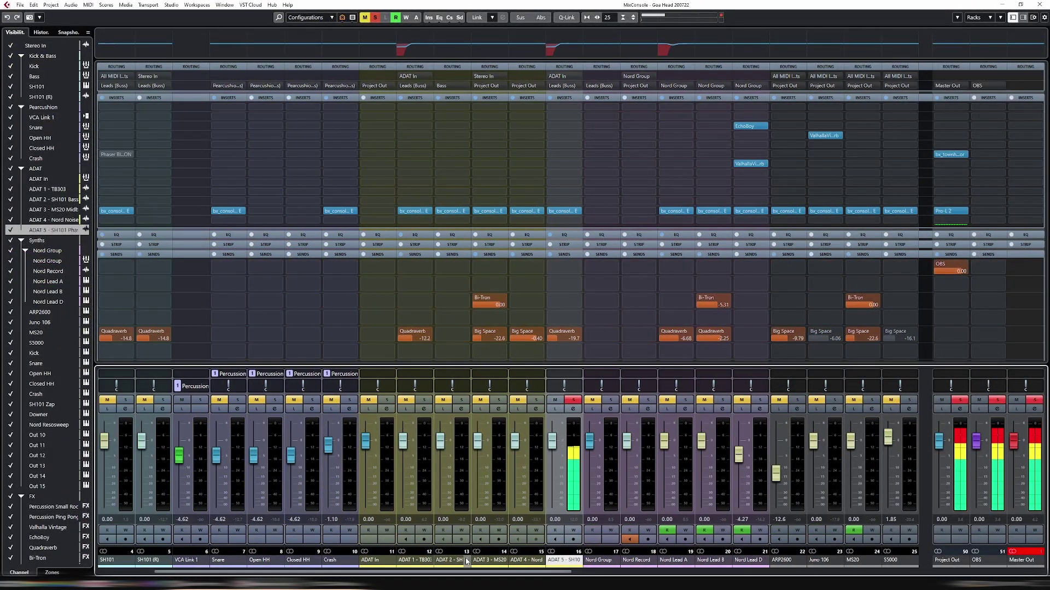
left_click_drag(397, 575, 349, 571)
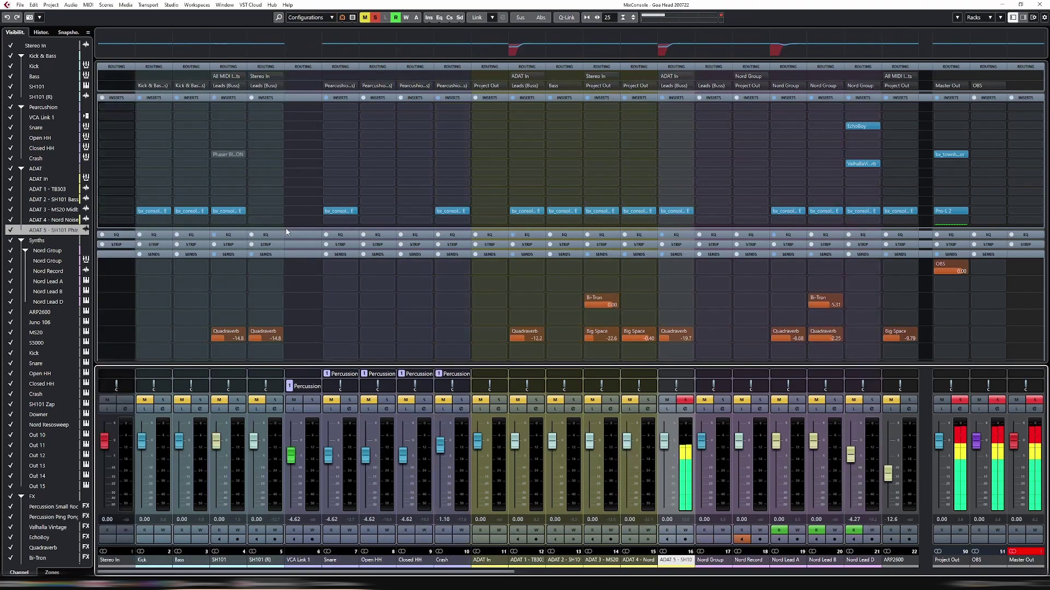
left_click_drag(228, 155, 600, 155)
left_click_drag(681, 142, 682, 142)
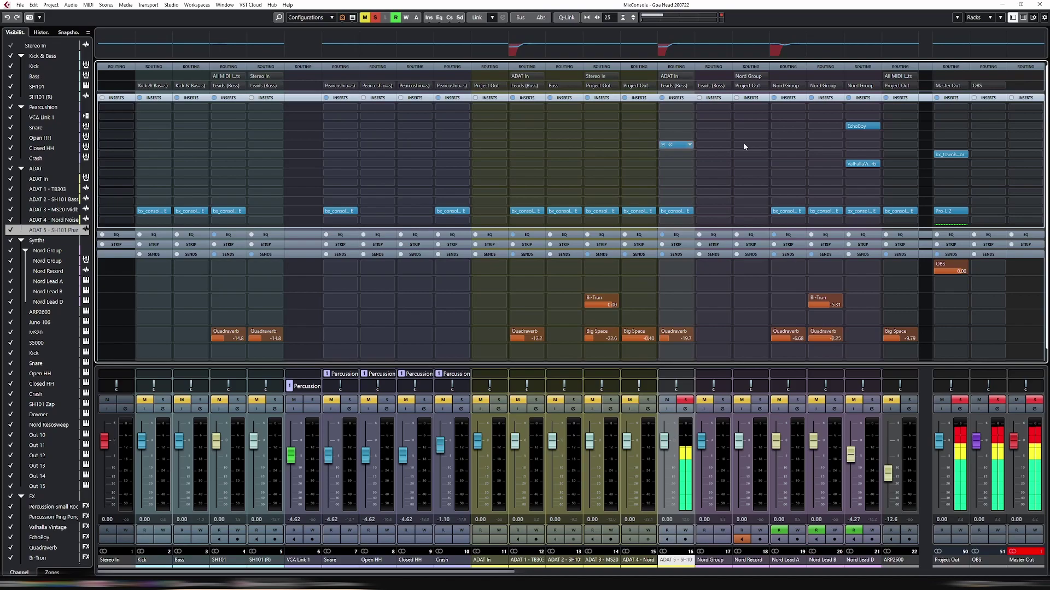
left_click(1040, 5)
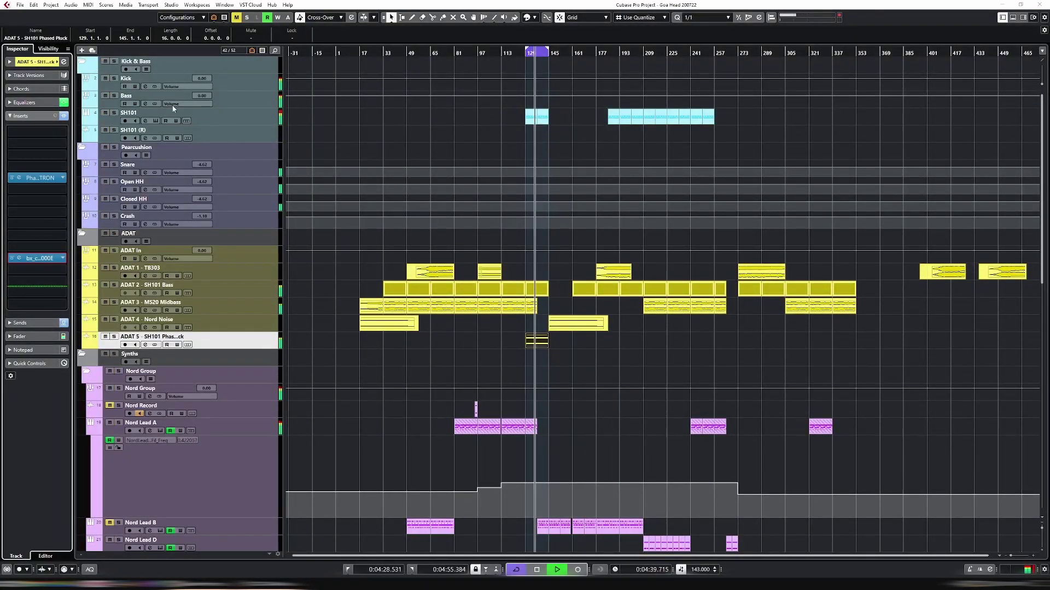
right_click(219, 133)
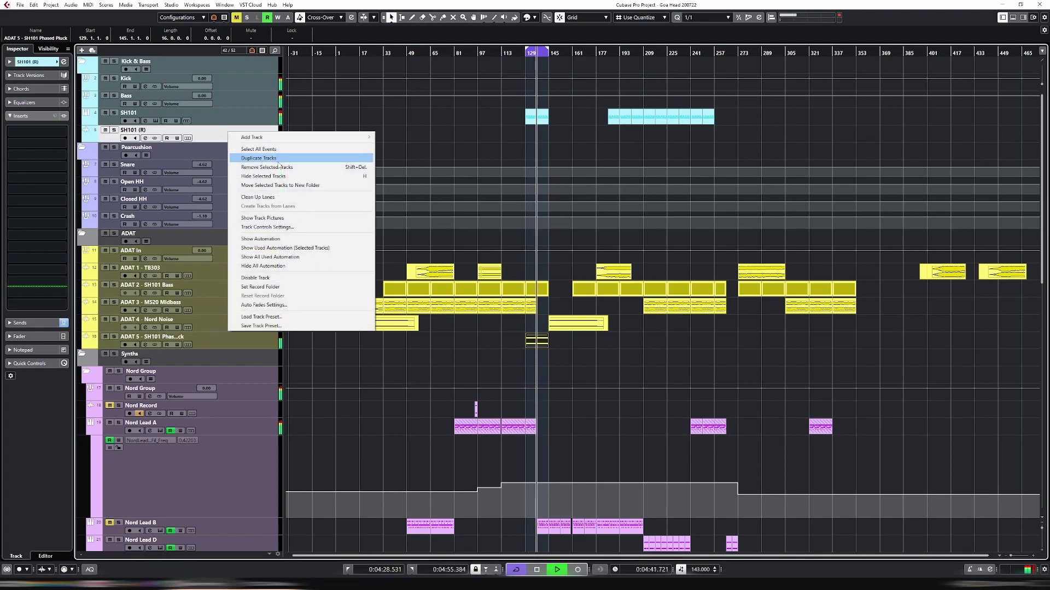
left_click(229, 156)
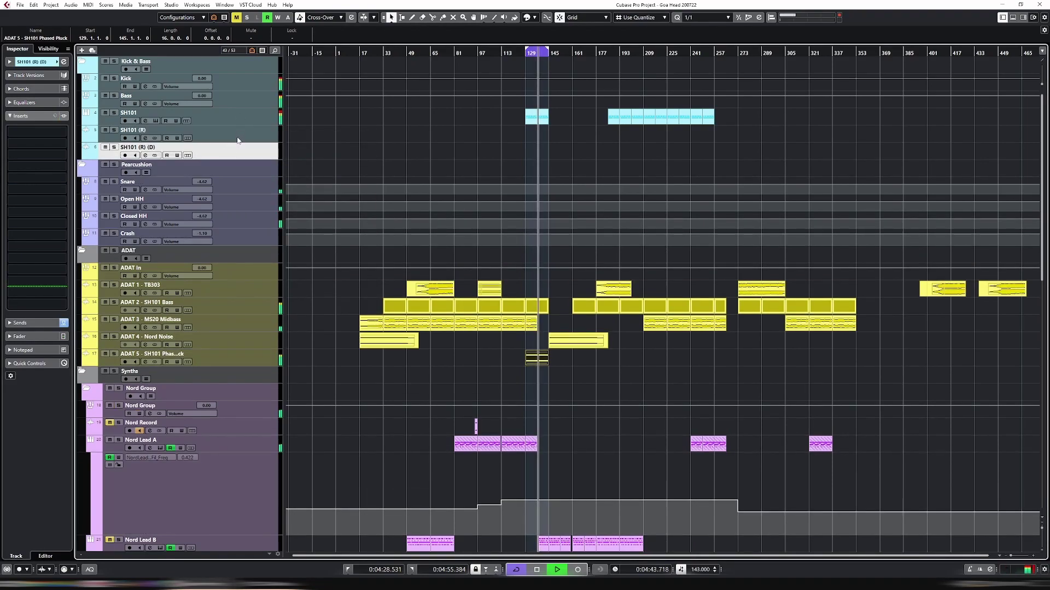
key("ctrl+z")
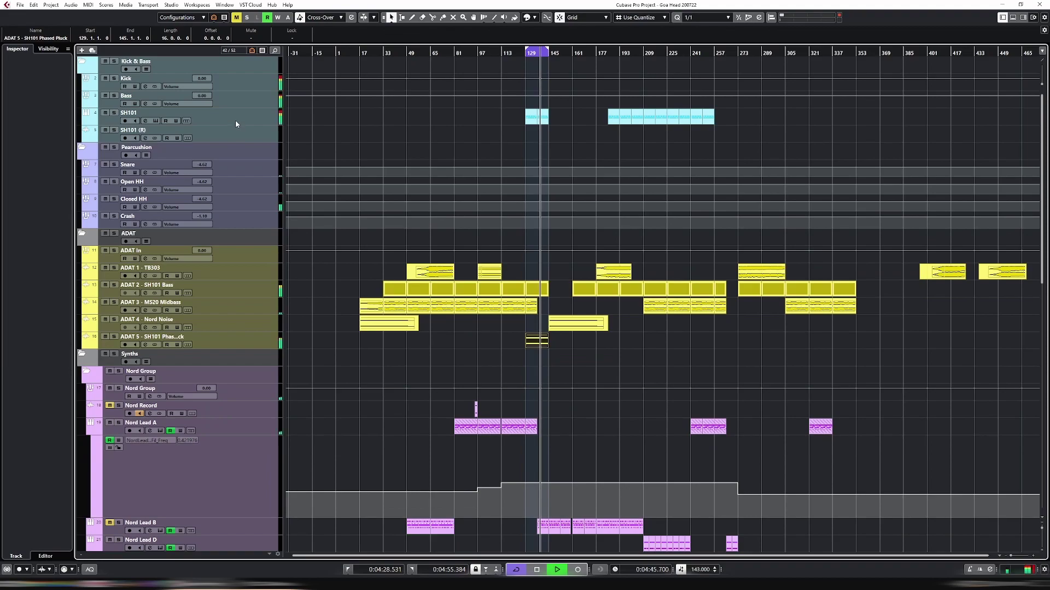
Remove the SH101 (R) track from the project and mute the original SH101 track
right_click(240, 132)
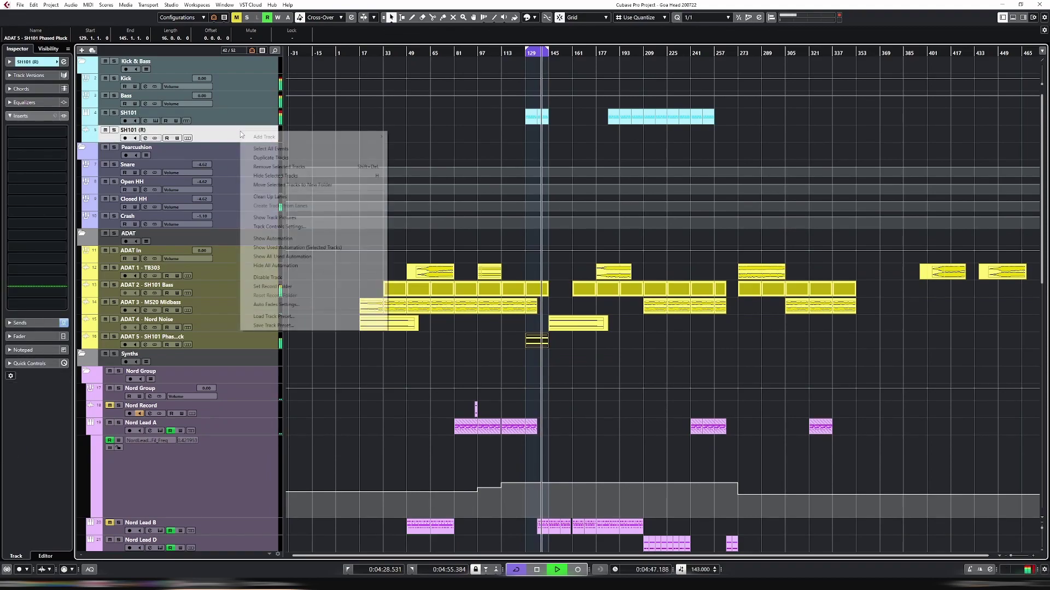
left_click(290, 168)
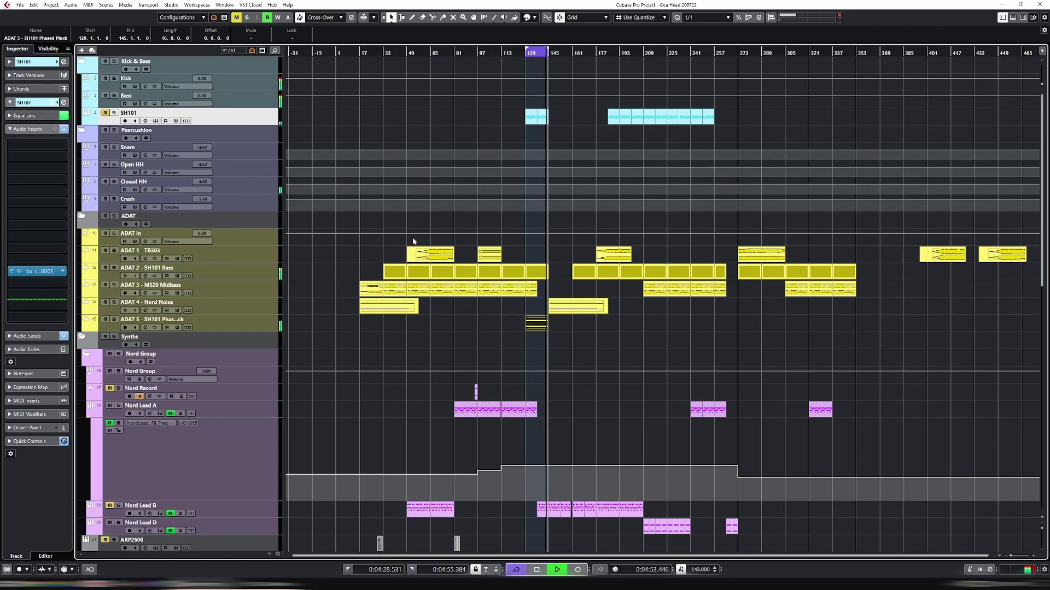
Open the ADAT 5 - SH101 Phased Pluck part in the editor, examine its waveform from bar 129 to 145, and close the editor
key("ctrl+e")
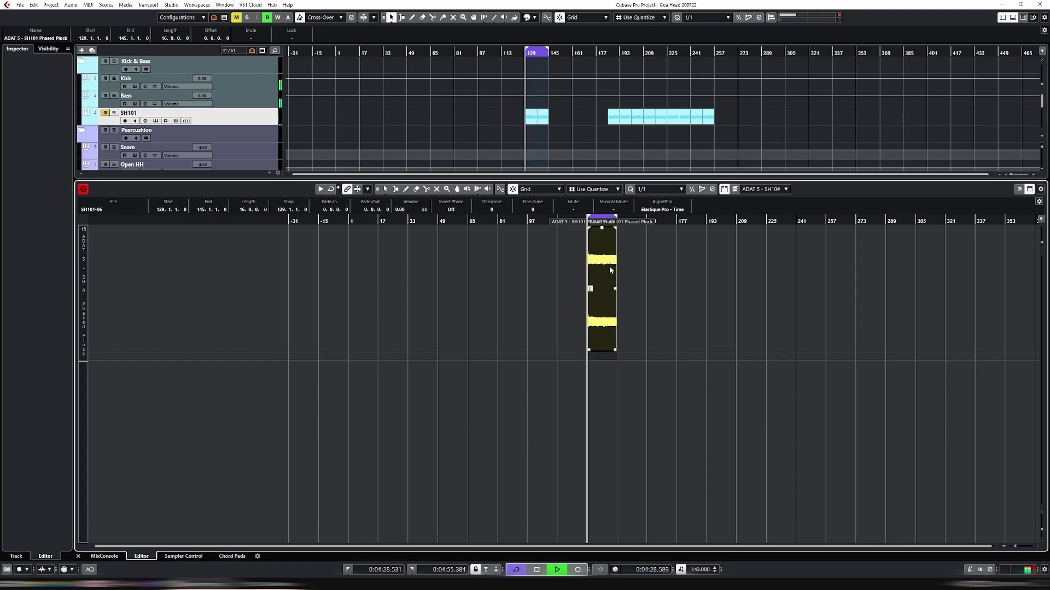
key("alt+s")
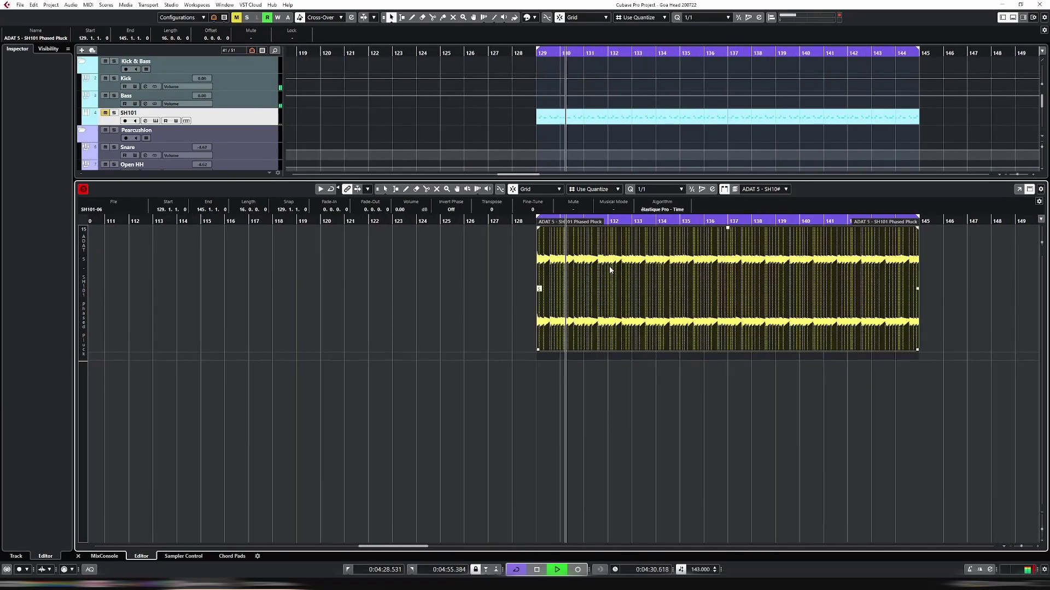
key("g")
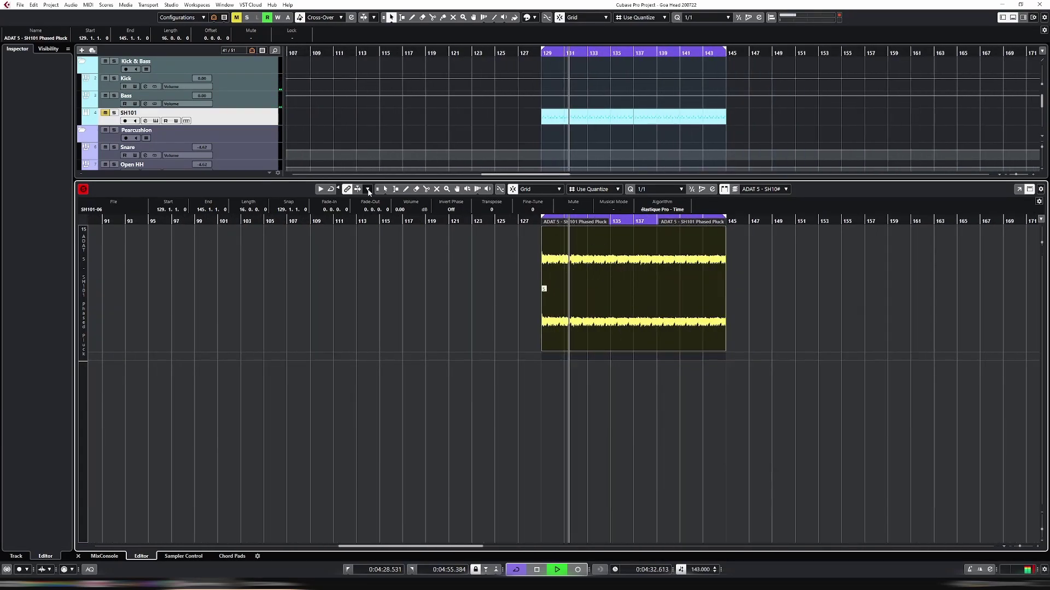
left_click(398, 209)
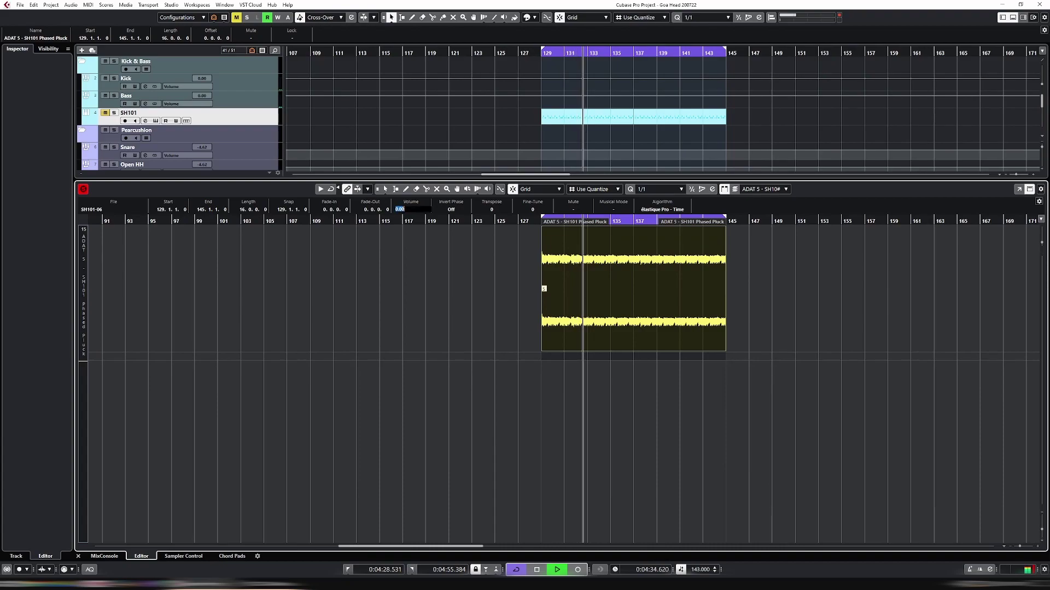
key("ctrl+e")
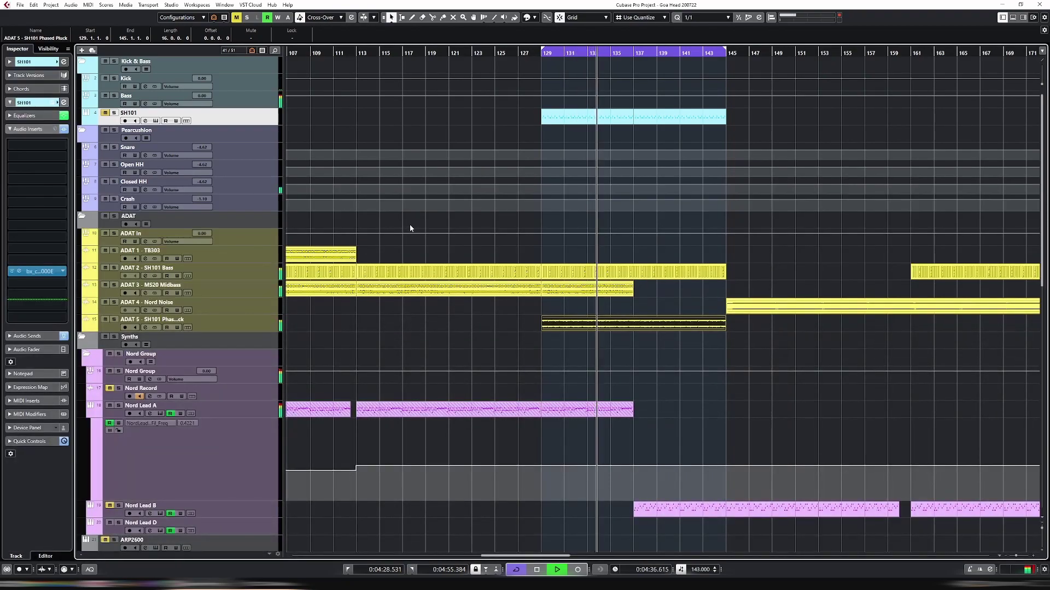
key("g")
key("g")
key("g")
key("g")
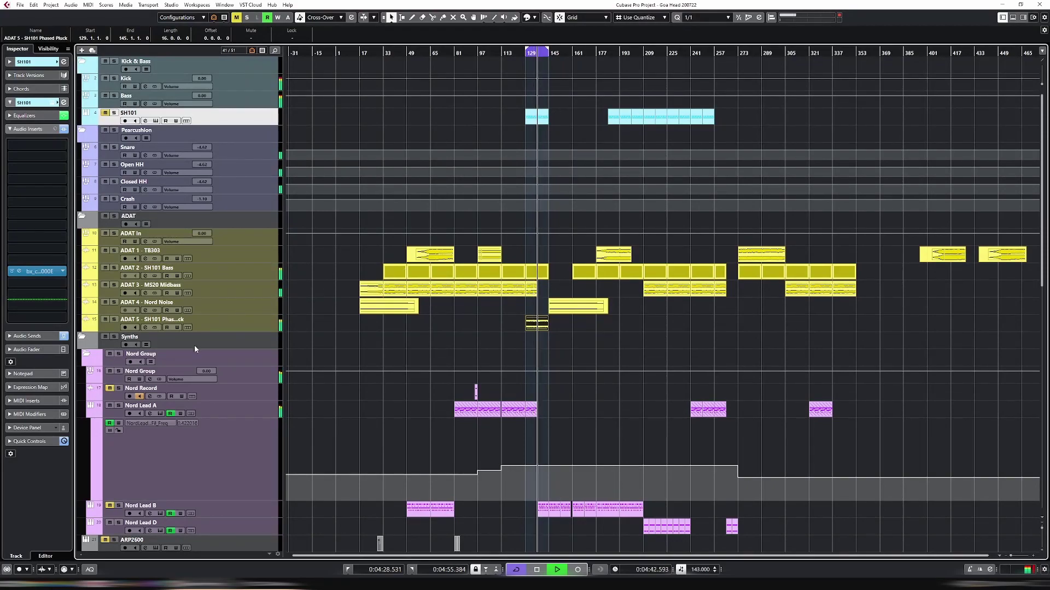
Solo ADAT 5 - SH101 Phased Pluck and review its sends and its Phaser Bi-TRON insert
left_click(250, 313)
left_click(247, 323)
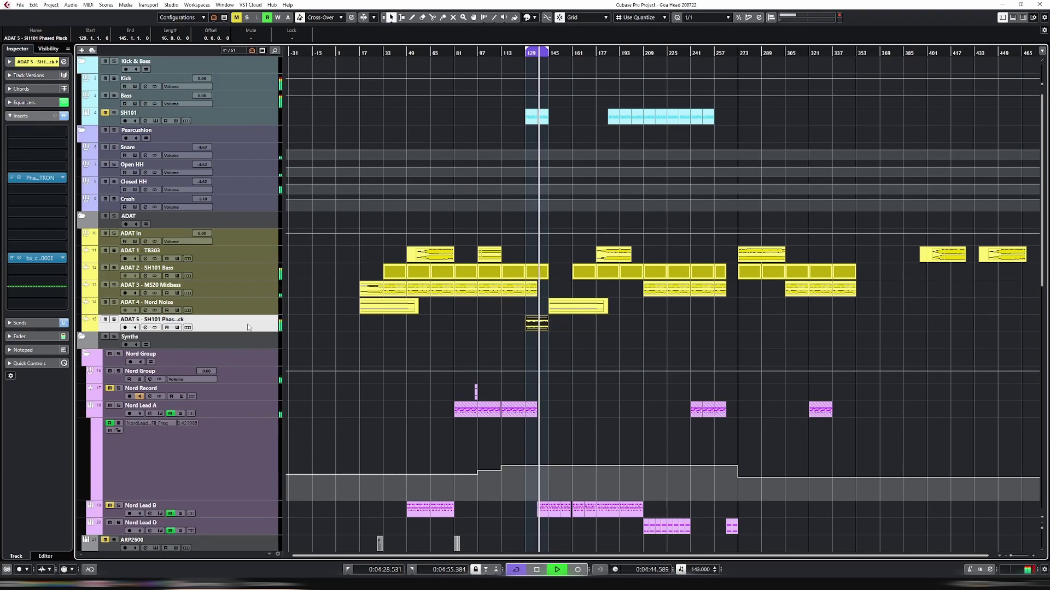
key("h")
key("h")
key("s")
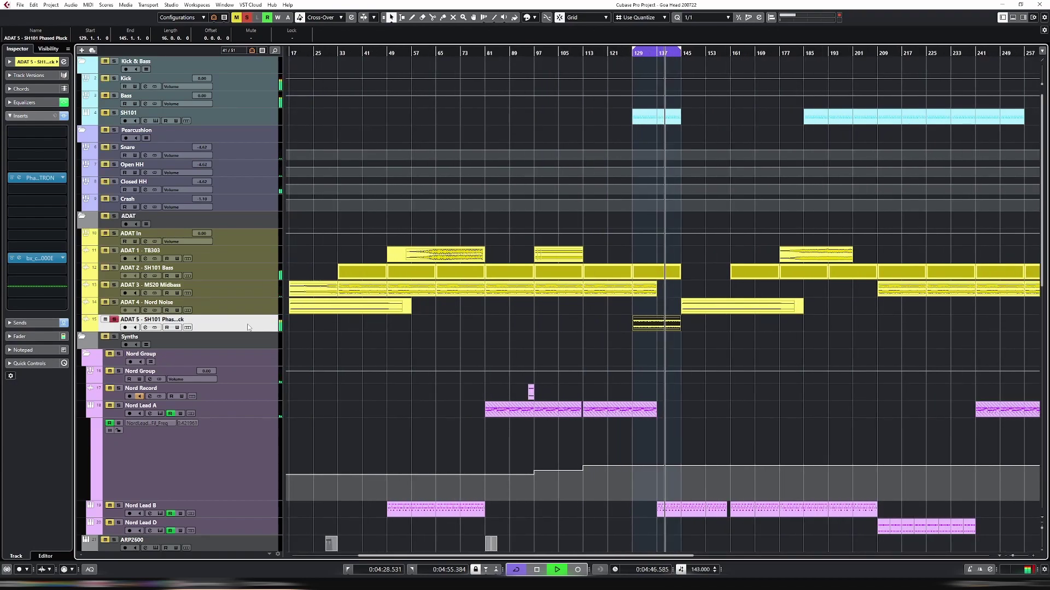
left_click(40, 323)
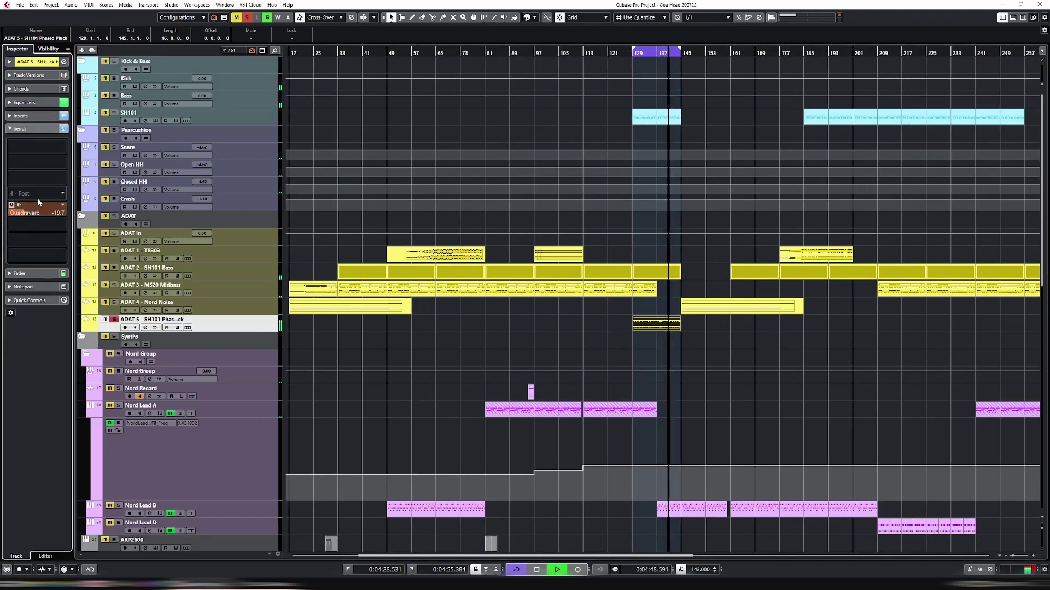
left_click(24, 116)
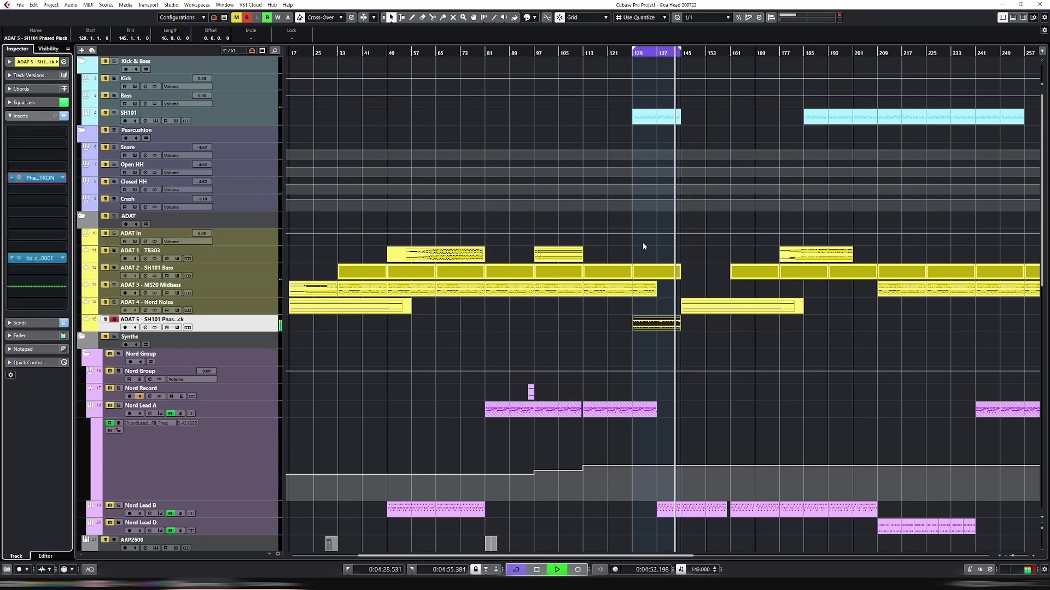
left_click(675, 173)
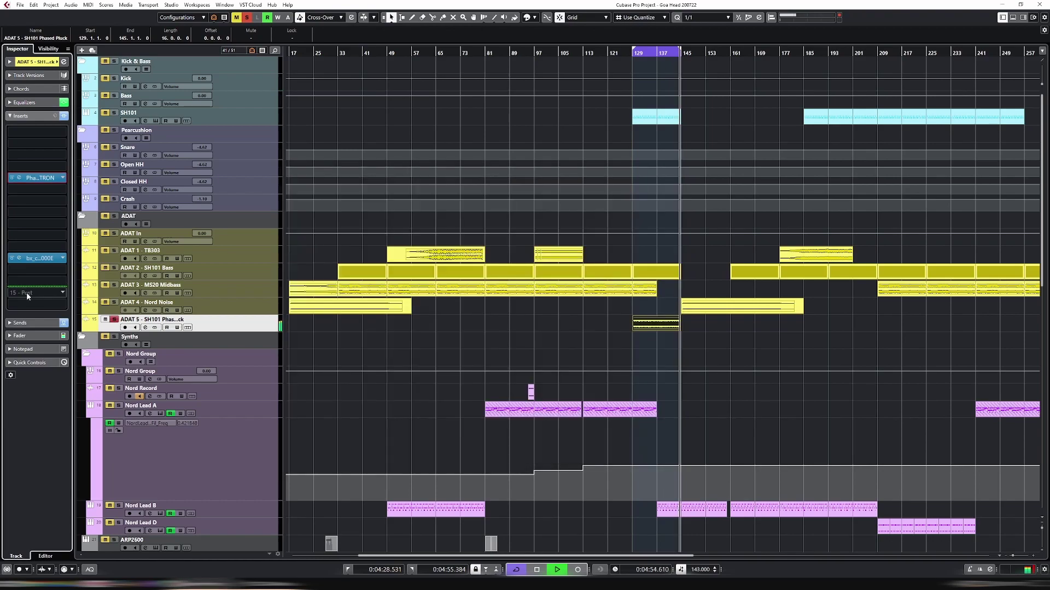
Raise the output fader slightly in the bx_console SSL 4000 E on ADAT 5 - SH101 Phased Pluck and close the plug-in
left_click(20, 260)
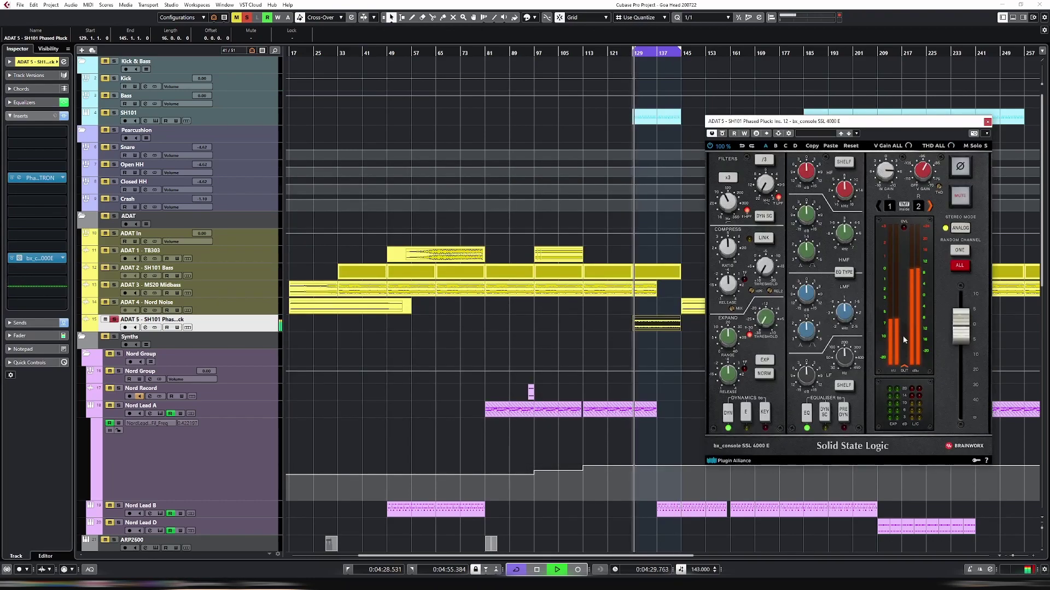
left_click_drag(964, 335, 963, 325)
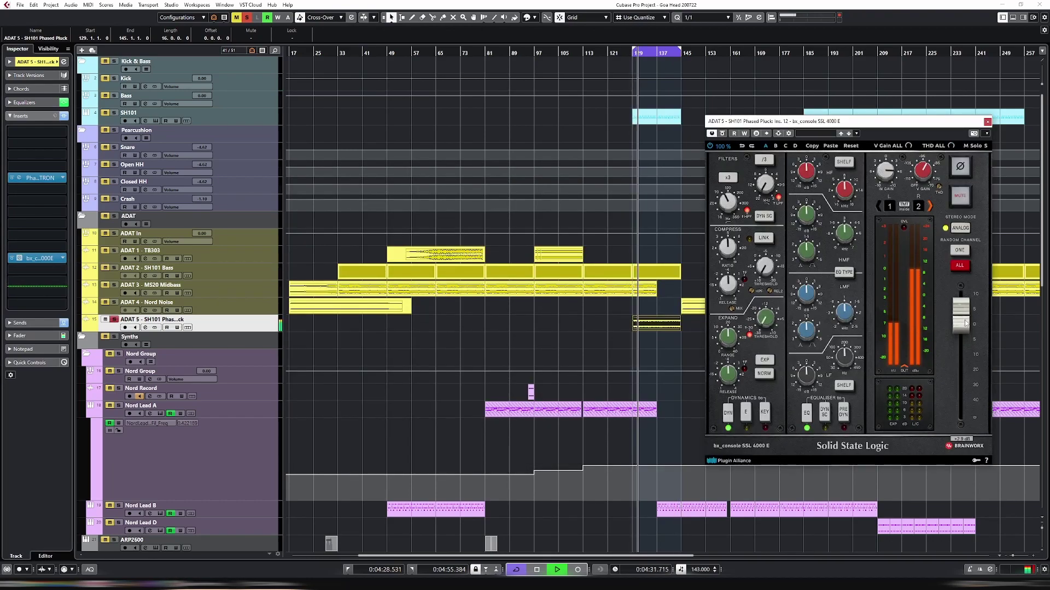
left_click(987, 122)
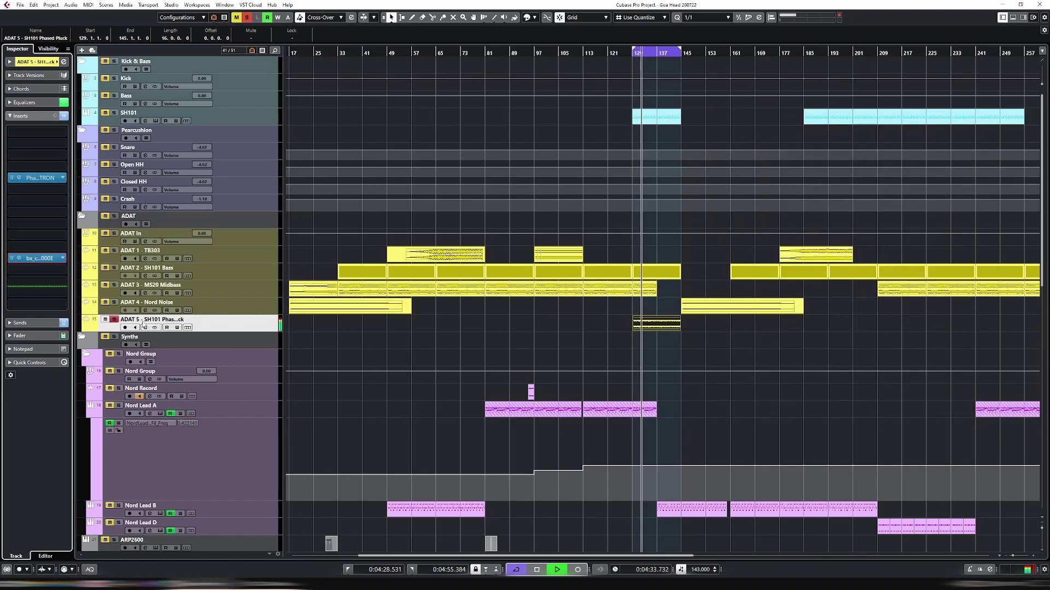
Solo Kick, Bass and ADAT 2 - SH101 Bass alongside the pluck and replay the loop from near bar 129
left_click(228, 333)
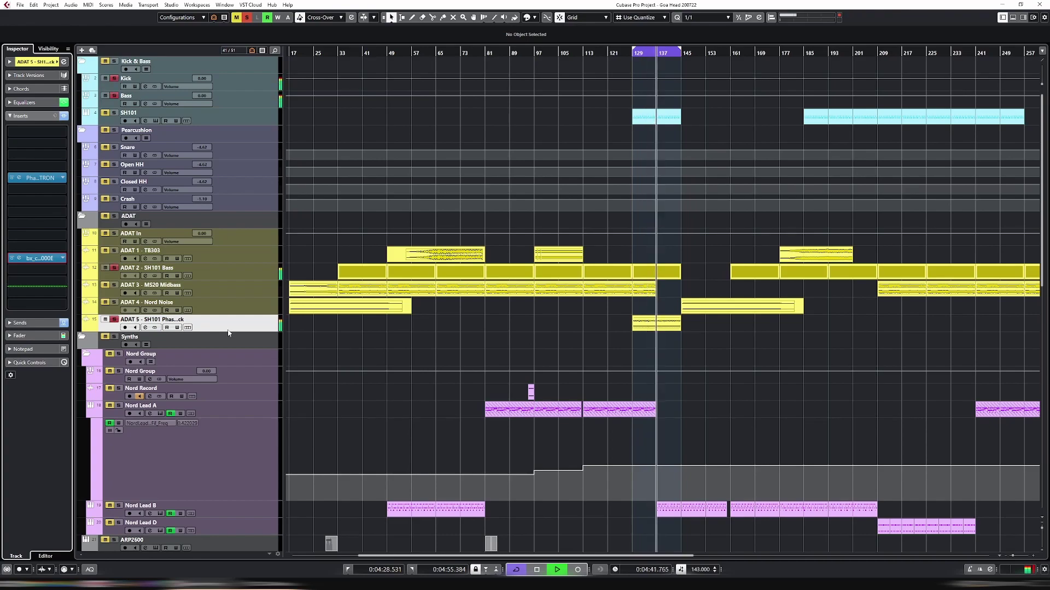
key("g")
key("g")
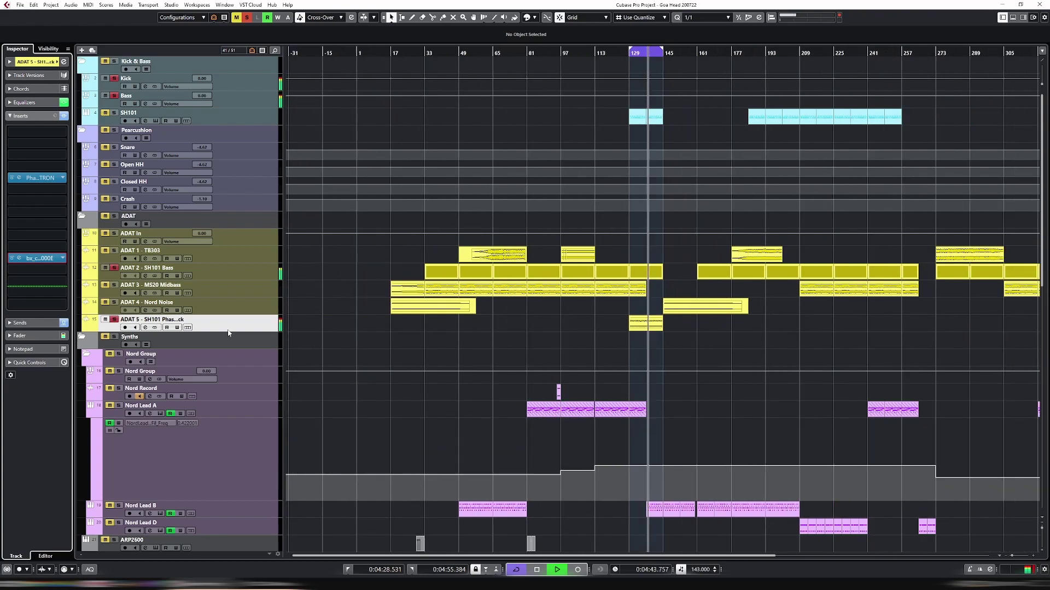
left_click(641, 52)
key("h")
key("h")
key("h")
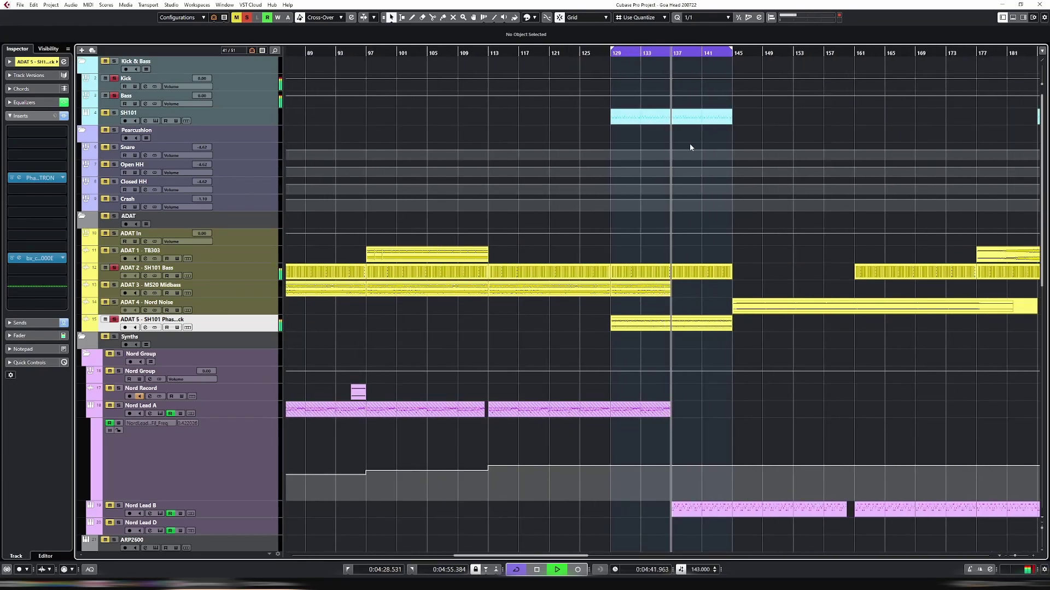
left_click(622, 54)
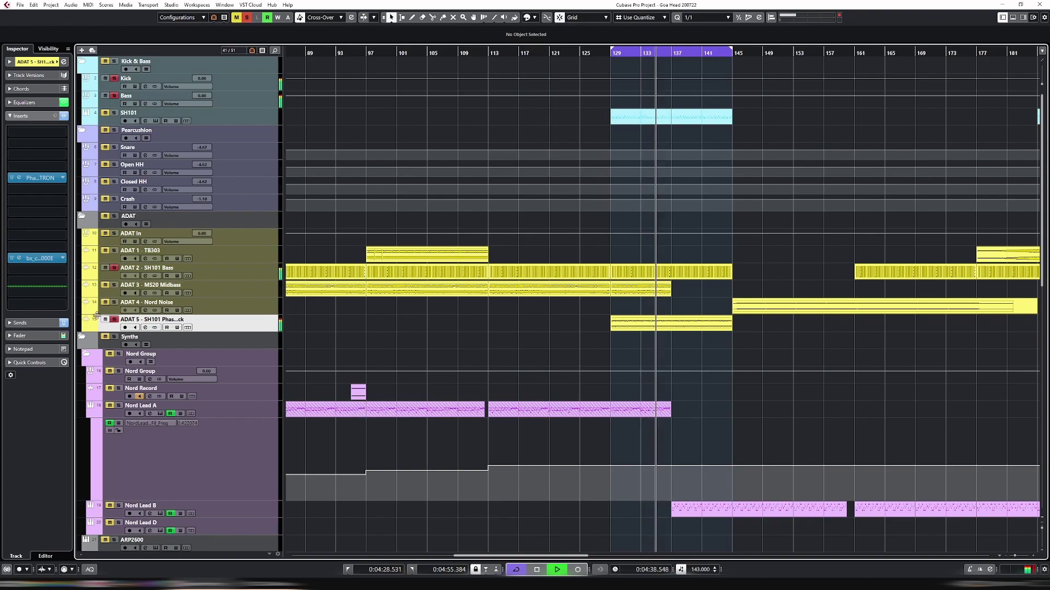
Keep the Slow 'N Quick preset in the Phaser Bi-TRON on ADAT 5, lower Phasor B's feedback to about 0.72, and close the plug-in
left_click(11, 177)
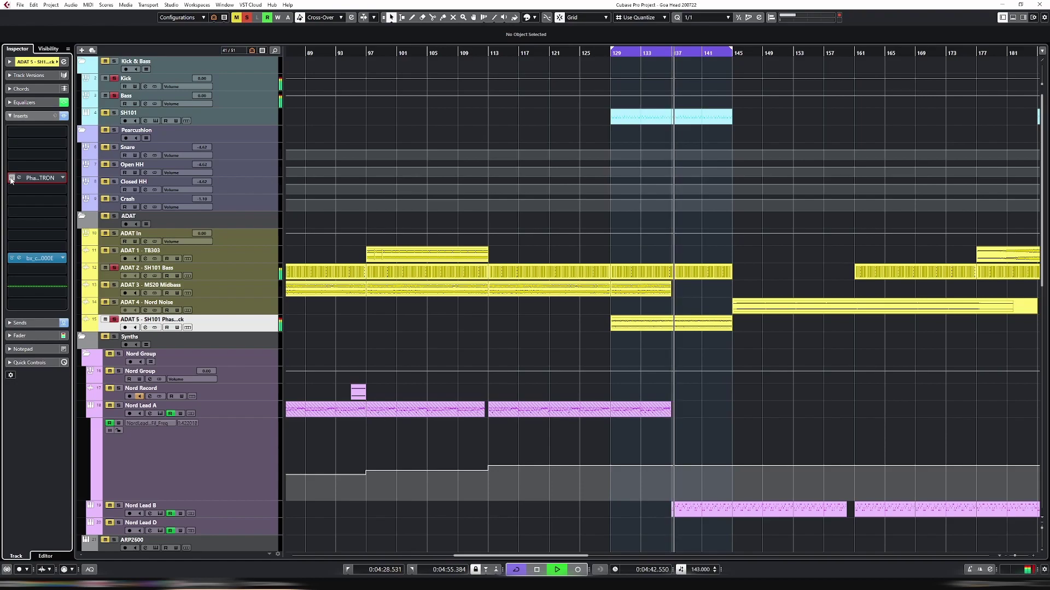
left_click(19, 178)
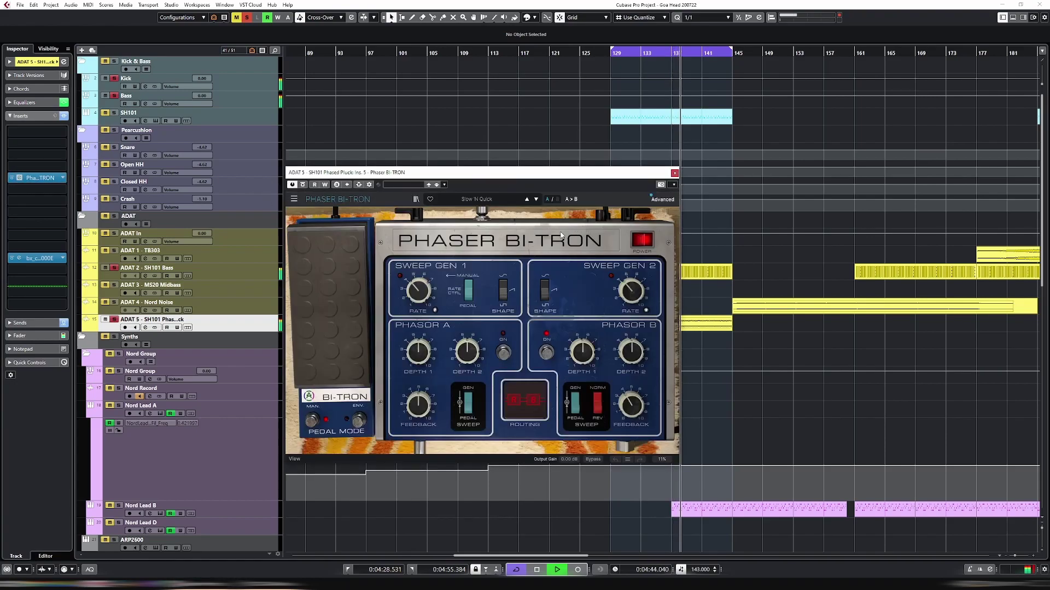
left_click(536, 201)
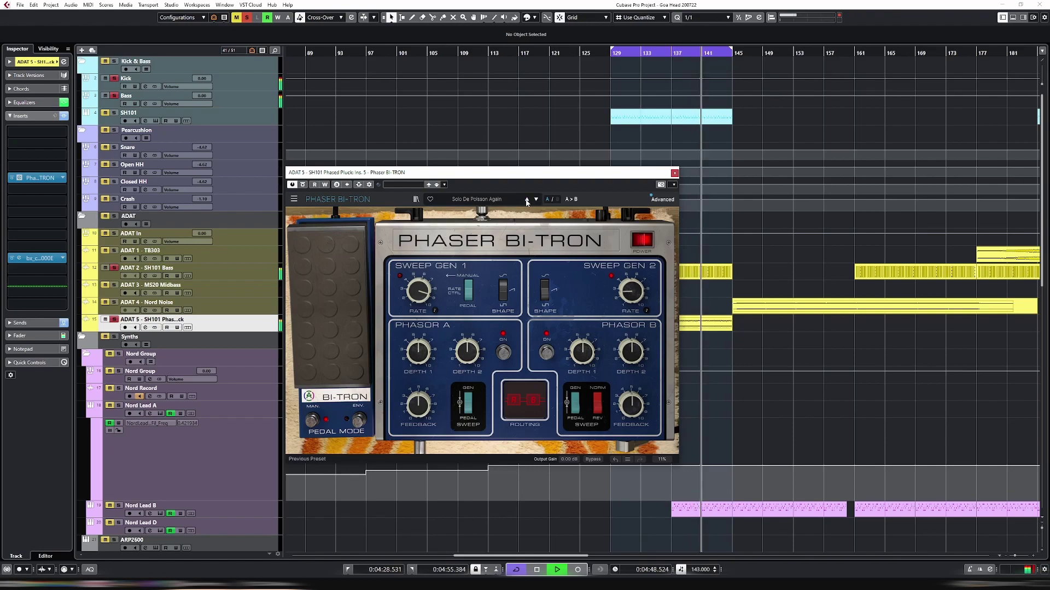
left_click(527, 200)
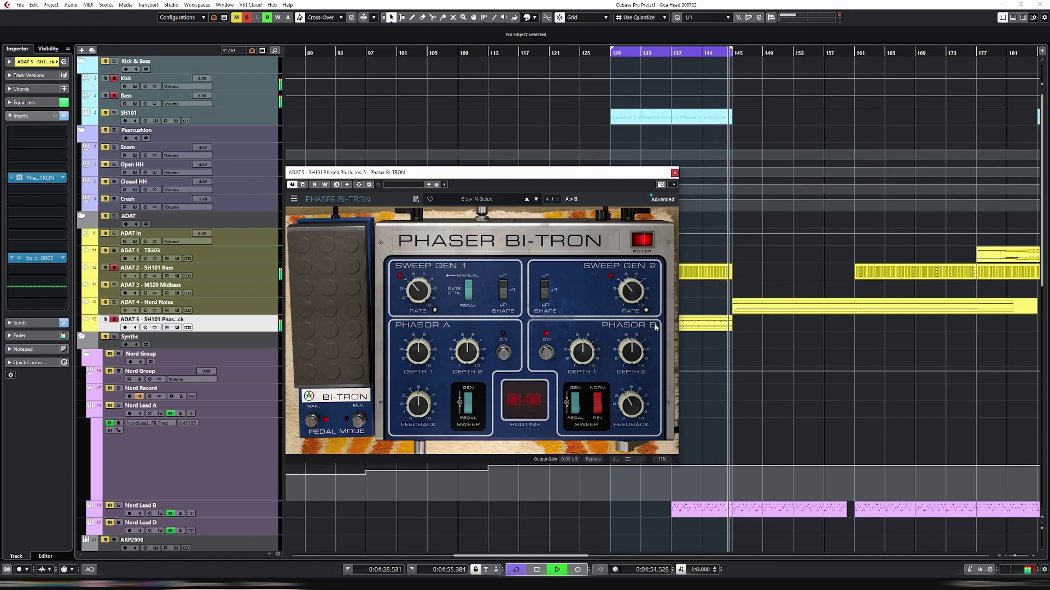
left_click_drag(632, 405, 633, 416)
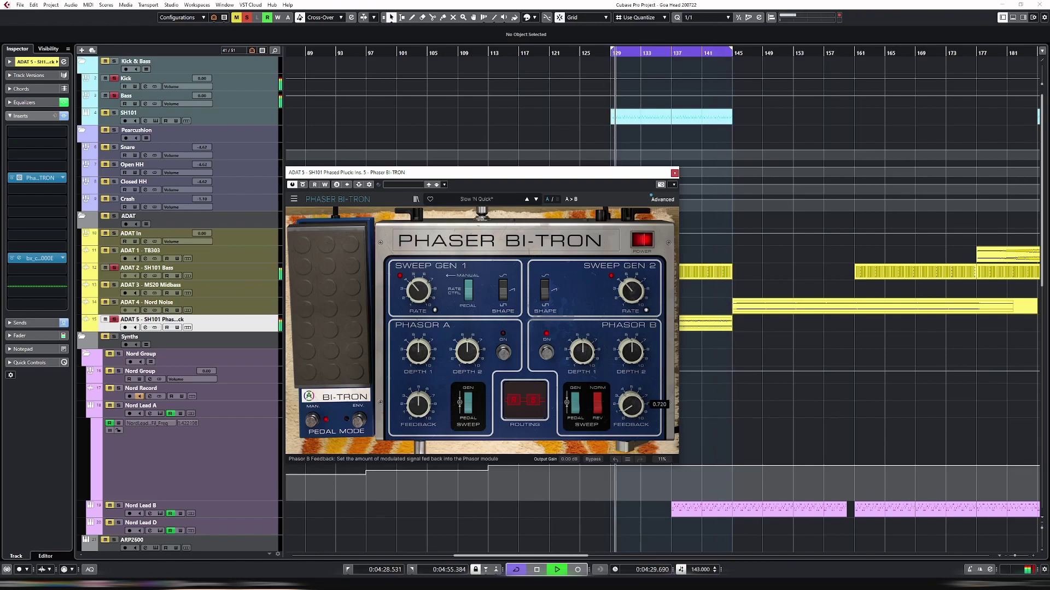
left_click(675, 173)
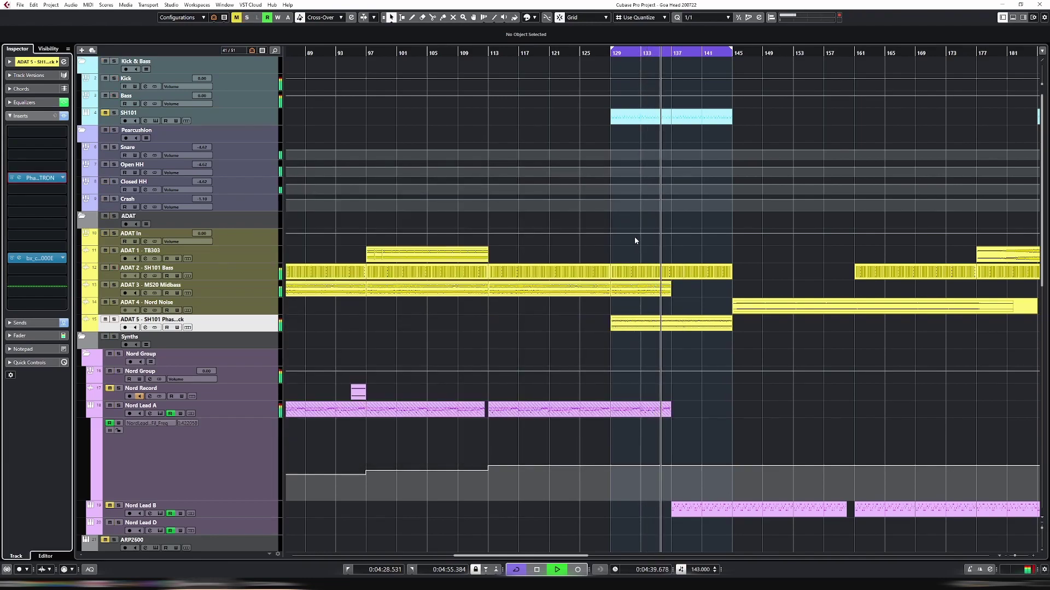
Try deleting the repeated SH101 parts between bars 185 and 257, and undo the deletion
key("g")
key("g")
key("g")
left_click_drag(656, 108, 887, 120)
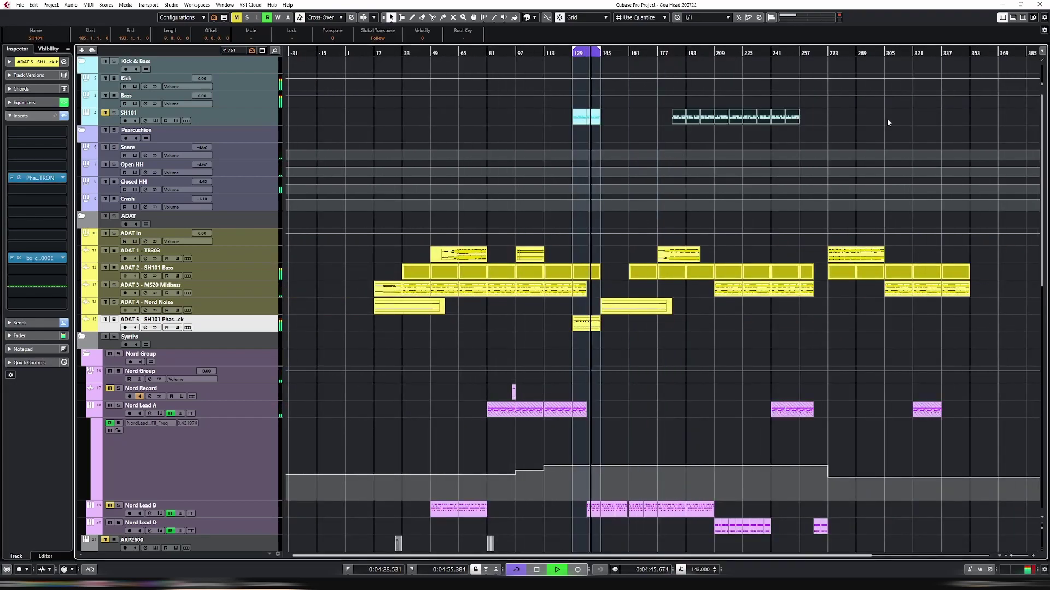
key("Delete")
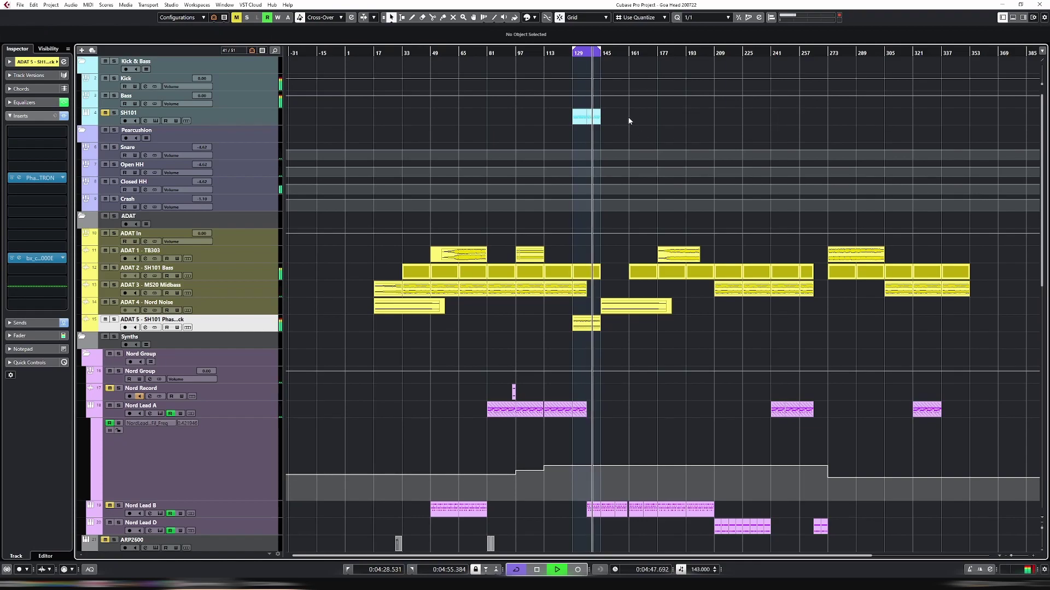
key("ctrl+z")
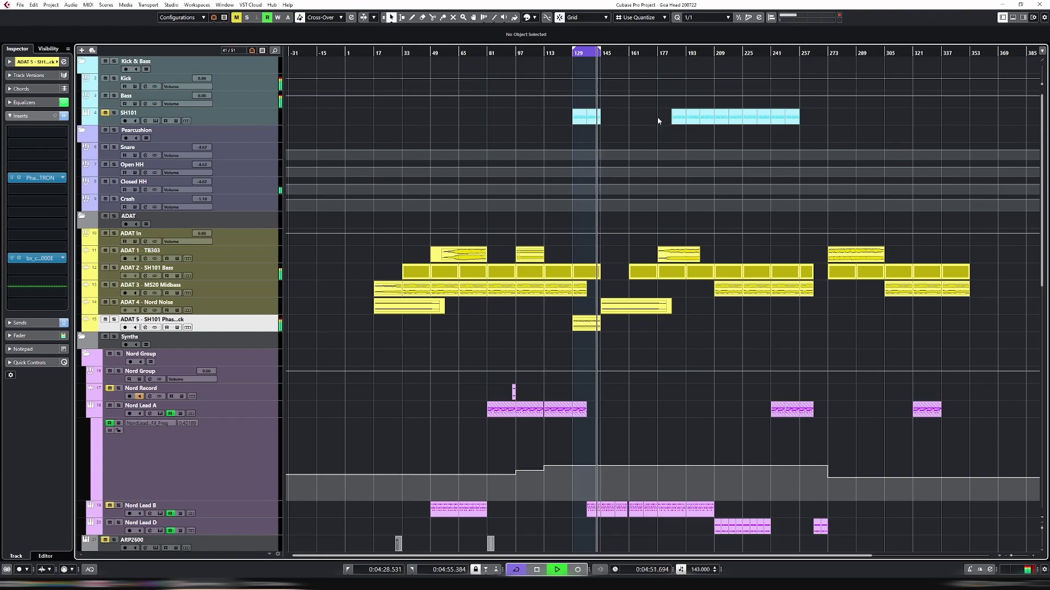
left_click(780, 122)
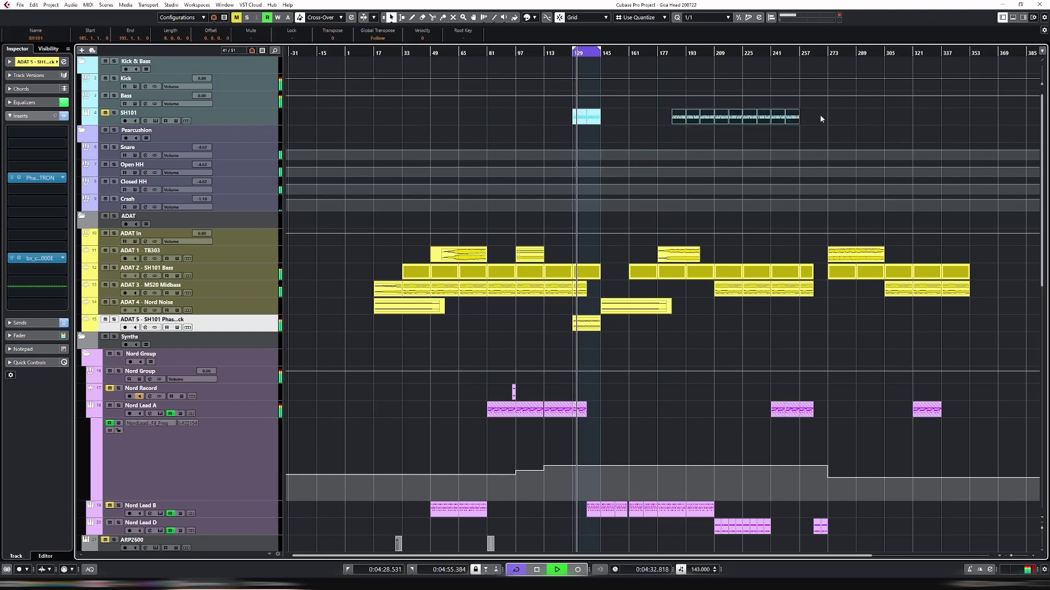
key("Delete")
key("ctrl+z")
Copy the eight-bar SH101 part to bar 185 and repeat it up to bar 257
scroll(534, 113, "down", 15)
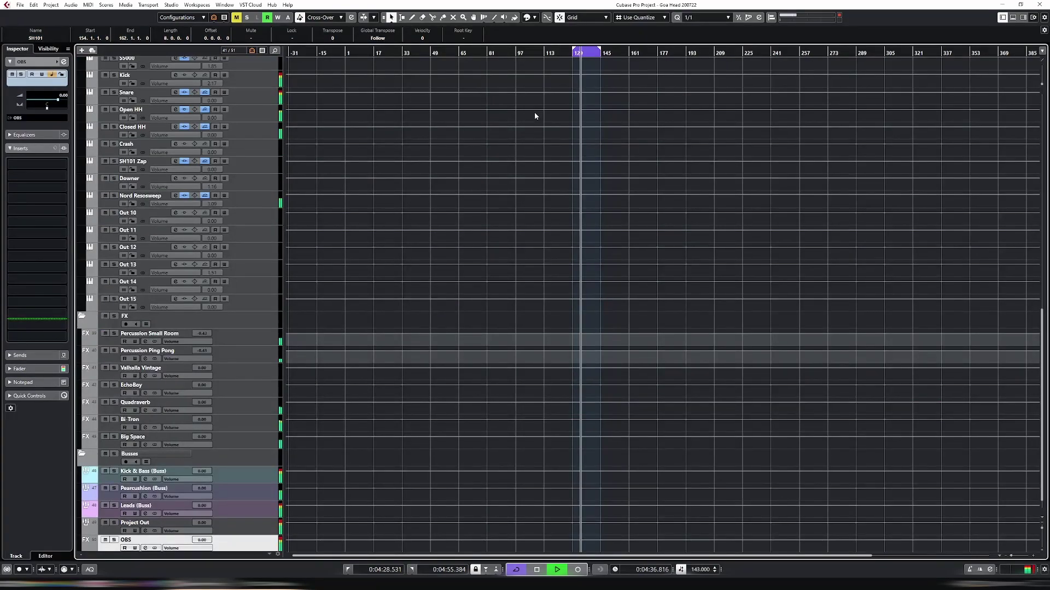
scroll(534, 112, "up", 15)
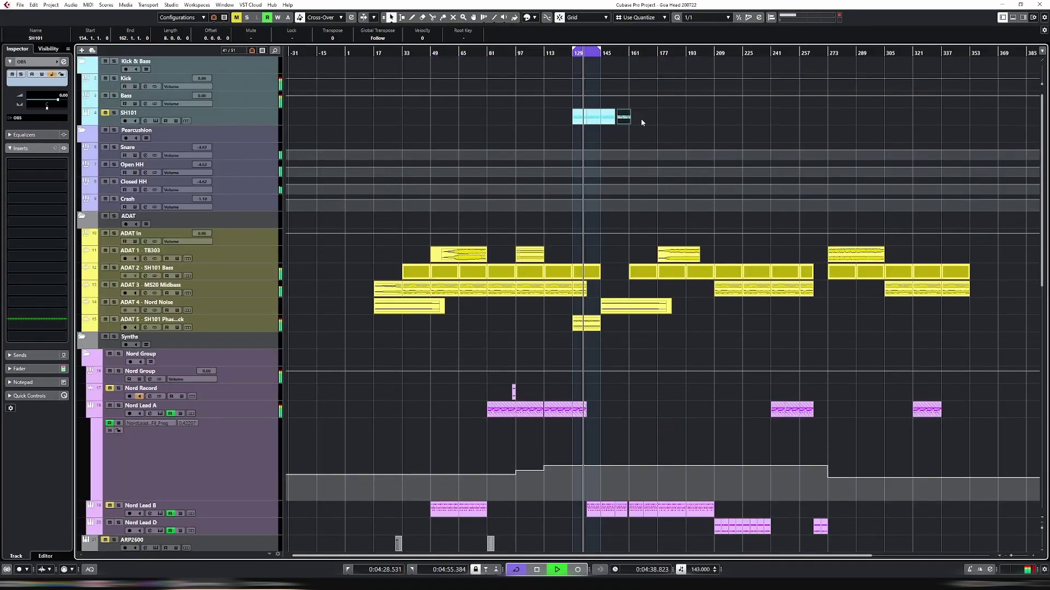
left_click(608, 118)
left_click_drag(609, 118, 692, 117)
key("ctrl+d")
key("ctrl+d")
key("ctrl+d")
key("ctrl+d")
key("ctrl+d")
key("ctrl+d")
key("ctrl+d")
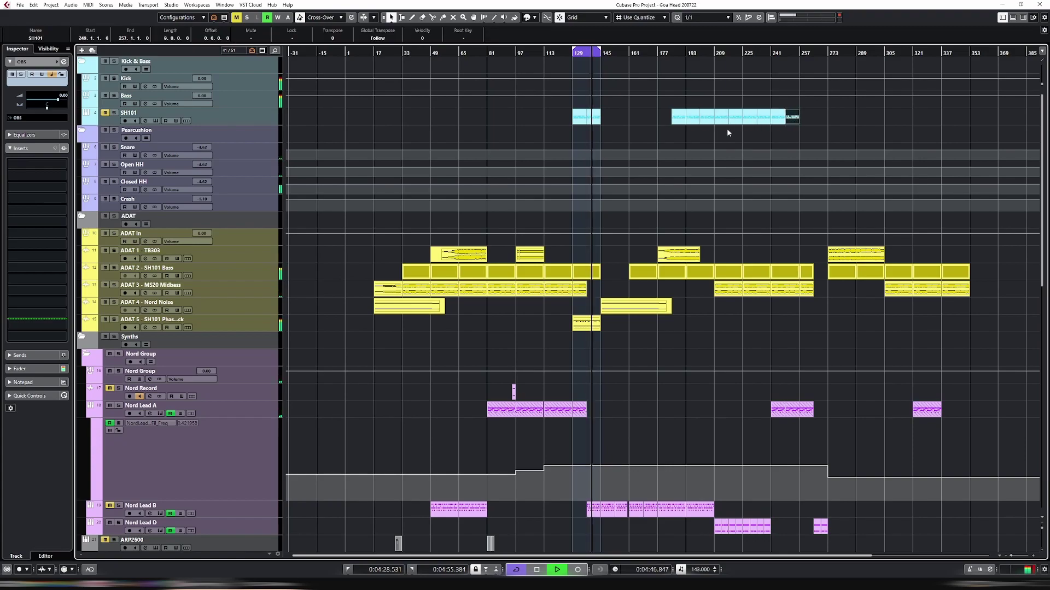
Play from near bar 209 and delete the SH101 part copies between bars 185 and 257
left_click(712, 52)
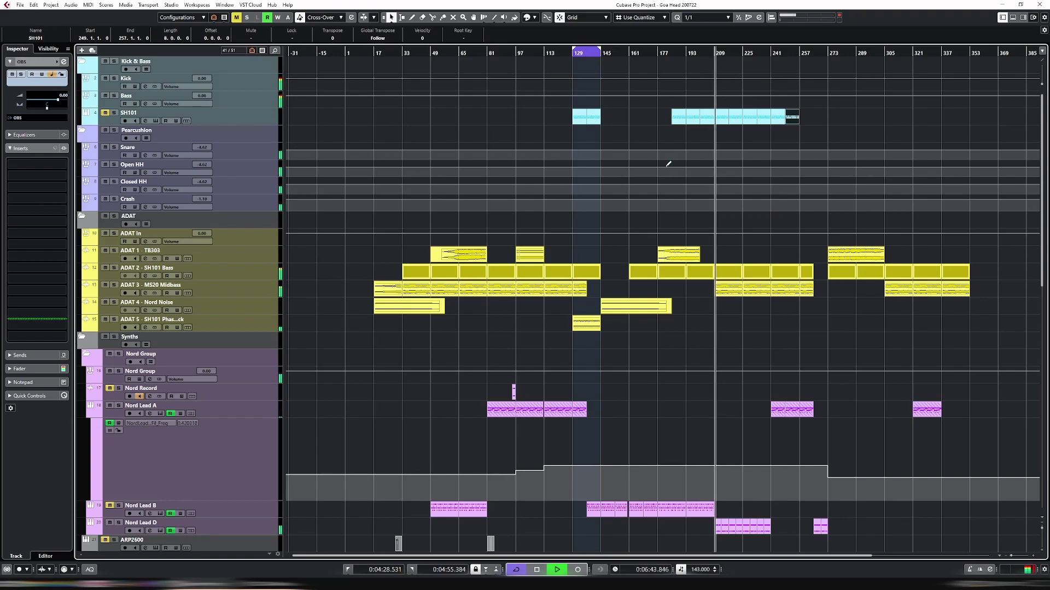
left_click_drag(822, 127, 652, 119)
key("Delete")
Copy the ADAT 5 - SH101 Phased Pluck event from bar 129 to bar 177 and repeat it up to bar 257
left_click(586, 323)
key("ctrl+d")
left_click_drag(613, 327, 668, 328)
key("ctrl+d")
key("ctrl+d")
key("ctrl+d")
key("ctrl+d")
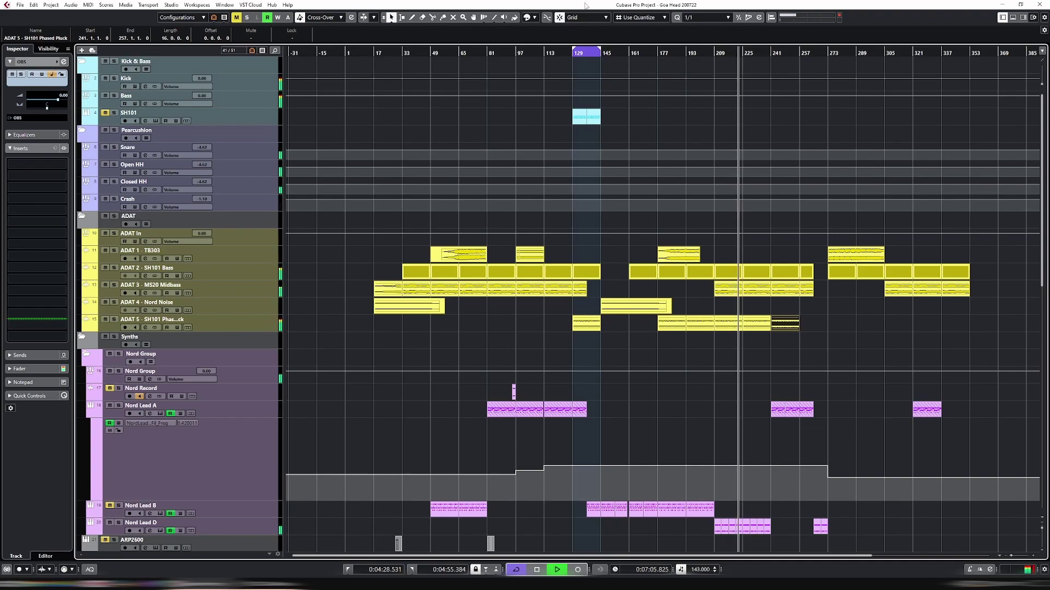
Replay from bar 129 and open the ADAT 5 - SH101 Phased Pluck part located there in the editor
left_click(572, 53)
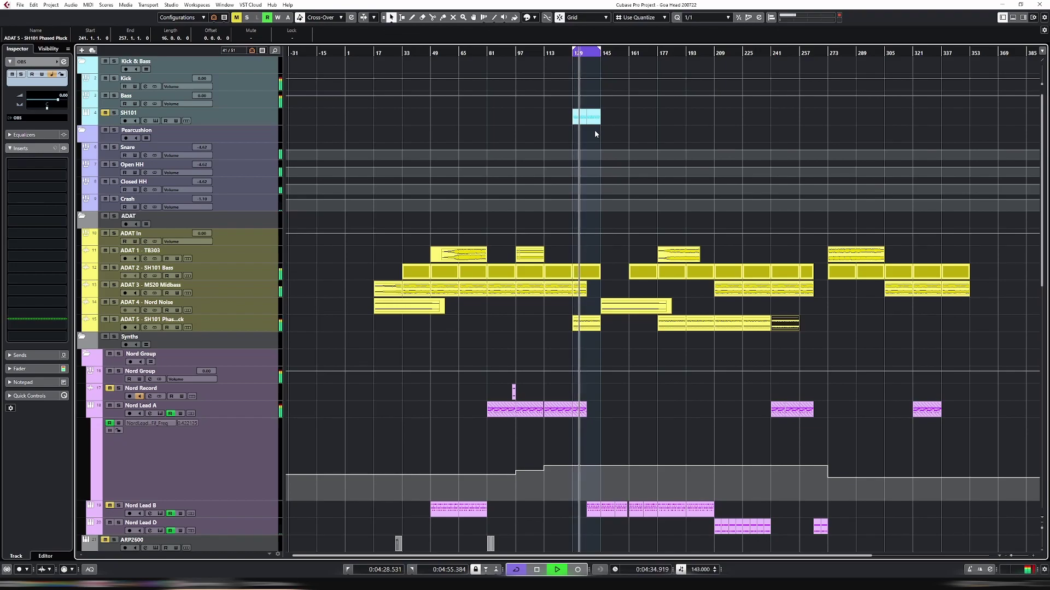
left_click(224, 323)
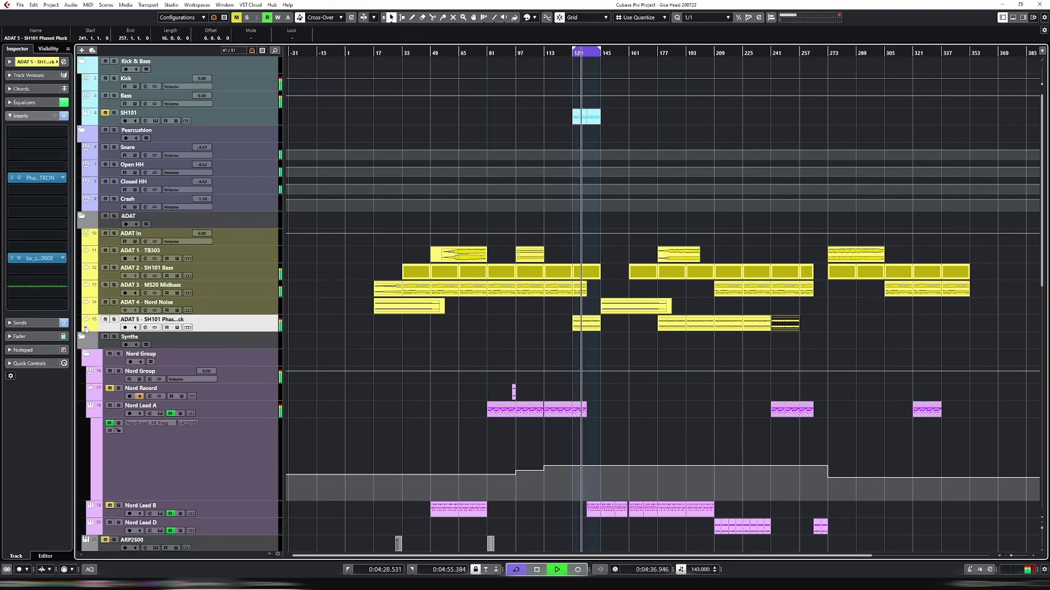
left_click(582, 323)
double_click(594, 326)
key("h")
key("h")
key("h")
key("h")
key("h")
key("h")
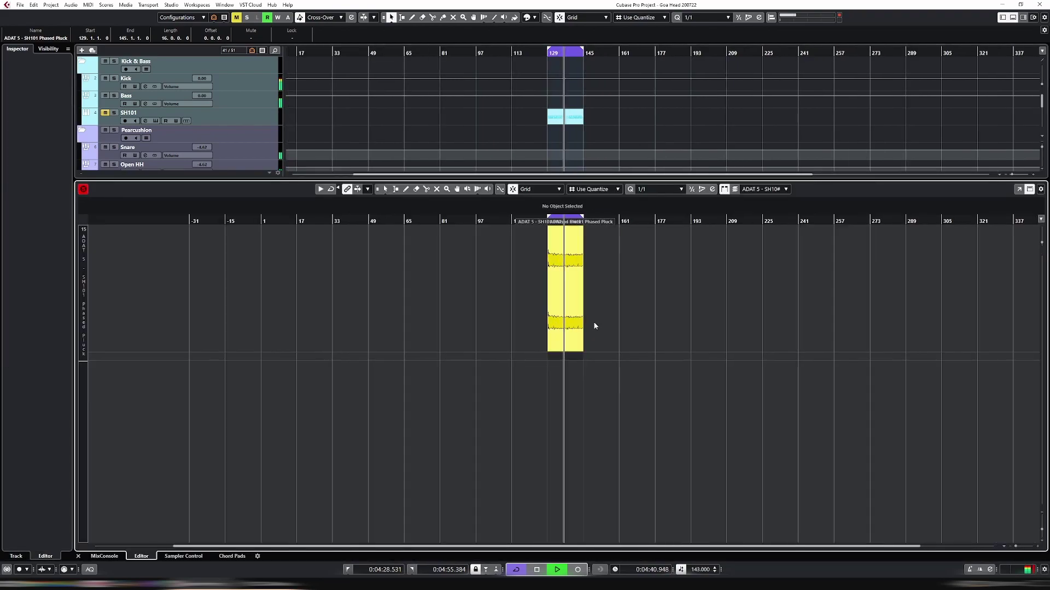
Examine the pluck's waveform between bars 129 and 145 and close the editor
left_click(580, 328, "alt")
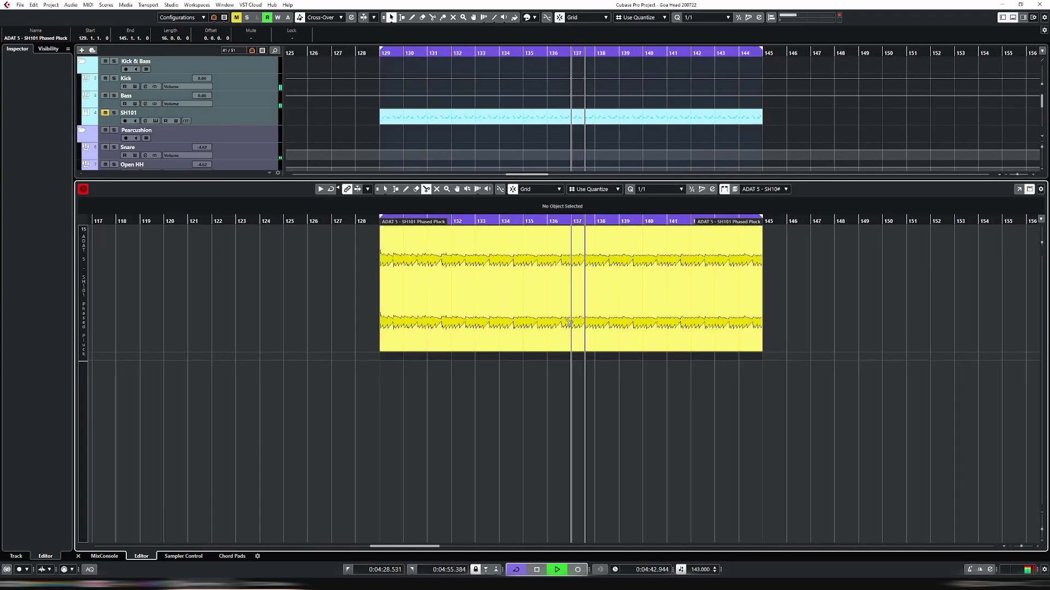
left_click(468, 302)
right_click(446, 280)
key("Escape")
left_click_drag(381, 227, 536, 227)
key("ctrl+alt+e")
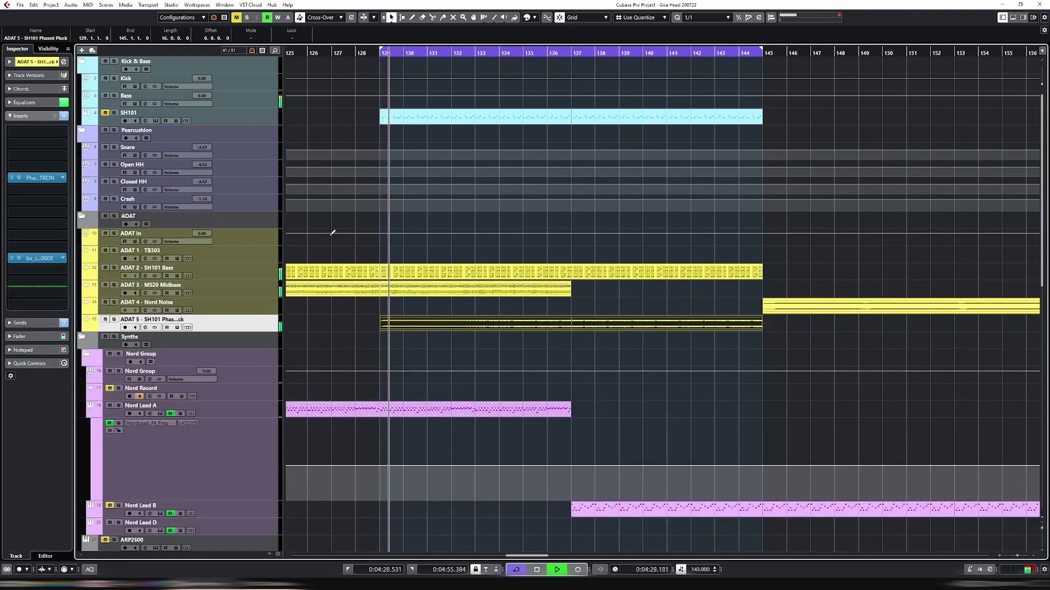
Replay the pluck section from near bar 135, stop playback, and play the lead-in from about bar 112
key("g")
key("g")
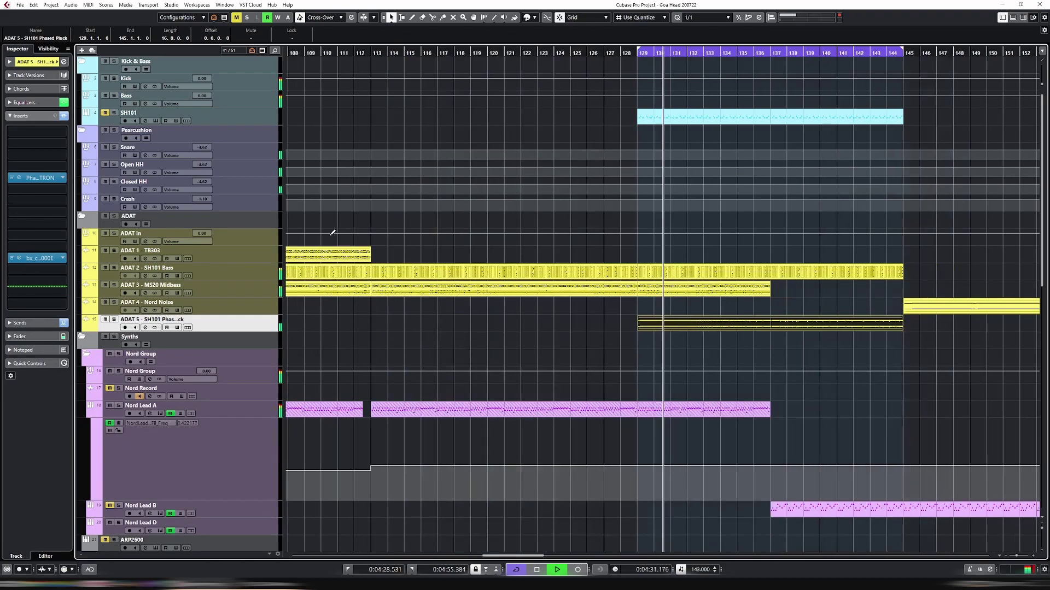
left_click_drag(533, 557, 565, 558)
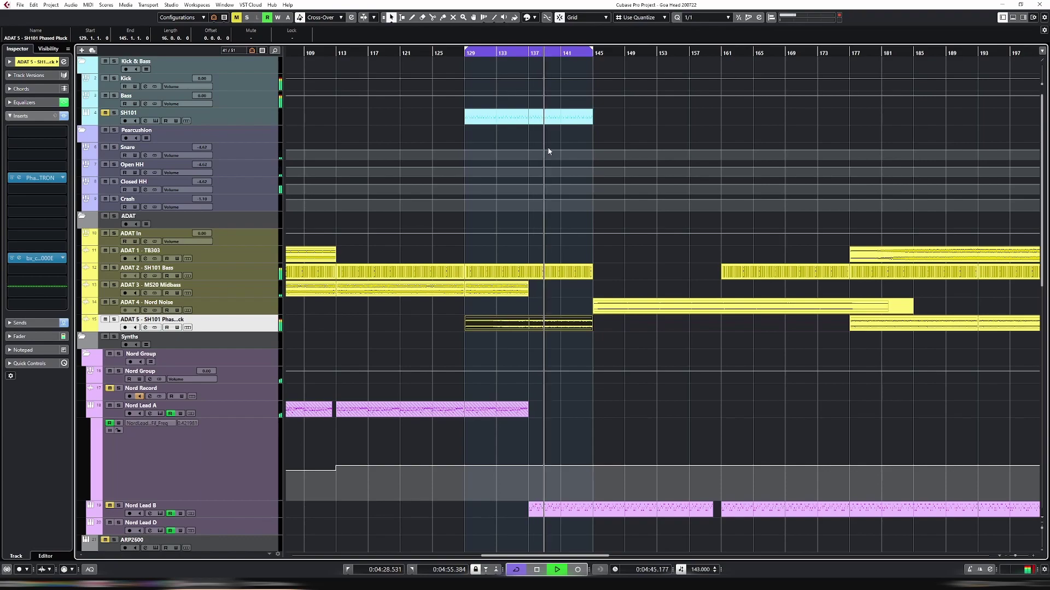
left_click(513, 53)
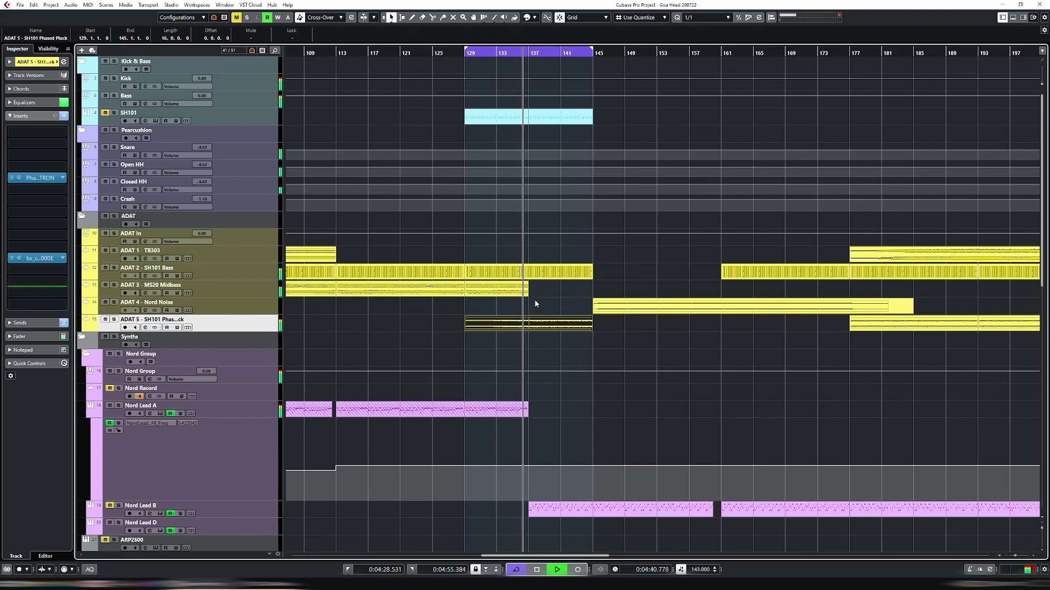
key("space")
key("shift+f")
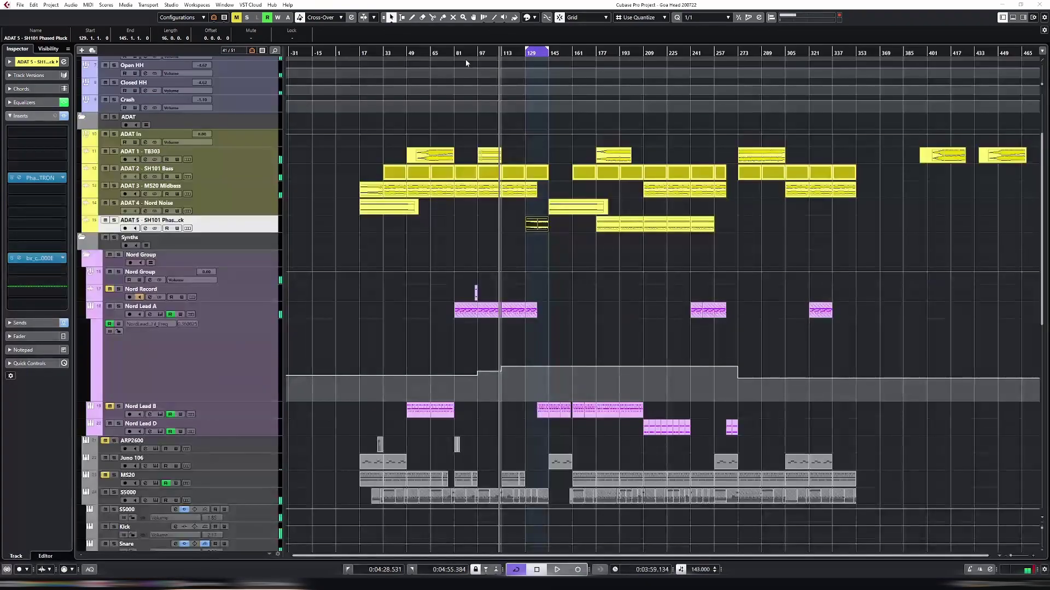
key("space")
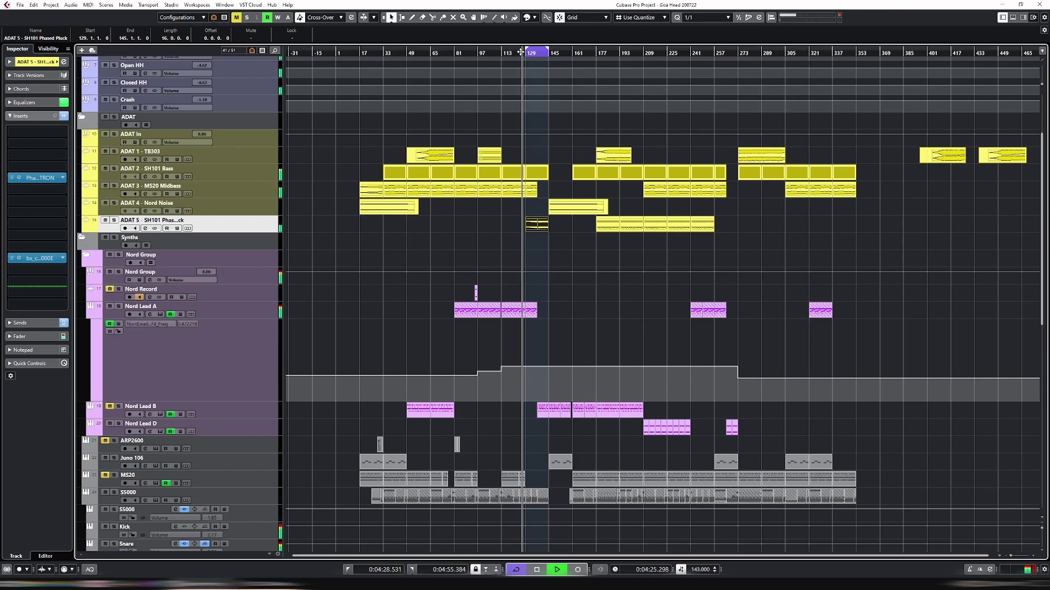
Open the S5000 part spanning bars 137 to 145 in the editor, examine its notes, and close the editor
scroll(574, 300, "down", 4)
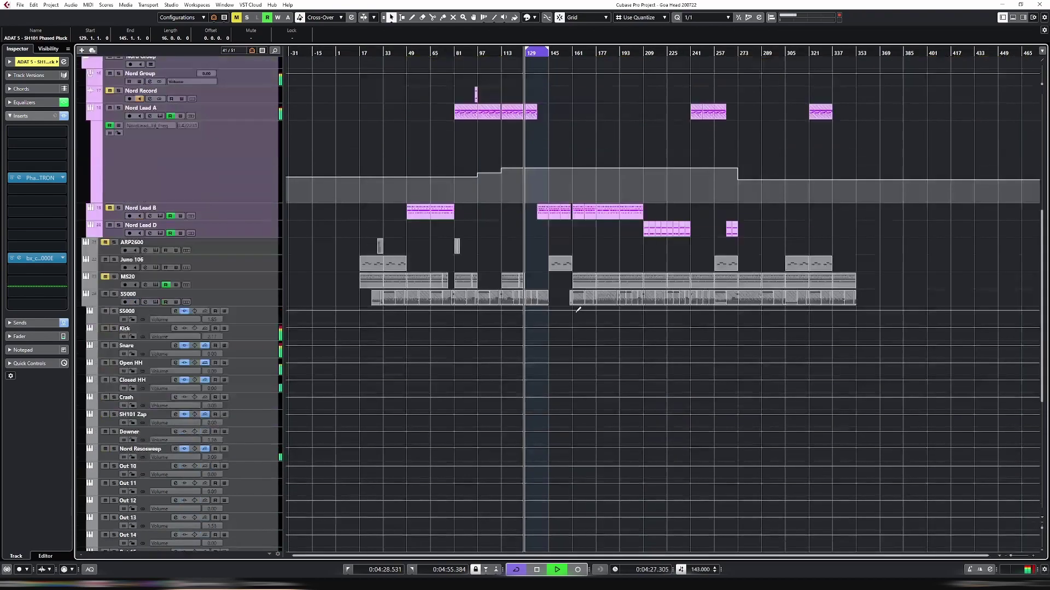
scroll(528, 281, "down", 2)
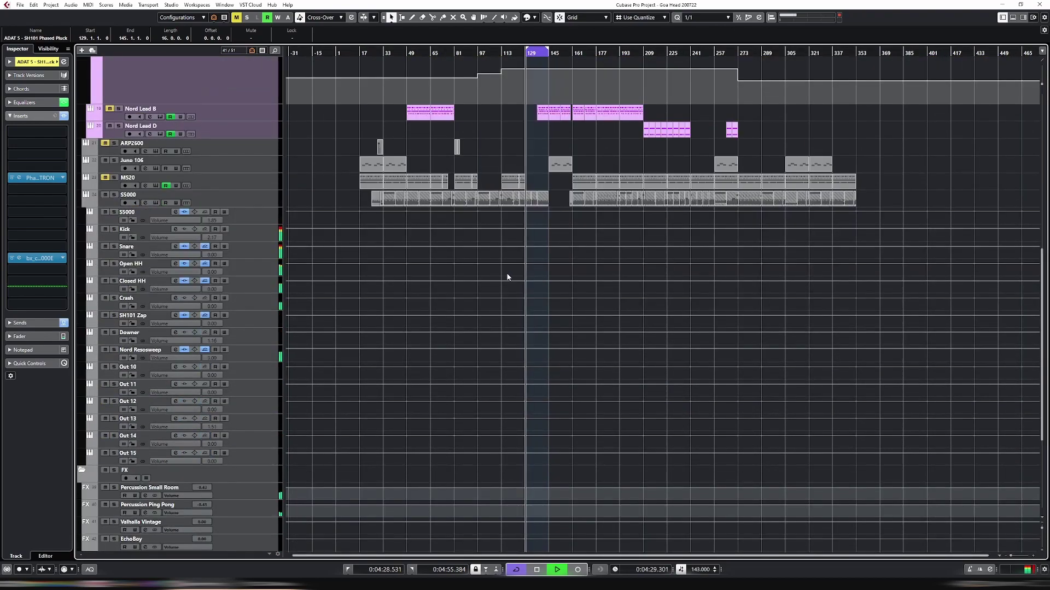
scroll(546, 164, "up", 8)
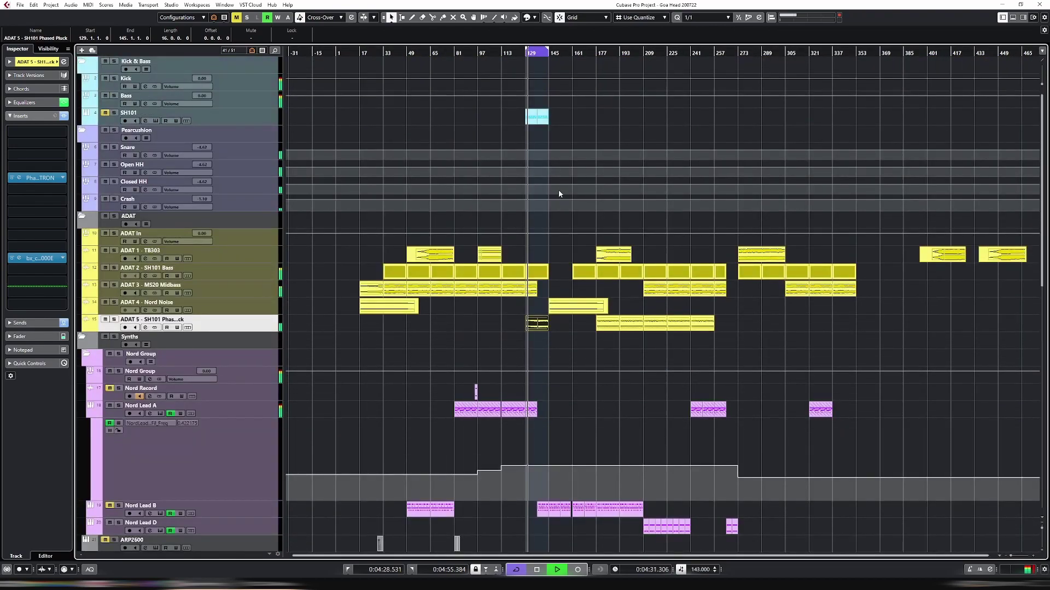
scroll(567, 214, "down", 4)
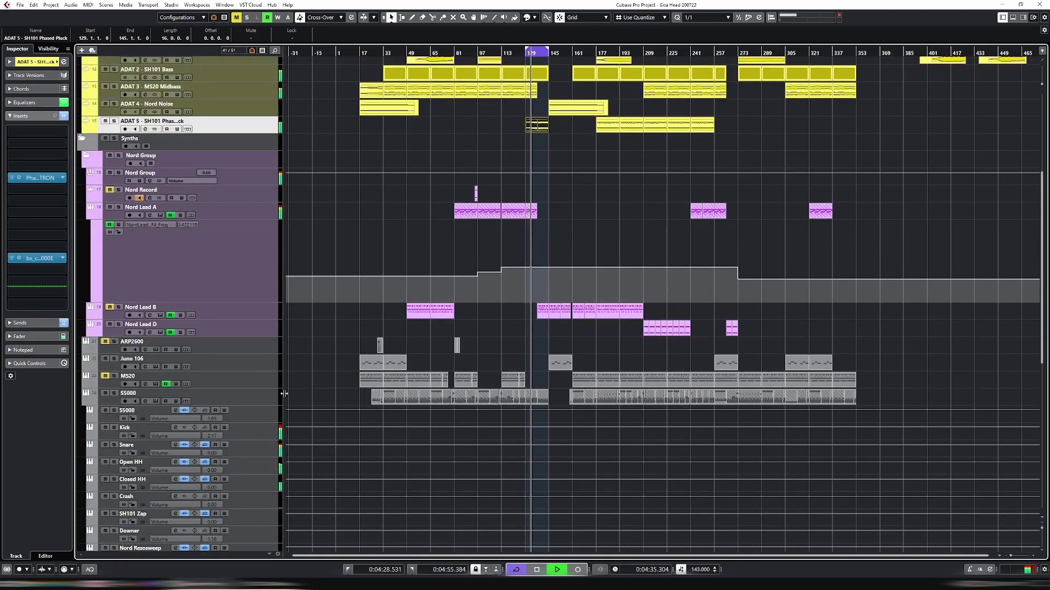
scroll(569, 258, "up", 4)
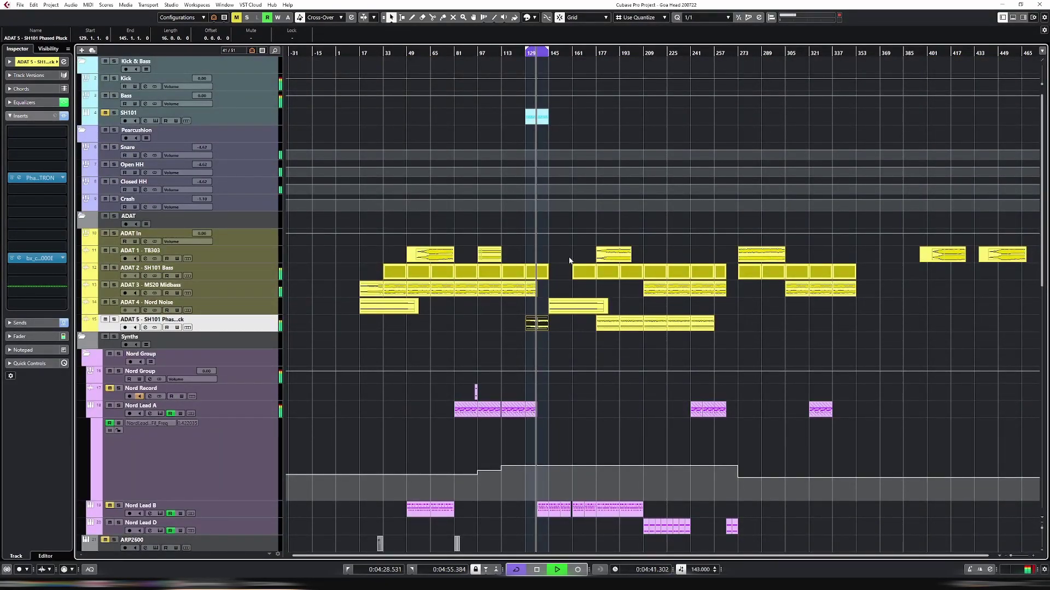
scroll(569, 260, "down", 4)
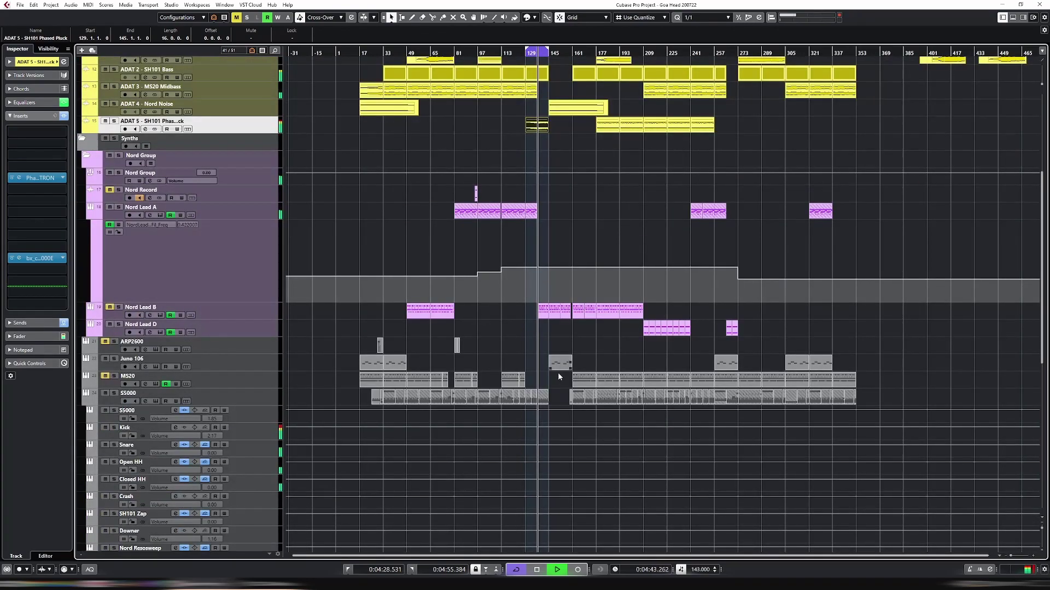
left_click(216, 397)
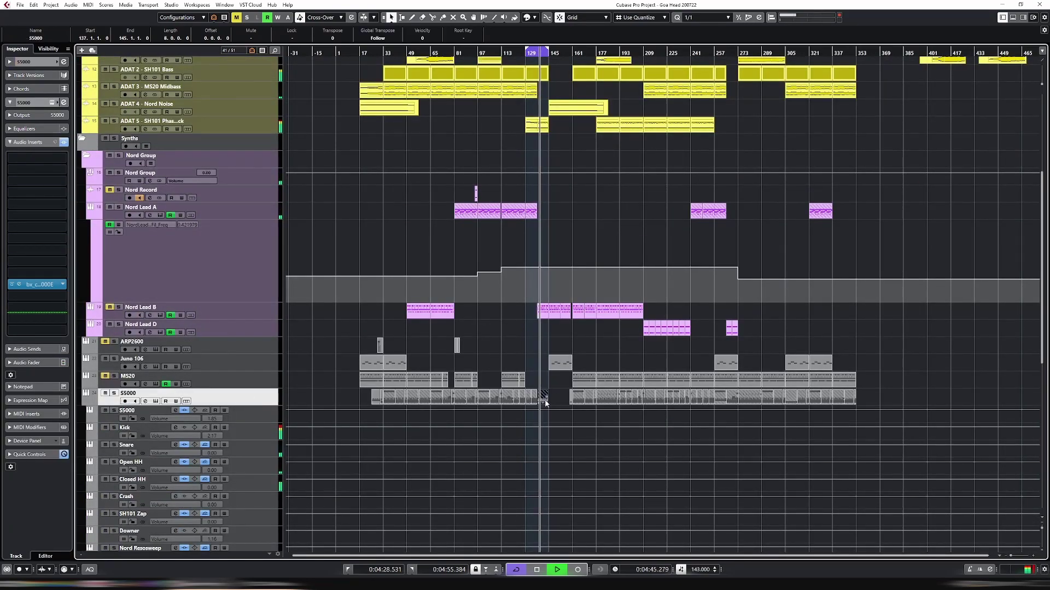
double_click(545, 403)
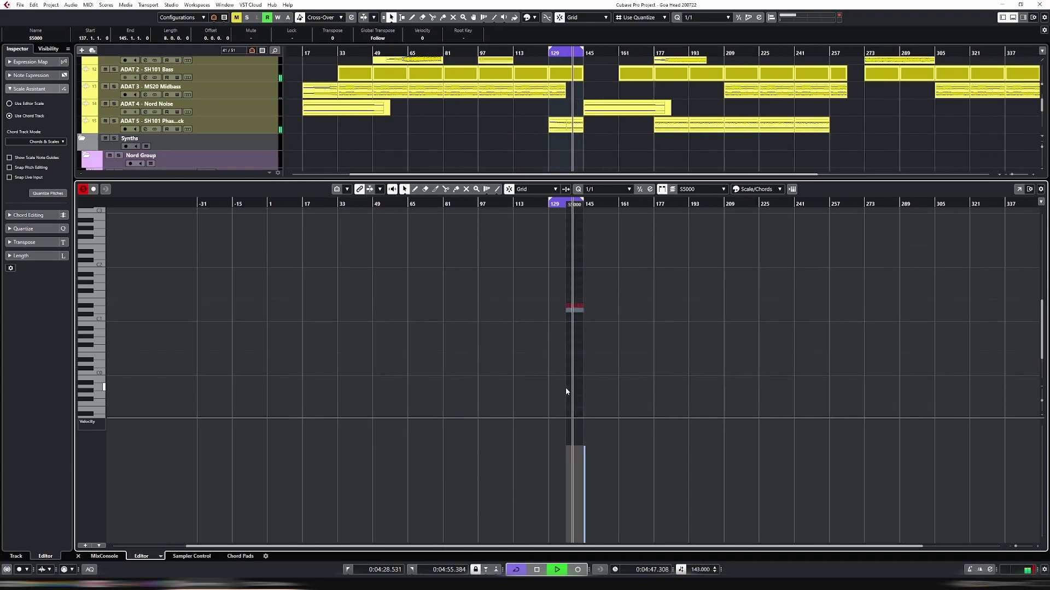
key("h")
key("h")
key("h")
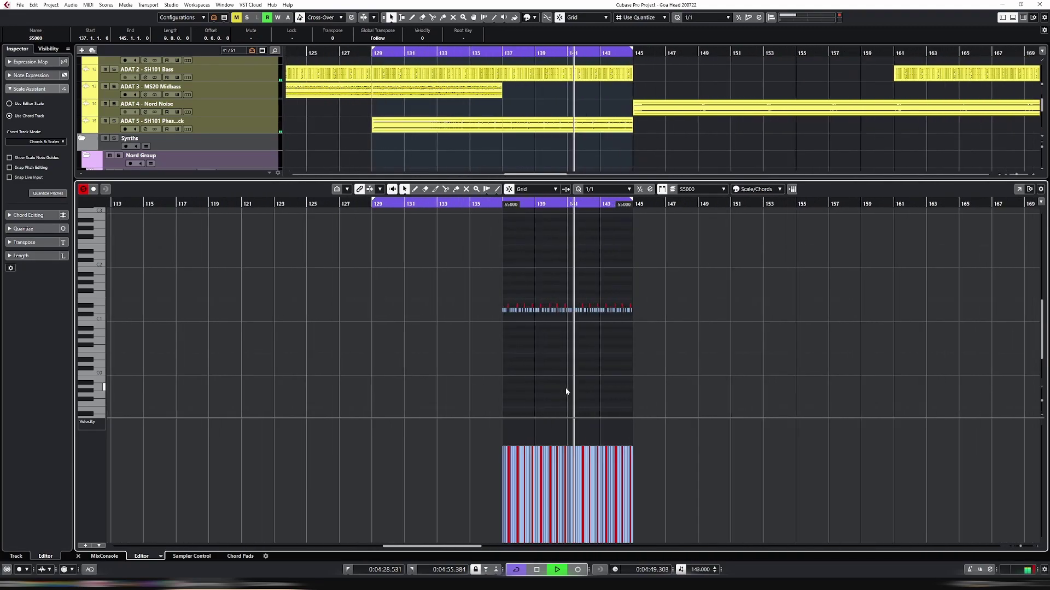
key("ctrl+alt+e")
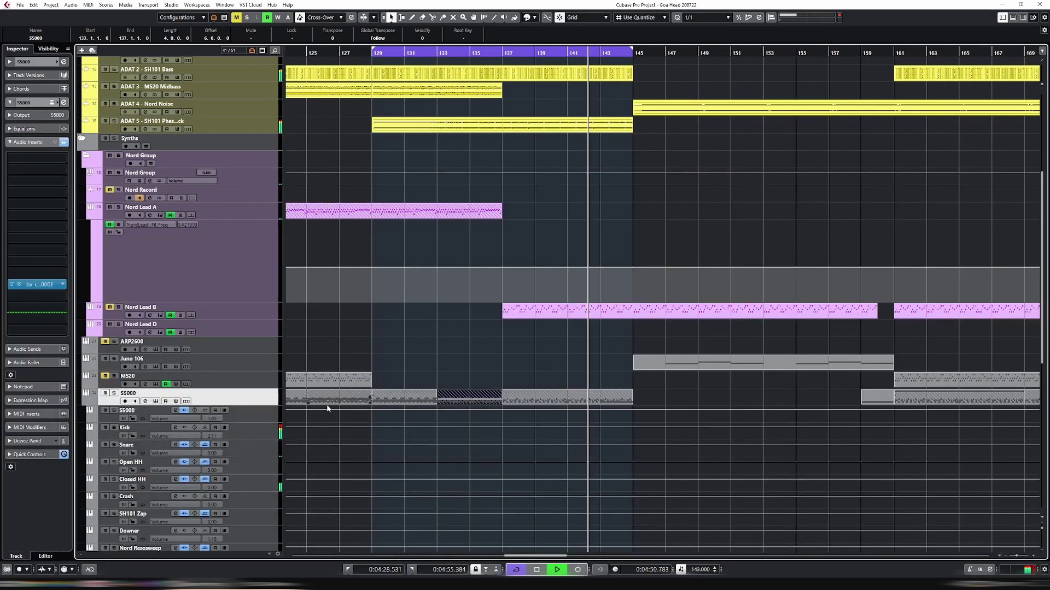
Show the lanes of the S5000 track and select the Lane 2 part between bars 133 and 137
left_click(187, 401)
scroll(634, 366, "down", 3)
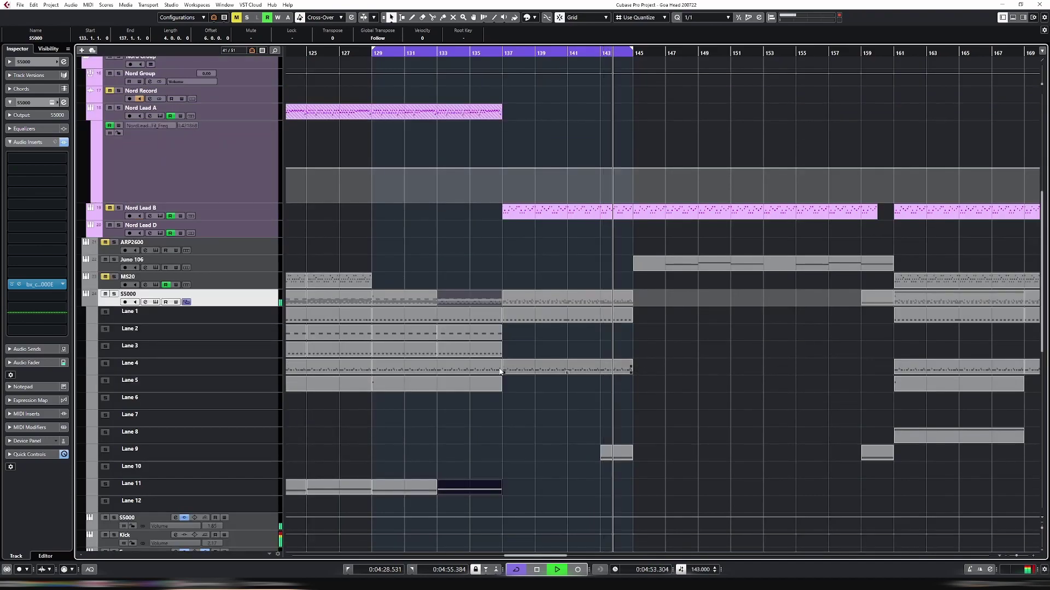
left_click(484, 382)
left_click(479, 337)
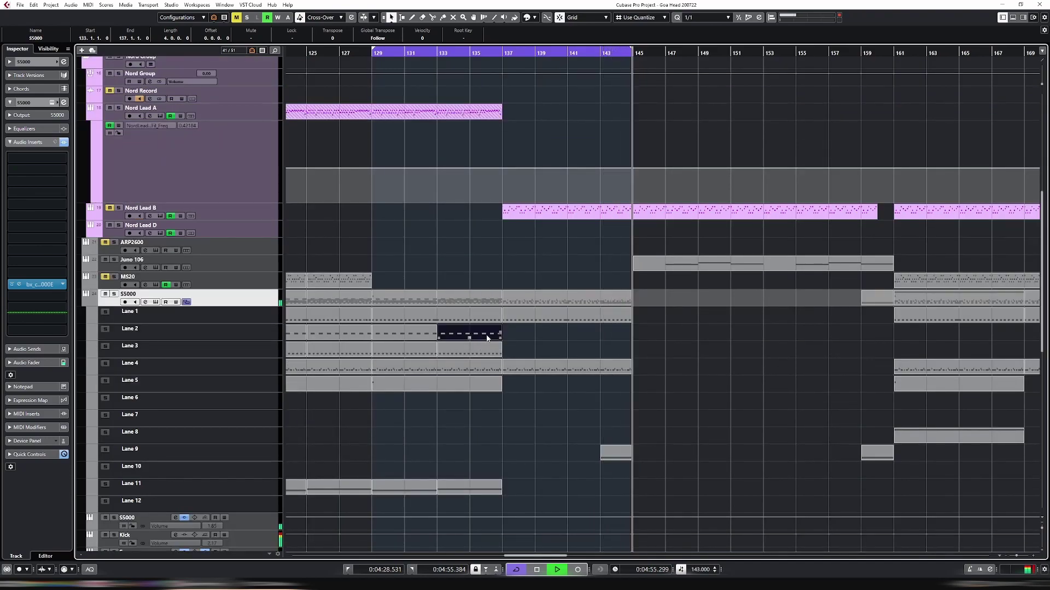
key("g")
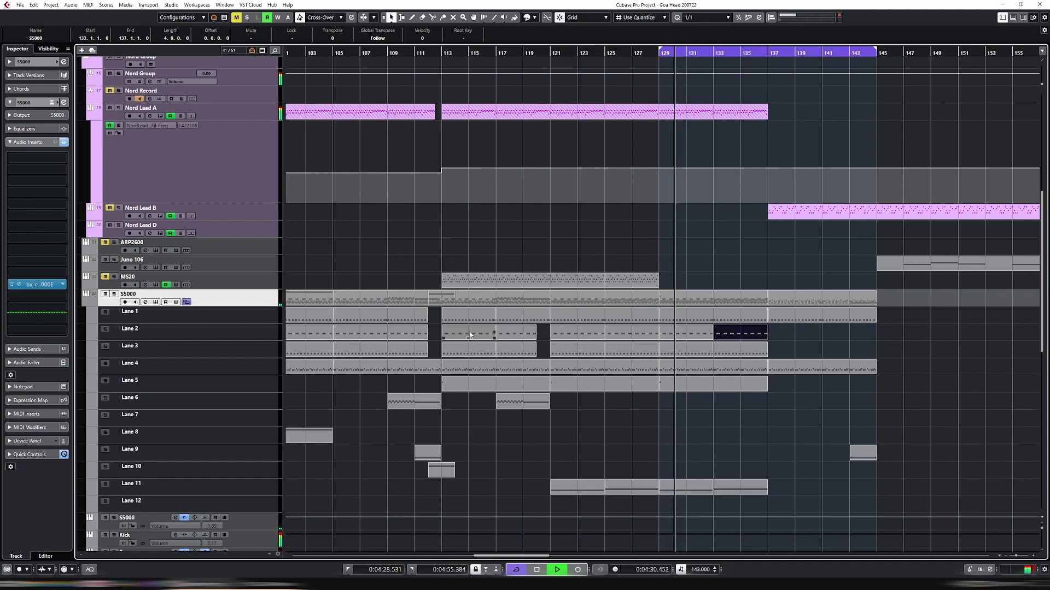
scroll(554, 317, "down", 3)
Examine the note in the S5000 Lane 11 part at bars 133 to 137 and check the Groove Agent kit, closing both windows
double_click(738, 392)
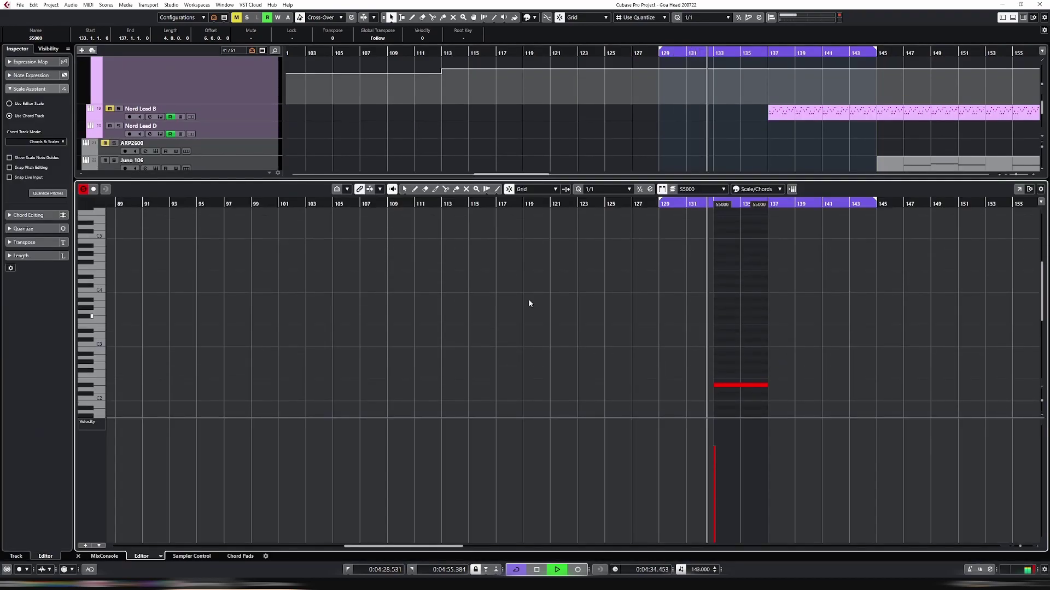
left_click(728, 388)
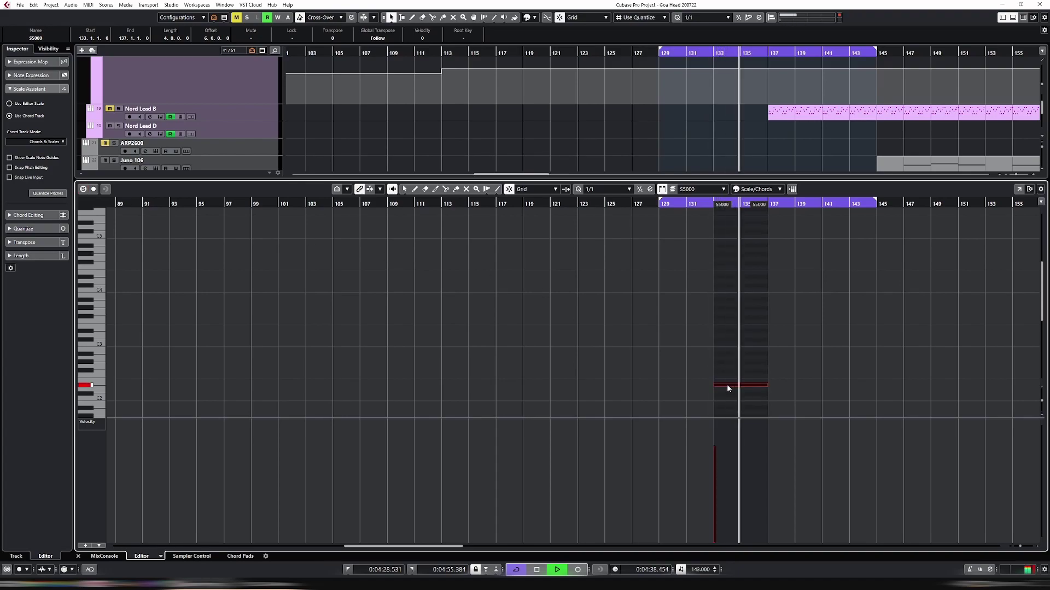
key("ctrl+alt+i")
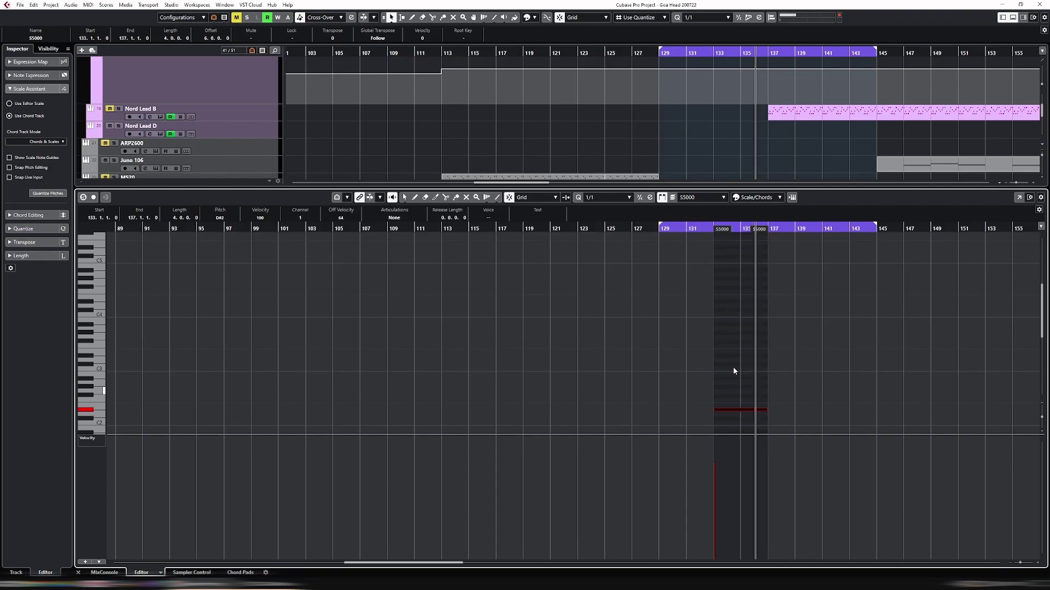
key("ctrl+e")
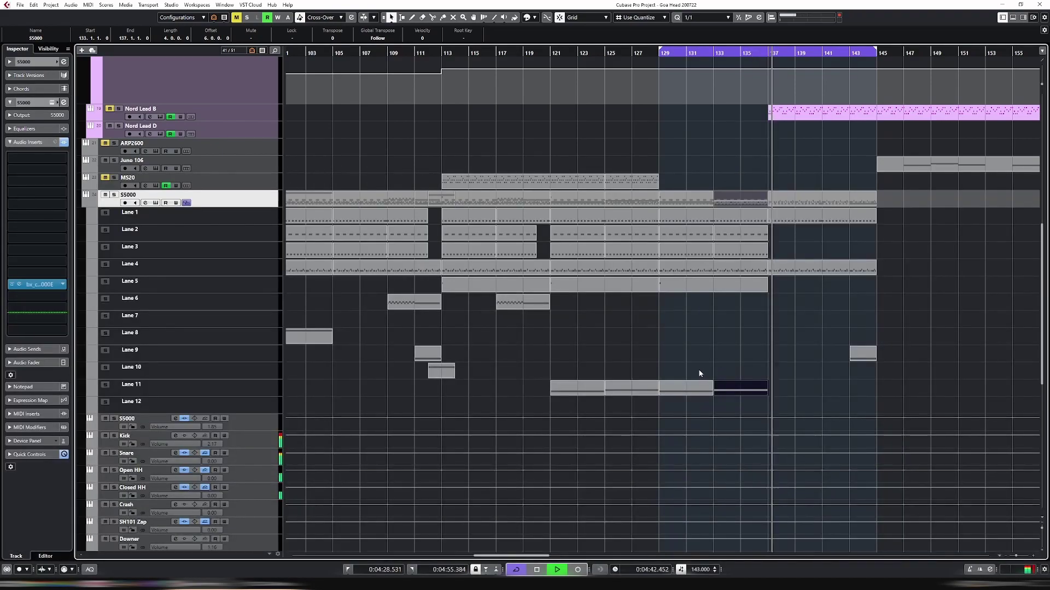
key("F12")
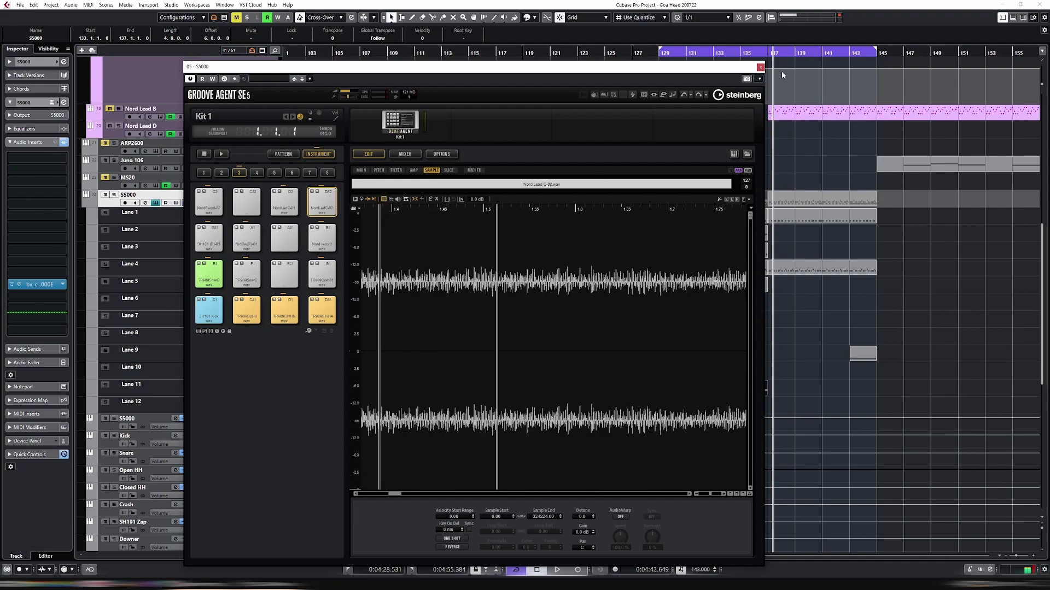
left_click(760, 67)
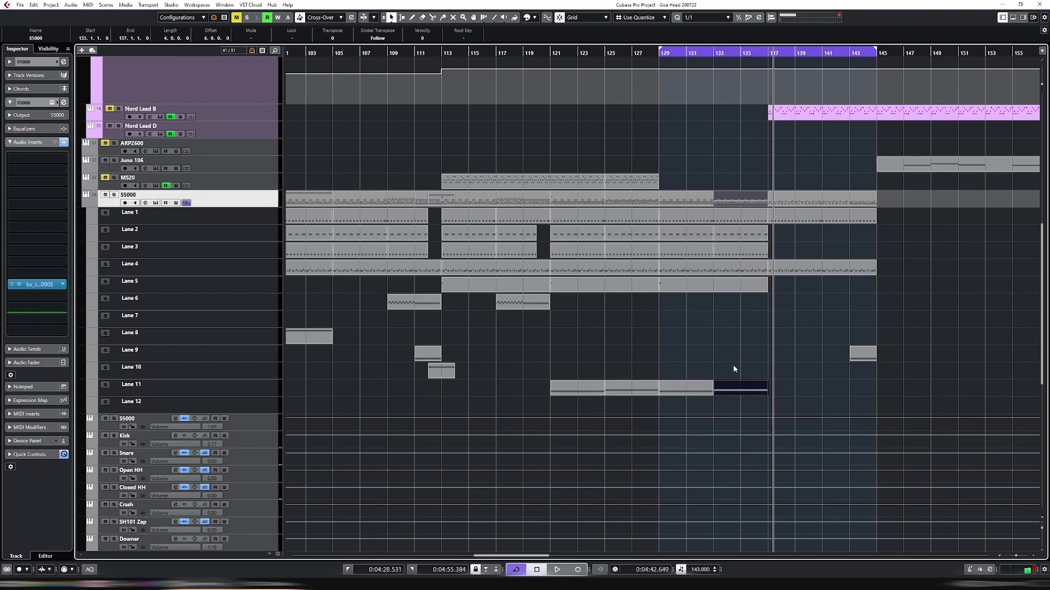
Duplicate the two Lane 11 parts between bars 129 and 137 so they fill bars 137 to 145
key("g")
left_click_drag(700, 396, 581, 389)
left_click_drag(659, 391, 601, 386)
key("ctrl+d")
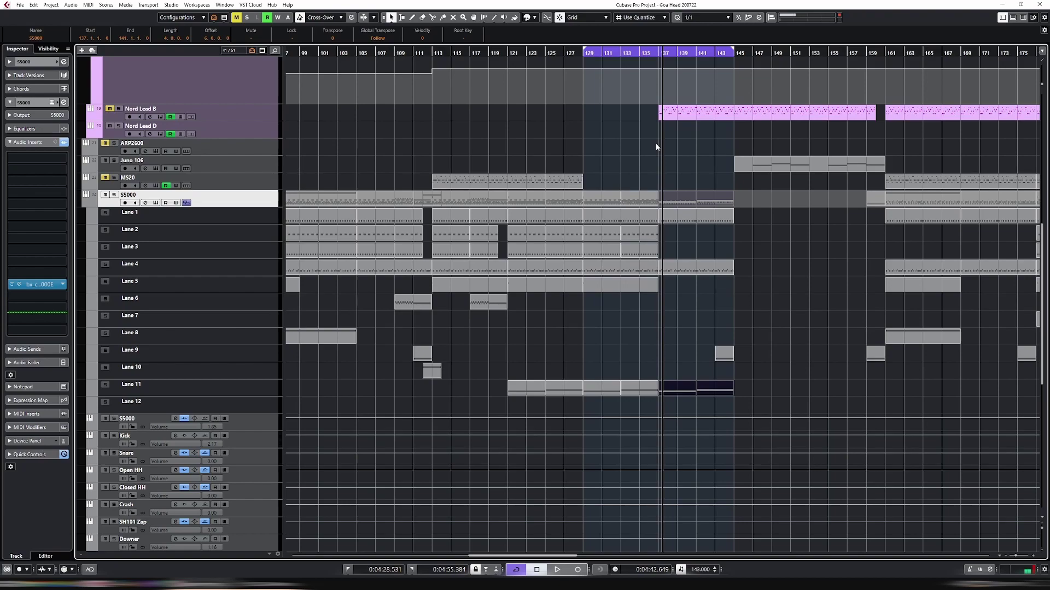
Play the looped section and review its parts from the SH101 track to the S5000 lanes
key("space")
scroll(674, 226, "up", 15)
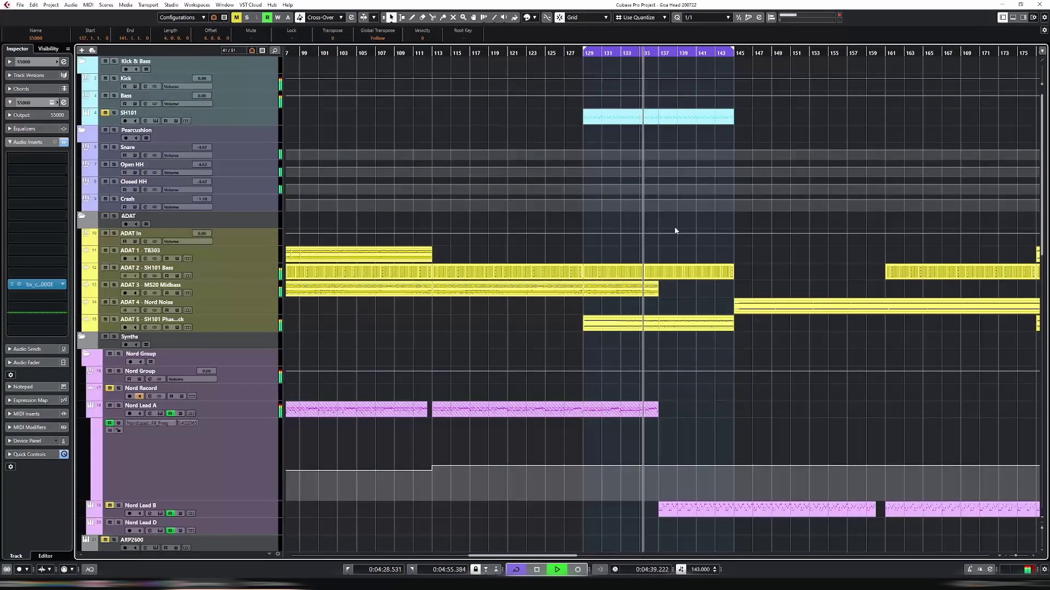
key("g")
scroll(674, 226, "down", 5)
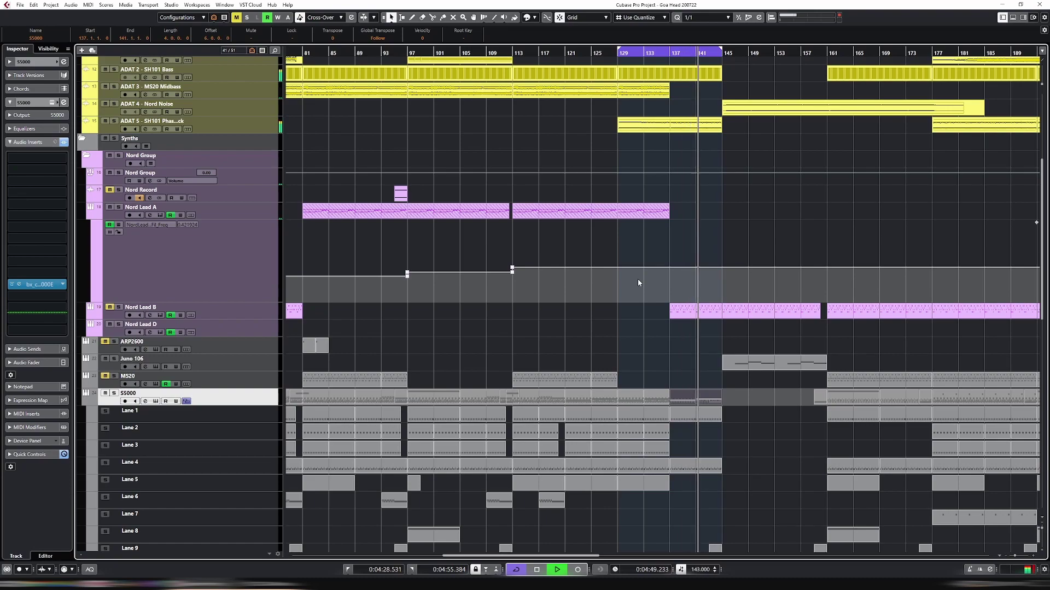
scroll(717, 292, "down", 5)
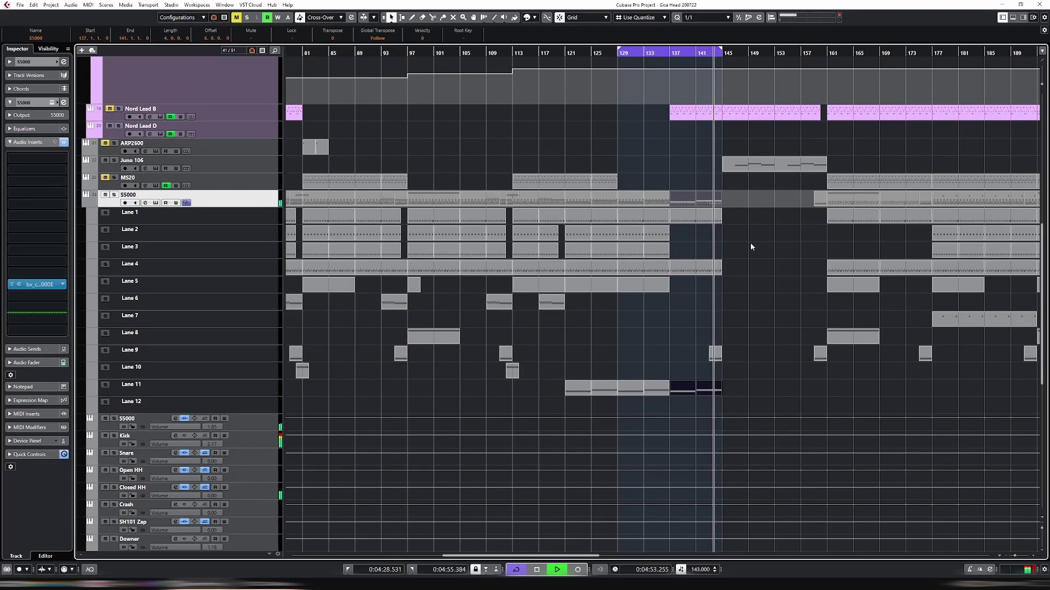
Loop bars 137 to 145 and check the closed hi-hat pads' sample and filter settings in the S5000's Groove Agent
left_click(684, 387)
key("p")
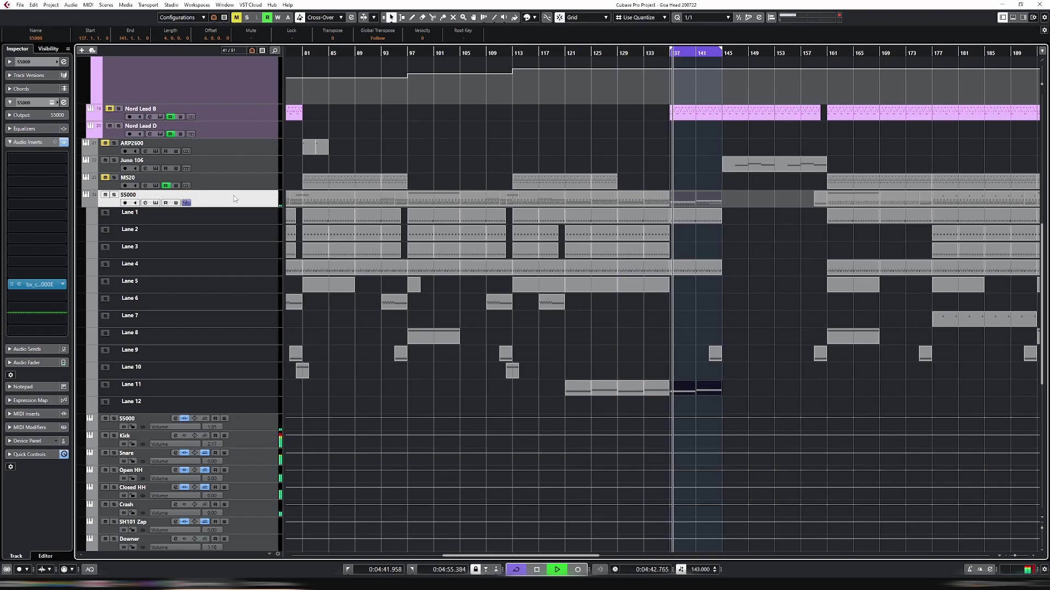
left_click(156, 203)
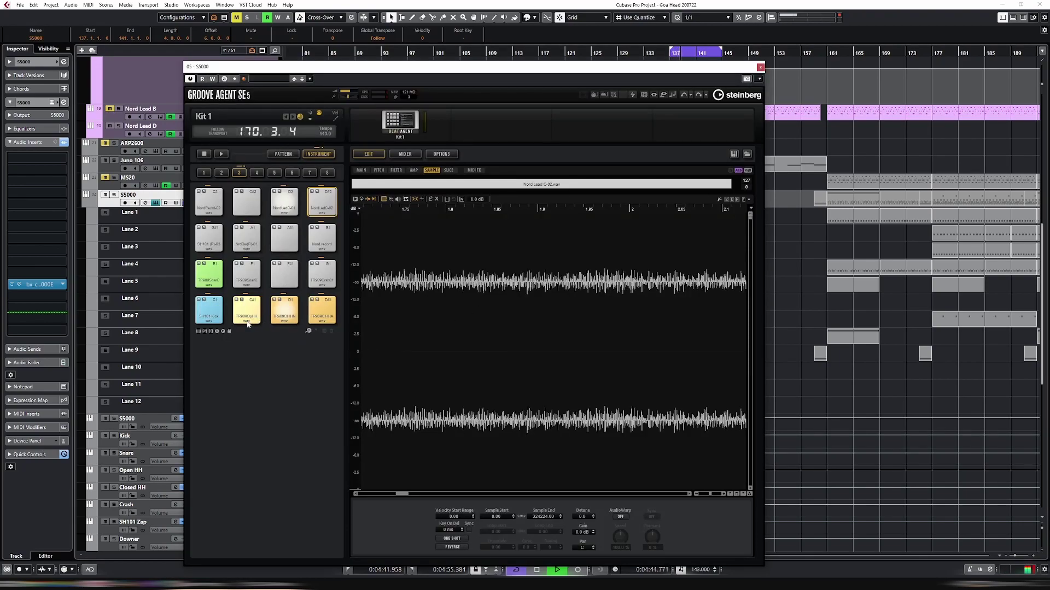
left_click(284, 316)
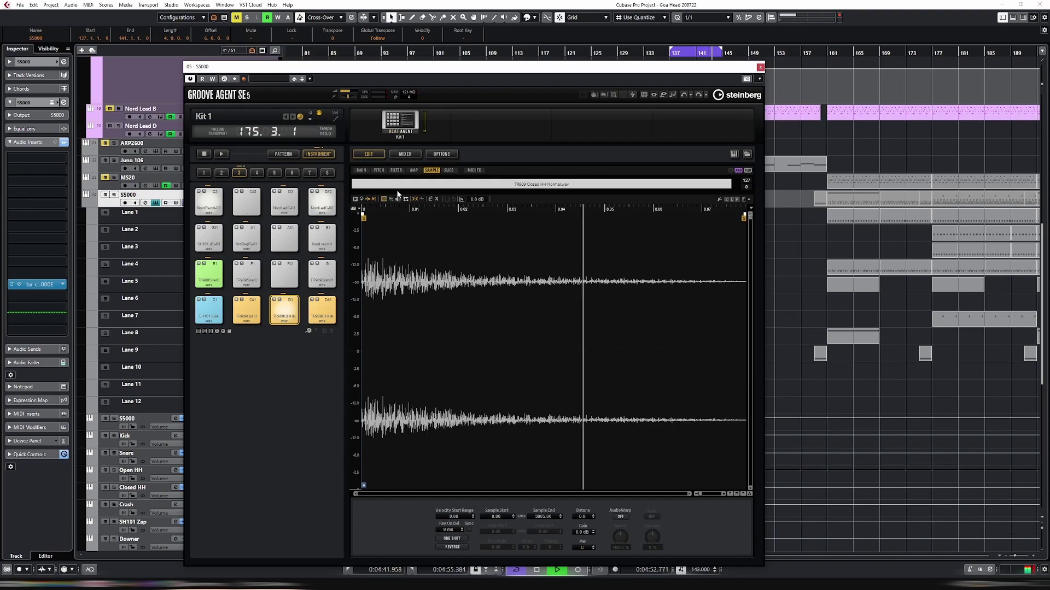
left_click(396, 170)
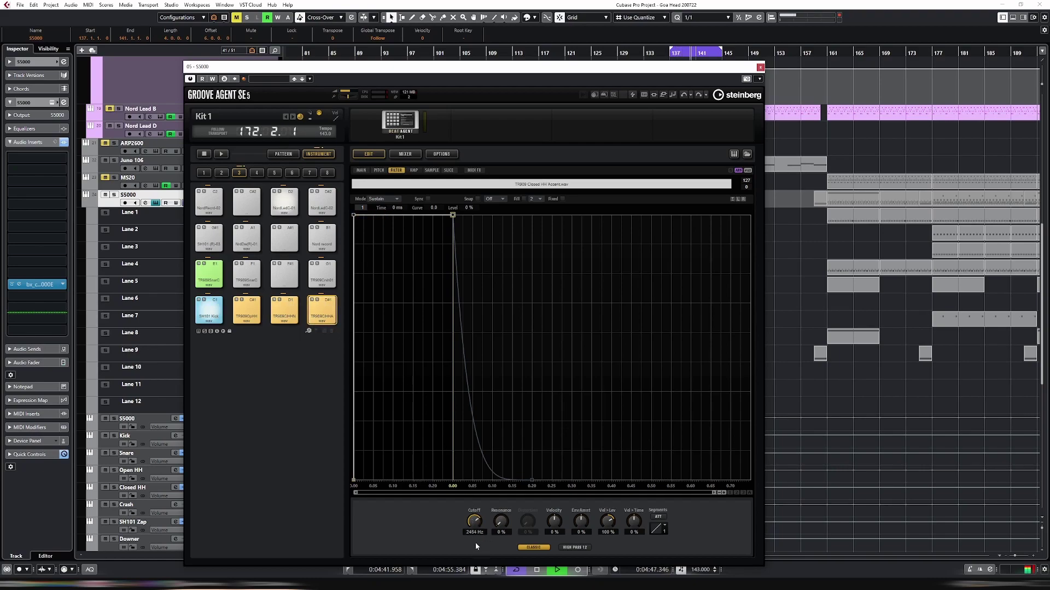
left_click(760, 68)
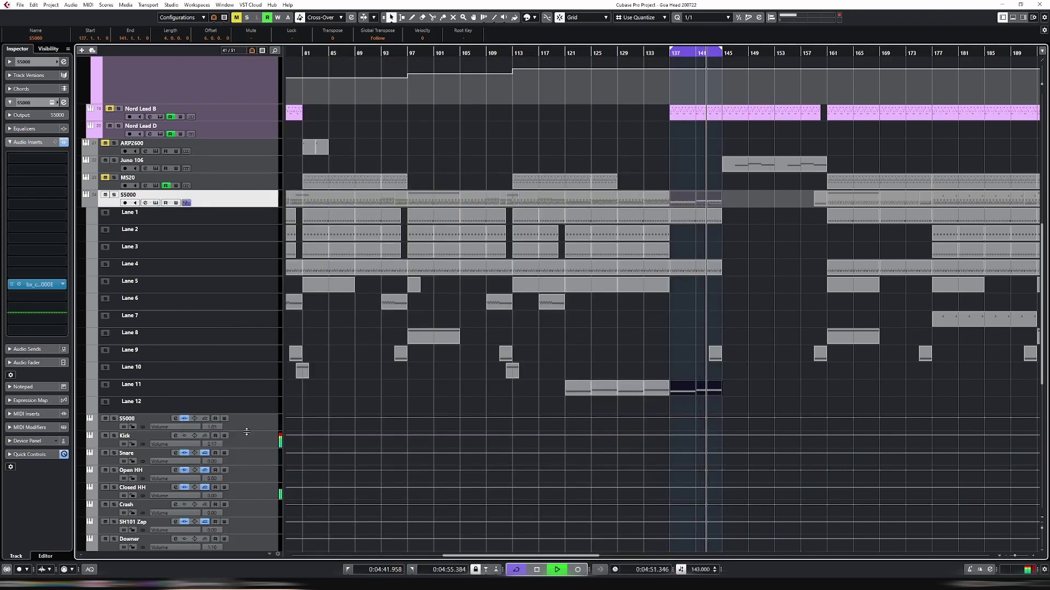
Raise the Closed HH channel's send to Percussion Small Room to -15.6
scroll(262, 437, "down", 3)
left_click(263, 394)
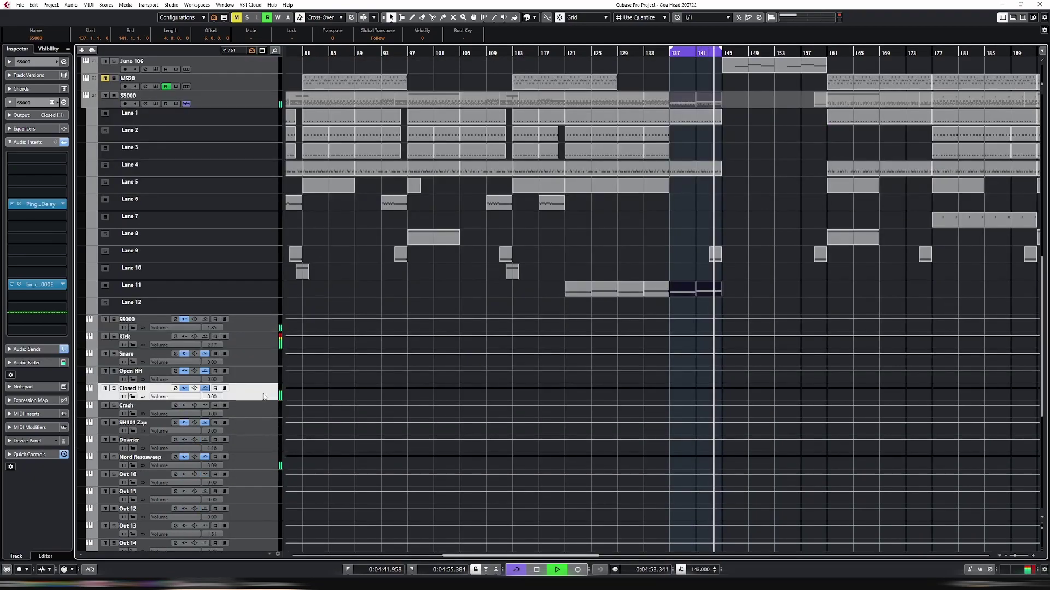
left_click(38, 349)
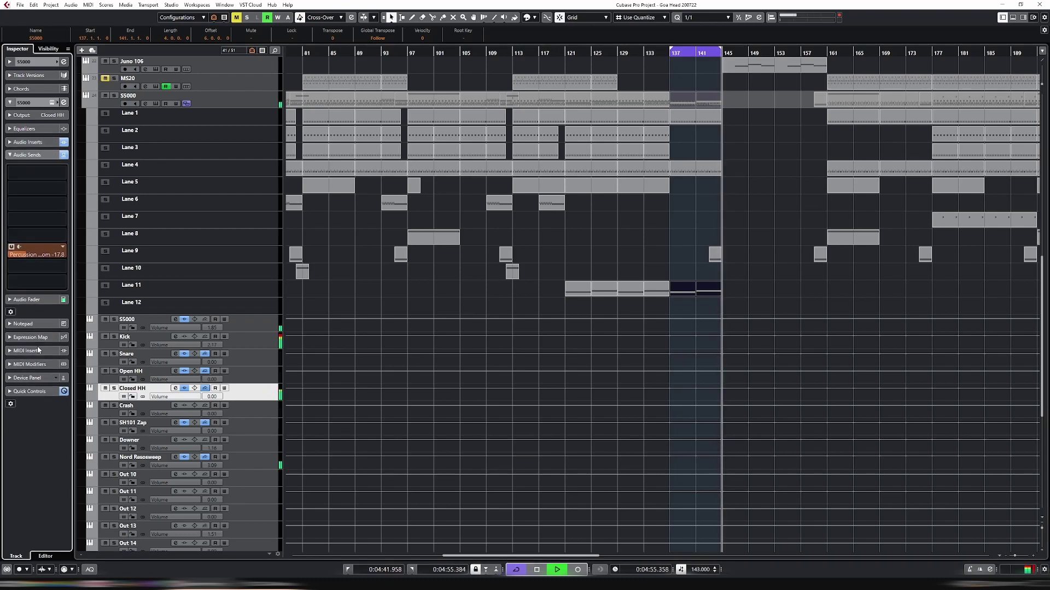
scroll(31, 256, "up", 3)
scroll(29, 256, "up", 1)
scroll(671, 288, "up", 3)
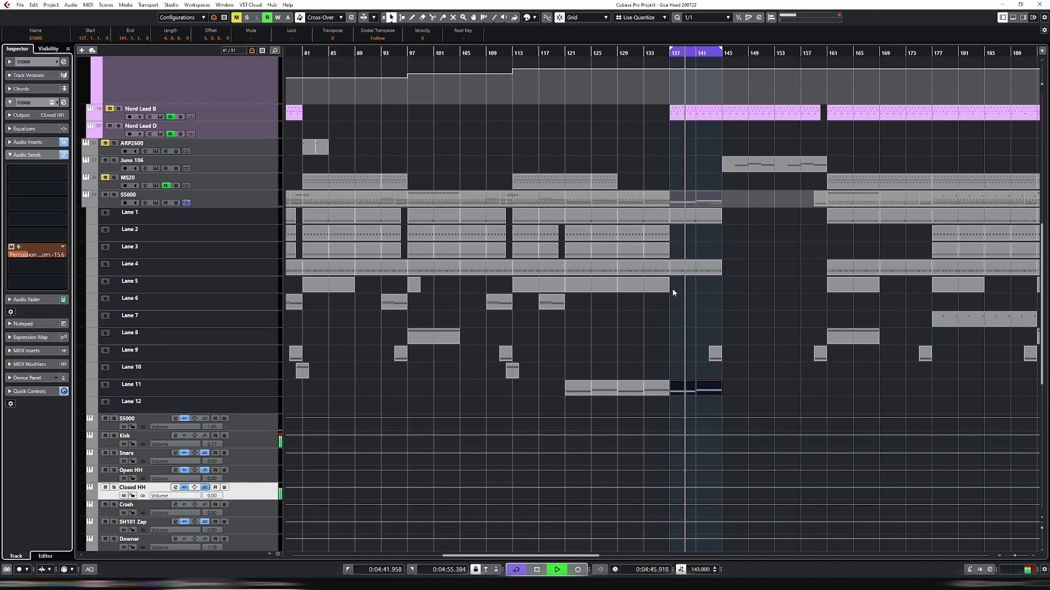
Listen to the loop at bars 137 to 145 and compare its audio, synth and S5000 parts with the rest of the arrangement
scroll(672, 287, "up", 6)
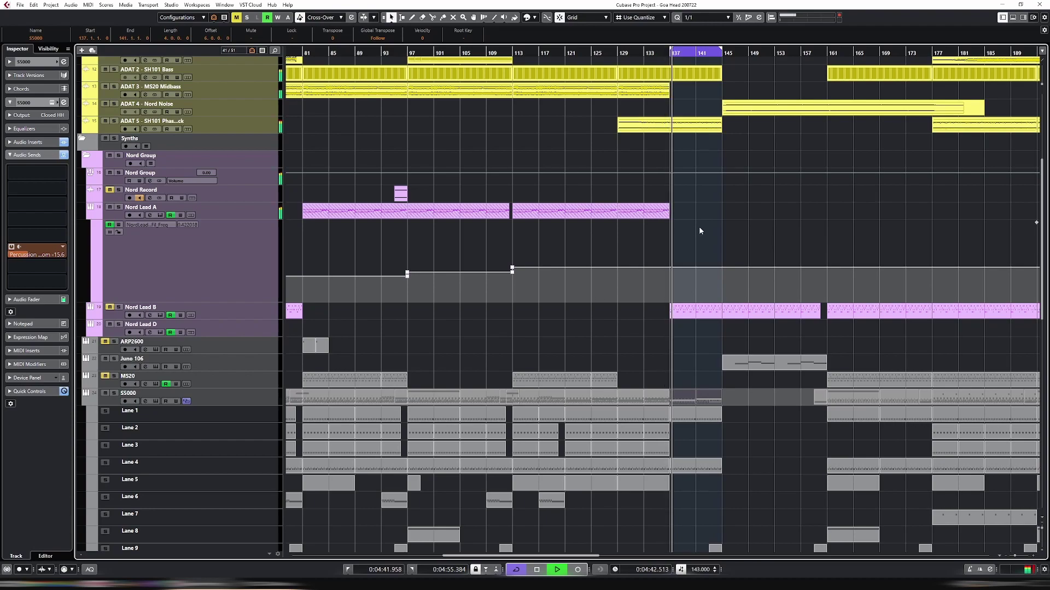
left_click(664, 226)
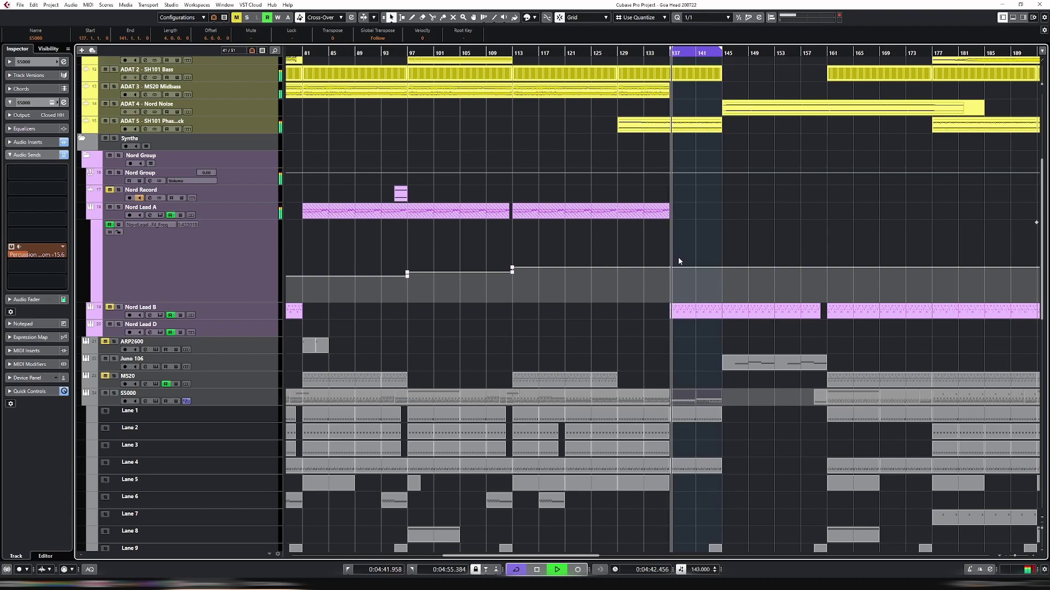
key("g")
key("g")
key("g")
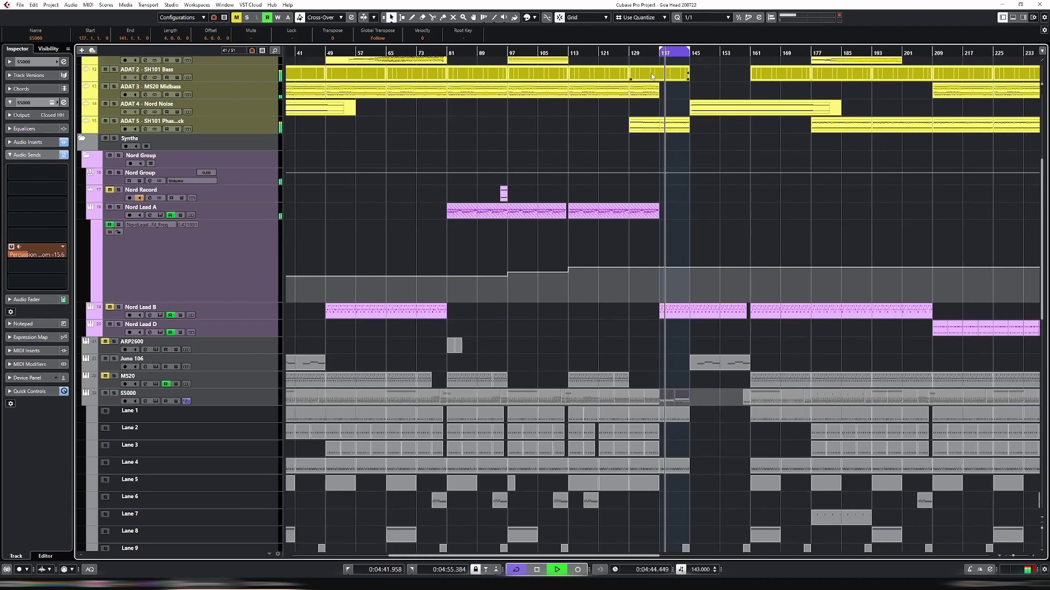
left_click(664, 129)
scroll(694, 273, "down", 8)
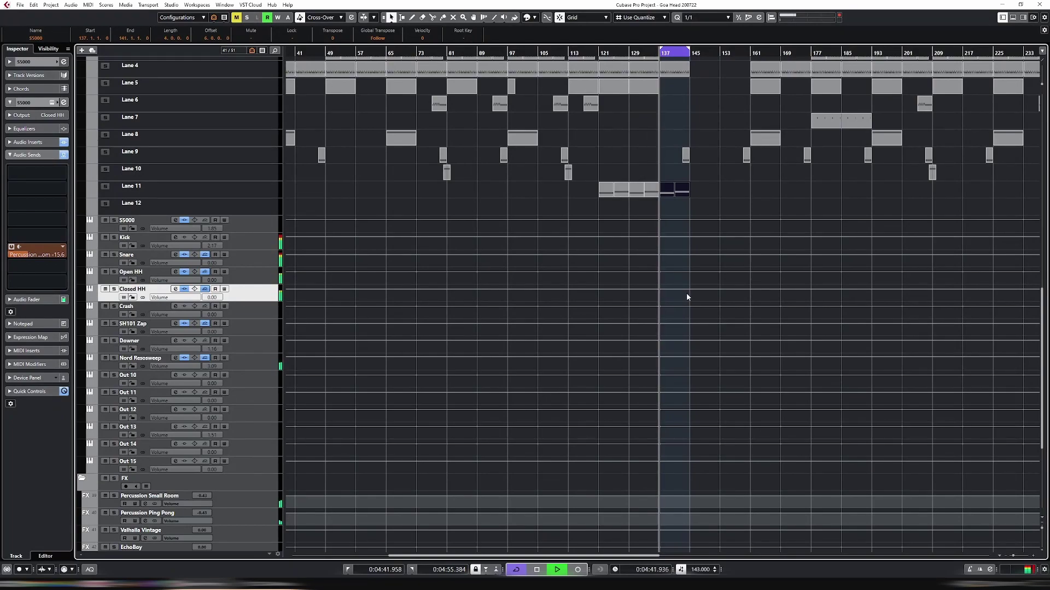
scroll(687, 295, "up", 2)
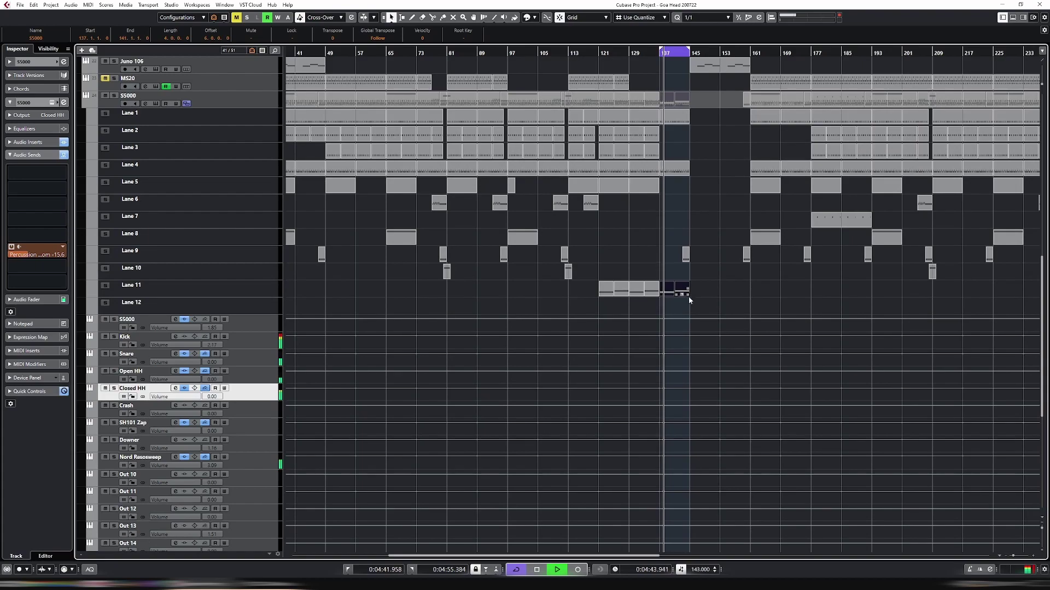
scroll(689, 300, "up", 2)
key("g")
key("g")
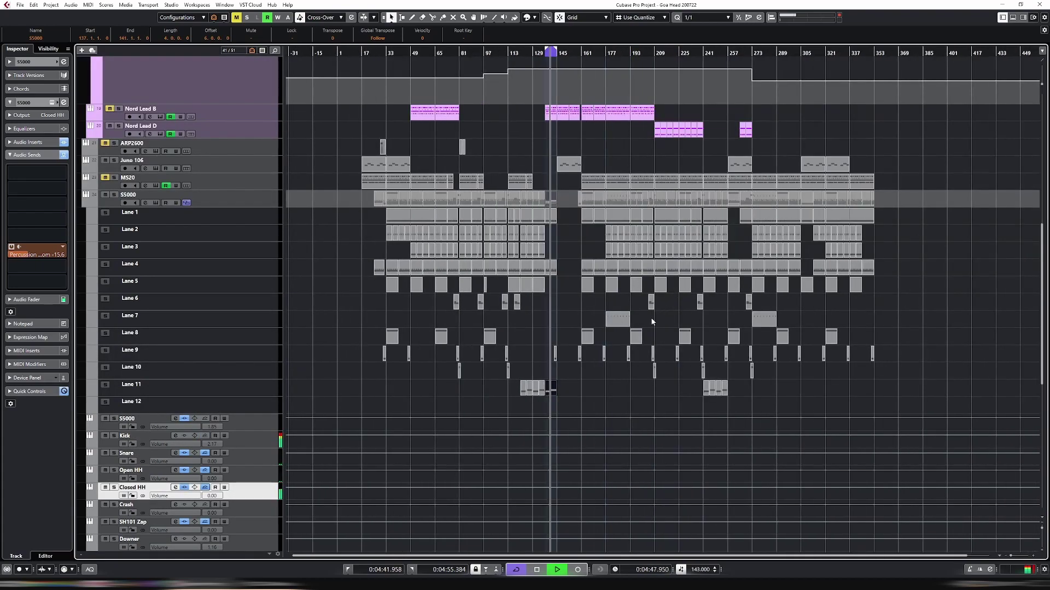
Loop playback over the S5000 Lane 9 part at bars 159 to 161 and select Lane 9
left_click(580, 356)
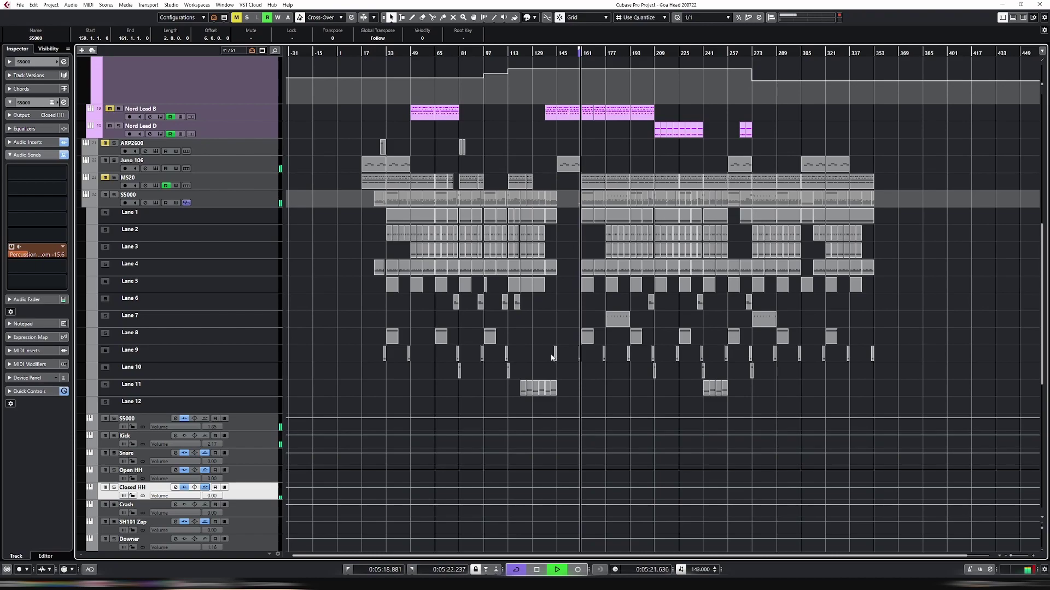
left_click(250, 357)
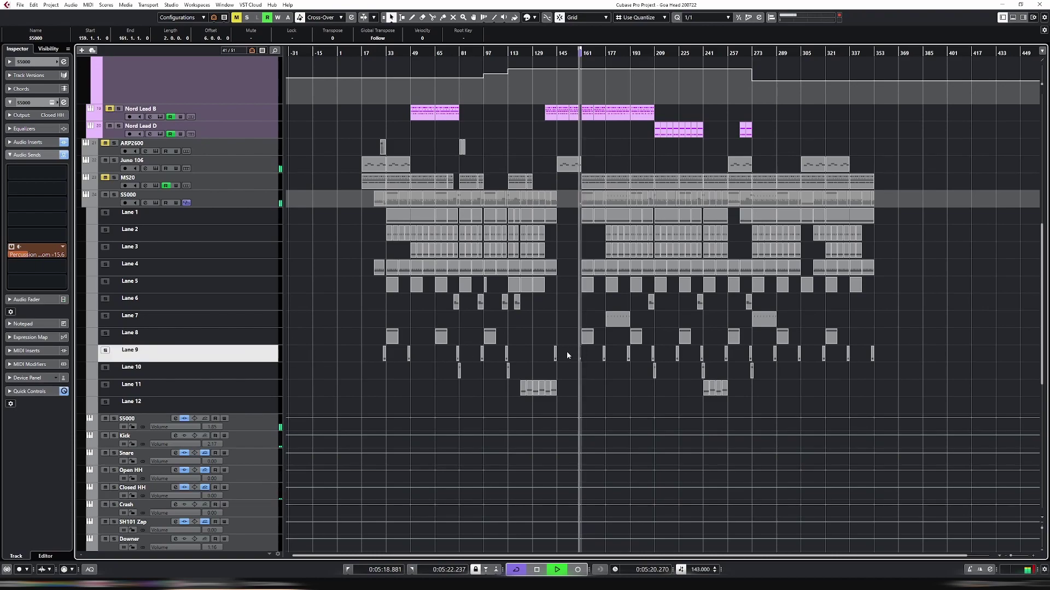
key("h")
key("h")
key("h")
key("h")
key("h")
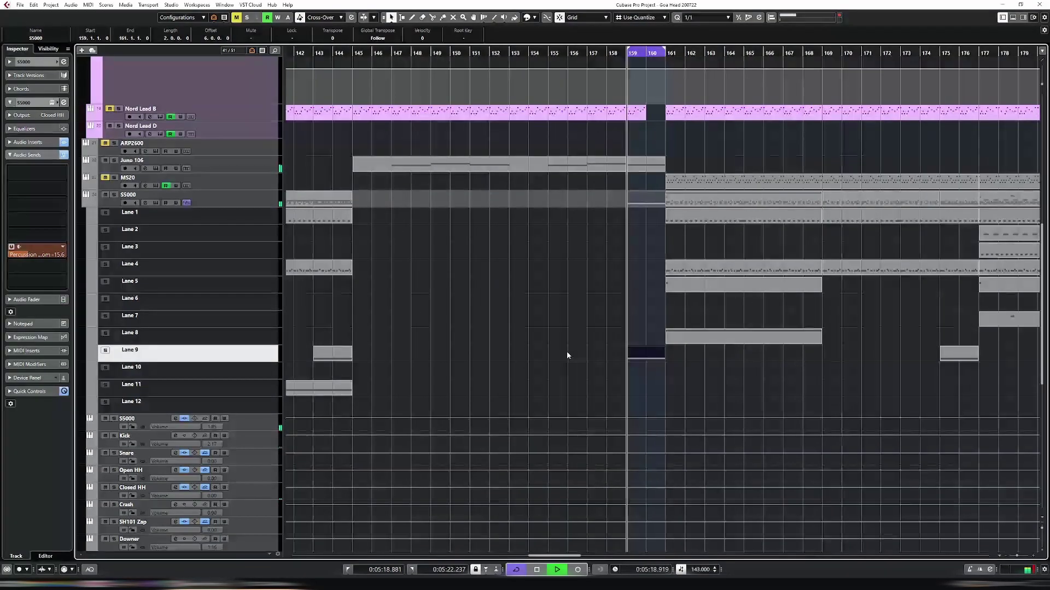
Copy the Lane 9 part at bar 159 to bar 135 in the same lane
key("g")
key("g")
key("g")
key("g")
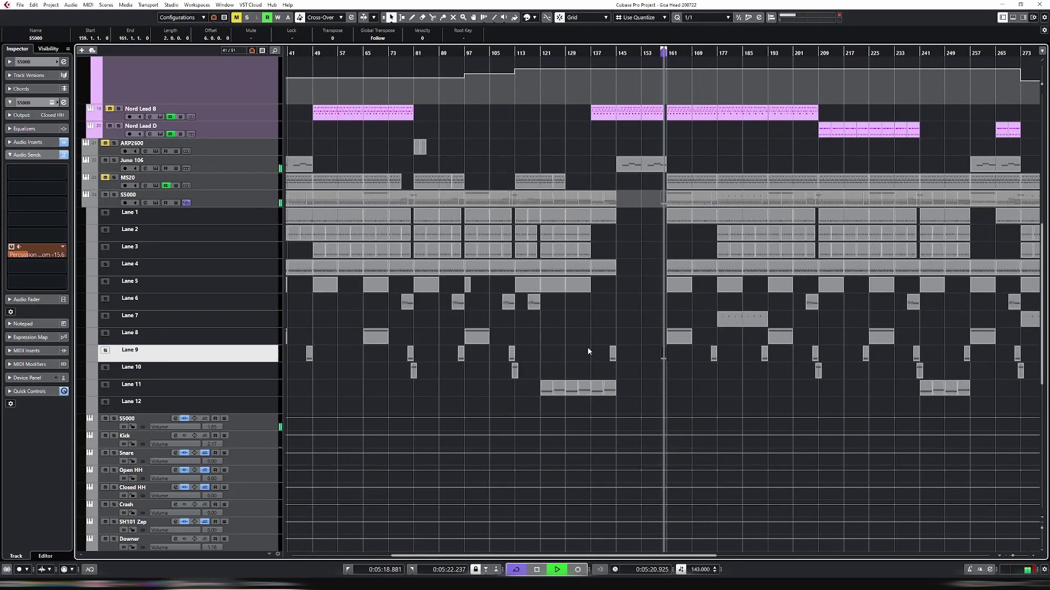
left_click_drag(663, 352, 592, 354)
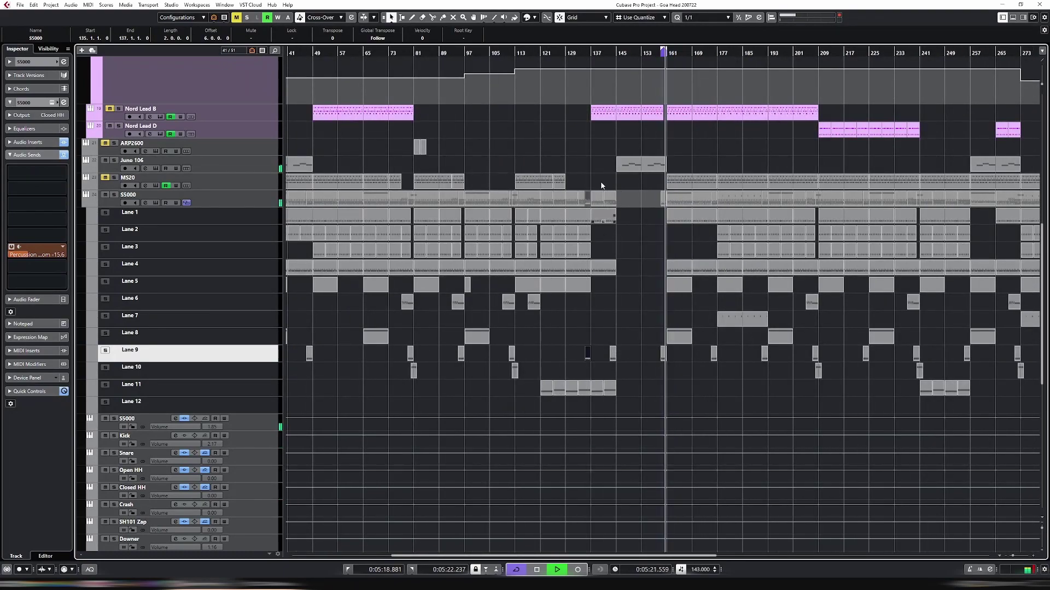
Play from near bar 134 with soloing switched off to audition the copied Lane 9 part through bar 145
left_click(581, 53)
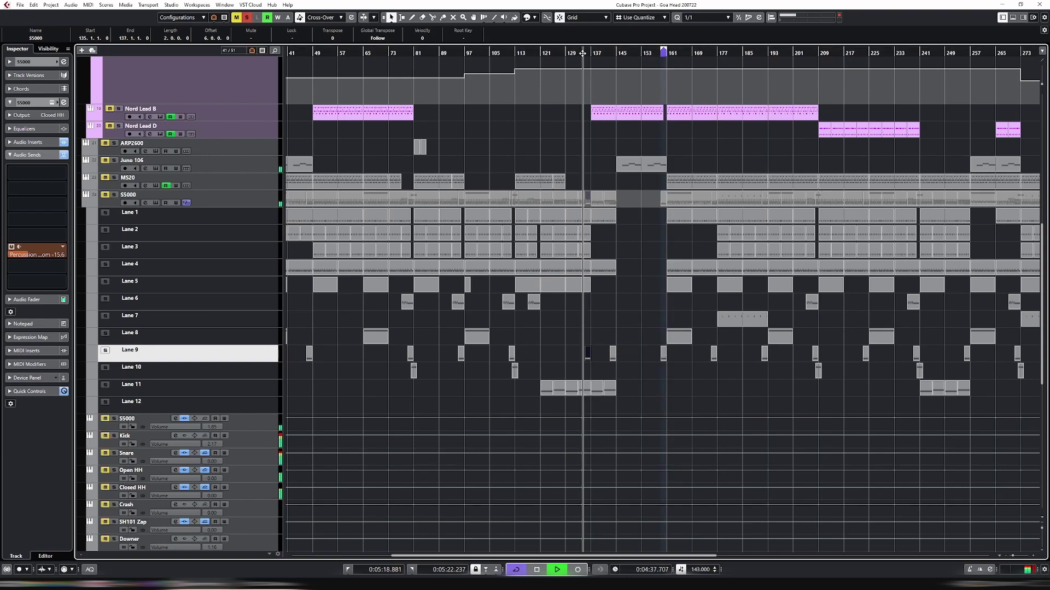
key("s")
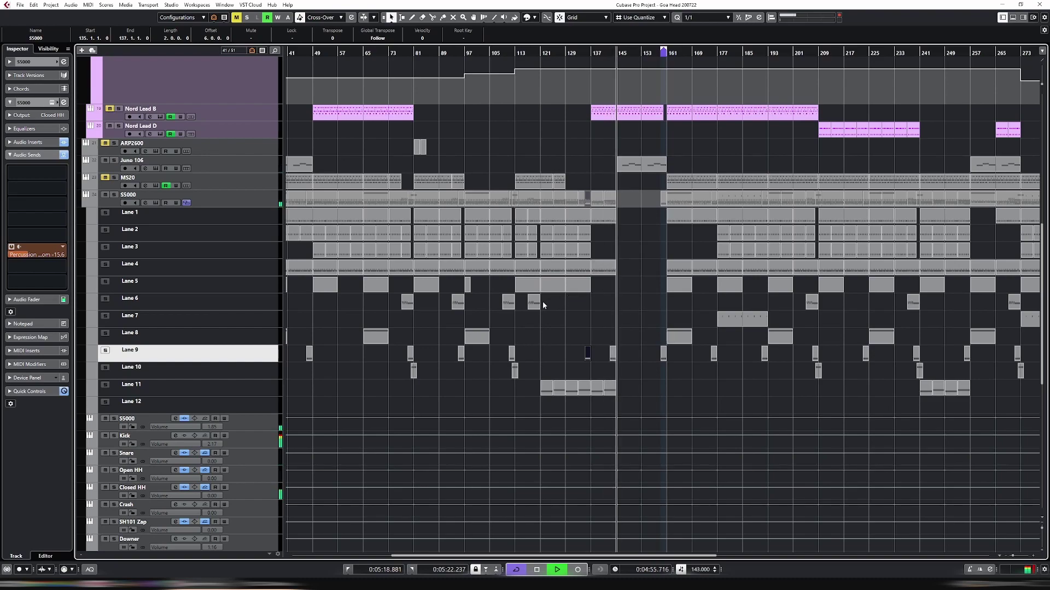
scroll(547, 302, "down", 3)
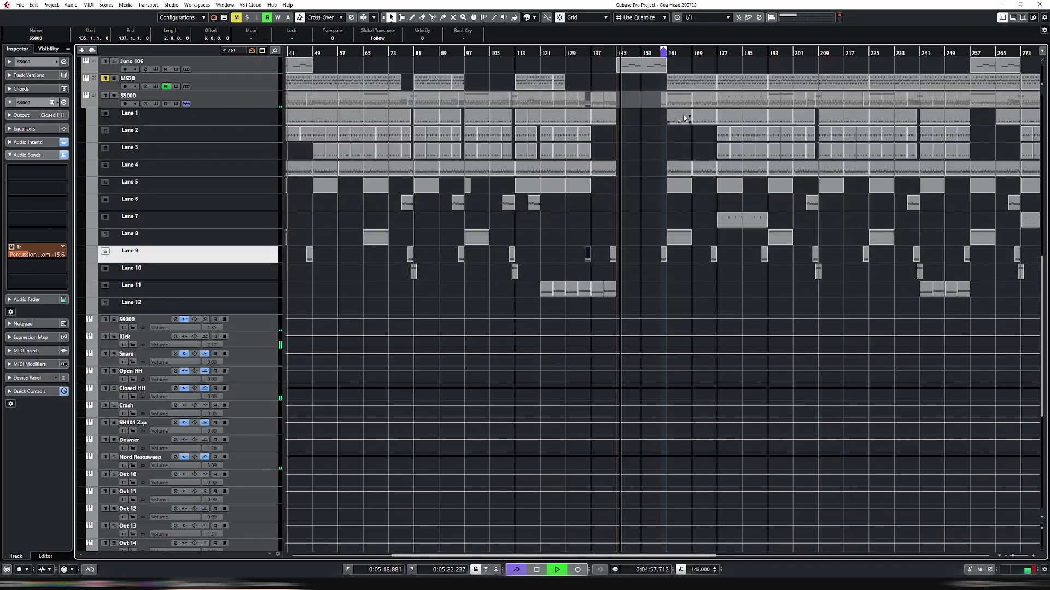
Select the S5000 Lane 5 part at bar 129 and check the S5000 track's Groove Agent kit
scroll(585, 254, "up", 3)
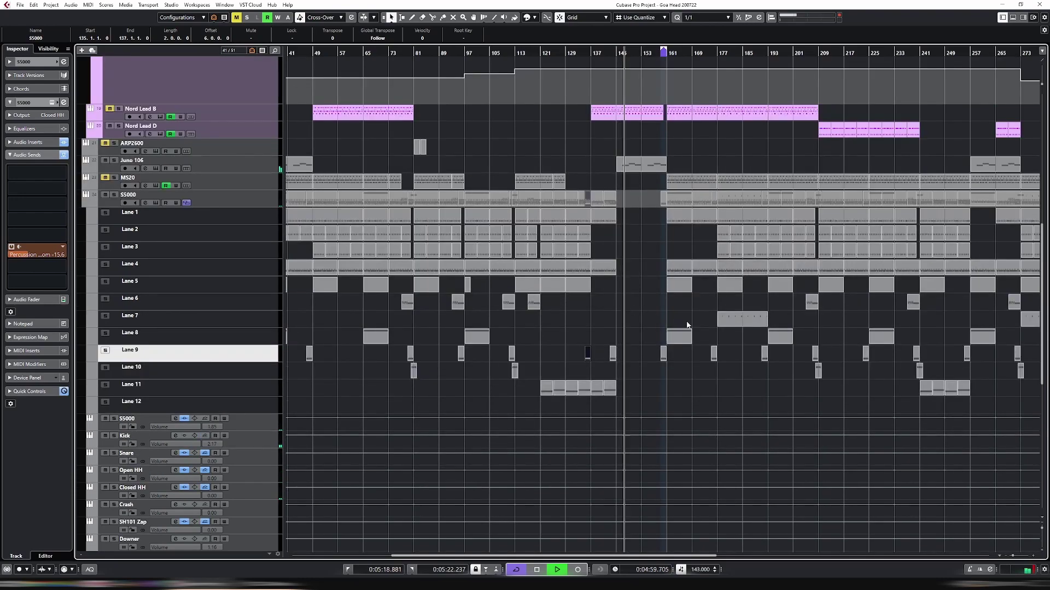
scroll(633, 296, "up", 6)
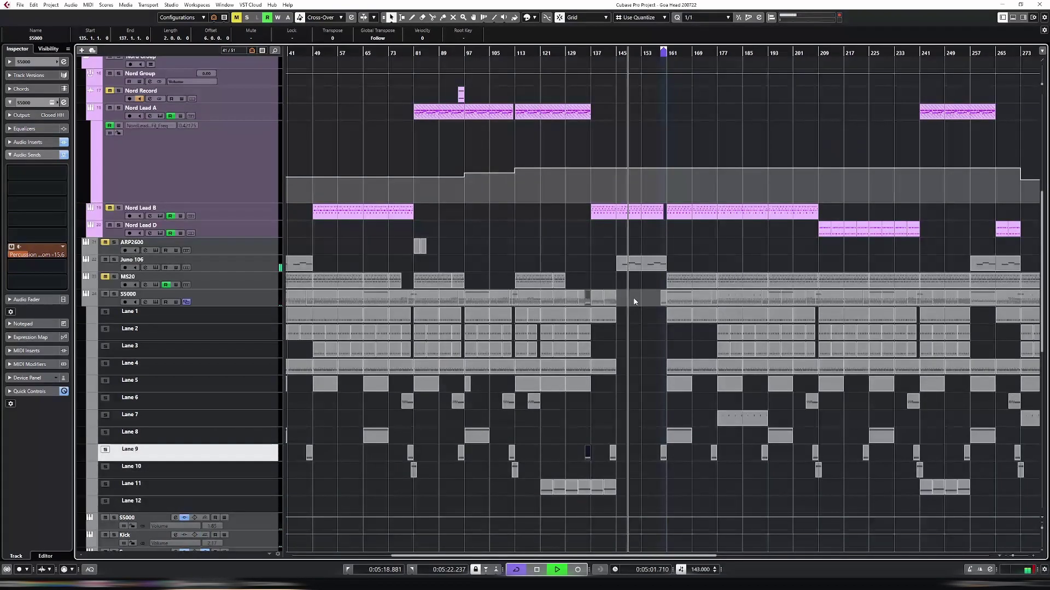
scroll(633, 296, "down", 6)
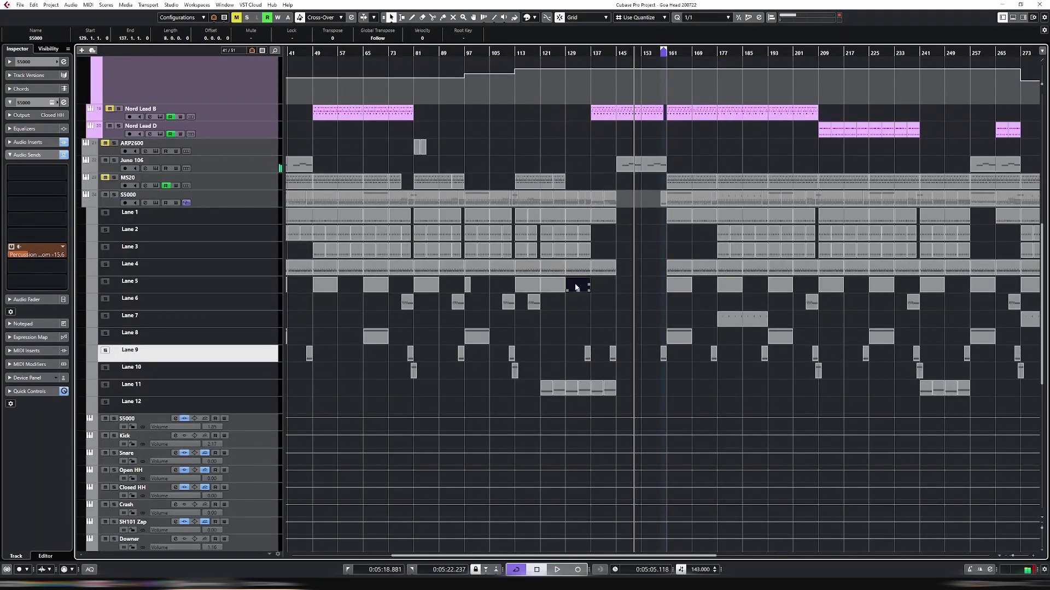
left_click(240, 212)
left_click(156, 202)
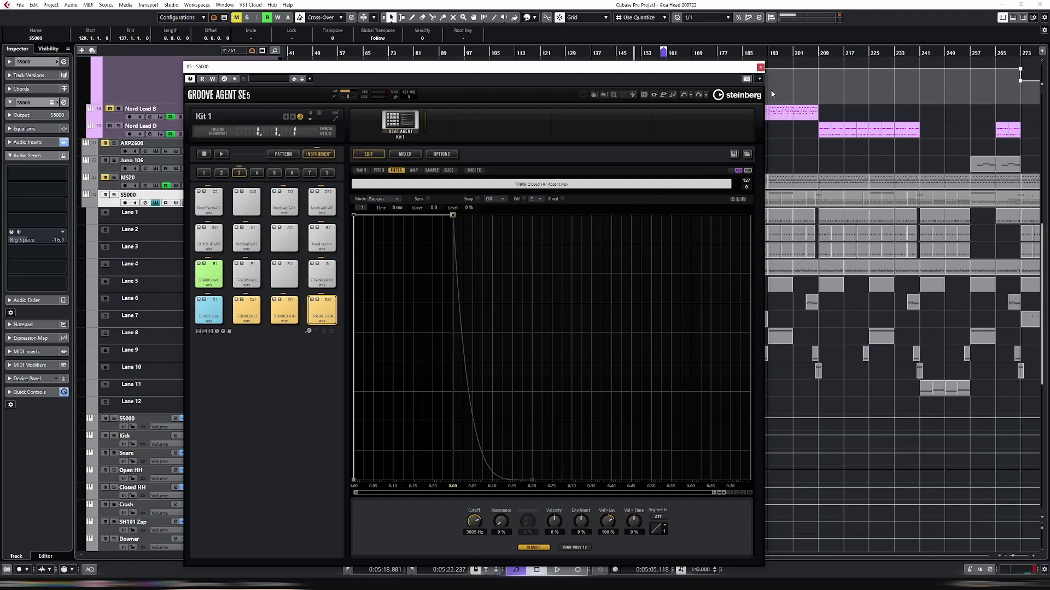
left_click(761, 67)
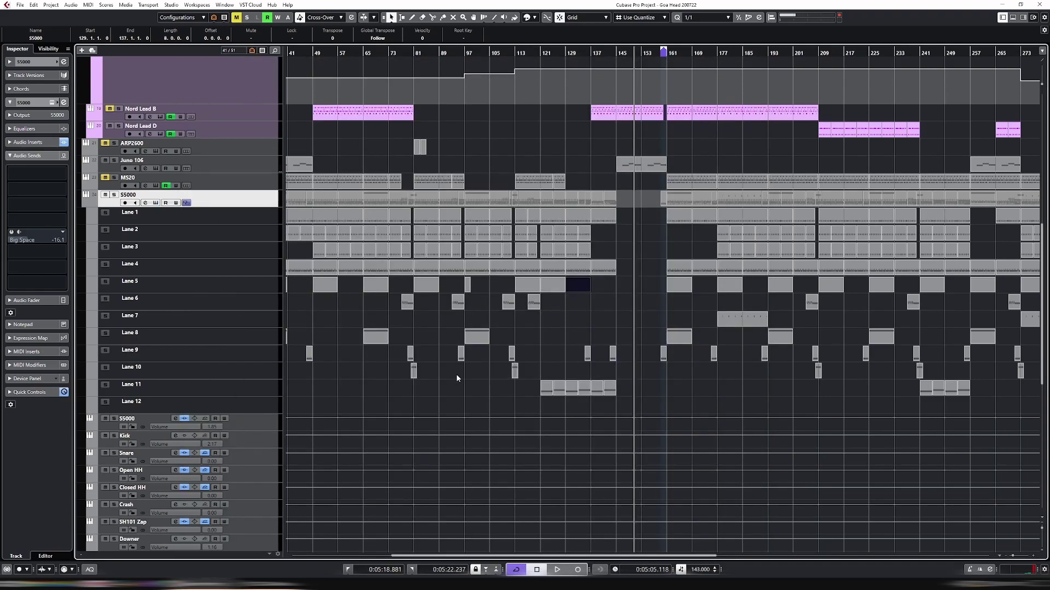
Play the arrangement from near bar 111 and review the audio and synth parts alongside the S5000 lanes
left_click(510, 52)
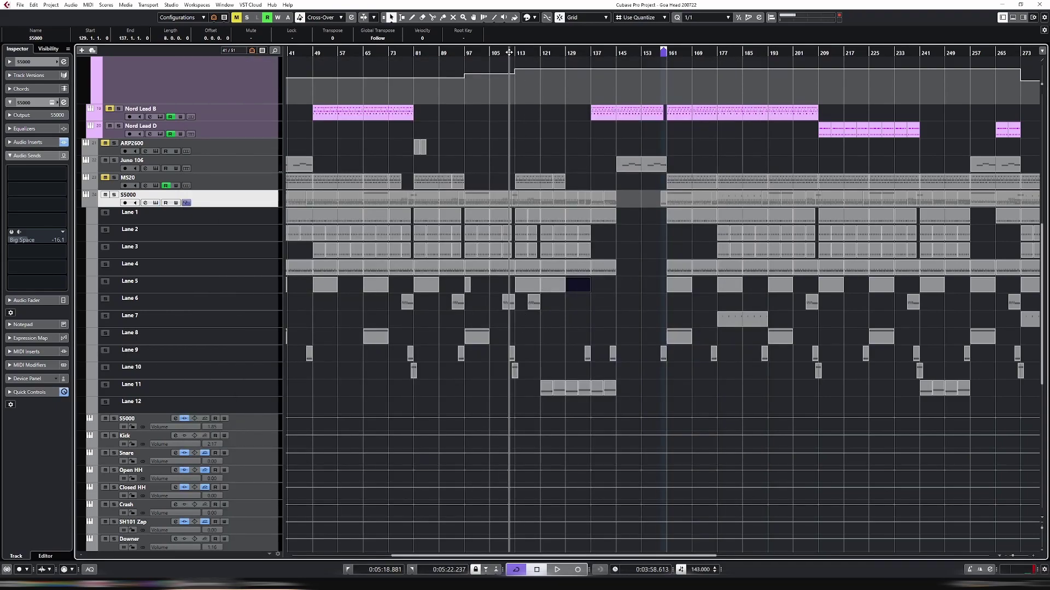
key("s")
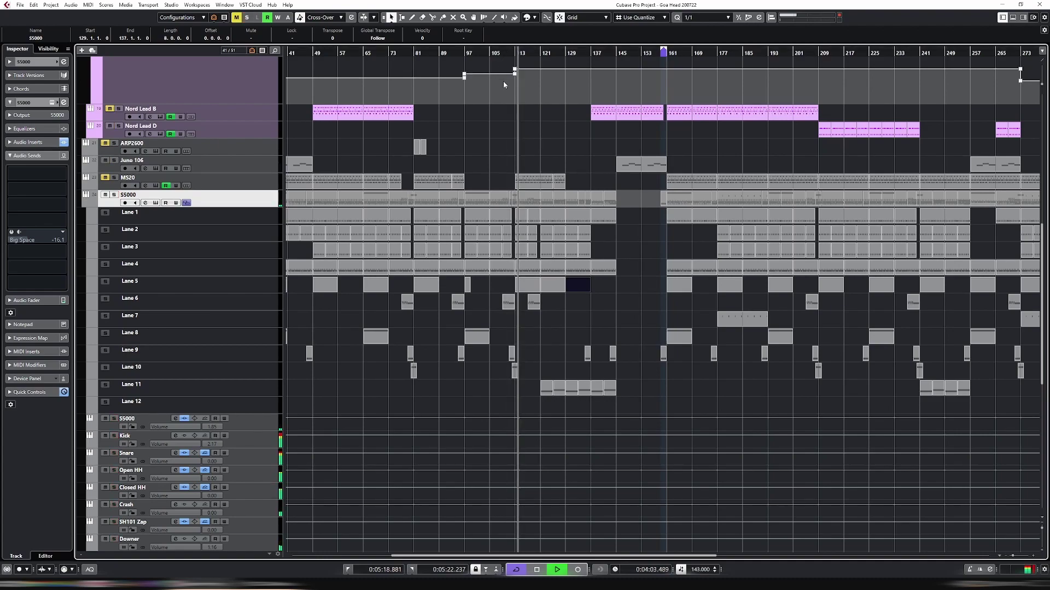
left_click_drag(583, 557, 667, 557)
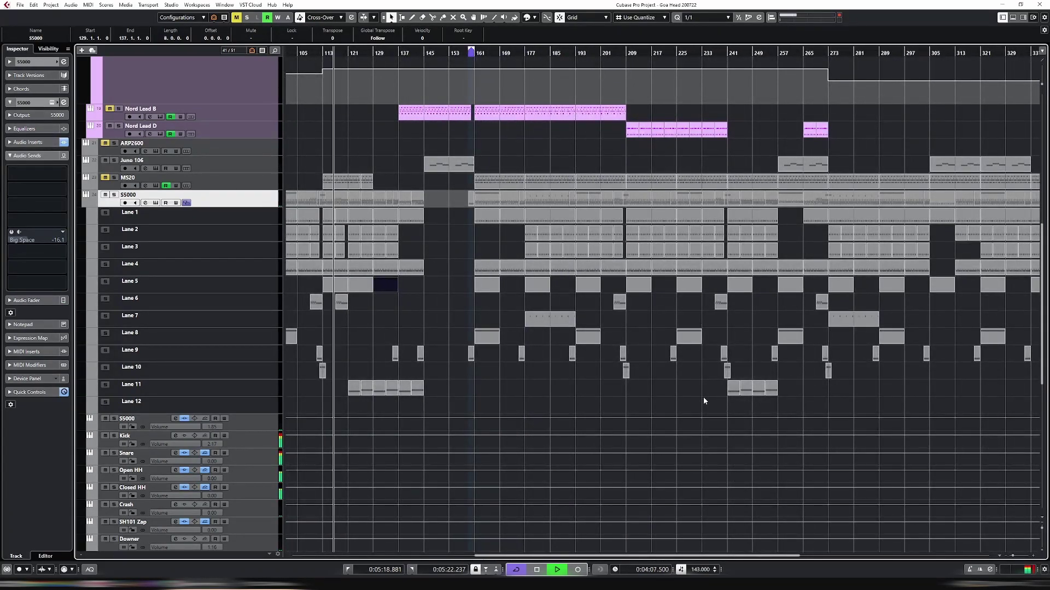
scroll(703, 394, "up", 10)
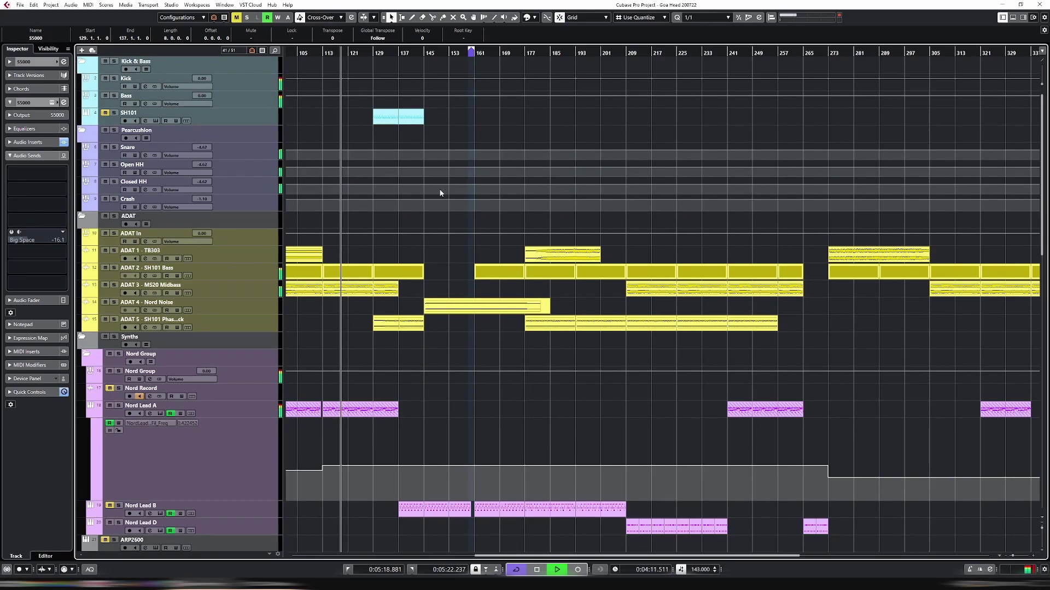
Solo the Crash channel and select the matching Crash output under the S5000 track
left_click(255, 207)
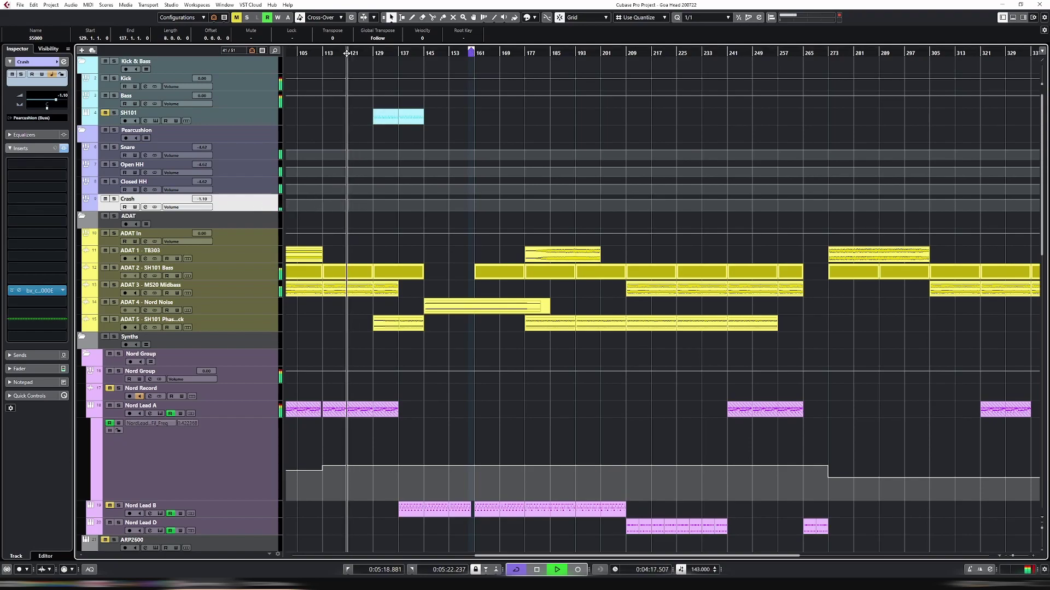
key("s")
scroll(451, 262, "down", 3)
scroll(451, 262, "down", 15)
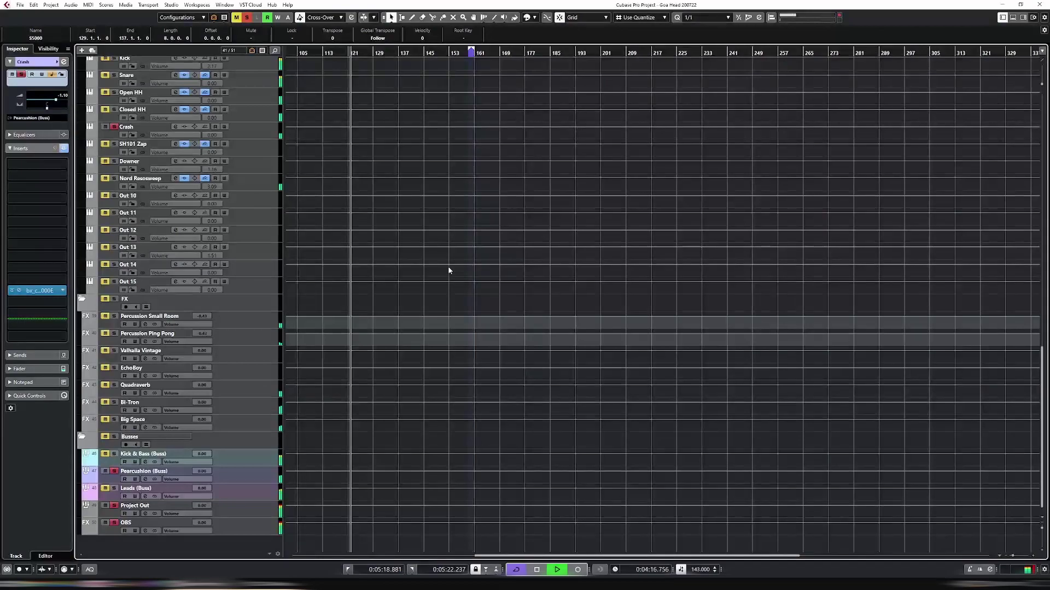
scroll(375, 305, "up", 8)
scroll(375, 306, "down", 1)
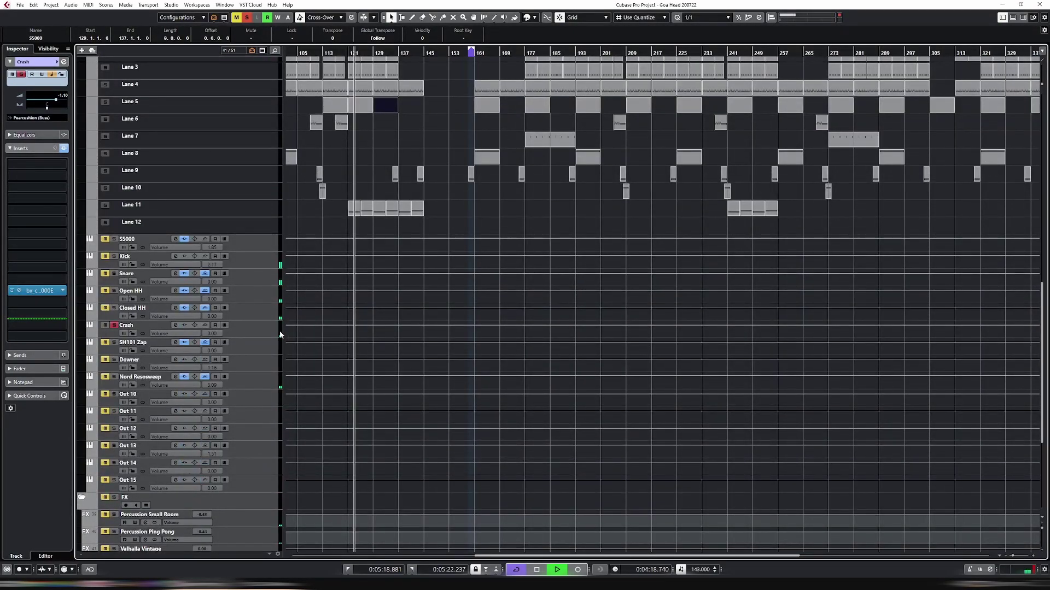
left_click(321, 323)
scroll(321, 315, "up", 3)
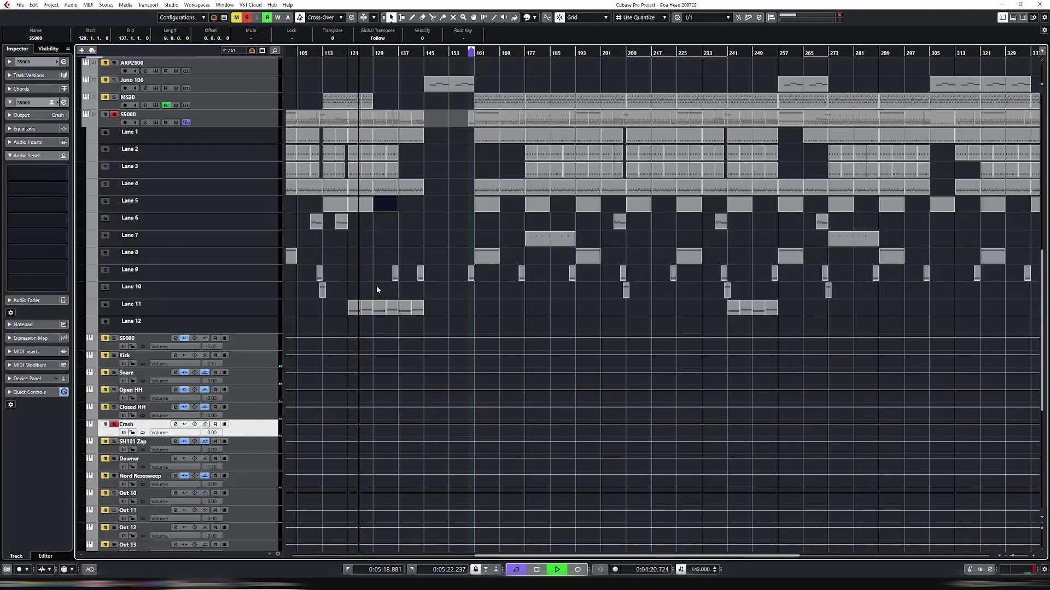
Loop playback over the Lane 5 part at bars 121 to 129 and inspect its notes in the editor
left_click(352, 206)
key("p")
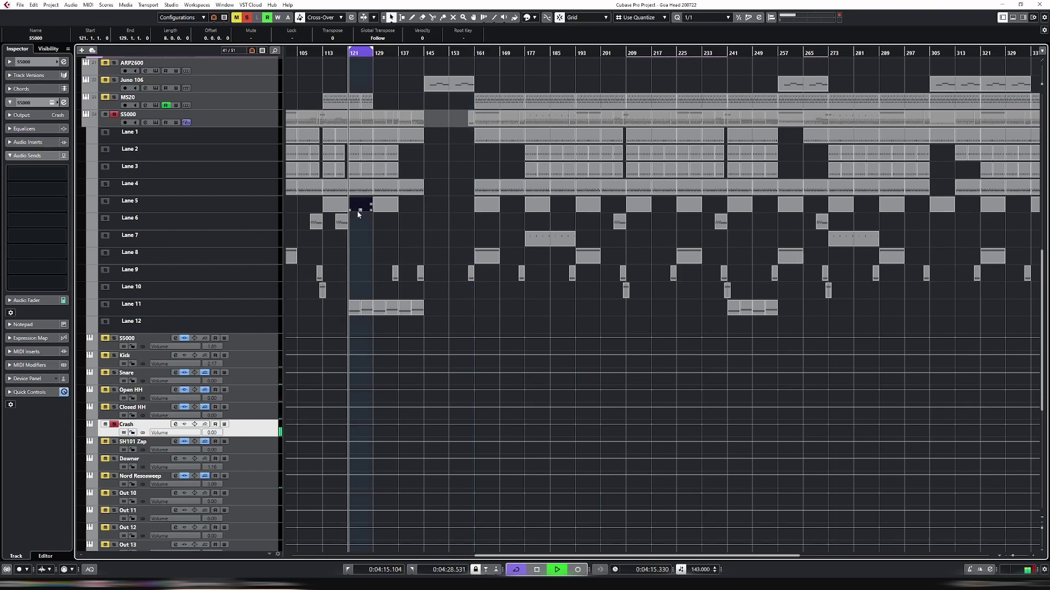
key("ctrl+e")
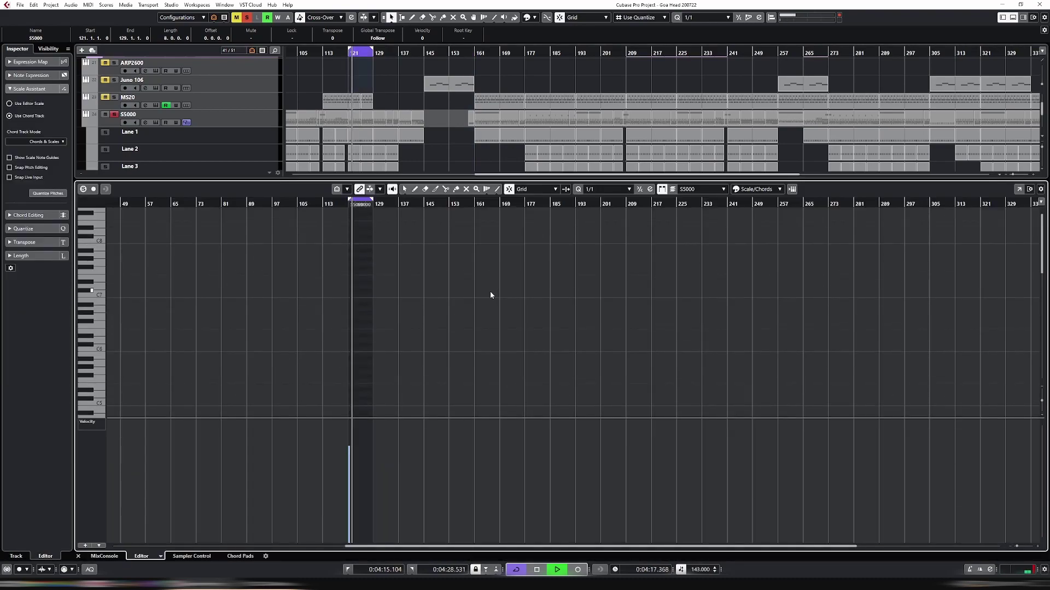
key("ctrl+e")
key("g")
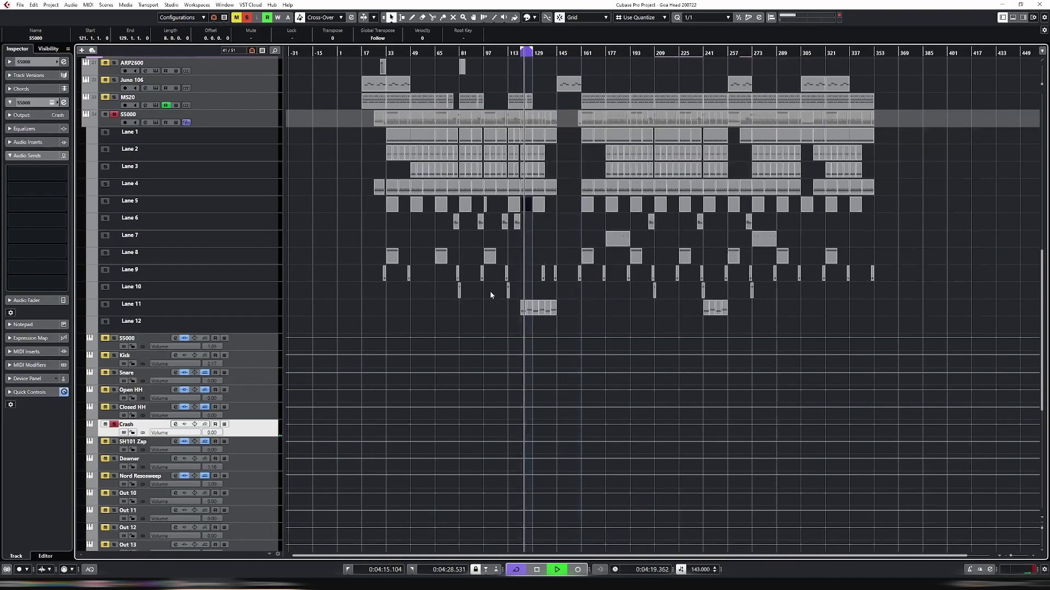
Shorten all Lane 5 crash parts from bar 113 onward to two bars each
left_click_drag(901, 210, 509, 205)
key("h")
key("h")
key("h")
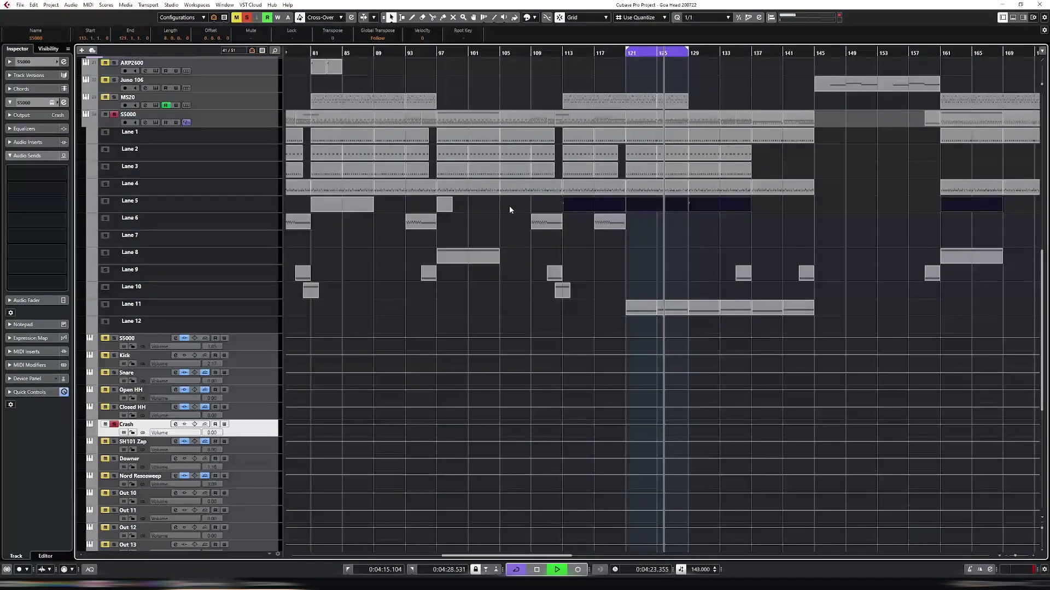
left_click_drag(687, 209, 641, 210)
key("g")
key("g")
key("g")
key("g")
key("g")
key("g")
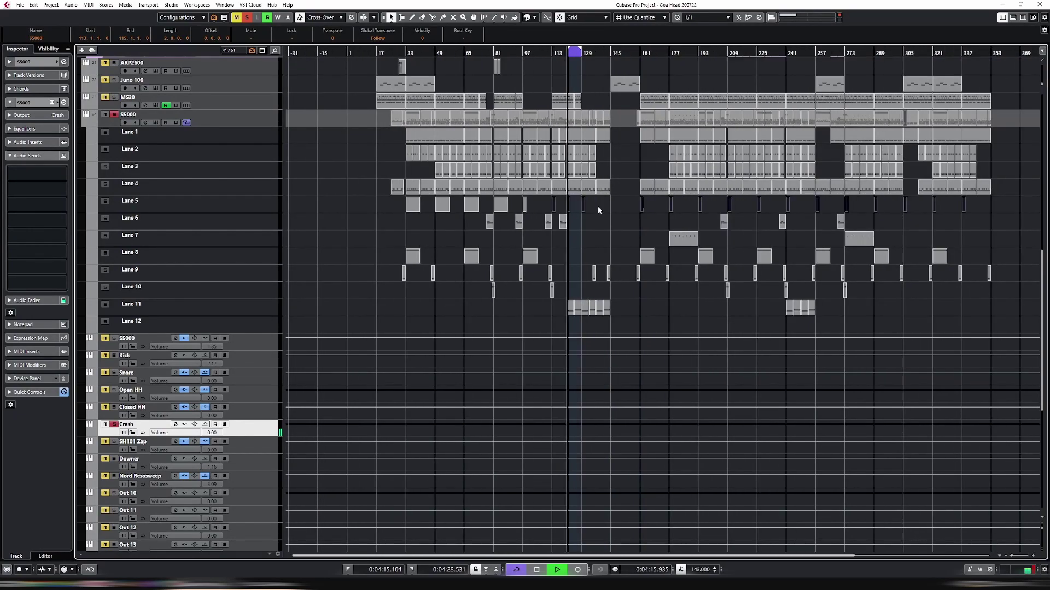
Shorten the Lane 5 parts at bars 33, 49, 65 and 81 to two bars and switch soloing off
left_click_drag(516, 207, 407, 212)
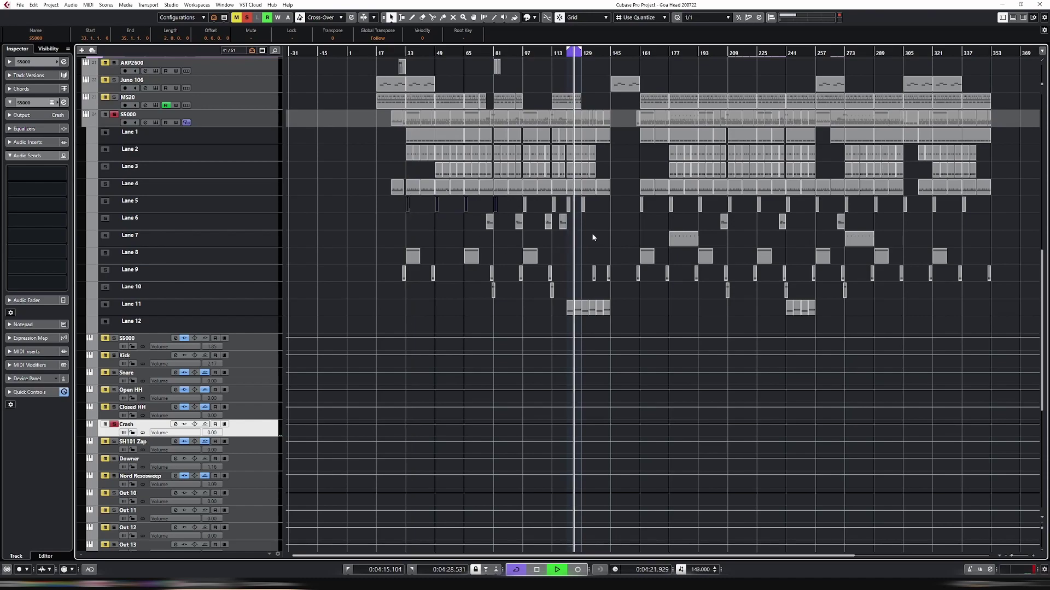
left_click_drag(991, 204, 497, 210)
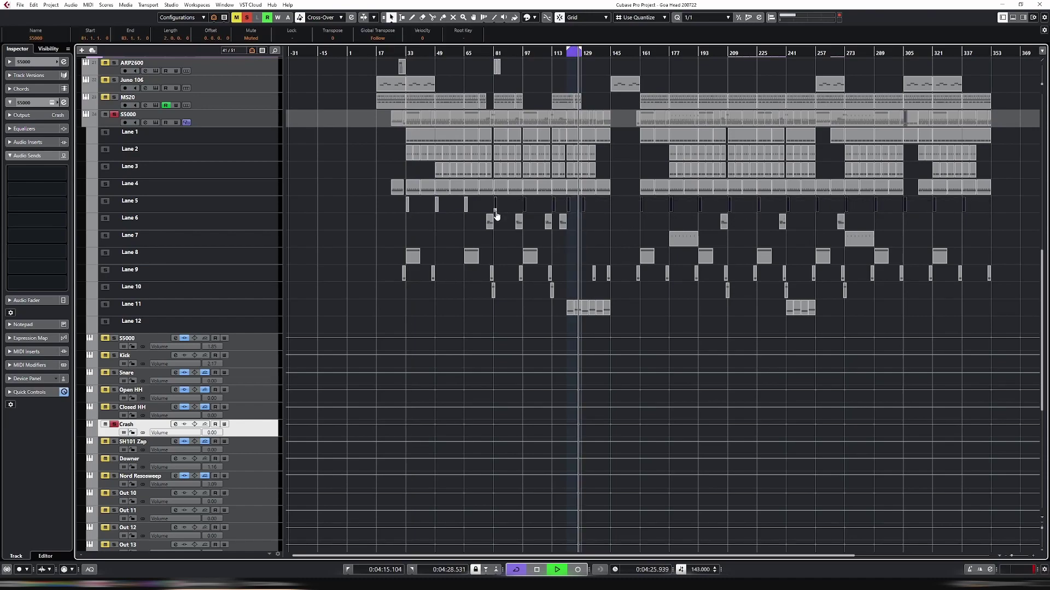
left_click_drag(526, 211, 525, 210)
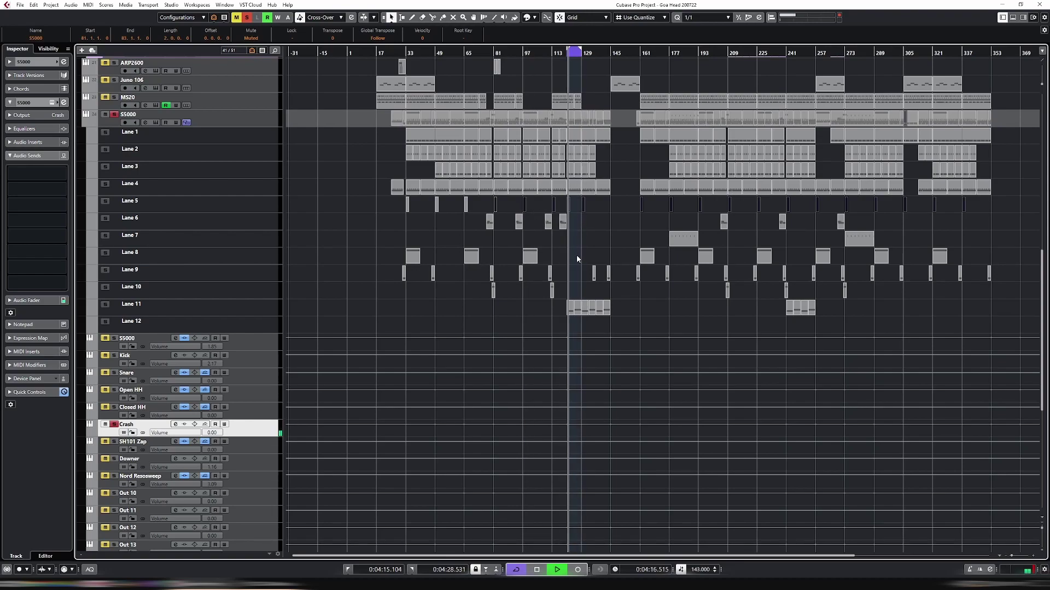
left_click(589, 228)
key("s")
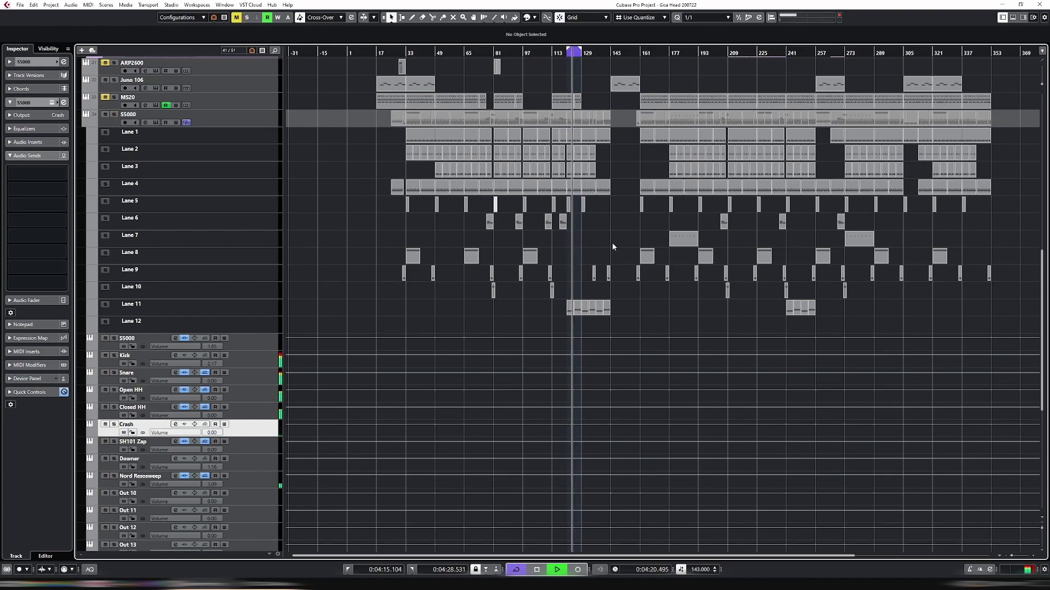
Copy the two-bar Lane 5 part at bar 129 to bar 137 and audition it from near bar 135
left_click(588, 204)
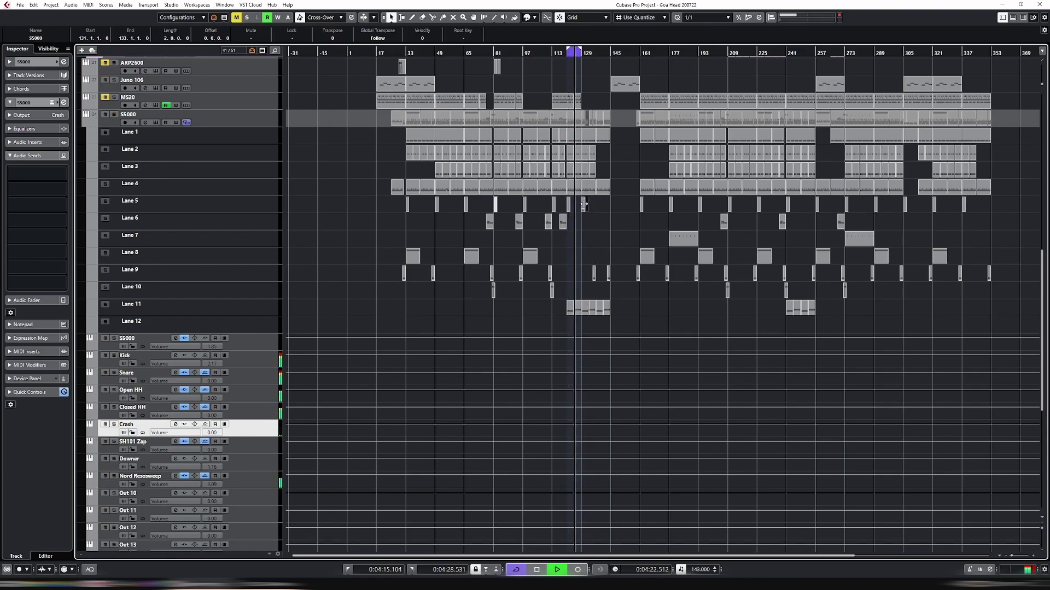
left_click_drag(586, 206, 598, 201)
left_click(591, 51)
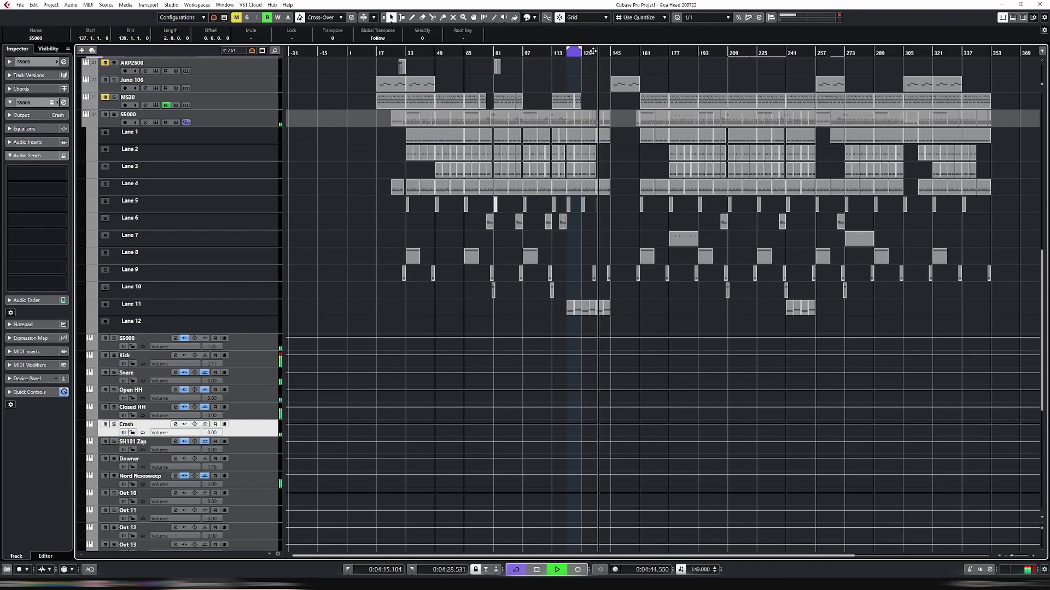
scroll(629, 473, "right", 2)
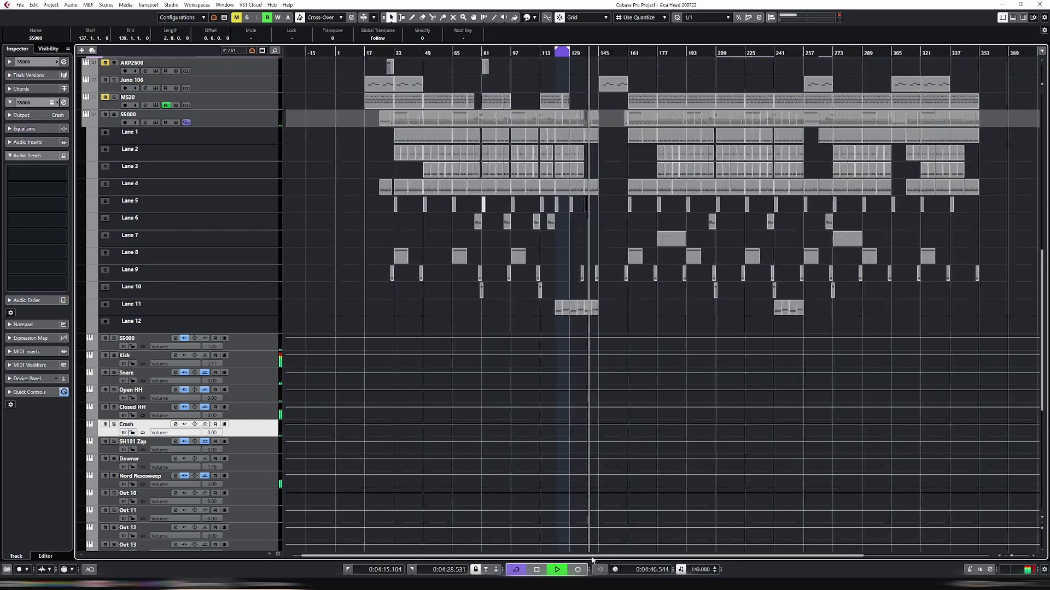
scroll(642, 472, "up", 4)
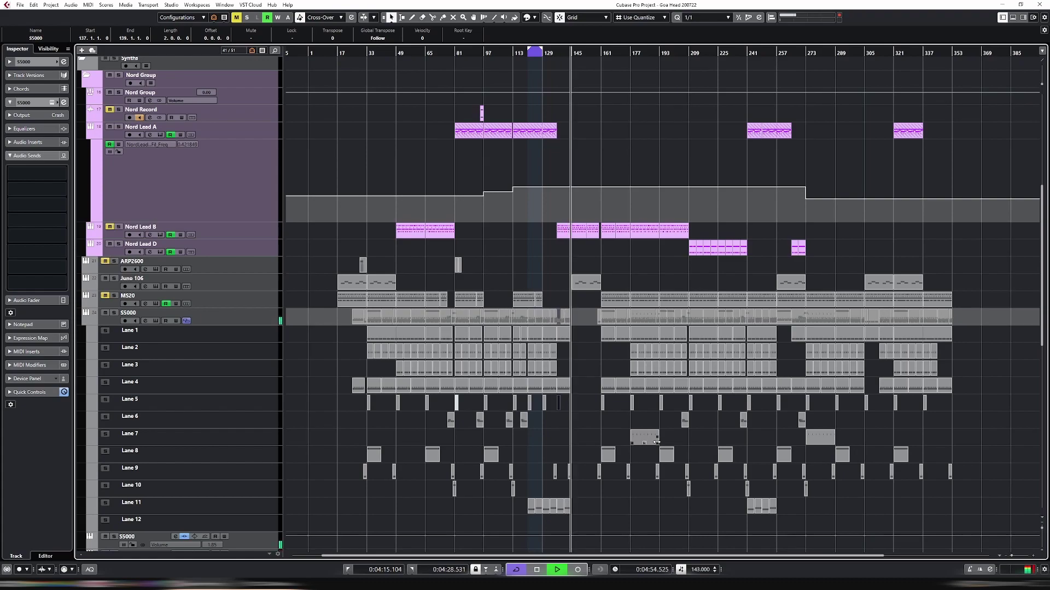
key("space")
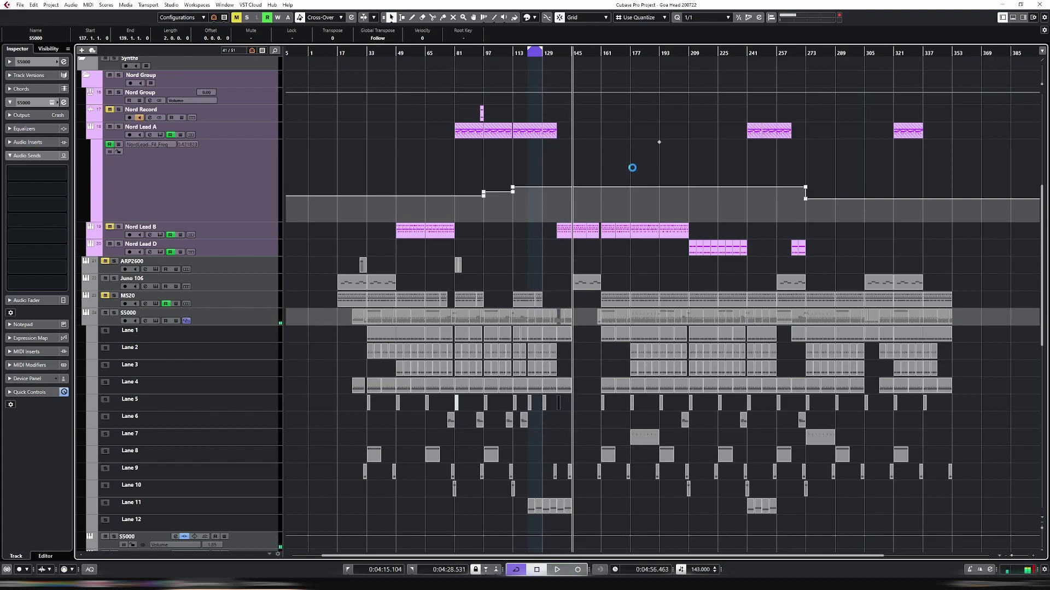
Replay the passage from near bar 135 with soloing switched off and examine the parts around bars 129 to 161
key("s")
key("minus")
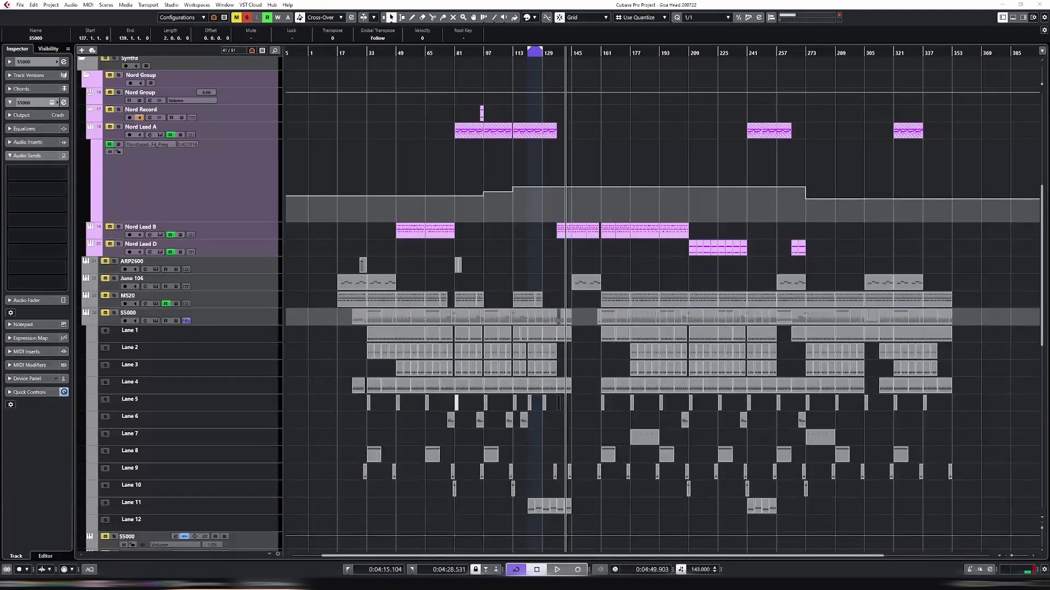
key("space")
left_click(553, 51)
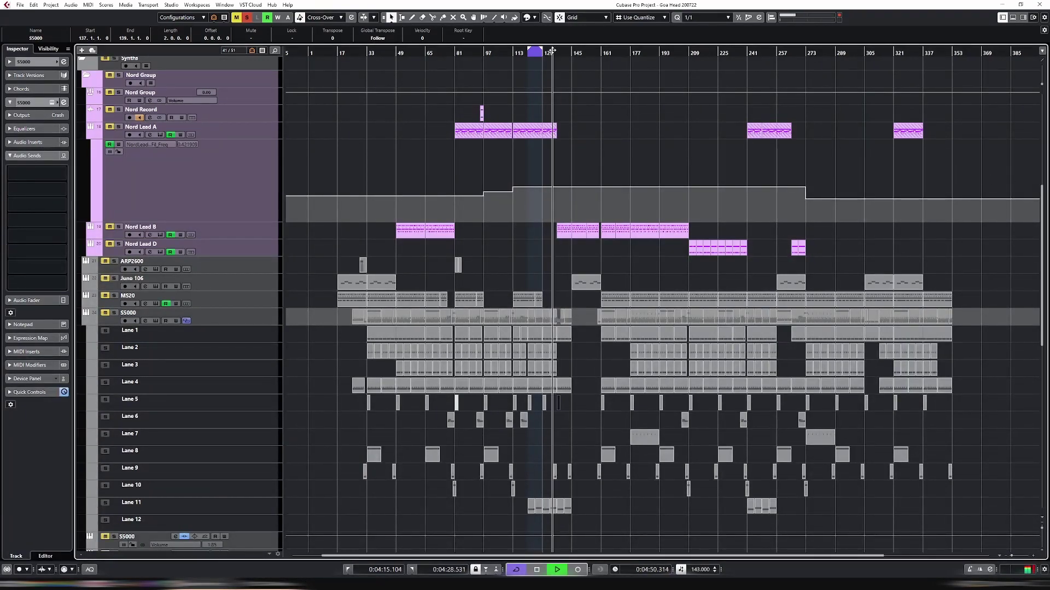
key("s")
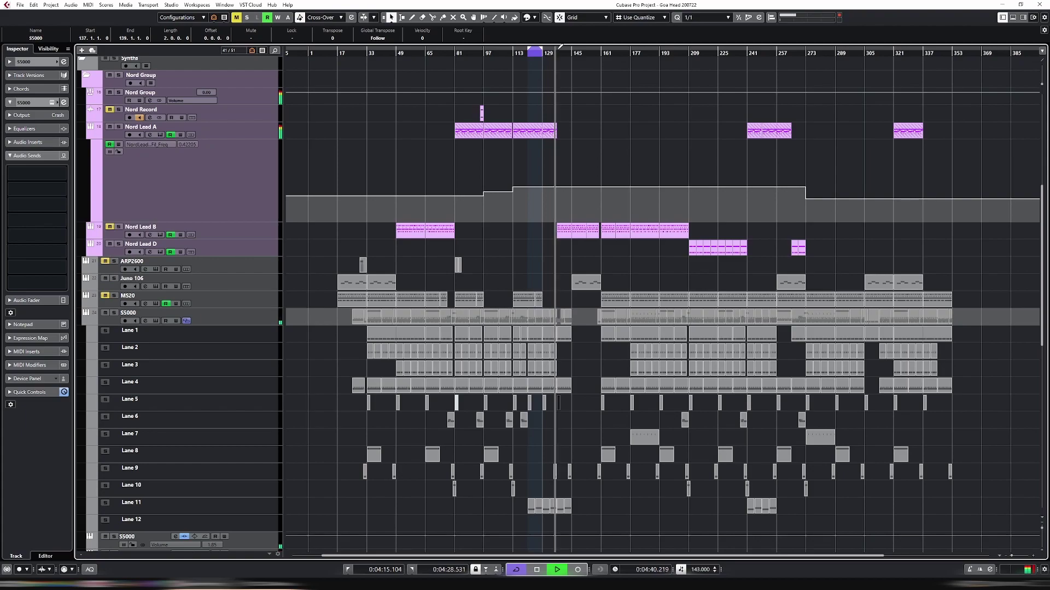
key("h")
key("h")
key("h")
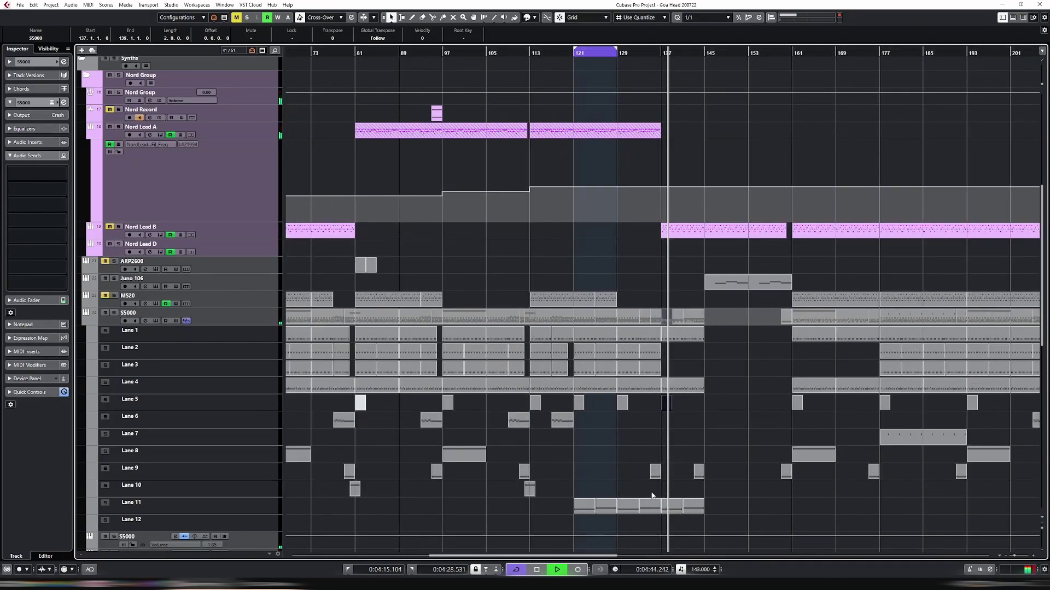
left_click_drag(605, 557, 618, 557)
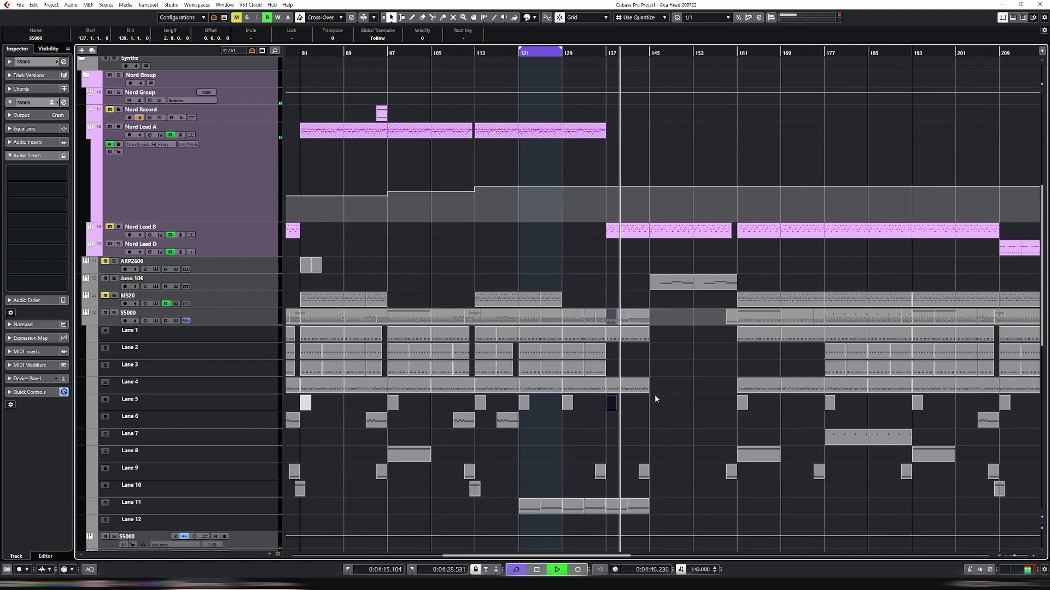
Trim the ADAT 2 SH101 Bass audio before the break so that it ends at bar 137
scroll(665, 372, "up", 5)
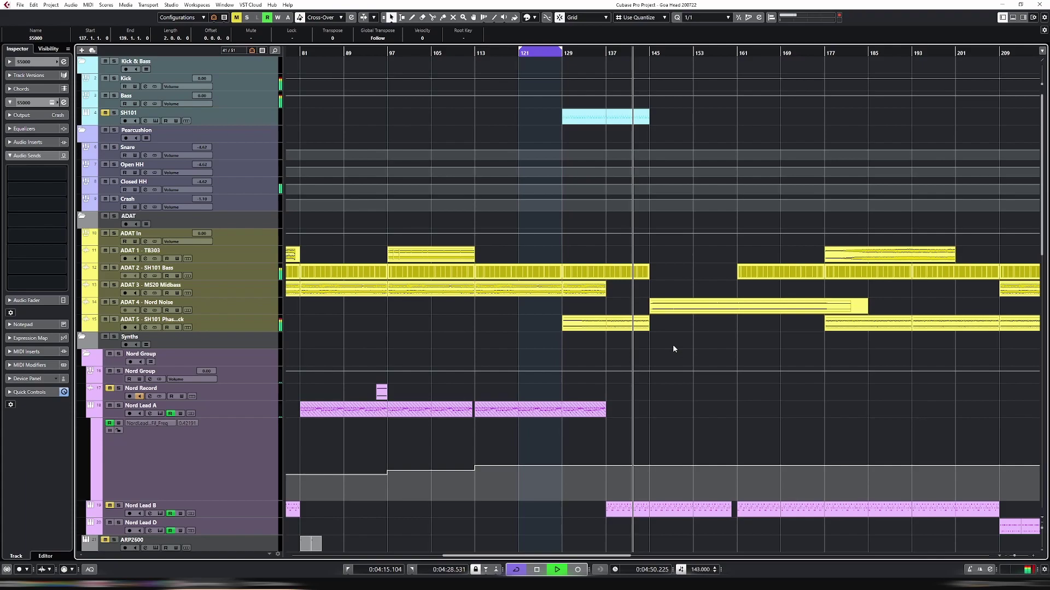
scroll(667, 327, "down", 5)
scroll(671, 337, "up", 3)
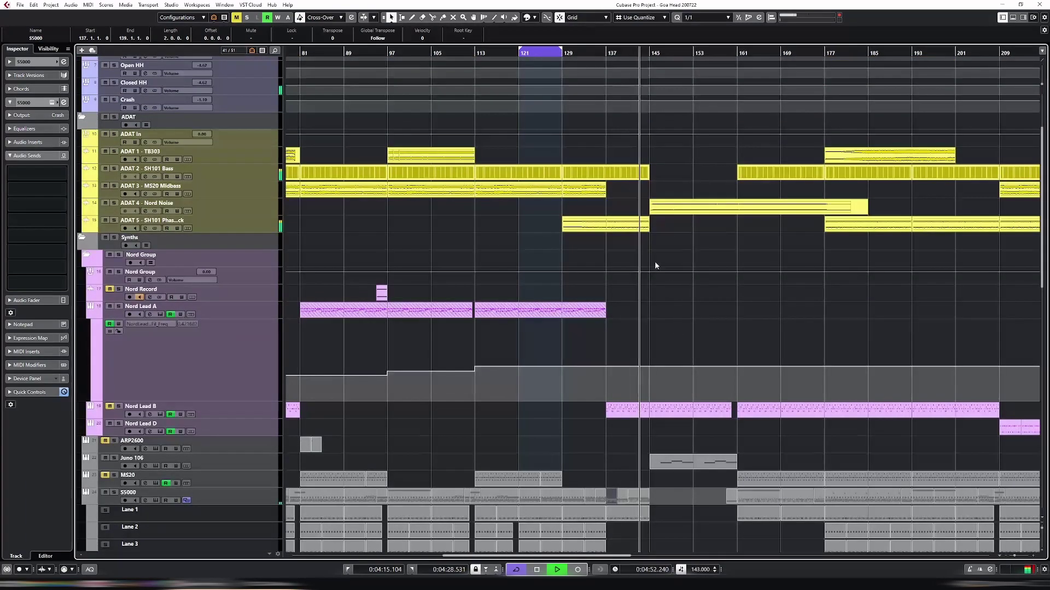
left_click_drag(649, 173, 605, 173)
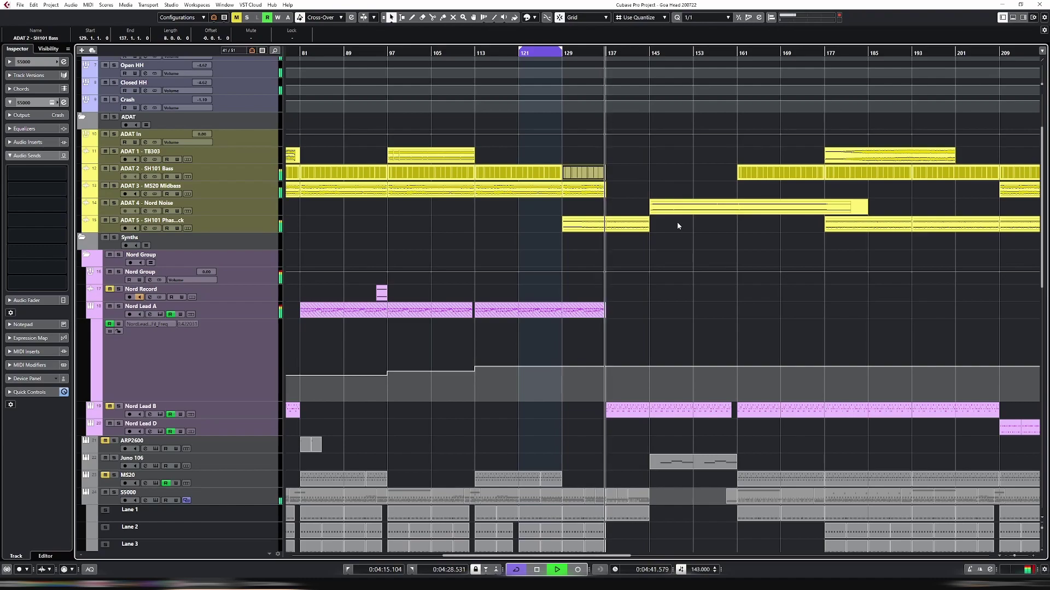
Audition the lead-in to the bar 145 break, delete the S5000 Lane 9 part at bar 143, and replay from near bar 143
scroll(677, 222, "down", 6)
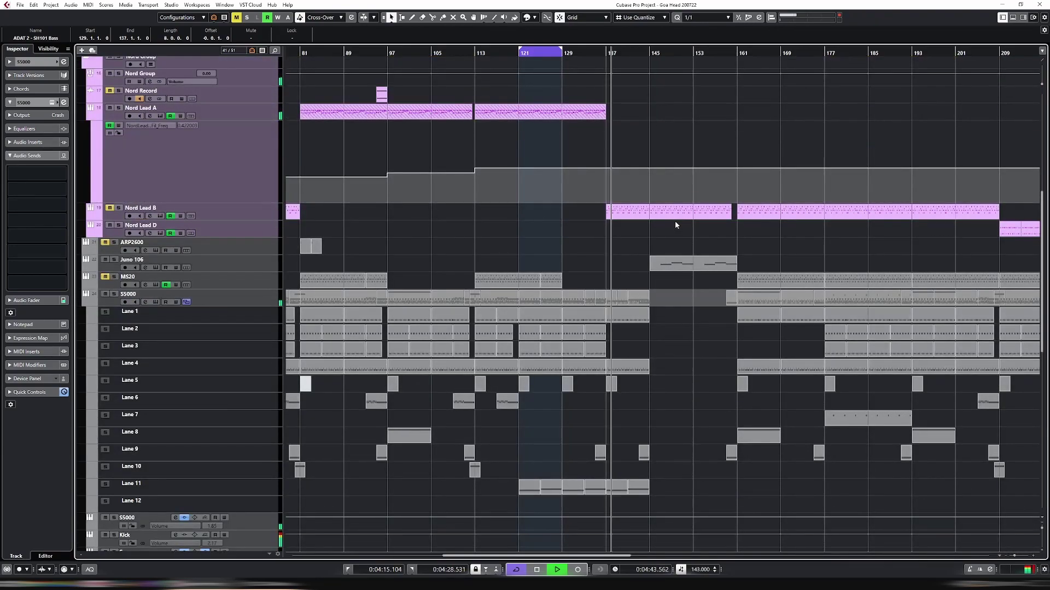
scroll(675, 221, "up", 3)
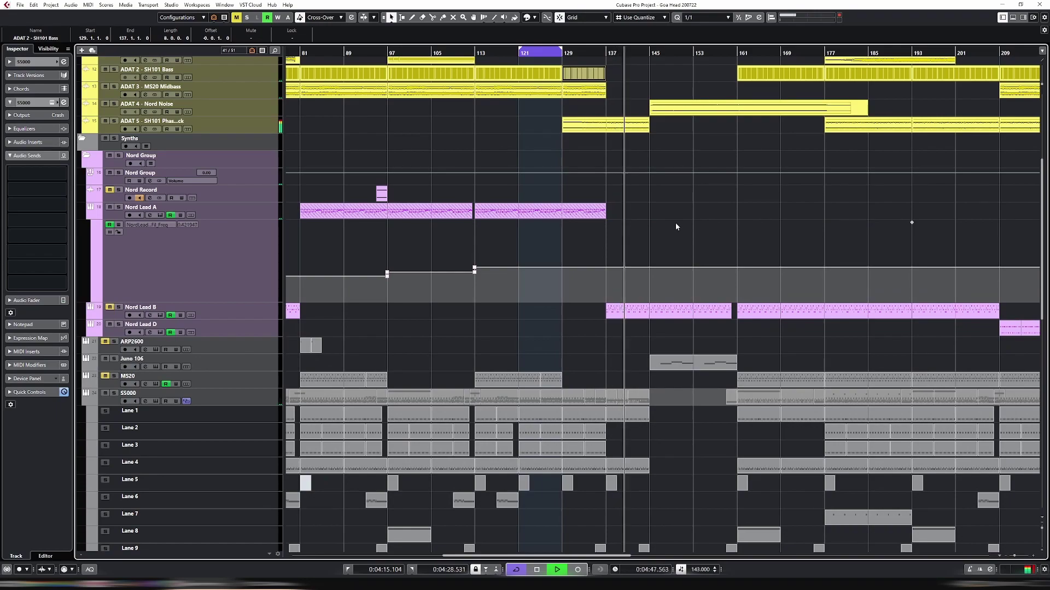
scroll(676, 226, "up", 3)
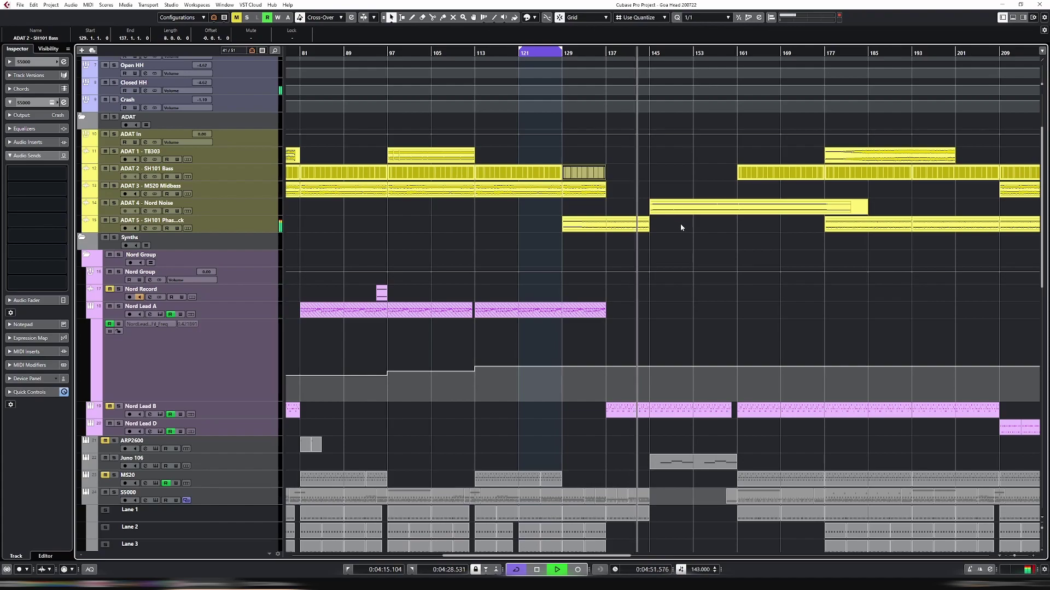
scroll(681, 225, "down", 6)
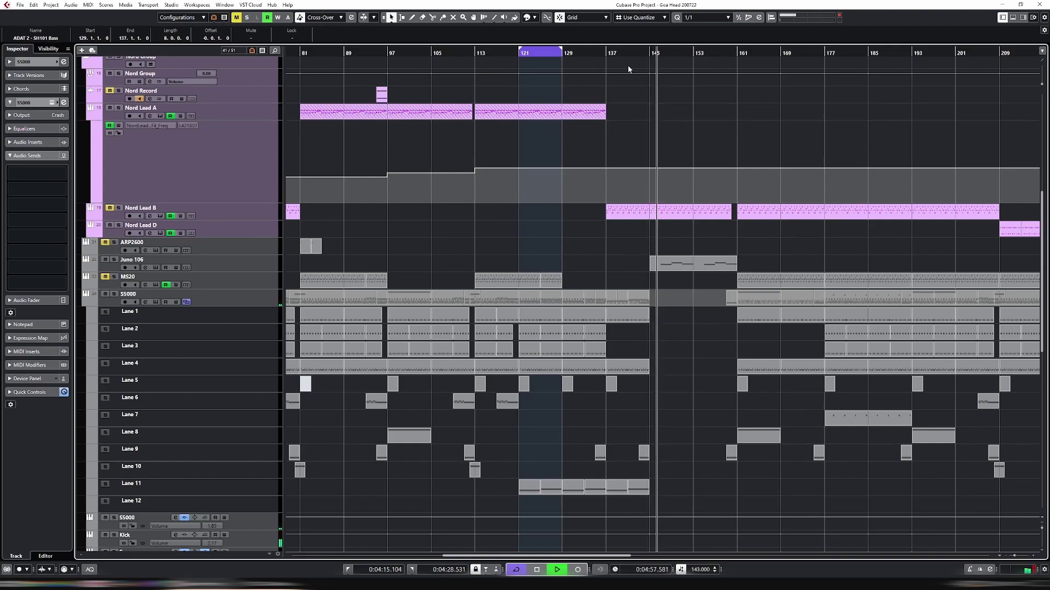
left_click(639, 53)
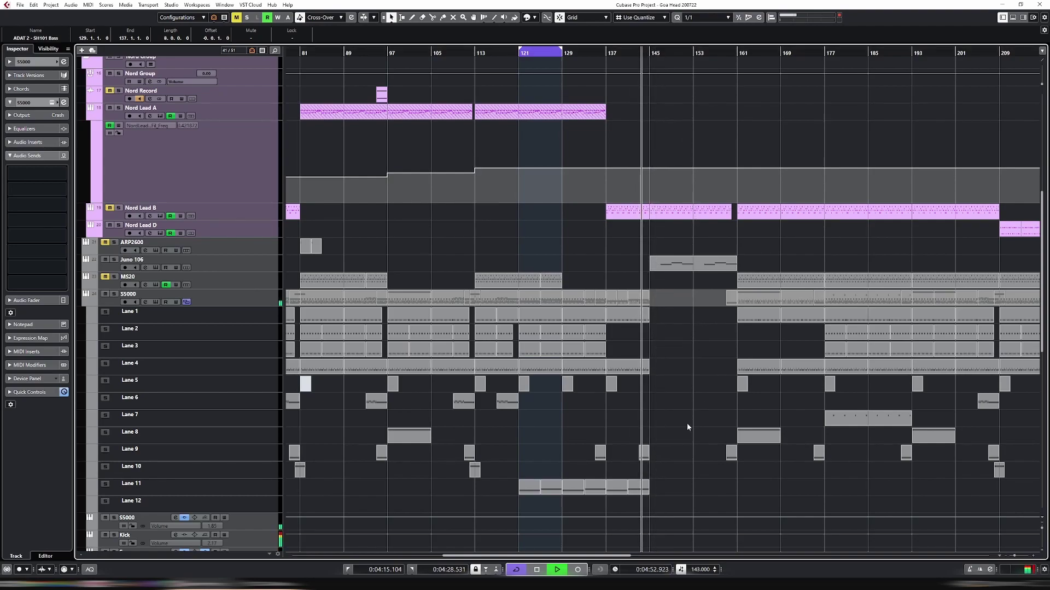
left_click(647, 457)
left_click_drag(646, 456, 645, 445)
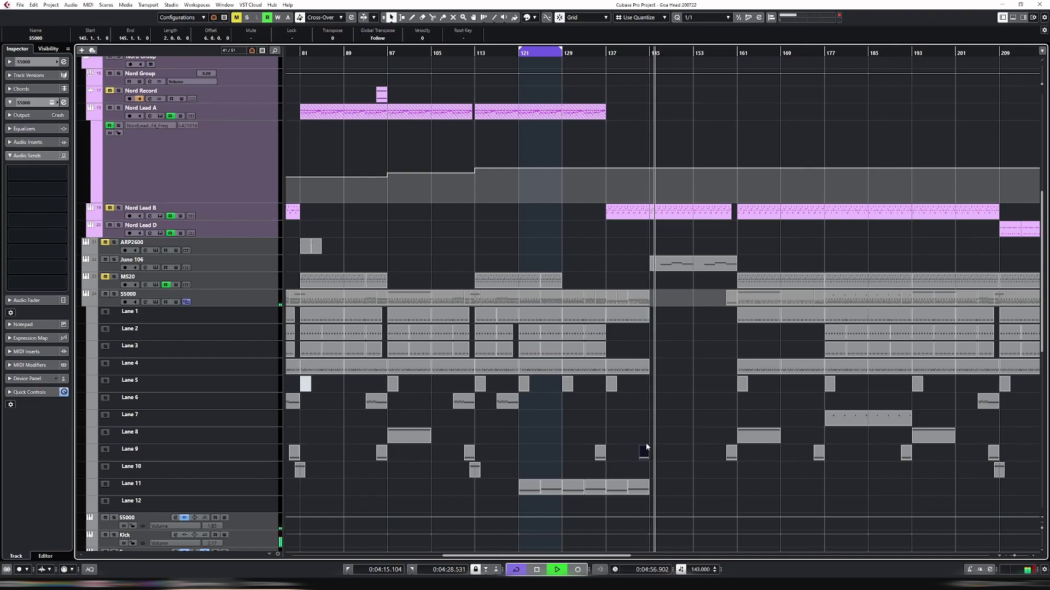
key("ctrl+z")
left_click(639, 53)
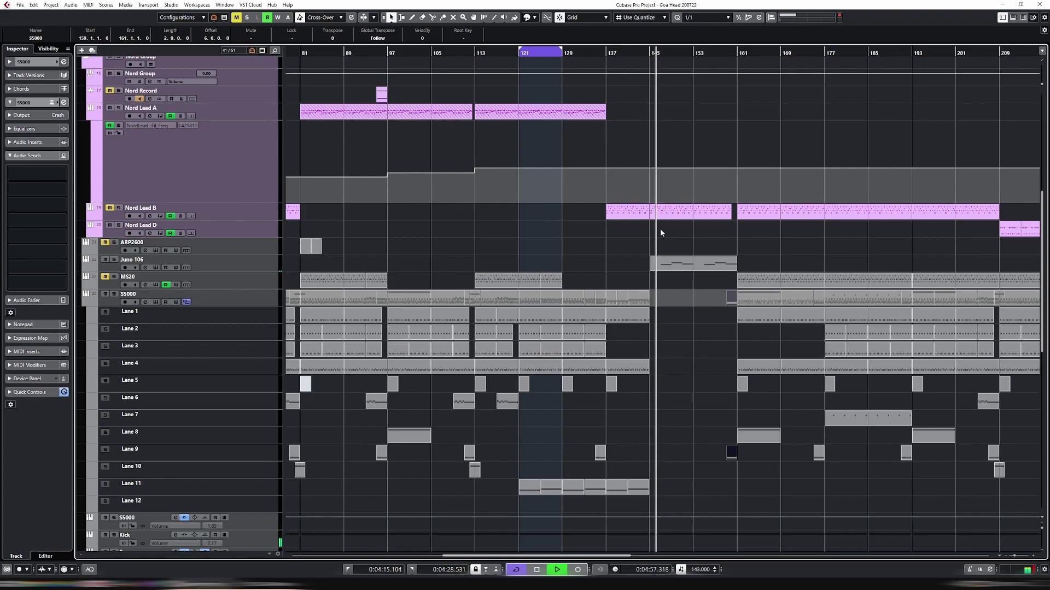
Copy the 16-bar ADAT 5 SH101 Phased Pluck audio from bar 129 so that it also spans bars 145 to 161
scroll(657, 229, "up", 3)
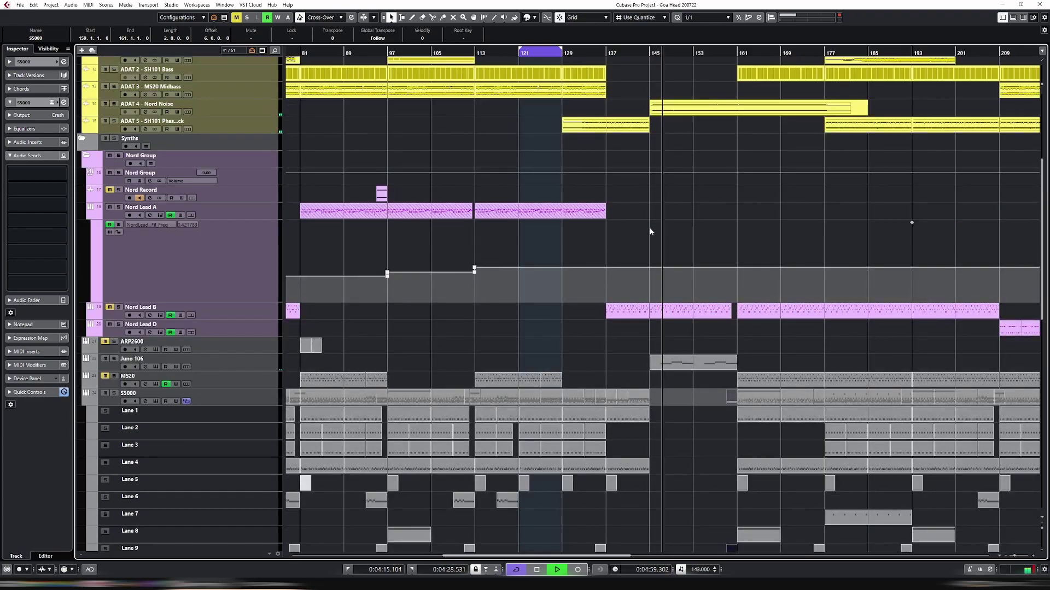
scroll(650, 228, "down", 3)
scroll(656, 230, "up", 6)
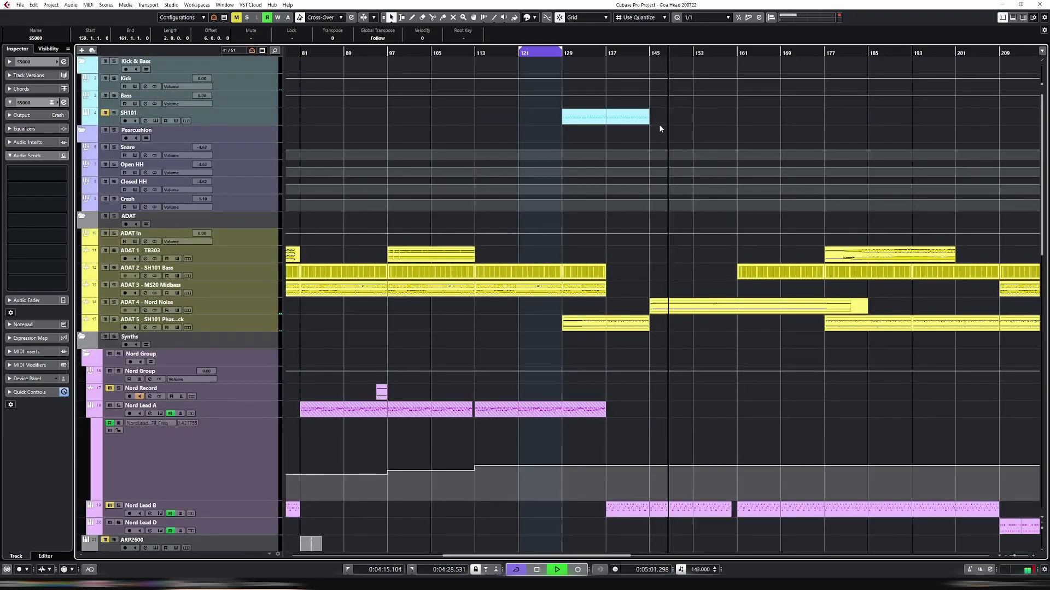
scroll(667, 180, "down", 5)
scroll(678, 208, "down", 3)
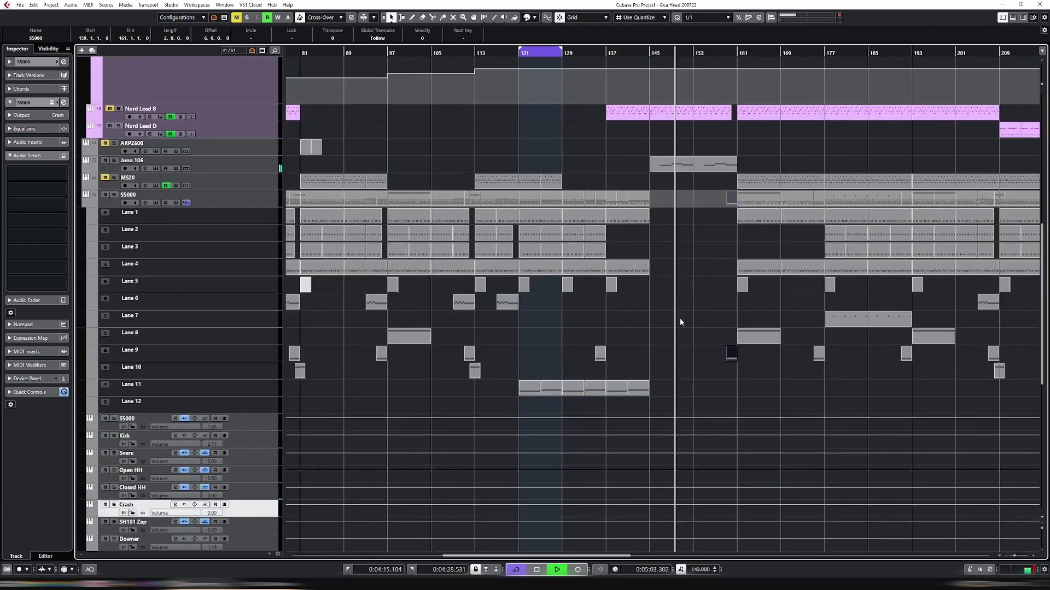
scroll(700, 284, "down", 3)
left_click(701, 284)
scroll(700, 283, "up", 8)
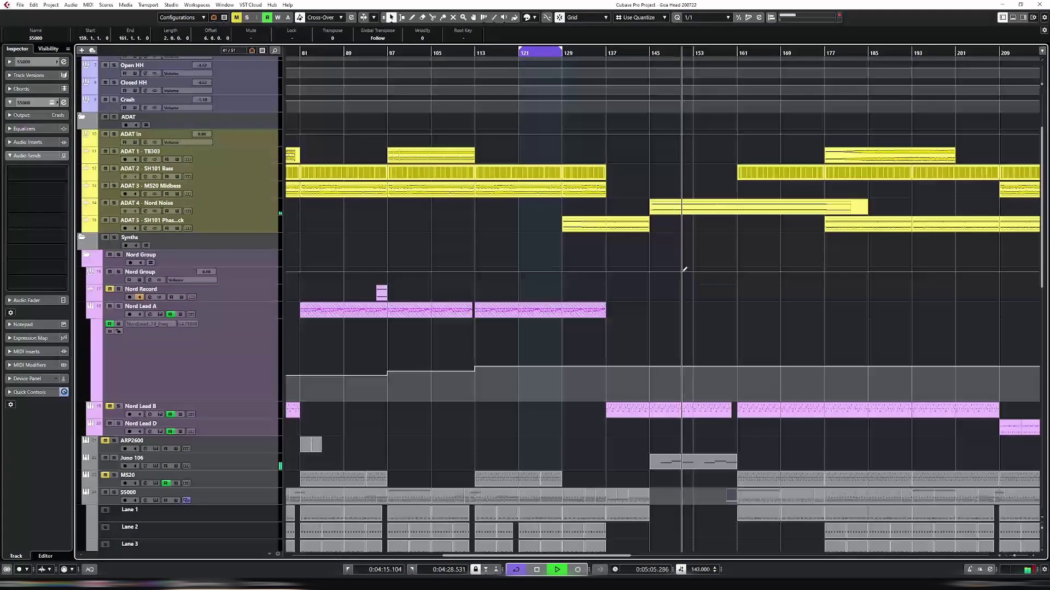
left_click_drag(645, 227, 733, 225)
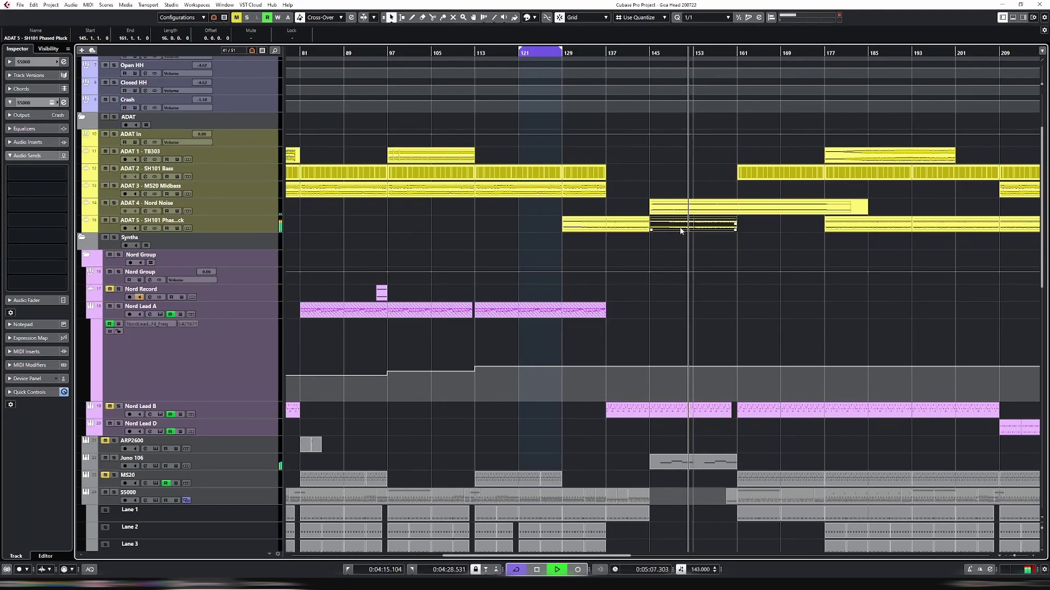
Examine the S5000 parts on Lanes 1, 4 and 11 just before bar 145 and the instrument's output channels during playback
scroll(673, 225, "down", 8)
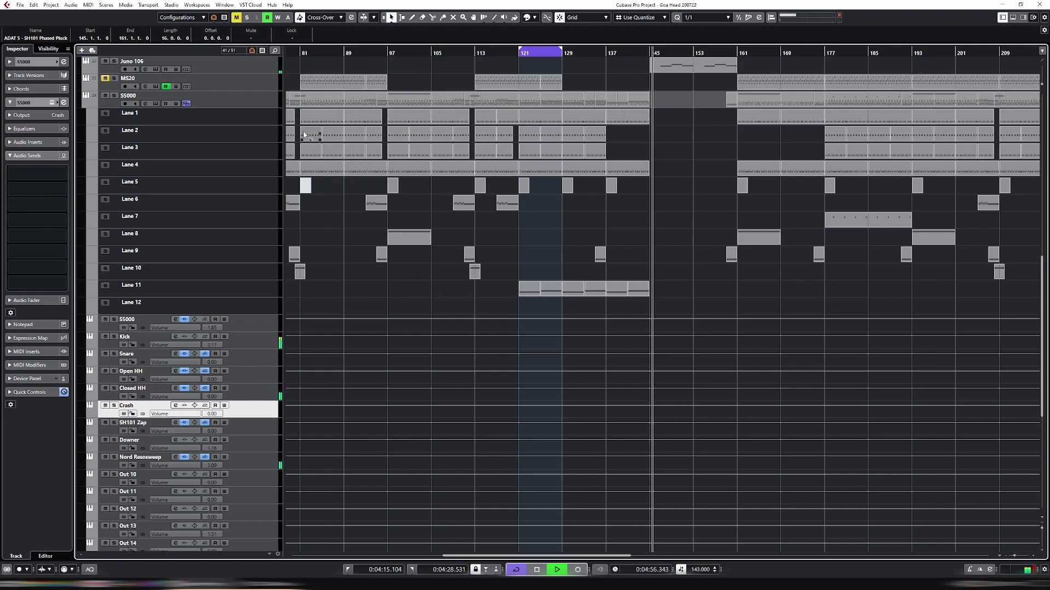
left_click(264, 104)
scroll(571, 192, "up", 8)
left_click(636, 294)
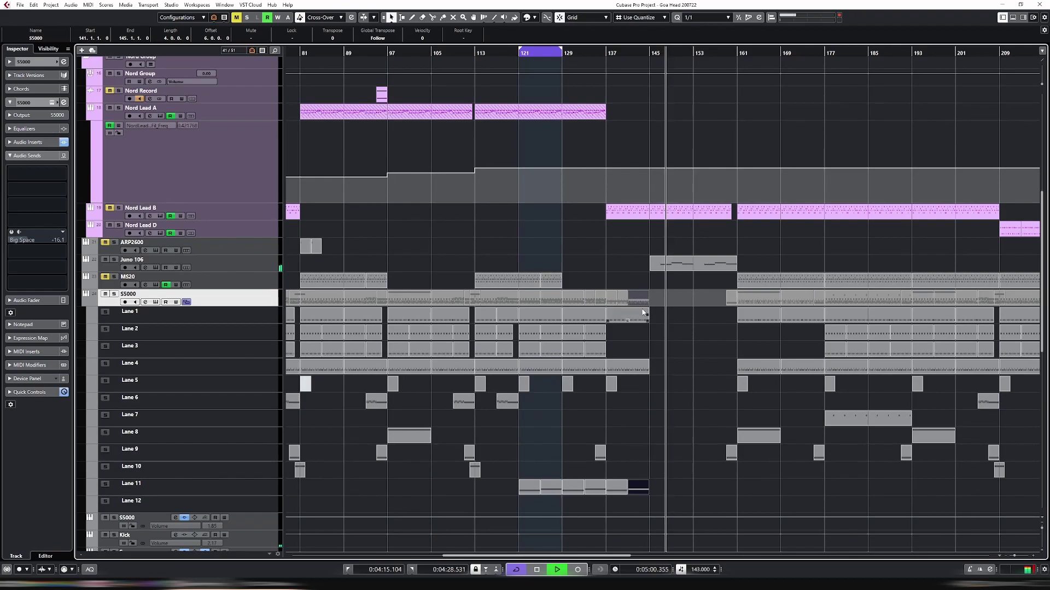
left_click(643, 313)
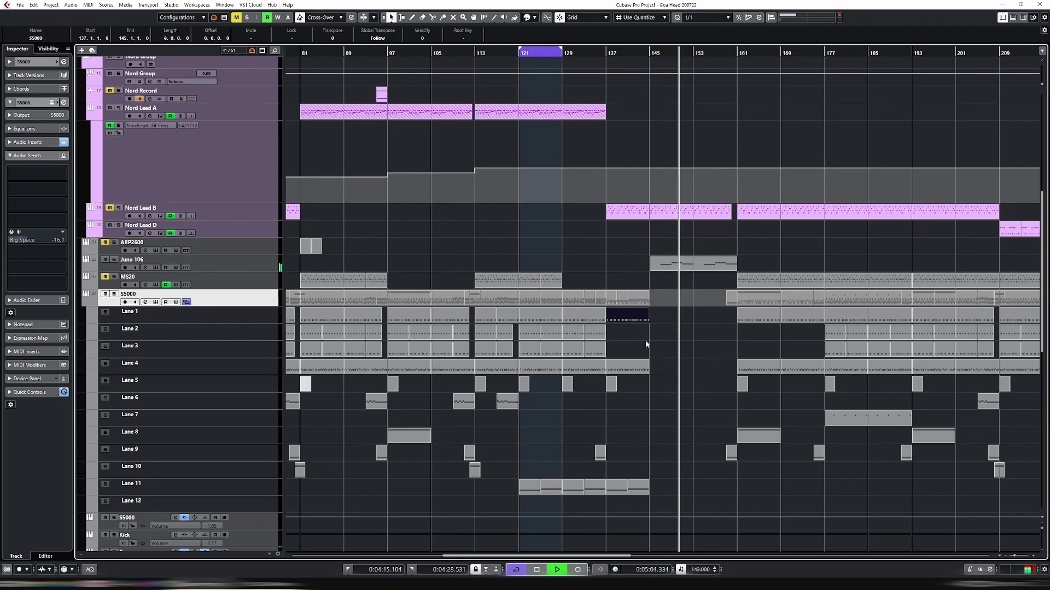
left_click(641, 362)
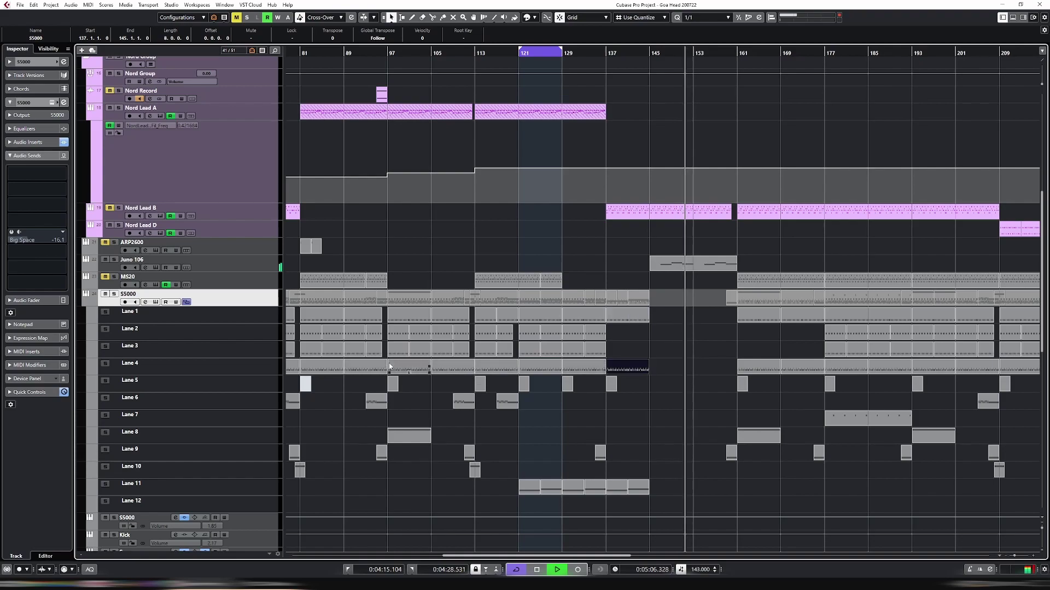
left_click(86, 304)
scroll(86, 303, "down", 5)
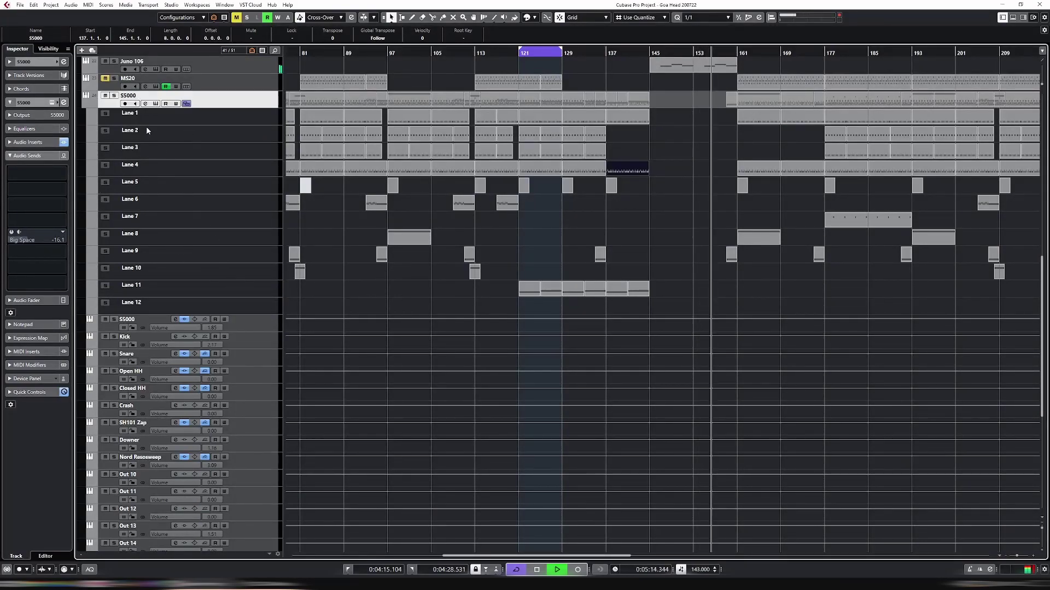
left_click(86, 105)
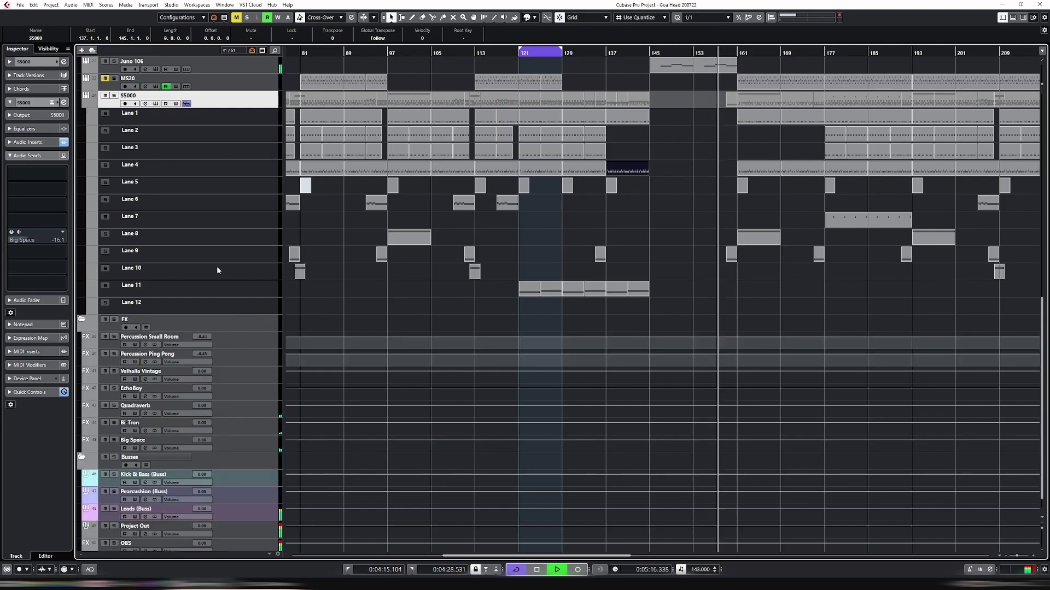
left_click(86, 105)
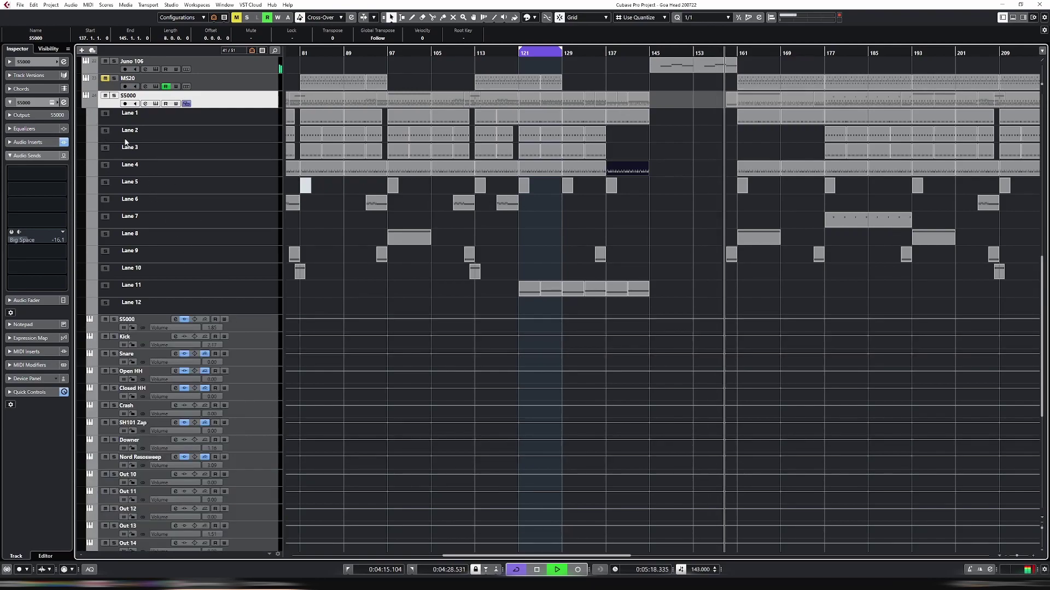
Set the playback loop to the Lane 11 part spanning bars 141 to 145
scroll(242, 303, "down", 3)
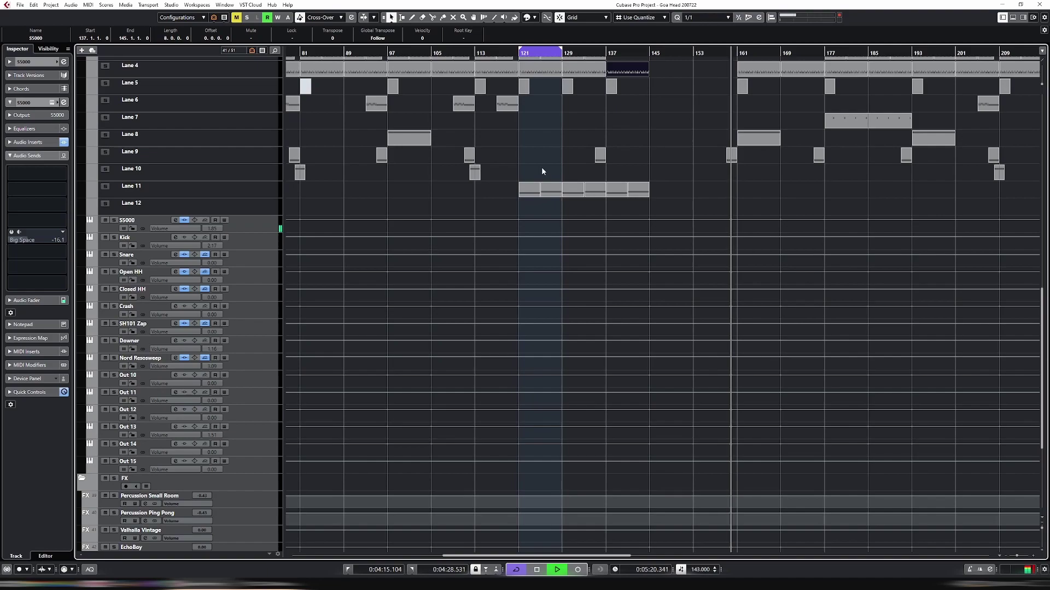
left_click(638, 191)
key("p")
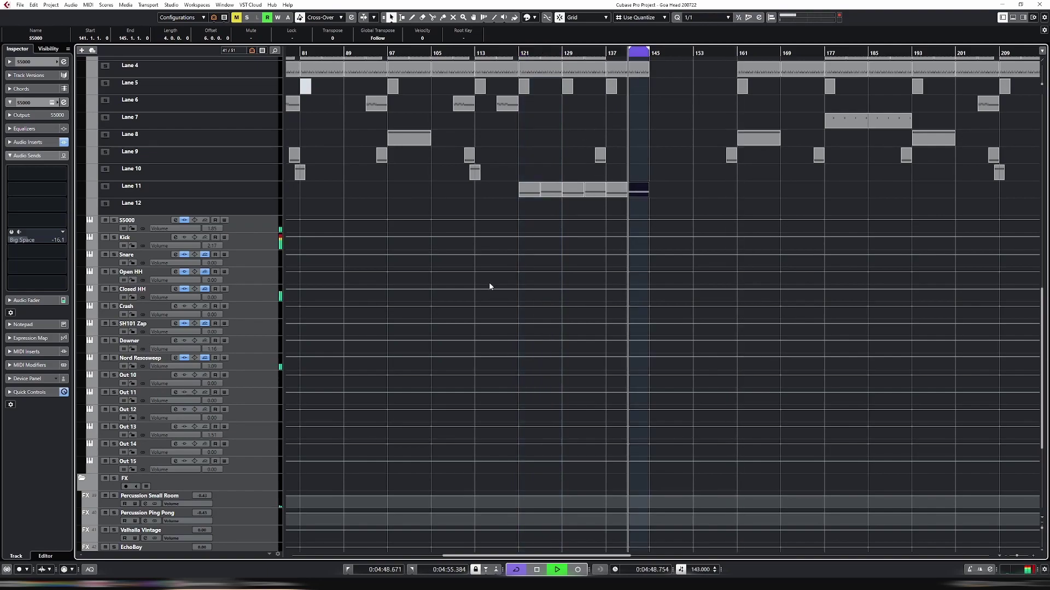
left_click(253, 300)
left_click(91, 299)
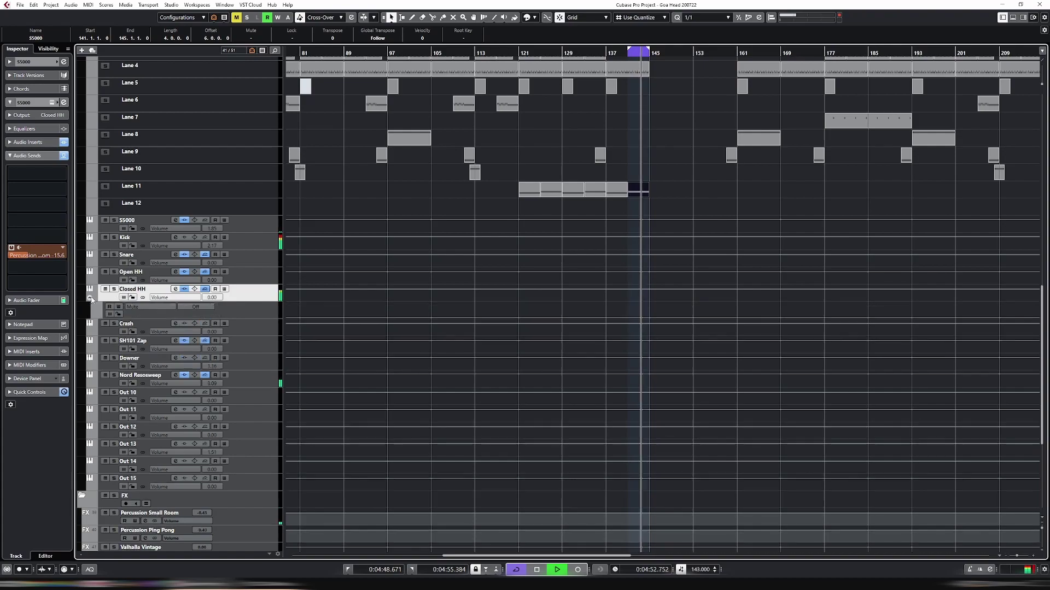
left_click(195, 311)
left_click(151, 307)
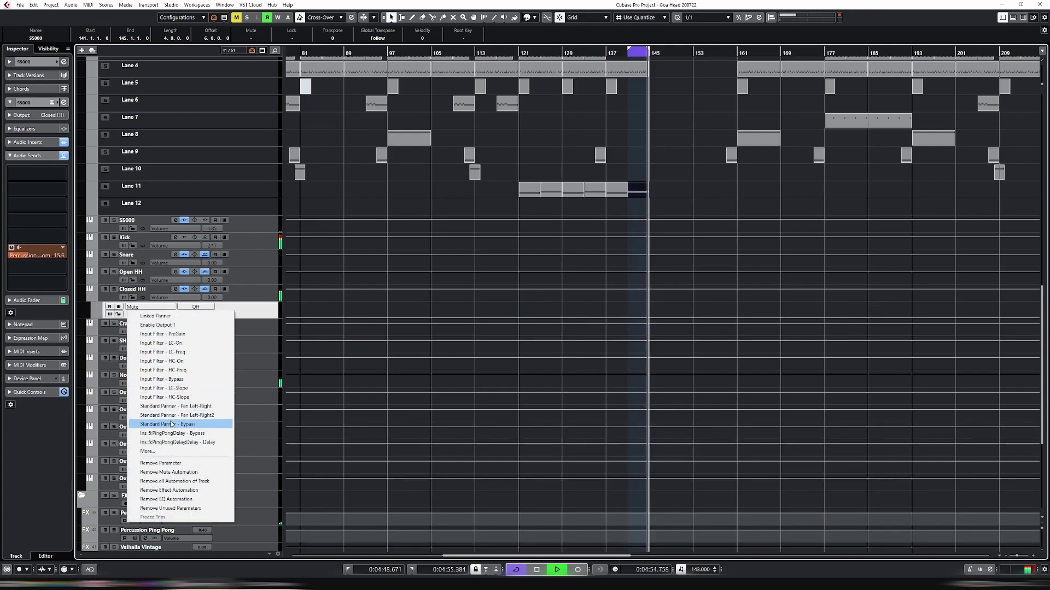
left_click(208, 452)
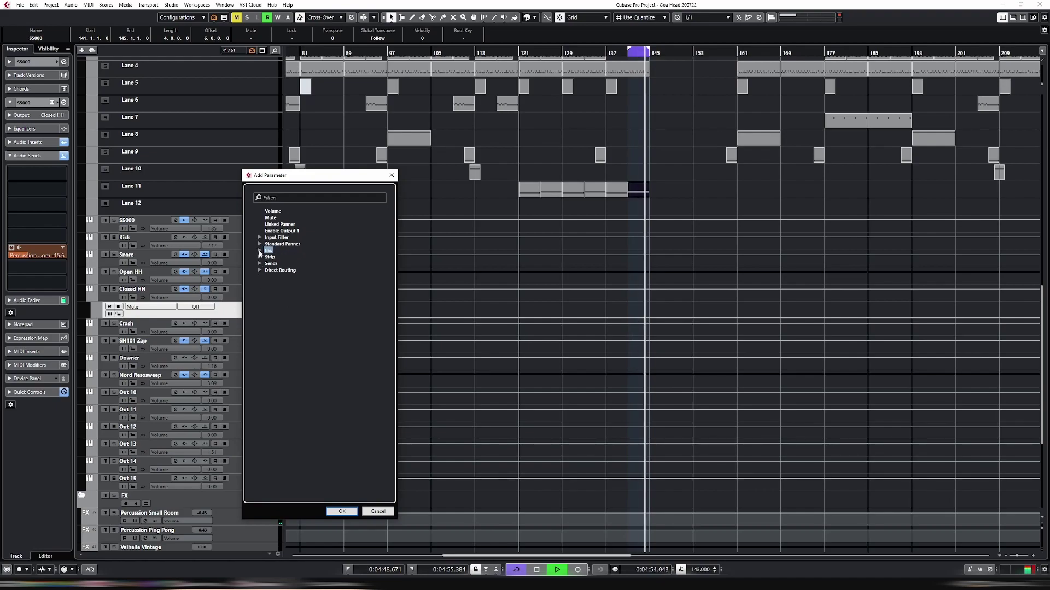
left_click(259, 270)
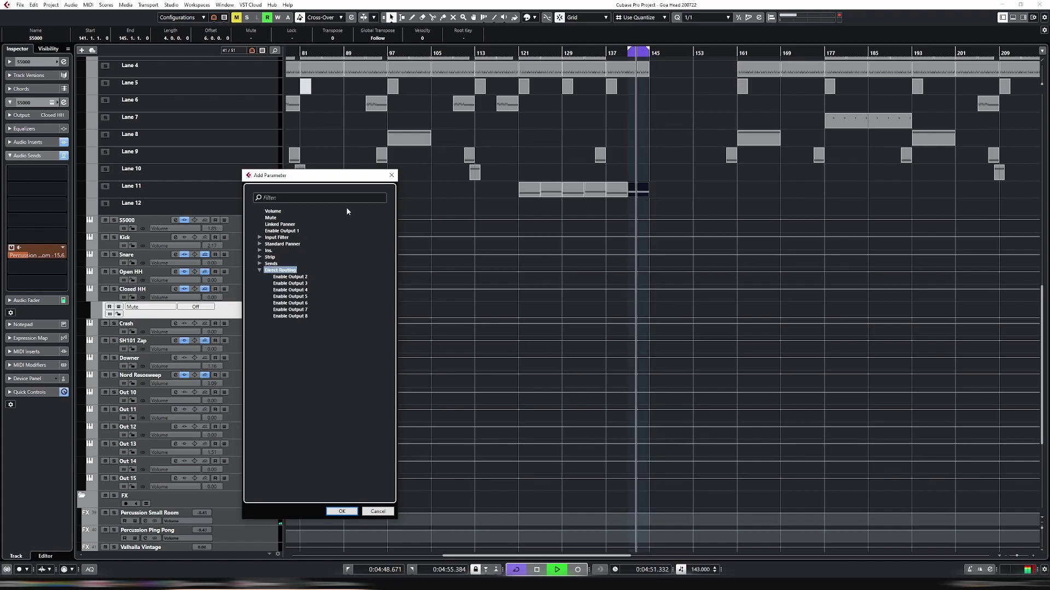
left_click(391, 177)
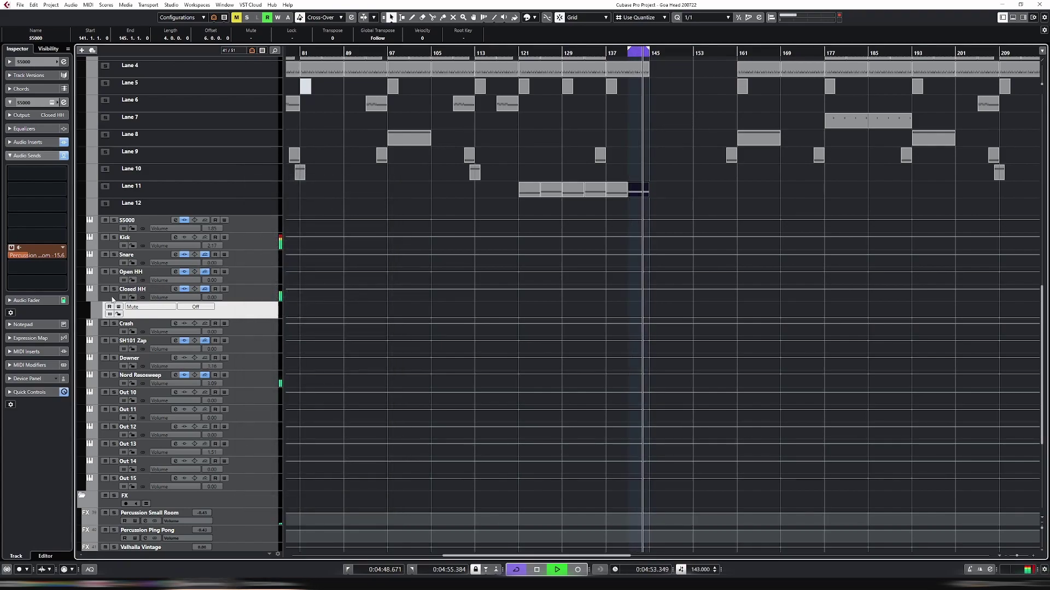
Reveal an automation lane under the main S5000 output channel and open its full list of automatable parameters
scroll(179, 288, "up", 10)
scroll(204, 304, "down", 8)
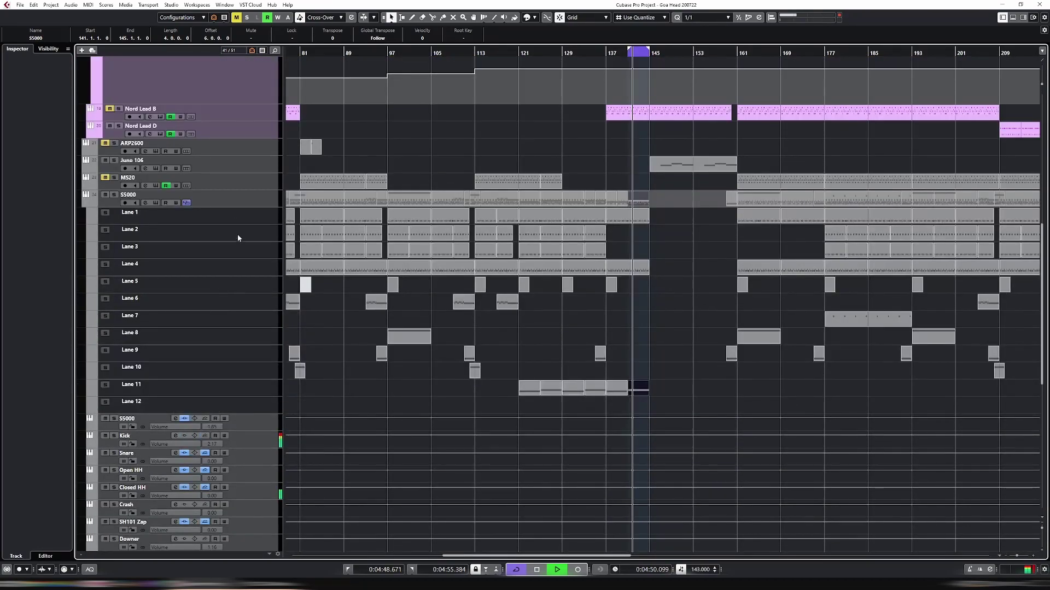
left_click(232, 203)
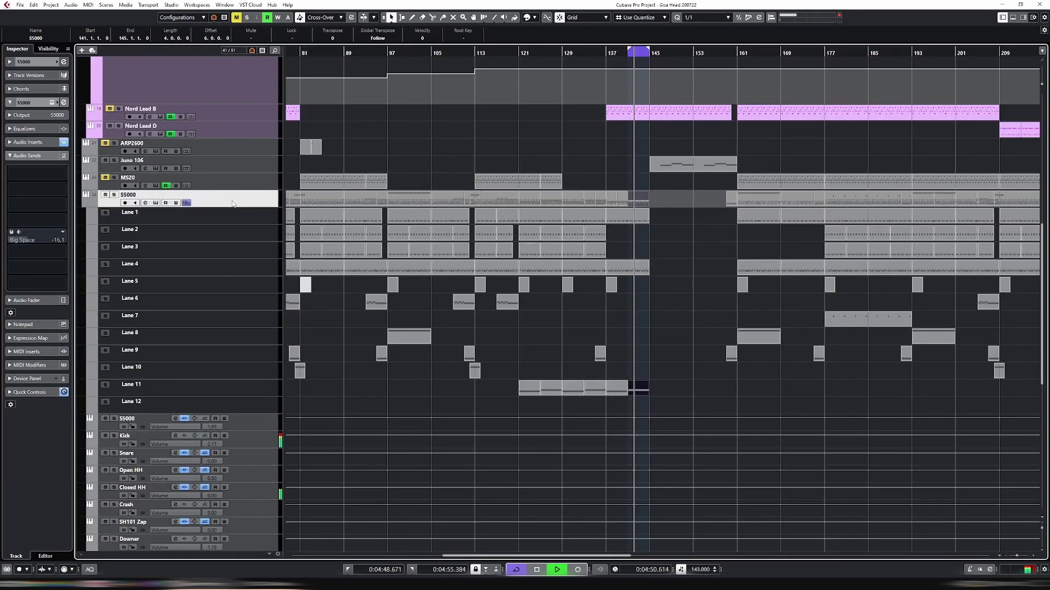
scroll(239, 258, "down", 3)
left_click(253, 323)
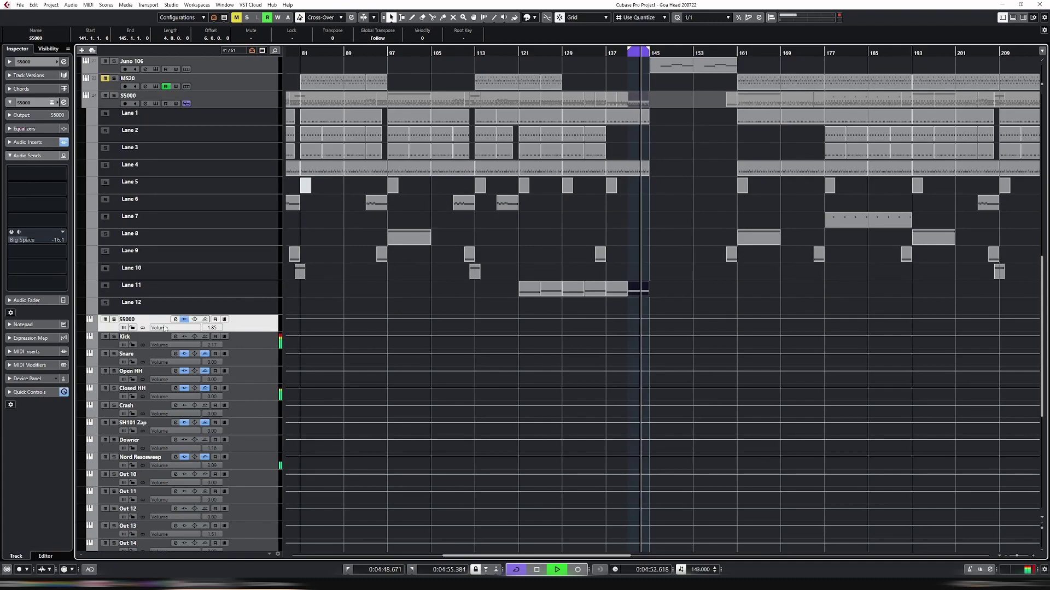
left_click(90, 329)
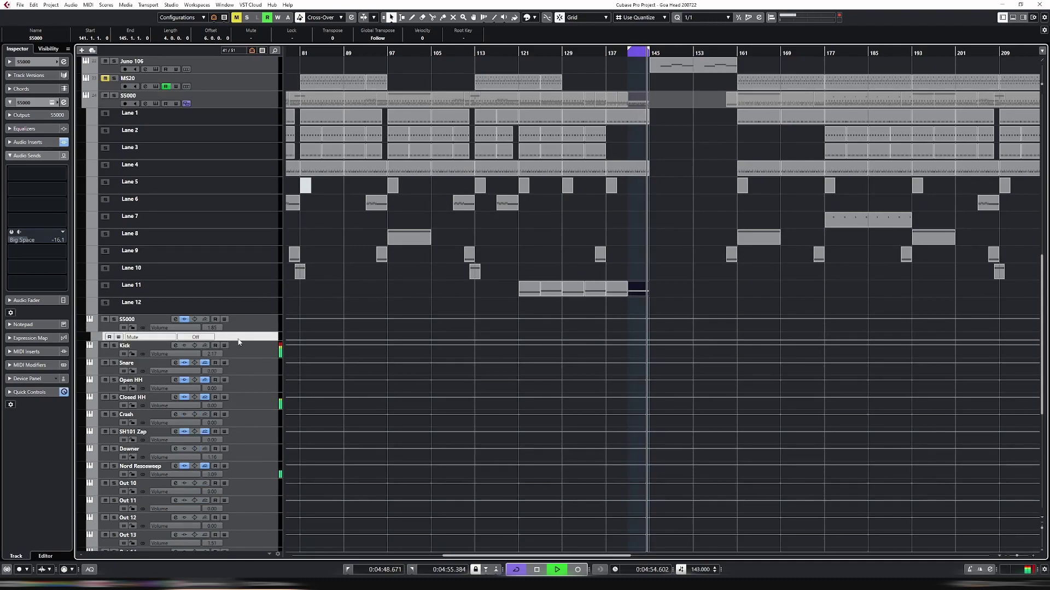
left_click(167, 343)
left_click(170, 482)
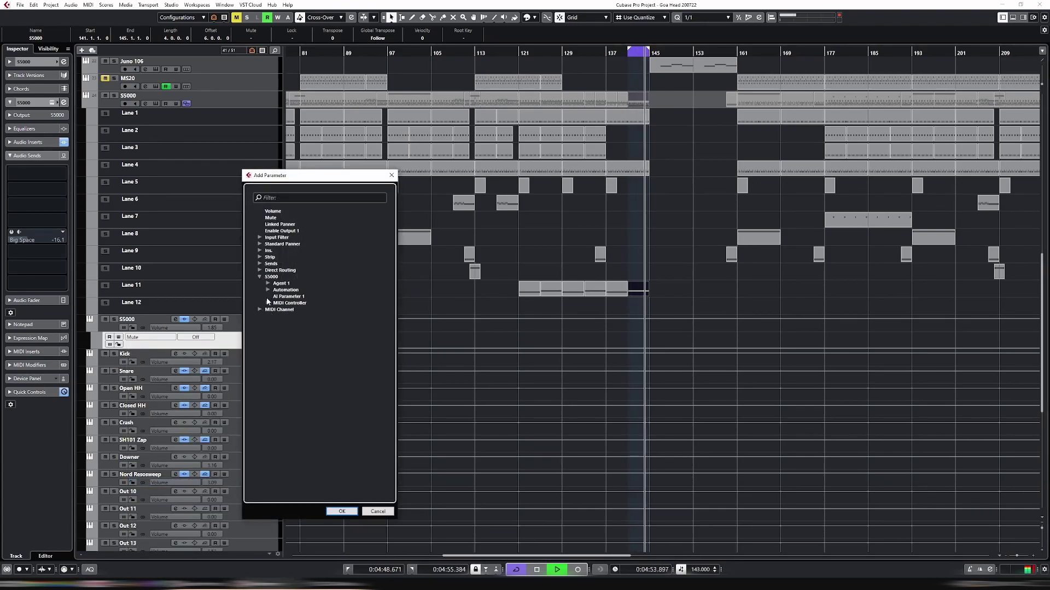
Assign the TR909 Closed HH Normal.wav Filter Cutoff parameter to the S5000 automation lane
left_click(268, 290)
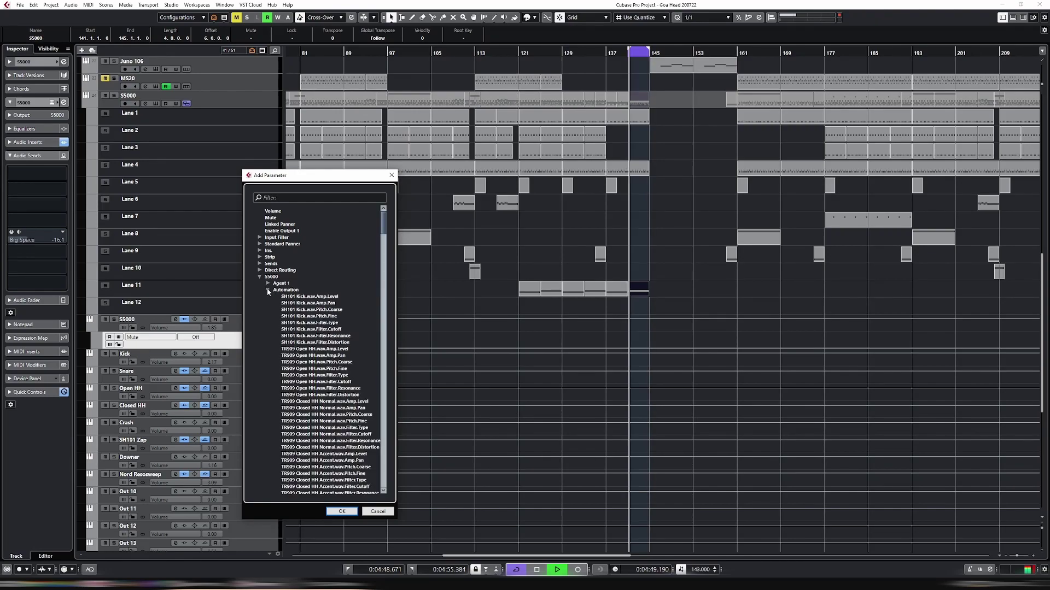
scroll(300, 276, "down", 9)
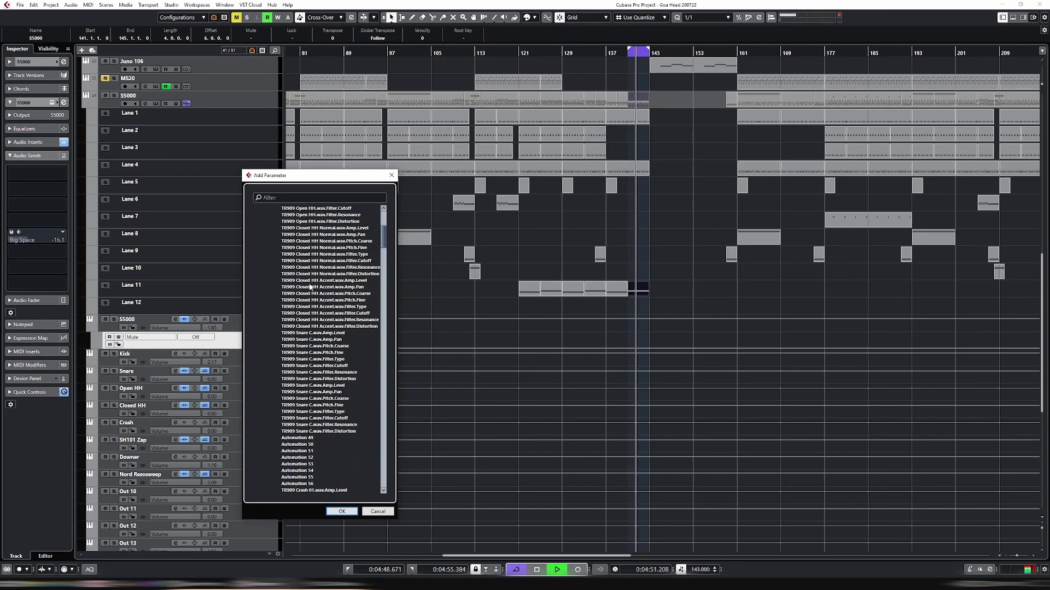
scroll(310, 287, "down", 20)
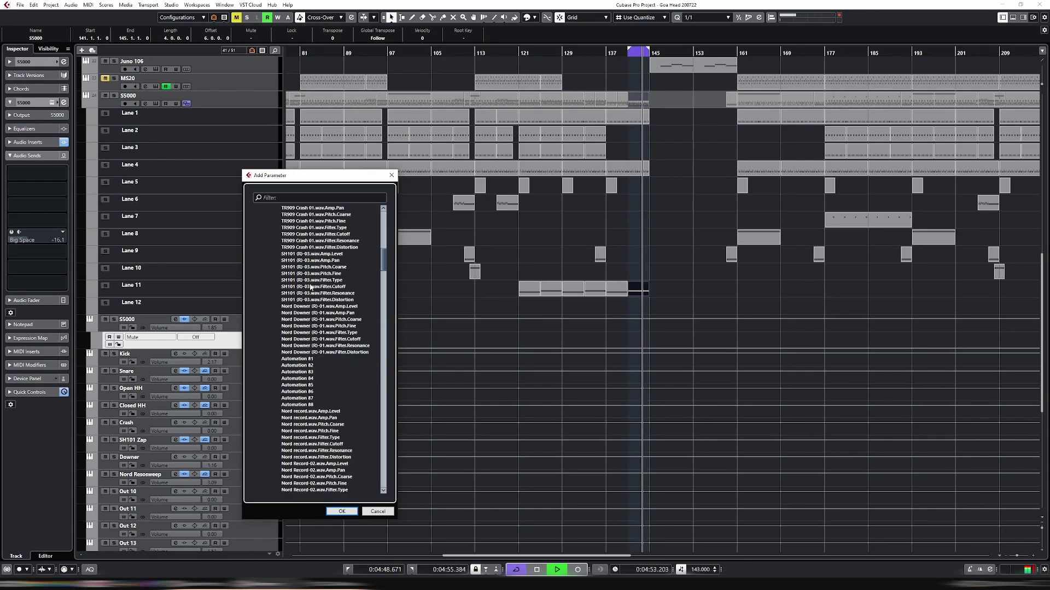
scroll(311, 289, "down", 6)
scroll(314, 290, "down", 18)
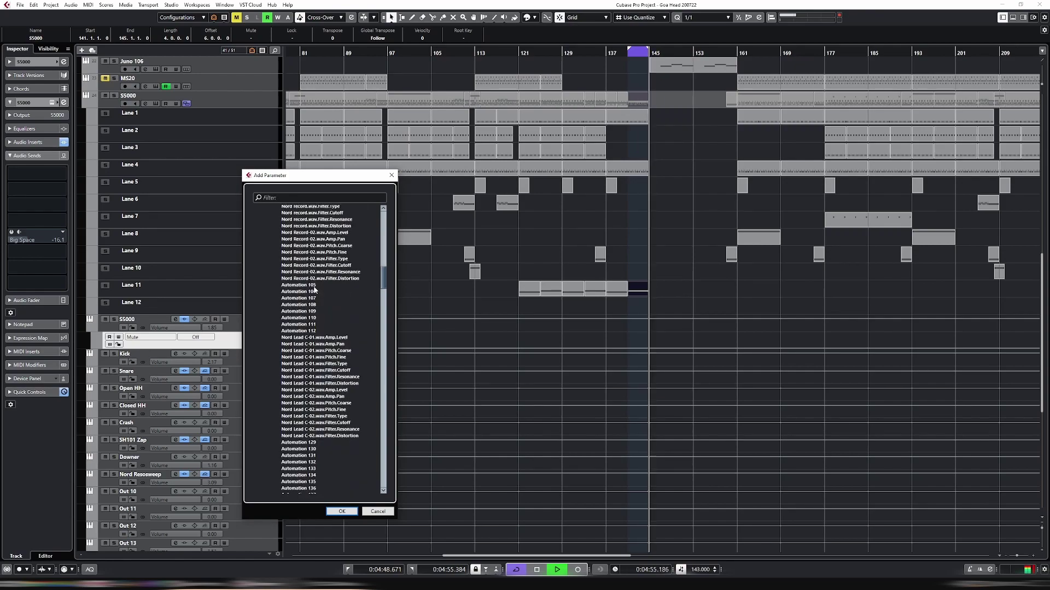
scroll(314, 290, "up", 19)
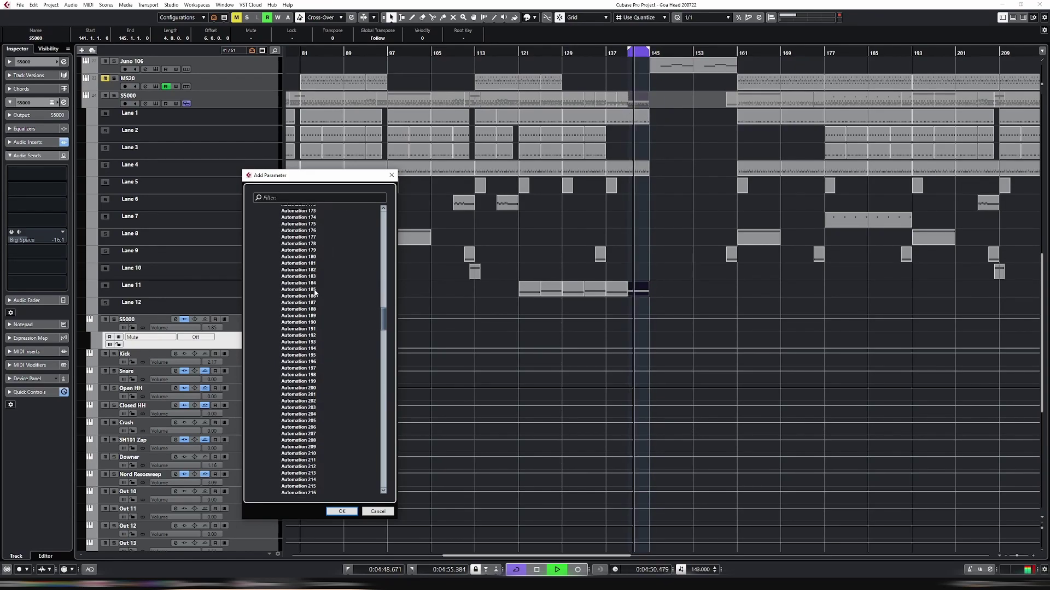
scroll(315, 293, "down", 3)
scroll(316, 292, "up", 12)
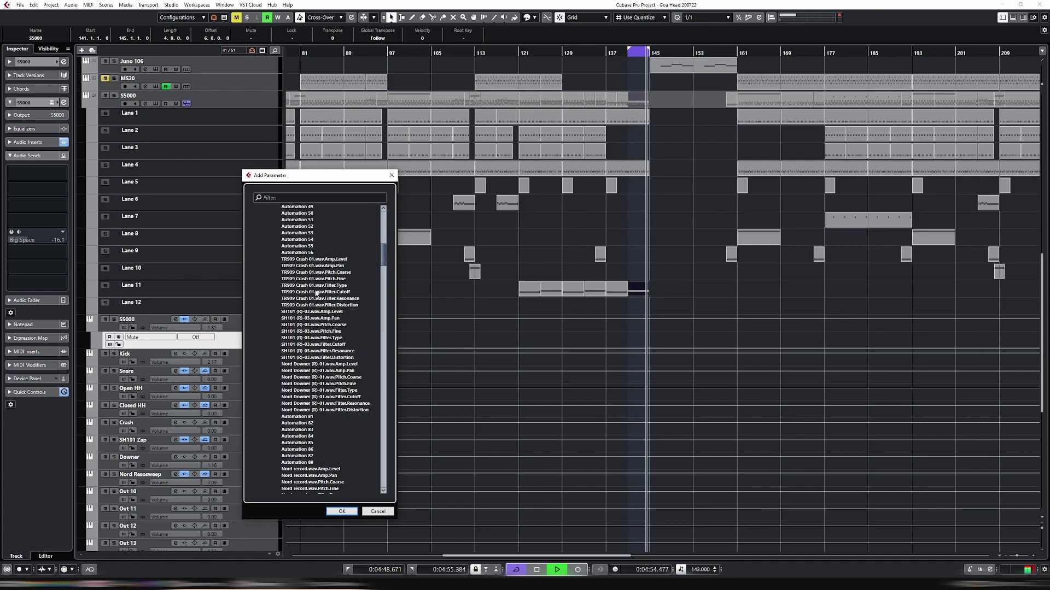
scroll(327, 299, "up", 12)
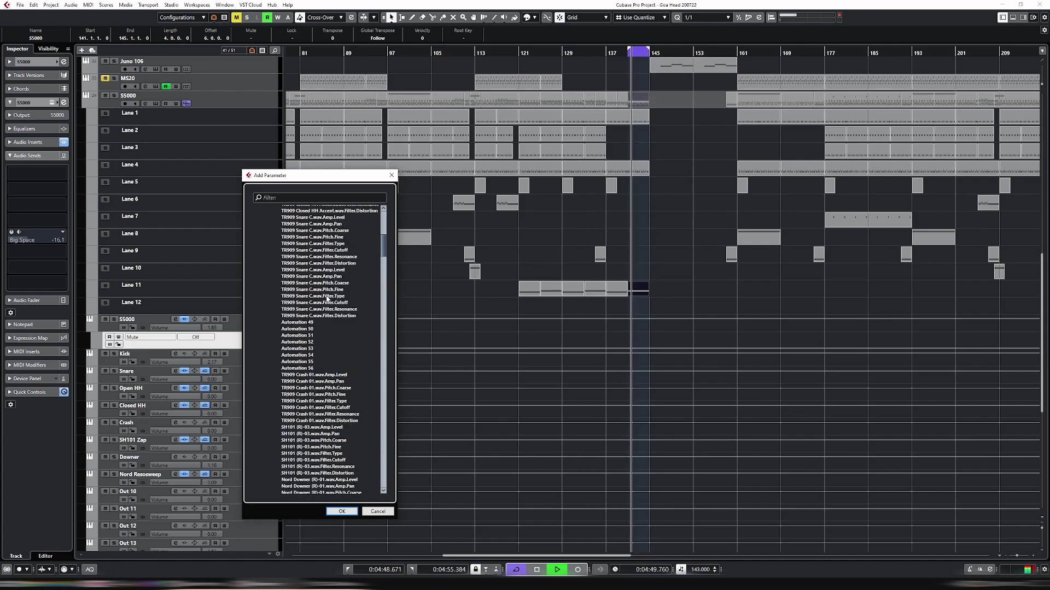
scroll(330, 299, "up", 3)
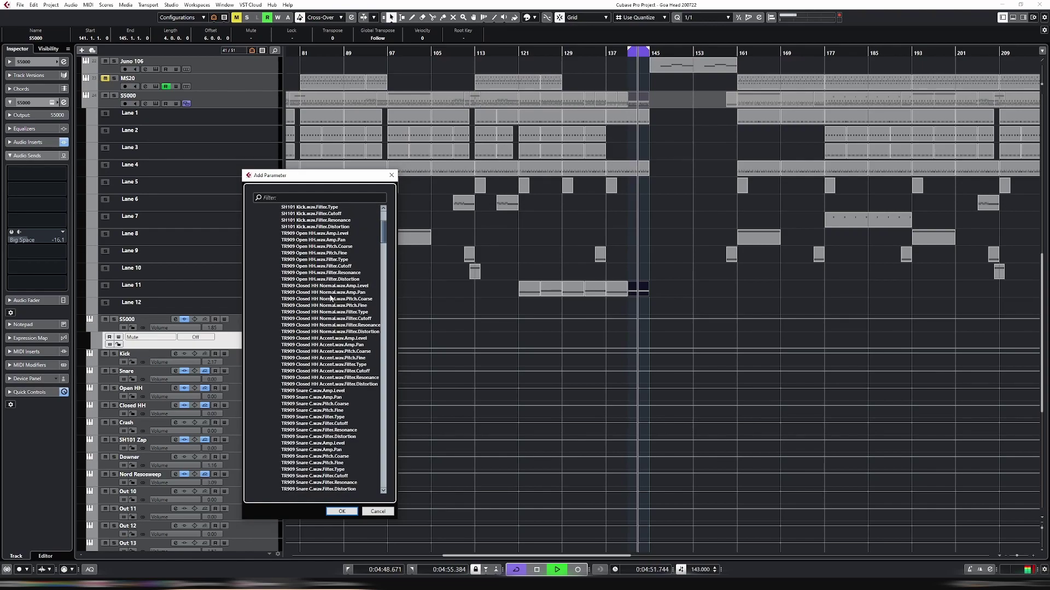
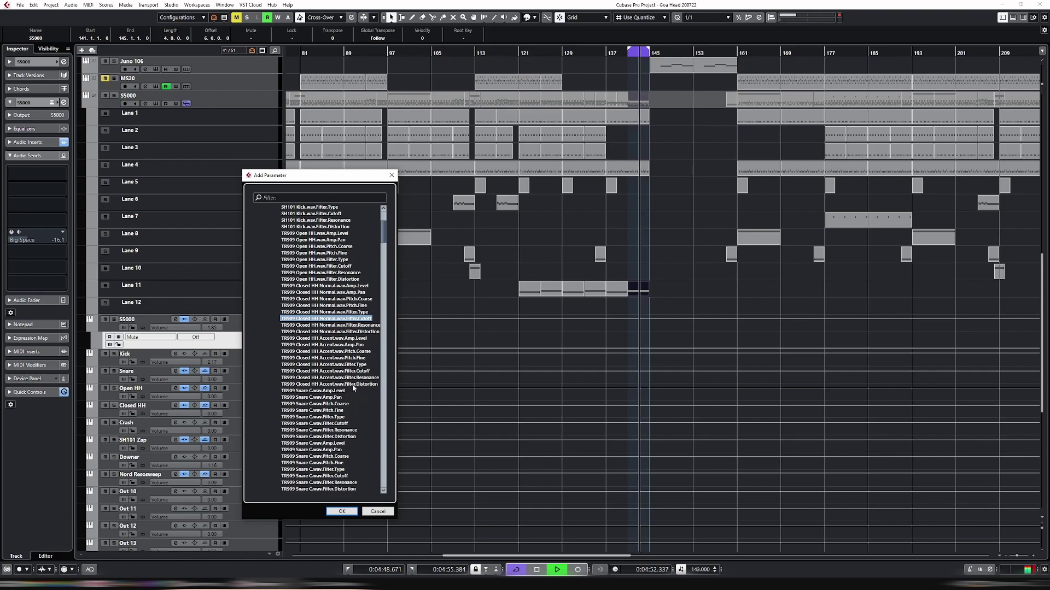
left_click(342, 512)
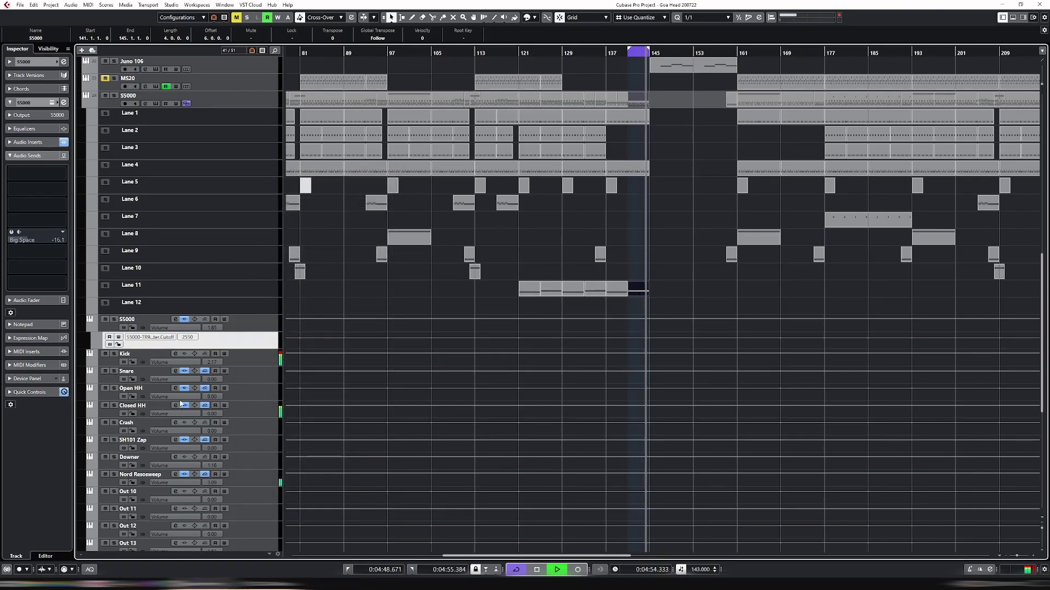
Add a second S5000 automation lane for the TR909 Closed HH Accent.wav Filter Cutoff, filtering the parameters by "cutoff", and make the lane taller
left_click(94, 348)
left_click(164, 355)
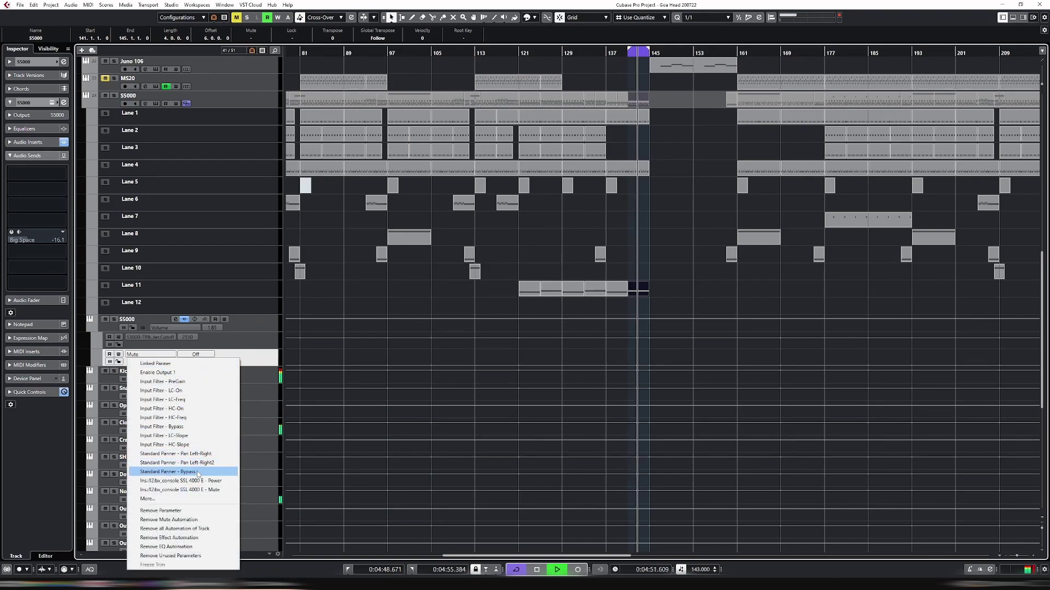
left_click(207, 499)
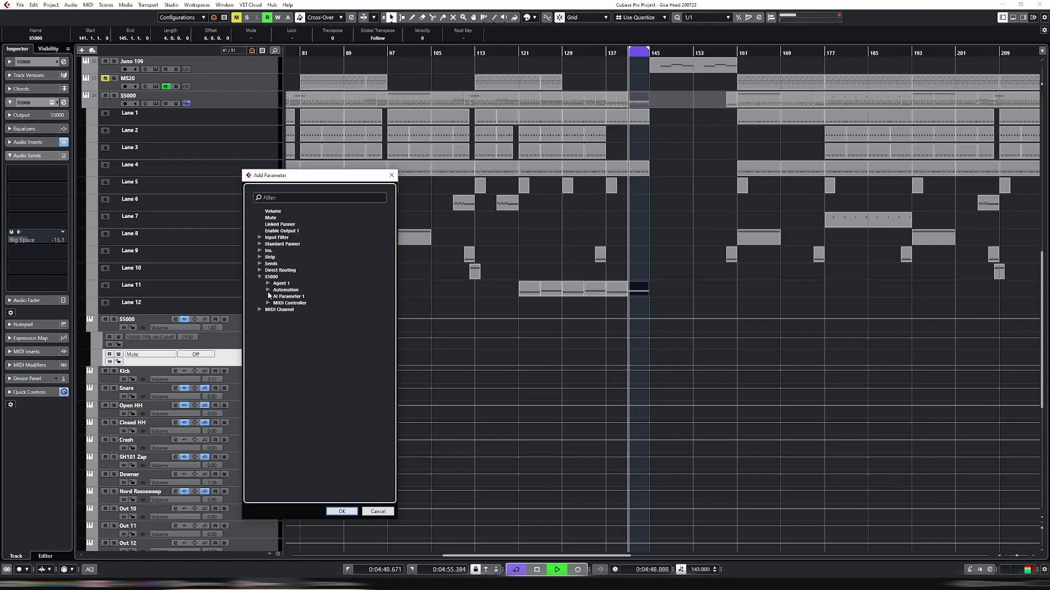
left_click(268, 290)
scroll(315, 326, "down", 10)
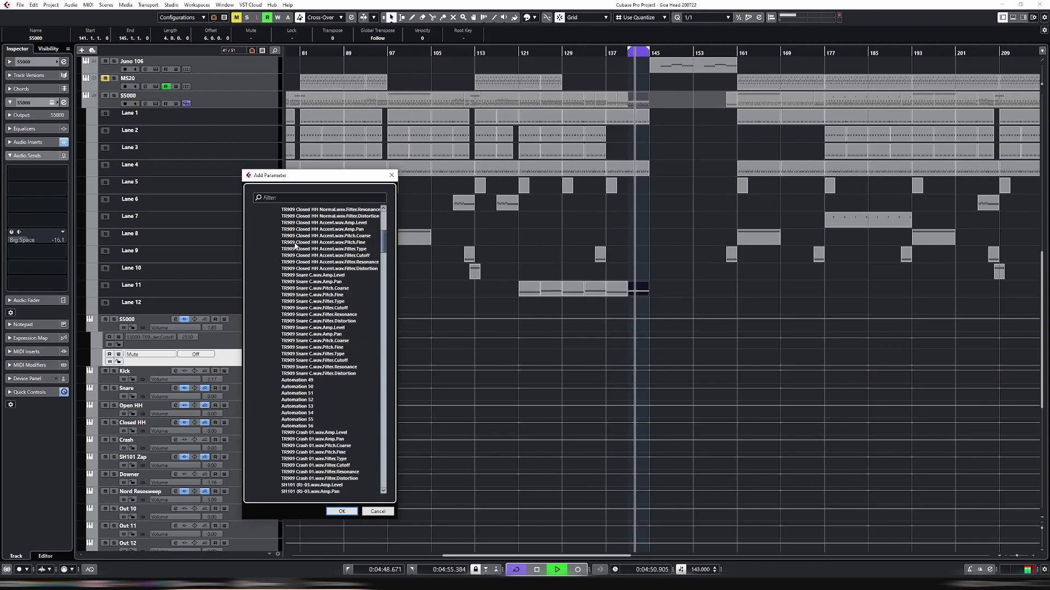
left_click(295, 197)
type("cutoff")
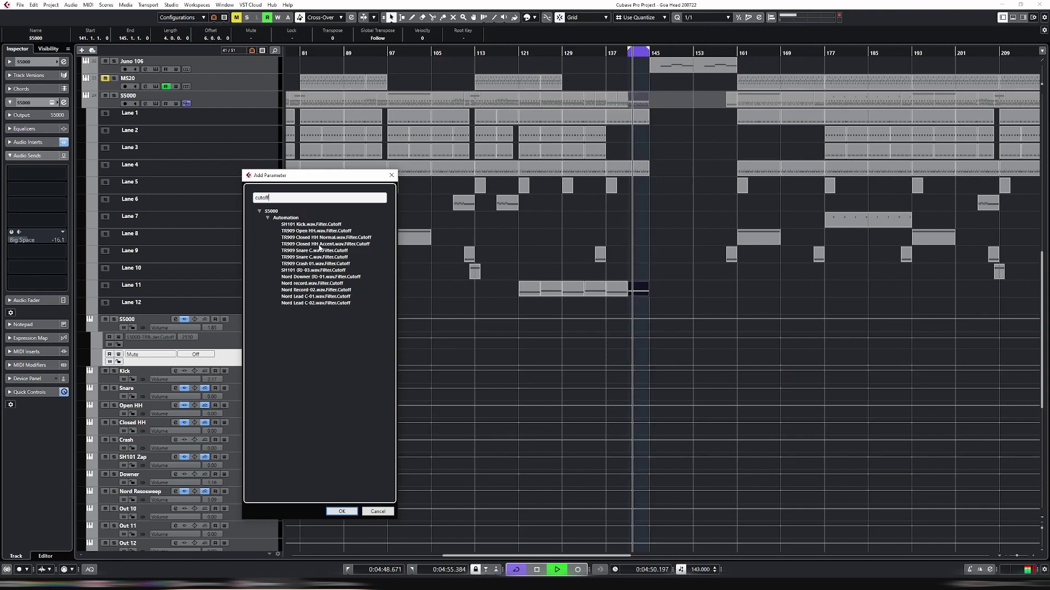
left_click(319, 244)
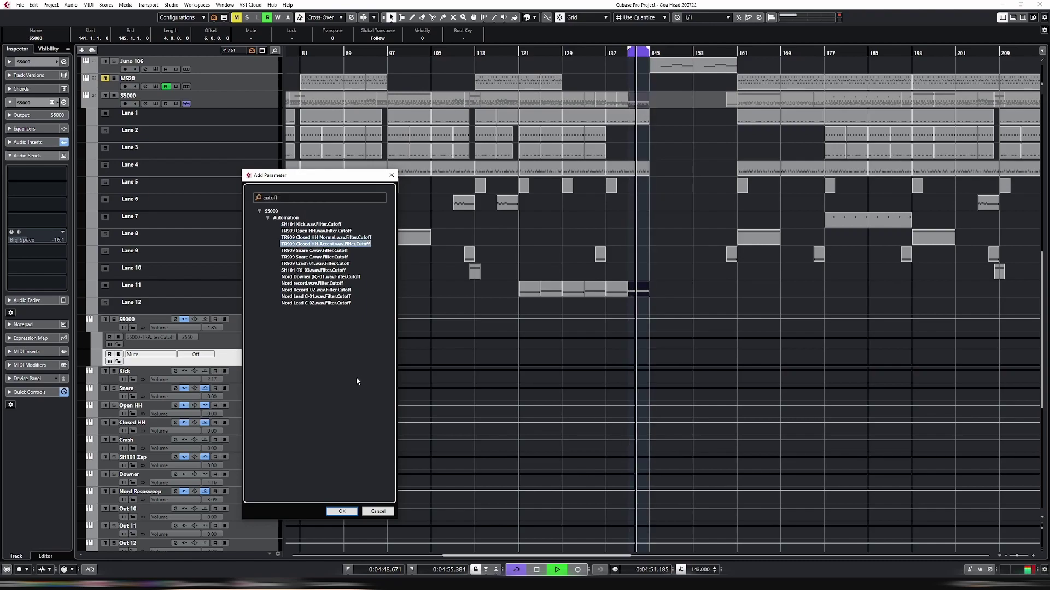
left_click(342, 512)
left_click_drag(247, 366, 247, 382)
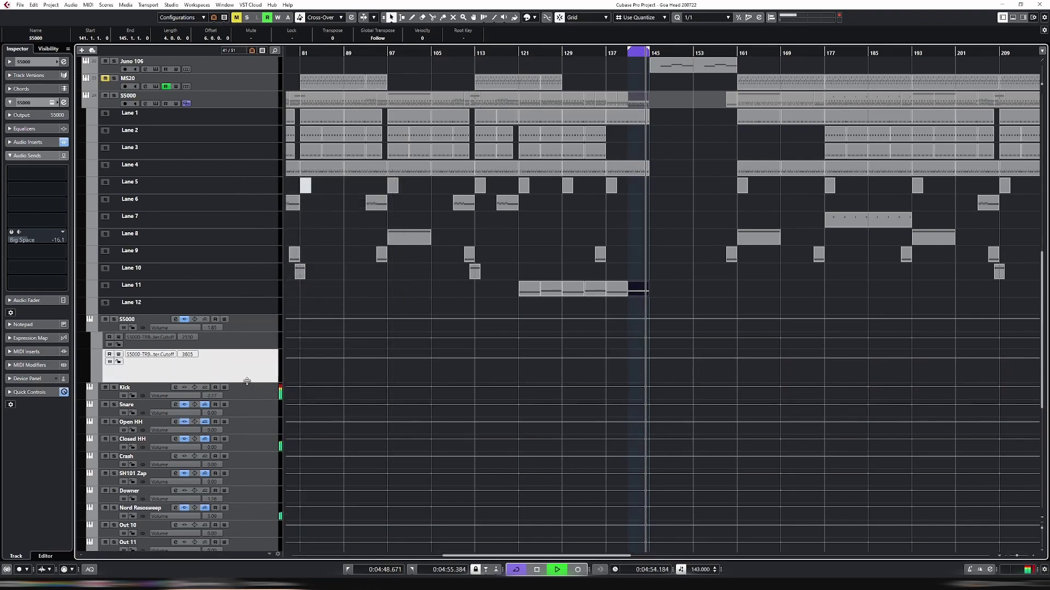
Draw falling cutoff ramps from bar 141 to bar 145 in both closed hi-hat lanes, ending at 10 in the Normal lane
key("Up")
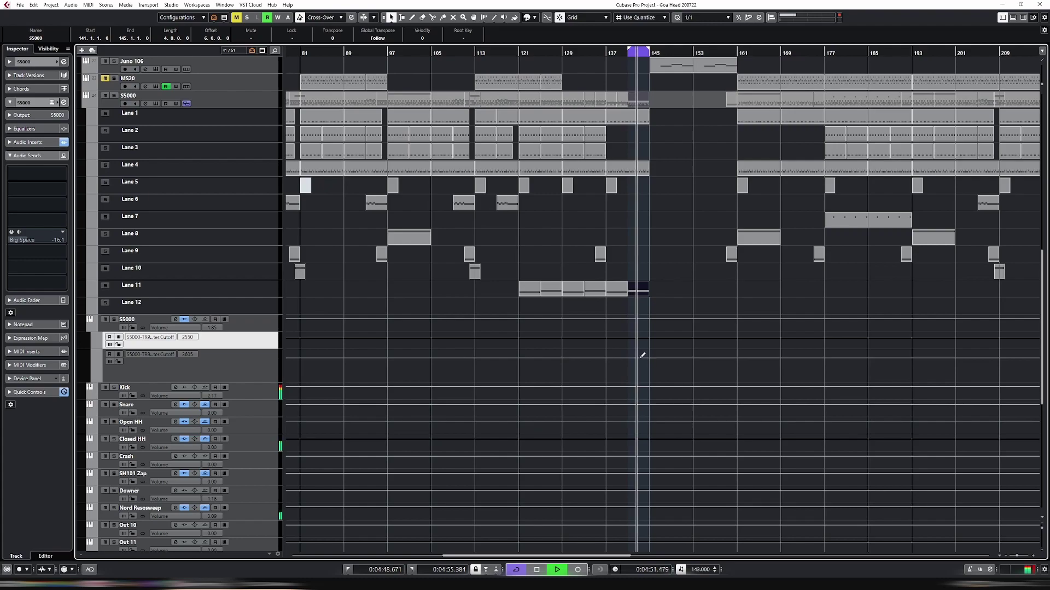
mouse_move(641, 355)
left_mouse_down()
mouse_move(627, 360)
mouse_move(651, 376)
left_mouse_up()
left_click_drag(634, 339, 651, 346)
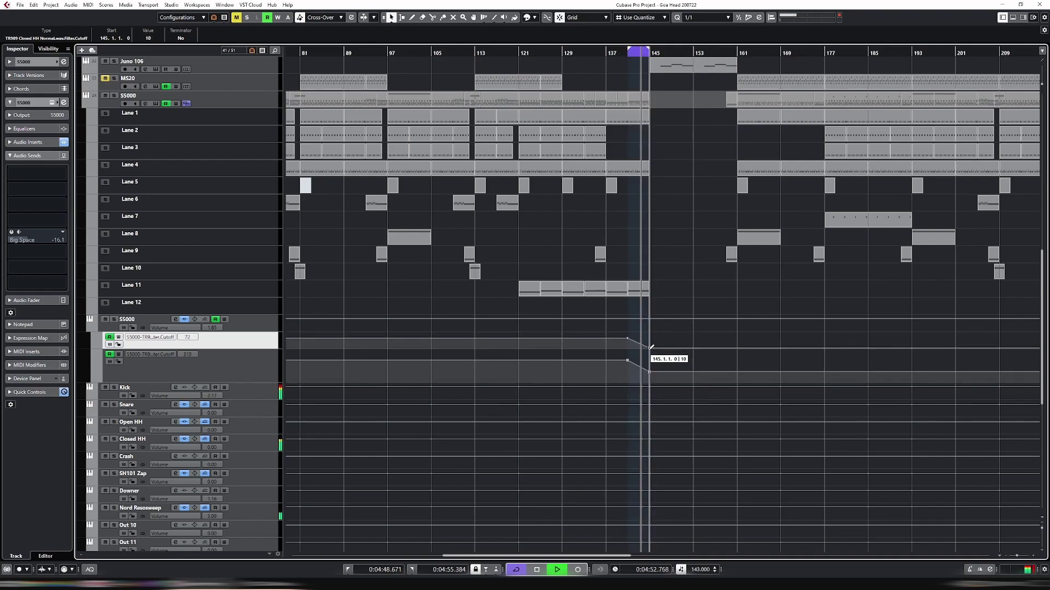
left_click(637, 289)
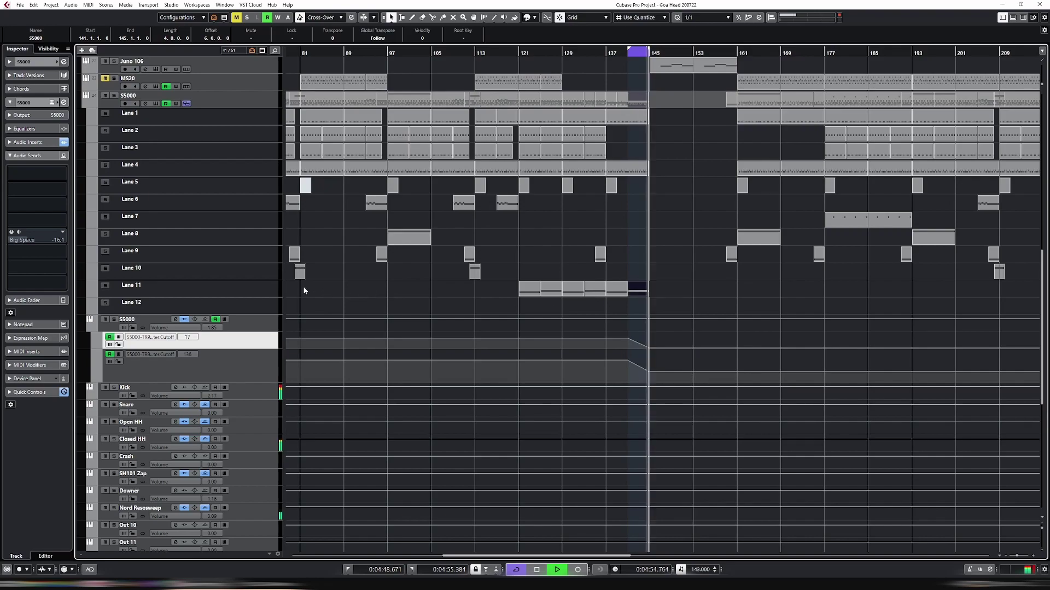
Check the hi-hat filter in the S5000 instrument and raise the bar 145 cutoff points to 22000 for Normal and 13864 for Accent
left_click(145, 103)
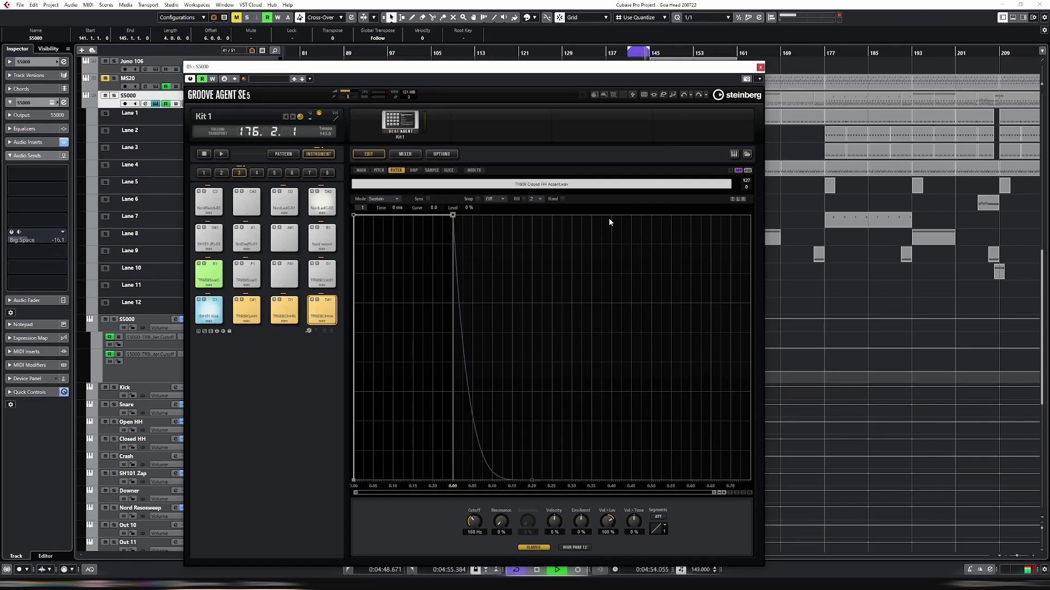
key("ctrl+w")
left_click_drag(651, 345, 650, 333)
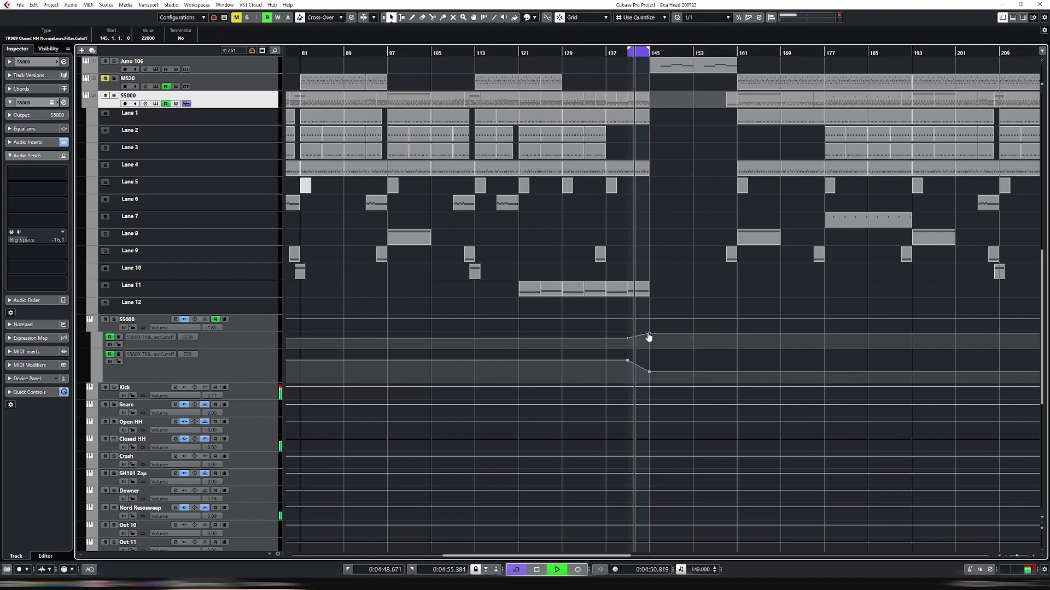
left_click(384, 348)
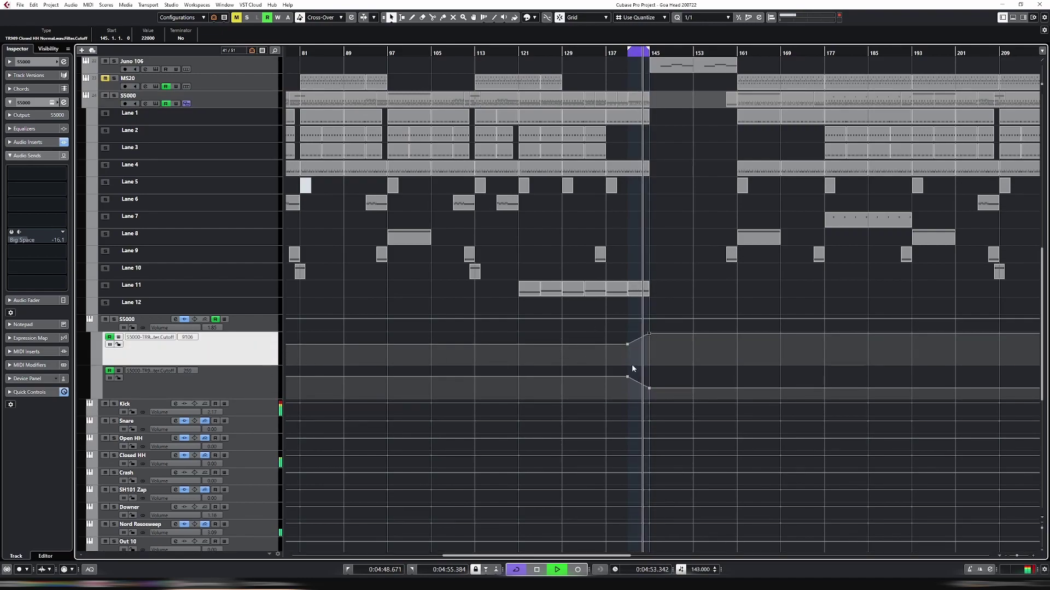
left_click_drag(649, 388, 649, 369)
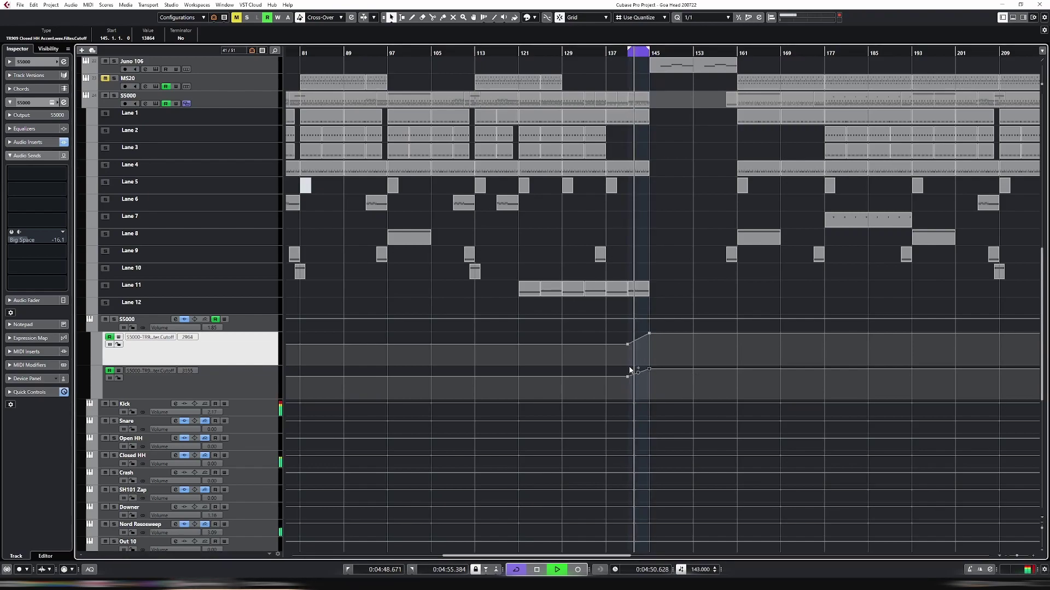
Change the closed hi-hat filter type to LP12 in the S5000 instrument
key("Return")
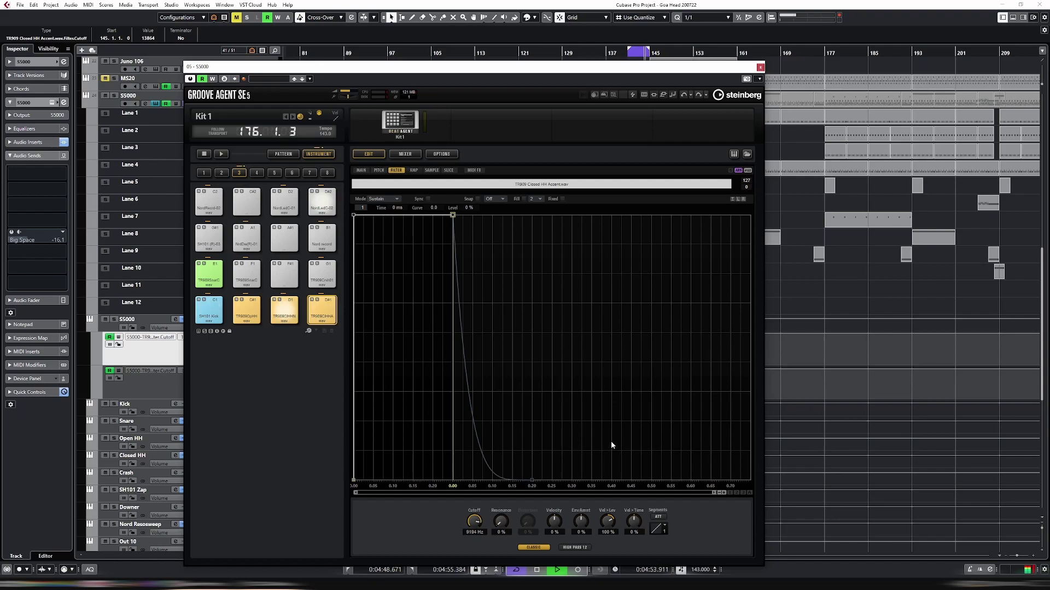
left_click(581, 548)
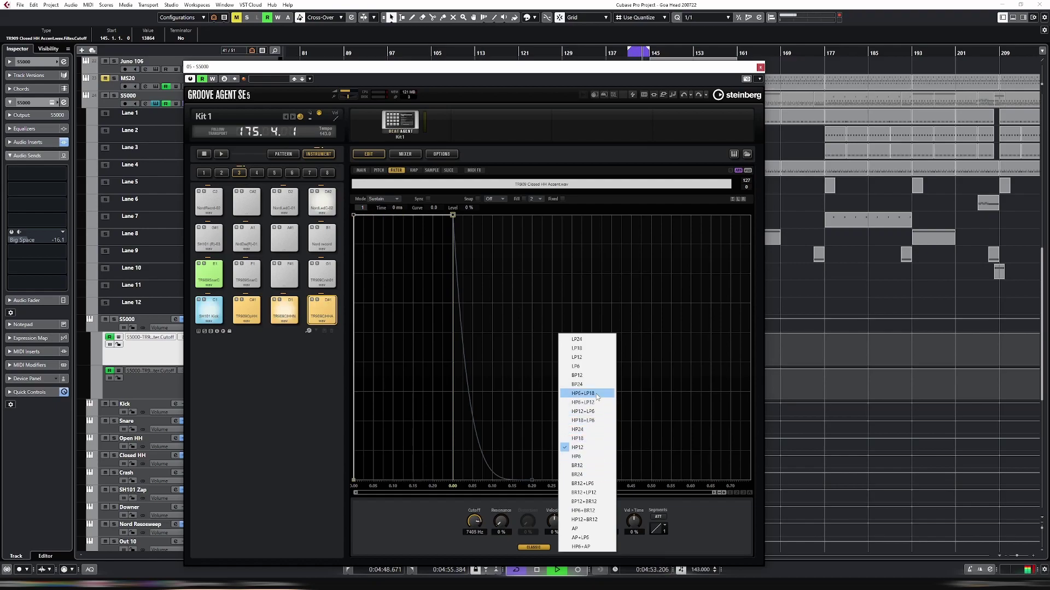
left_click(593, 358)
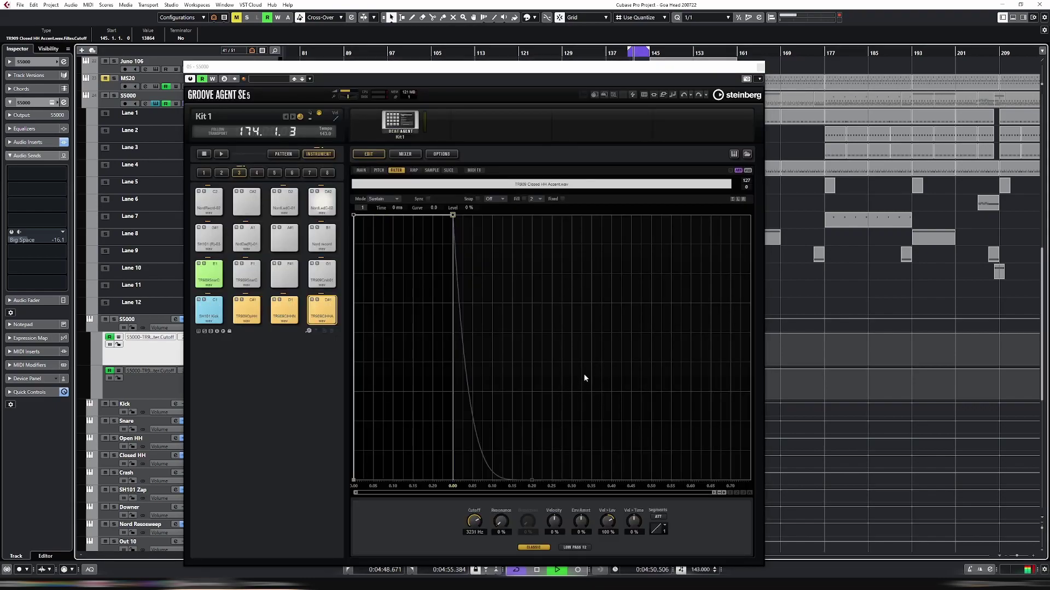
key("Escape")
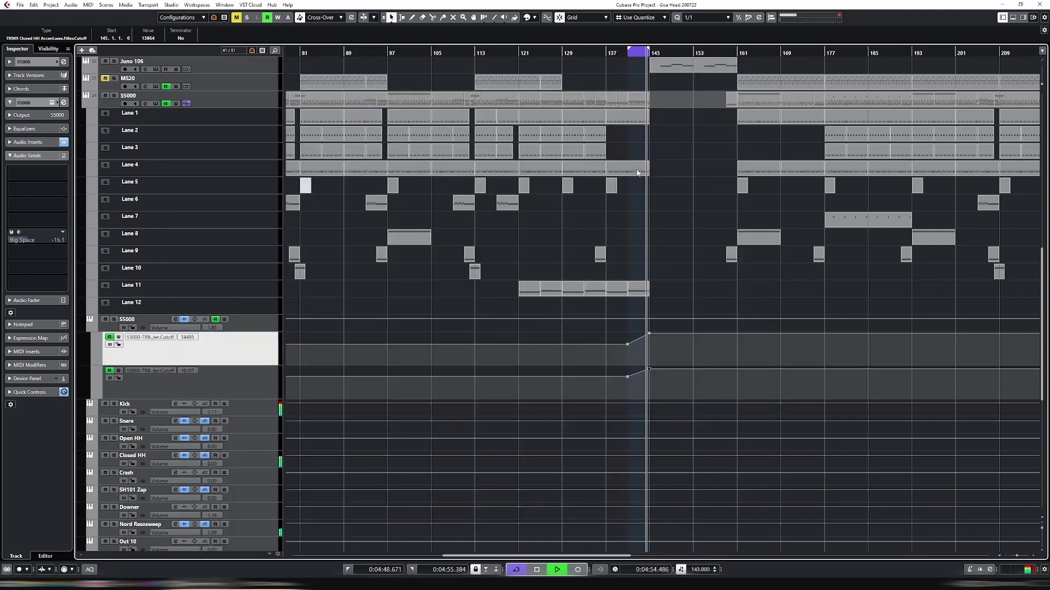
Try removing the closed hi-hat cutoff automation from the S5000 track, and undo the removal
right_click(241, 355)
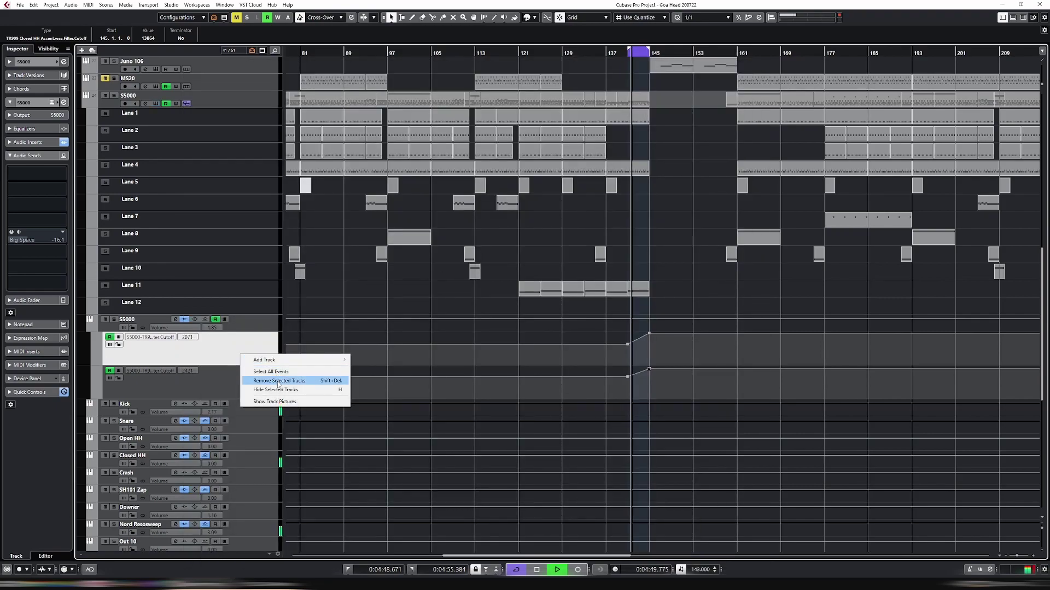
left_click(254, 354)
right_click(257, 353)
left_click(279, 380)
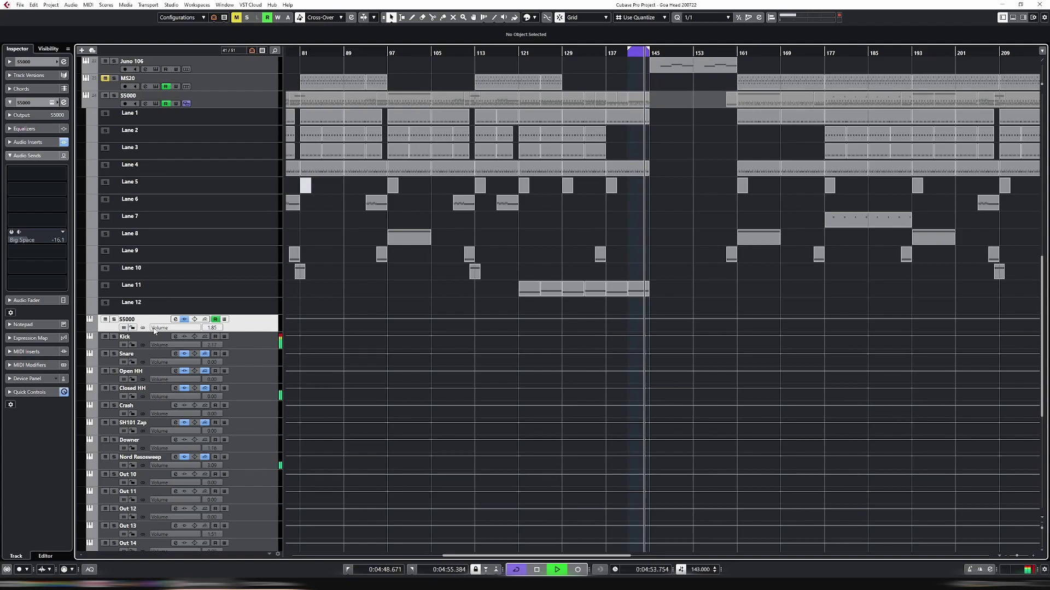
key("ctrl+z")
left_click(242, 342)
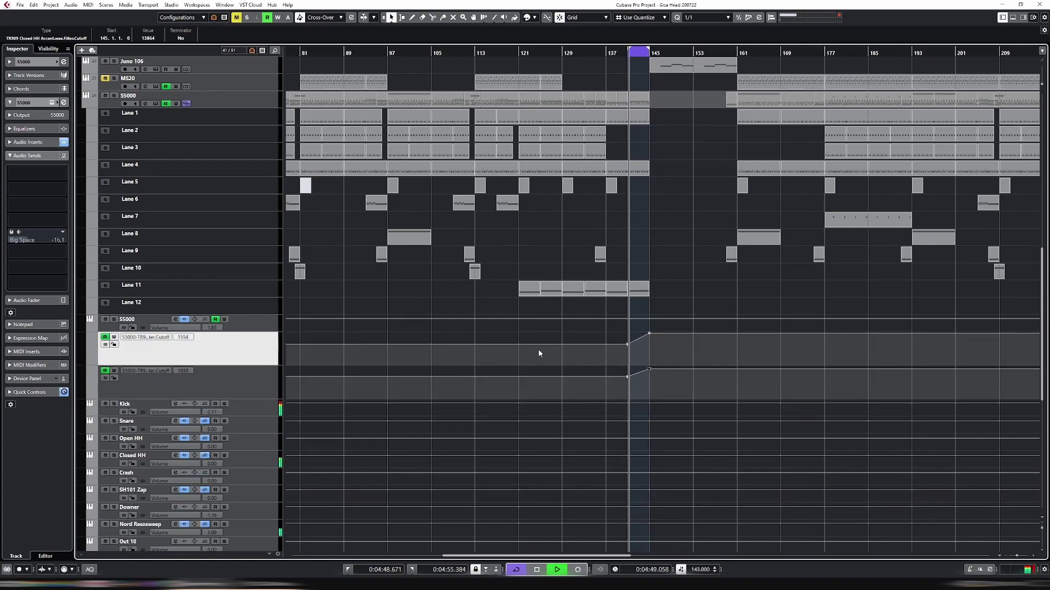
Set the closed hi-hat filter type to LP24 in the S5000 instrument
key("ctrl+e")
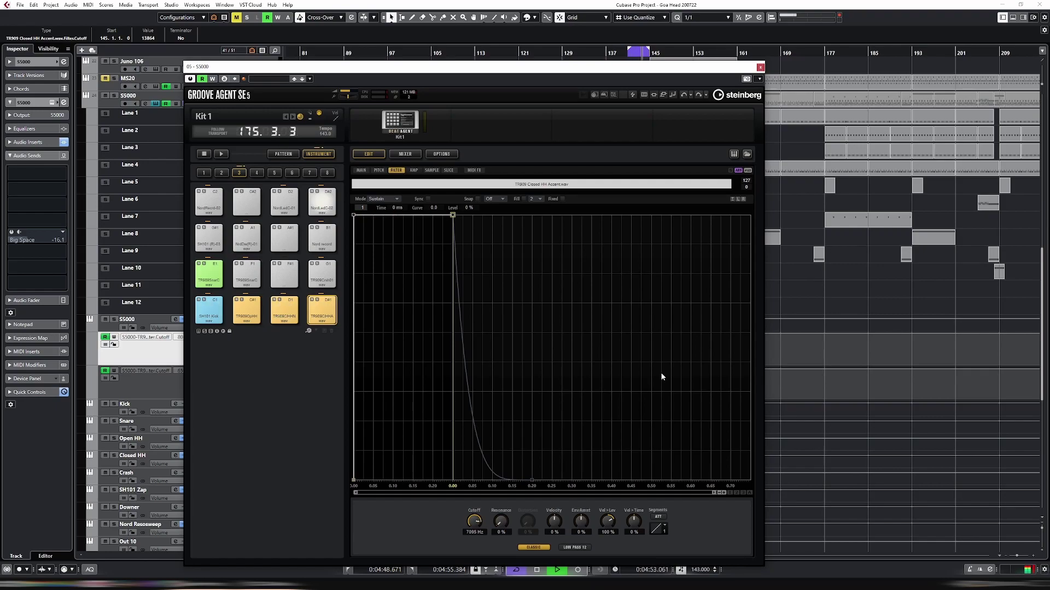
left_click(575, 547)
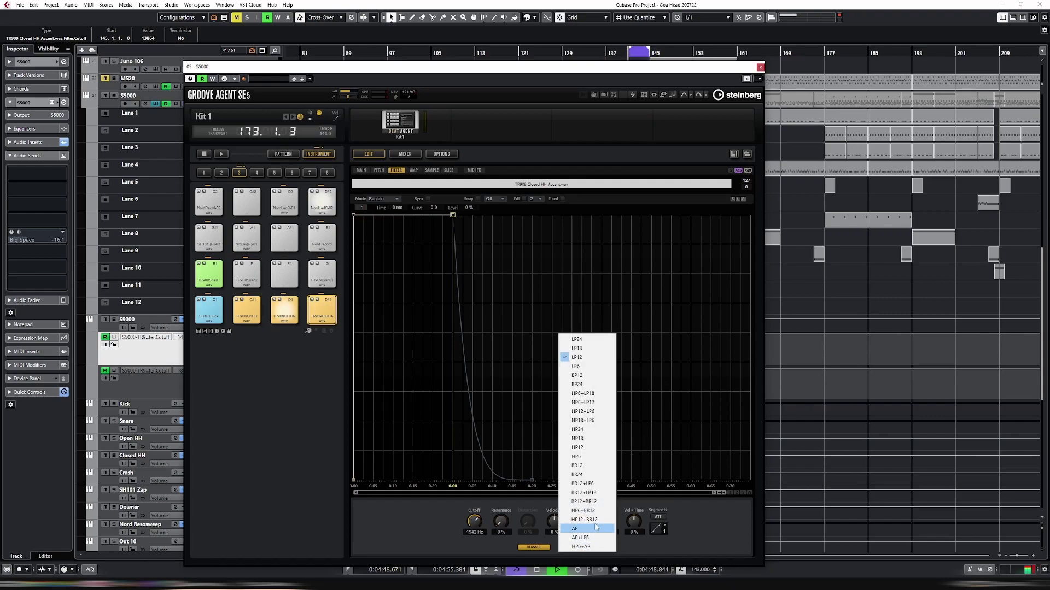
left_click(598, 340)
key("ctrl+e")
Reshape both hi-hat cutoff curves to fall from maximum at bar 141 to minimum at bar 145, rising by bar 153 to 22000 (Normal) and 423 (Accent)
left_click_drag(649, 339, 693, 382)
left_click(695, 394)
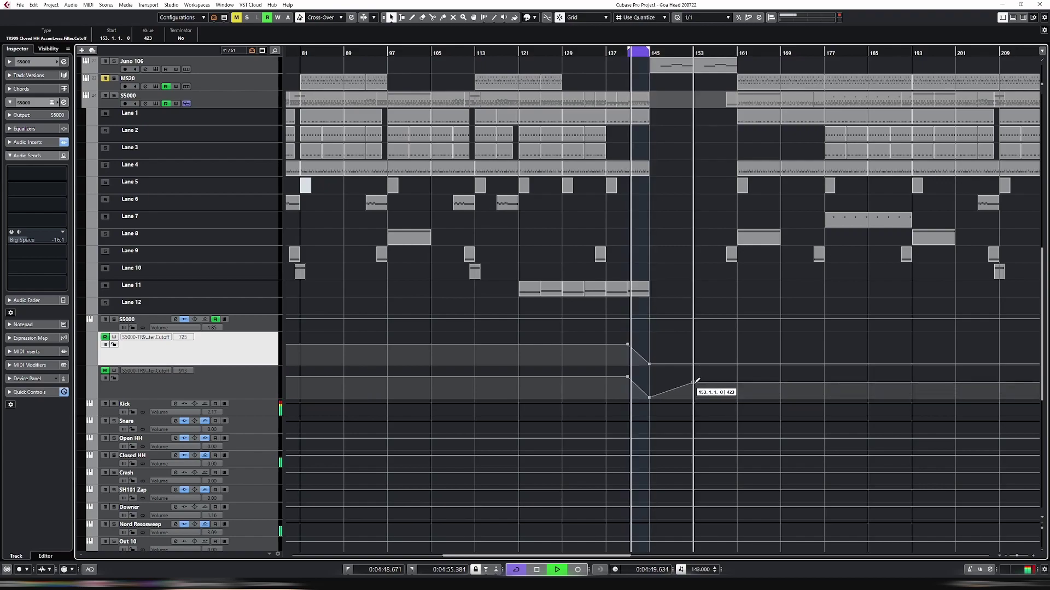
left_click(627, 378)
left_click_drag(628, 378, 626, 333)
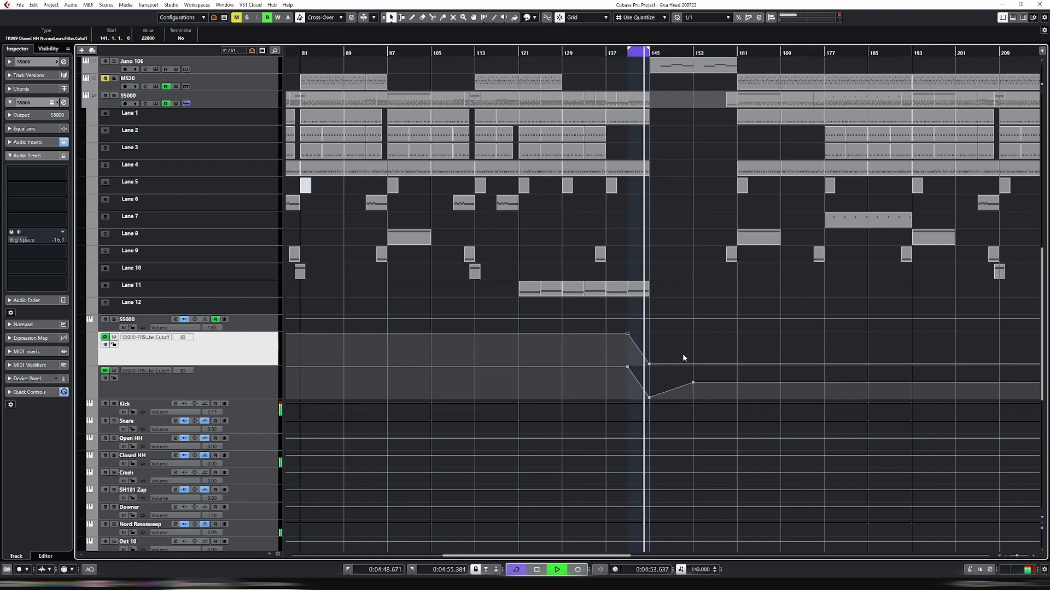
left_click_drag(693, 364, 695, 326)
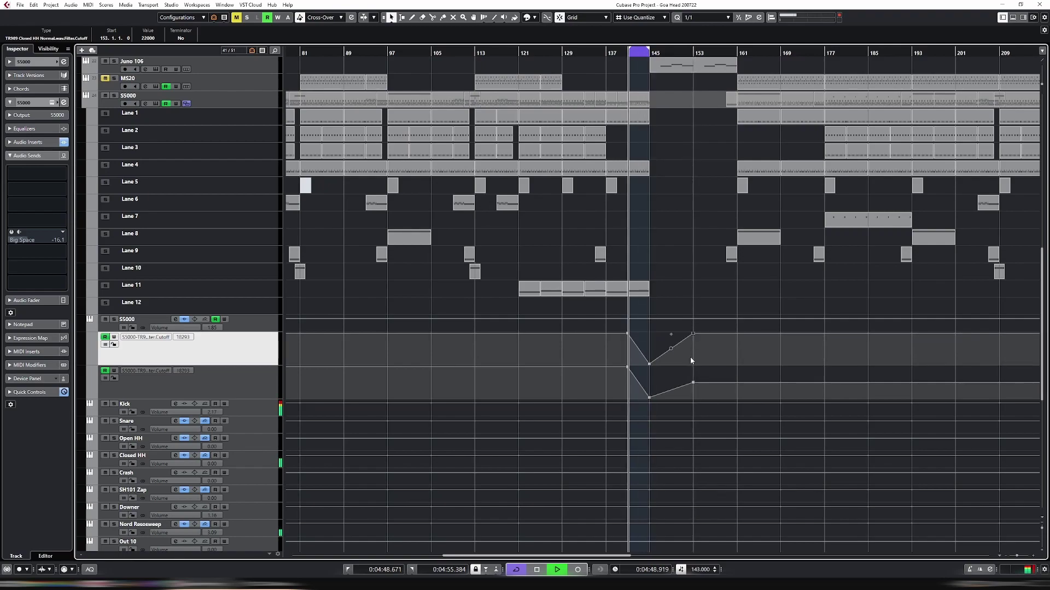
Raise the closed hi-hat Accent cutoff point at bar 153 to 22000
left_click_drag(693, 382, 695, 367)
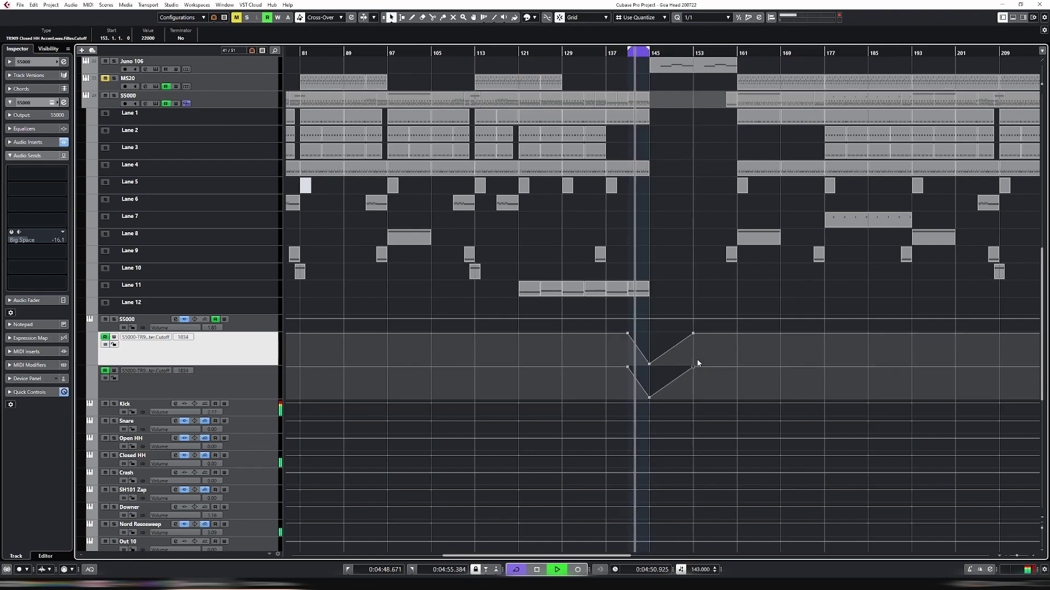
key("h")
key("h")
key("h")
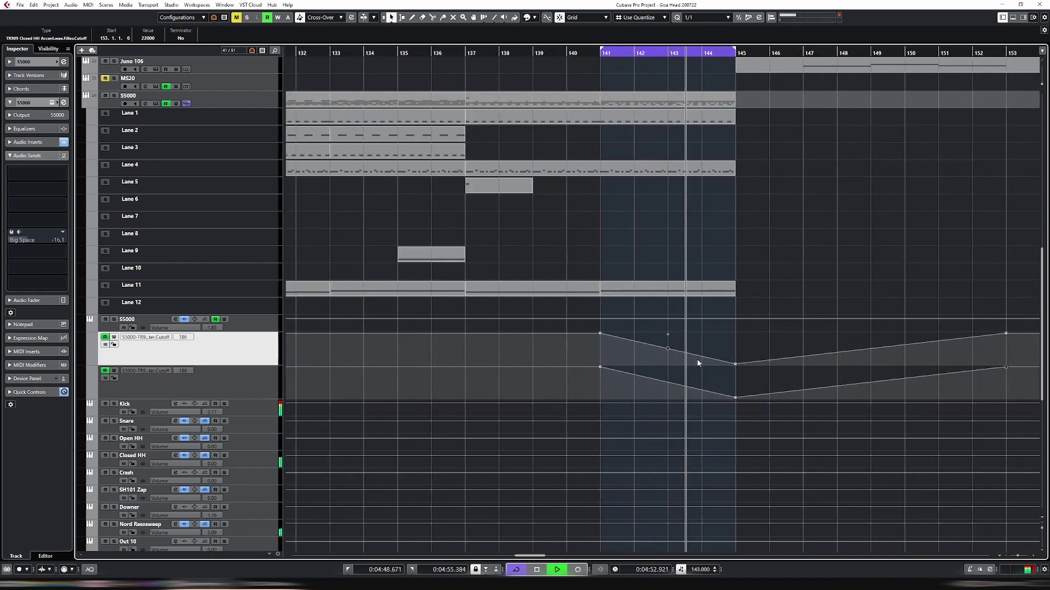
Check the filter cutoff of the TR909 Closed HH Accent pad in the S5000 instrument
left_click(319, 330)
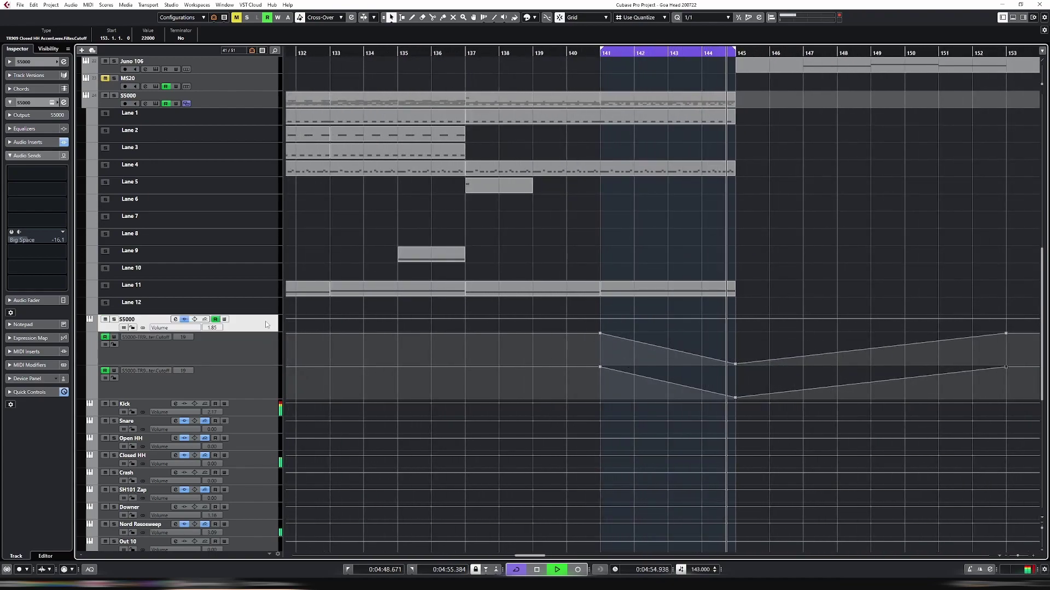
key("e")
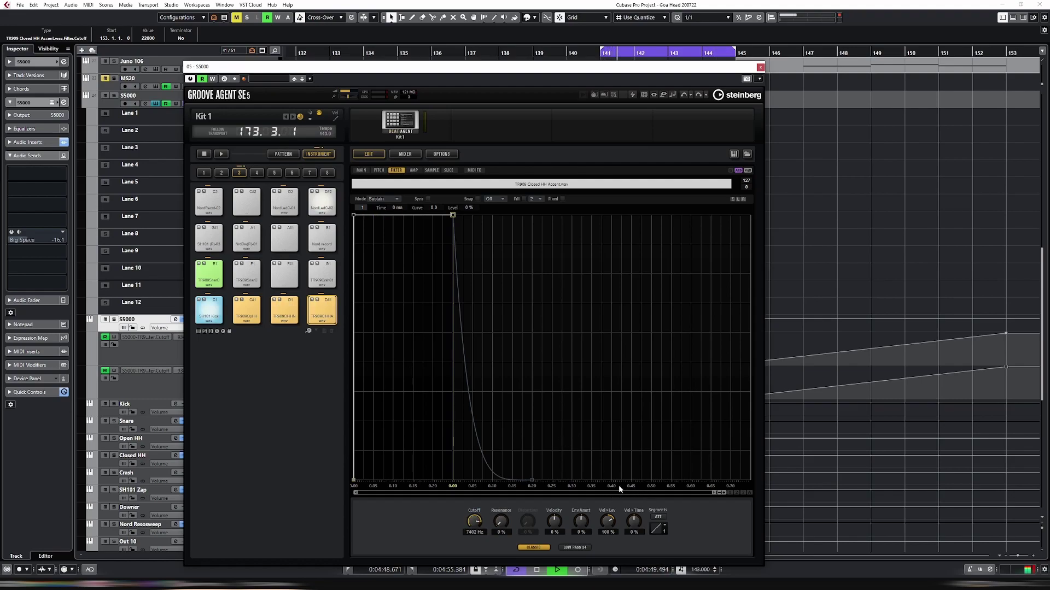
left_click(760, 67)
Solo the S5000 track
key("s")
key("s")
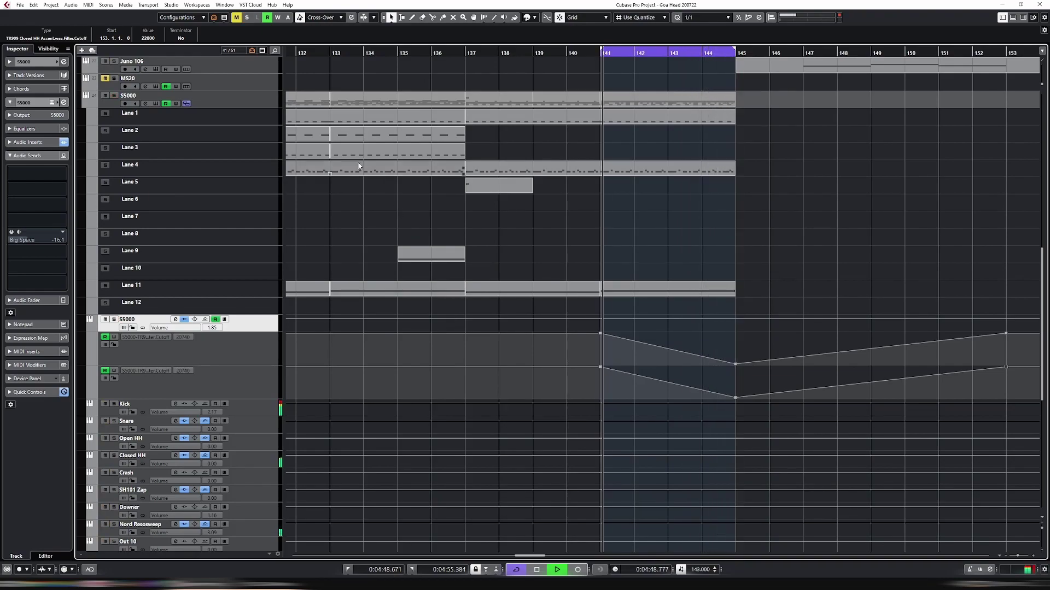
left_click(248, 104)
key("s")
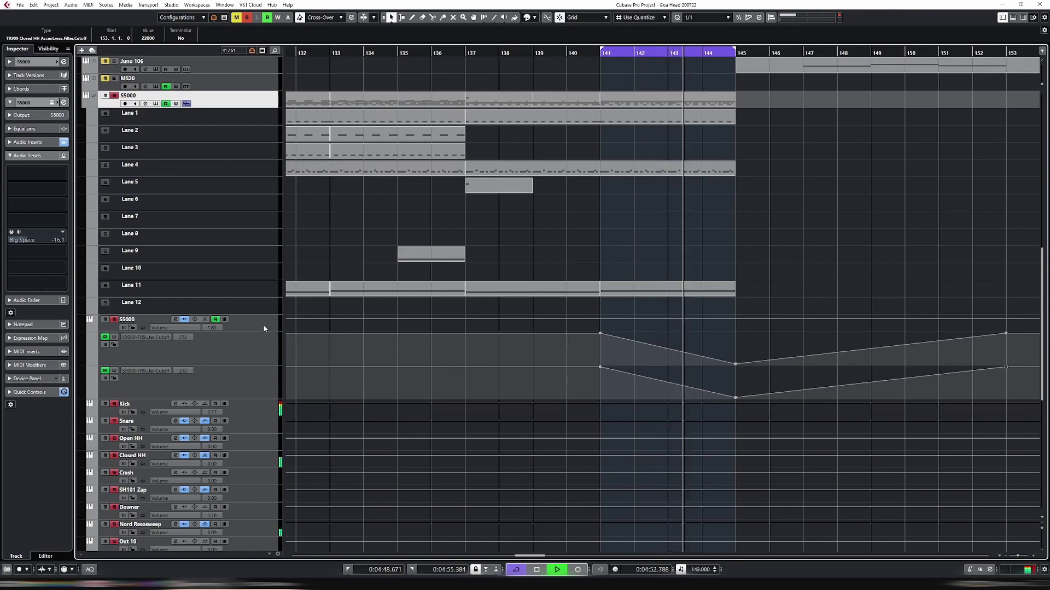
Set the TR909 Closed HH Normal pad's filter type to LP24 in the S5000 instrument
key("ctrl+e")
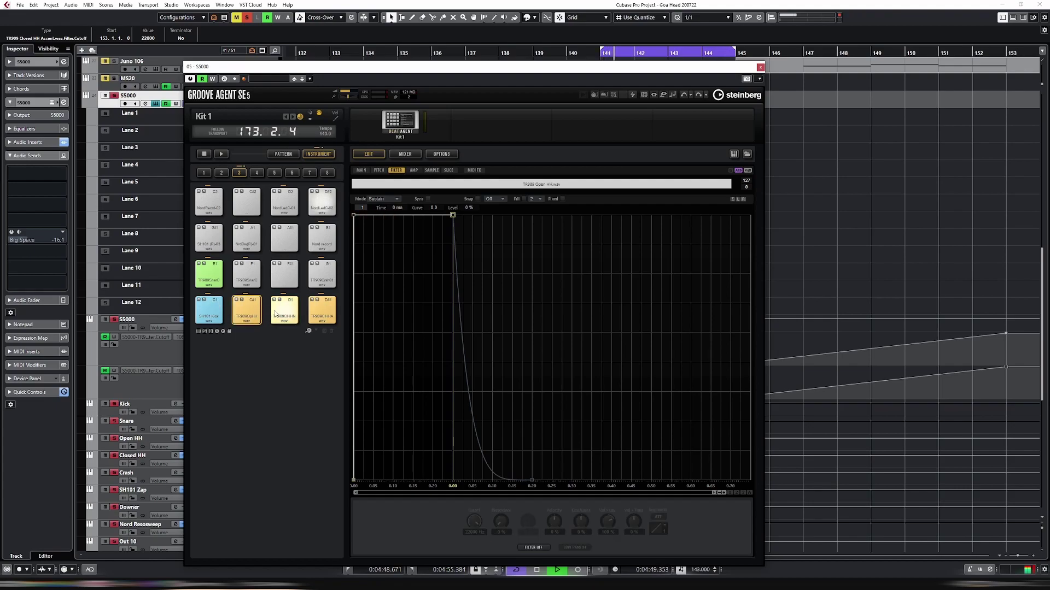
left_click(289, 314)
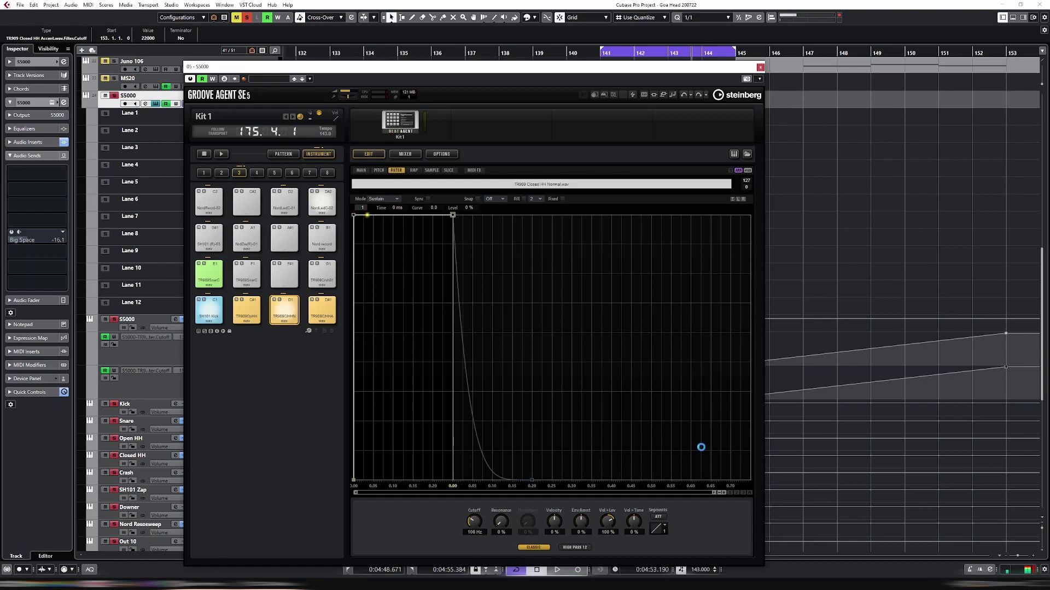
left_click(760, 67)
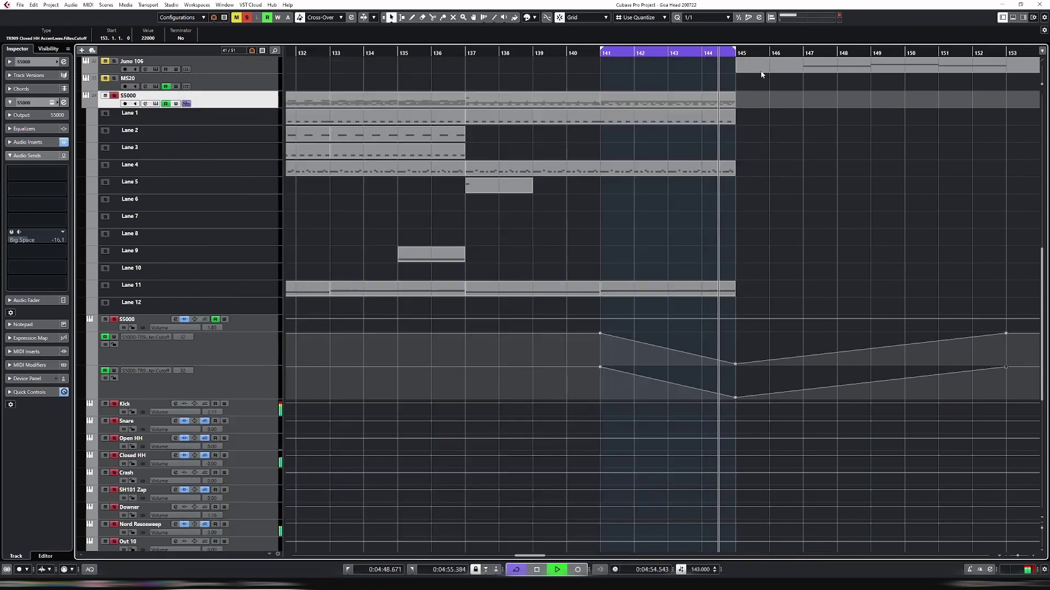
left_click(290, 364)
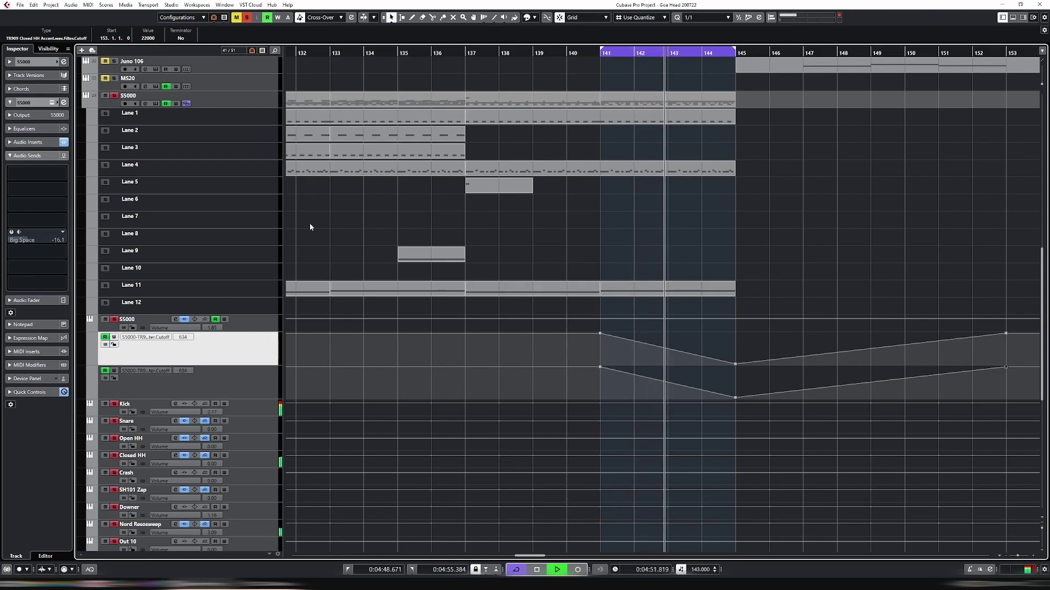
left_click(617, 175)
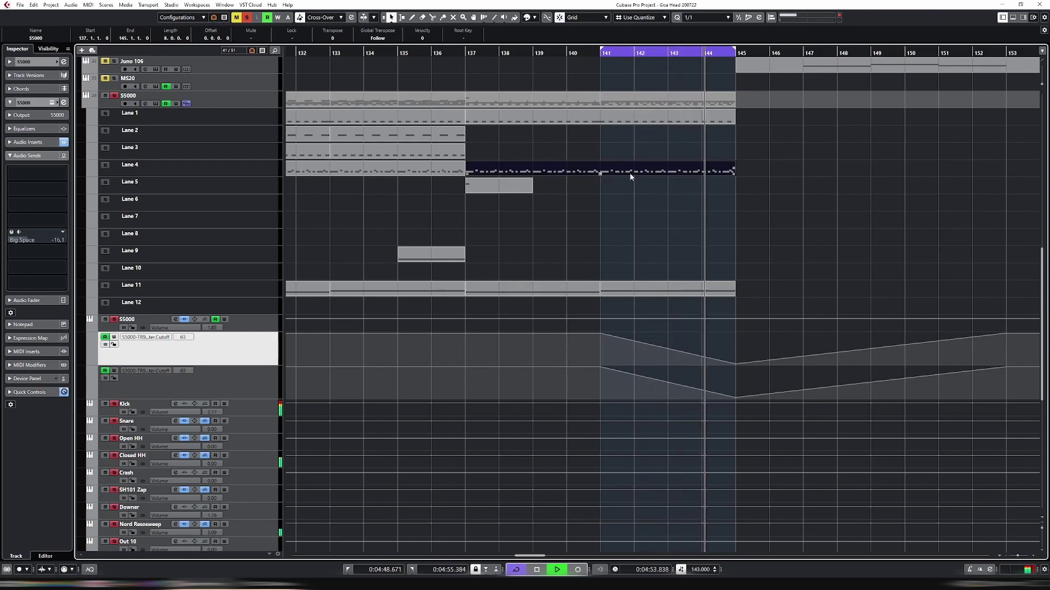
double_click(630, 176)
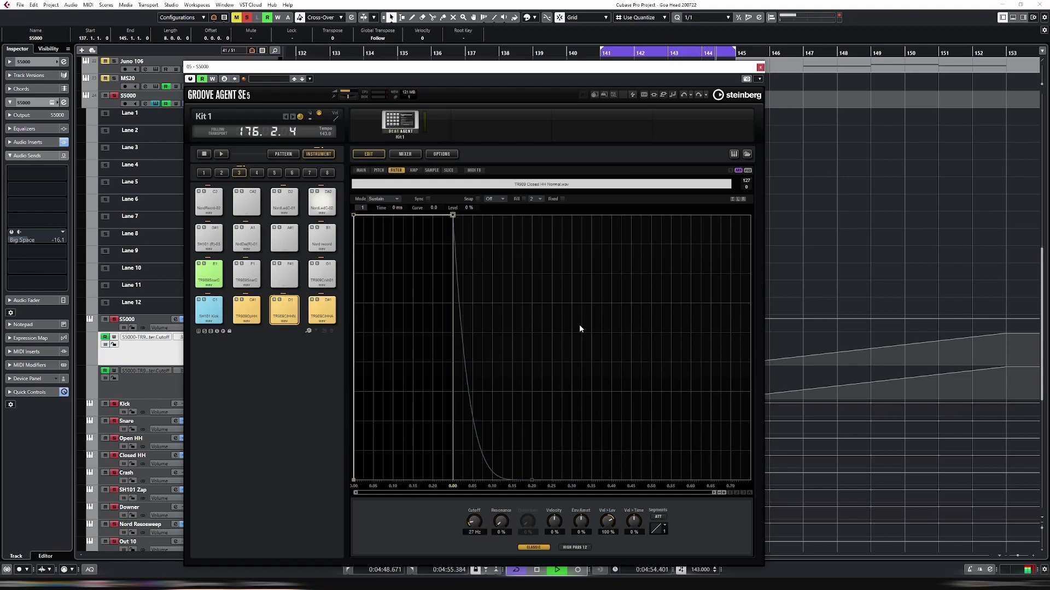
left_click(575, 548)
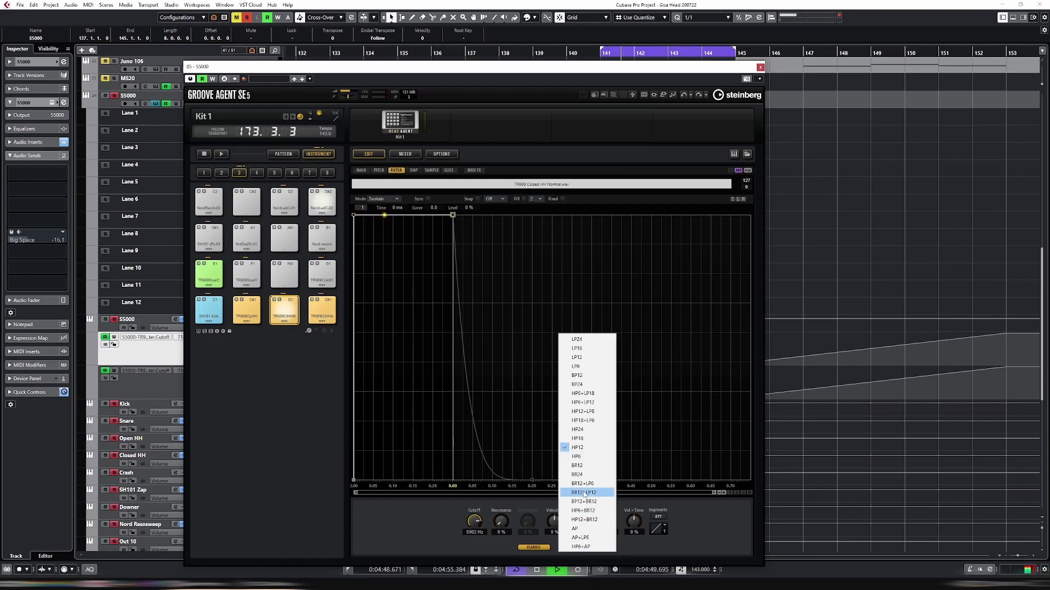
left_click(601, 339)
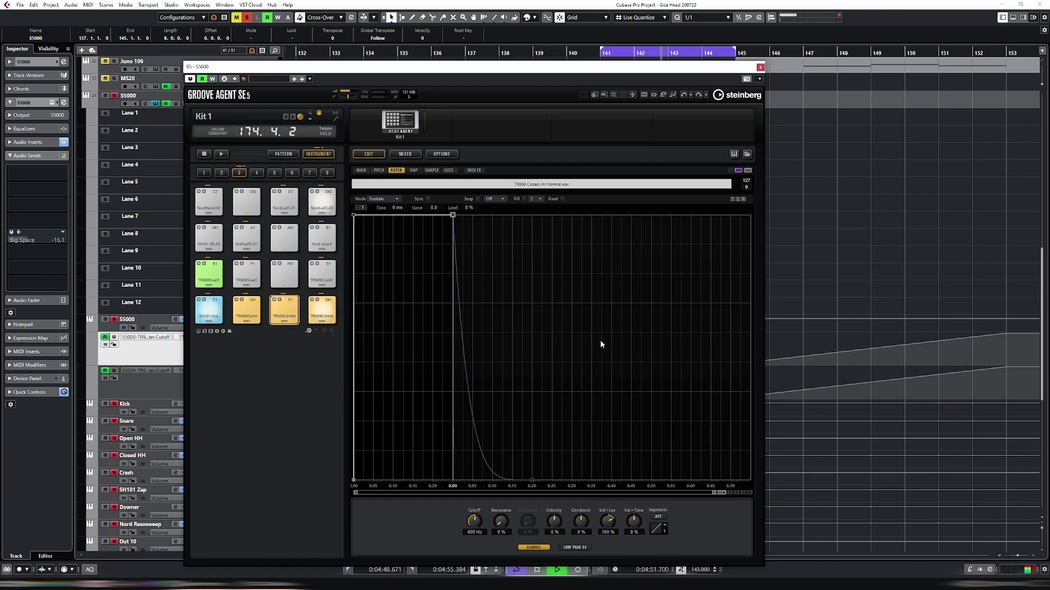
key("ctrl+w")
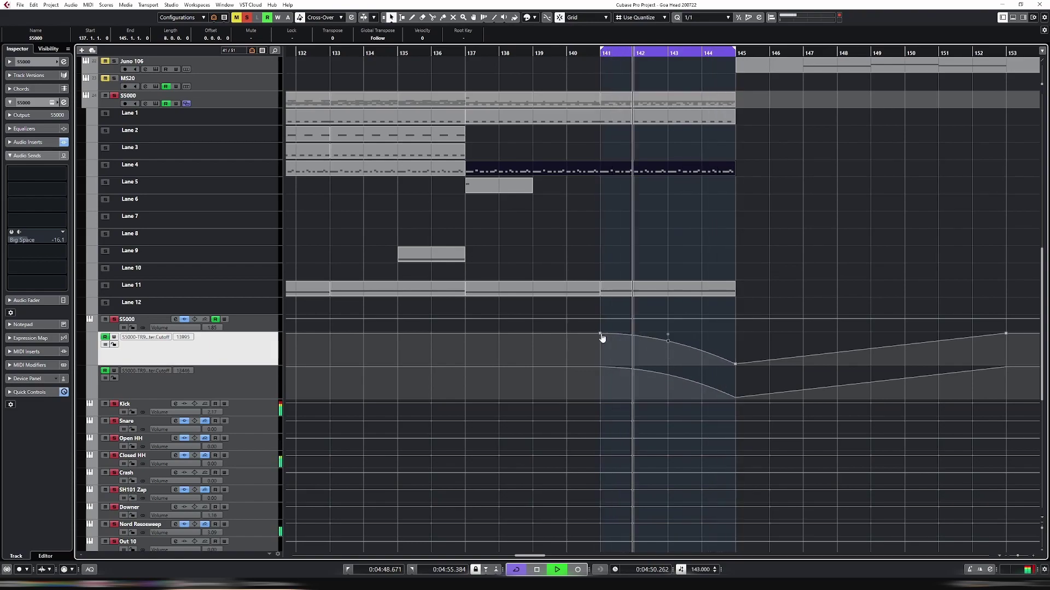
Straighten the falling cutoff ramp before bar 145 and move the start points of both hi-hat cutoff curves to bar 143
left_click_drag(677, 342, 682, 347)
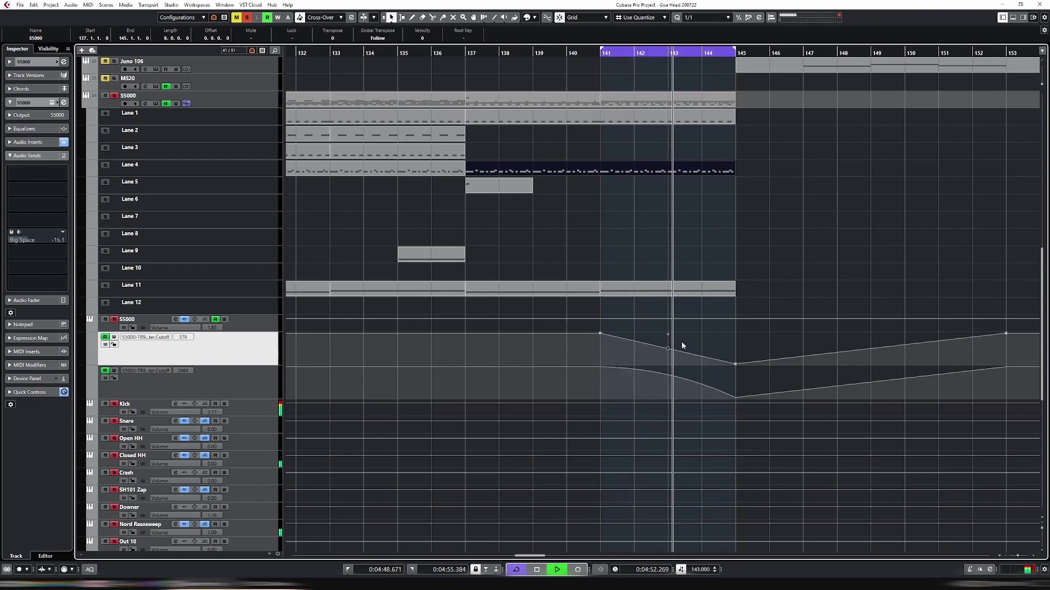
left_click_drag(599, 336, 658, 337)
left_click_drag(600, 367, 665, 370)
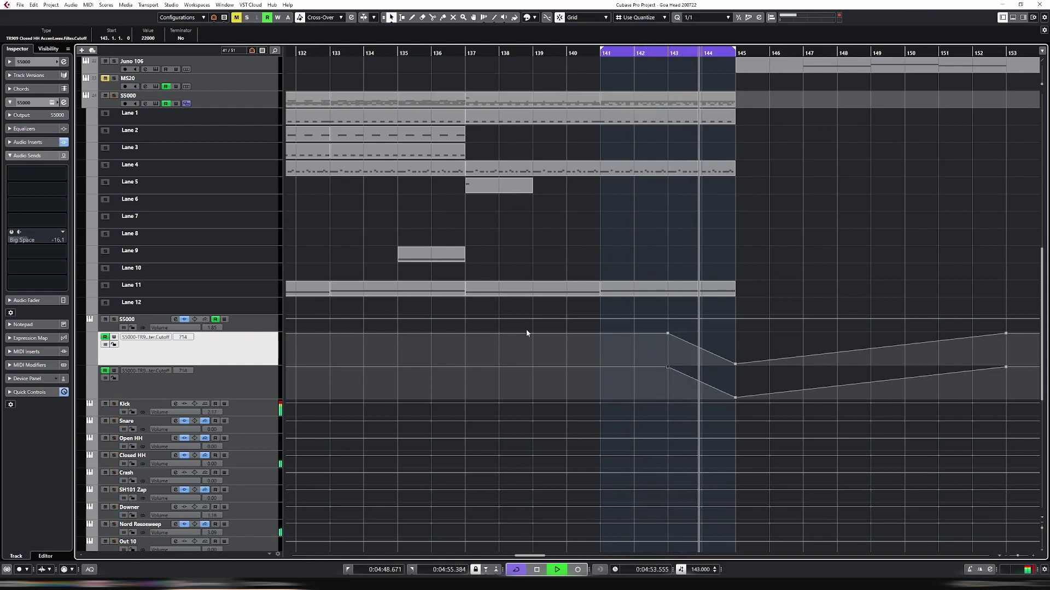
Set the TR909 Closed HH Normal pad's filter type to LP12 in the S5000 instrument
mouse_move(737, 403)
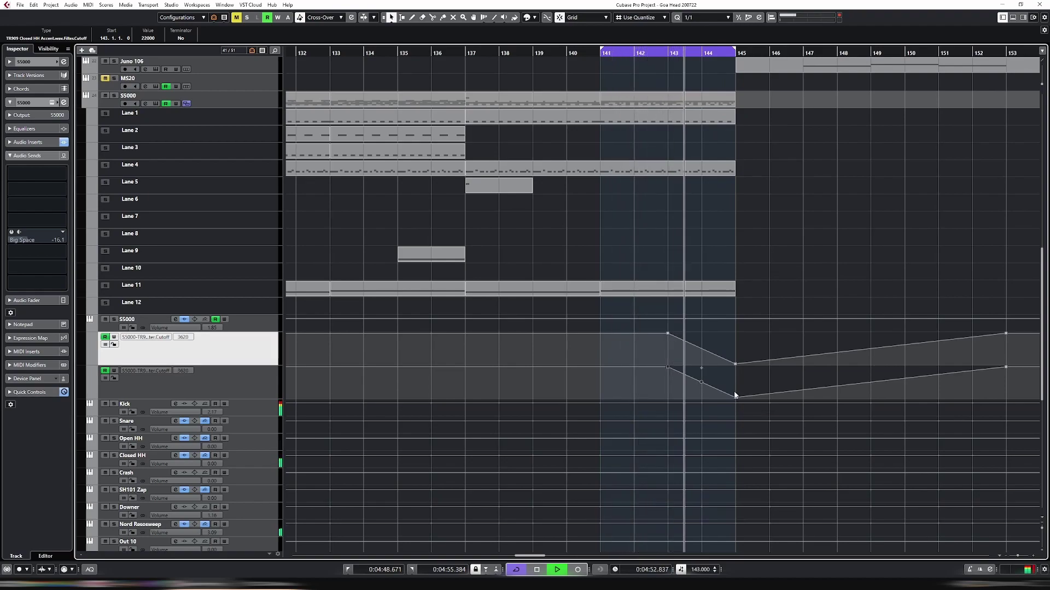
key("ctrl+e")
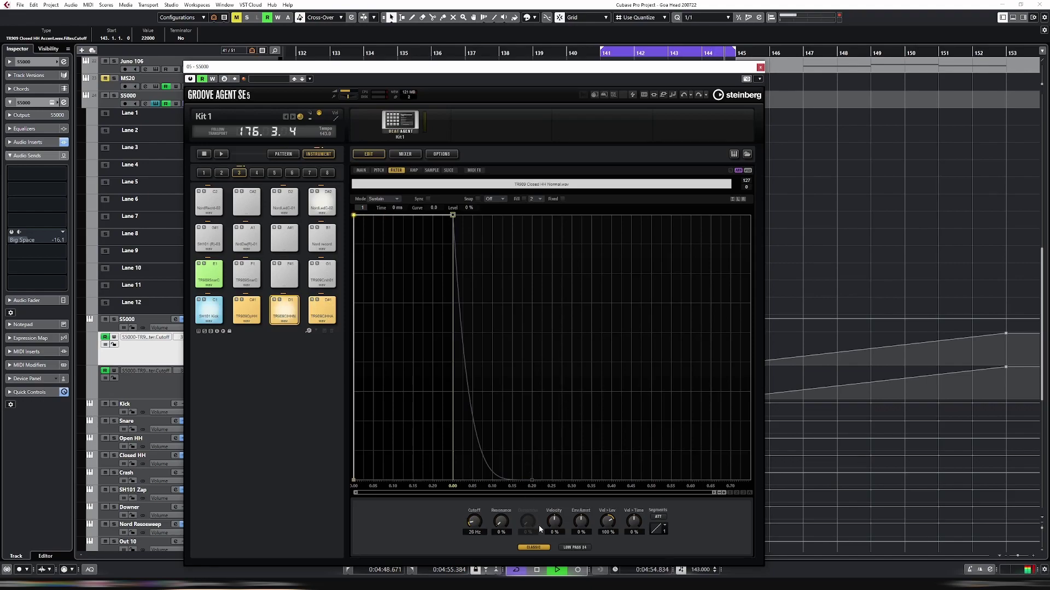
left_click(572, 547)
left_click(591, 488)
left_click(581, 545)
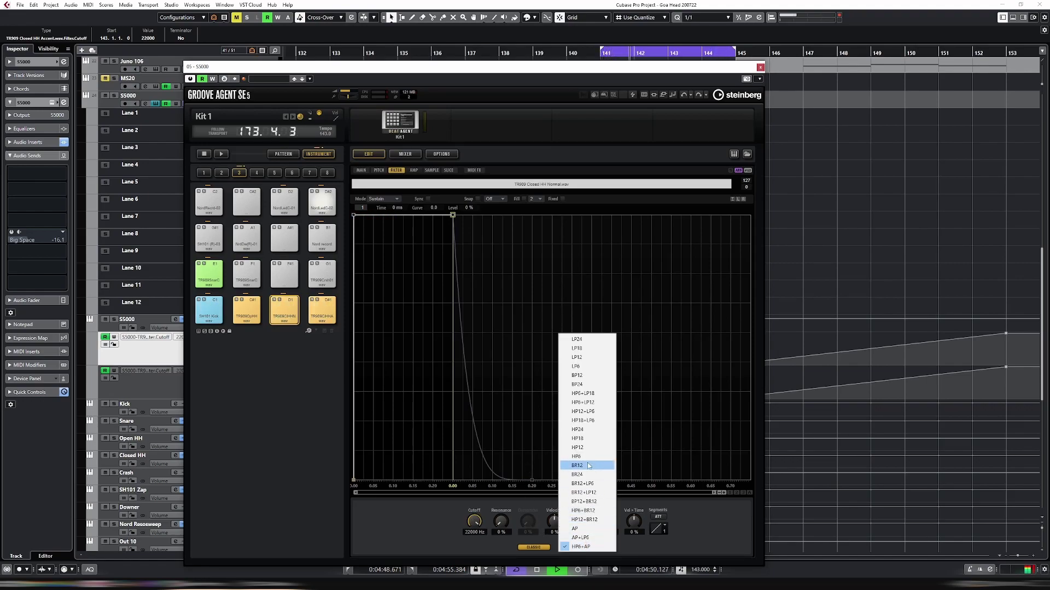
left_click(571, 356)
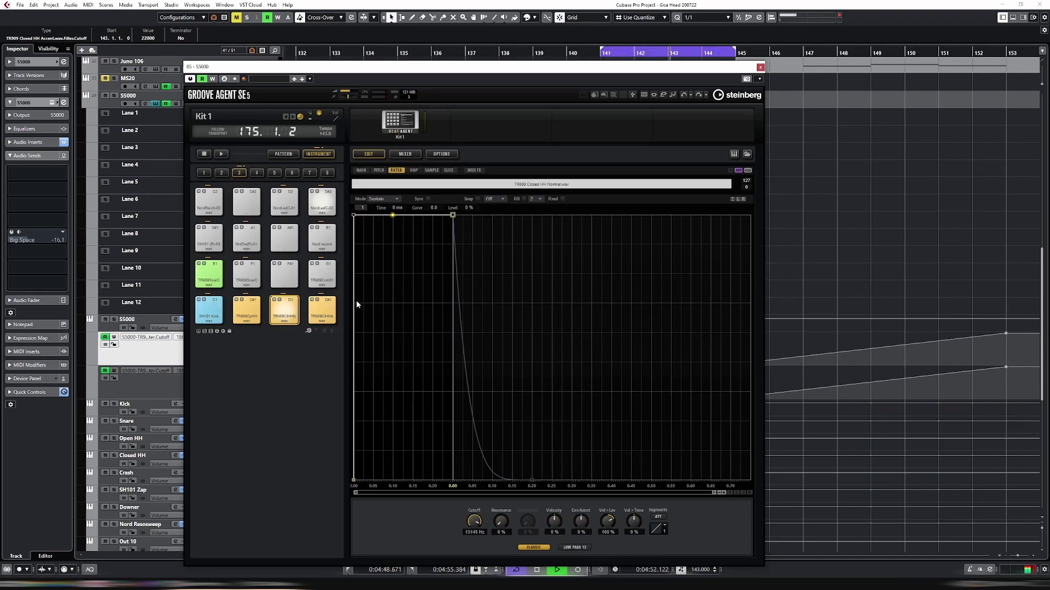
Set the TR909 Closed HH Accent pad's filter type to LP12 and close the instrument
left_click(574, 548)
left_click(583, 473)
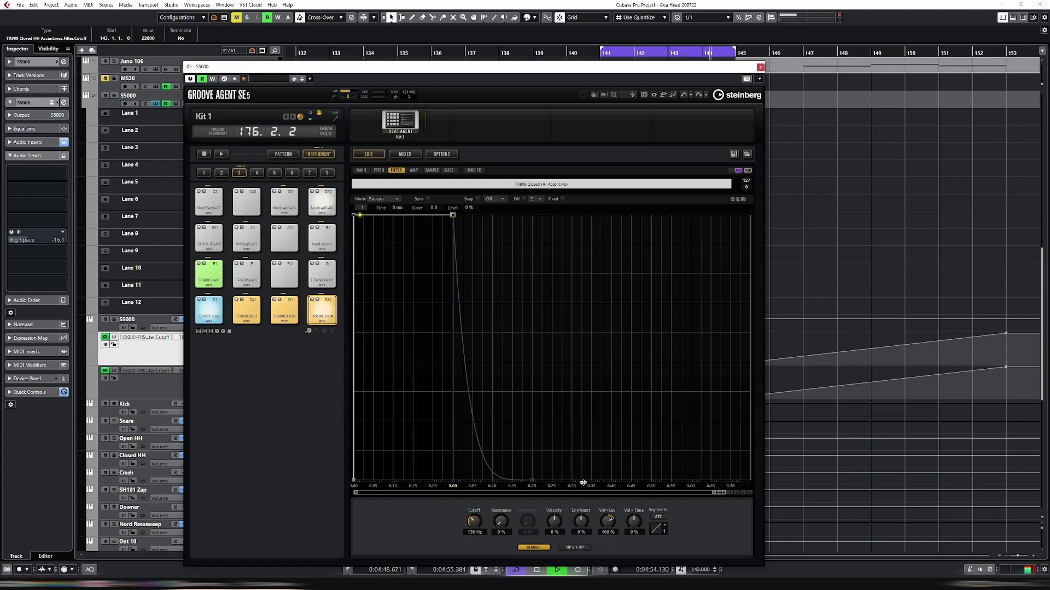
left_click(577, 548)
left_click(590, 359)
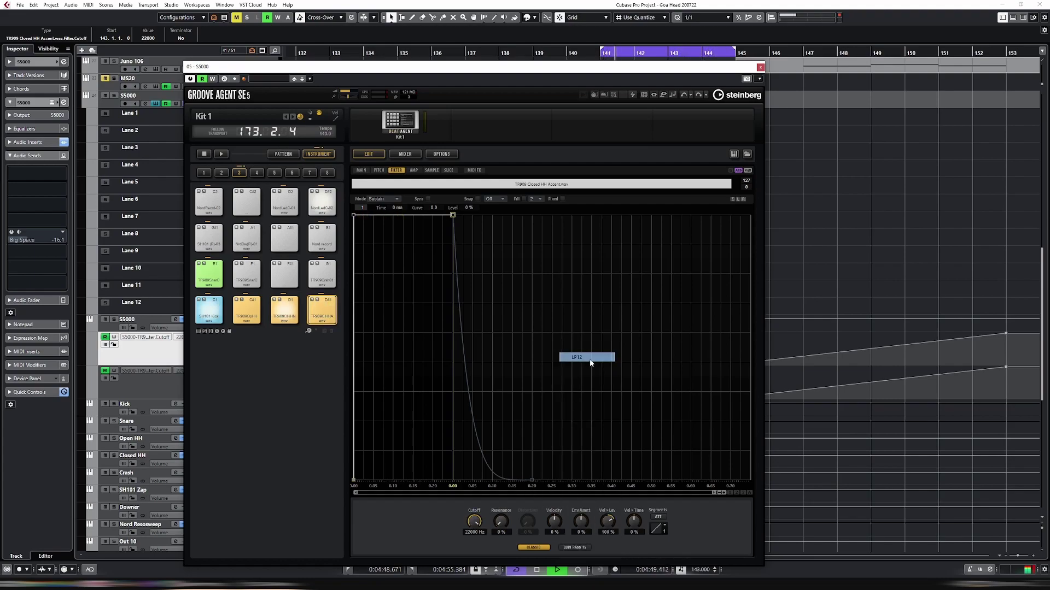
left_click(760, 67)
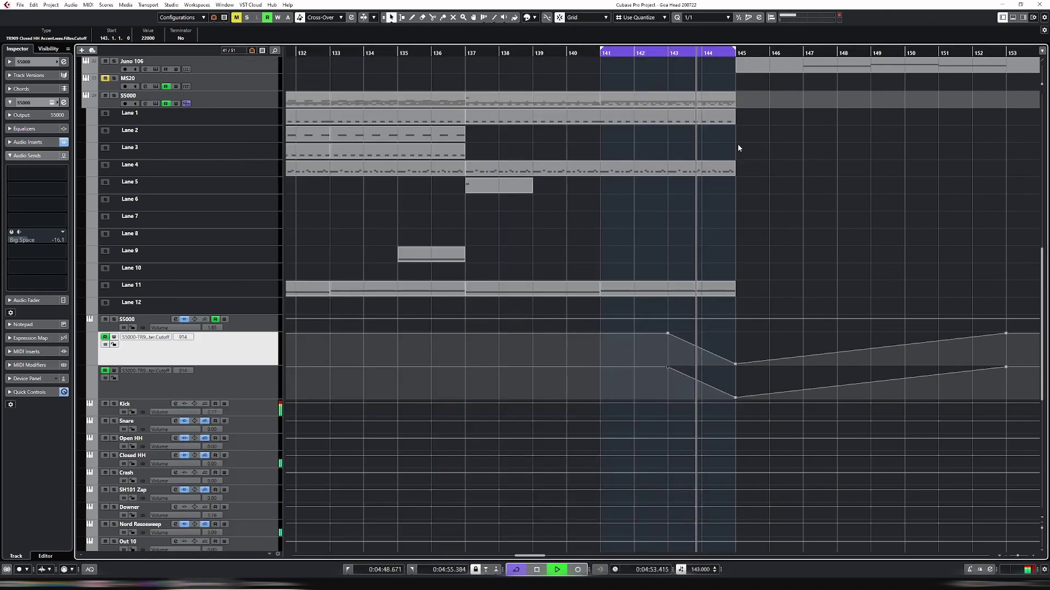
Extend the cycle range to end at bar 149 and show more automation lanes beneath the S5000 output
key("g")
key("g")
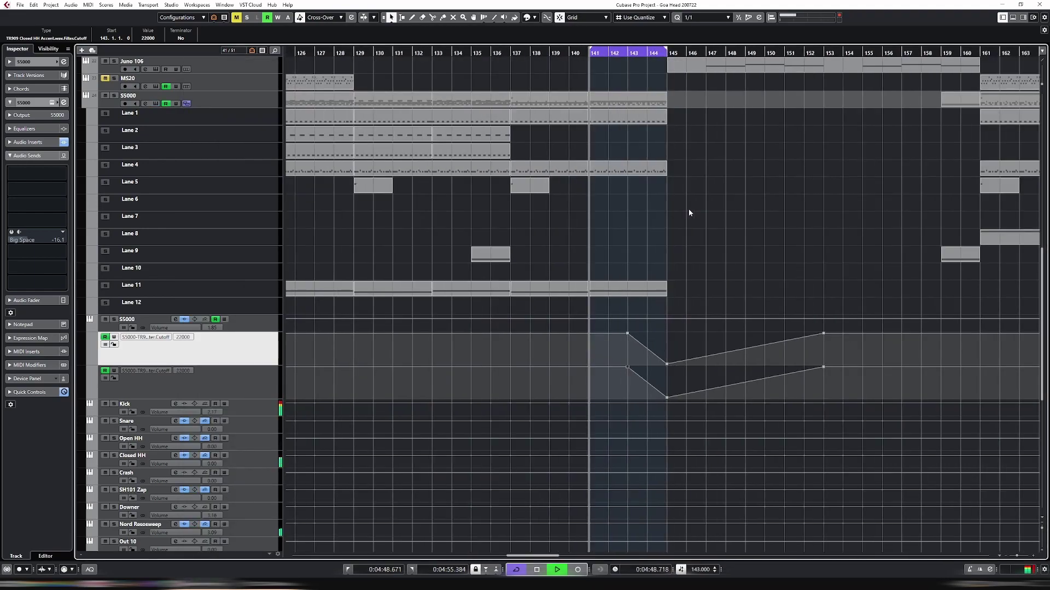
left_click_drag(665, 53, 744, 53)
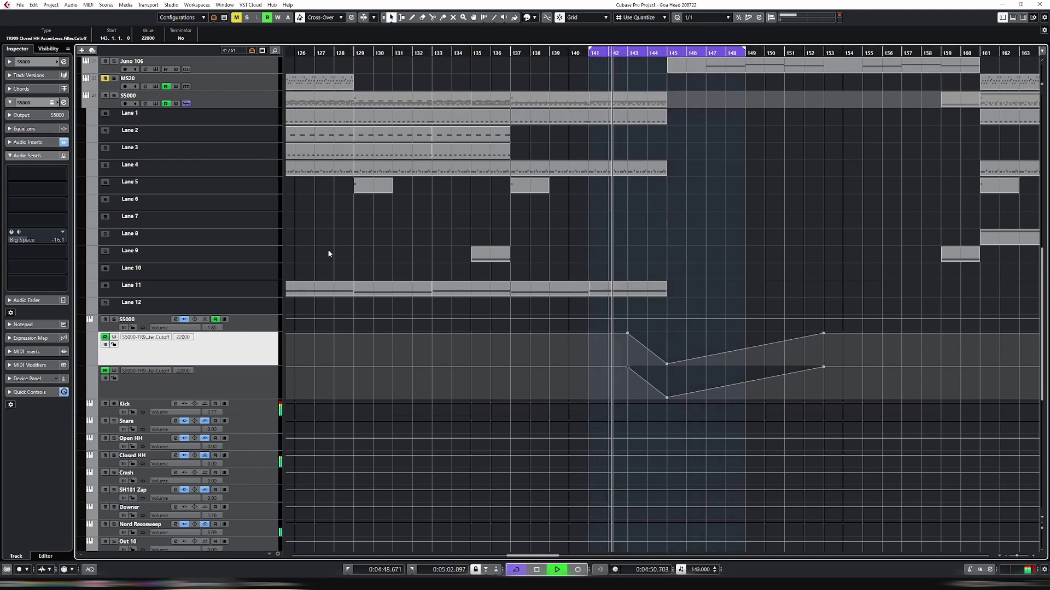
left_click(93, 331)
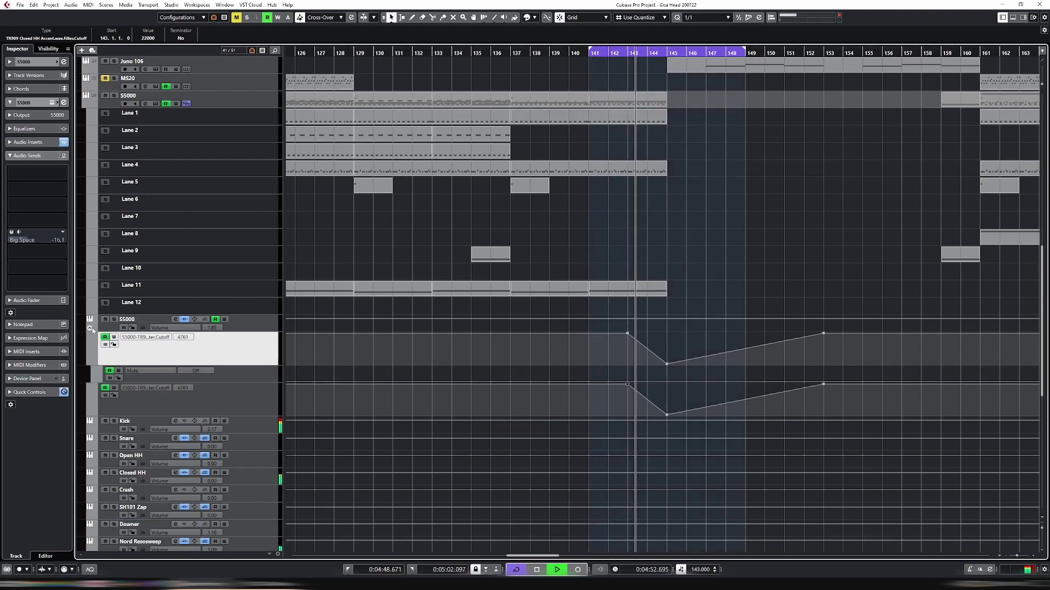
left_click(147, 323)
Examine the arrangement around bars 141 to 149 across the ADAT, Nord Lead, Juno and S5000 tracks during playback
scroll(192, 315, "up", 10)
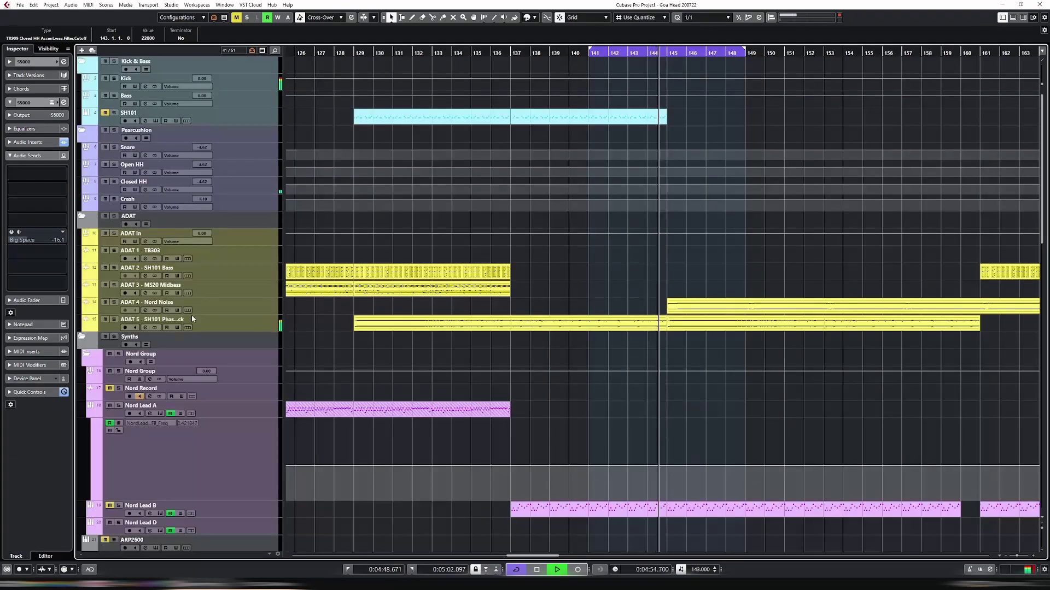
scroll(188, 313, "down", 10)
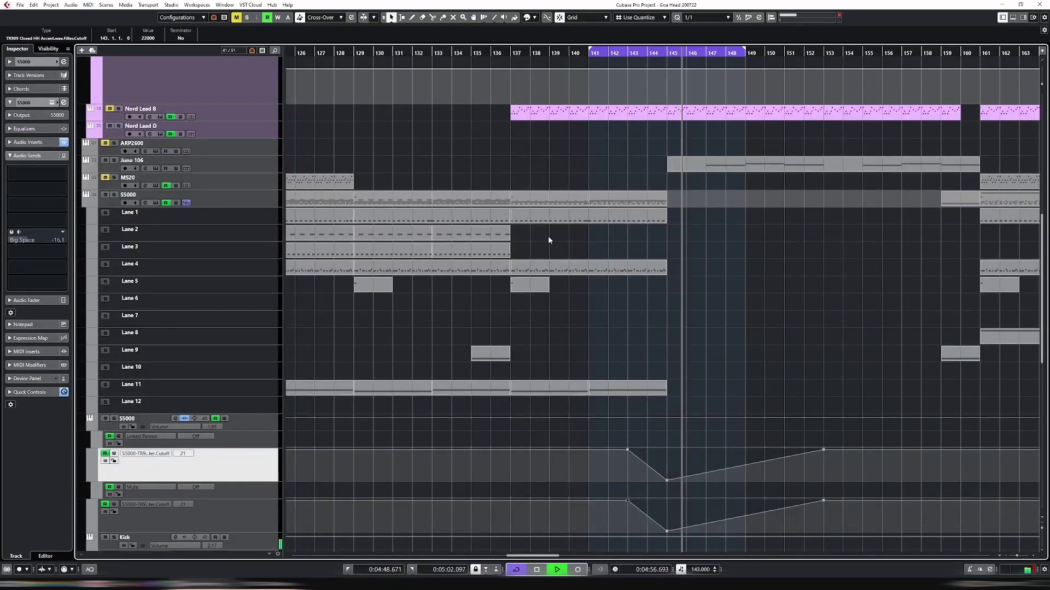
scroll(647, 255, "up", 10)
scroll(706, 300, "down", 10)
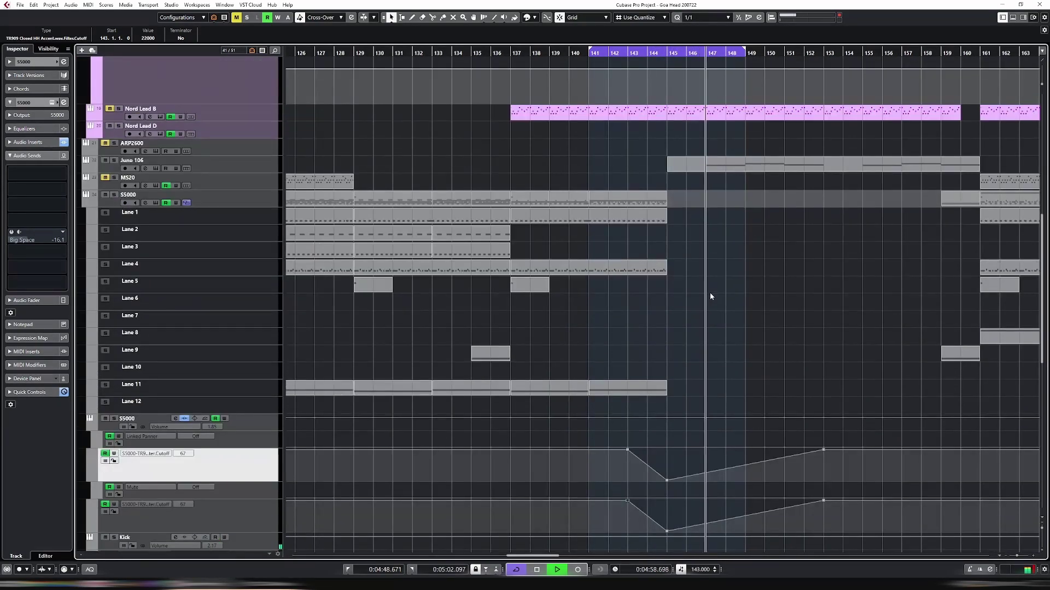
scroll(710, 293, "up", 3)
left_click(701, 212)
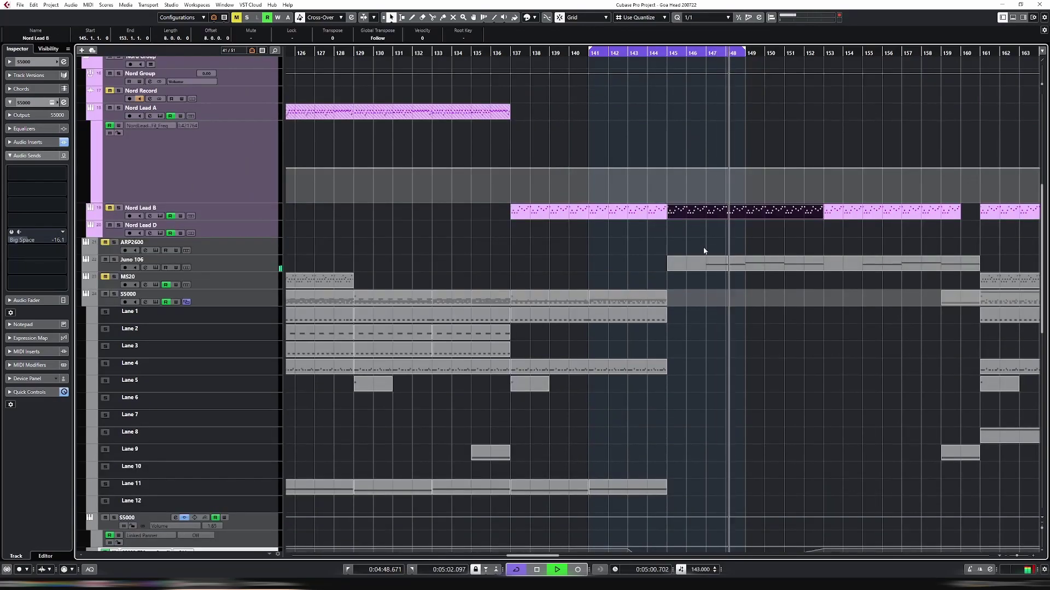
scroll(704, 252, "down", 6)
scroll(706, 257, "up", 15)
scroll(709, 260, "down", 3)
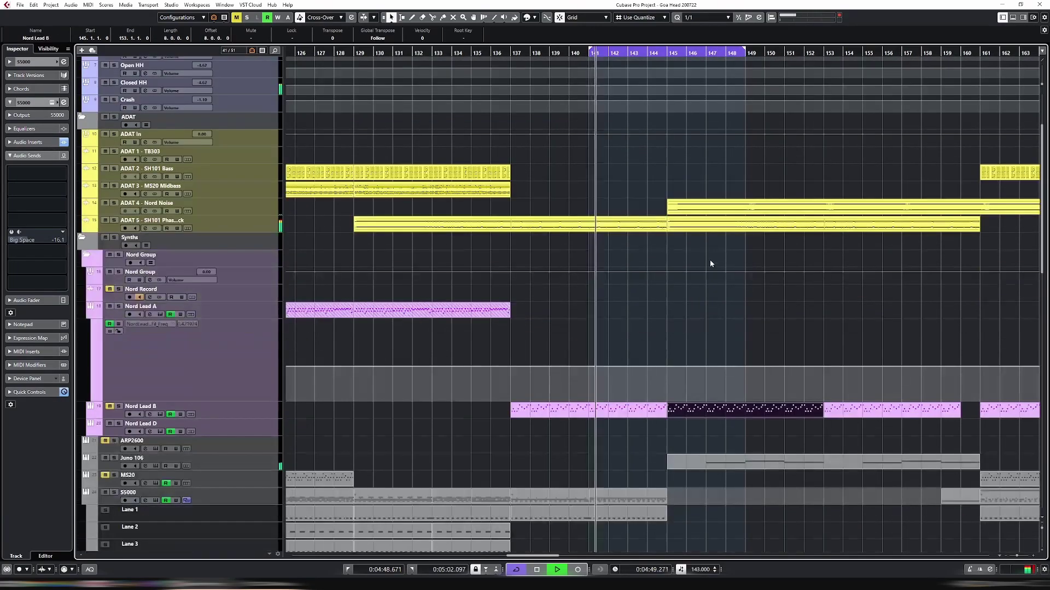
scroll(717, 290, "down", 3)
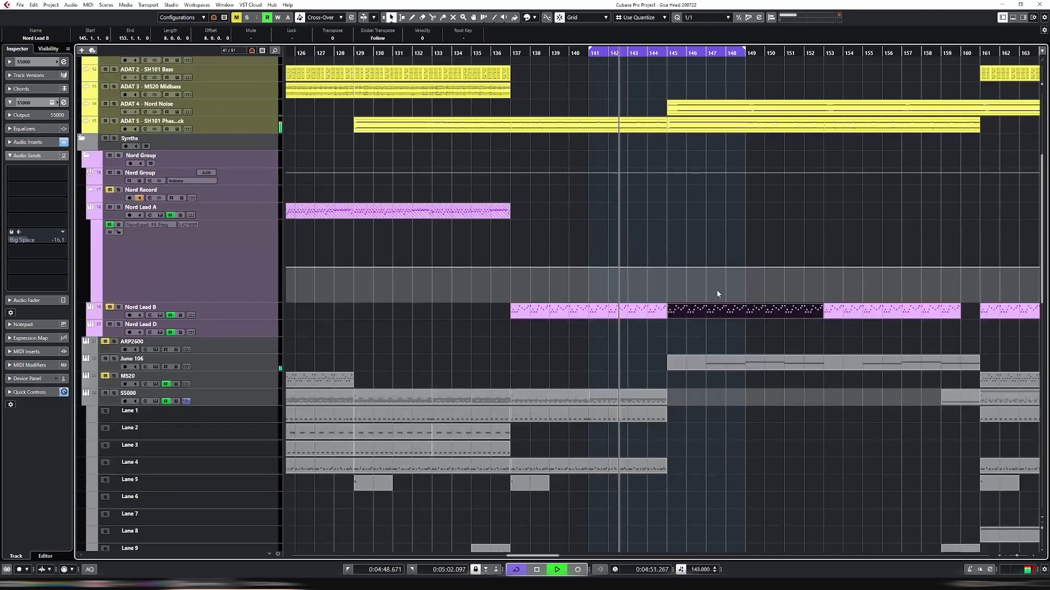
scroll(717, 293, "down", 9)
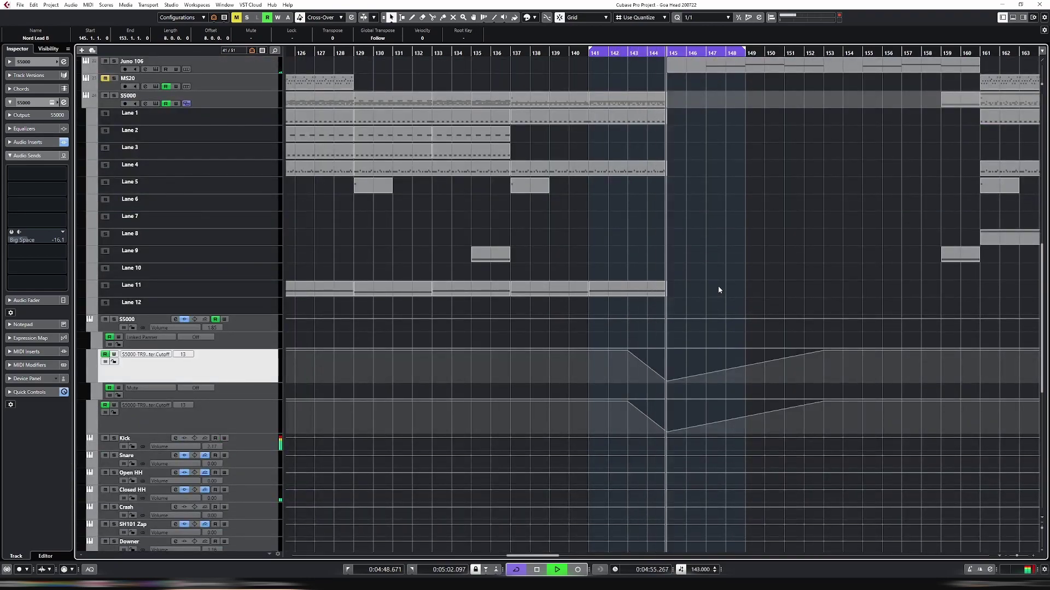
scroll(717, 285, "up", 9)
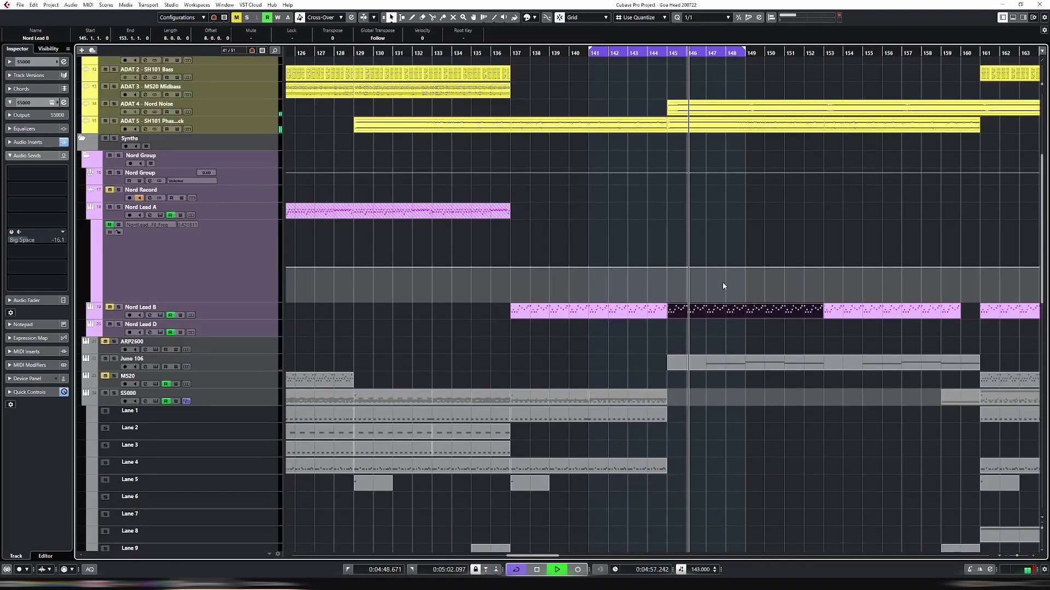
Remove the fade-in from the SH101 Phased Pluck event starting at bar 145 on the ADAT 5 track
scroll(723, 285, "up", 3)
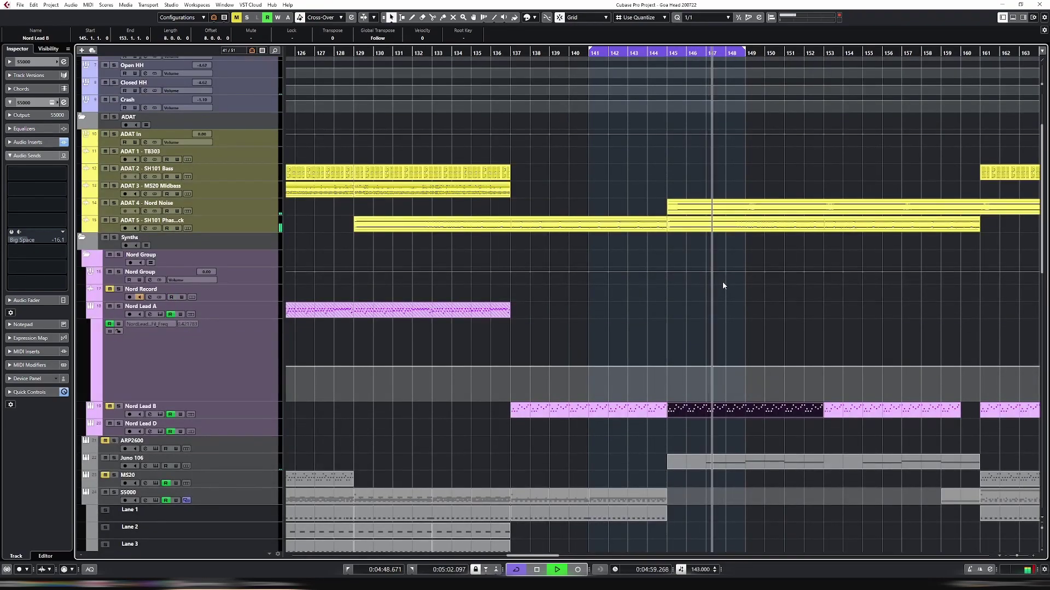
left_click(711, 226)
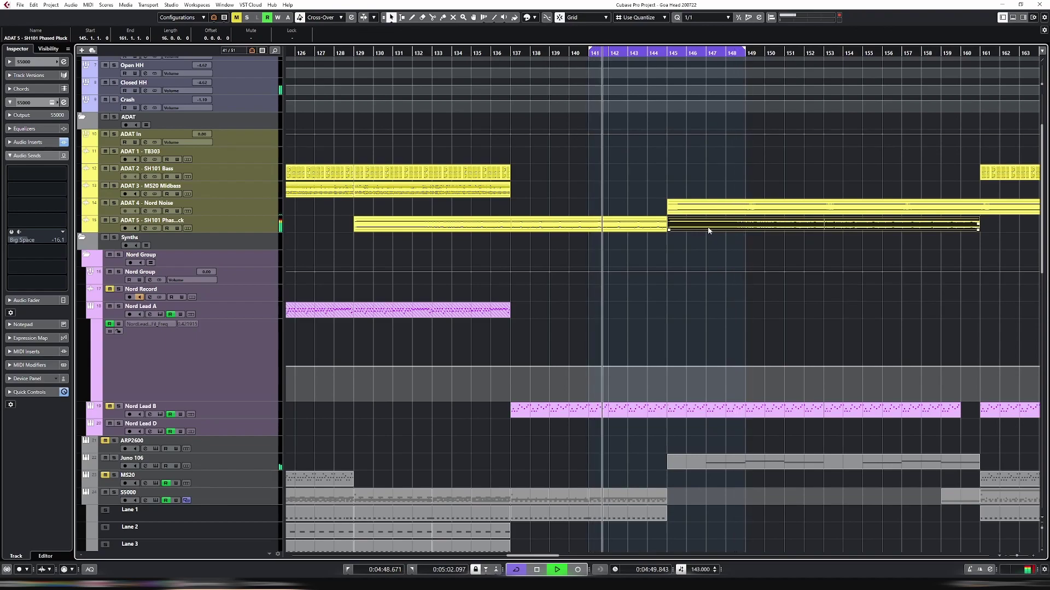
double_click(709, 230)
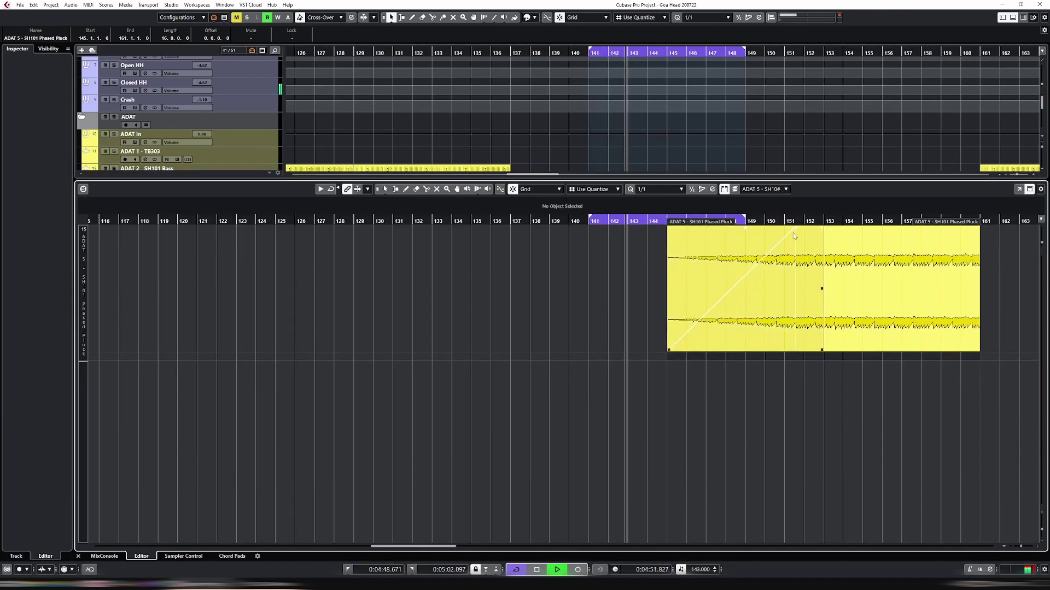
left_click_drag(793, 234, 670, 228)
key("ctrl+e")
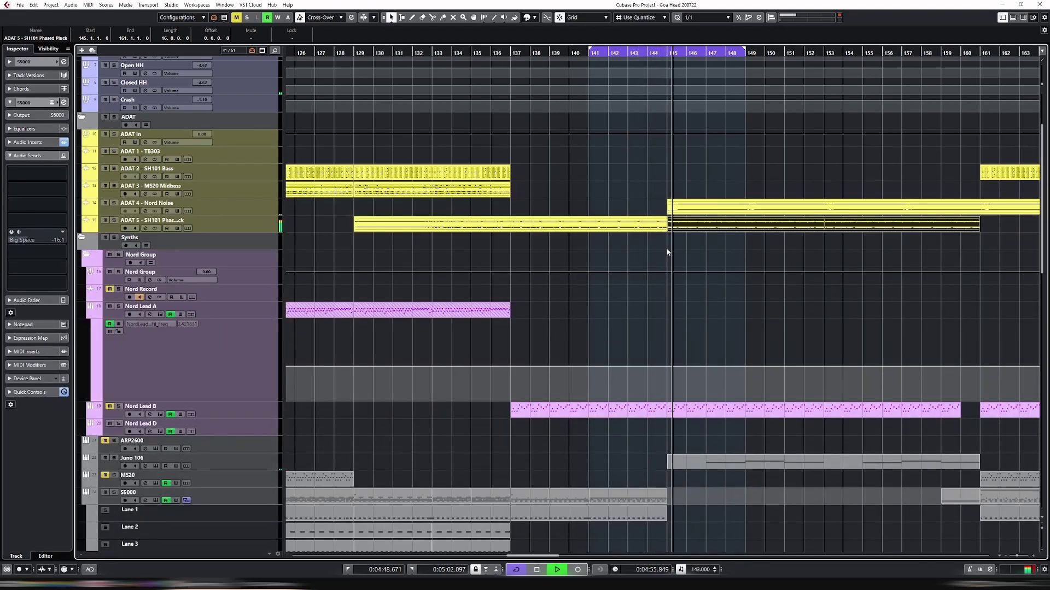
Hide the Linked Panner and Mute automation lanes beneath the S5000 output, keeping only the two filter cutoff lanes
scroll(667, 252, "down", 5)
key("g")
key("g")
key("g")
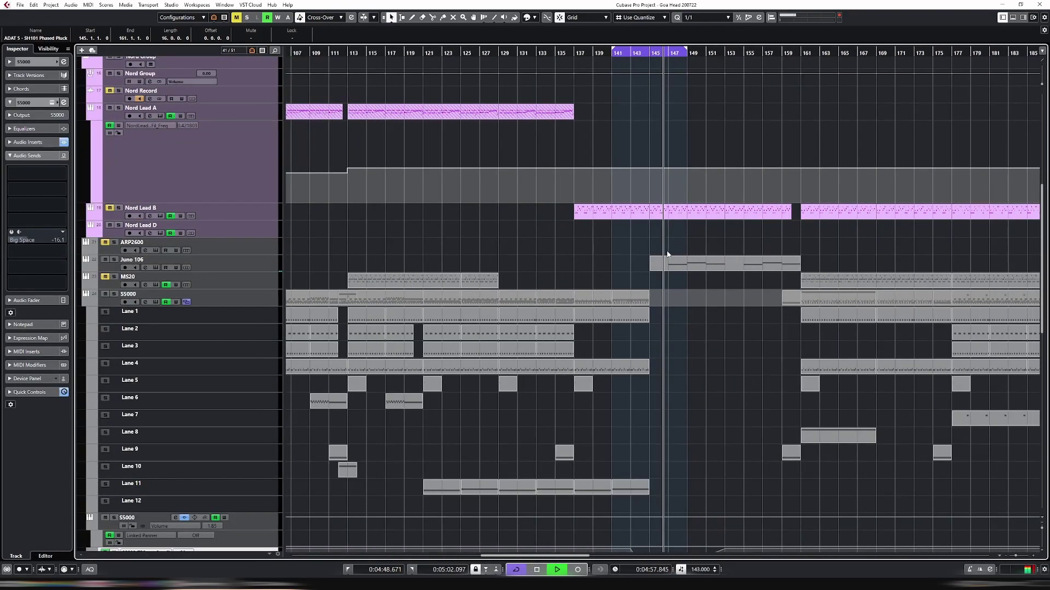
key("g")
key("g")
scroll(668, 263, "down", 5)
scroll(668, 270, "up", 3)
scroll(222, 256, "up", 5)
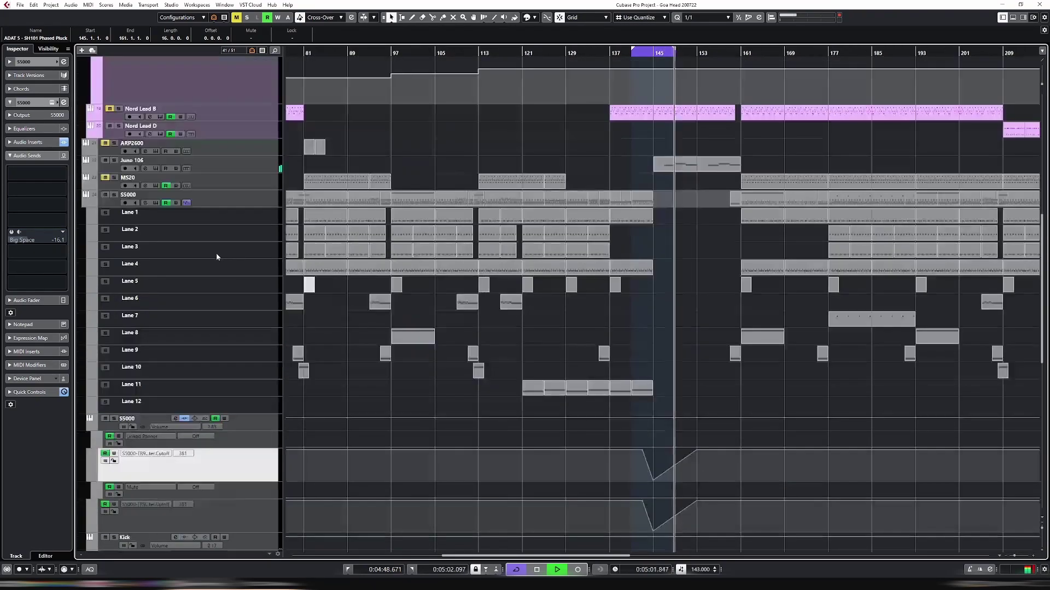
scroll(222, 251, "down", 3)
left_click(90, 380)
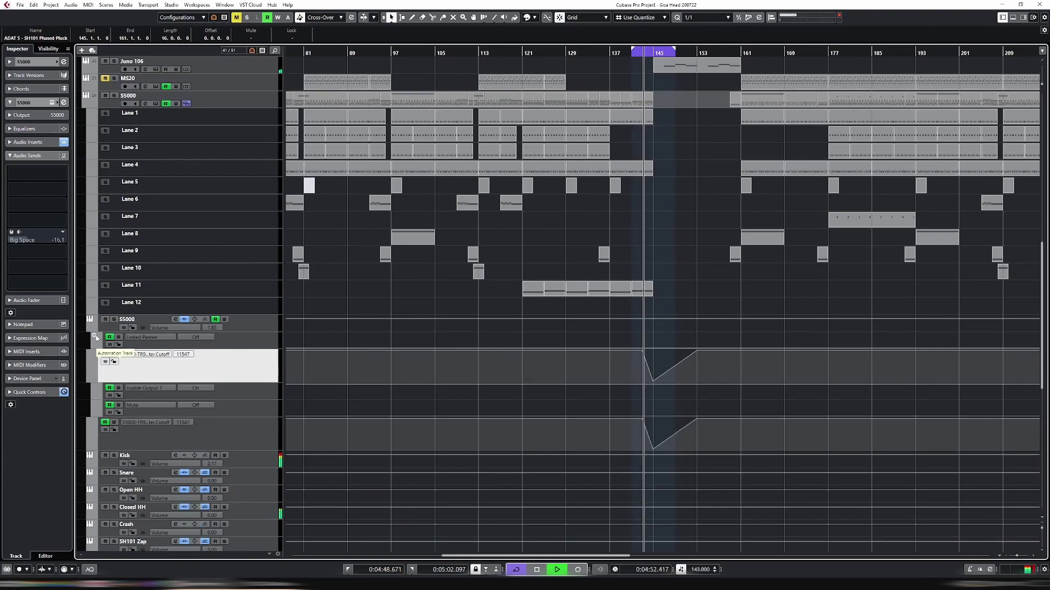
left_click(95, 337)
left_click(97, 373)
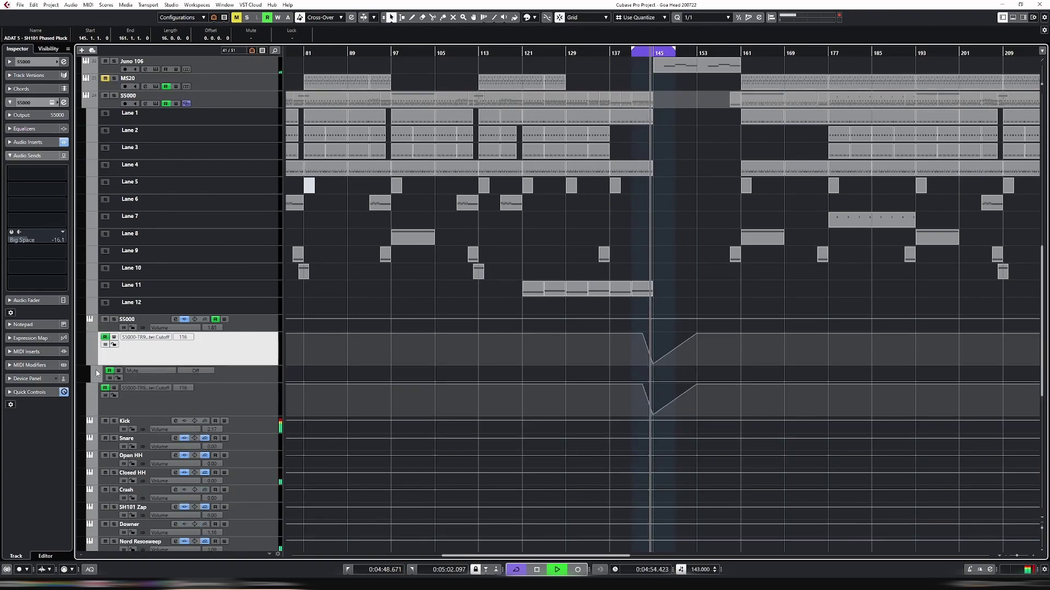
left_click(97, 373)
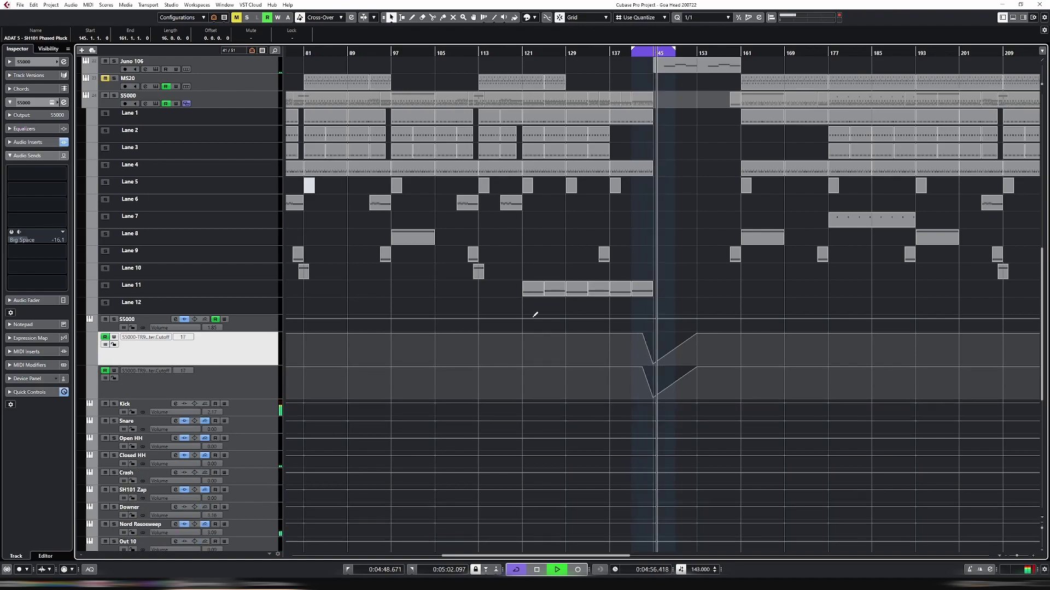
Examine the whole arrangement across the ADAT, Nord Lead, Juno and S5000 tracks while the break plays through
scroll(657, 272, "up", 3)
key("g")
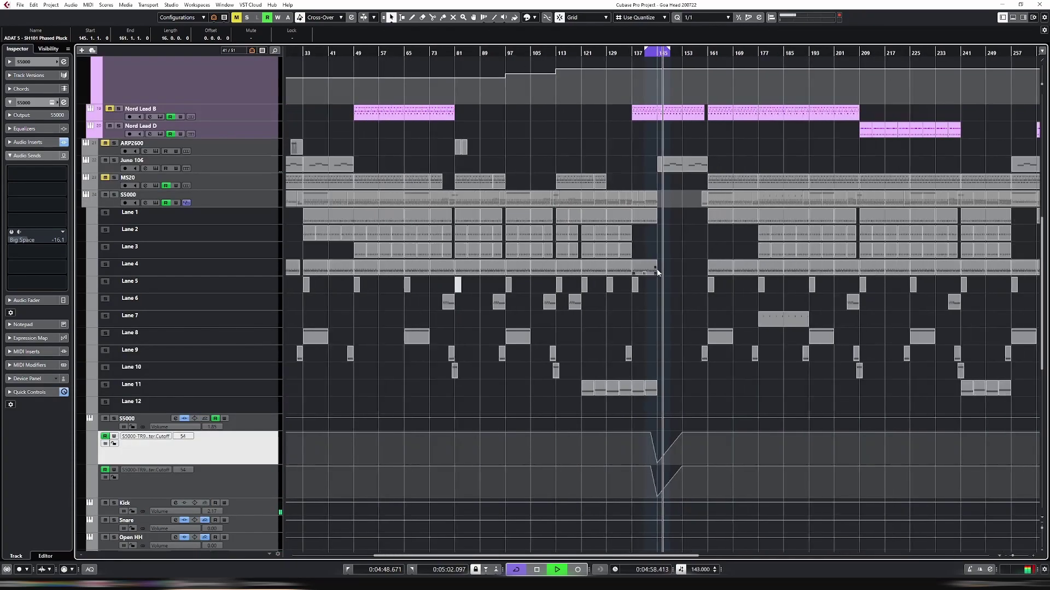
key("g")
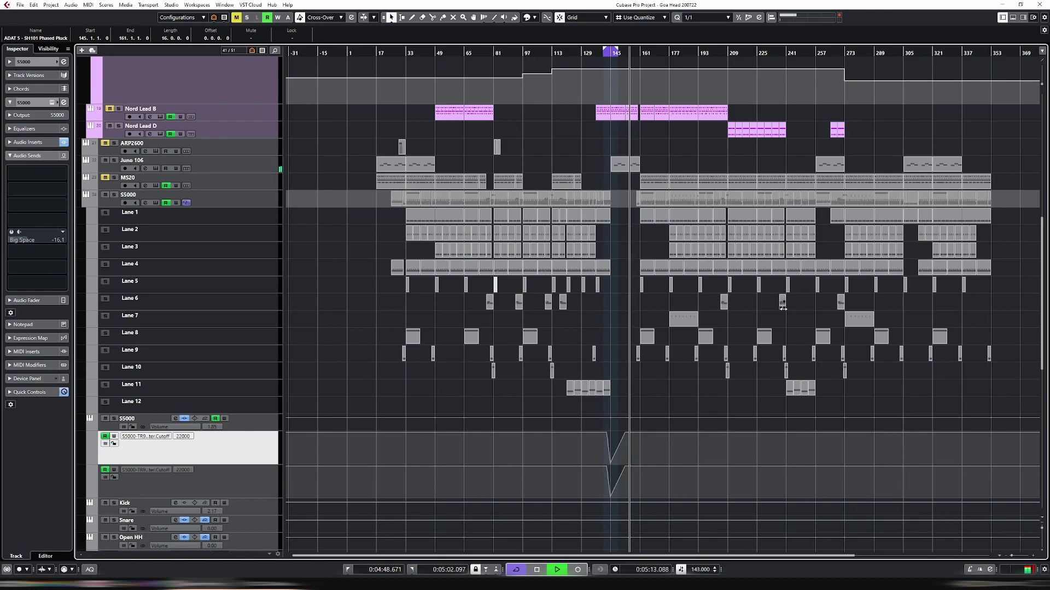
scroll(738, 259, "up", 10)
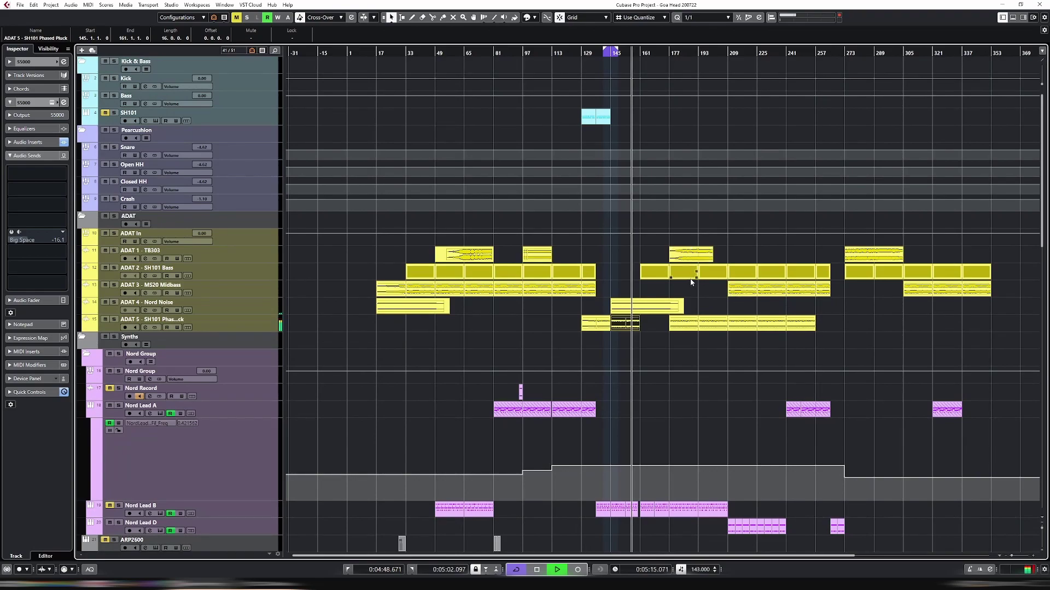
key("space")
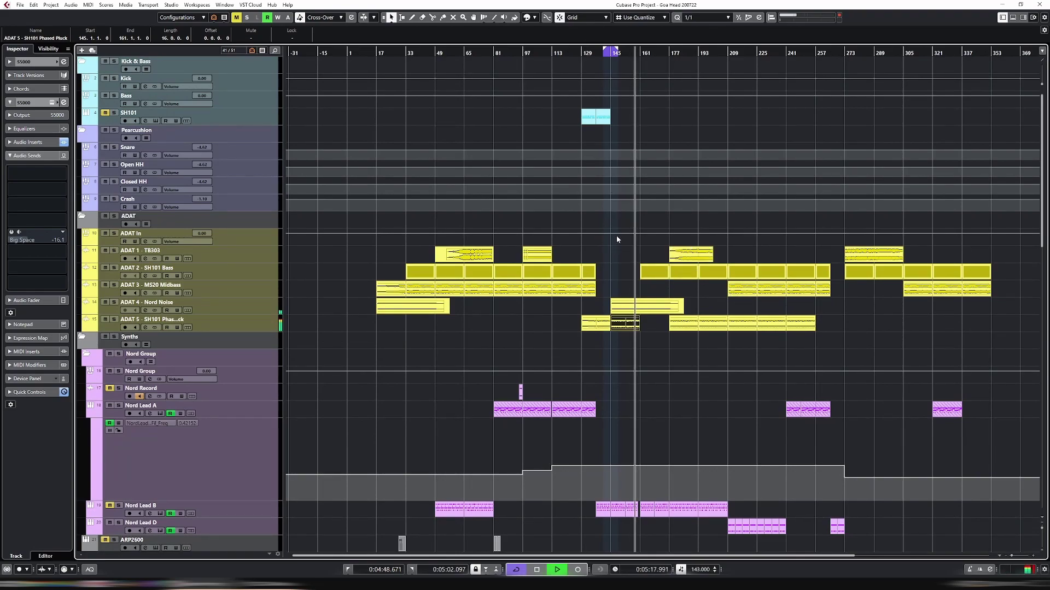
scroll(617, 239, "down", 10)
scroll(622, 237, "up", 5)
scroll(657, 251, "down", 5)
scroll(657, 252, "up", 8)
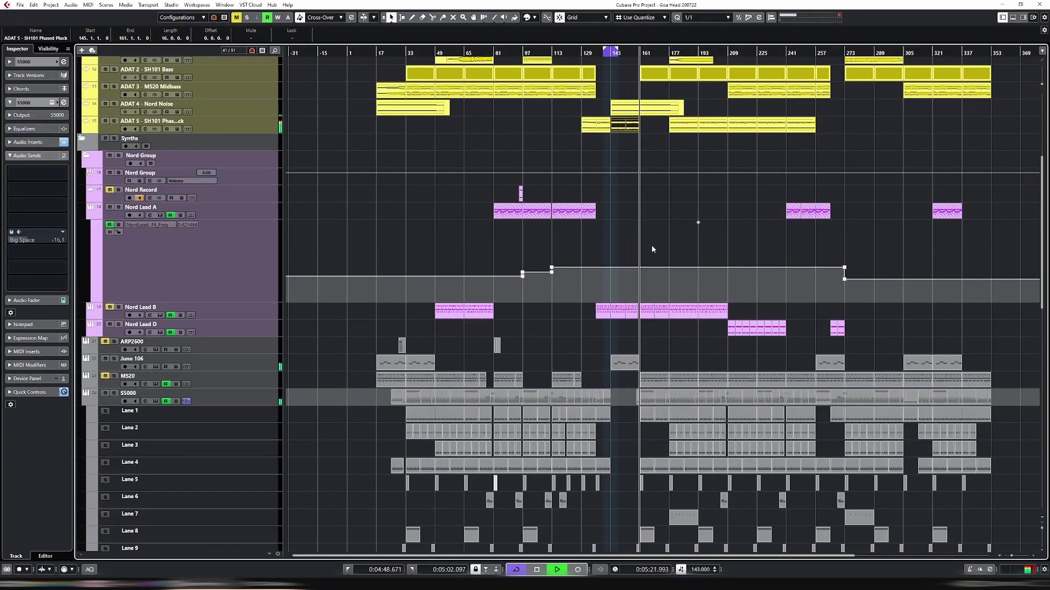
scroll(651, 245, "up", 3)
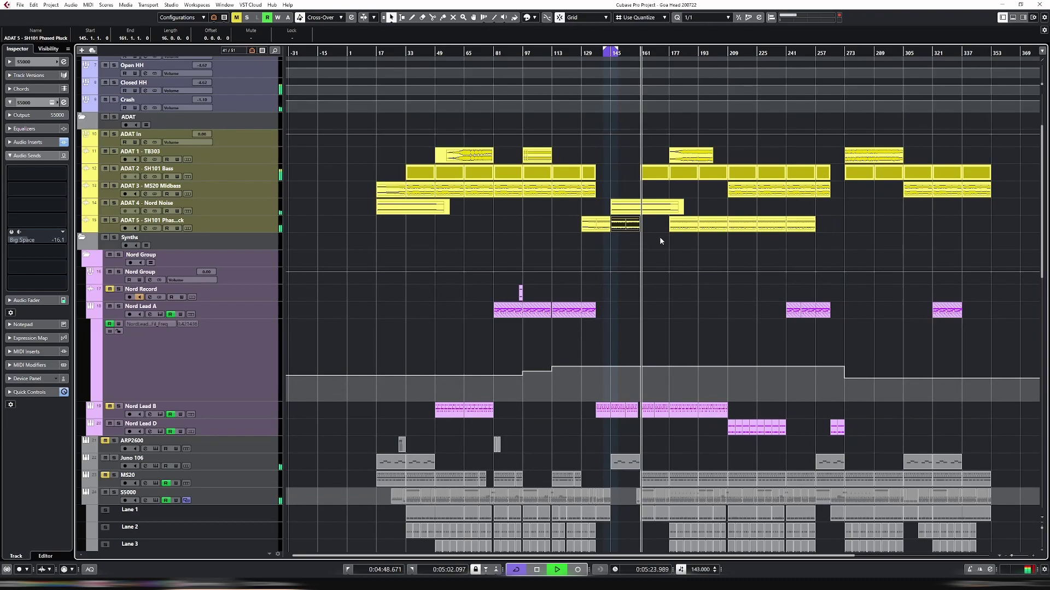
Set the cycle range to the Nord Noise event at bar 145 and raise the volume of both ADAT 4 Nord Noise events to 24 dB
left_click(648, 207)
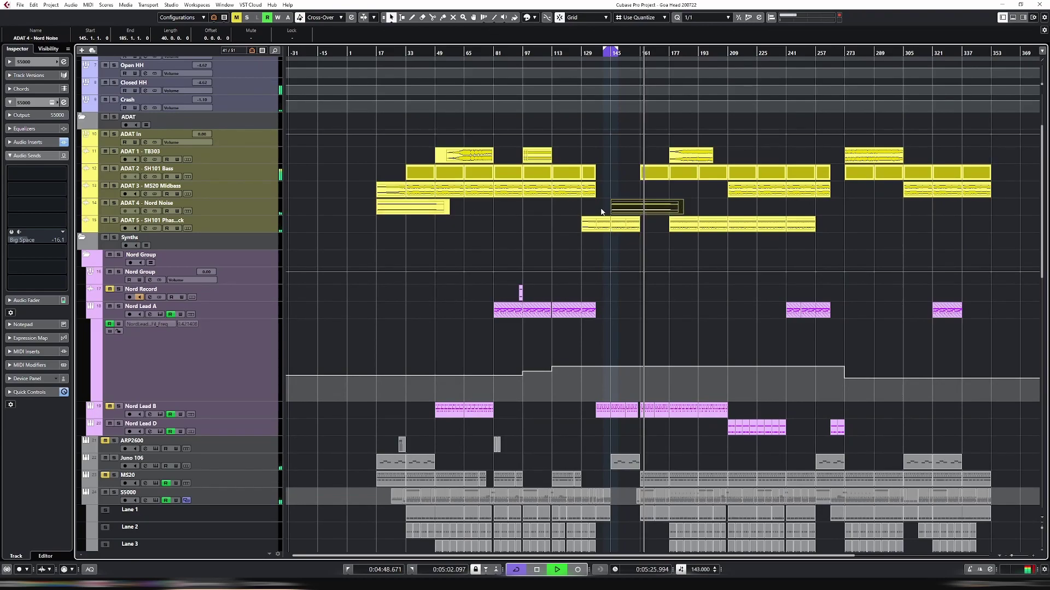
key("p")
left_click(247, 204)
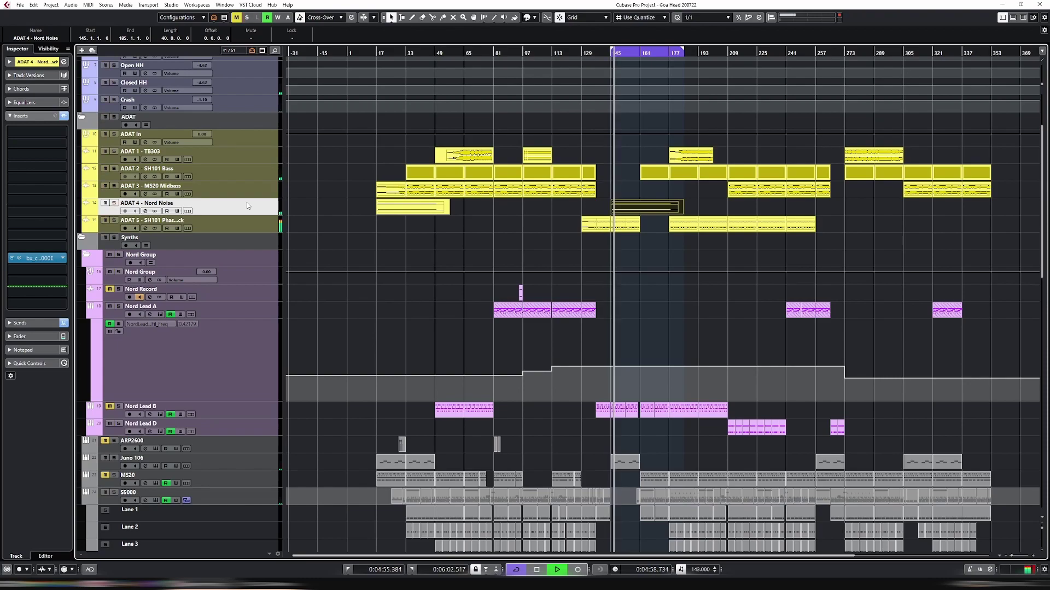
left_click_drag(333, 207, 657, 216)
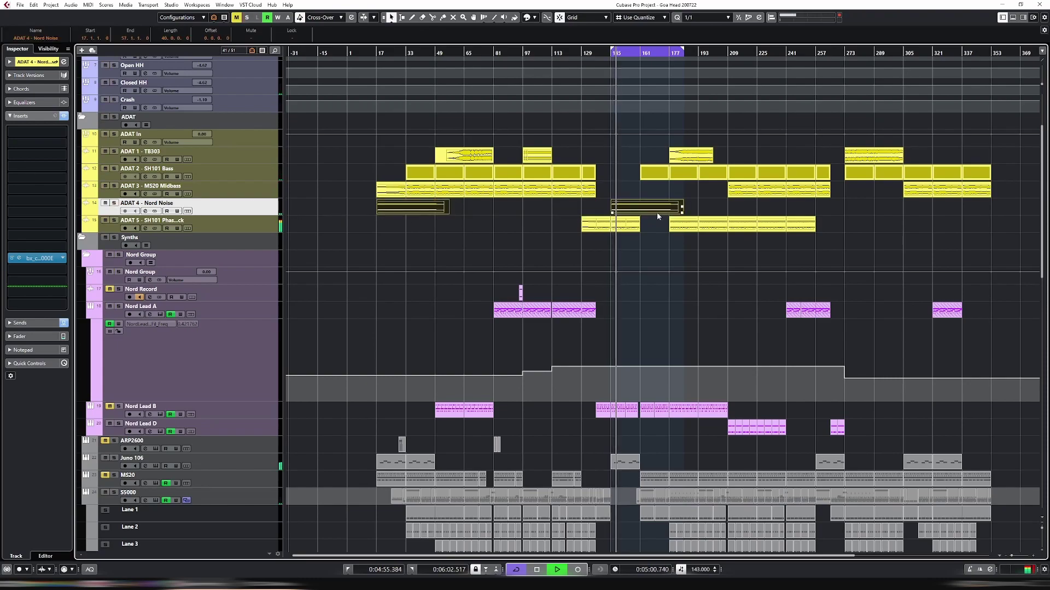
double_click(657, 211)
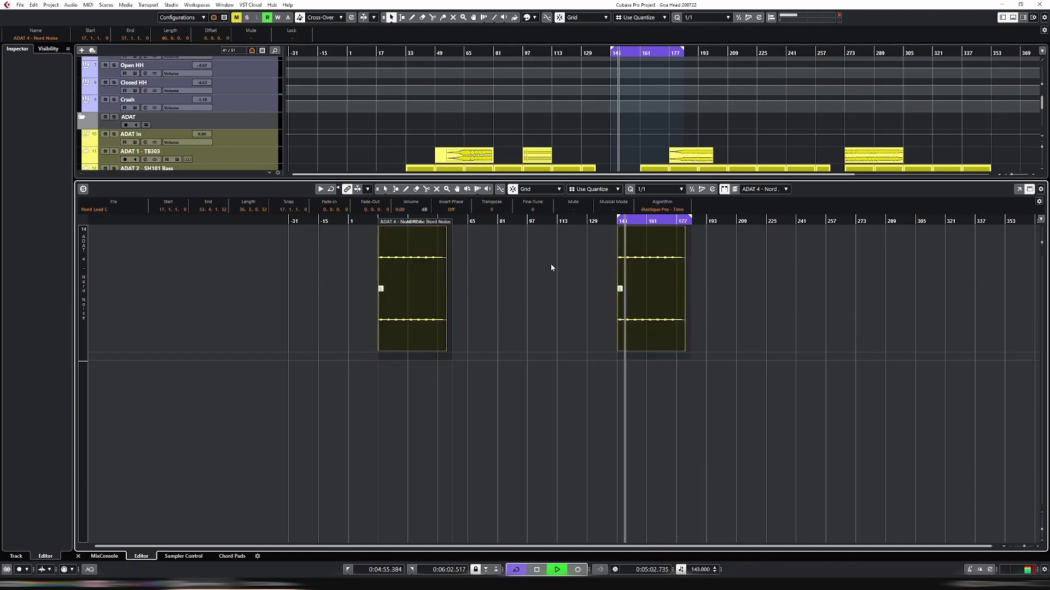
scroll(410, 210, "up", 14)
scroll(410, 209, "up", 9)
scroll(409, 210, "up", 1)
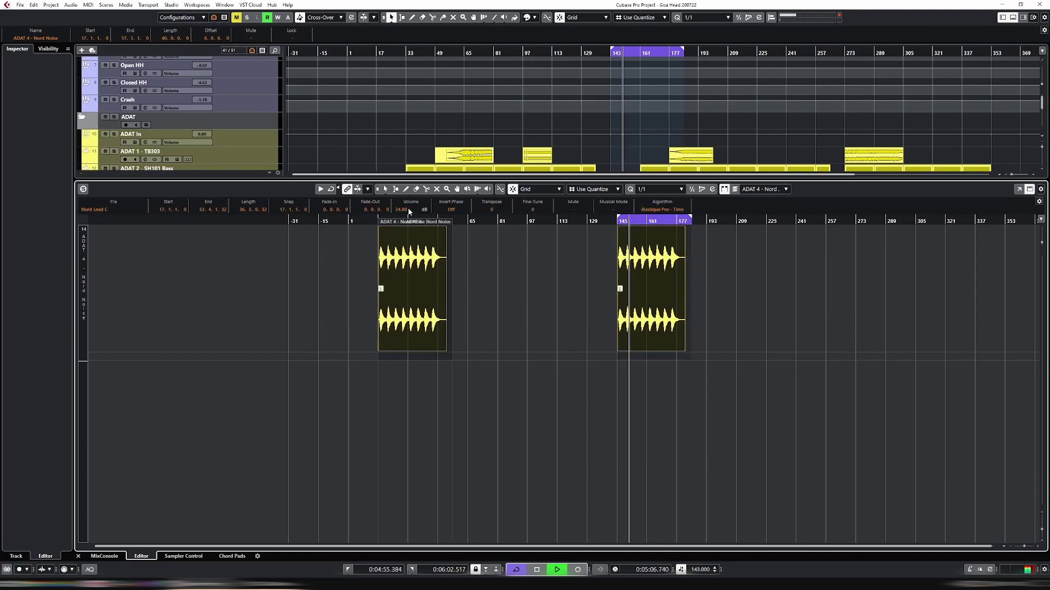
key("ctrl+e")
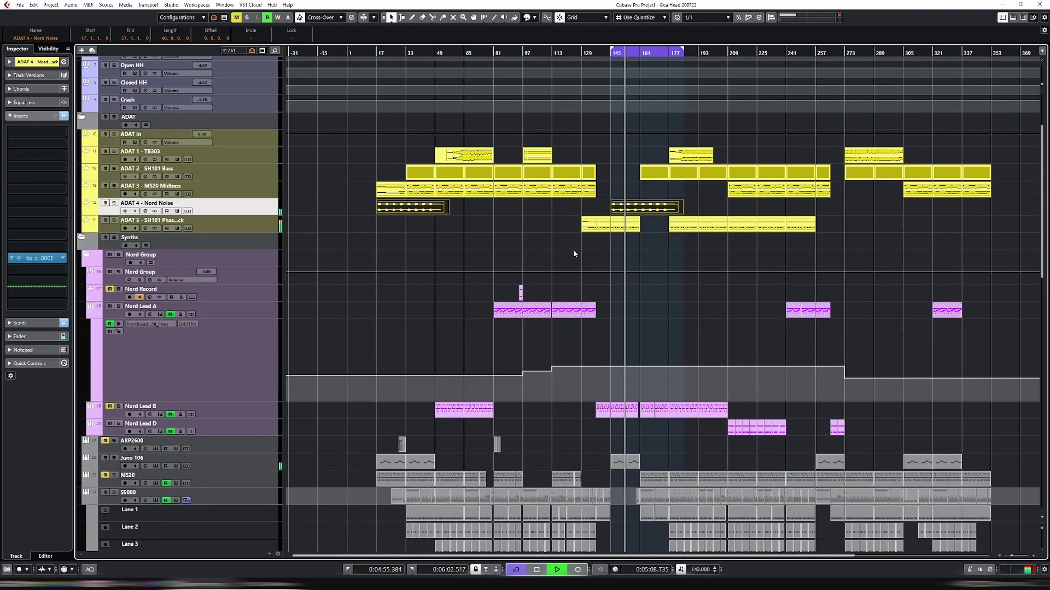
Adjust the bx_c...000E insert effect on the ADAT 4 - Nord Noise track and close its window
left_click(20, 258)
left_click_drag(748, 351, 752, 362)
left_click(773, 131)
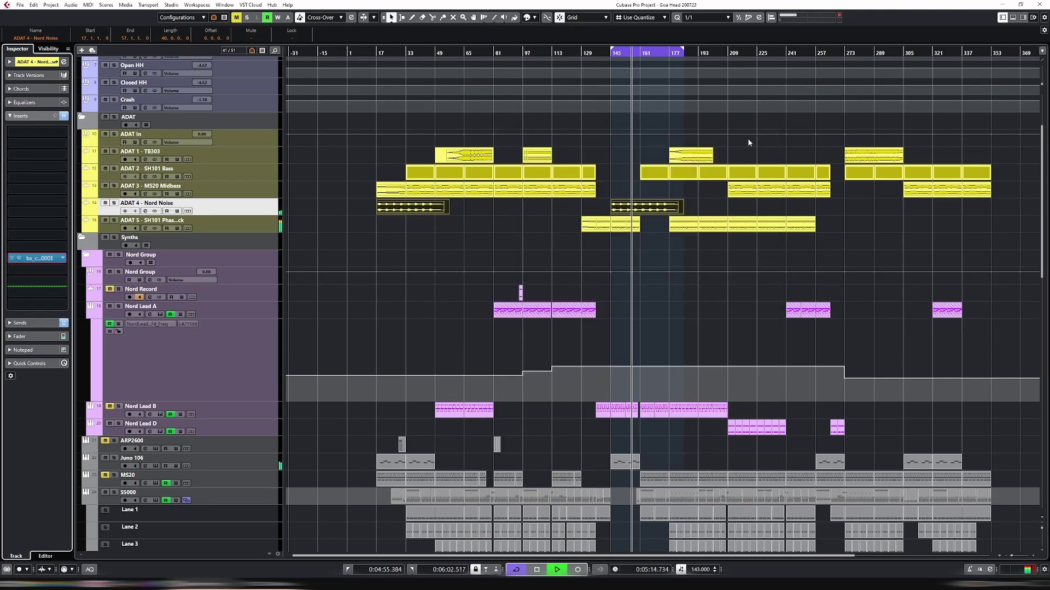
Set the cycle range to the S5000 lane 9 event spanning bars 159 to 161
scroll(711, 176, "down", 3)
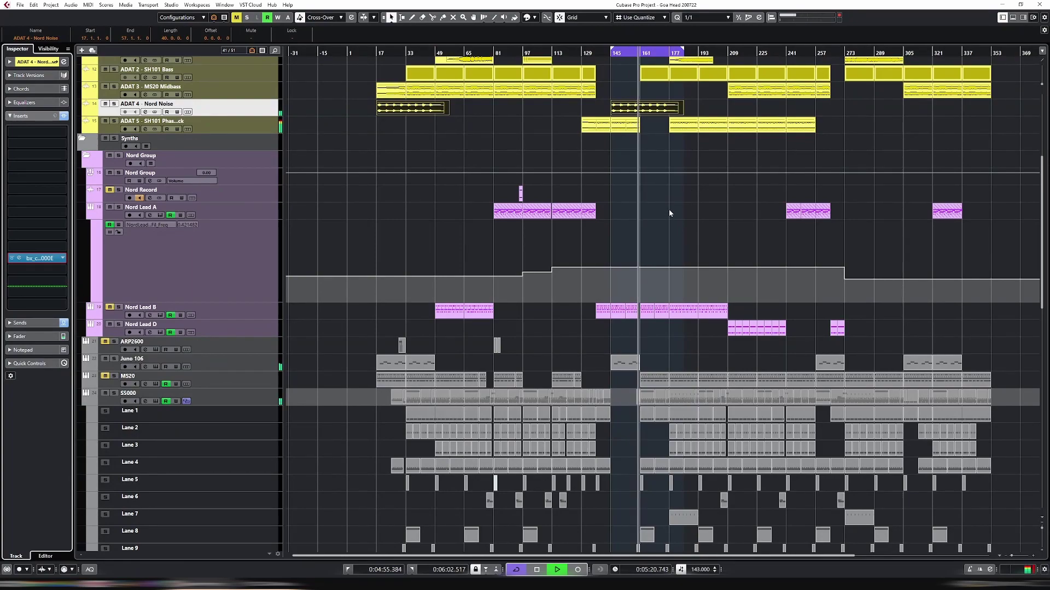
left_click(249, 361)
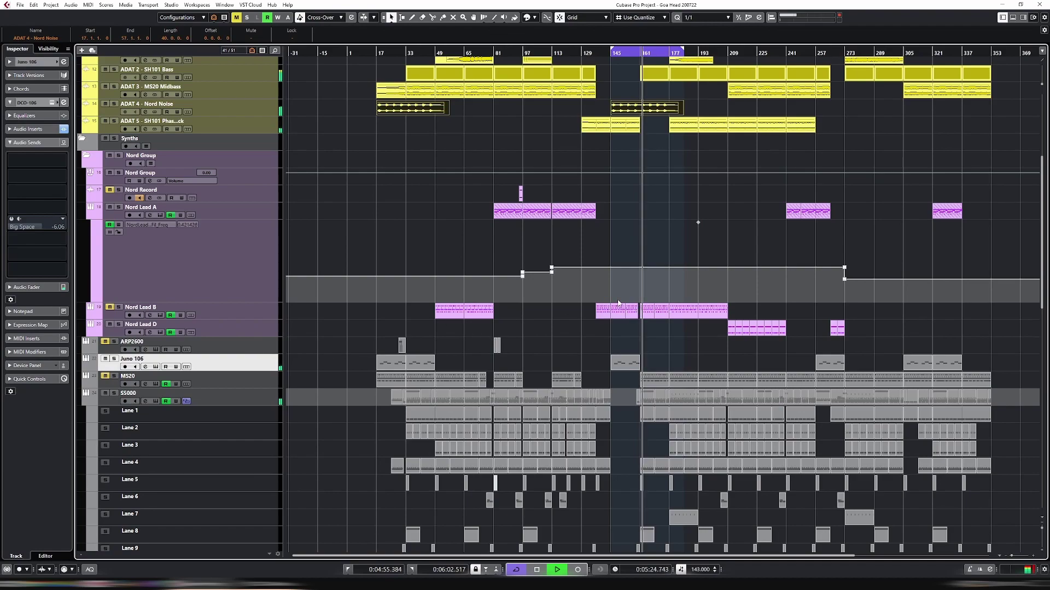
scroll(629, 290, "down", 4)
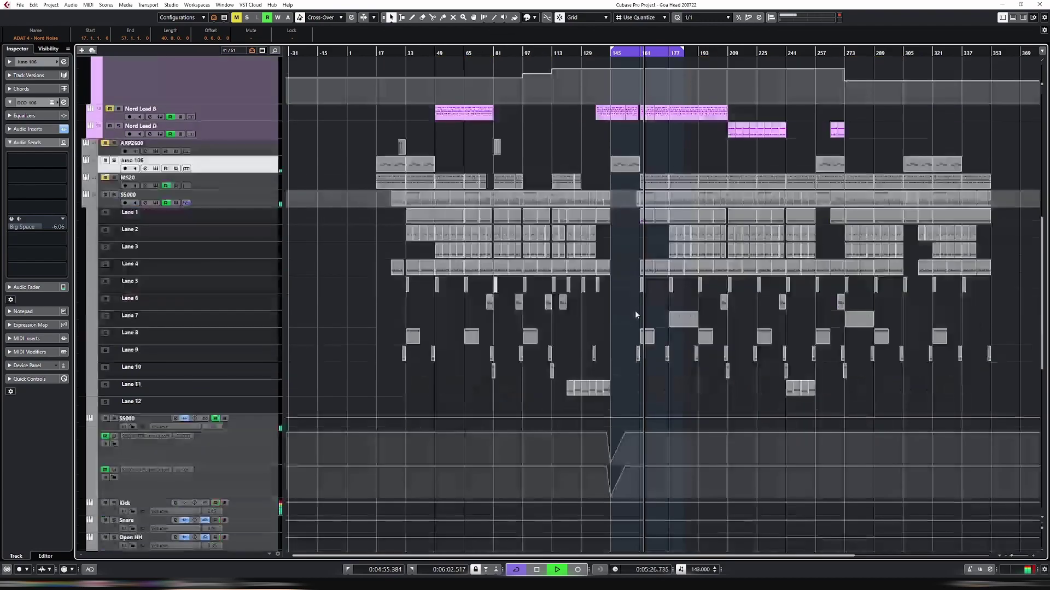
left_click(638, 351)
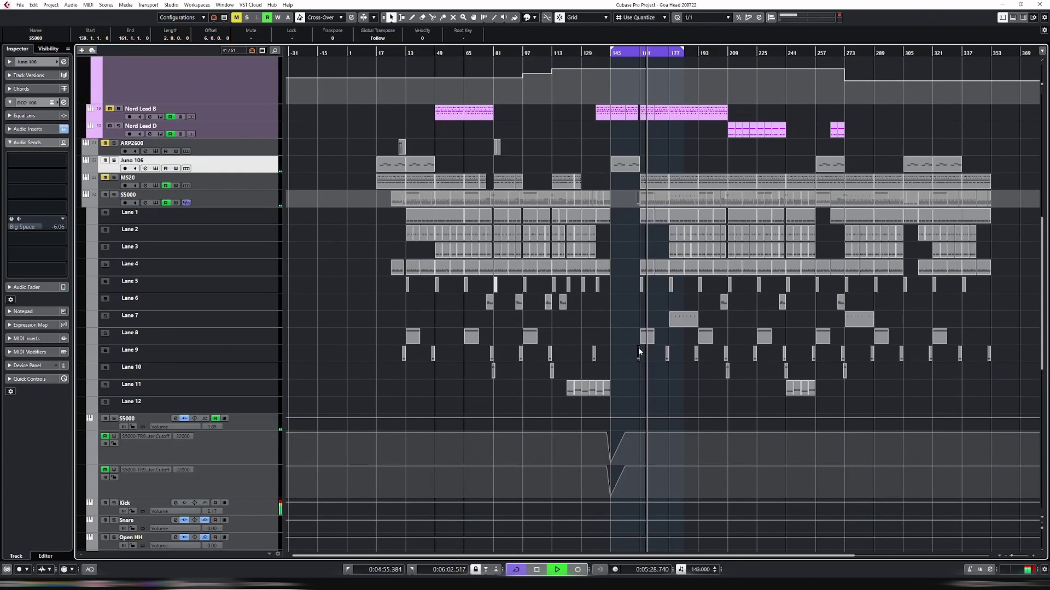
key("p")
scroll(638, 351, "up", 2)
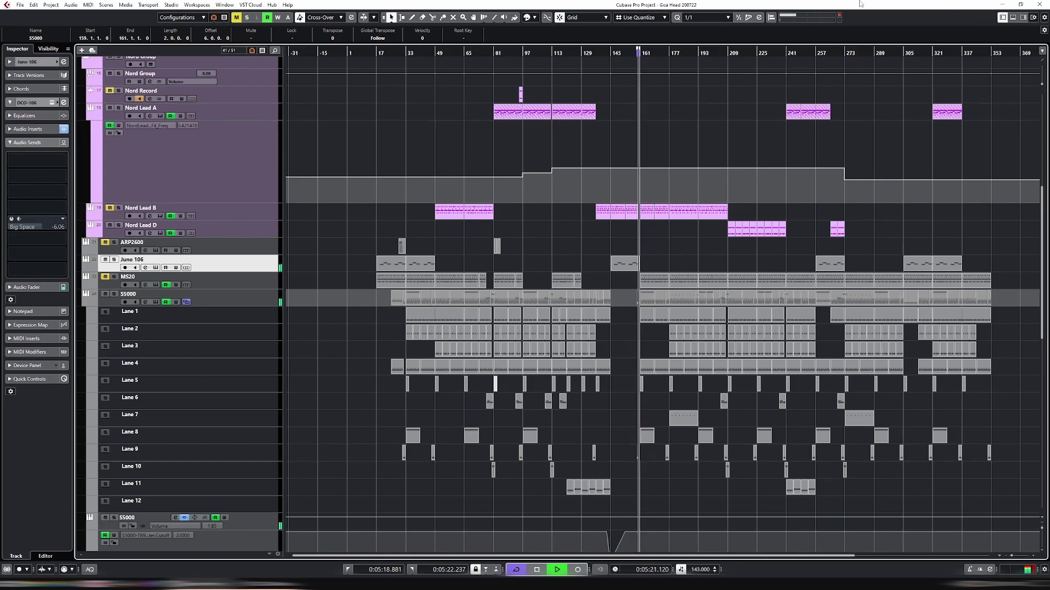
Set the cycle range to the Nord Lead B event spanning bars 161 to 169 and start playback
key("Right")
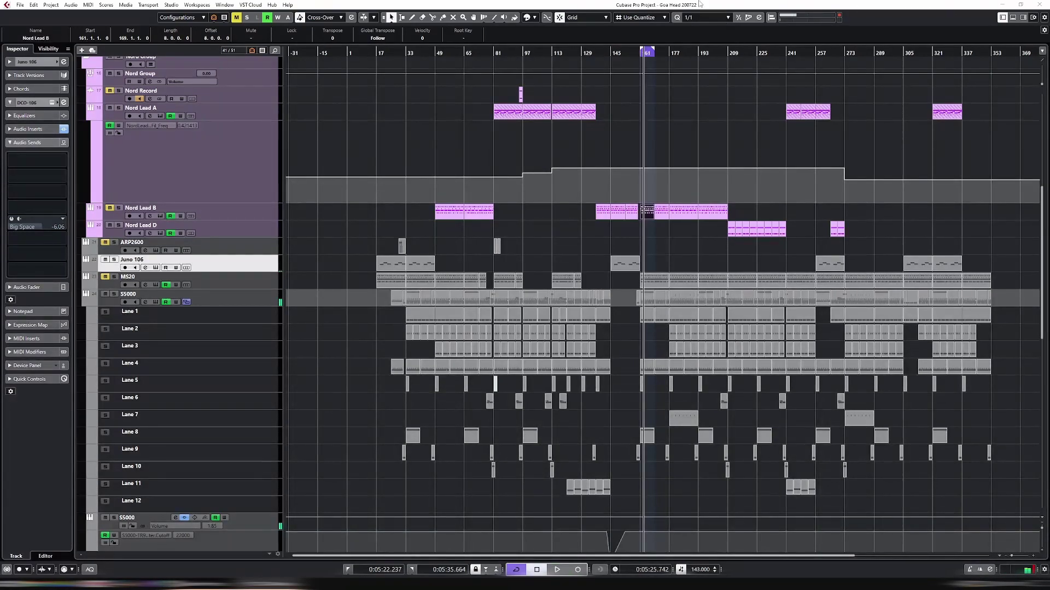
key("space")
Duplicate the SH101 Phased Pluck event at bar 145 on ADAT 5 so the copy fills bars 161 to 177
scroll(604, 193, "up", 4)
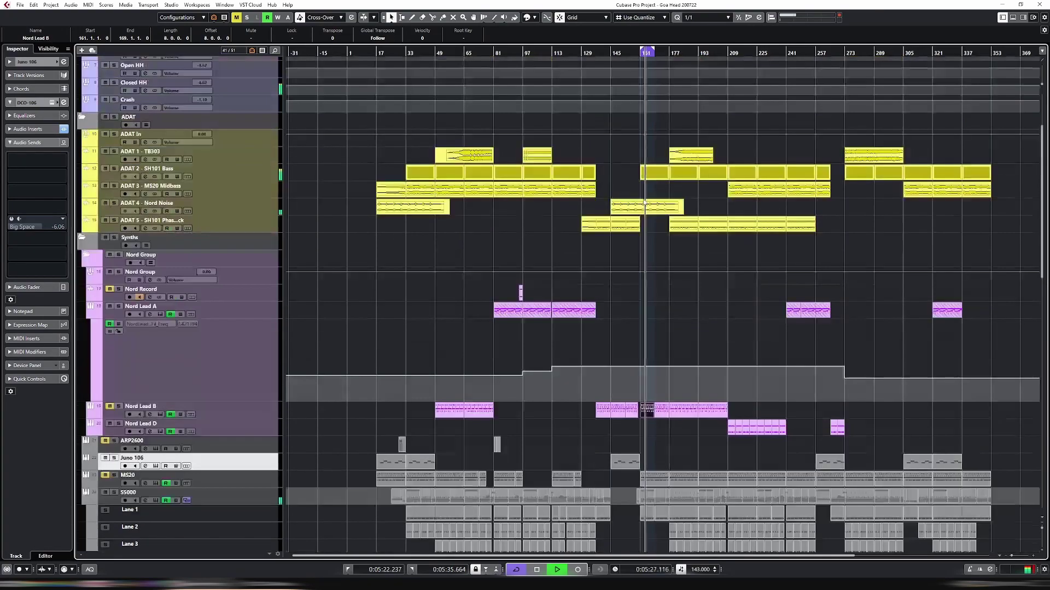
key("Up")
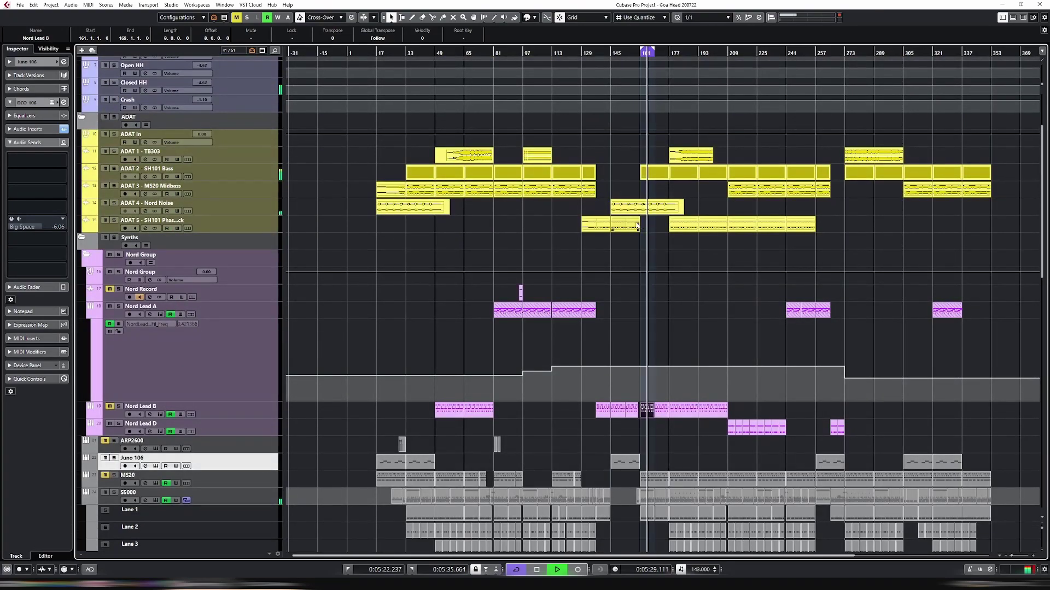
key("Right")
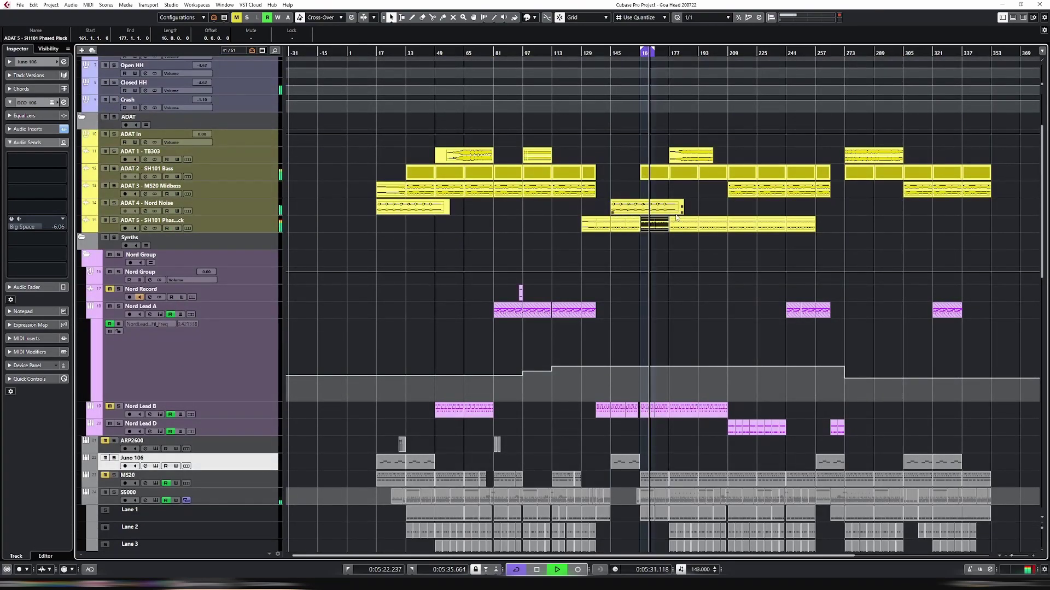
Copy MS20 Midbass material from before the break on ADAT 3 to bar 161, extending to about bar 185
left_click(579, 192)
left_click_drag(558, 193, 650, 193)
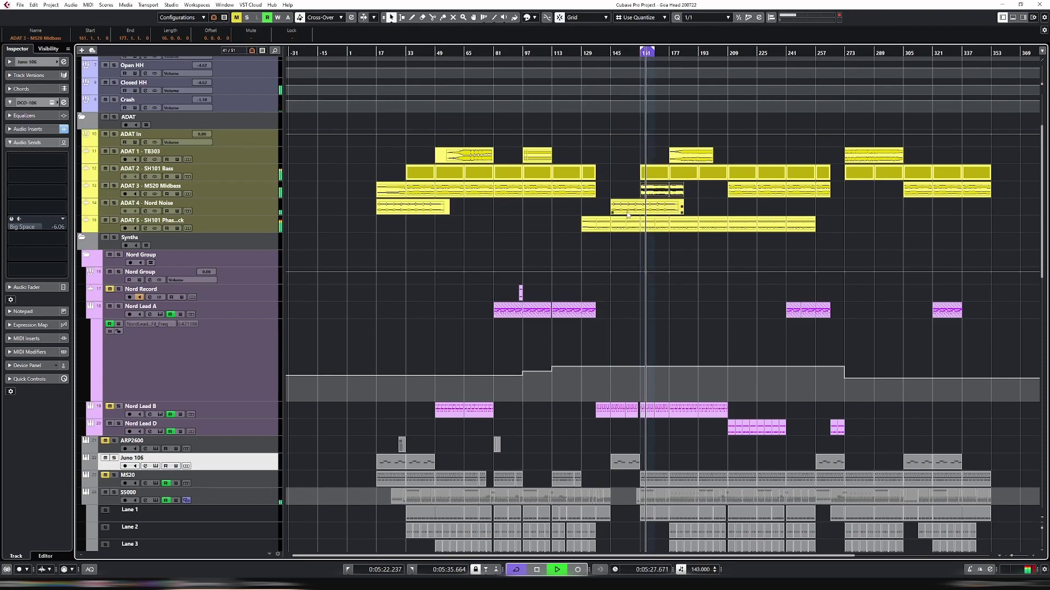
Delete the SH101 Phased Pluck event spanning bars 161 to 177 on the ADAT 5 track
scroll(647, 227, "down", 6)
scroll(649, 215, "up", 3)
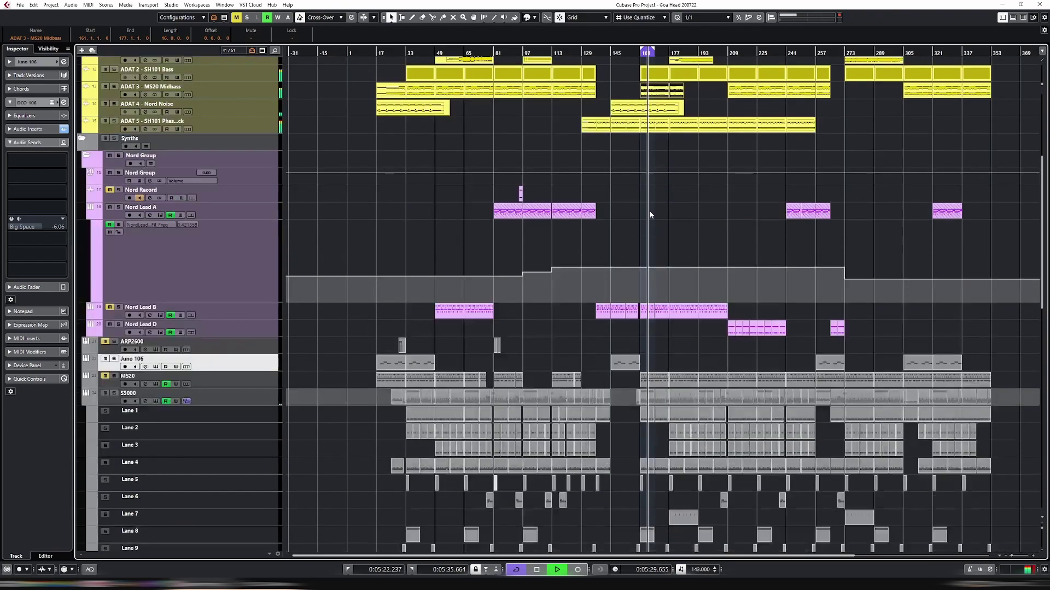
left_click(652, 125)
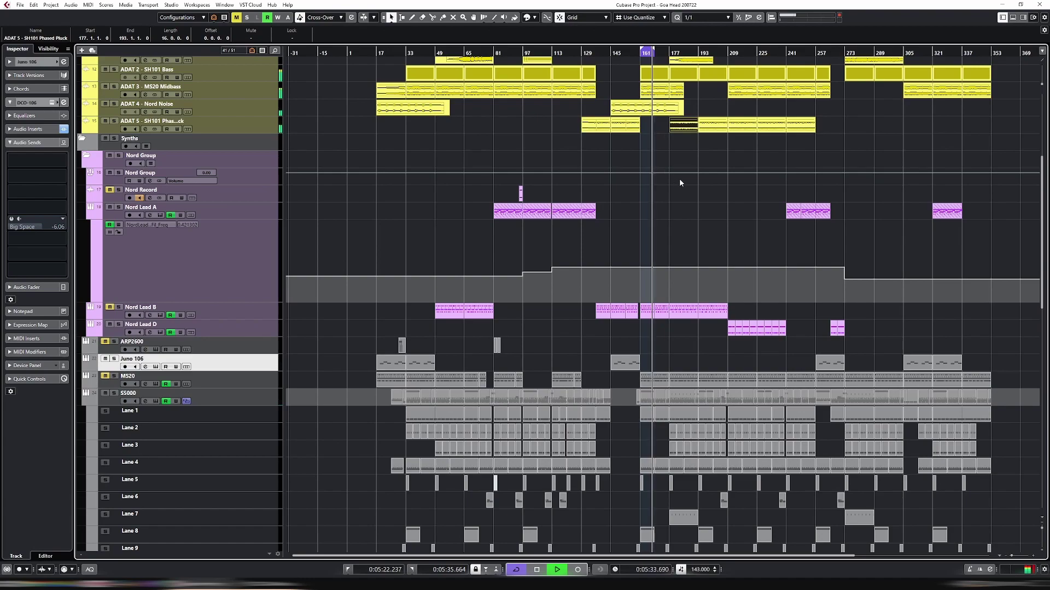
scroll(663, 212, "down", 6)
scroll(662, 213, "up", 6)
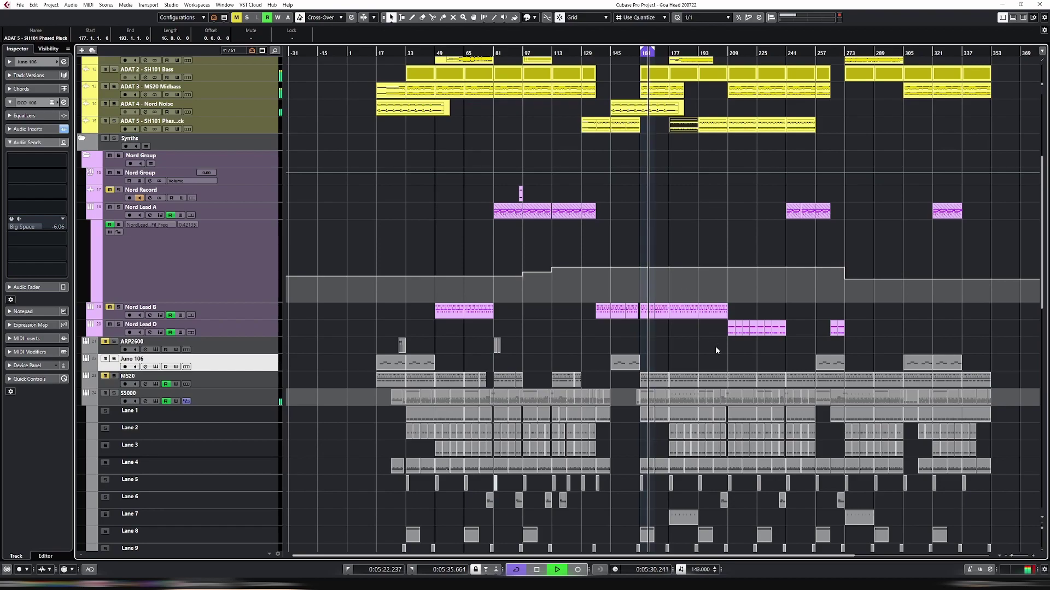
Copy the SH101 Phased Pluck event before bar 161 on ADAT 5 so that the copy fills bars 161 to 177
scroll(716, 350, "down", 3)
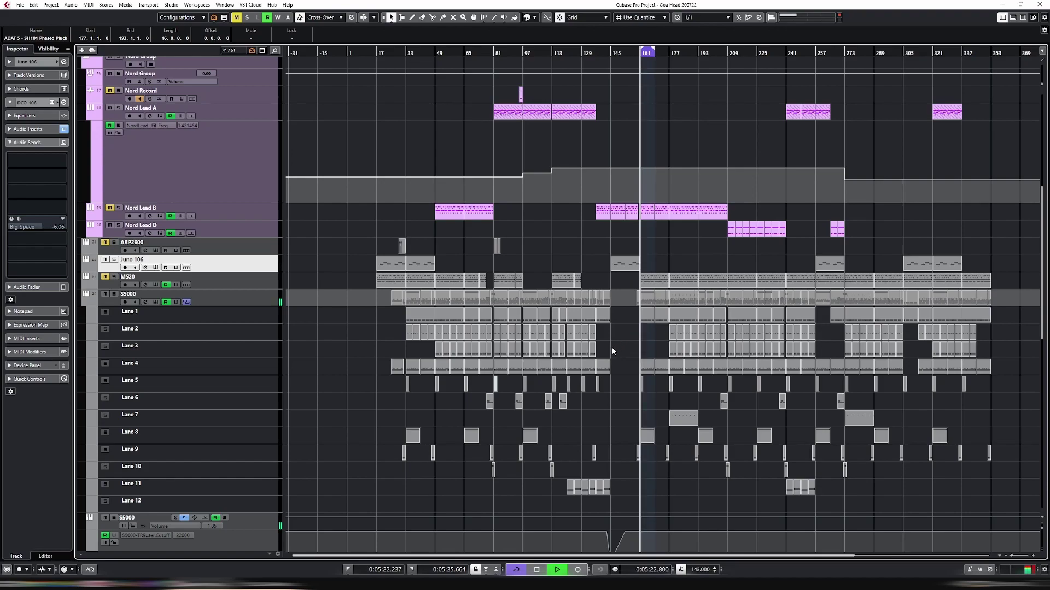
mouse_move(655, 338)
left_mouse_down()
mouse_move(695, 357)
mouse_move(644, 336)
mouse_move(659, 335)
left_mouse_up()
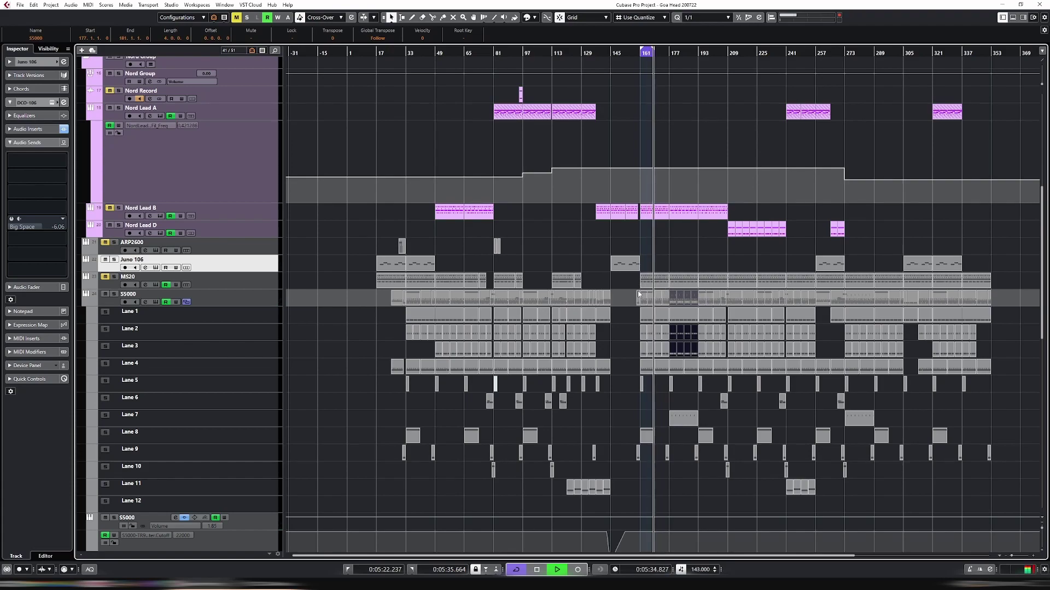
scroll(634, 281, "down", 3)
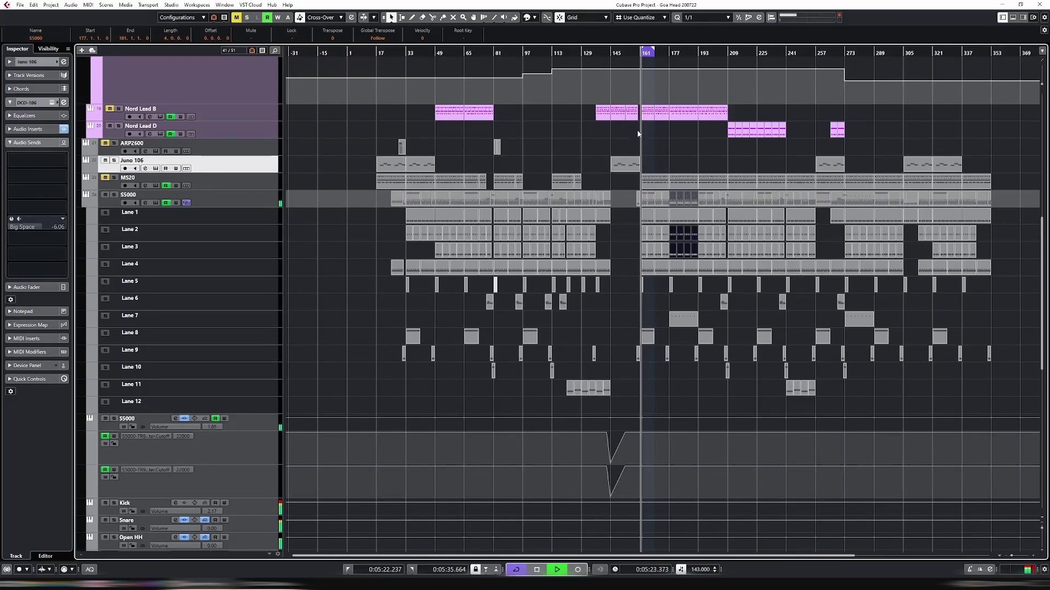
scroll(651, 230, "up", 10)
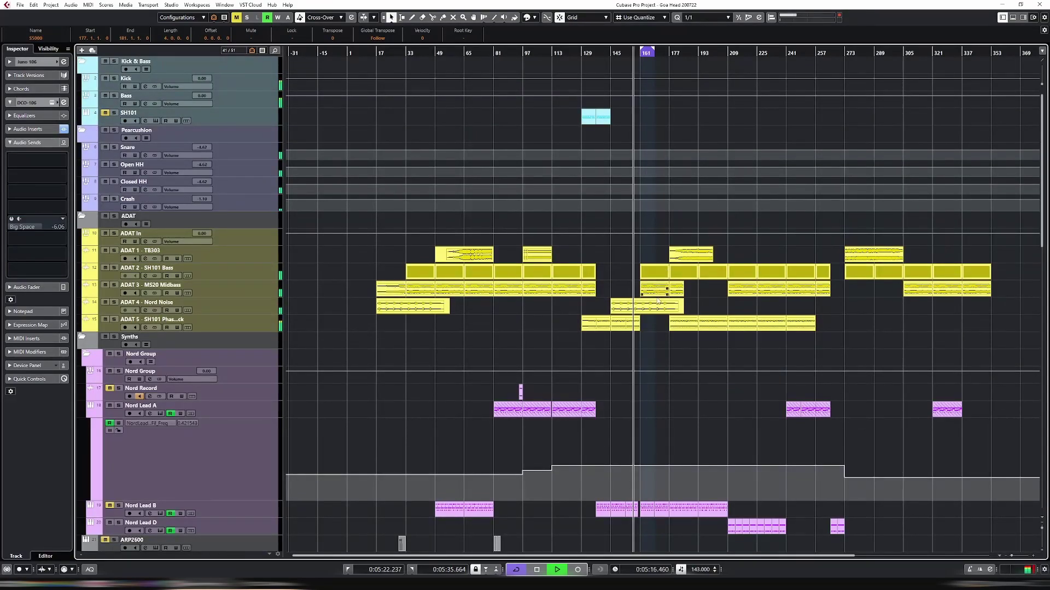
left_click_drag(637, 323, 664, 322)
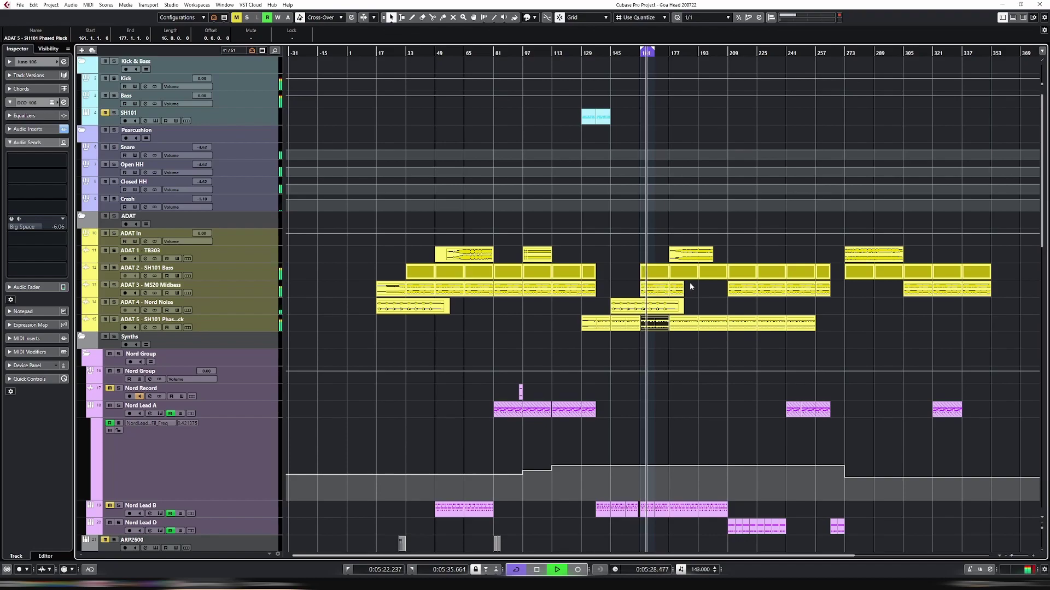
Solo ADAT 5 - SH101 Phased Pluck, bypass its phaser insert for comparison, and release the solo
scroll(686, 284, "down", 3)
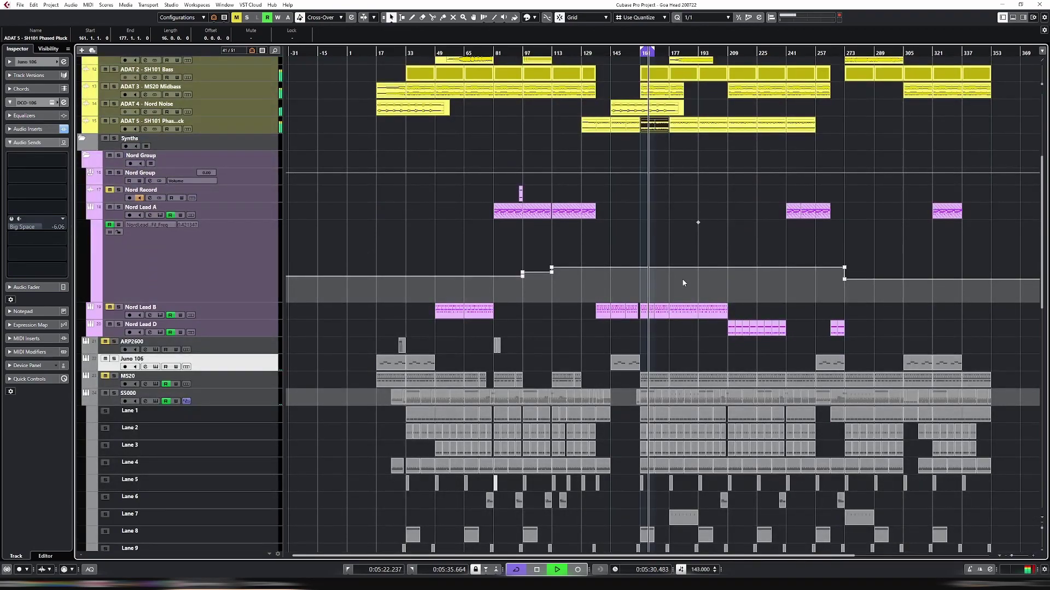
scroll(683, 282, "down", 3)
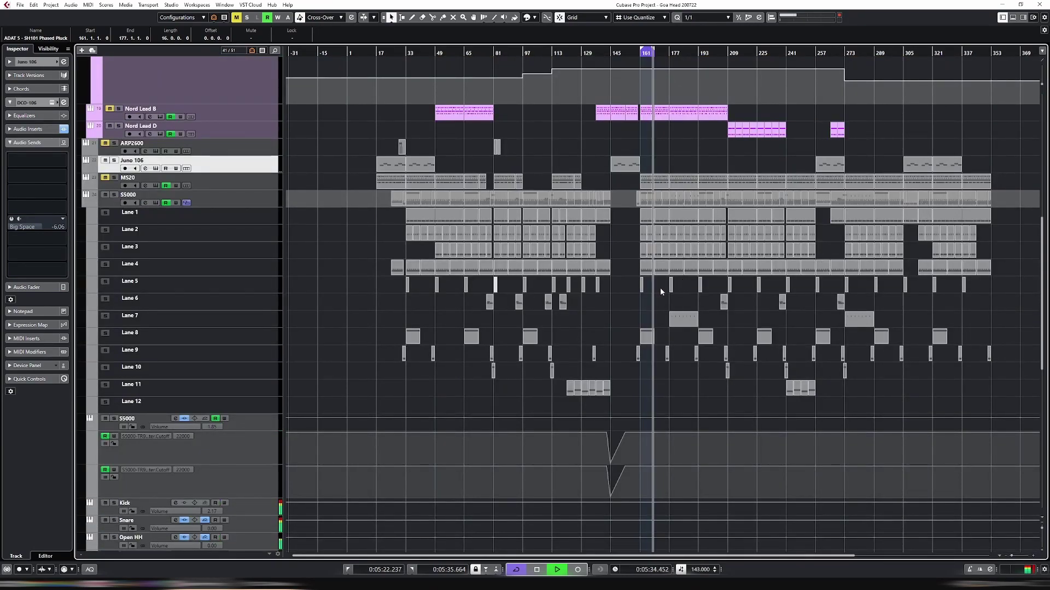
scroll(661, 286, "up", 3)
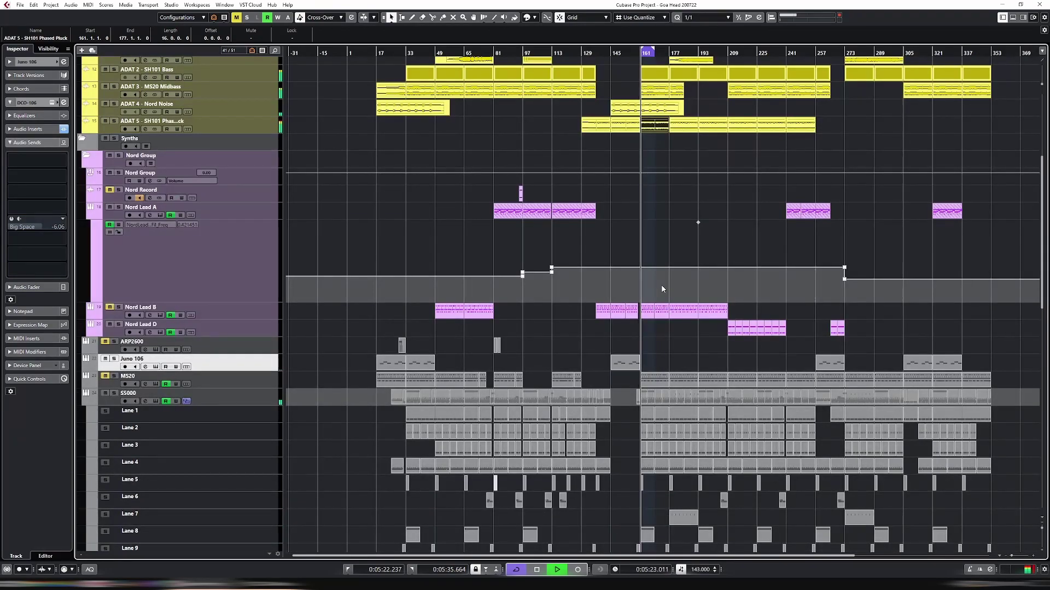
scroll(662, 289, "up", 3)
scroll(660, 289, "down", 2)
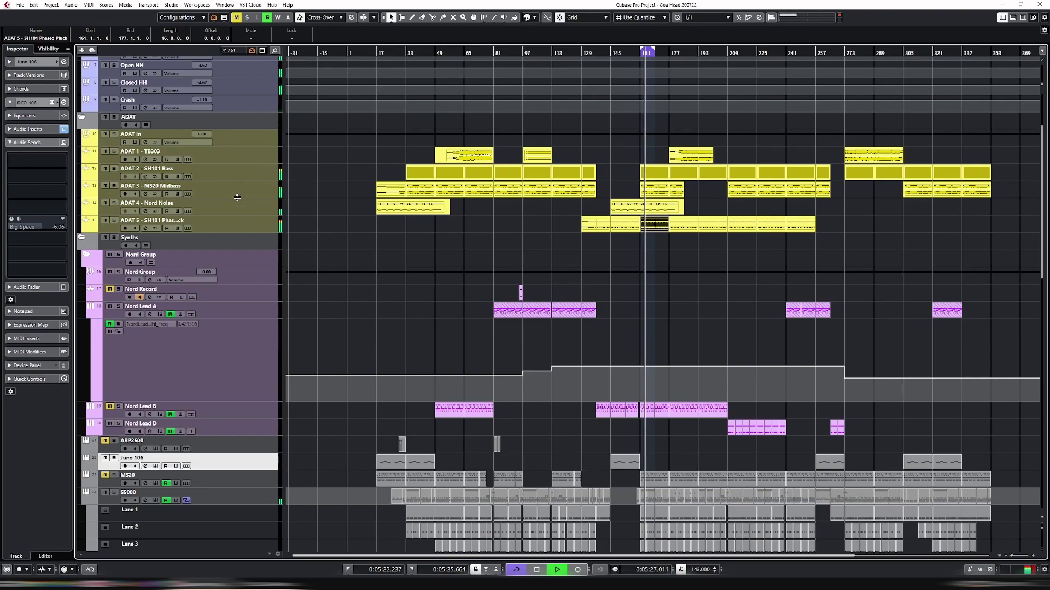
left_click(234, 219)
key("s")
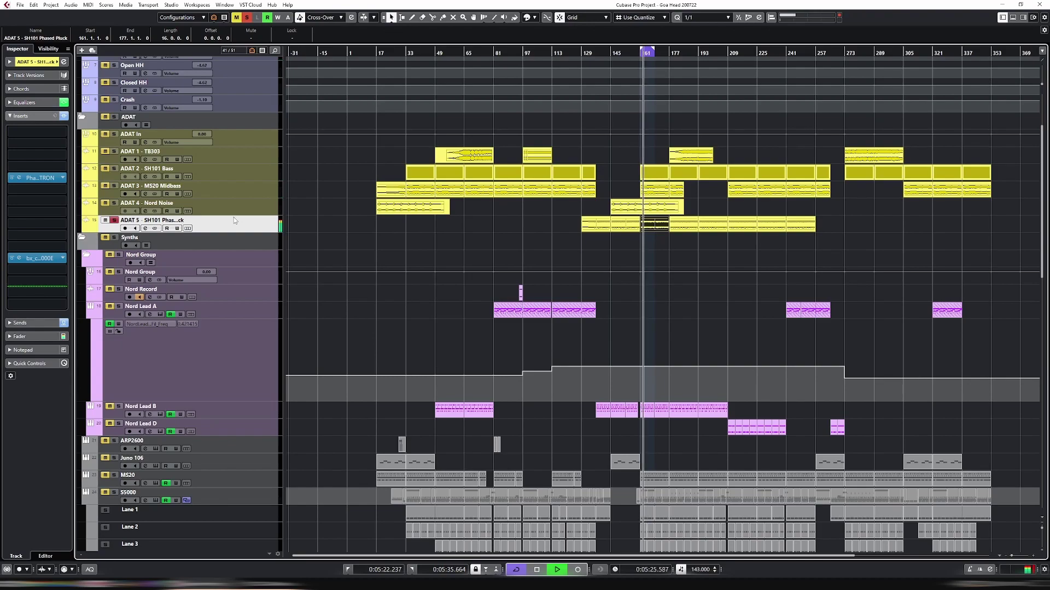
left_click(8, 178)
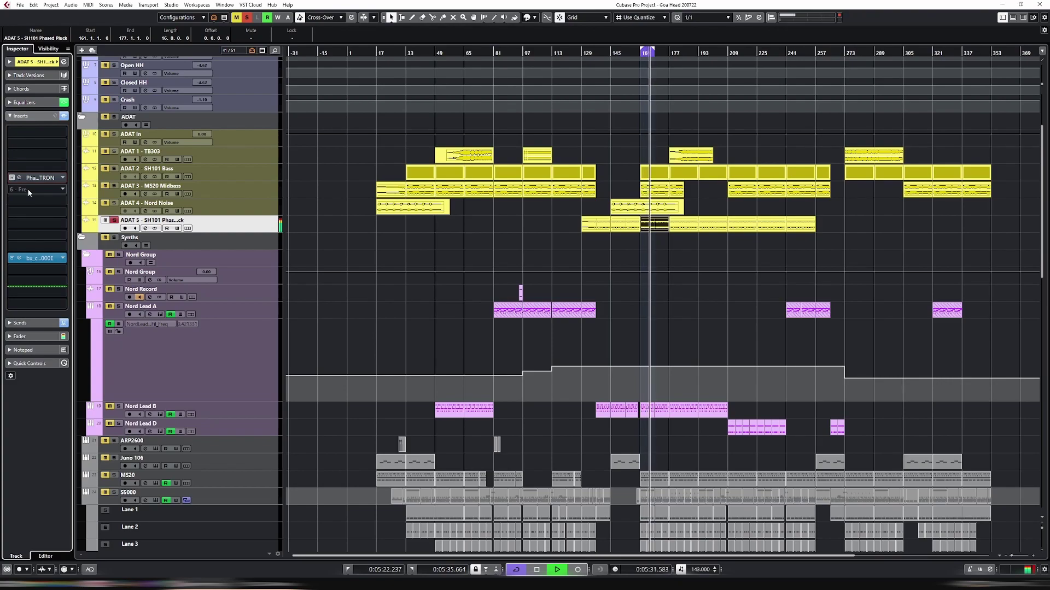
key("s")
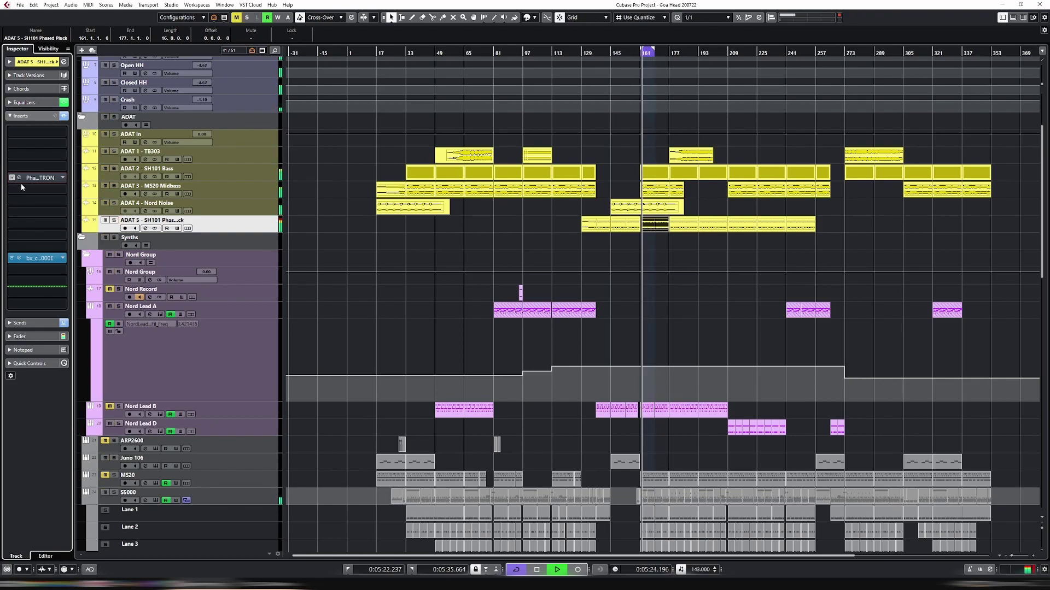
Zoom in on the Phased Pluck event at bars 161 to 177, listen to it soloed, and stop playback
key("h")
key("h")
key("h")
key("h")
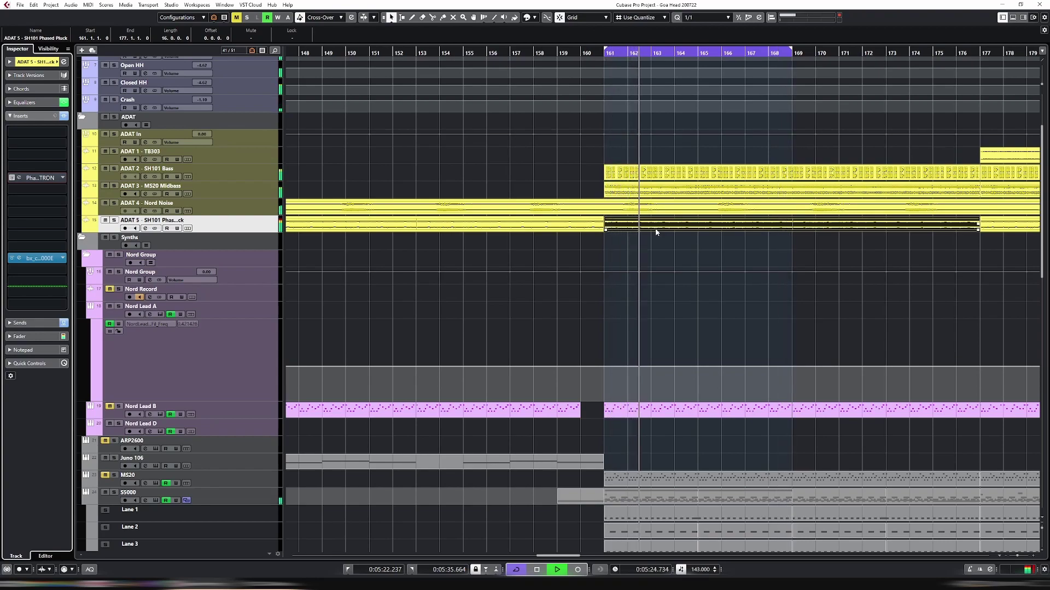
key("s")
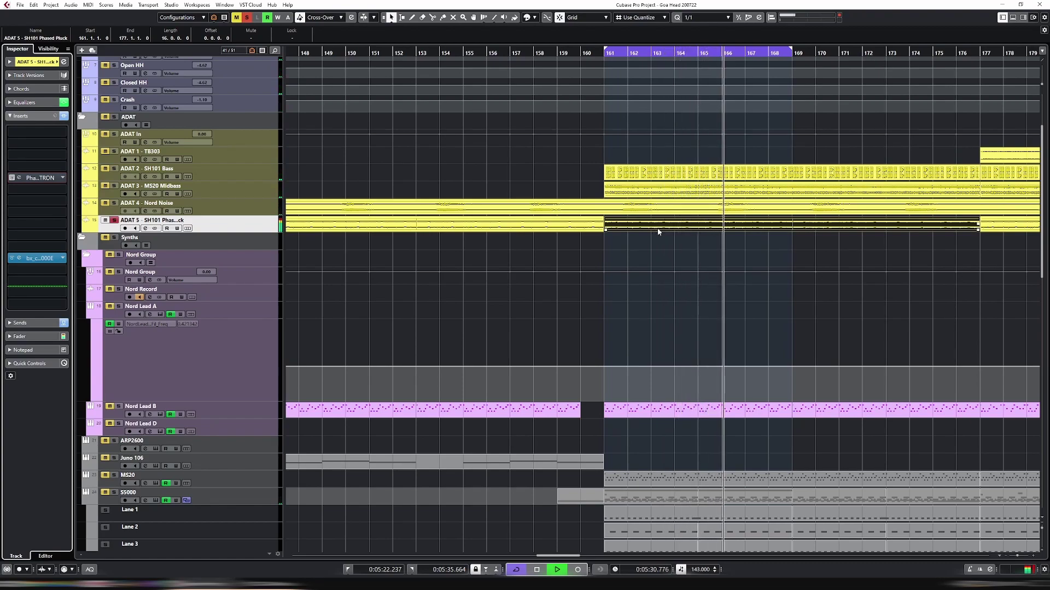
key("space")
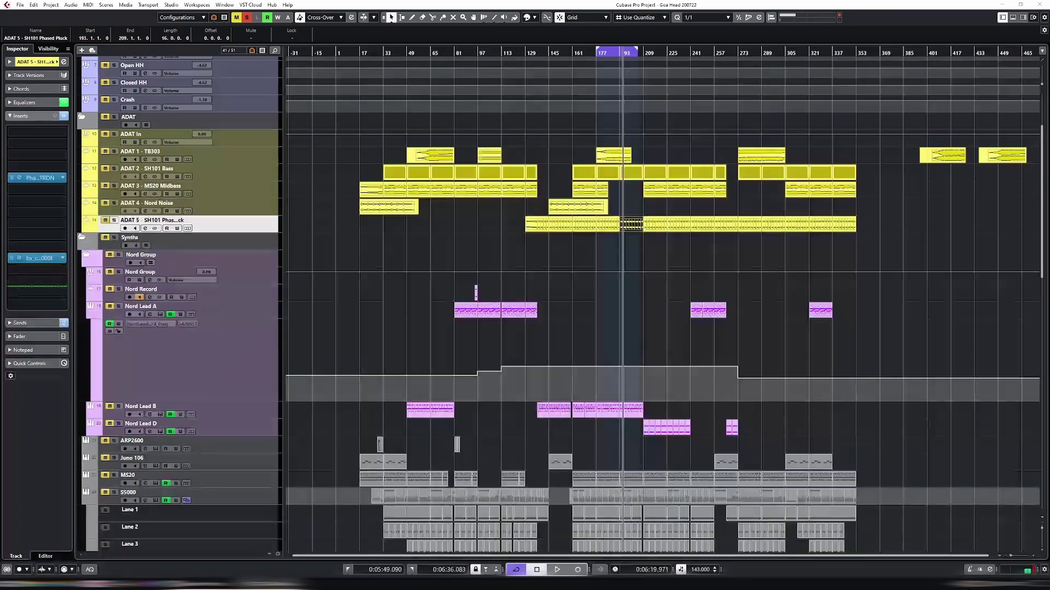
Shorten the Phased Pluck event at bar 193 on ADAT 5 to end at bar 201 and replay from its start
key("space")
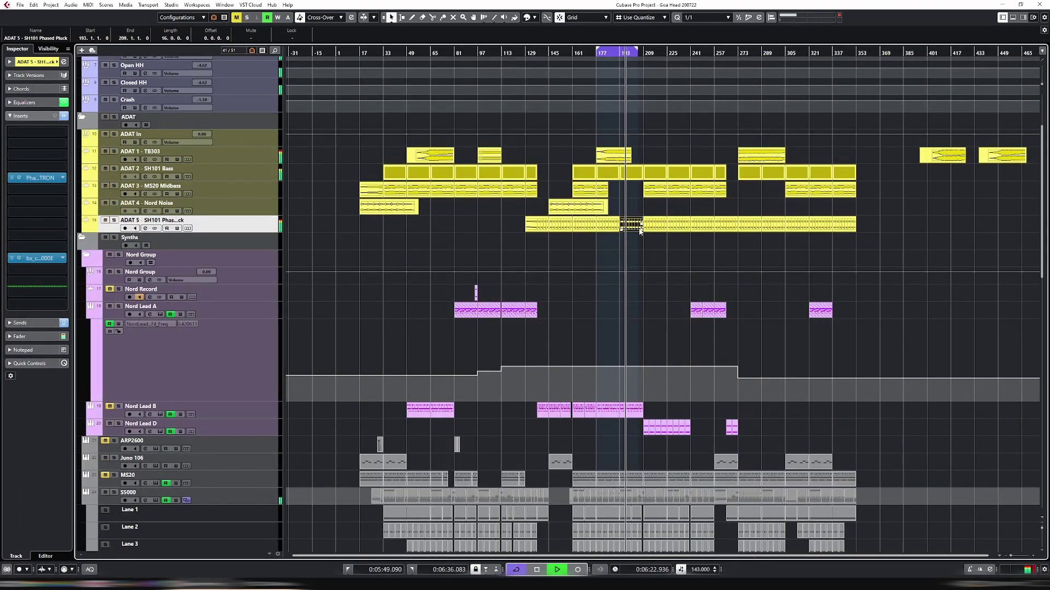
left_click_drag(640, 230, 625, 224)
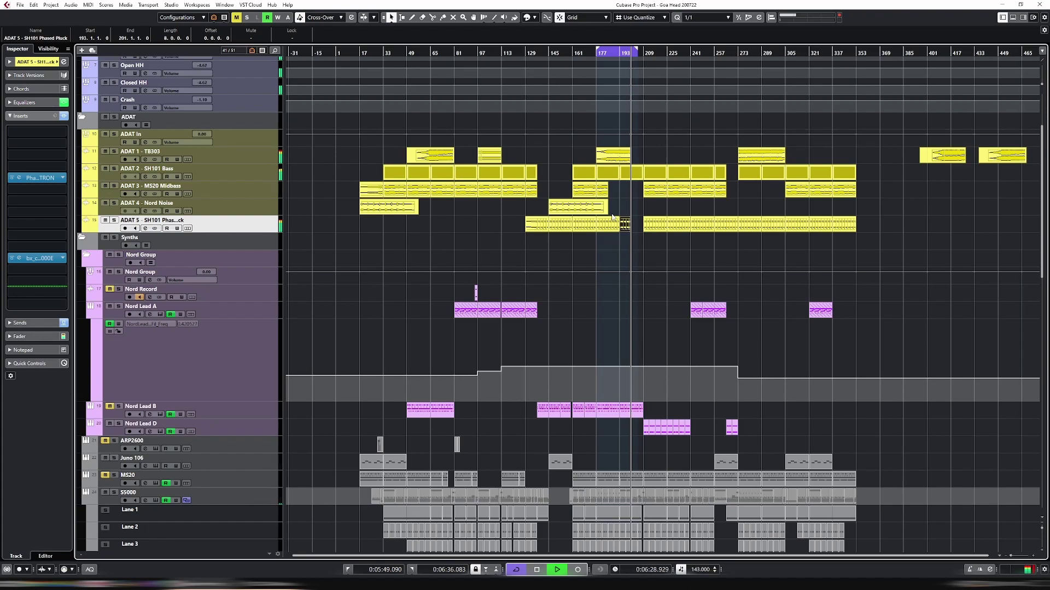
left_click(621, 55)
Lower the ADAT 5 Phased Pluck output fader slightly in bx_console SSL 4000 E while replaying from bar 193
left_click(269, 153)
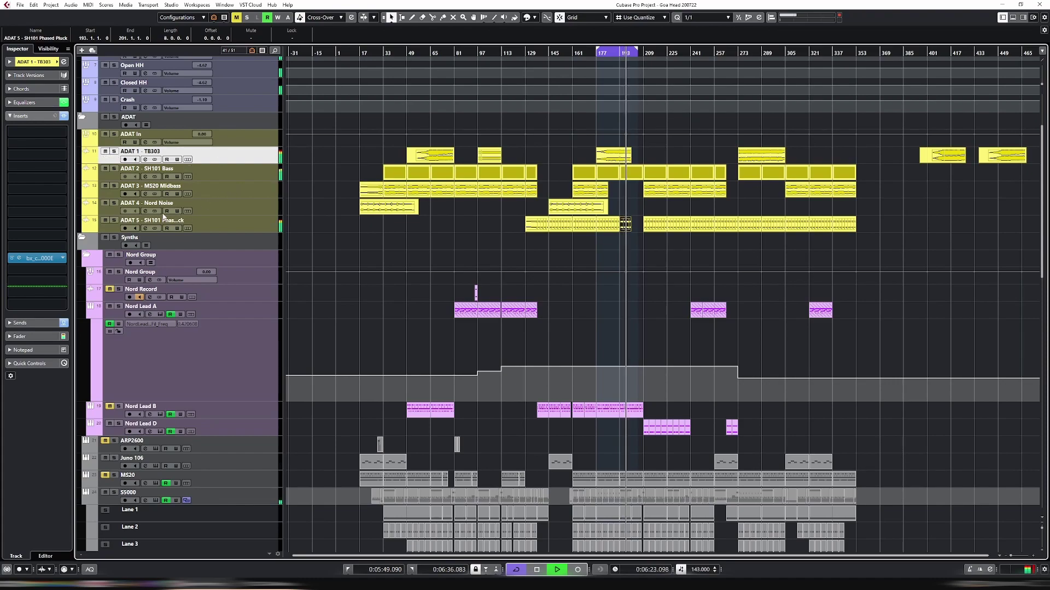
left_click(222, 224)
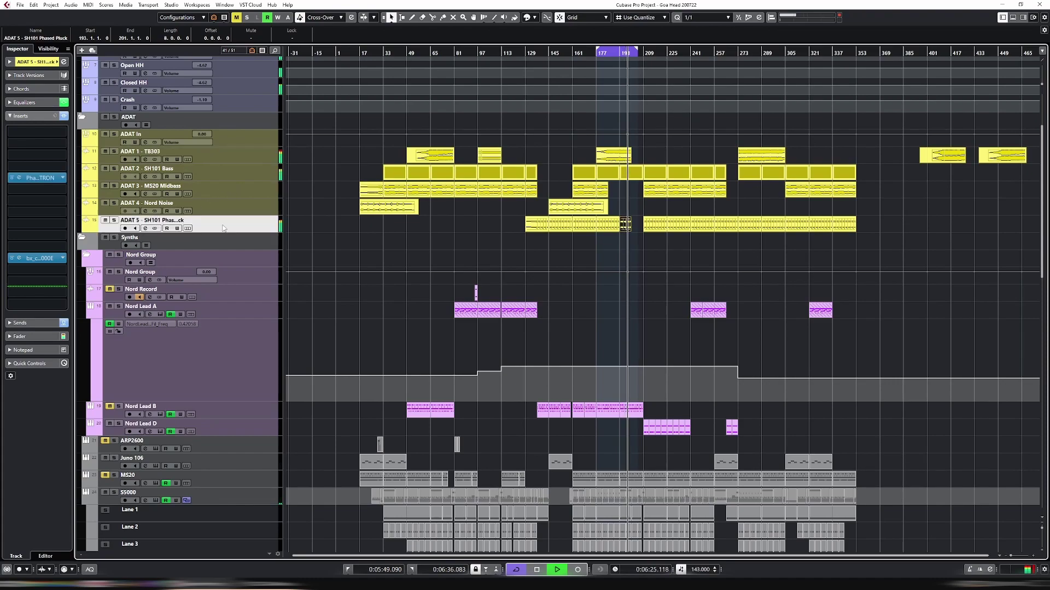
left_click(19, 258)
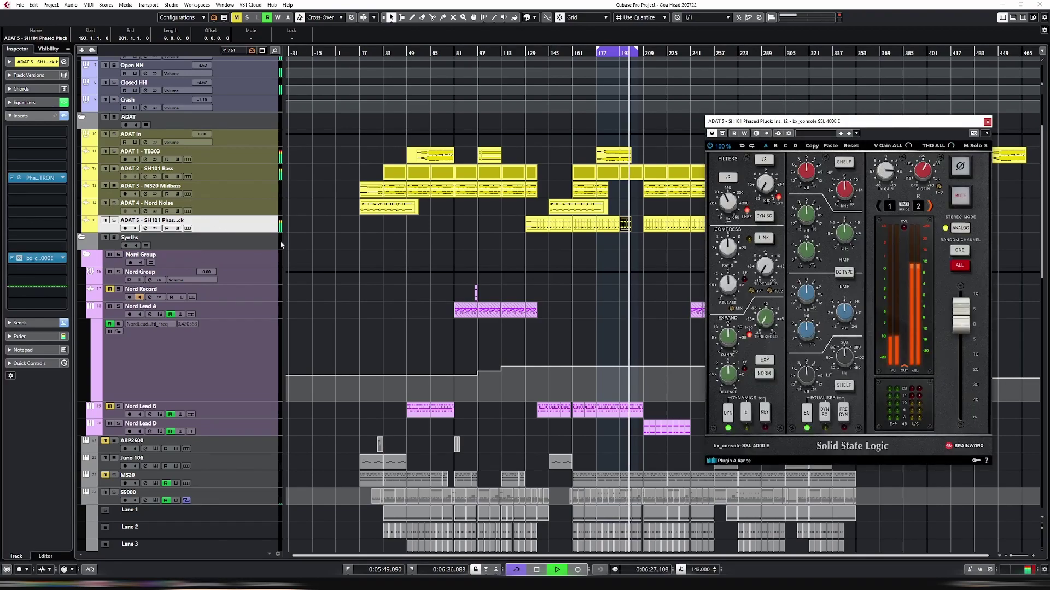
left_click_drag(961, 314, 965, 328)
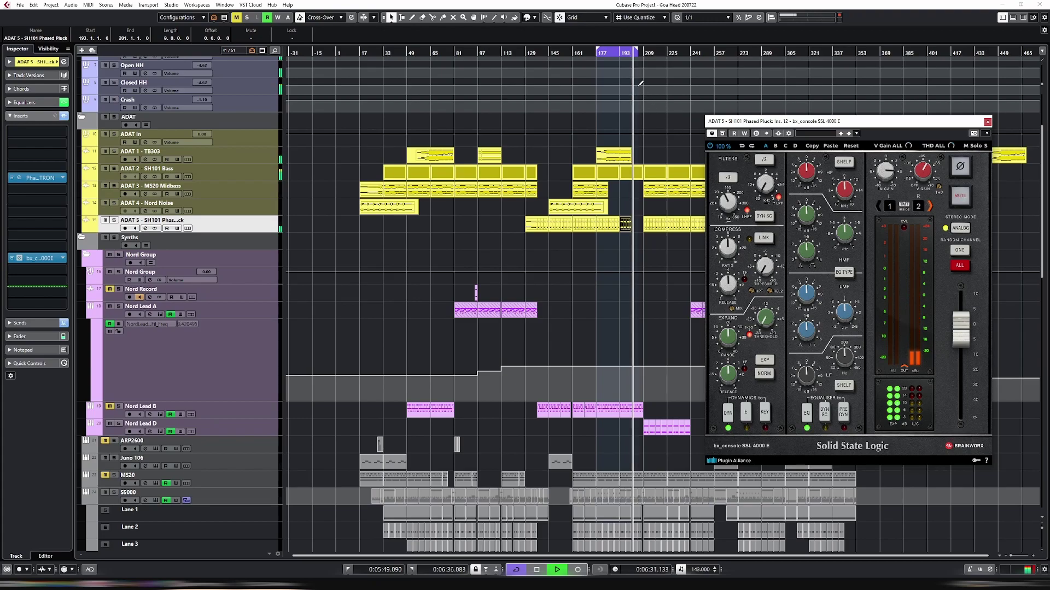
left_click(622, 56)
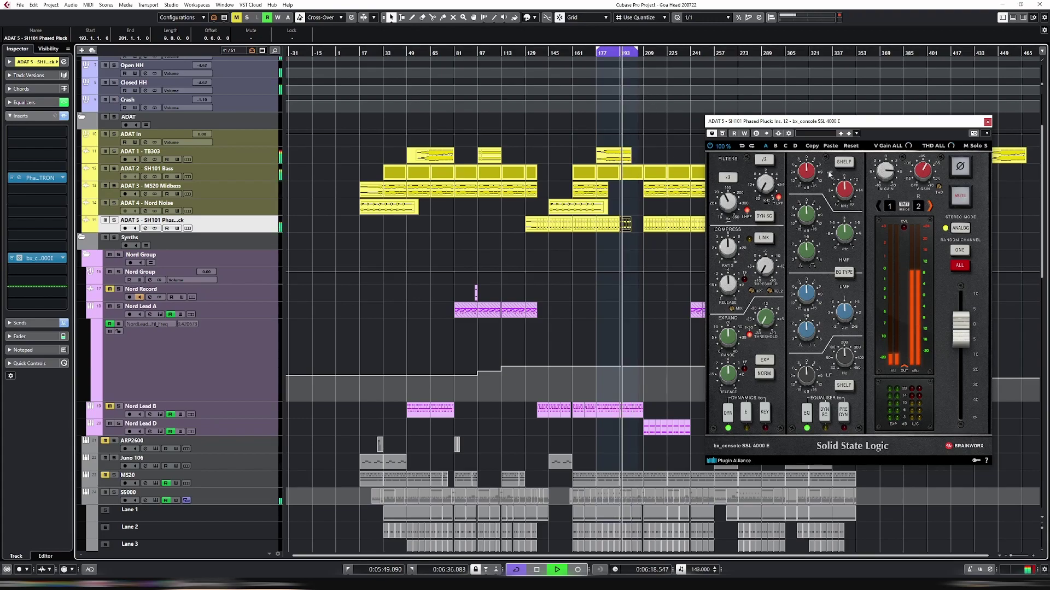
left_click(987, 121)
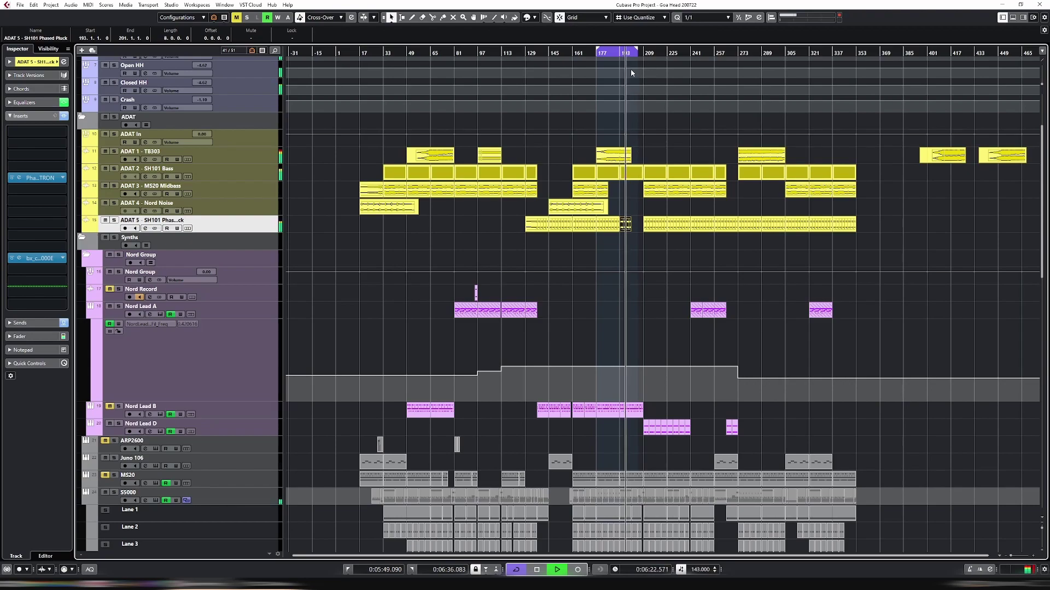
Set the cycle range to about bars 200 to 209 and replay from bar 193
left_click(630, 53)
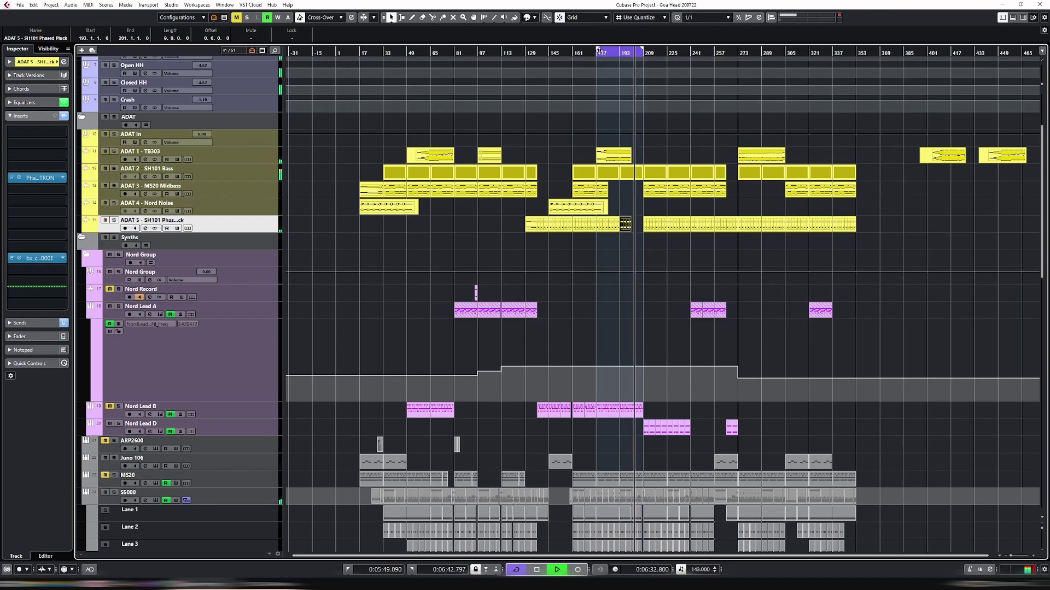
left_click_drag(599, 52, 628, 52)
left_click(627, 53)
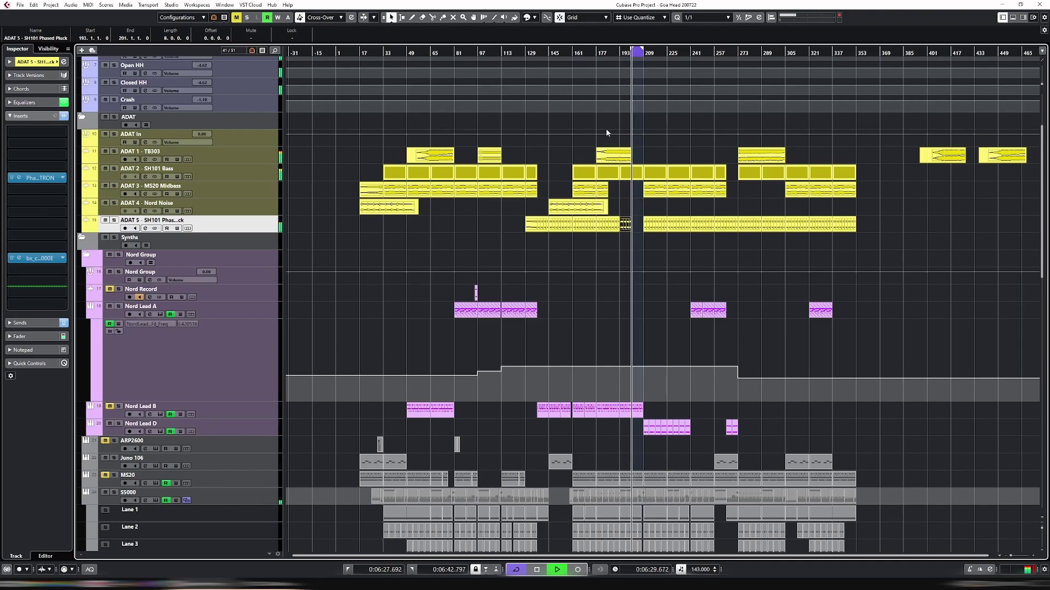
left_click(618, 62)
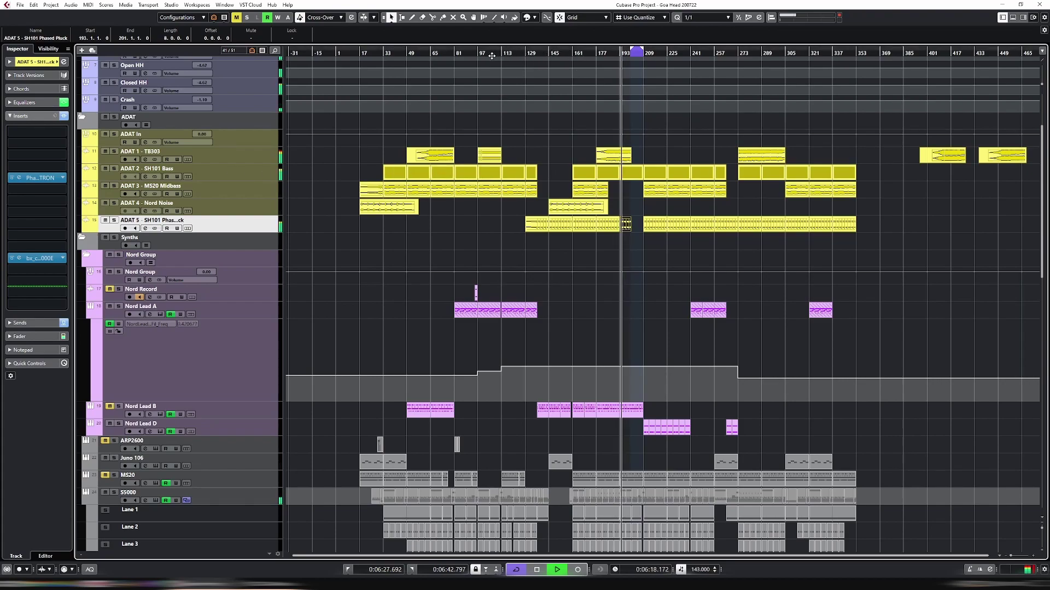
Play from about bar 65 and delete the two leftover TB303 events after bar 390 on ADAT 1
left_click(430, 53)
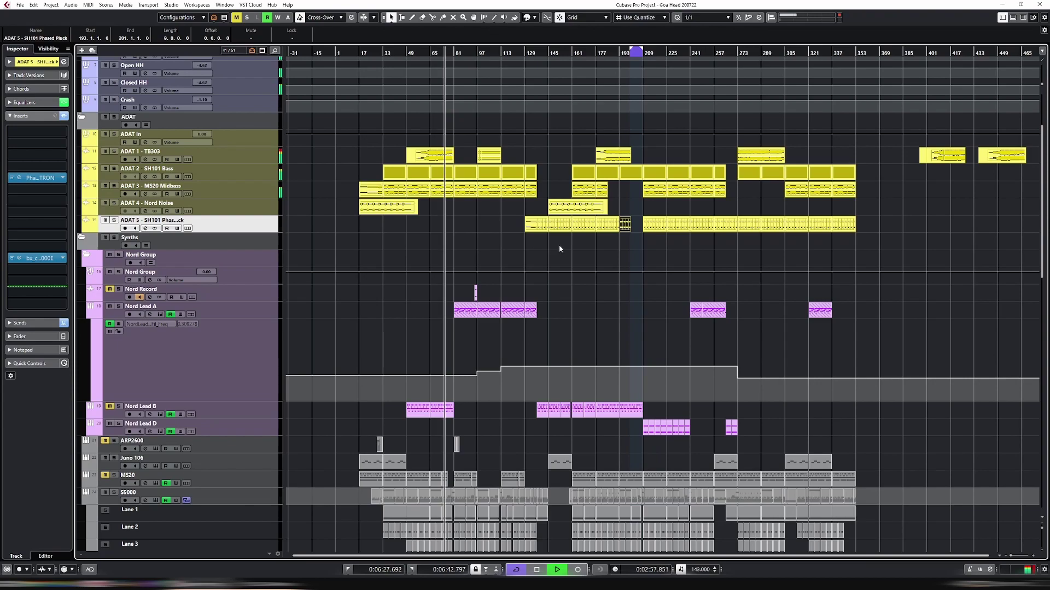
left_click_drag(901, 168, 1024, 154)
key("Delete")
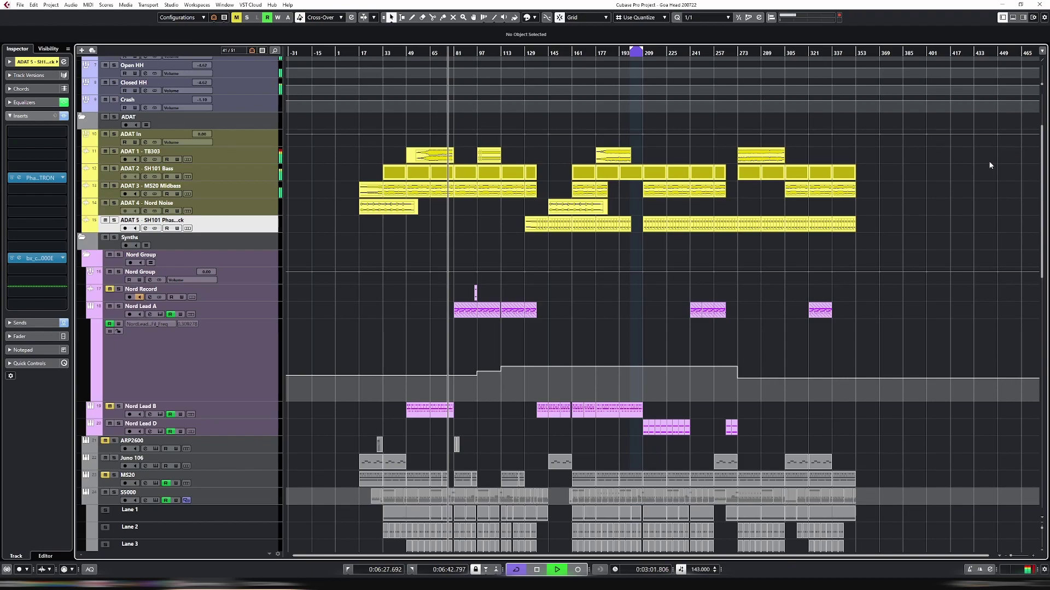
Fine-tune the Nord Lead A output fader in its bx_console SSL 4000 E insert during playback
left_click(245, 161)
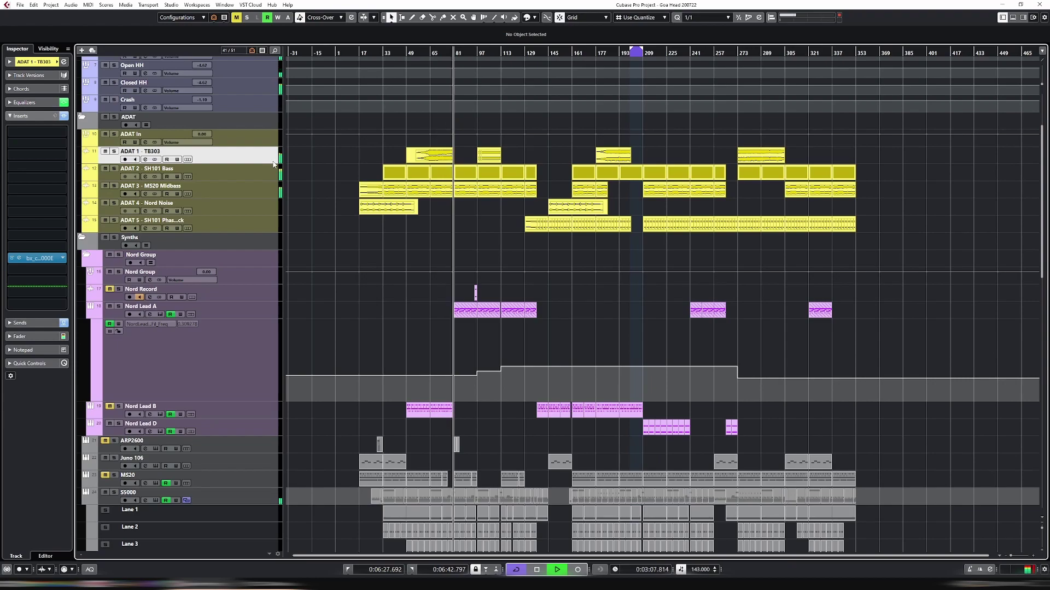
left_click(260, 307)
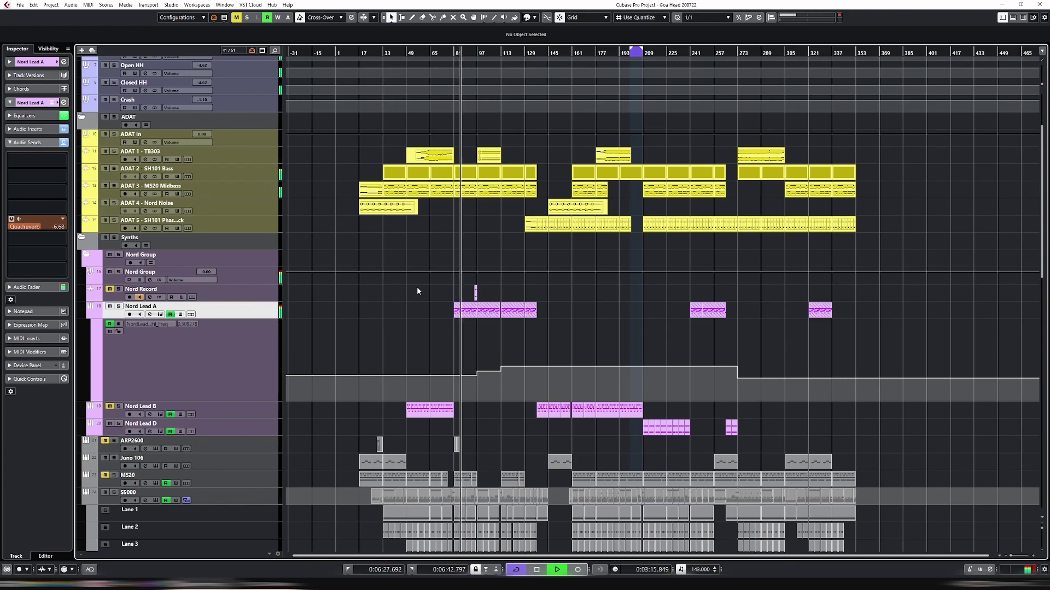
scroll(445, 291, "down", 5)
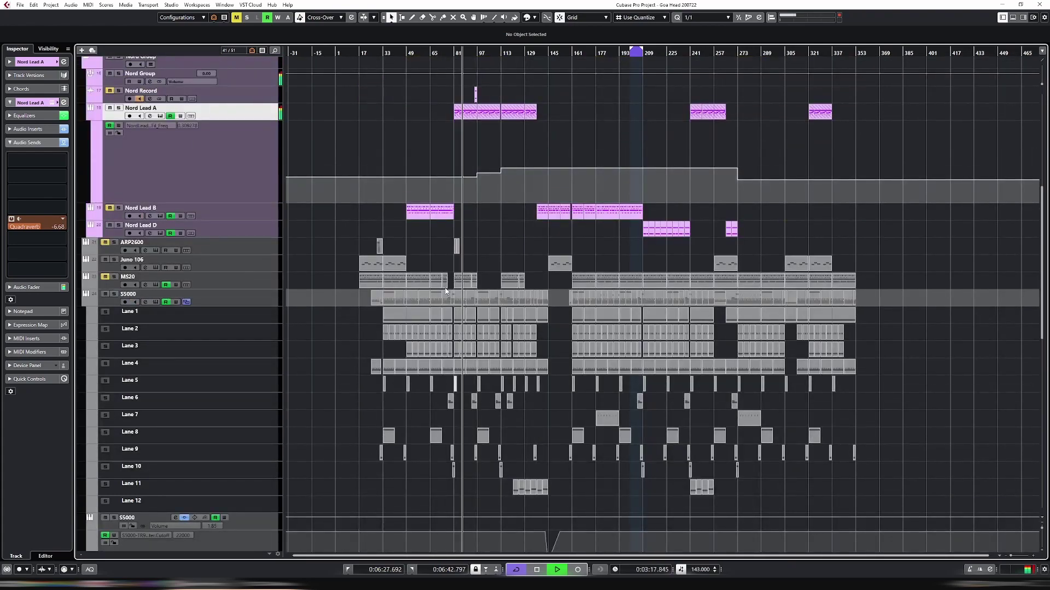
scroll(449, 294, "down", 3)
scroll(451, 292, "up", 10)
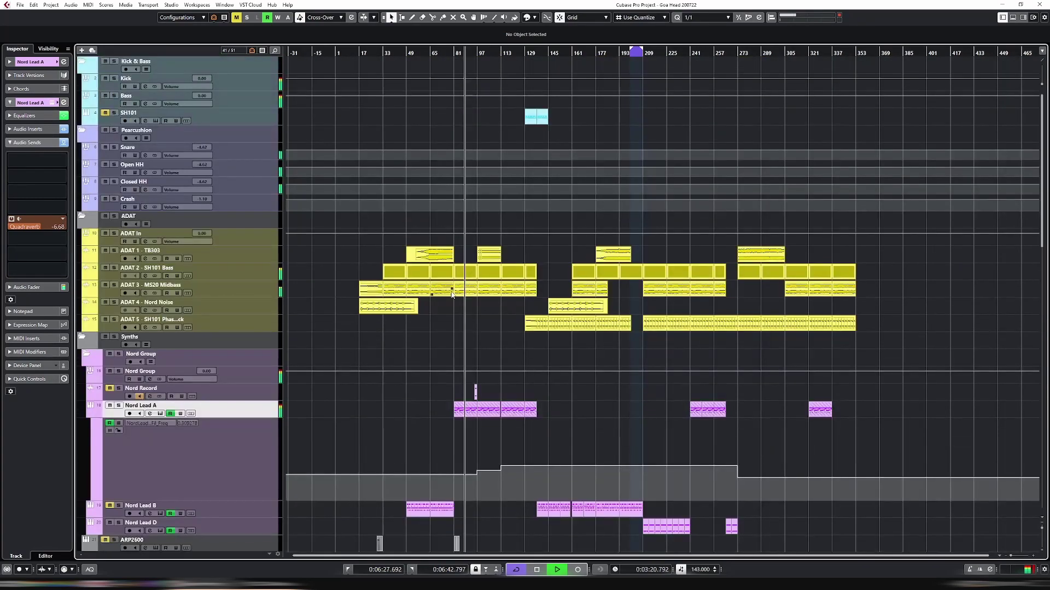
left_click(253, 258)
left_click(263, 408)
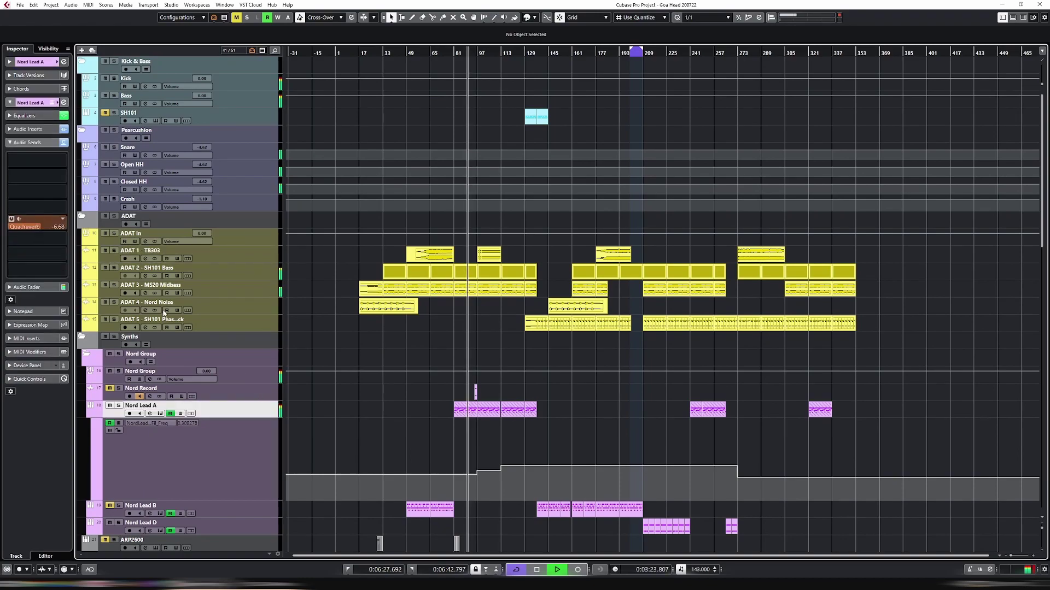
left_click(43, 130)
left_click(19, 271)
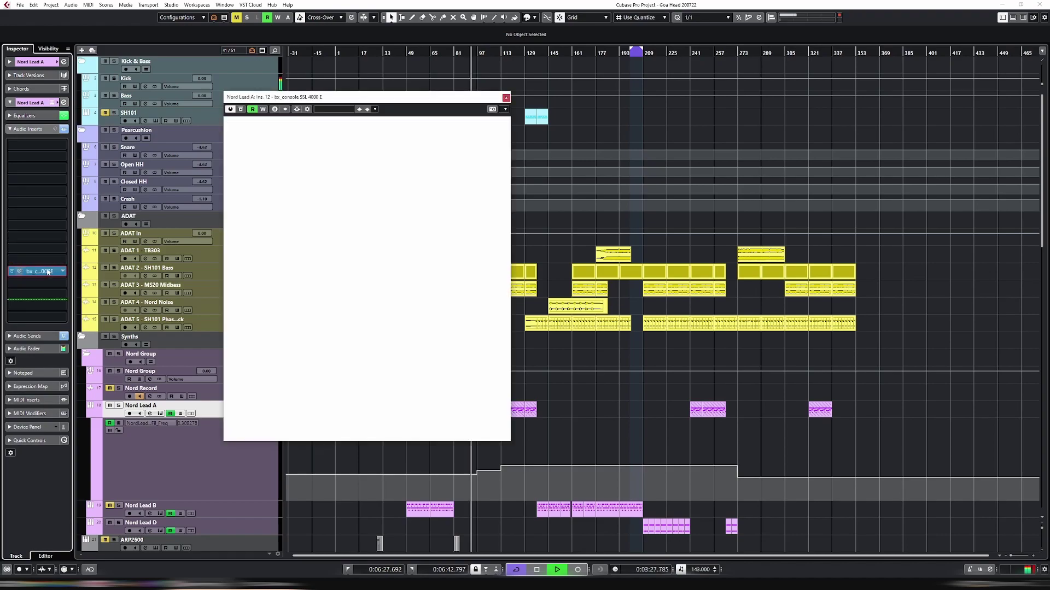
left_click_drag(479, 336, 482, 333)
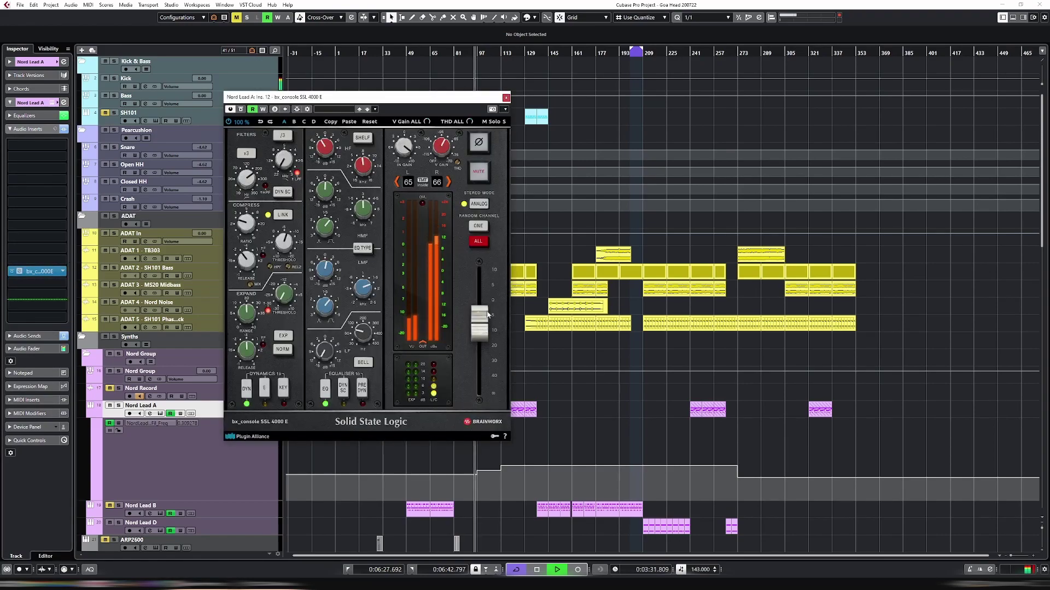
left_click(506, 97)
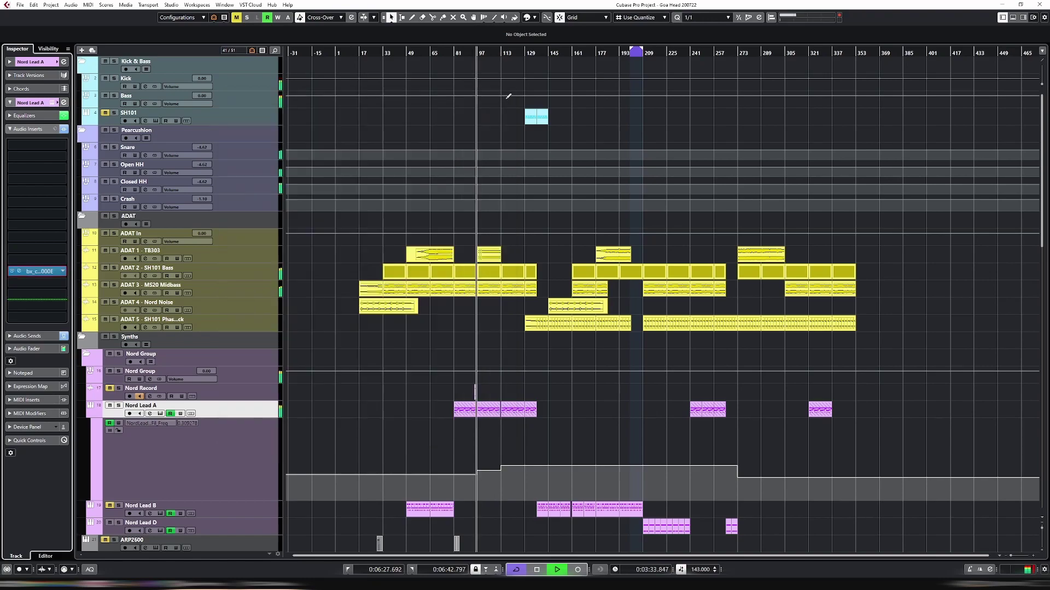
Lower the ADAT 3 - MS20 Midbass output fader slightly in its bx_console SSL 4000 E insert
left_click(242, 287)
left_click(34, 258)
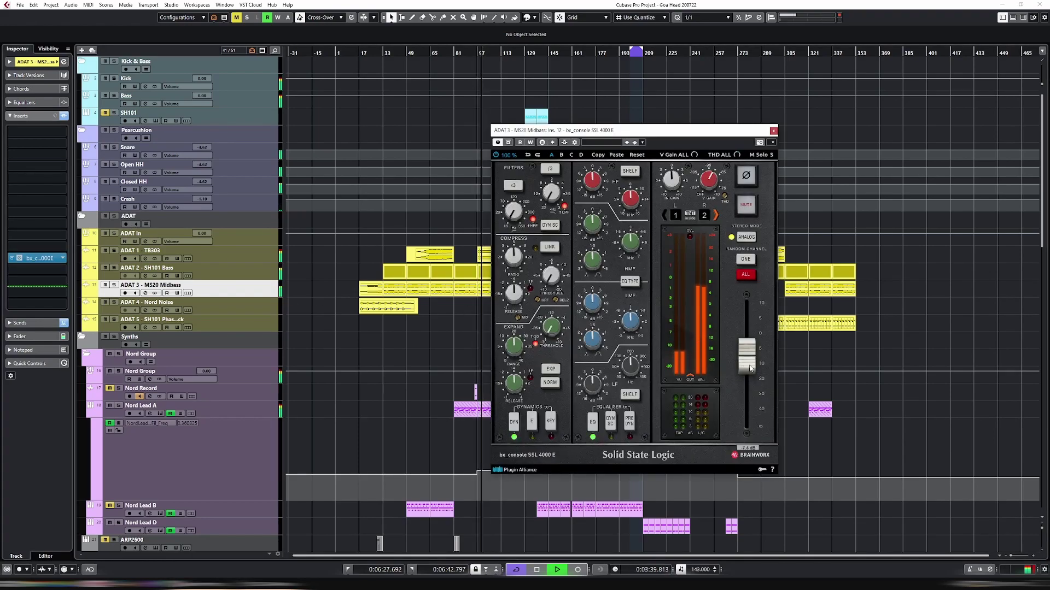
left_click_drag(750, 366, 750, 372)
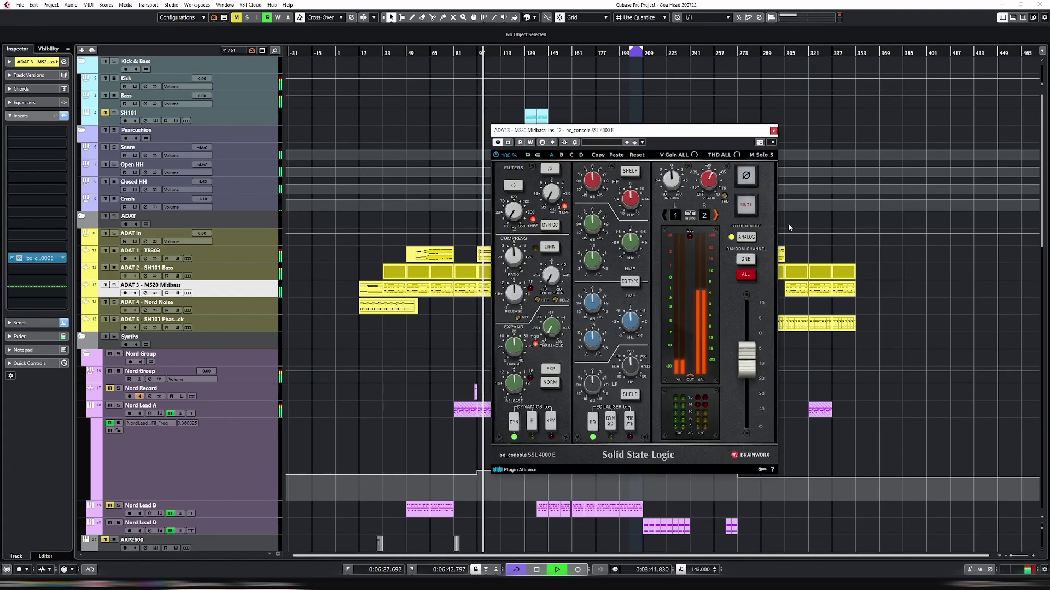
left_click(773, 131)
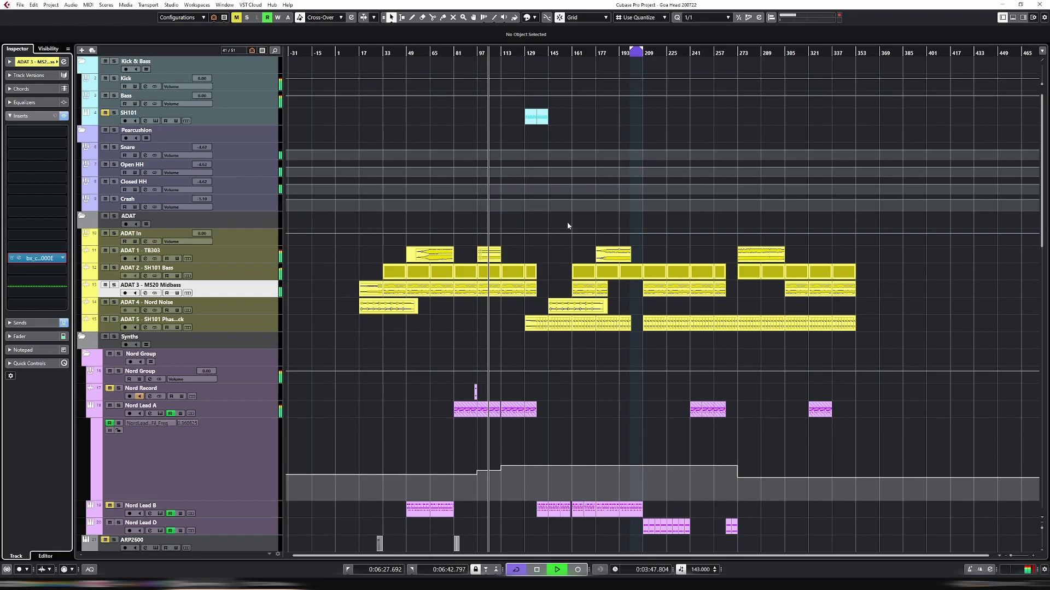
Check the channel levels in the mixer, and return to the arrangement to review the S5000 track's lanes
key("F3")
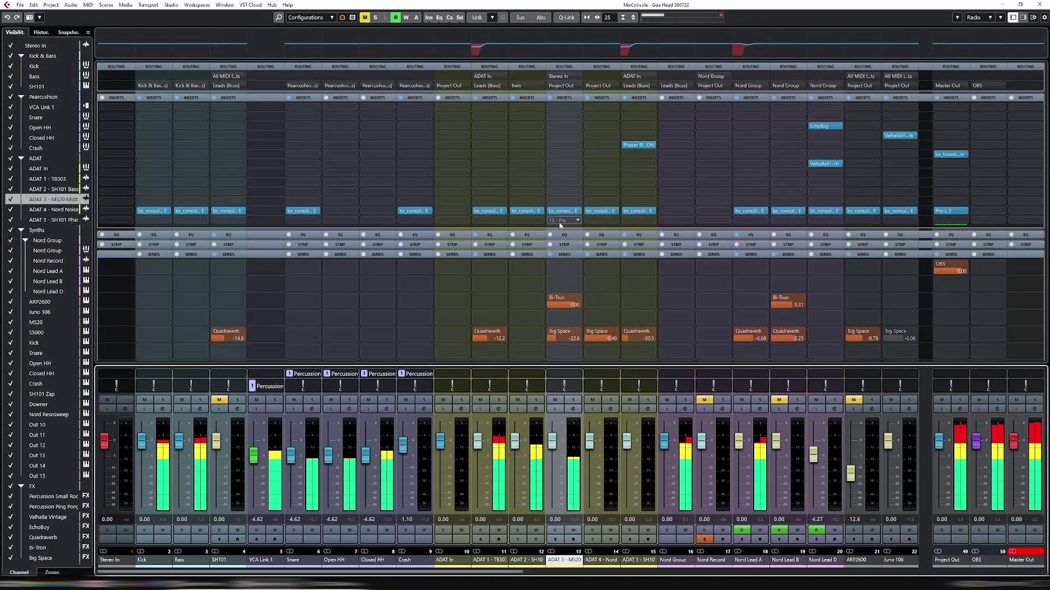
key("F3")
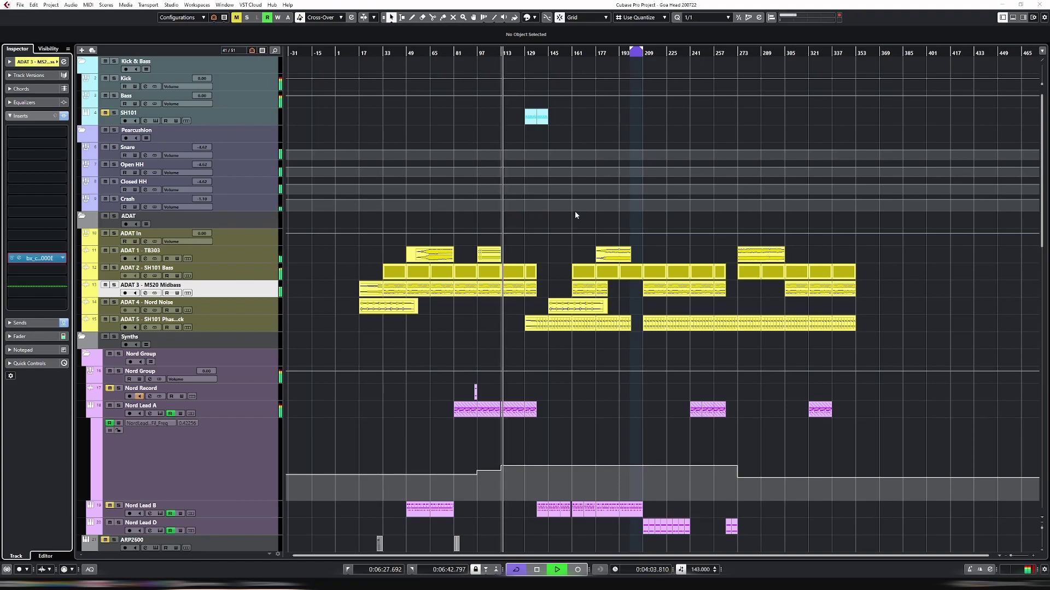
scroll(605, 222, "down", 4)
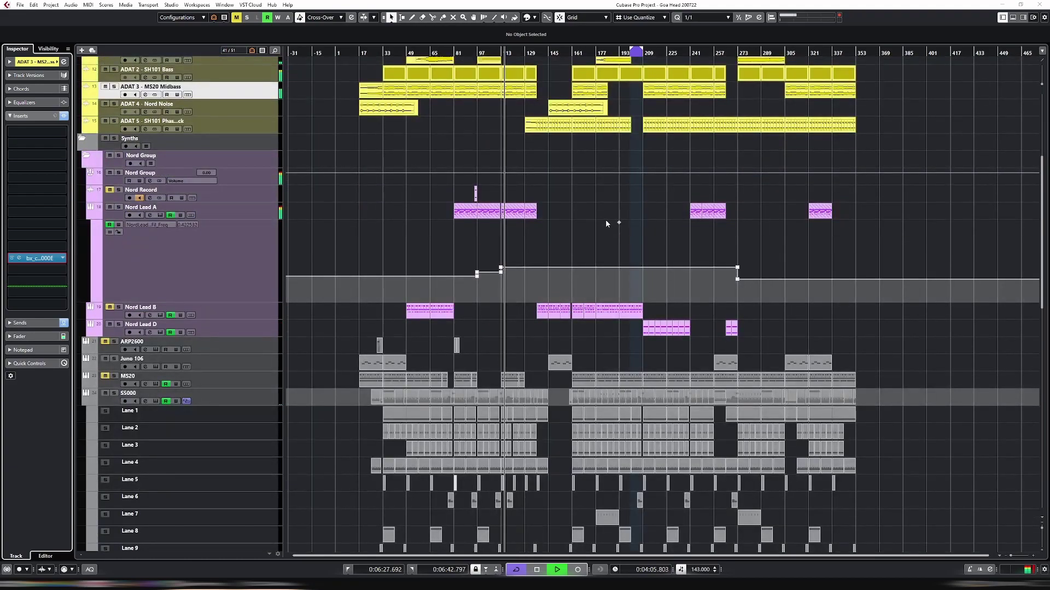
scroll(605, 224, "down", 2)
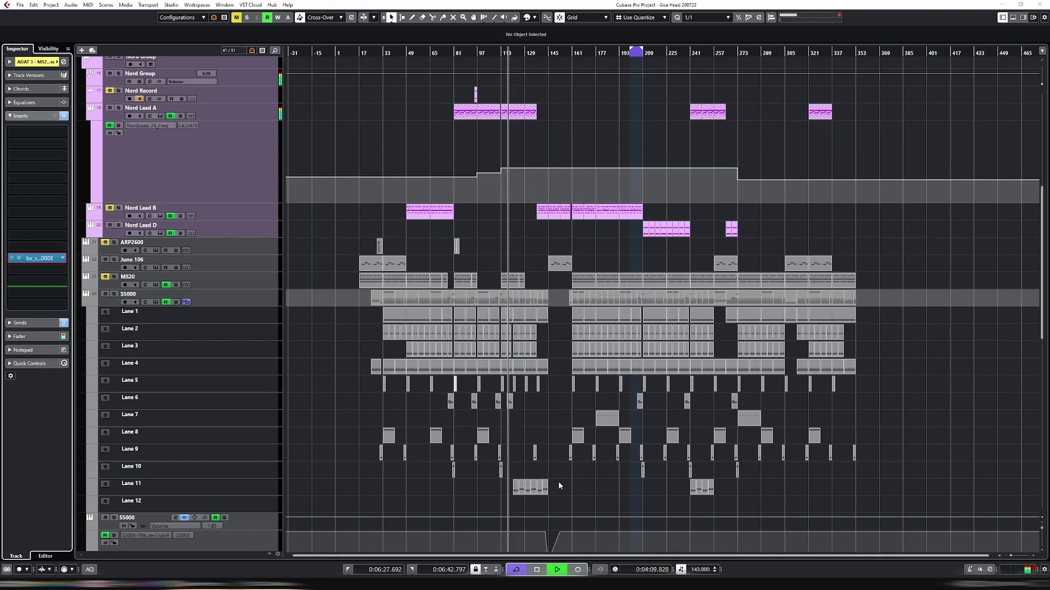
Copy the first four clips on the S5000 track's Lane 11, starting at bar 121, and paste them at about bar 183
left_click(514, 491)
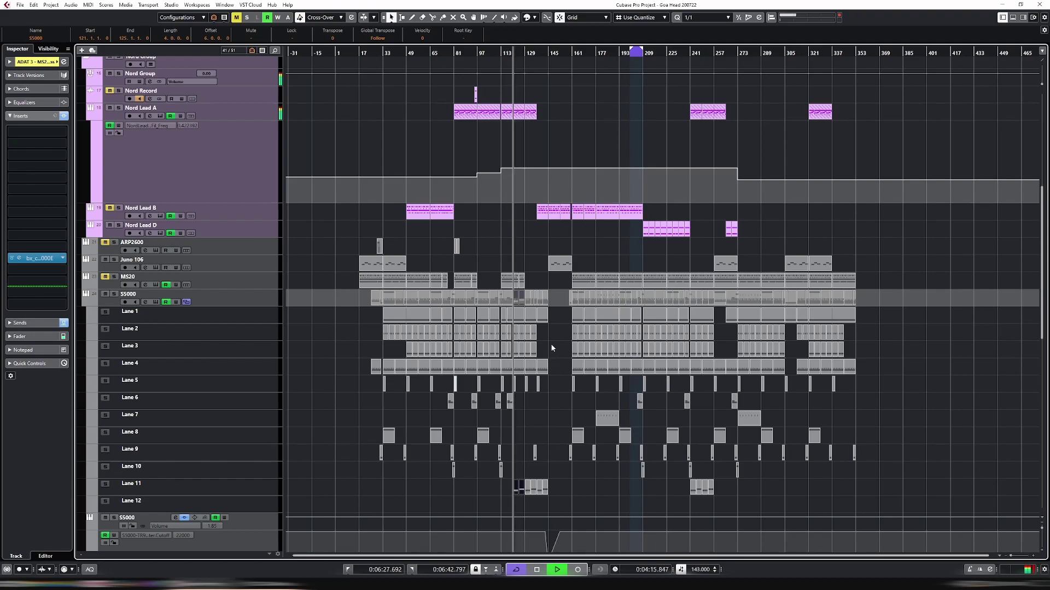
scroll(550, 343, "up", 5)
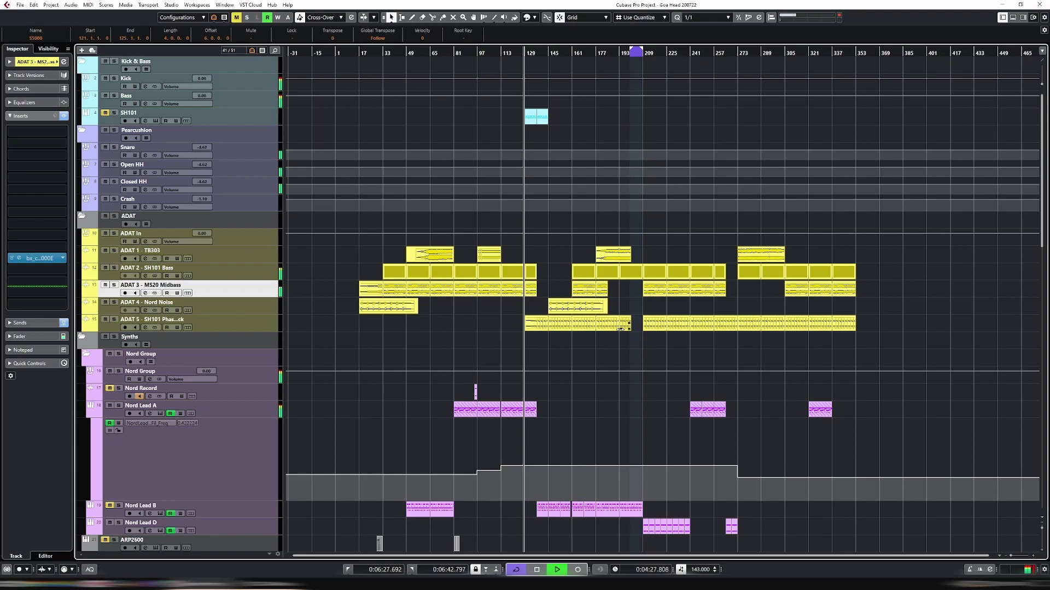
scroll(620, 329, "down", 5)
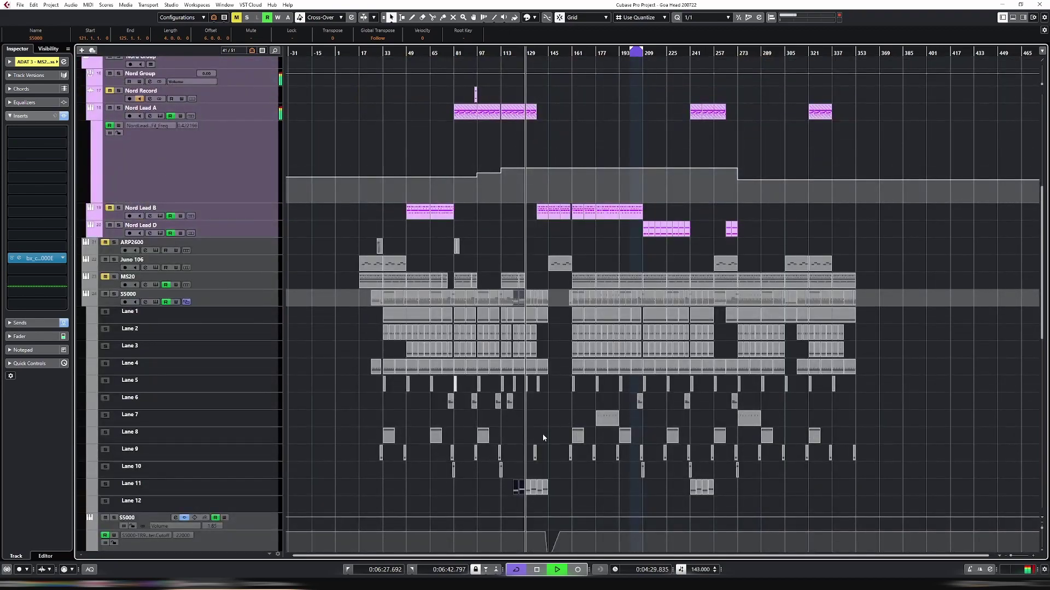
left_click(531, 486)
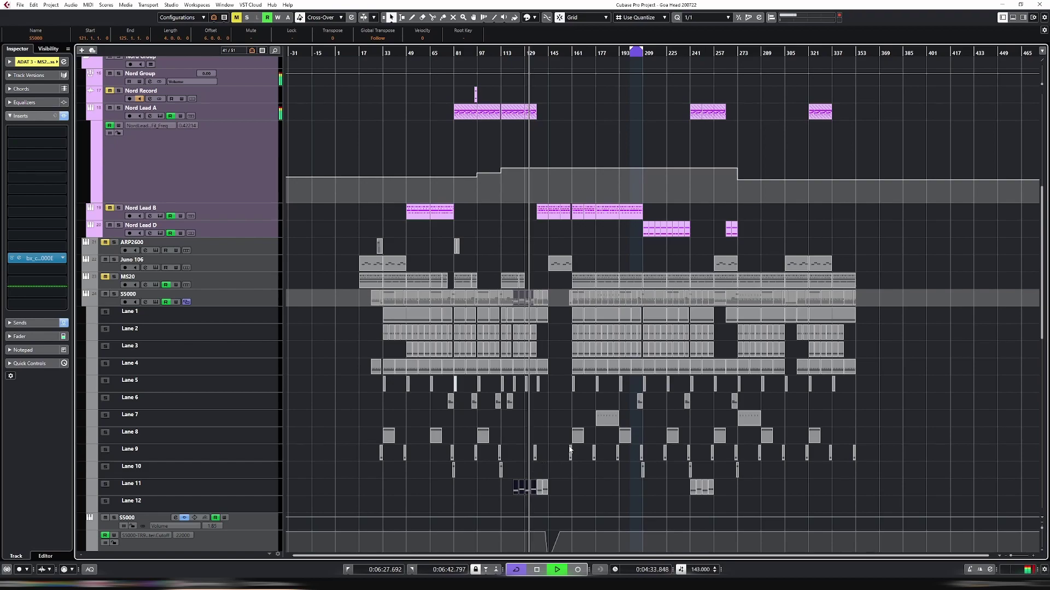
left_click(259, 300)
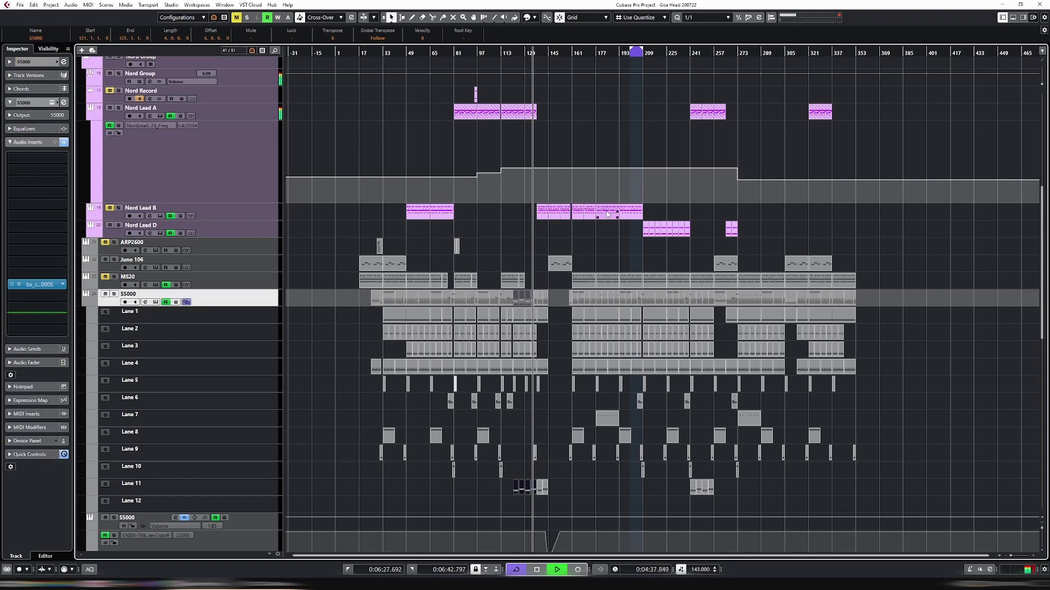
scroll(607, 214, "up", 4)
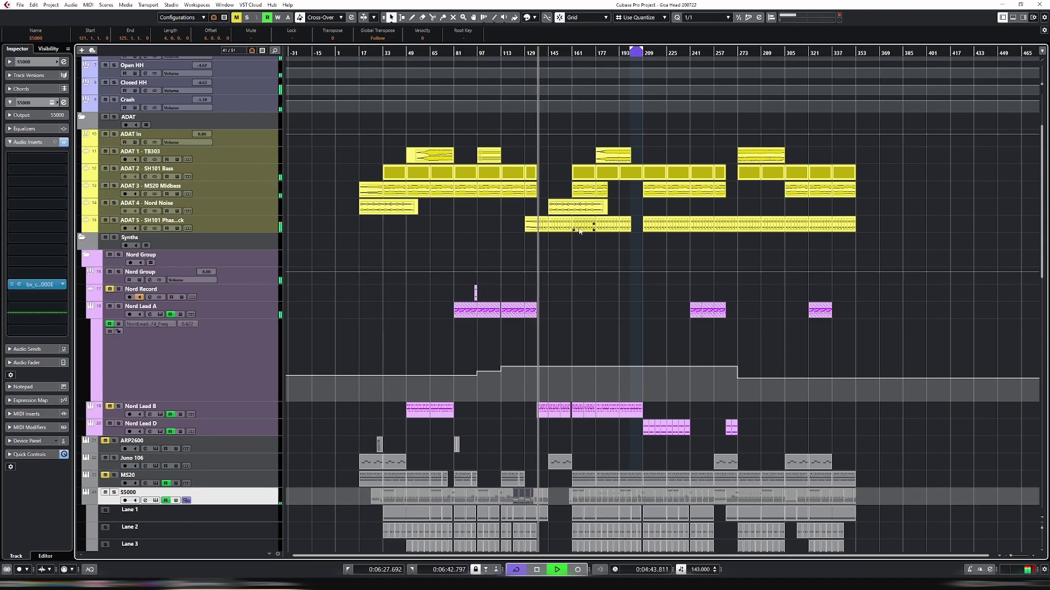
left_click(602, 53)
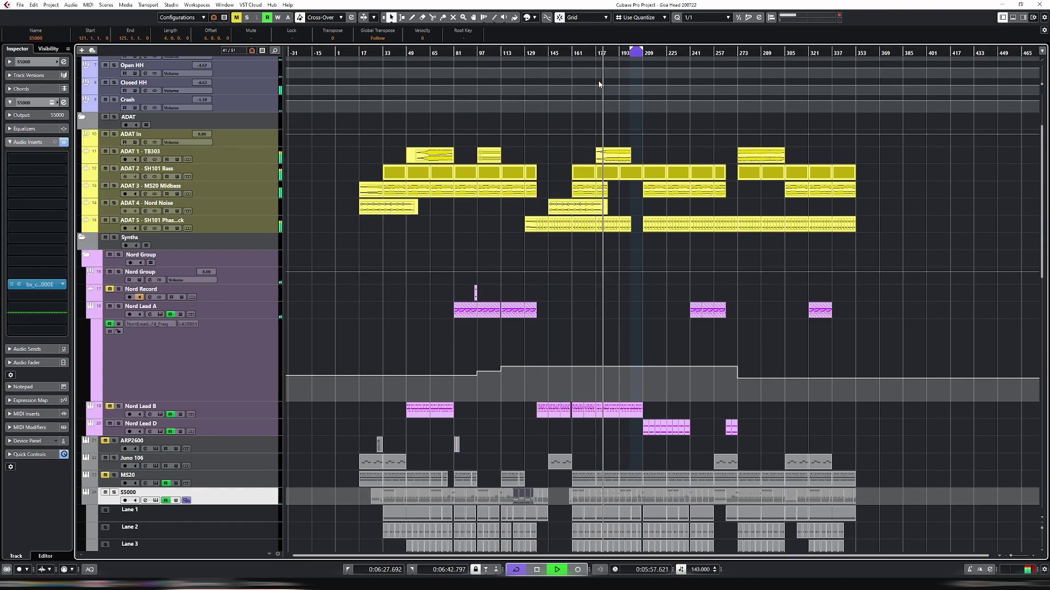
scroll(601, 179, "down", 5)
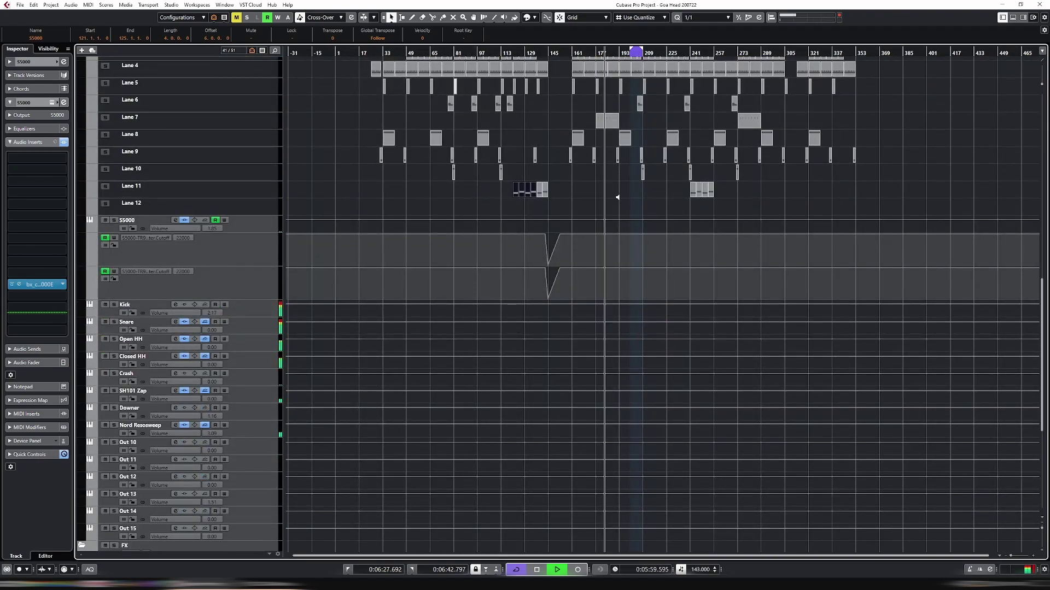
scroll(618, 199, "up", 5)
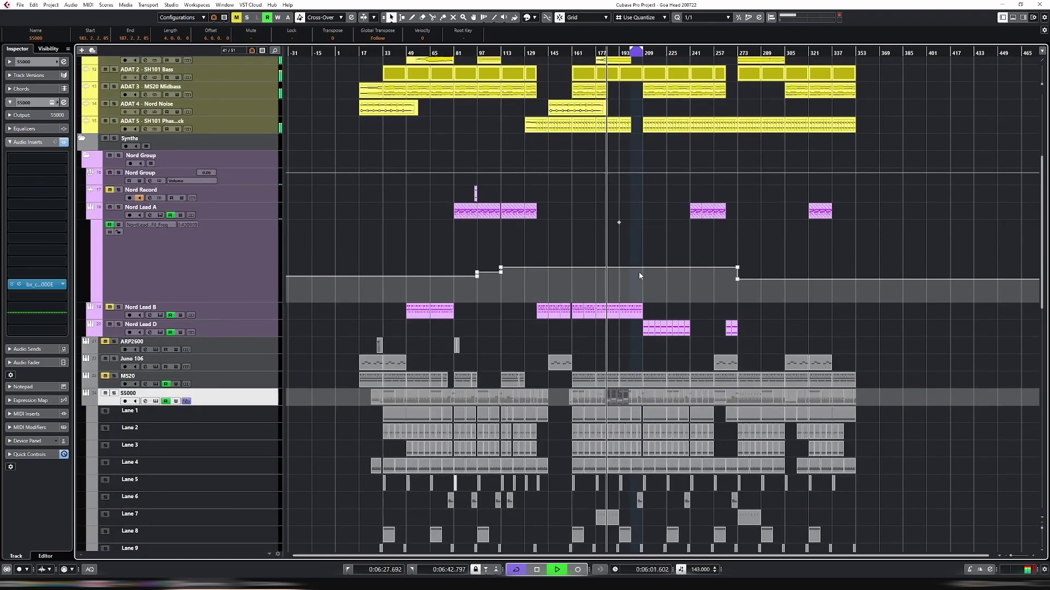
scroll(638, 272, "down", 3)
key("h")
key("h")
key("h")
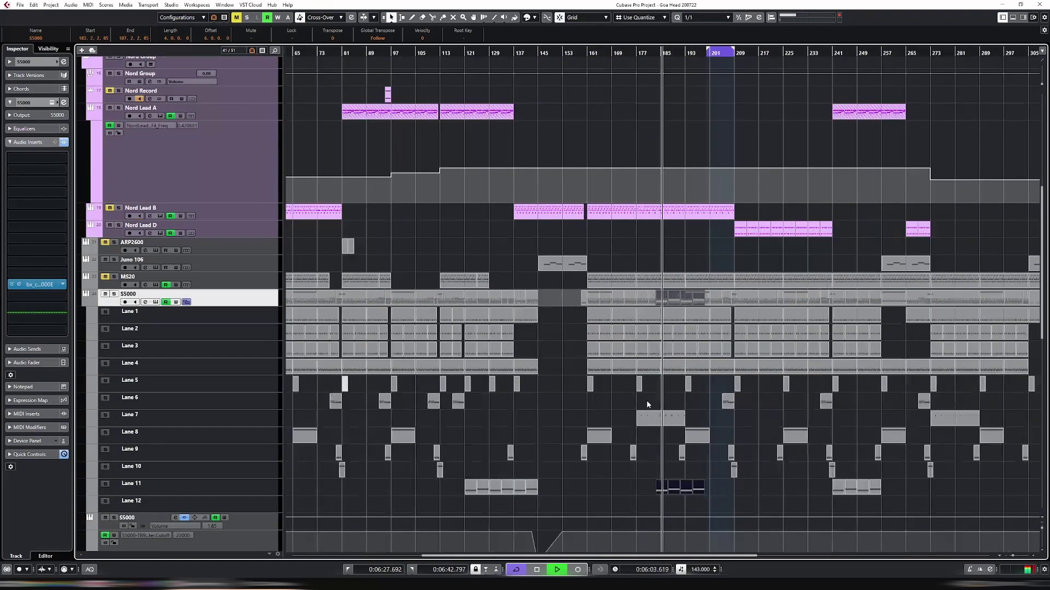
Move the four pasted S5000 Lane 11 clips to start at bar 193, and check them against the other tracks
left_click_drag(663, 486, 697, 483)
scroll(705, 421, "up", 9)
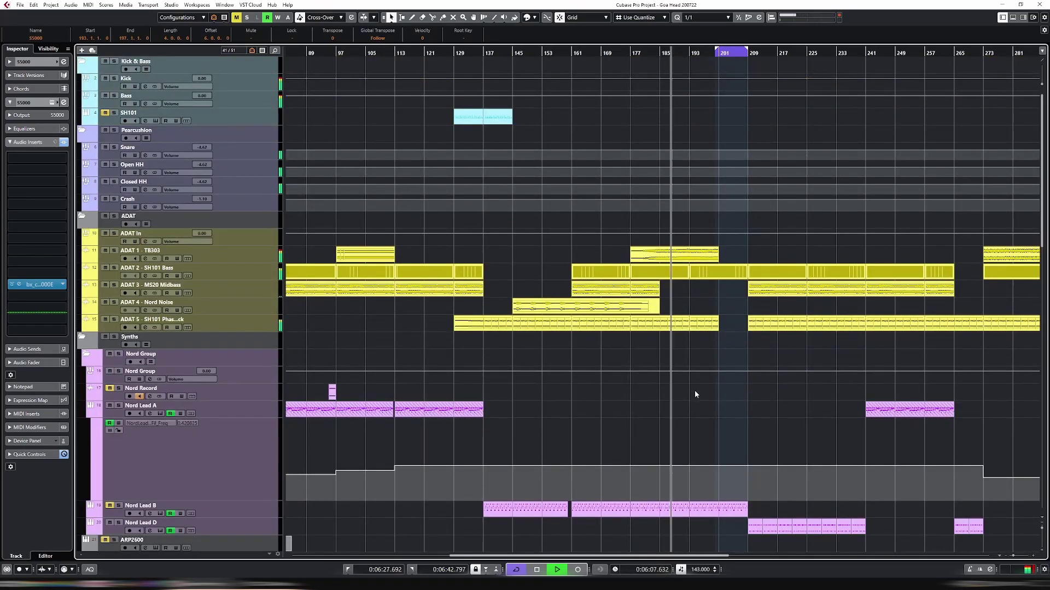
scroll(692, 383, "down", 5)
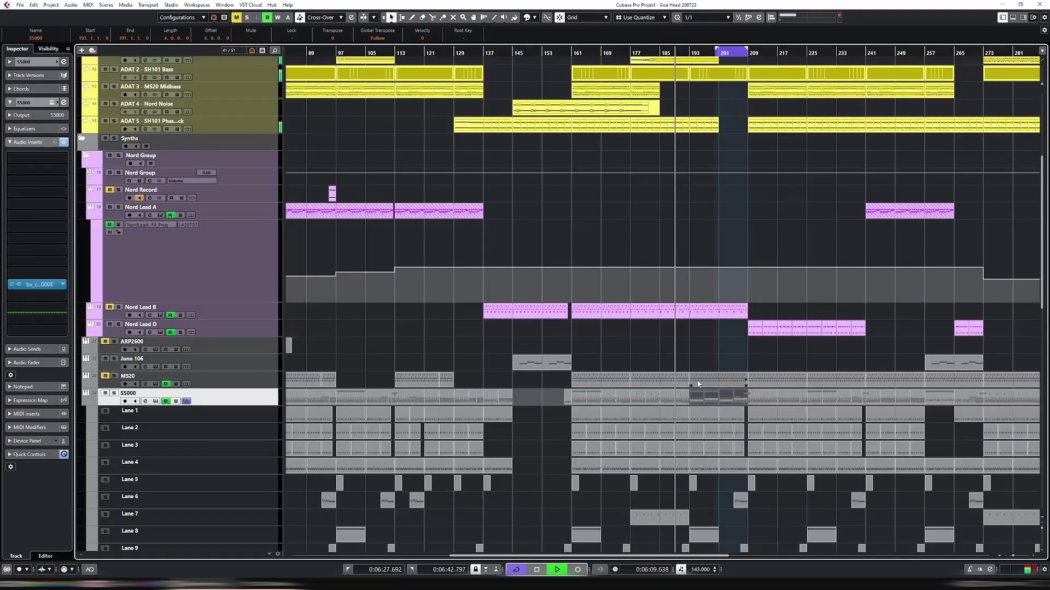
scroll(696, 383, "up", 5)
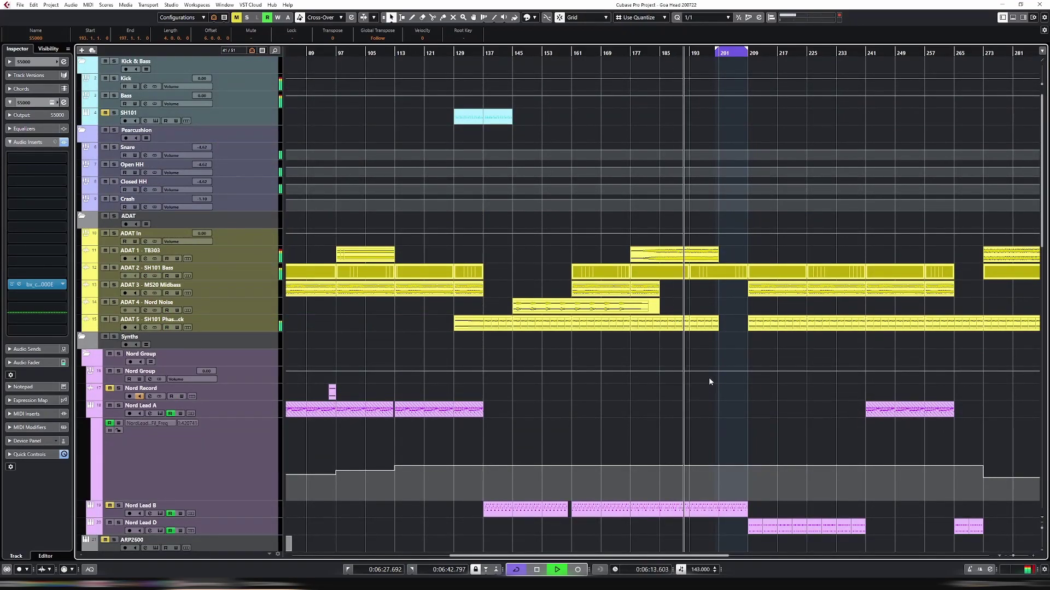
scroll(708, 377, "down", 5)
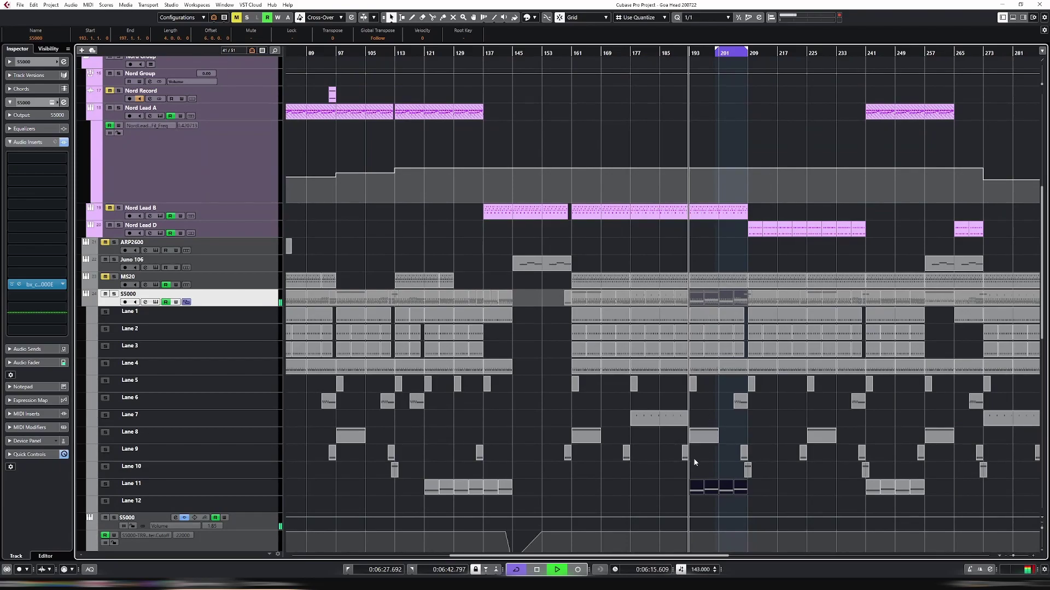
scroll(704, 284, "up", 5)
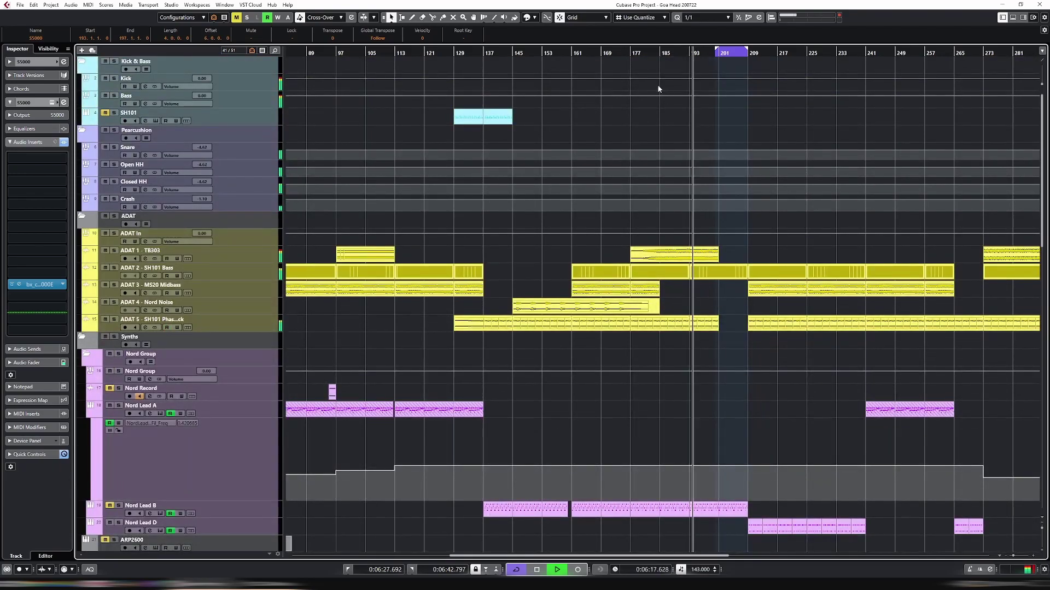
Move the four S5000 Lane 11 clips to start at bar 185, and duplicate them directly behind at bar 201
left_click(646, 53)
scroll(702, 314, "down", 6)
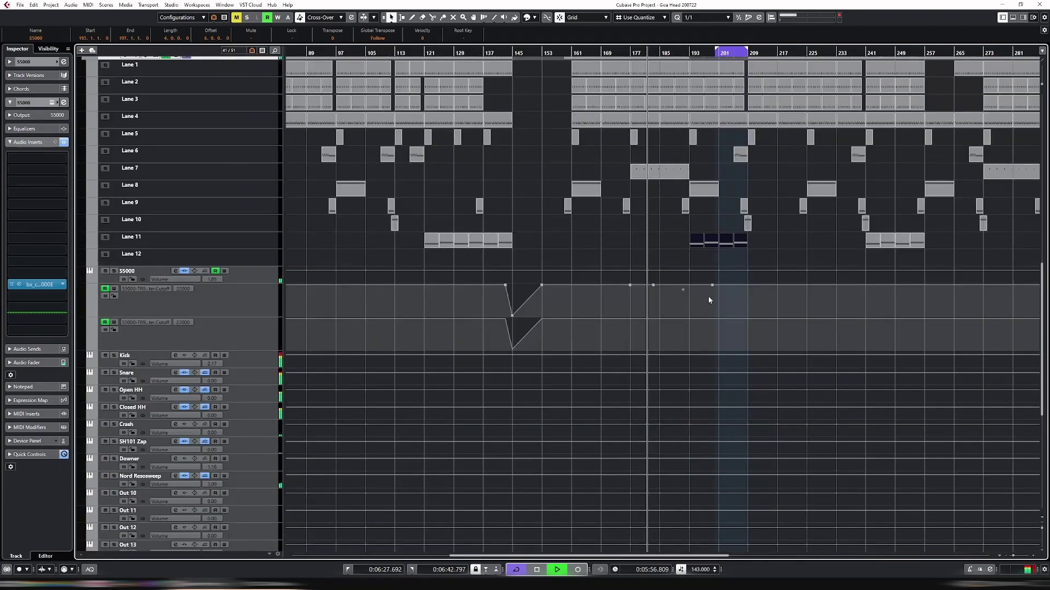
left_click_drag(699, 244, 669, 244)
key("ctrl+d")
scroll(781, 241, "up", 6)
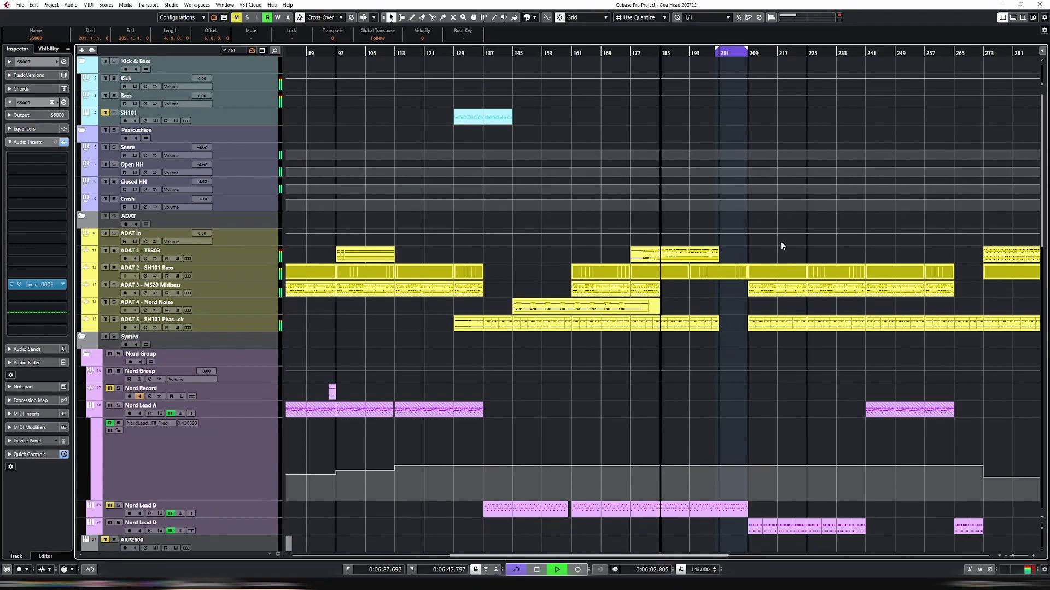
scroll(781, 241, "down", 6)
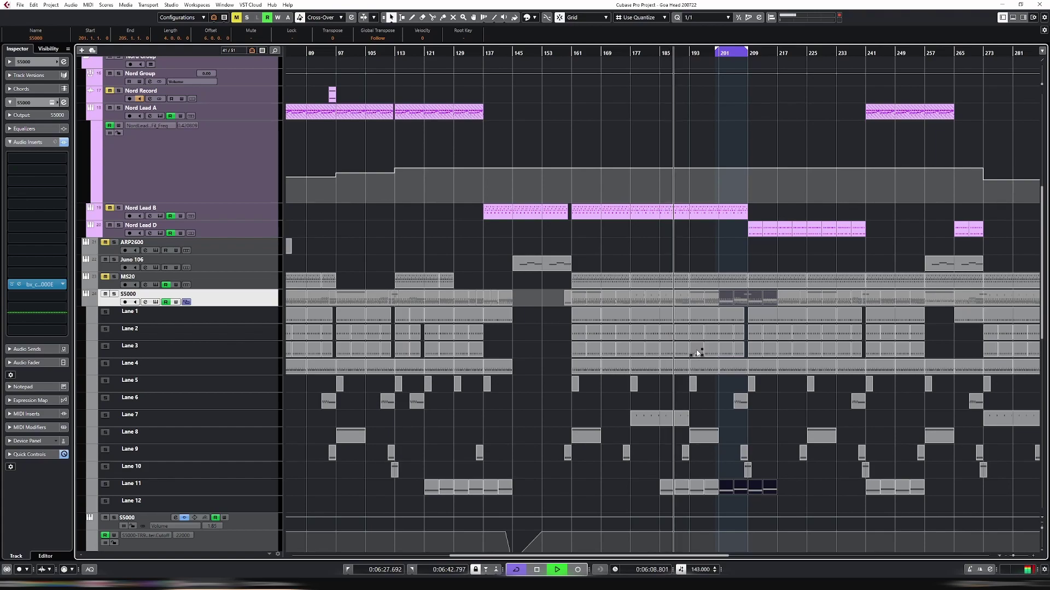
scroll(695, 353, "up", 6)
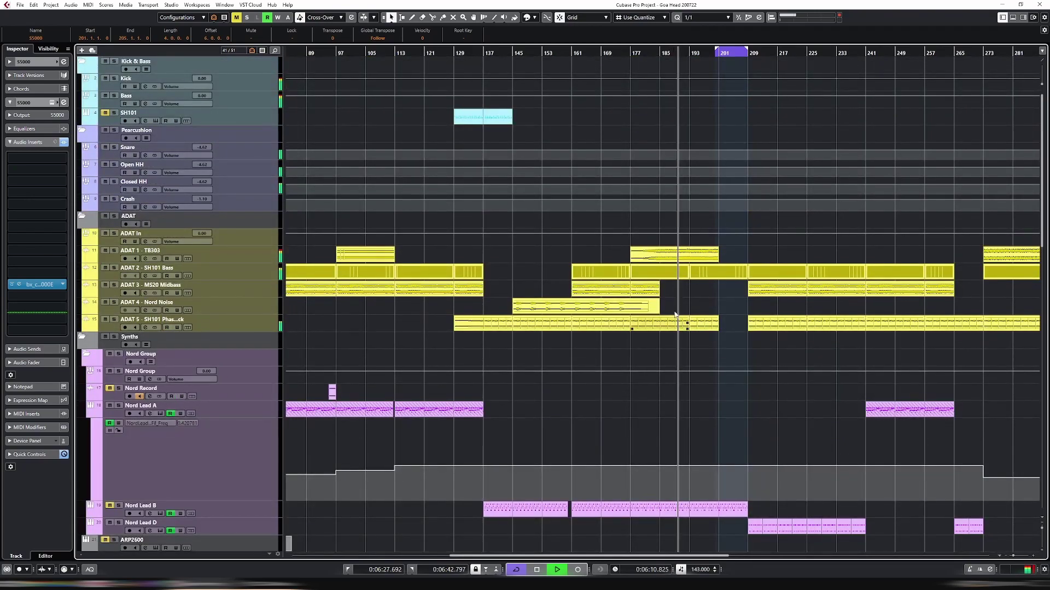
Shorten the ADAT 4 Nord Noise clip to end at bar 177, and duplicate it directly behind up to bar 209
left_click(655, 307)
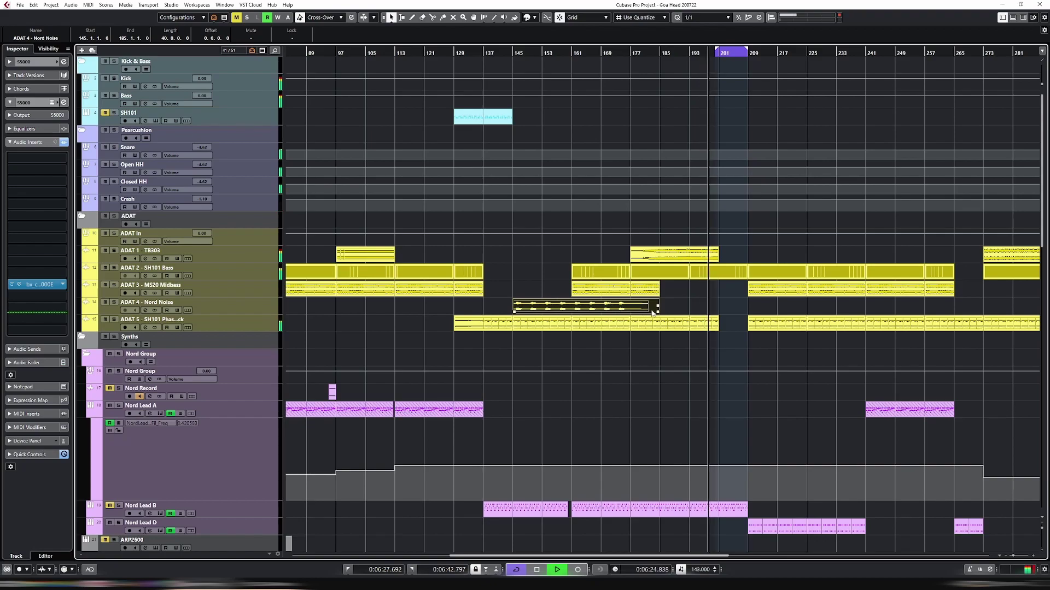
left_click_drag(656, 311, 629, 311)
key("ctrl+d")
Play from about bar 176, and extend the ADAT 3 MS20 Midbass clip that starts at bar 177 to end at bar 193
left_click(628, 53)
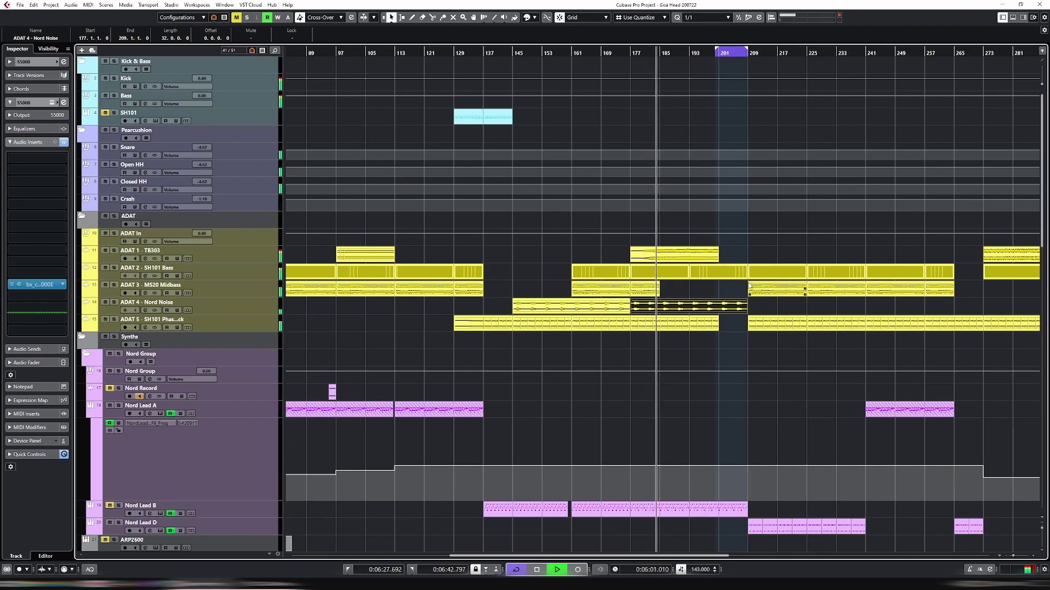
left_click(655, 288)
left_click_drag(659, 293, 689, 294)
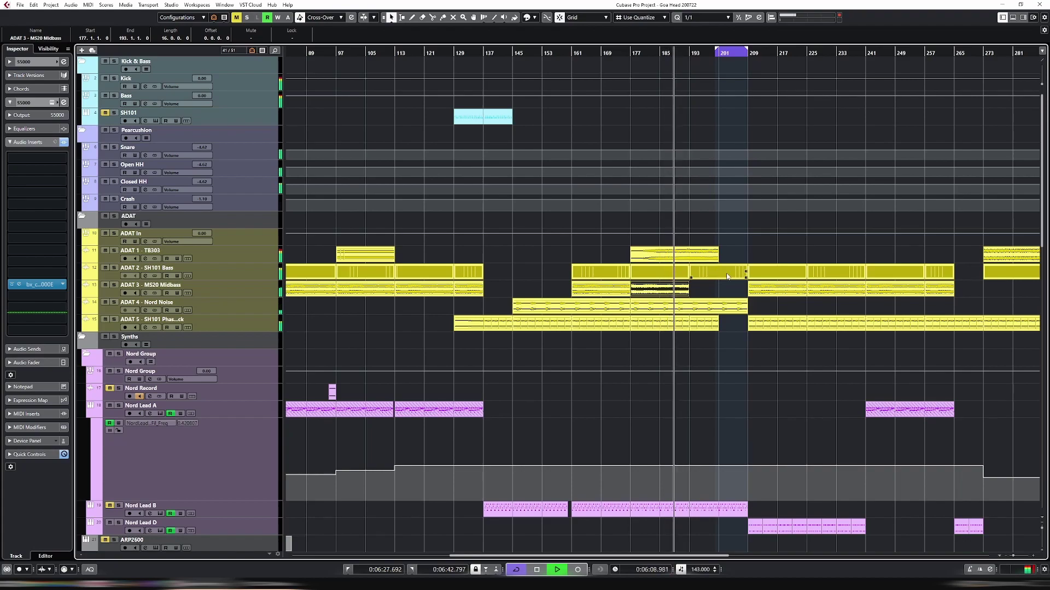
Examine which clips play across the ADAT, Nord and S5000 tracks around bars 193 to 209 while the section plays
scroll(629, 459, "right", 5)
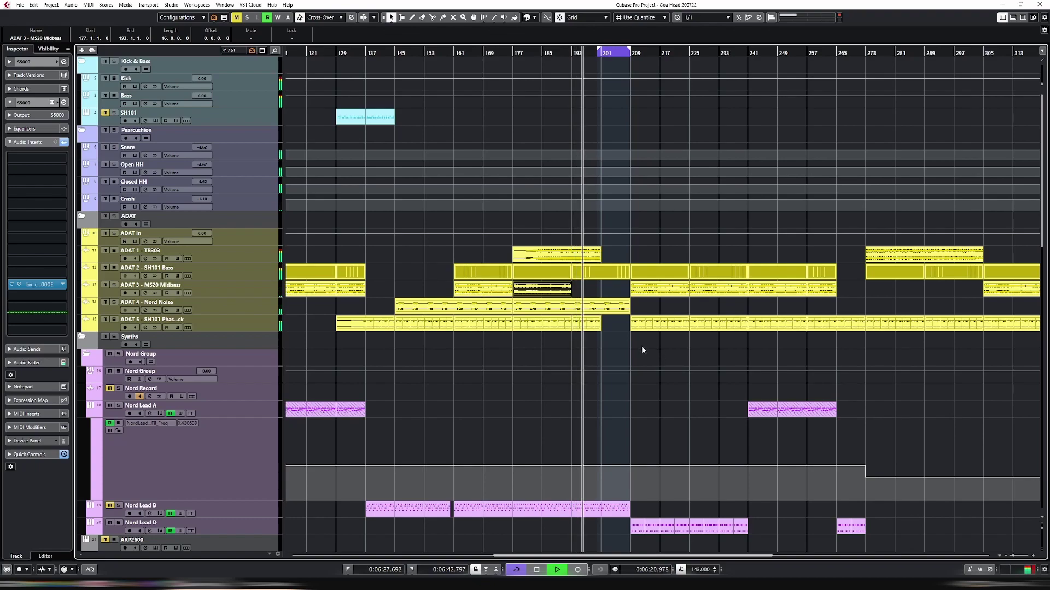
scroll(614, 354, "down", 5)
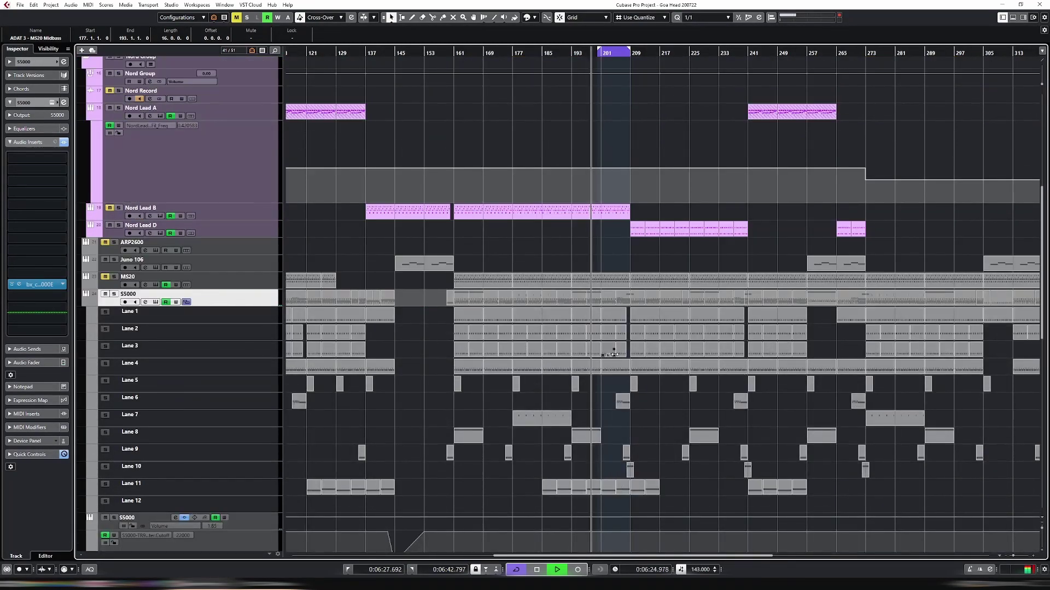
scroll(614, 354, "up", 5)
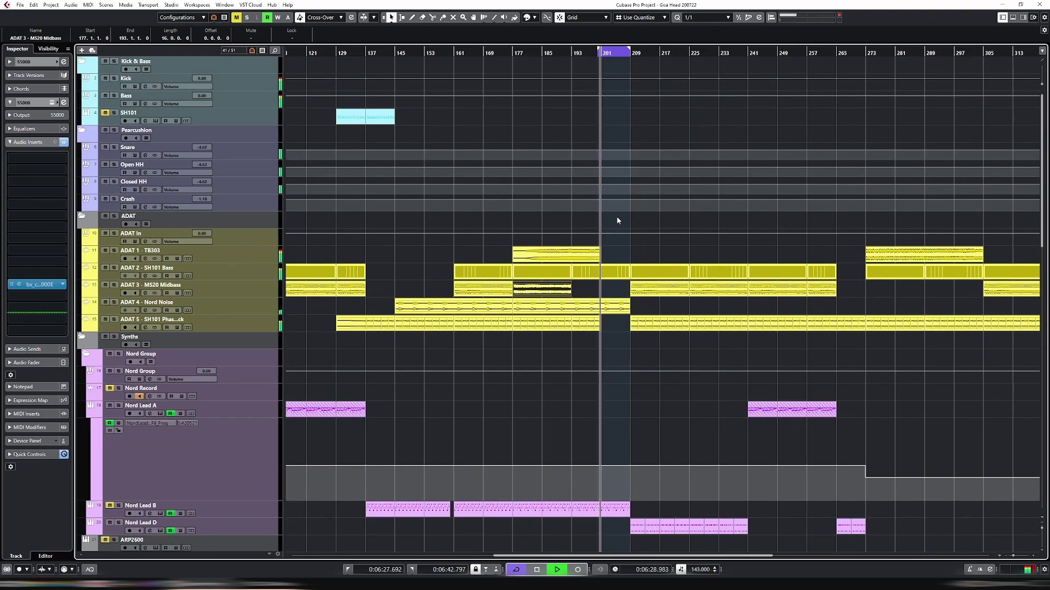
scroll(617, 217, "down", 3)
scroll(620, 222, "up", 2)
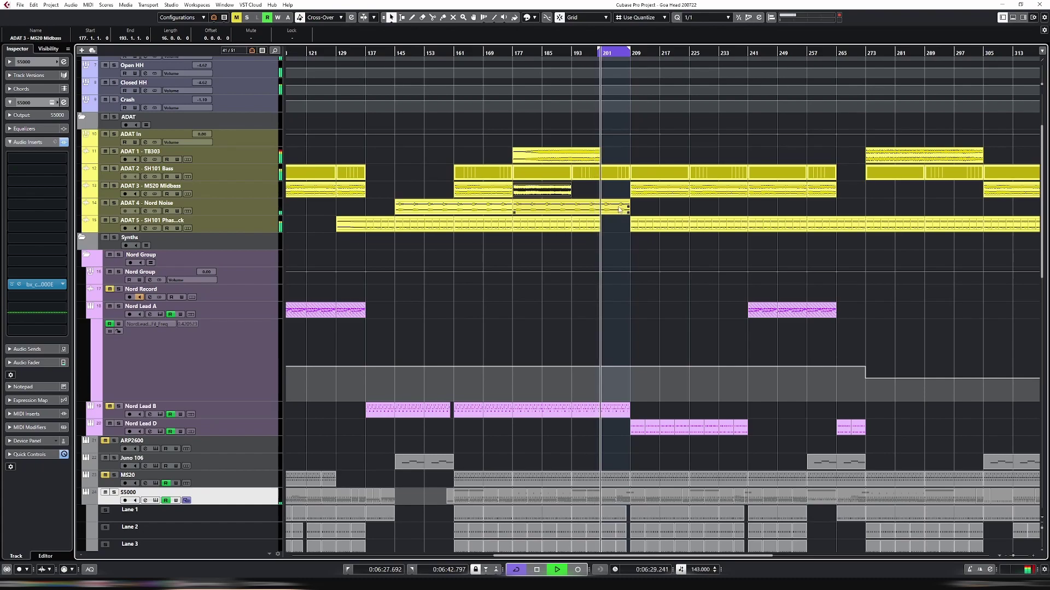
scroll(618, 208, "down", 4)
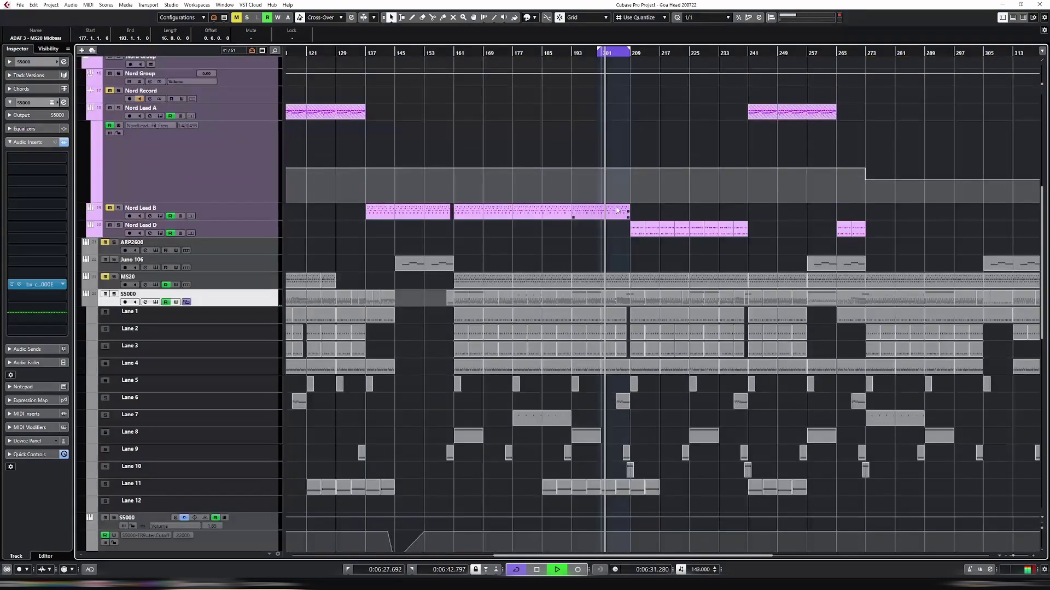
scroll(615, 202, "up", 2)
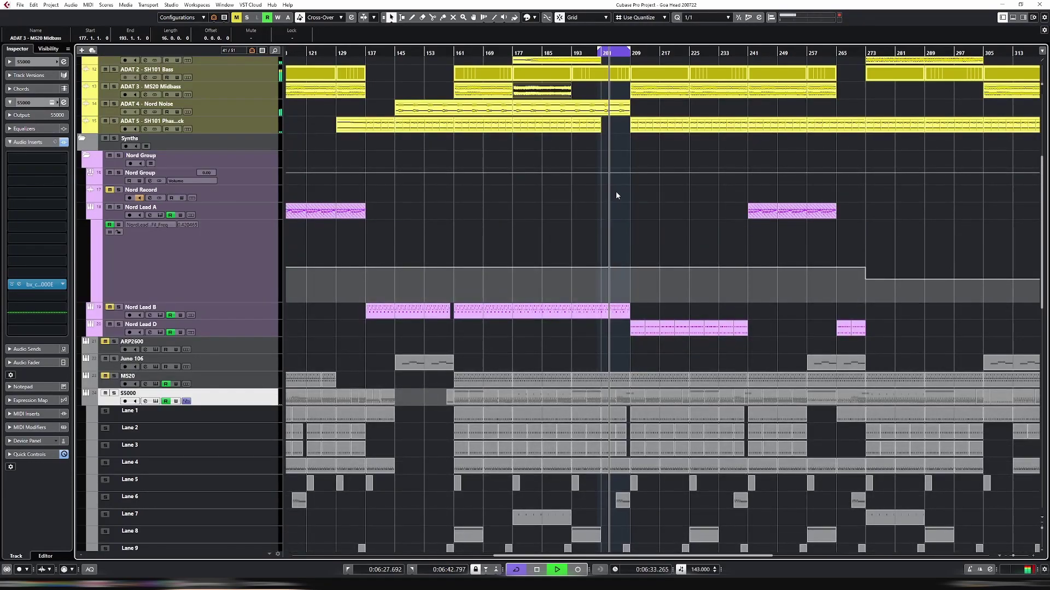
scroll(616, 191, "up", 2)
scroll(614, 164, "down", 4)
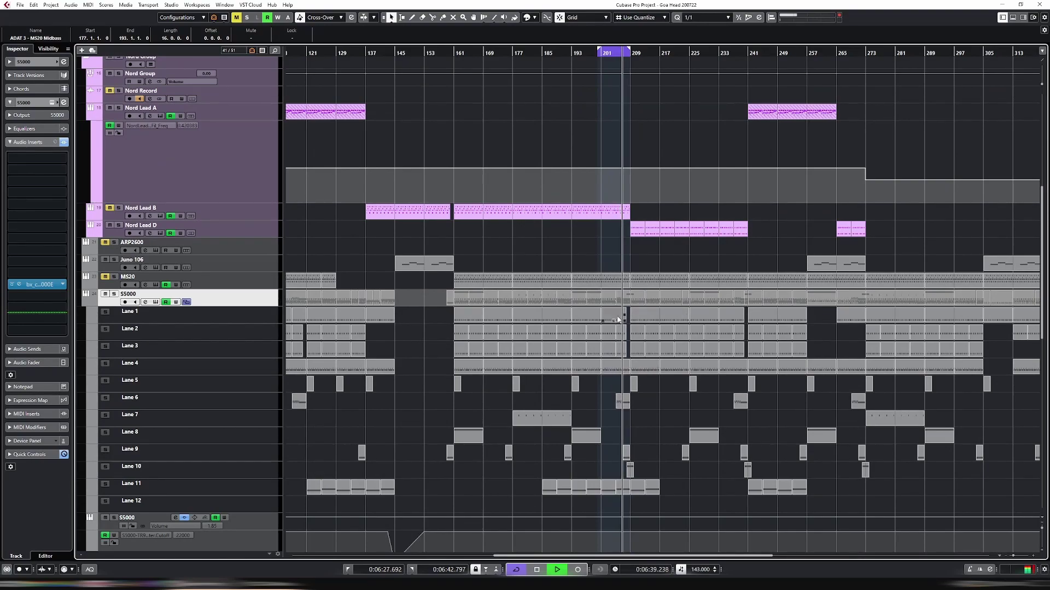
Extend the cycle range's end to about bar 227
scroll(635, 275, "up", 3)
left_click_drag(628, 51, 694, 51)
Mute and unmute the S5000 Lane 6 clip that starts at bar 205
scroll(621, 211, "down", 4)
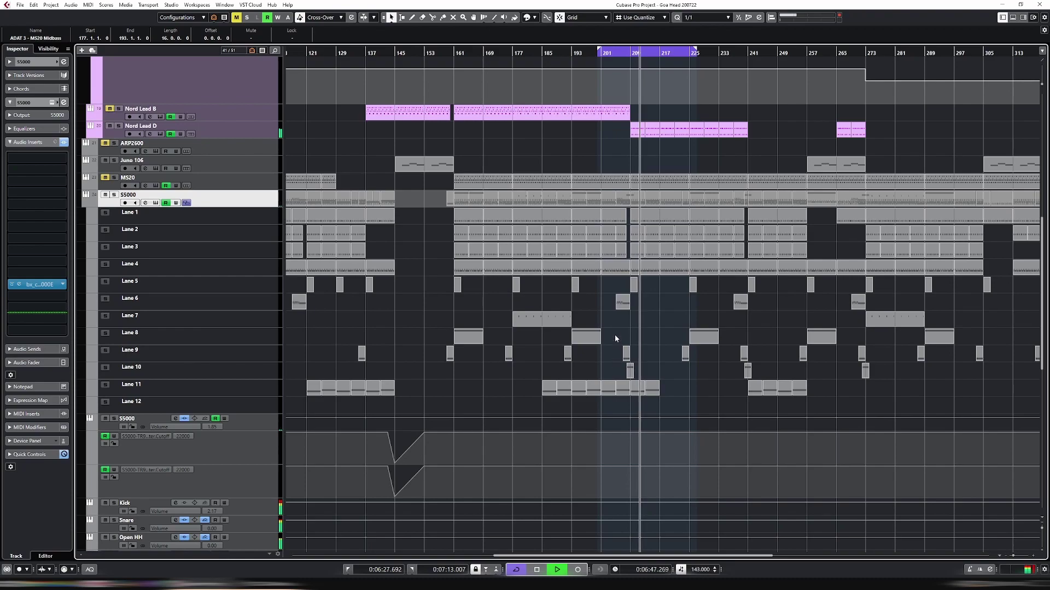
left_click(623, 303)
key("shift+m")
key("shift+u")
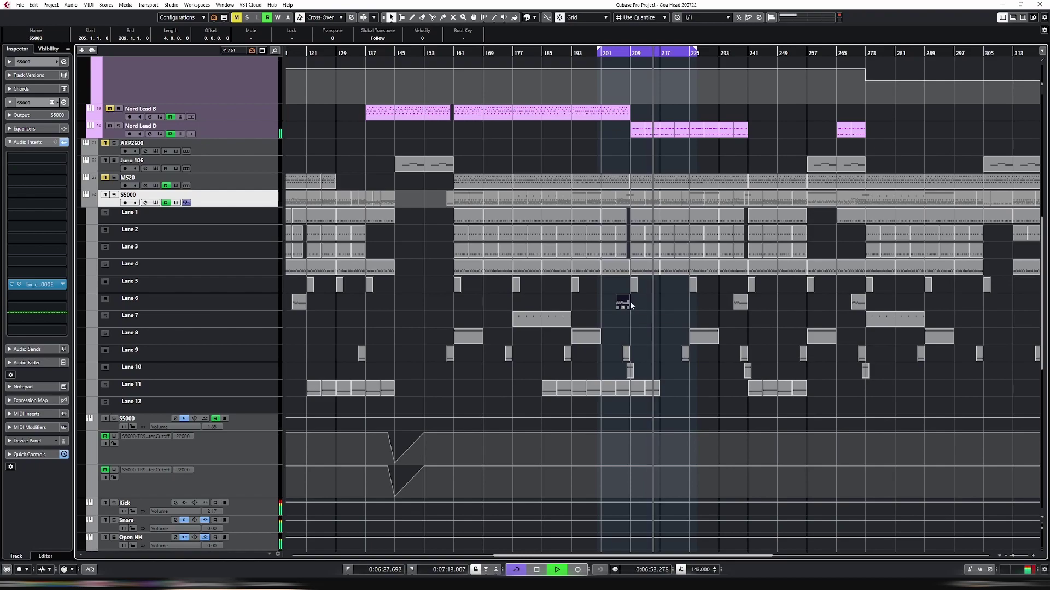
Copy the S5000 Lane 6 clip at bar 205 to bar 197, and play from bar 197
key("ctrl+d")
left_click_drag(635, 306, 596, 303)
scroll(599, 301, "up", 5)
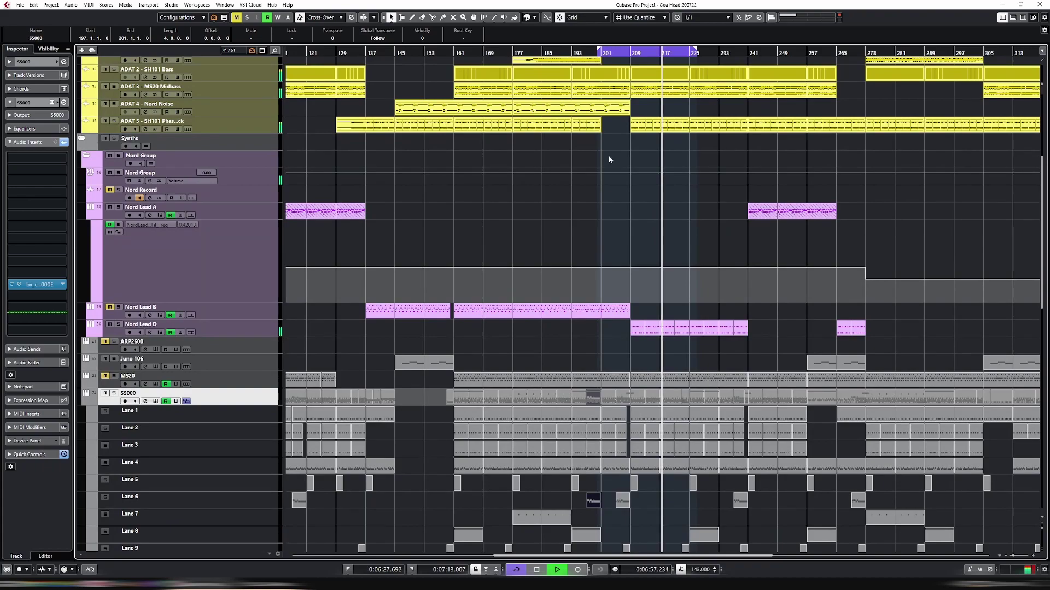
left_click(591, 53)
scroll(632, 222, "down", 3)
scroll(633, 222, "down", 3)
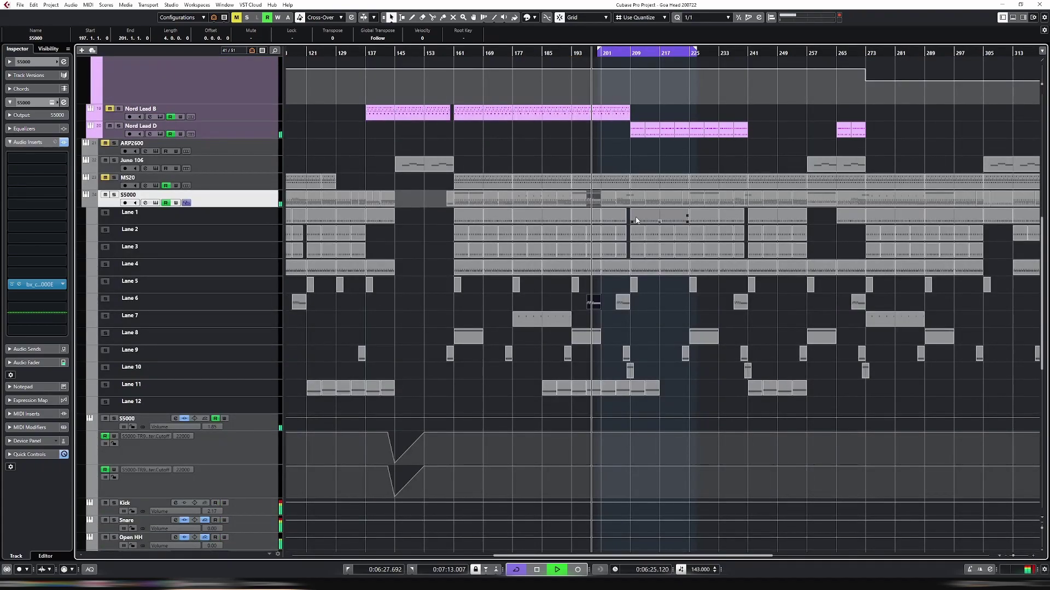
Copy the S5000 Lane 9 clip at bar 191 to bar 199, and play from about bar 199
scroll(634, 221, "up", 5)
scroll(636, 220, "up", 3)
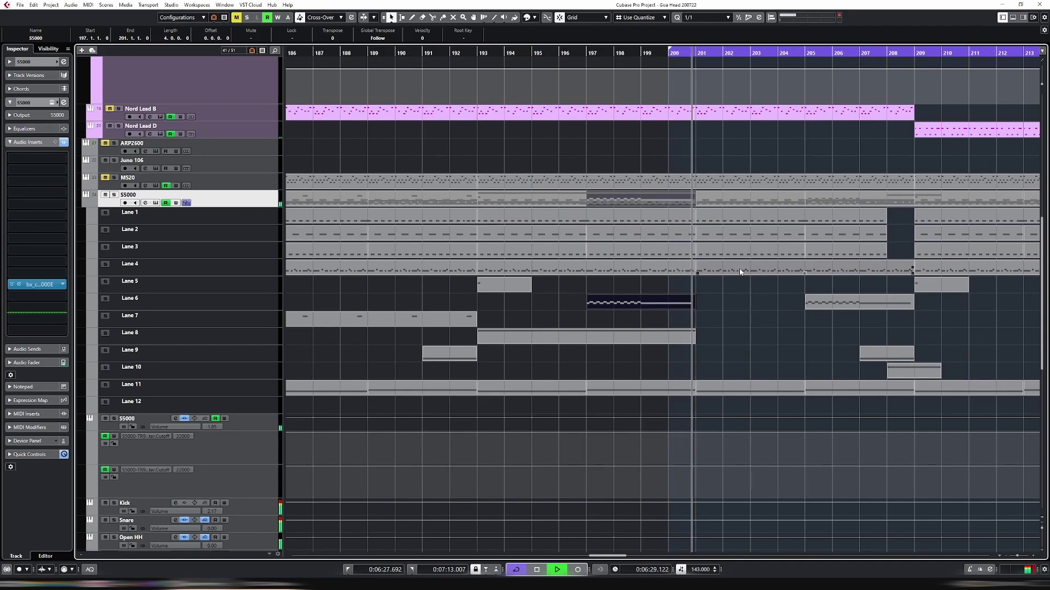
scroll(748, 281, "down", 3)
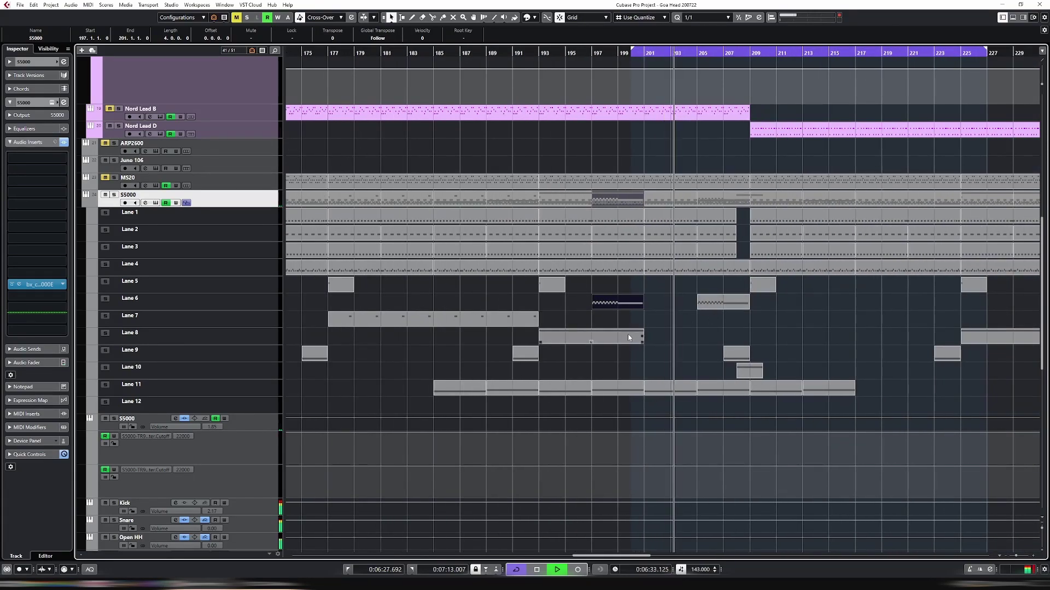
left_click_drag(529, 353, 633, 354)
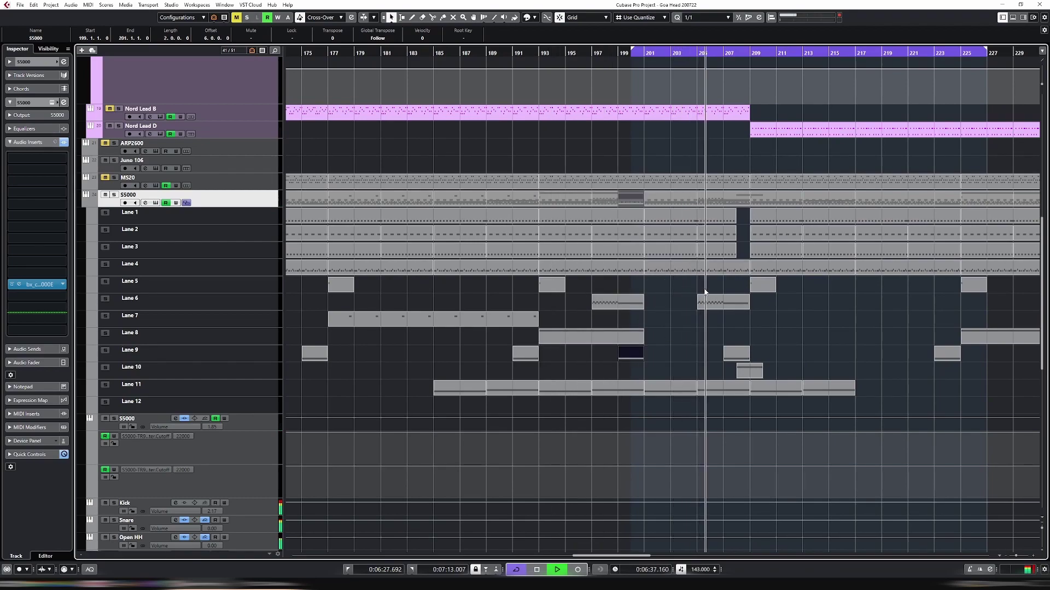
left_click(614, 54)
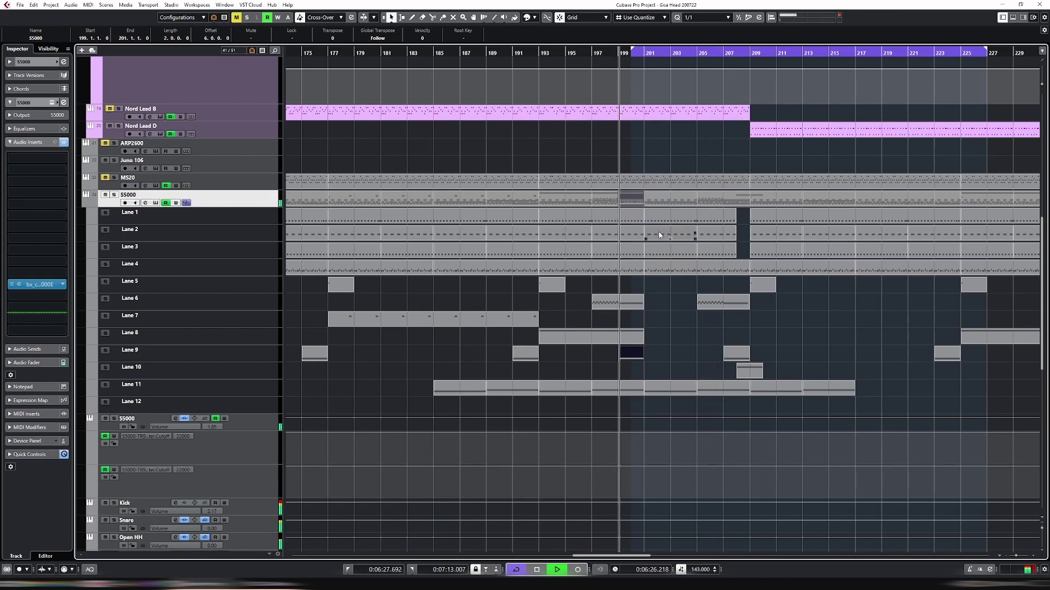
Shorten the S5000 Lane 1, Lane 2 and Lane 3 clips that reach bar 201 to end at bar 200
left_click(641, 222)
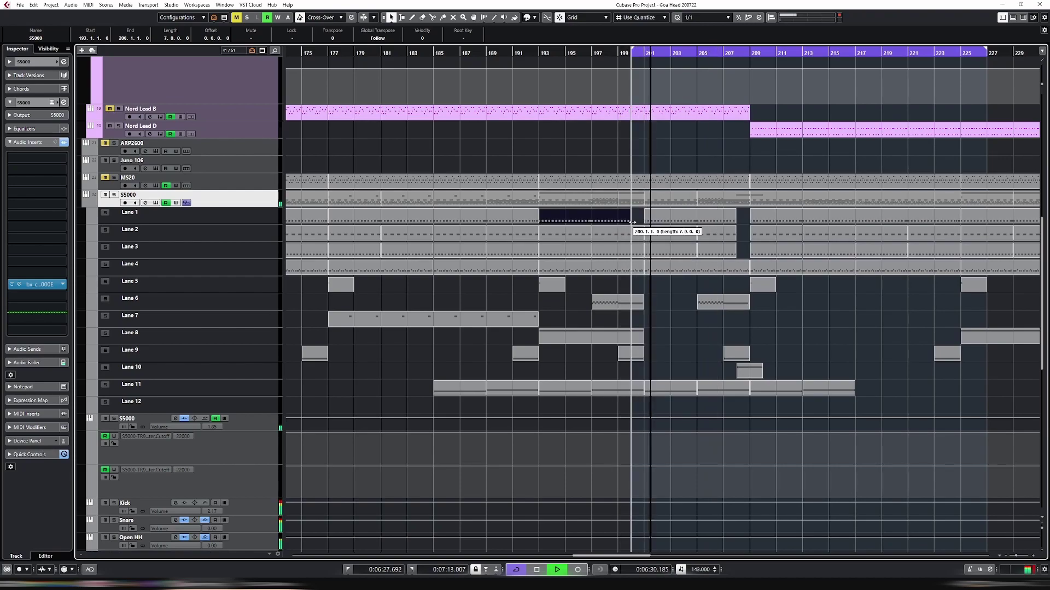
left_click(634, 236)
left_click_drag(640, 241, 640, 256)
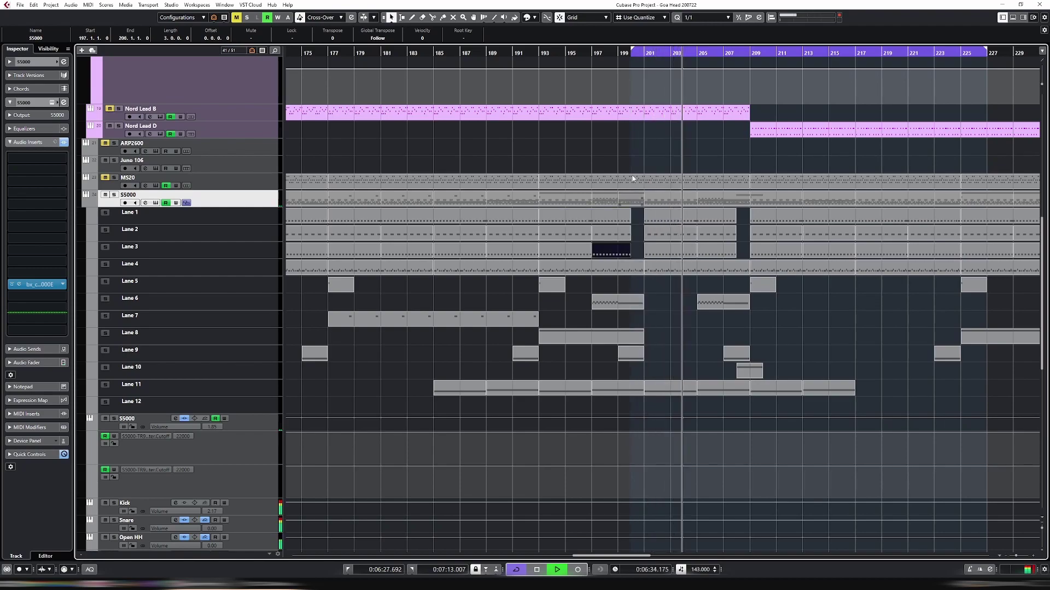
scroll(644, 205, "up", 10)
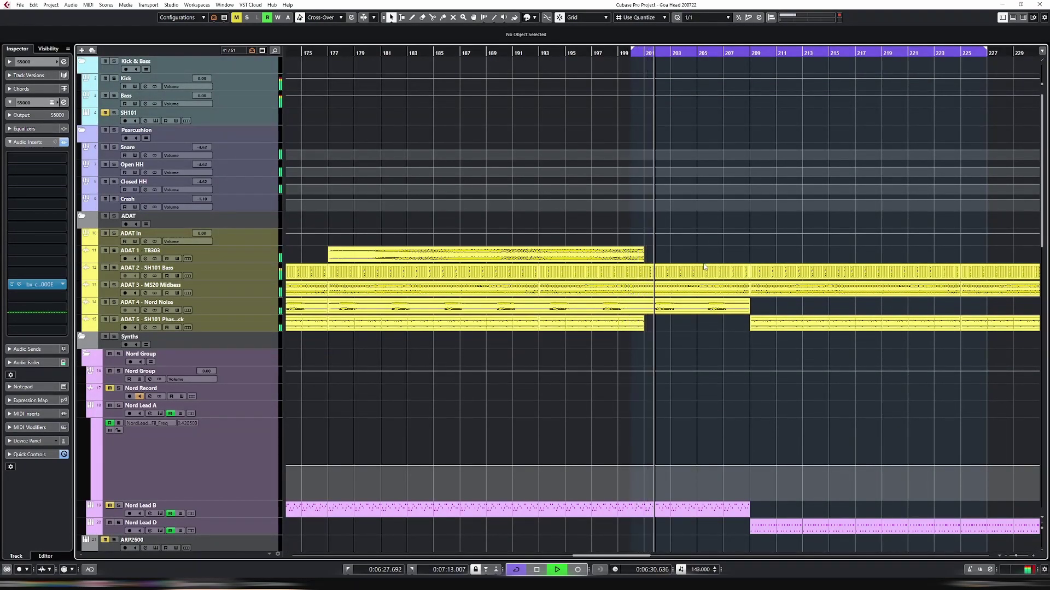
Copy the S5000 Lane 5 clip at bar 209 to bar 201, and unmute both clips
scroll(703, 262, "down", 10)
left_click(762, 187)
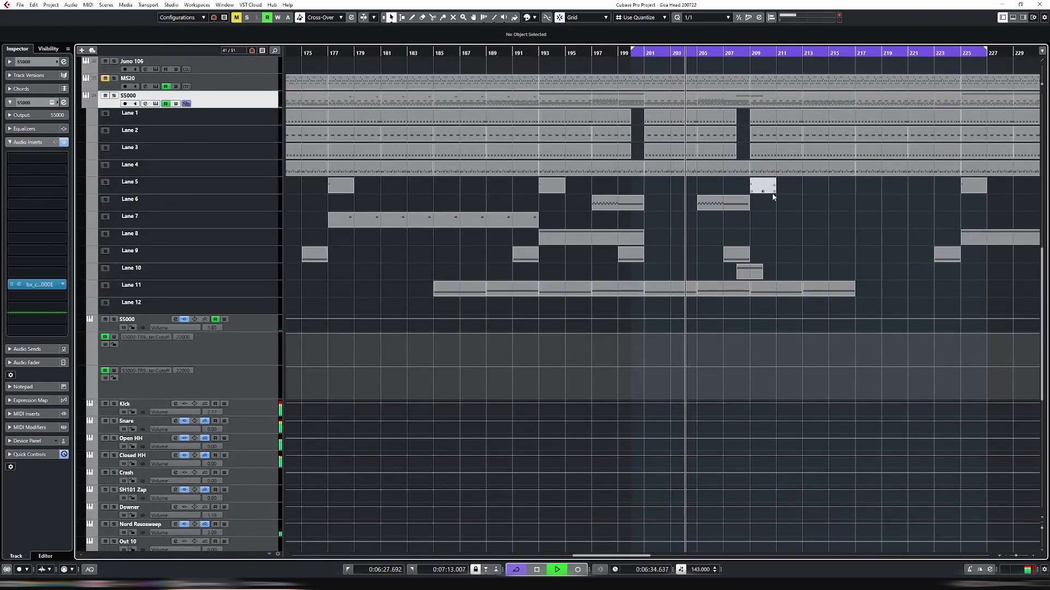
left_click(768, 188)
left_click_drag(765, 186, 653, 185)
left_click(763, 187)
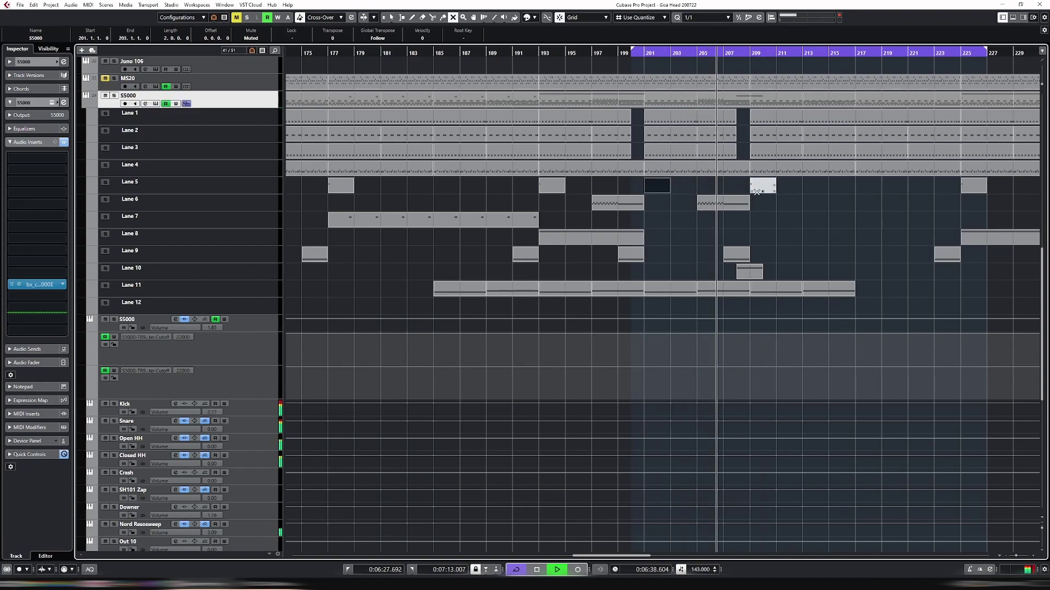
left_click(670, 188)
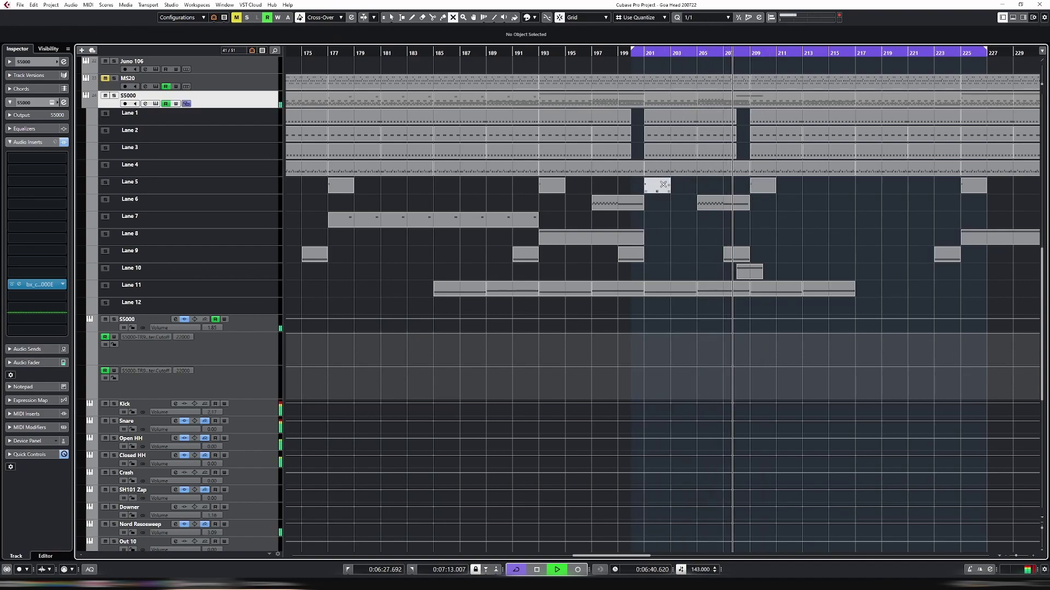
Play from the cycle start at bar 200 and examine the clips across the ADAT, Nord and S5000 tracks around bars 193 to 225
key("KP_1")
scroll(643, 151, "up", 15)
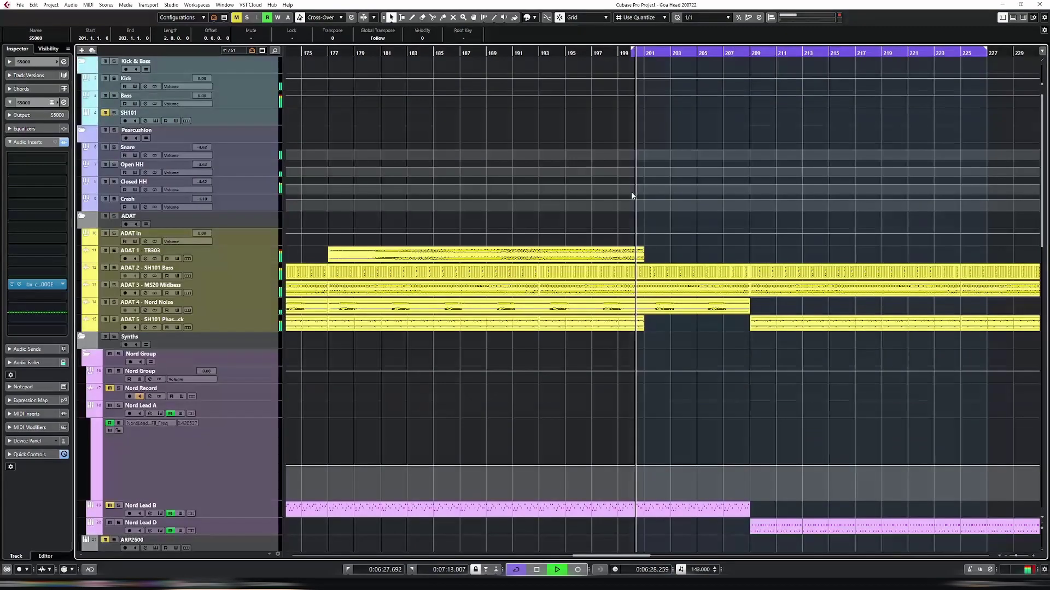
key("g")
key("g")
key("g")
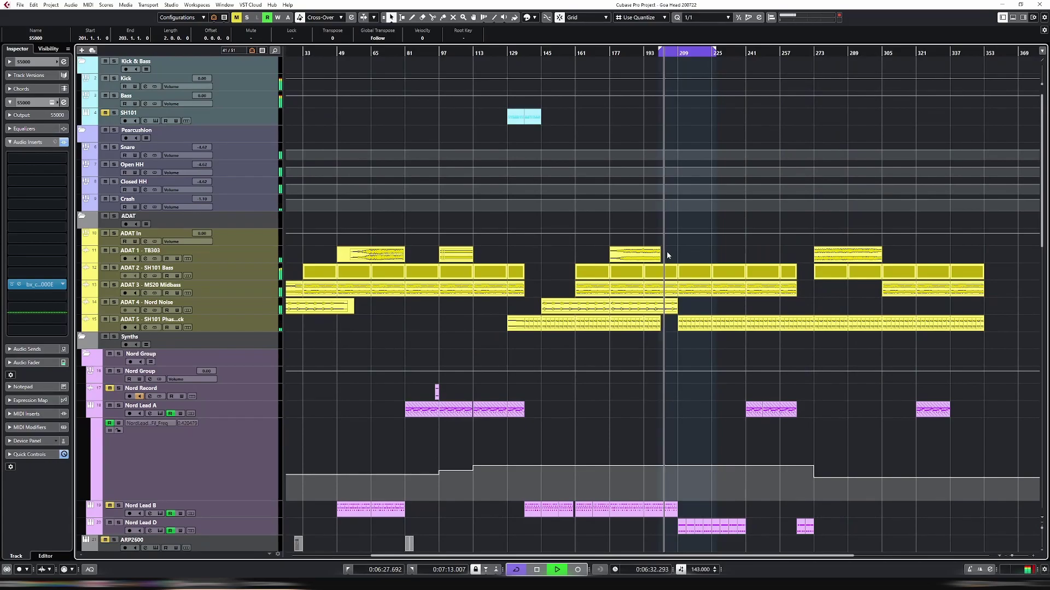
scroll(688, 272, "down", 4)
scroll(688, 272, "down", 7)
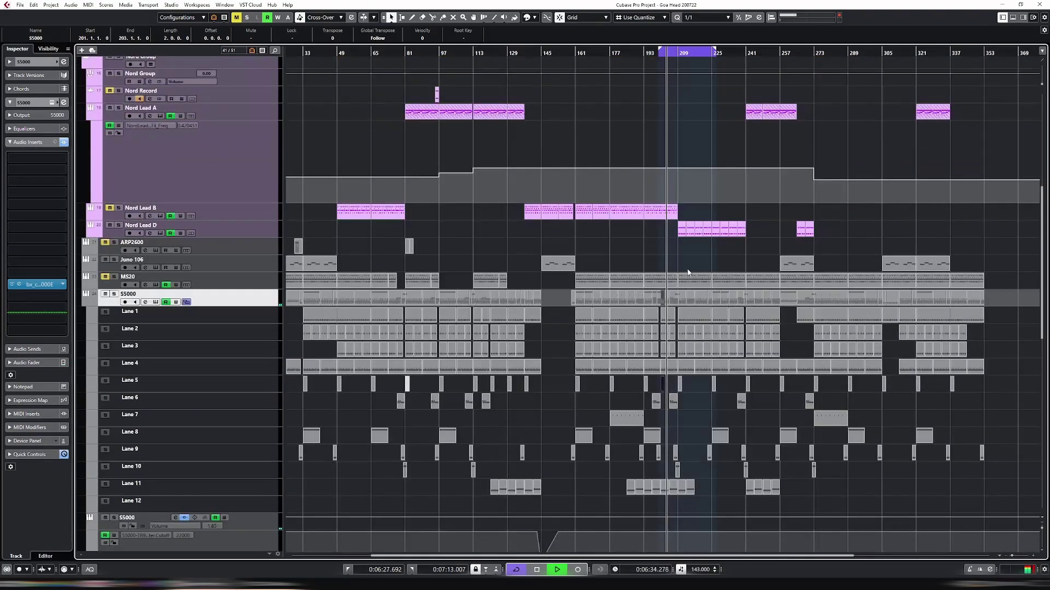
key("h")
key("h")
key("h")
key("h")
key("h")
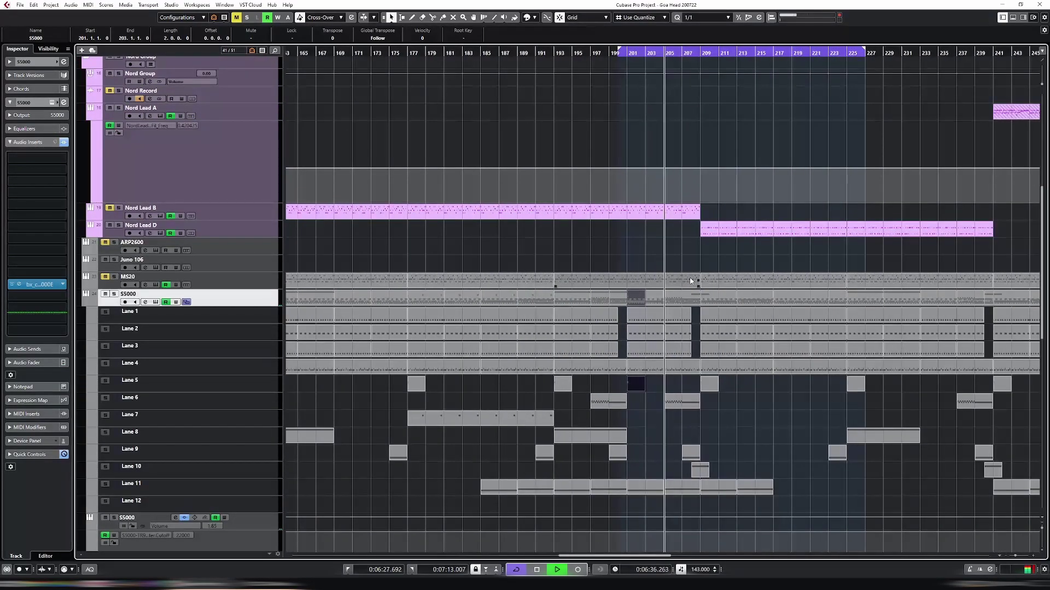
Mute the S5000 Lane 2, Lane 3 and Lane 4 clips between bars 201 and 209, and replay from about bar 200
scroll(706, 285, "down", 4)
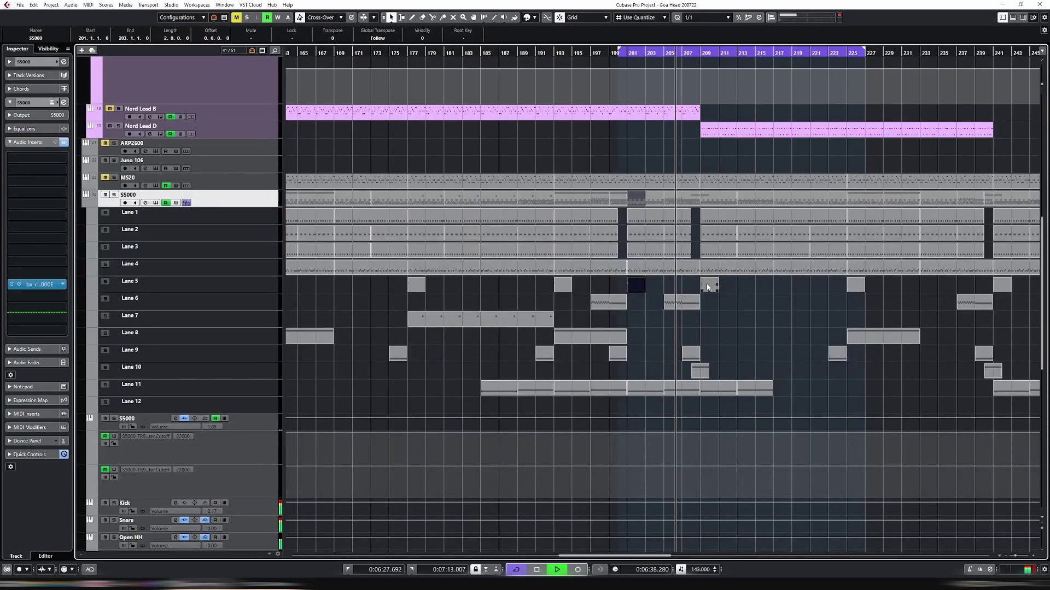
key("7")
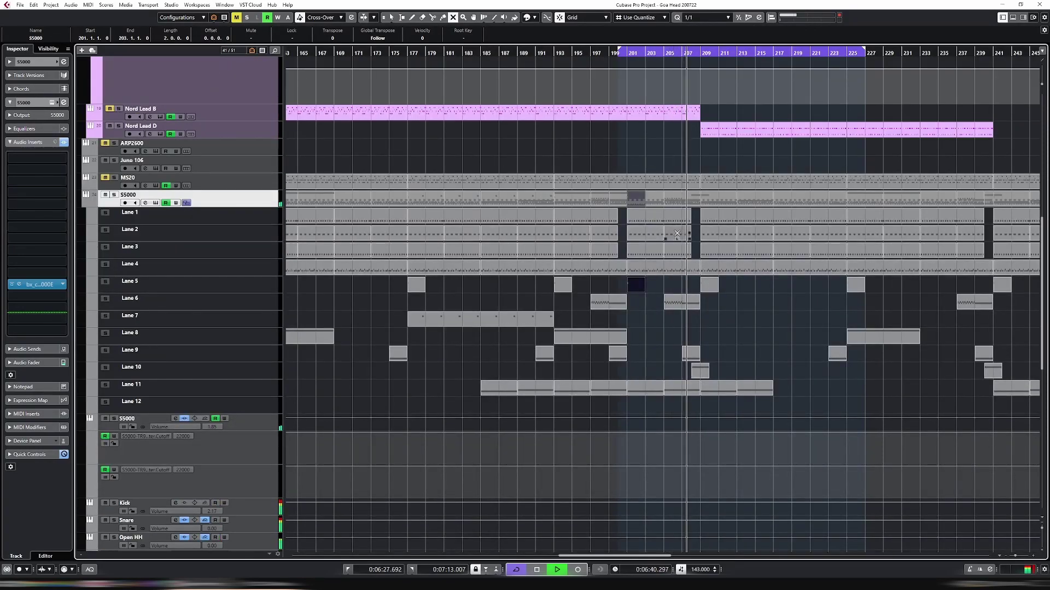
left_click(651, 250)
left_click(672, 234)
left_click(684, 250)
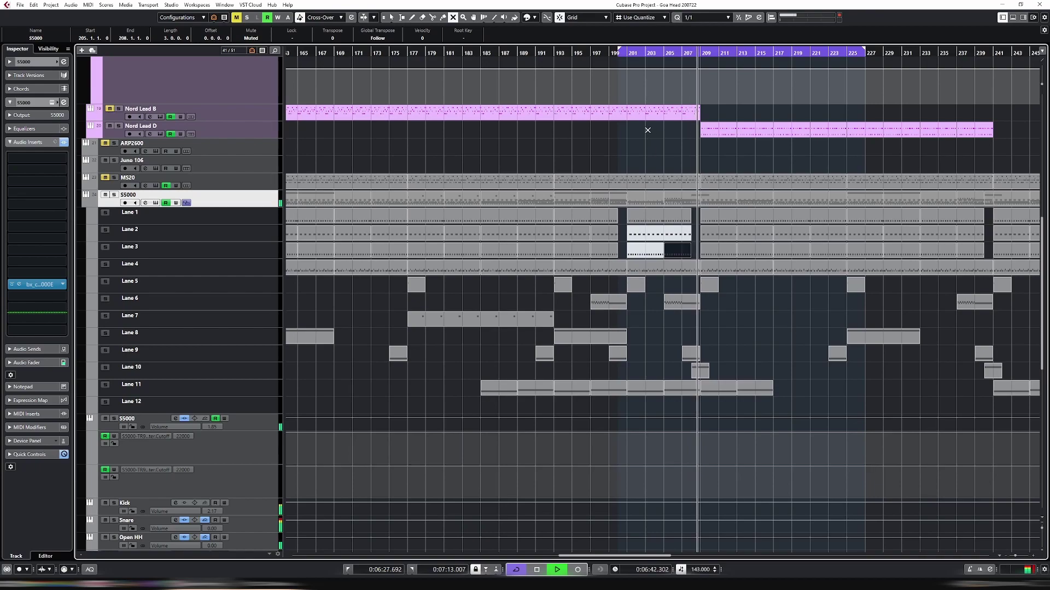
left_click(615, 52)
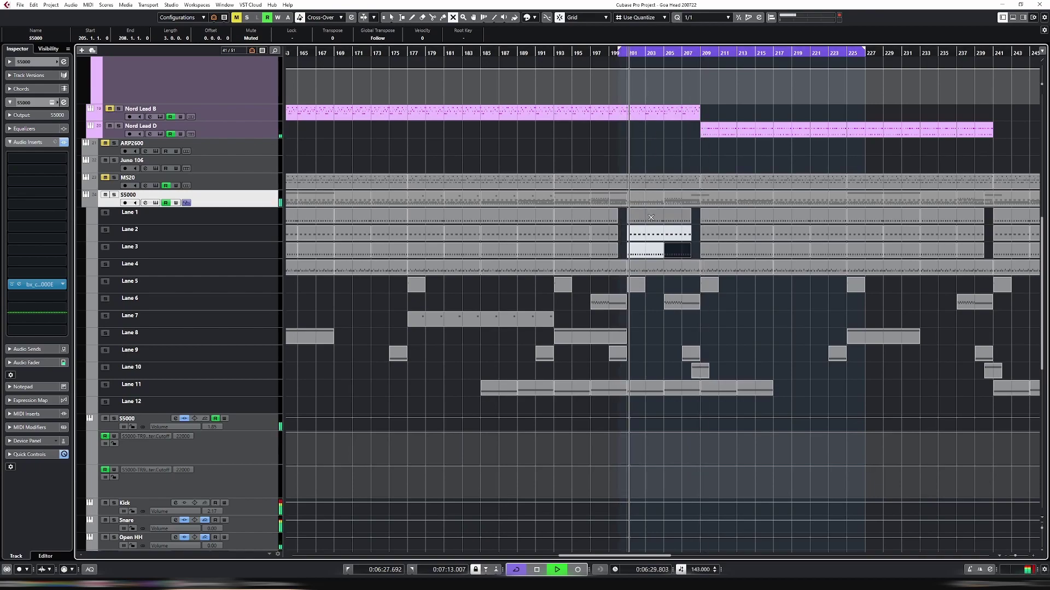
left_click(657, 266)
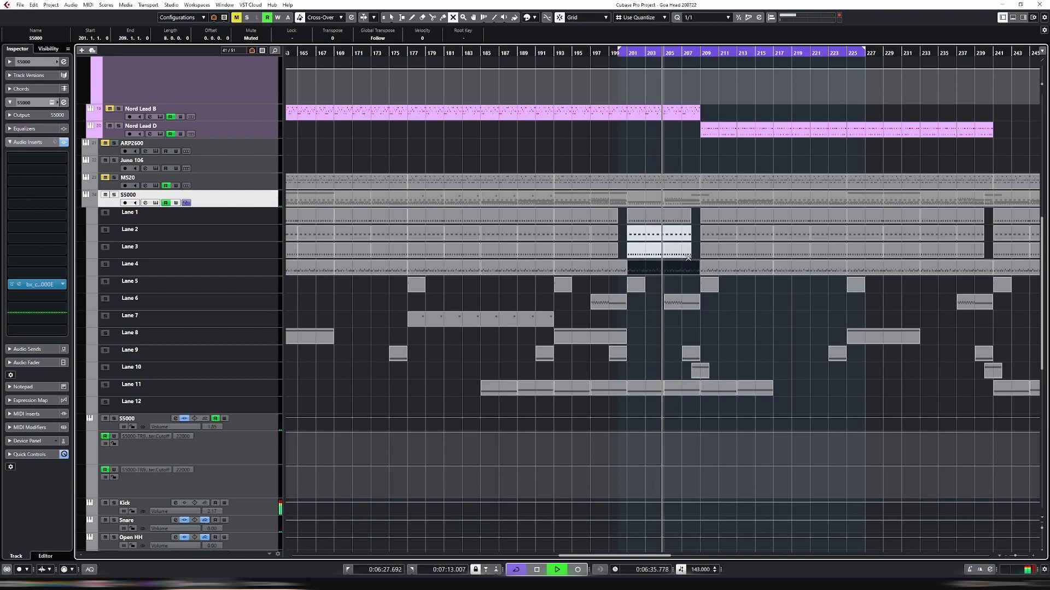
Delete the S5000 clips on Lanes 1 to 4 between bars 201 and 209, and replay from about bar 200
key("g")
key("g")
key("1")
left_click(656, 235)
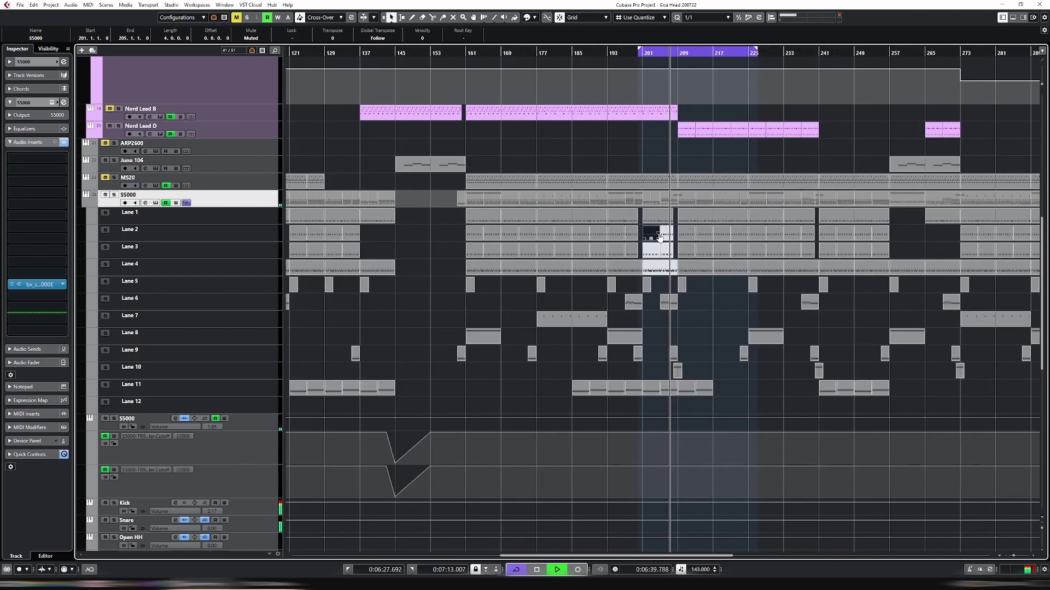
key("Delete")
left_click(667, 237)
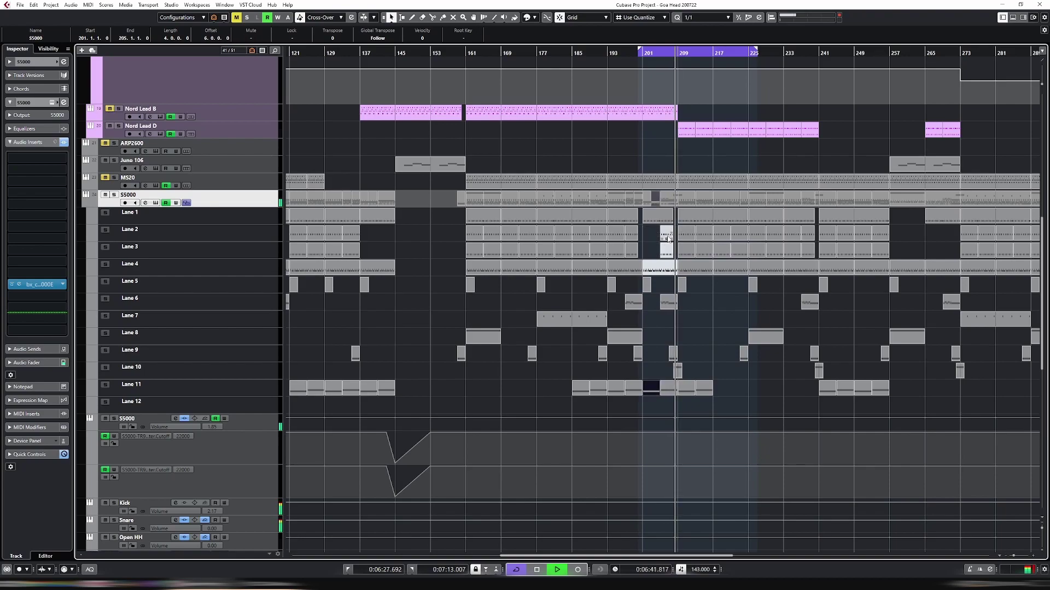
left_click_drag(667, 238, 658, 272)
left_click(661, 217)
key("Delete")
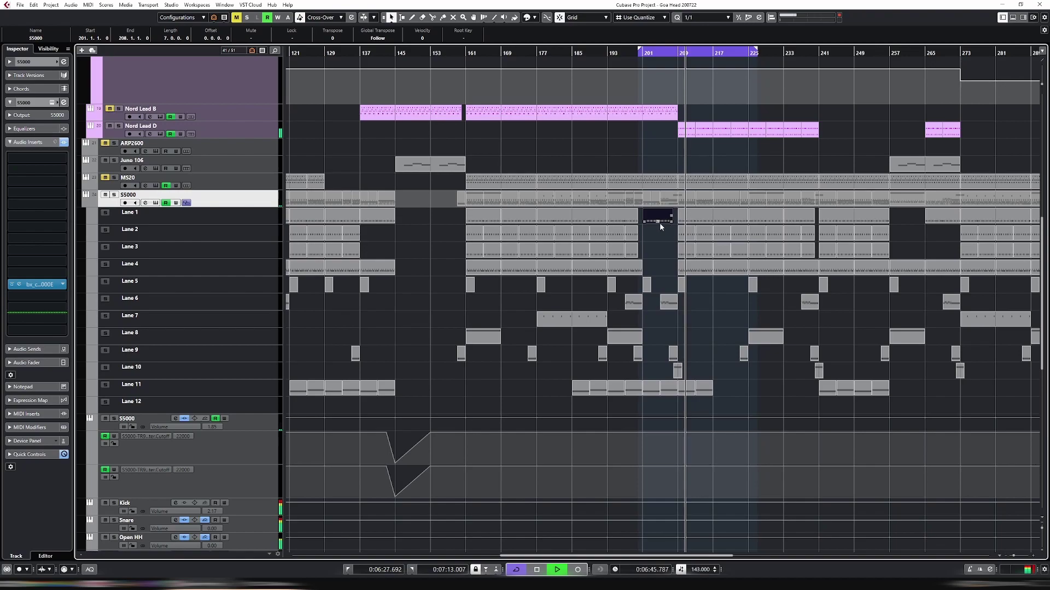
left_click(645, 116)
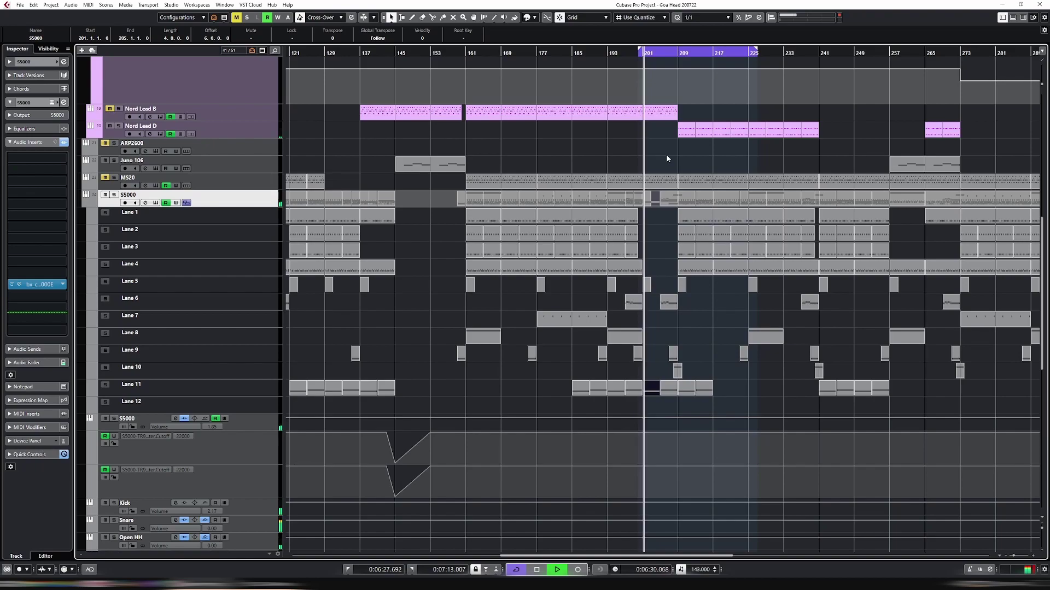
Shorten the S5000 Lane 4 clip that starts at bar 193 to end at bar 200
key("h")
key("h")
key("h")
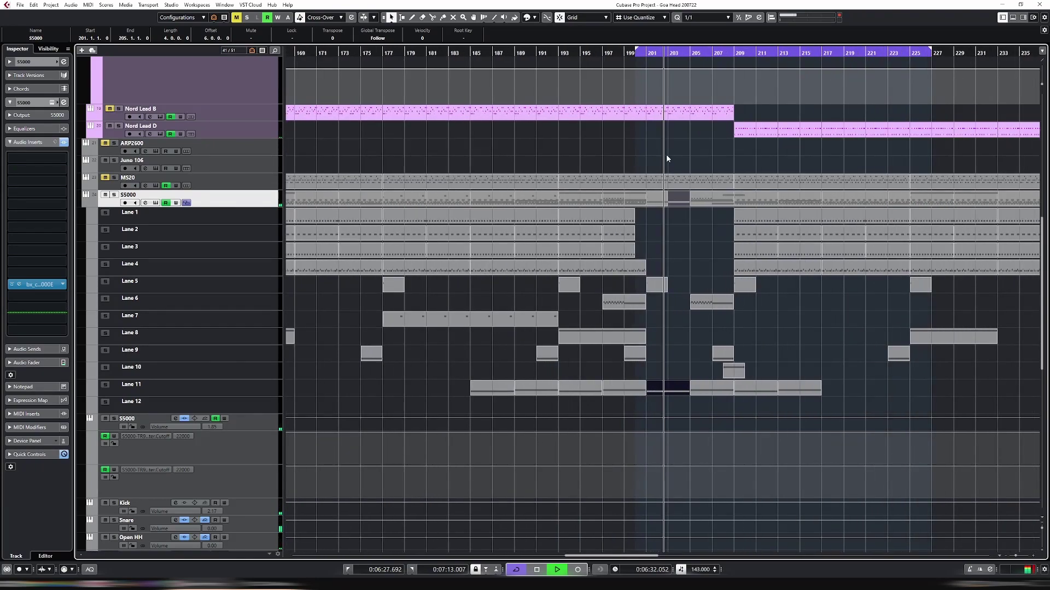
left_click_drag(639, 272, 629, 271)
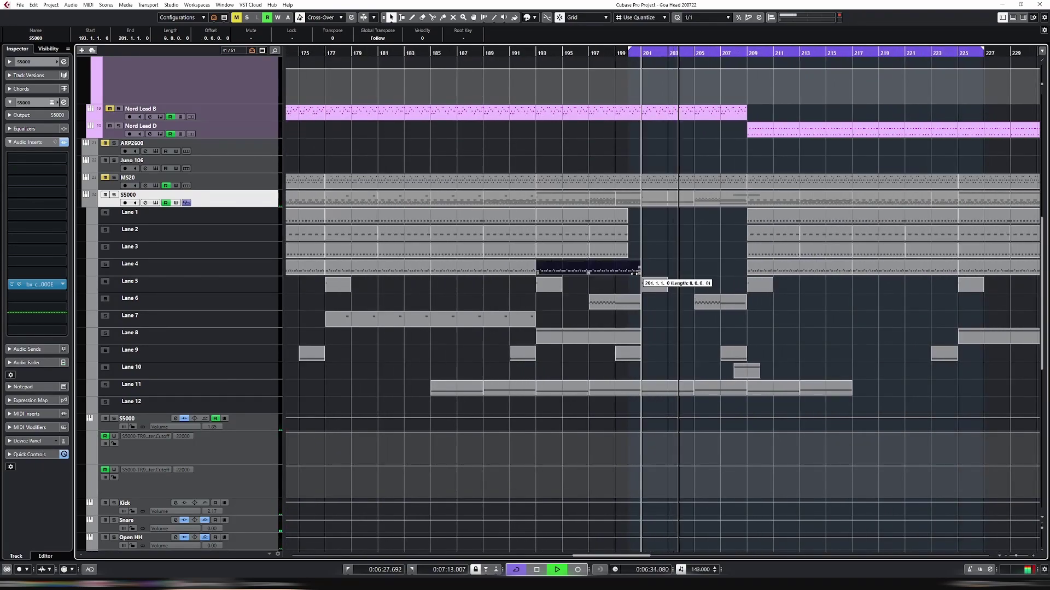
Examine the whole arrangement across the ADAT, Nord, MS20 and S5000 tracks while the section from bar 200 plays
key("g")
key("g")
key("g")
key("g")
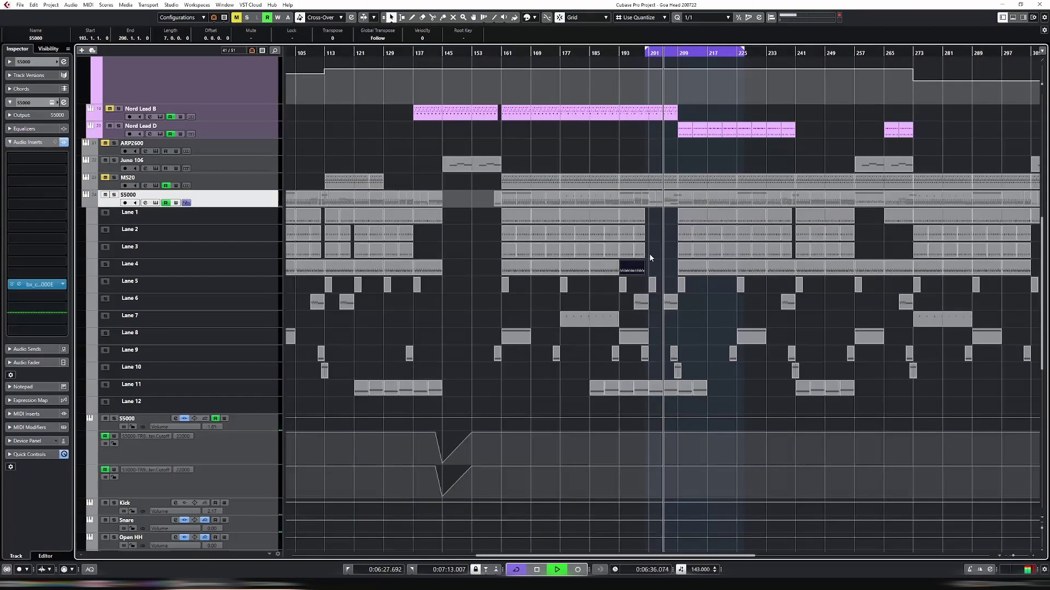
scroll(671, 251, "up", 5)
scroll(672, 251, "down", 5)
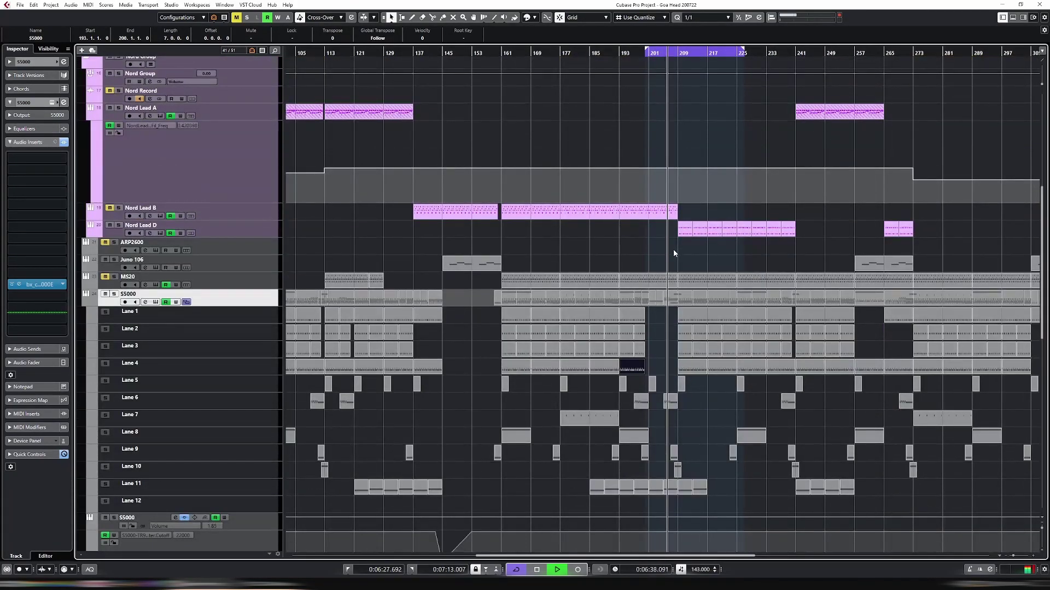
key("g")
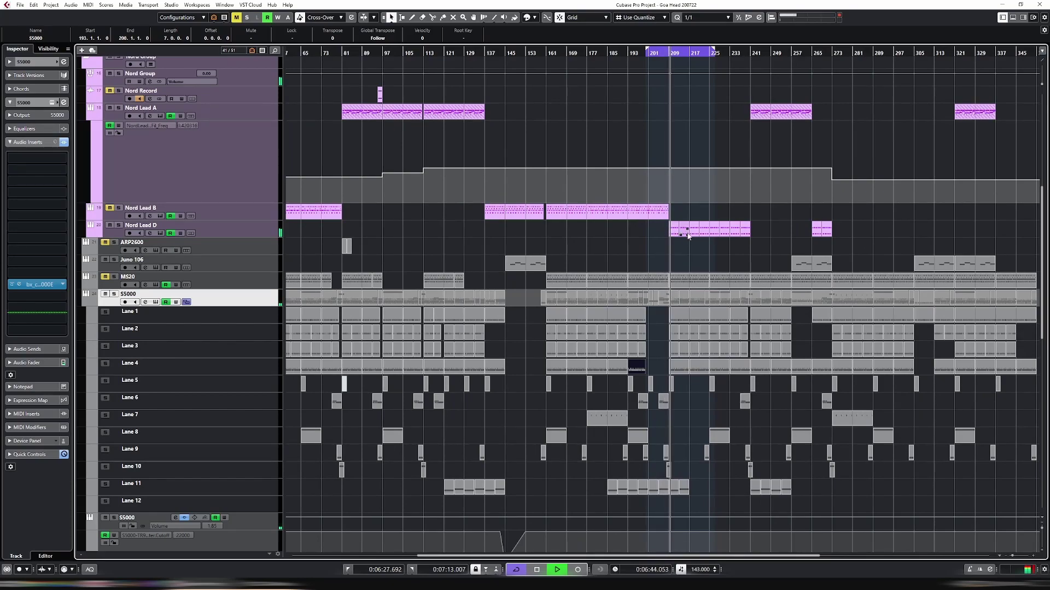
scroll(688, 236, "up", 3)
scroll(691, 247, "up", 3)
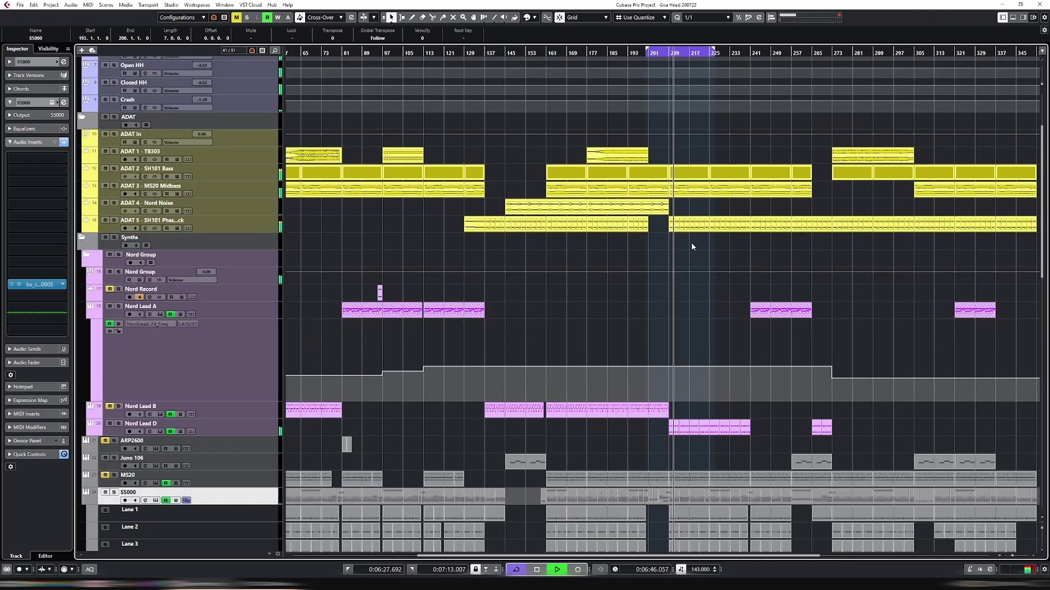
key("g")
key("g")
scroll(694, 247, "down", 3)
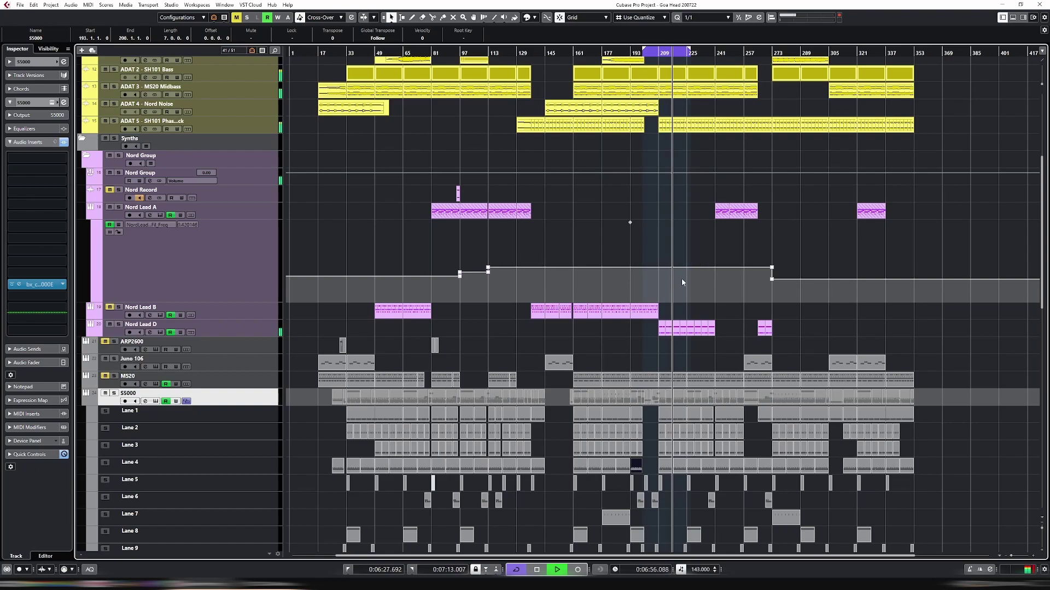
scroll(709, 289, "down", 3)
Delete the ADAT 5 SH101 Phased Pluck and ADAT 3 MS20 Midbass clips spanning bars 209 to 225
scroll(695, 248, "up", 6)
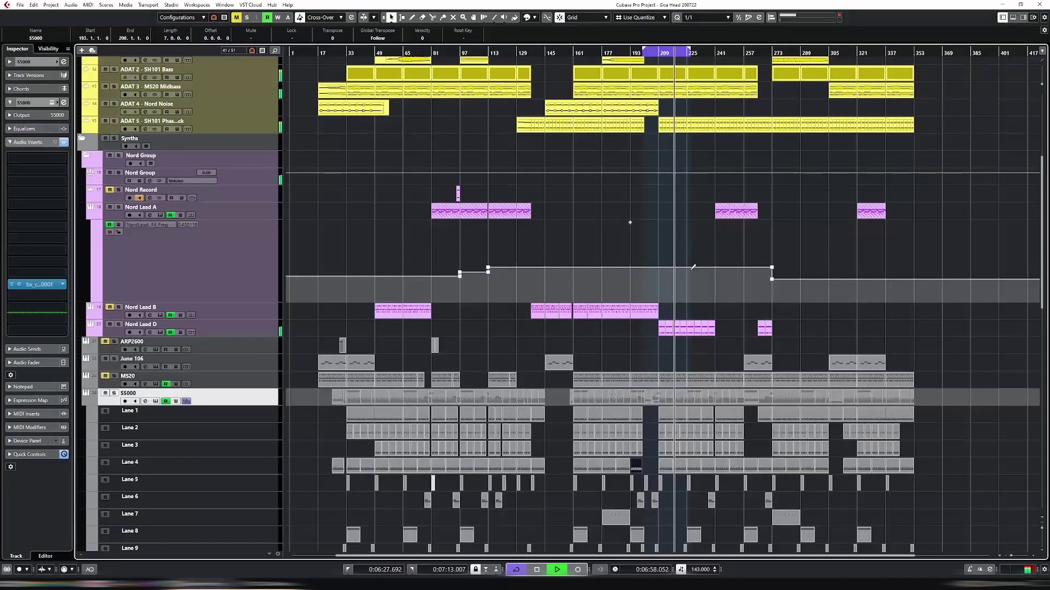
left_click(671, 226)
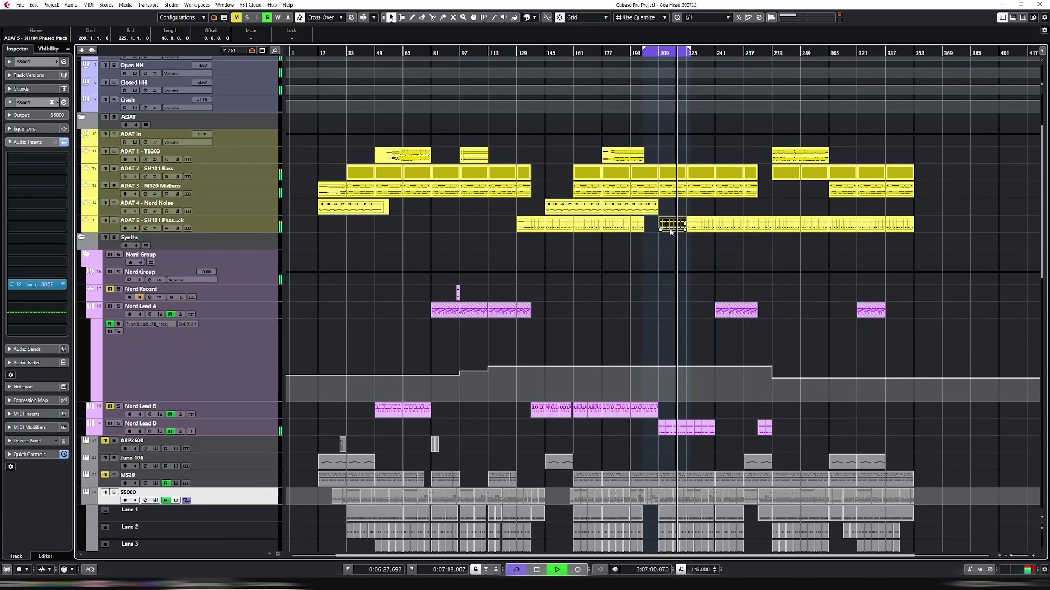
left_click(676, 196)
key("ctrl+Right")
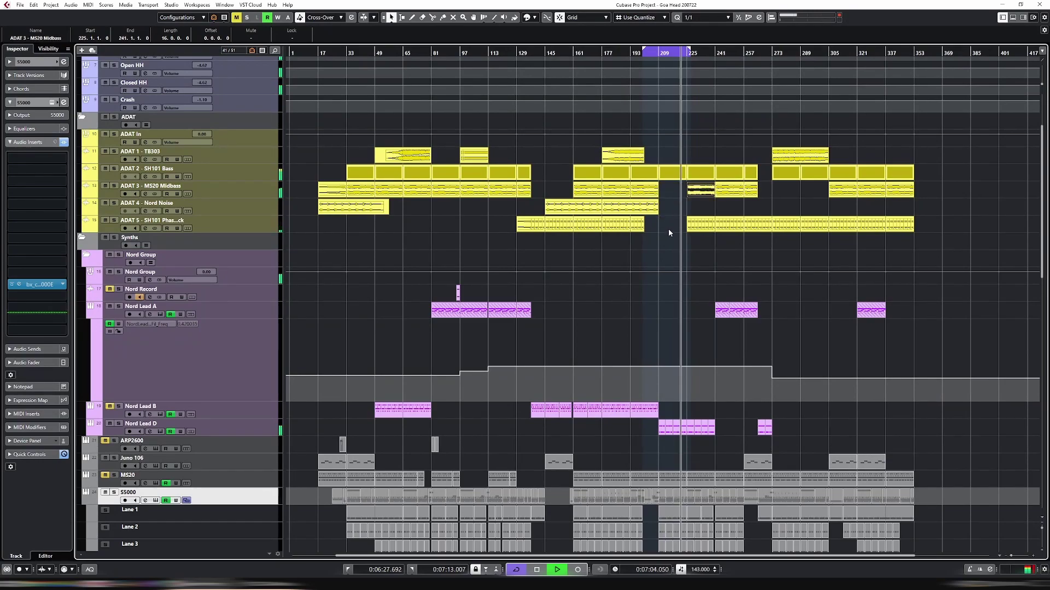
Replay from about bar 206 and delete the S5000 Lane 11 clips between bars 209 and 217
left_click(653, 57)
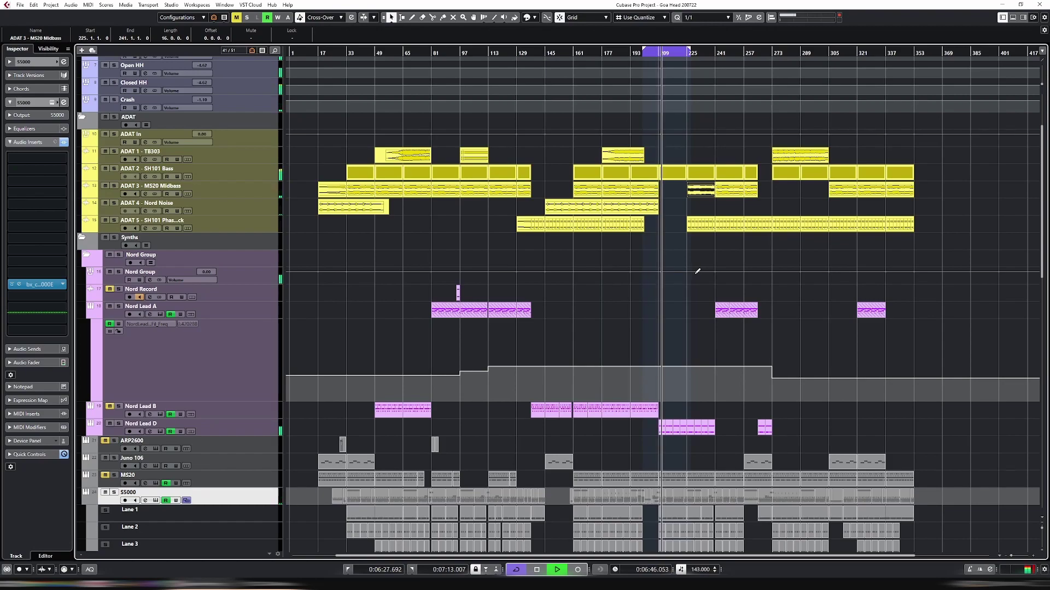
key("s")
key("s")
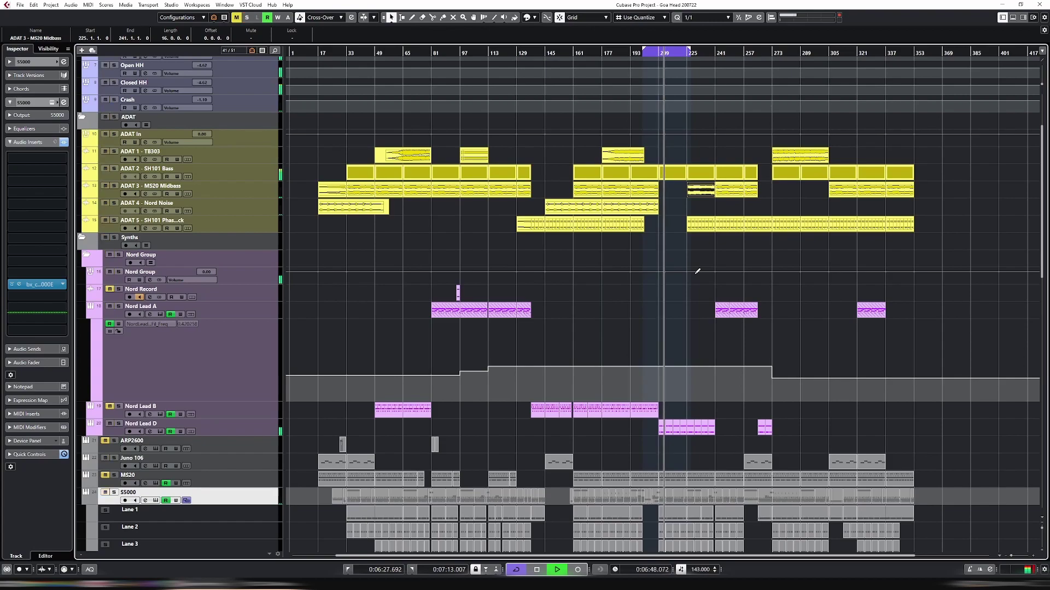
scroll(700, 276, "down", 5)
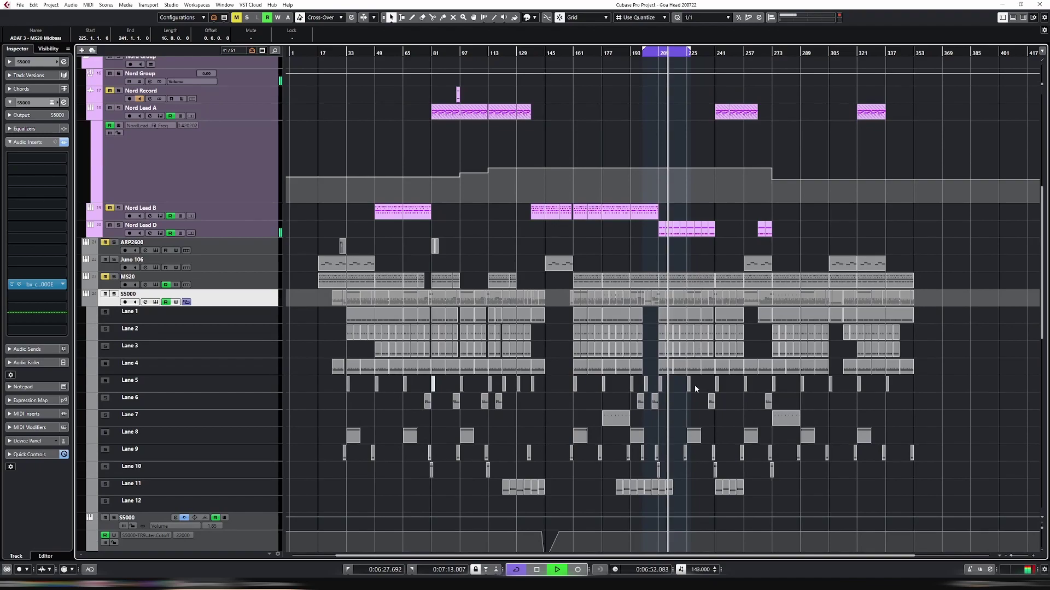
left_click(676, 333)
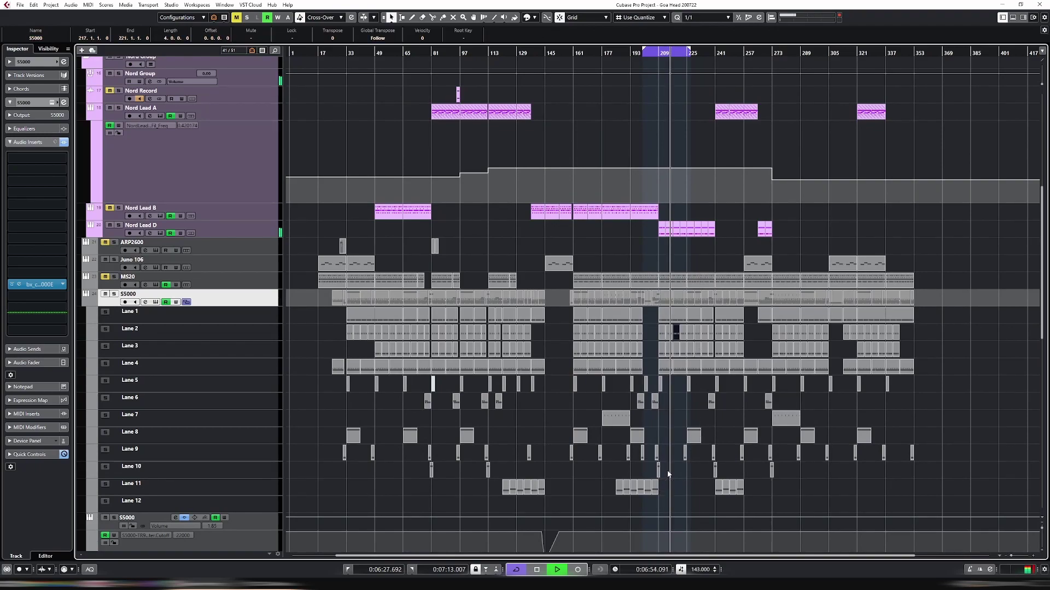
Replay the break from about bar 204 and examine the drum, ADAT, Nord and S5000 tracks around it
left_click(650, 54)
scroll(665, 200, "up", 7)
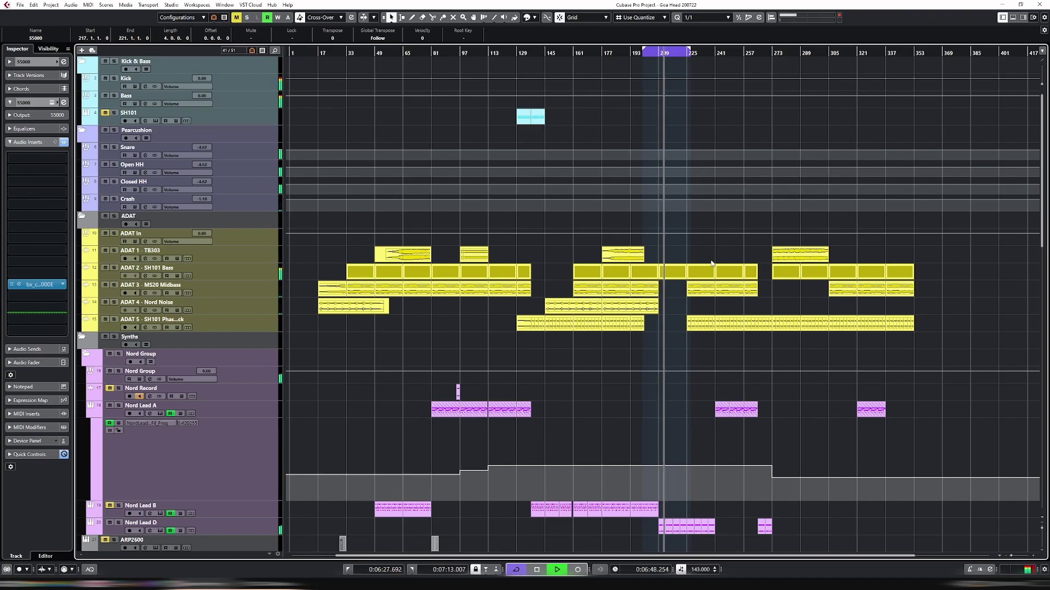
scroll(697, 261, "down", 2)
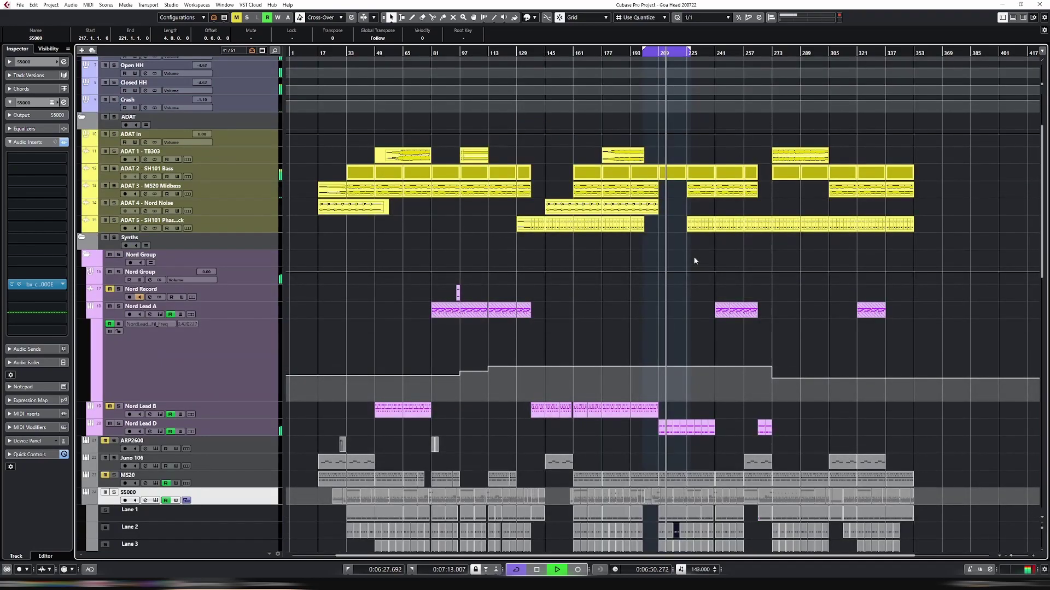
scroll(686, 262, "down", 4)
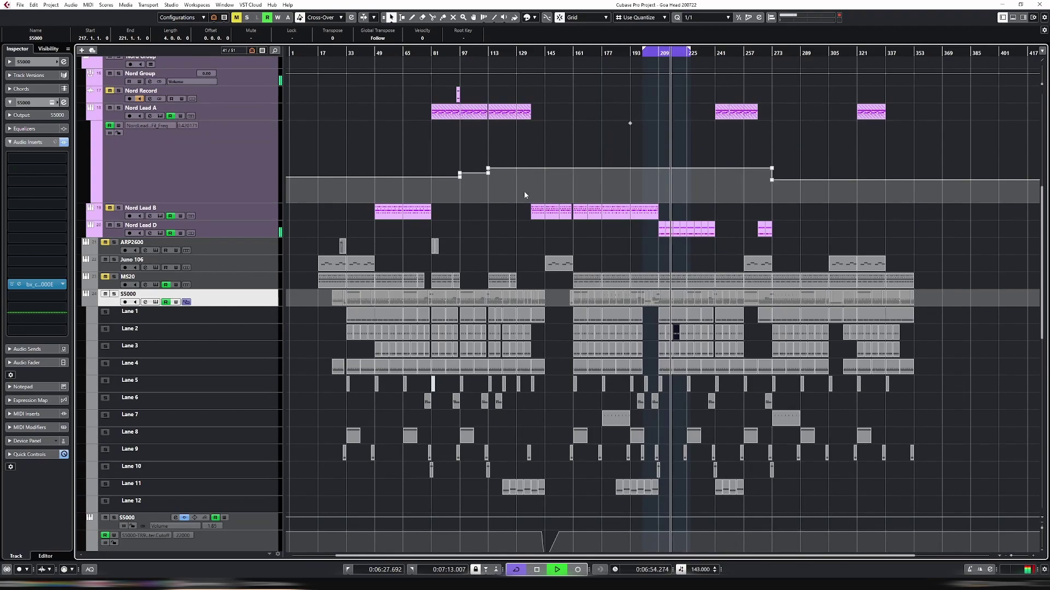
scroll(548, 224, "up", 4)
scroll(549, 229, "up", 2)
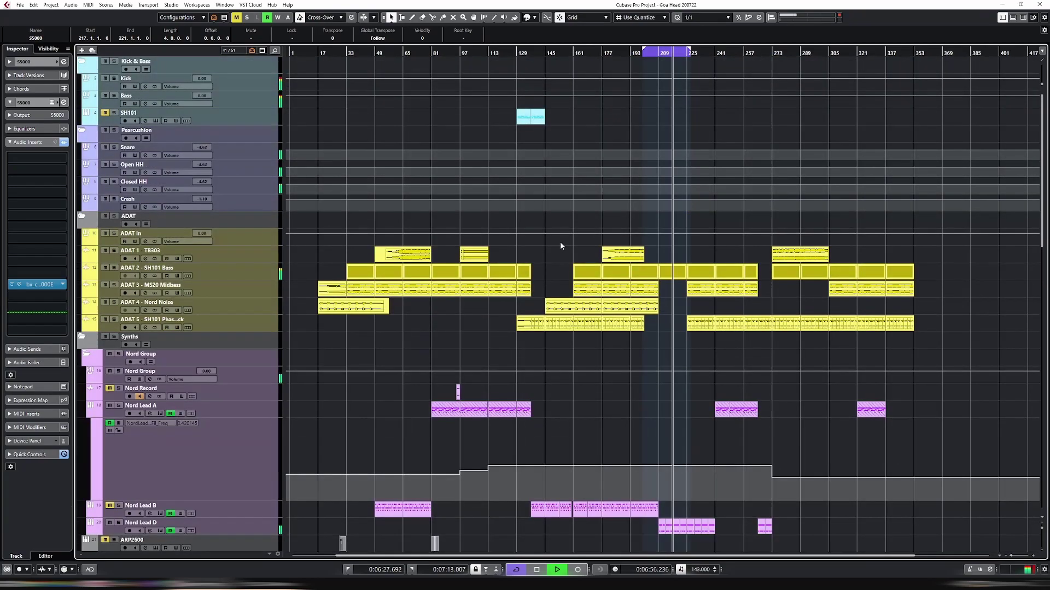
scroll(574, 265, "down", 4)
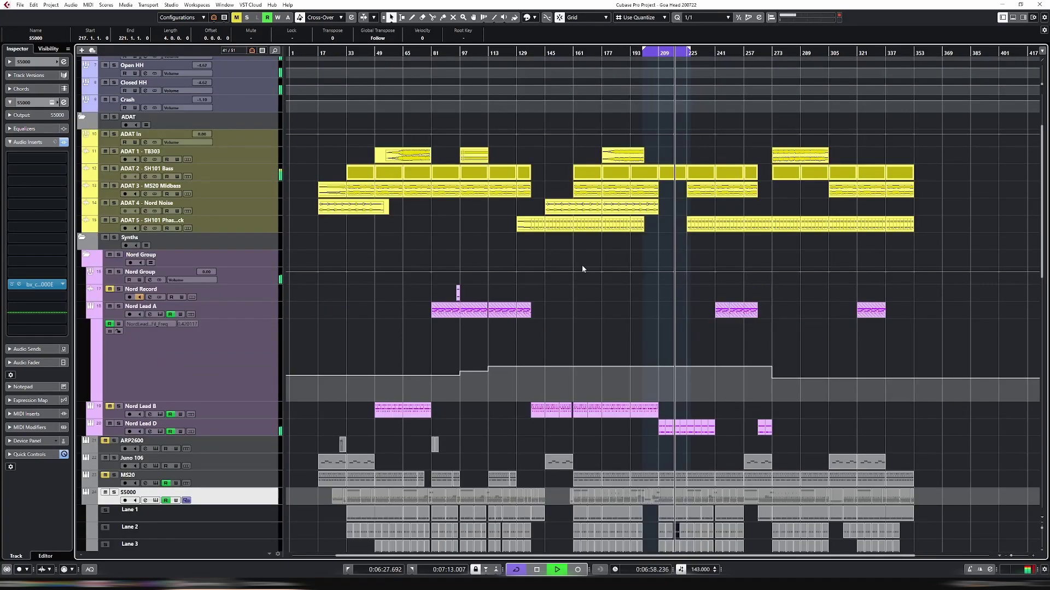
Loop the Juno 106 clip at bars 145 to 161 and raise the output fader in its bx_console SSL 4000 E insert
left_click(270, 359)
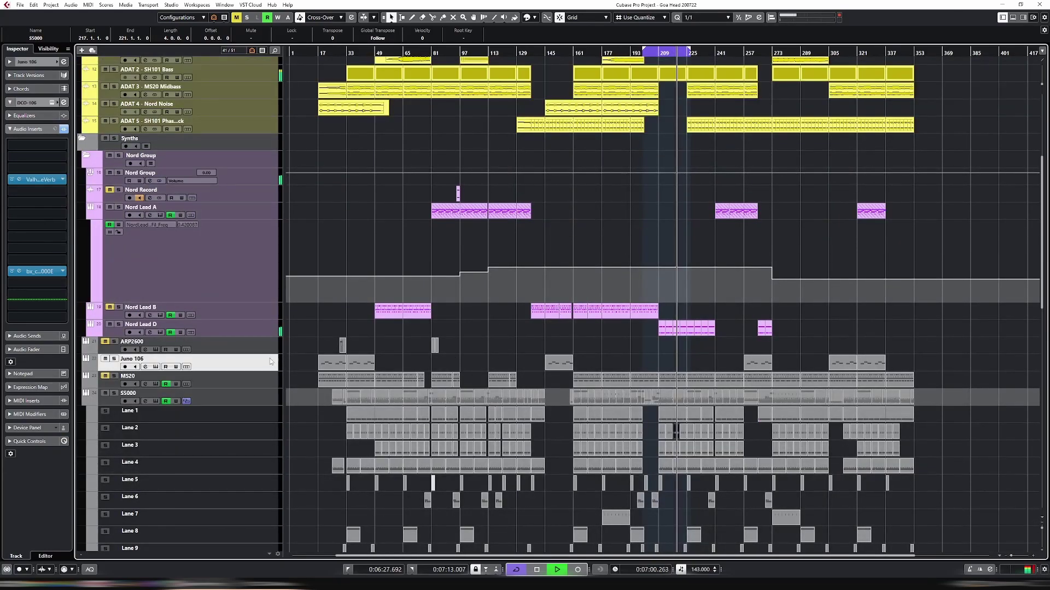
left_click(557, 362)
key("p")
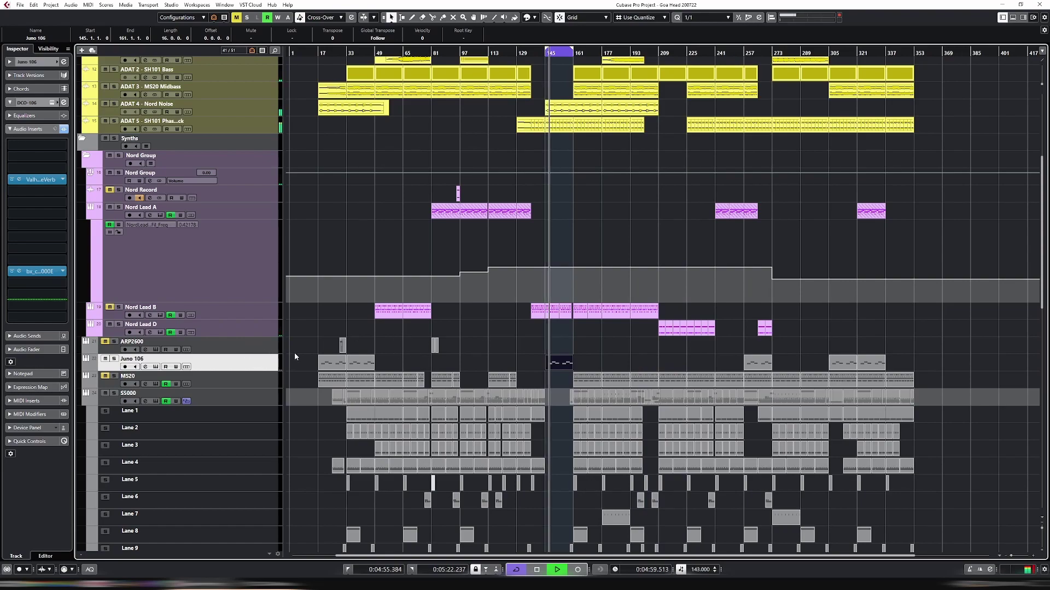
left_click(34, 271)
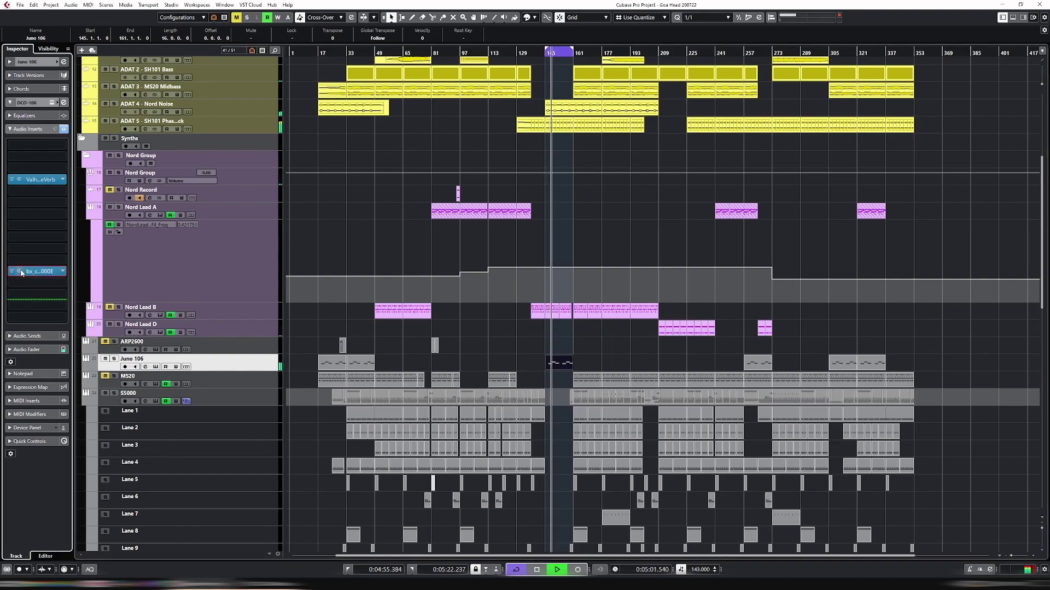
left_click_drag(400, 358, 404, 340)
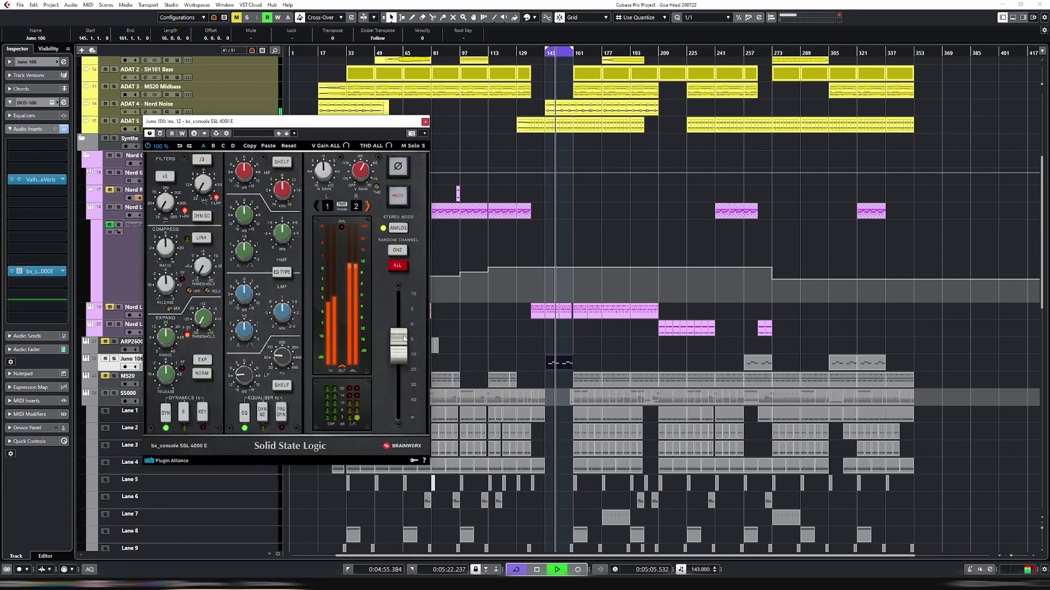
left_click(425, 123)
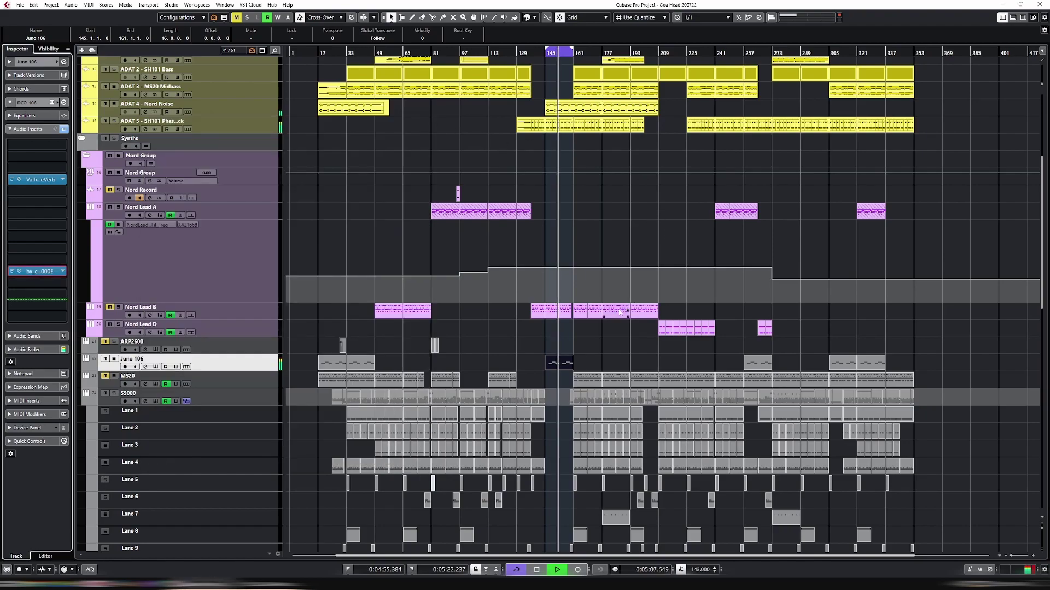
Copy the Juno 106 clip from bar 145 to bars 193 and 209, and replay from about bar 192
left_click_drag(569, 363, 640, 371)
left_click(628, 53)
scroll(642, 154, "up", 5)
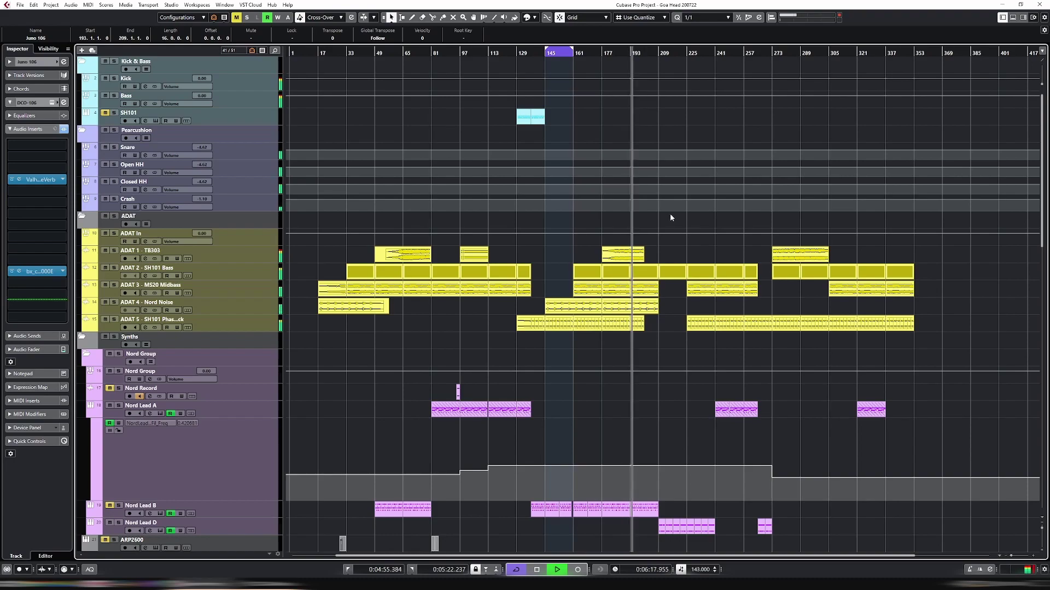
scroll(673, 230, "down", 5)
scroll(675, 238, "up", 5)
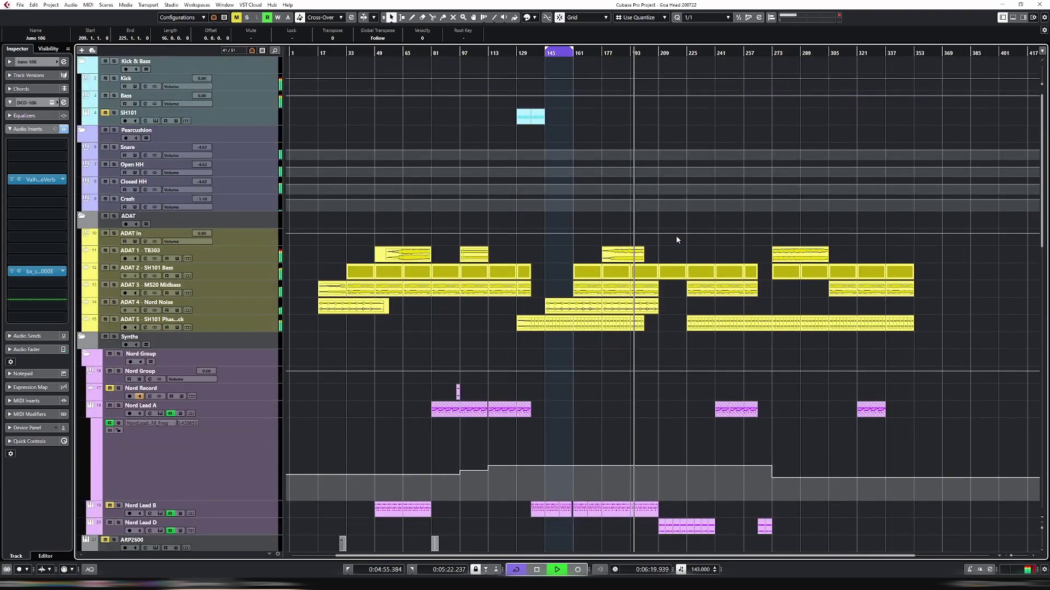
Set the loop range from bar 193 to about bar 244 and replay from about bar 191
scroll(676, 238, "down", 5)
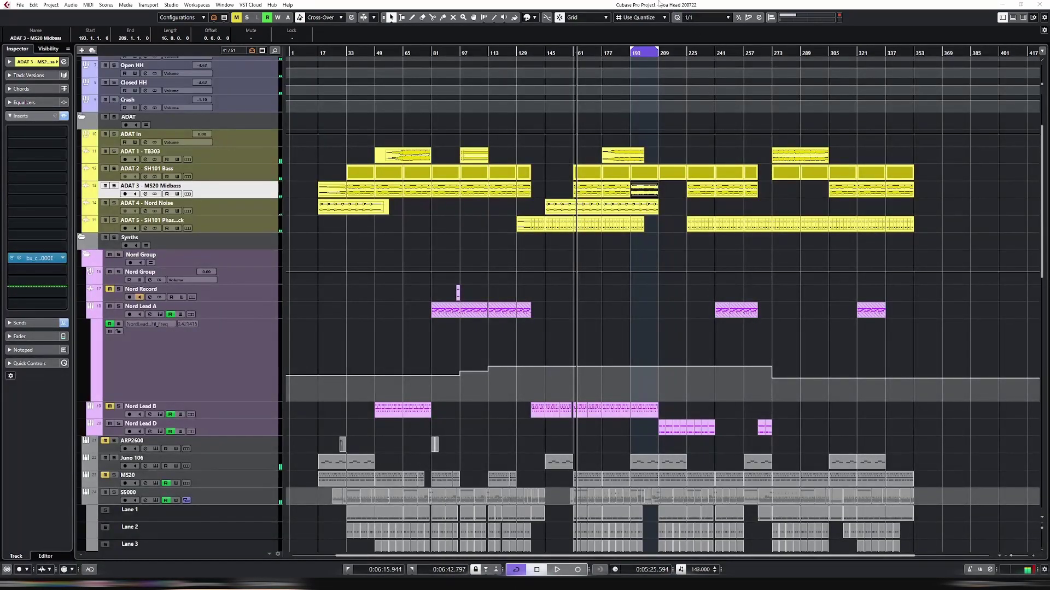
scroll(637, 216, "down", 5)
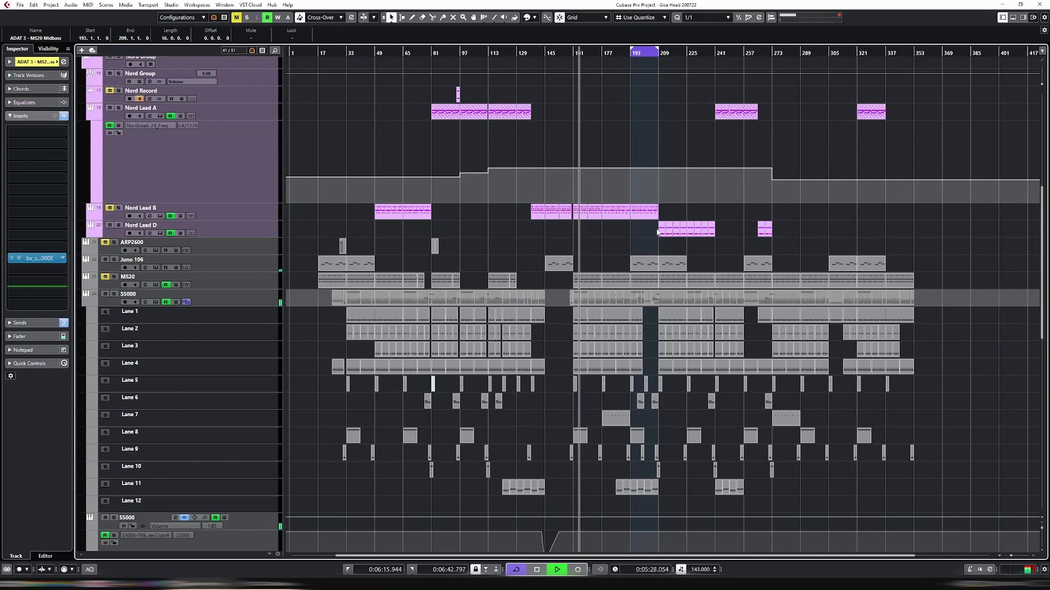
left_click(625, 54)
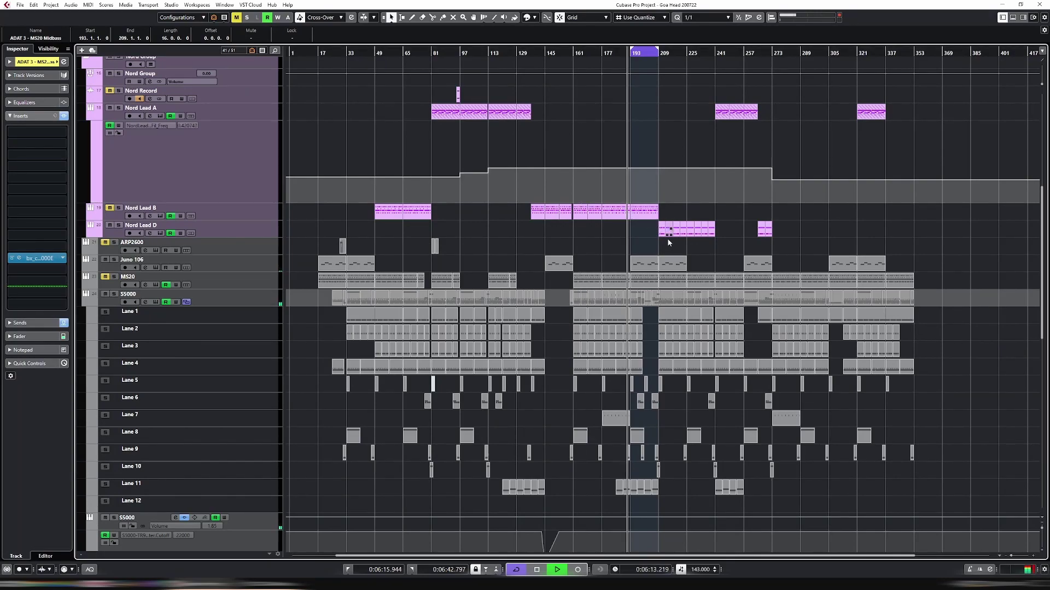
scroll(667, 250, "up", 3)
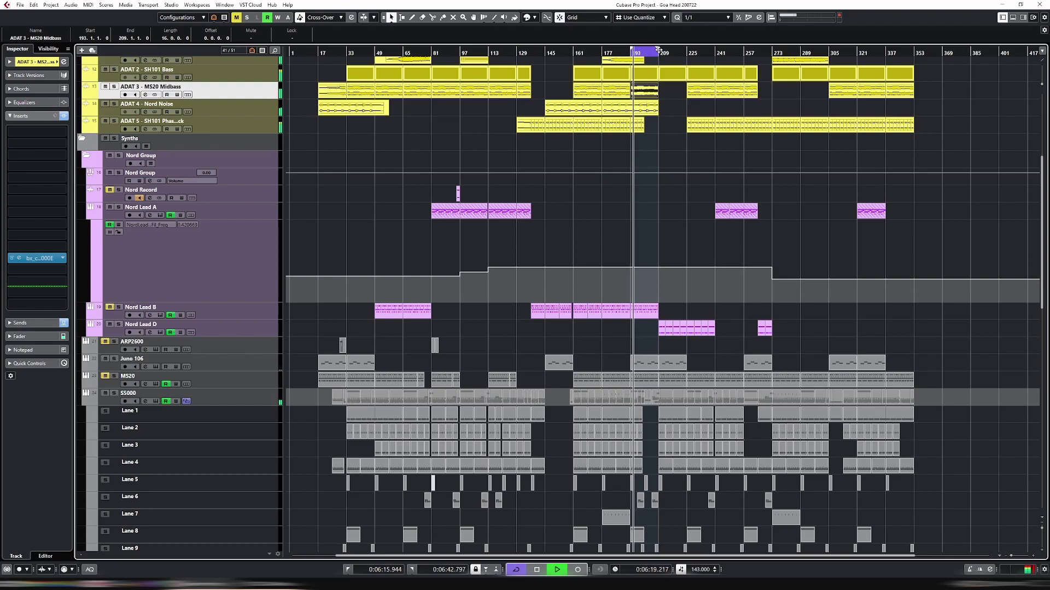
left_click_drag(659, 52, 712, 80)
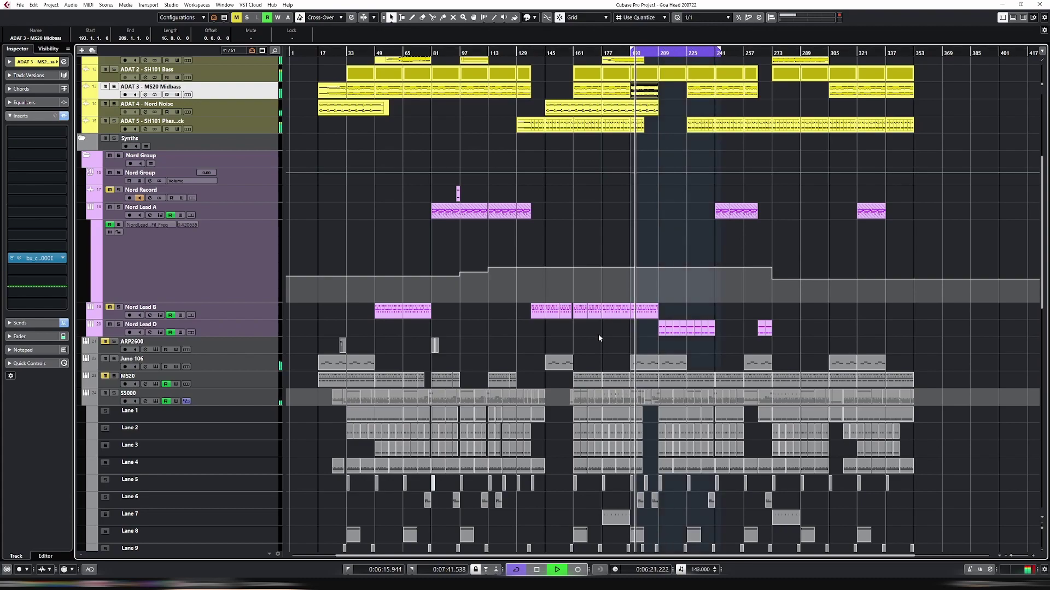
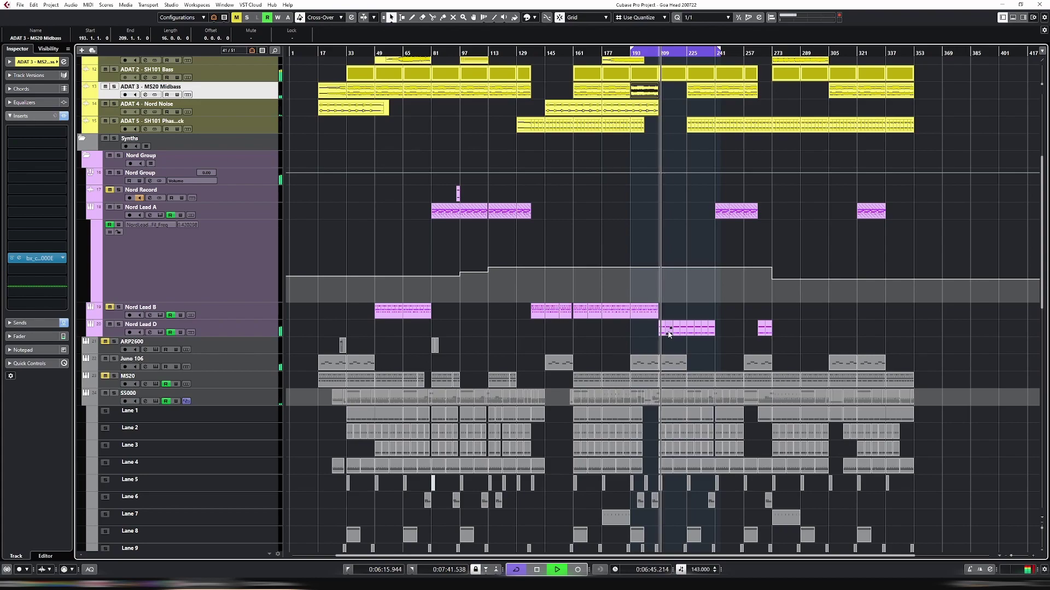
Copy the ADAT 3 MS20 Midbass clip from bar 193 to bar 209 and rewind slightly to hear it
scroll(670, 328, "up", 3)
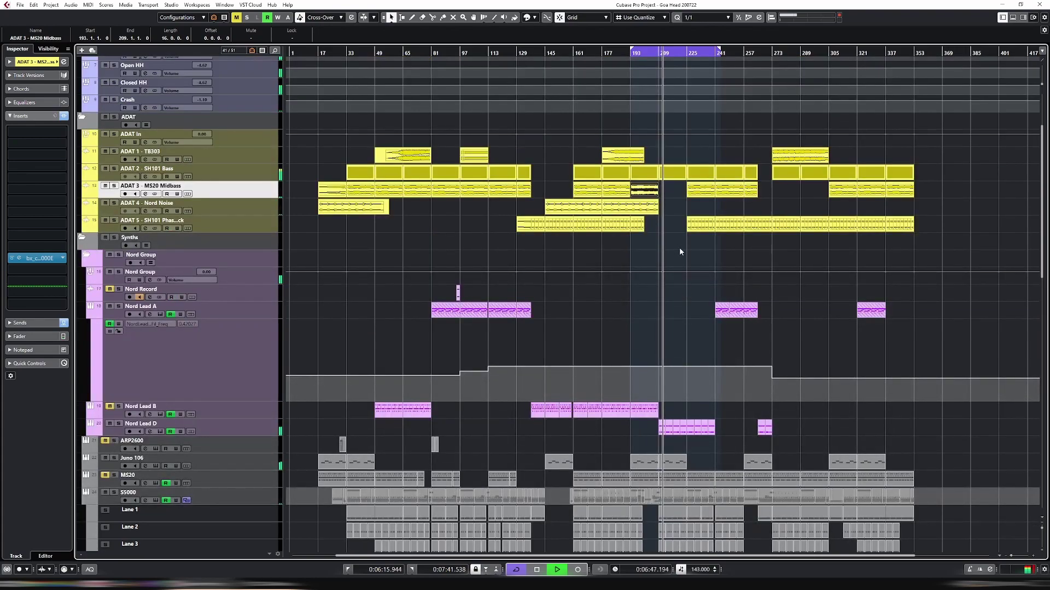
left_click_drag(649, 191, 679, 193)
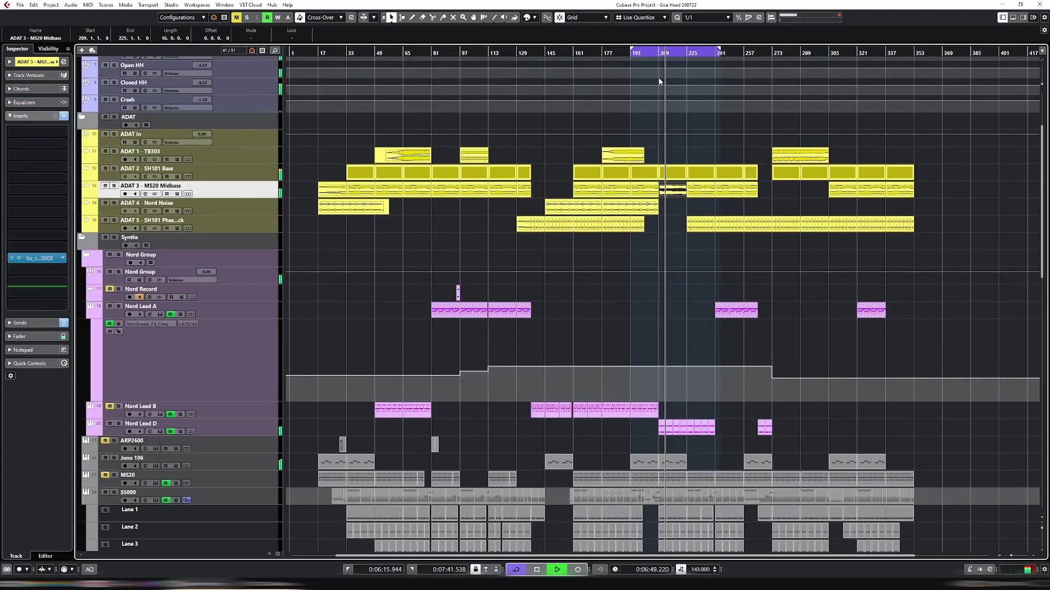
key("KP_Subtract")
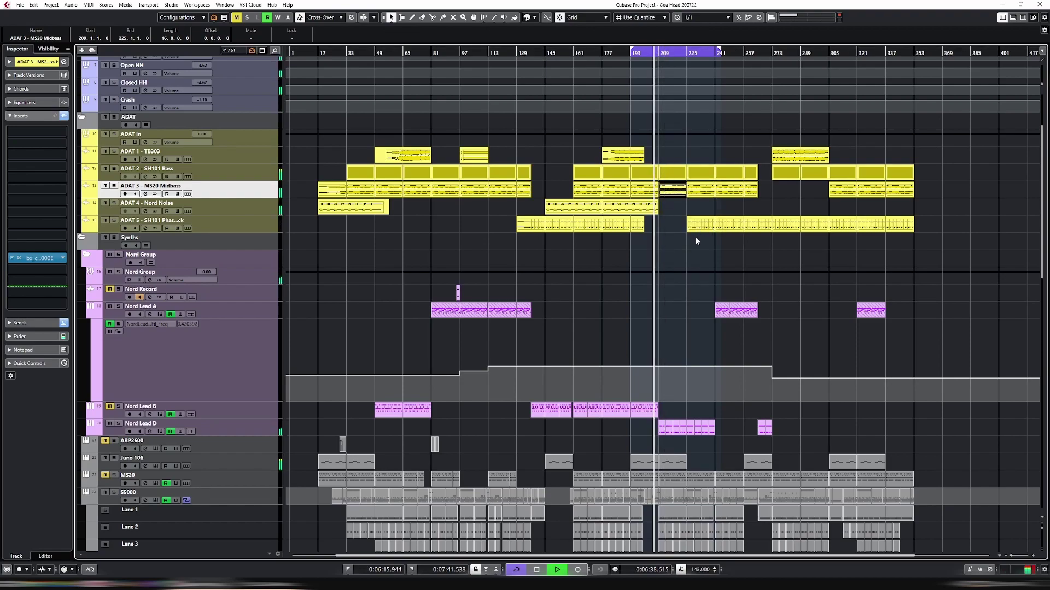
Extend the ADAT 4 Nord Noise clip starting at bar 177 to end at bar 215, and delete the MS20 Midbass clip at bar 209
left_click_drag(656, 211, 671, 210)
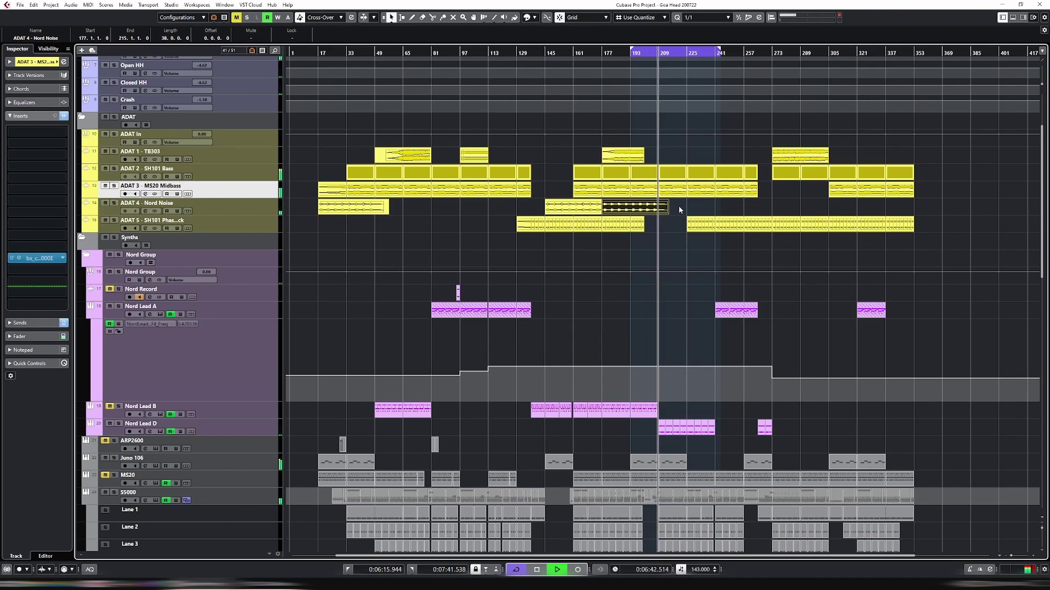
left_click(672, 191)
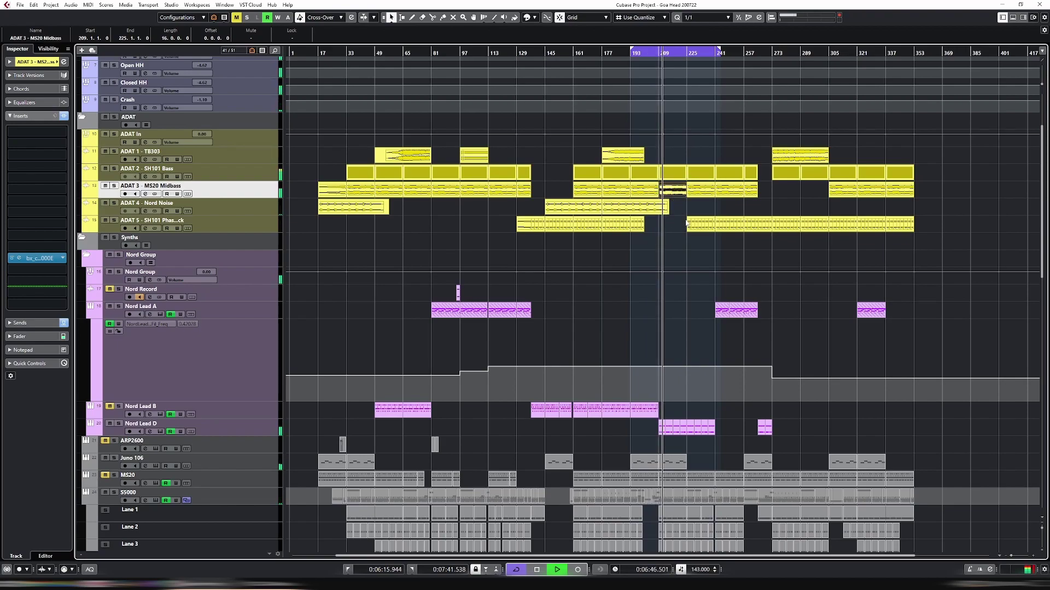
scroll(686, 222, "down", 5)
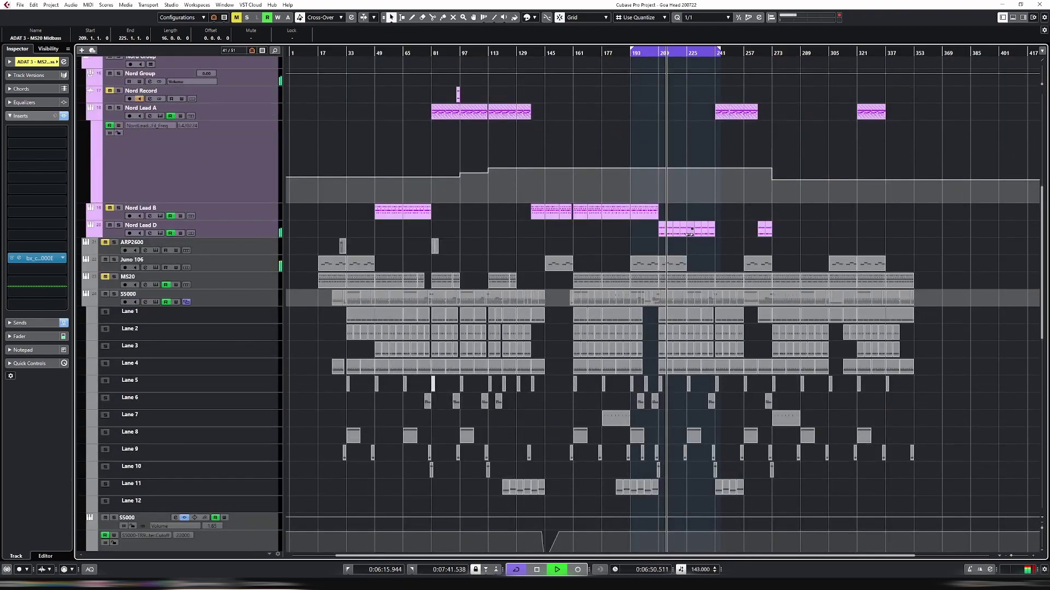
scroll(688, 232, "up", 5)
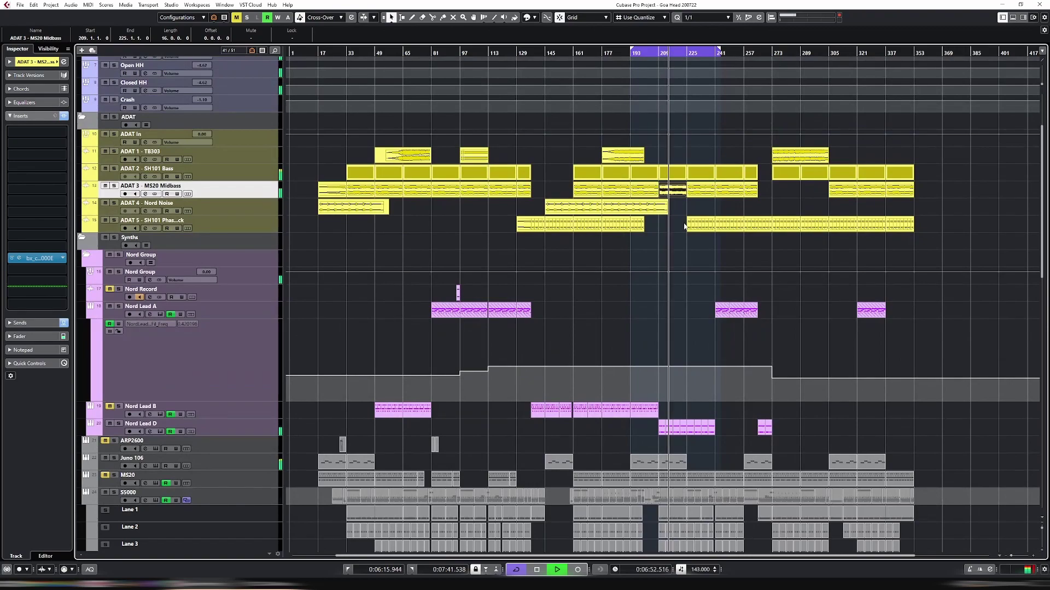
Copy the S5000 Lane 11 clips just before bar 209 to fill bars 209 to 225, and replay the break
scroll(684, 227, "down", 10)
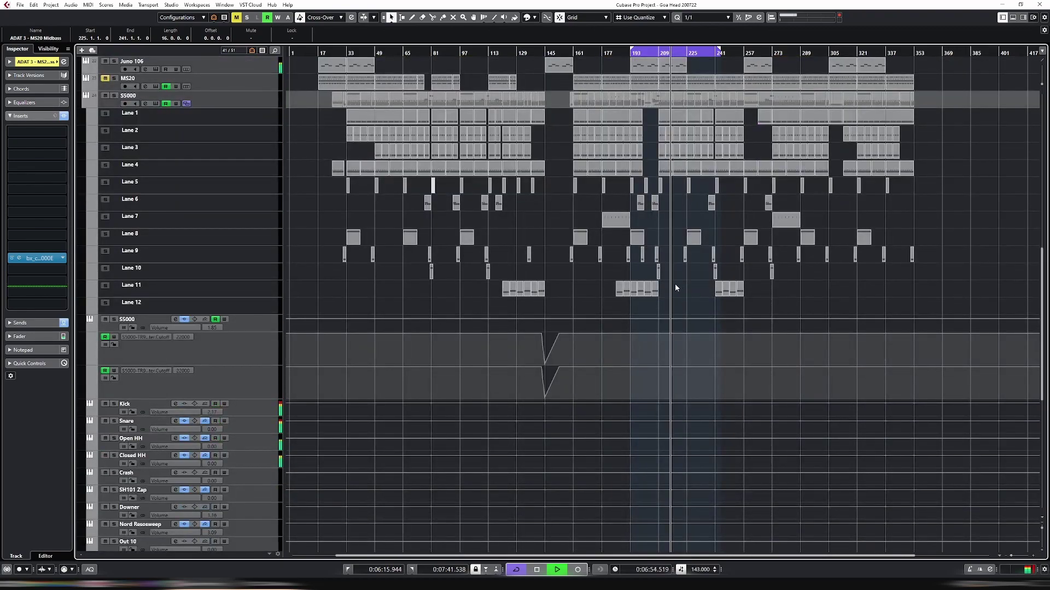
left_click_drag(640, 290, 668, 293)
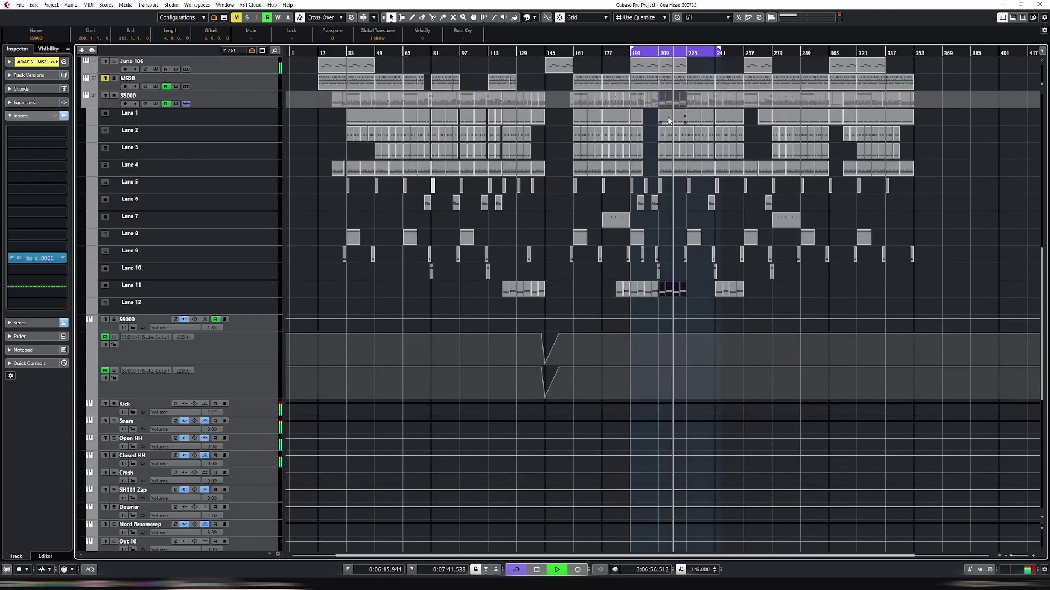
scroll(688, 192, "up", 13)
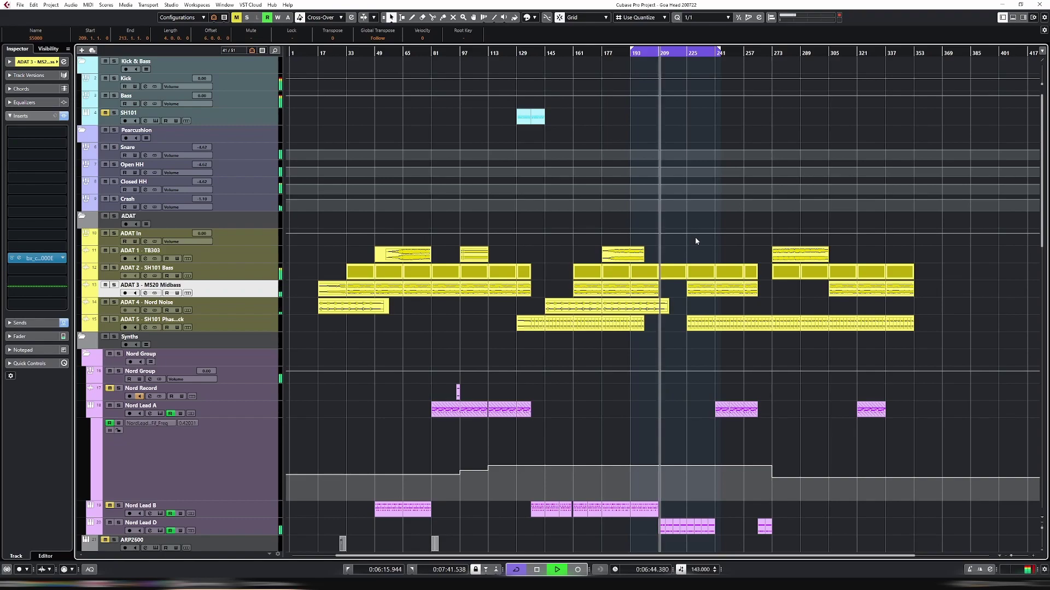
scroll(694, 237, "down", 3)
scroll(694, 237, "down", 6)
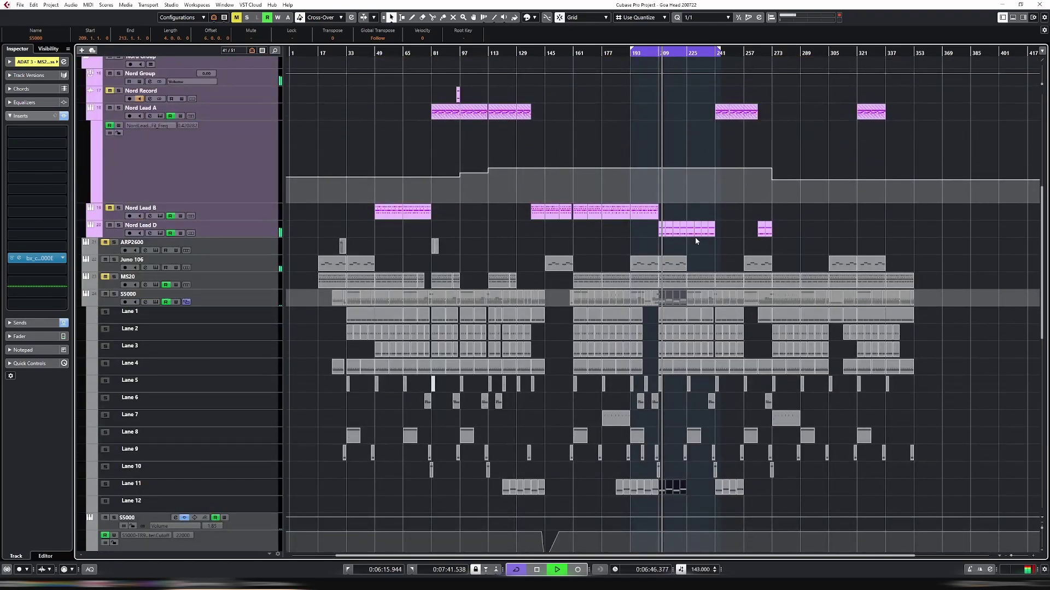
Delete the copied S5000 Lane 11 clips between bars 209 and 225
scroll(695, 237, "down", 9)
key("Delete")
scroll(694, 233, "up", 9)
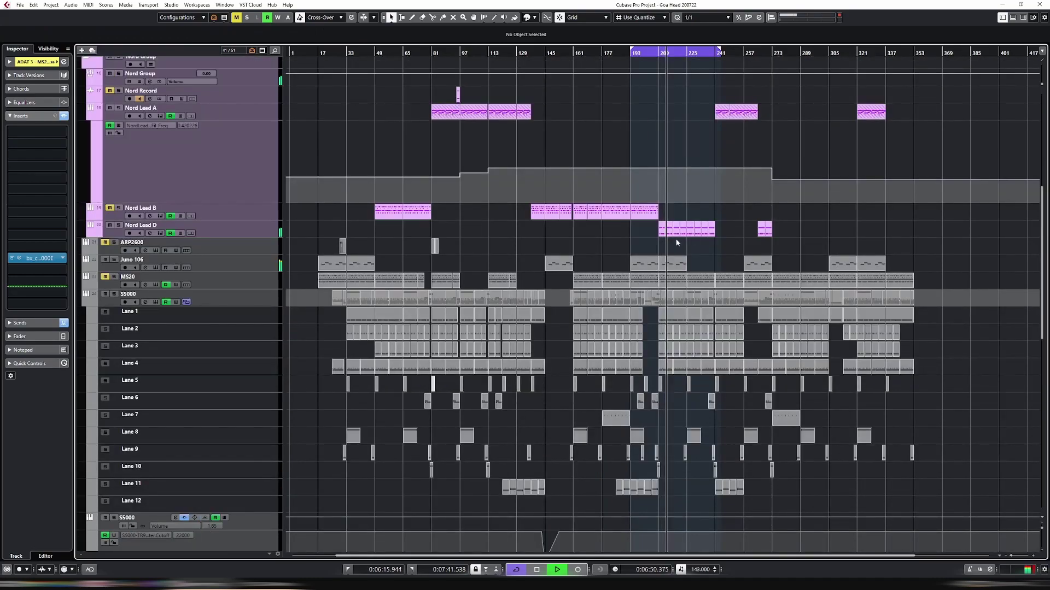
scroll(678, 243, "up", 3)
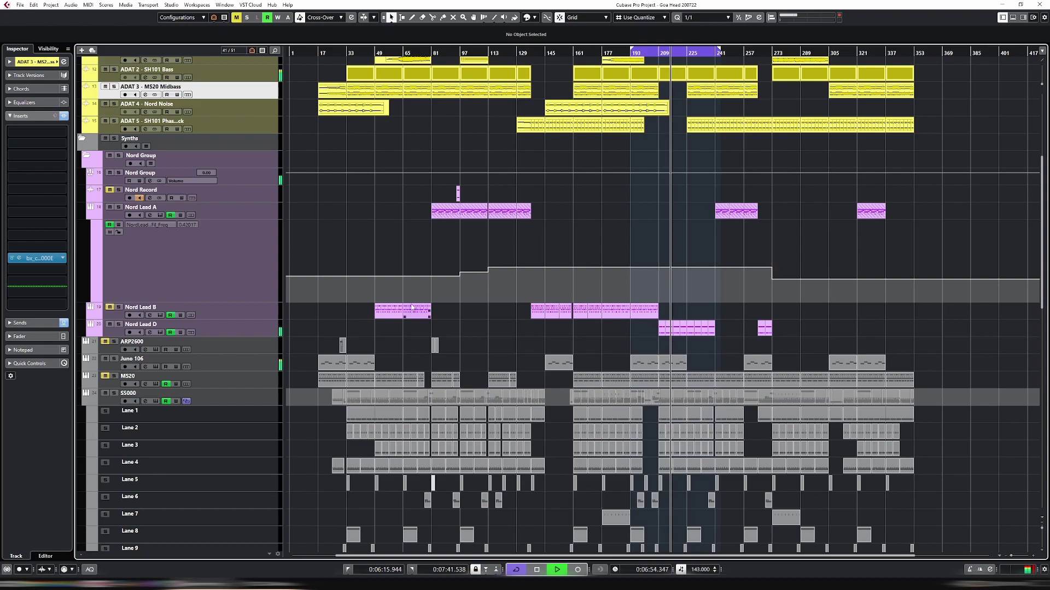
Inspect the bx_console SSL 4000 E channel strip on the Nord Lead D track while the break plays
left_click(278, 323)
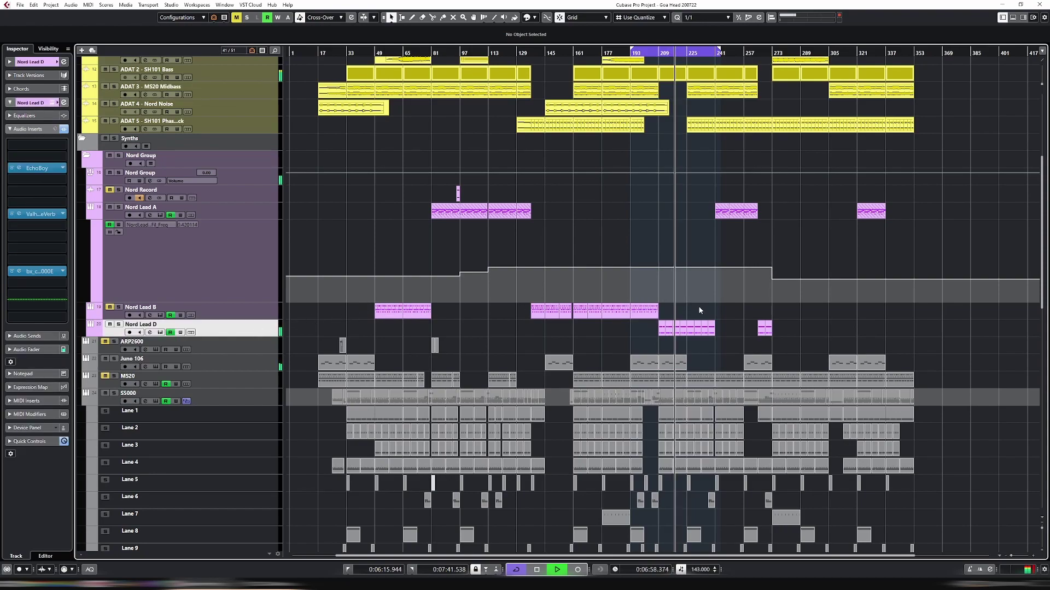
left_click(24, 271)
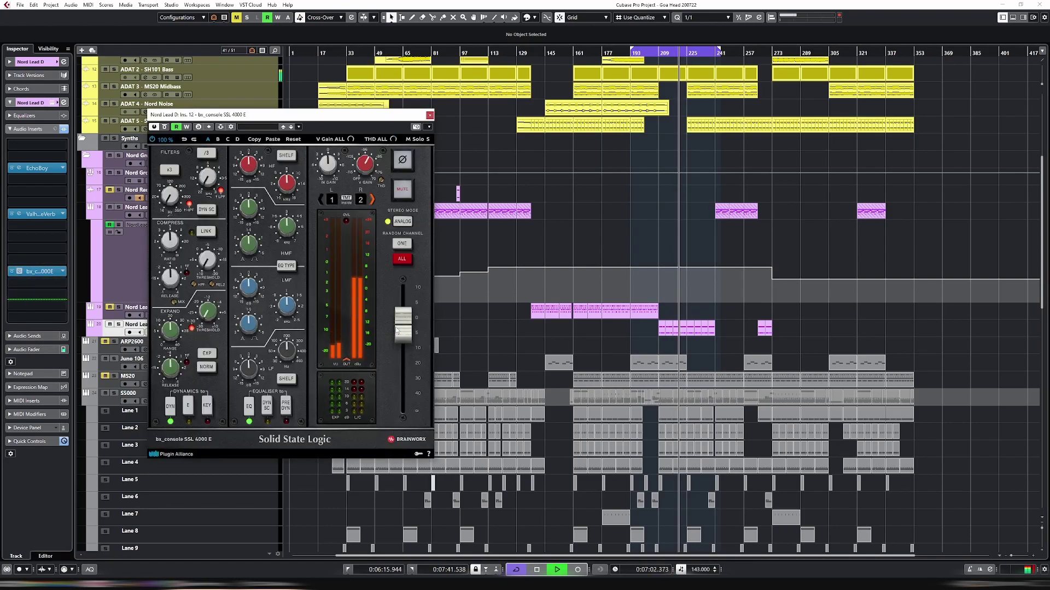
left_click(430, 115)
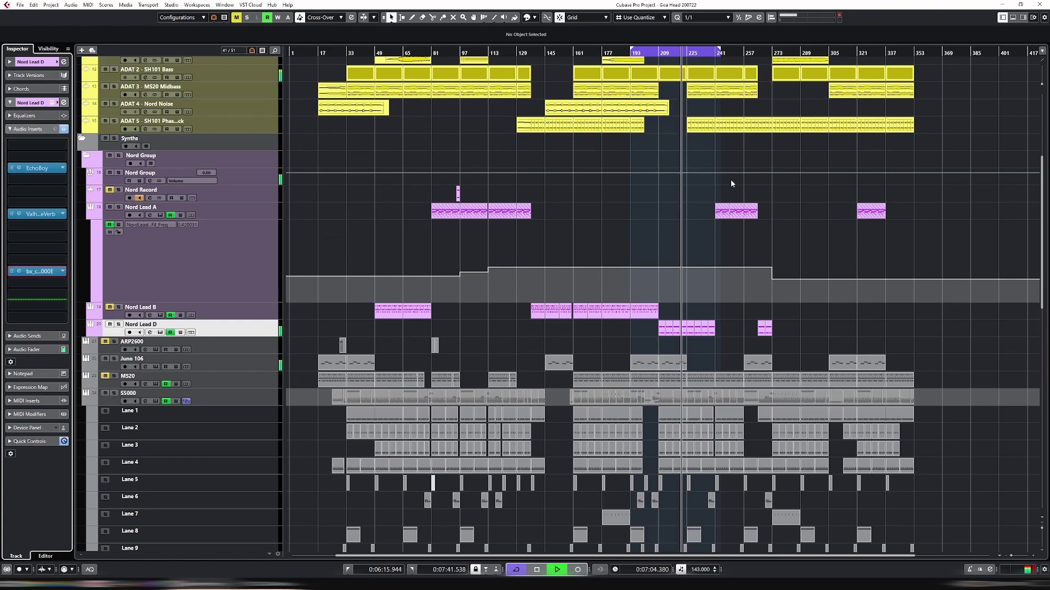
Move the ADAT 5 SH101 Phased Pluck clip from bar 225 to bar 209 and replay from just before it
scroll(731, 179, "up", 3)
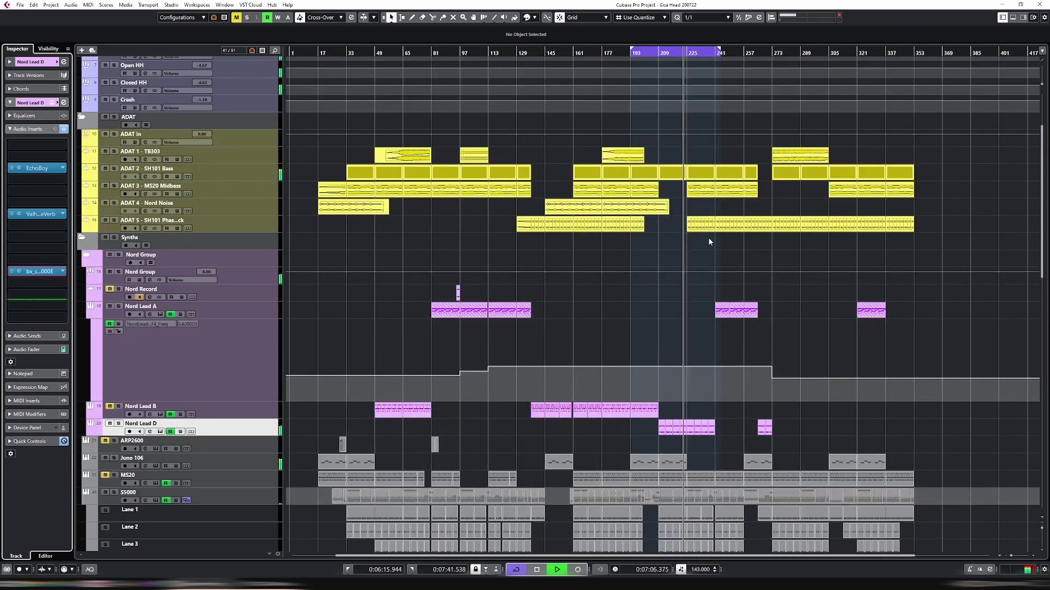
left_click(701, 229)
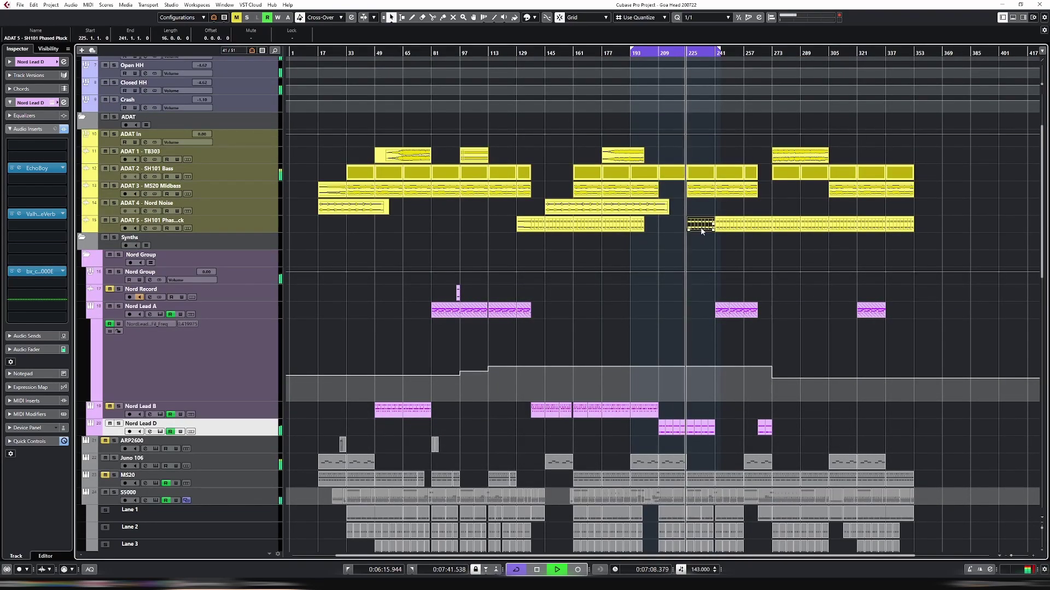
left_click_drag(700, 228, 676, 225)
left_click(654, 53)
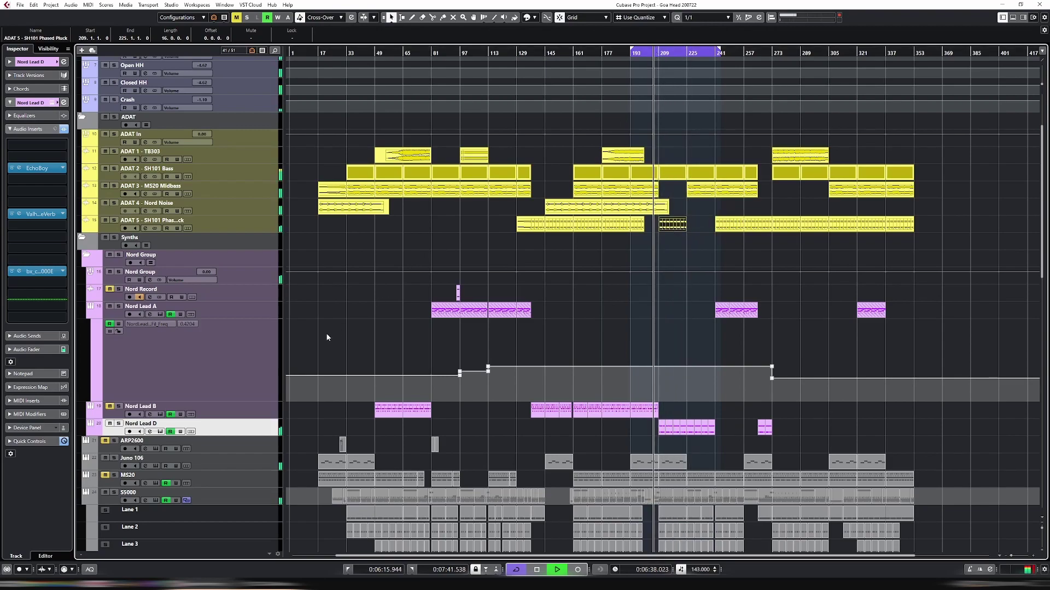
Inspect the bx_console SSL 4000 E settings on the ADAT 5 SH101 Phased Pluck track during playback
left_click(111, 424)
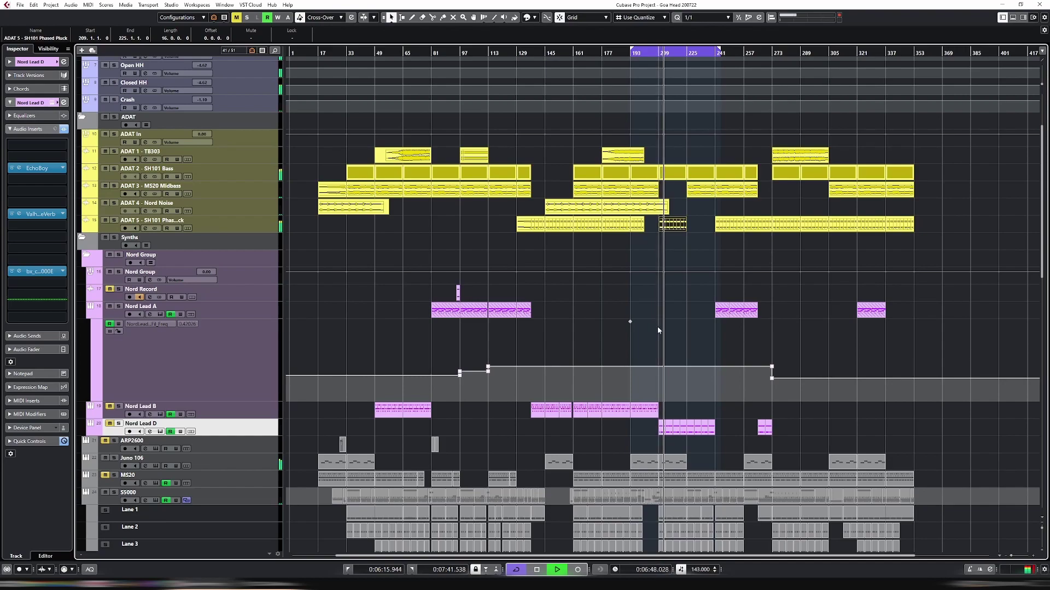
scroll(666, 333, "down", 3)
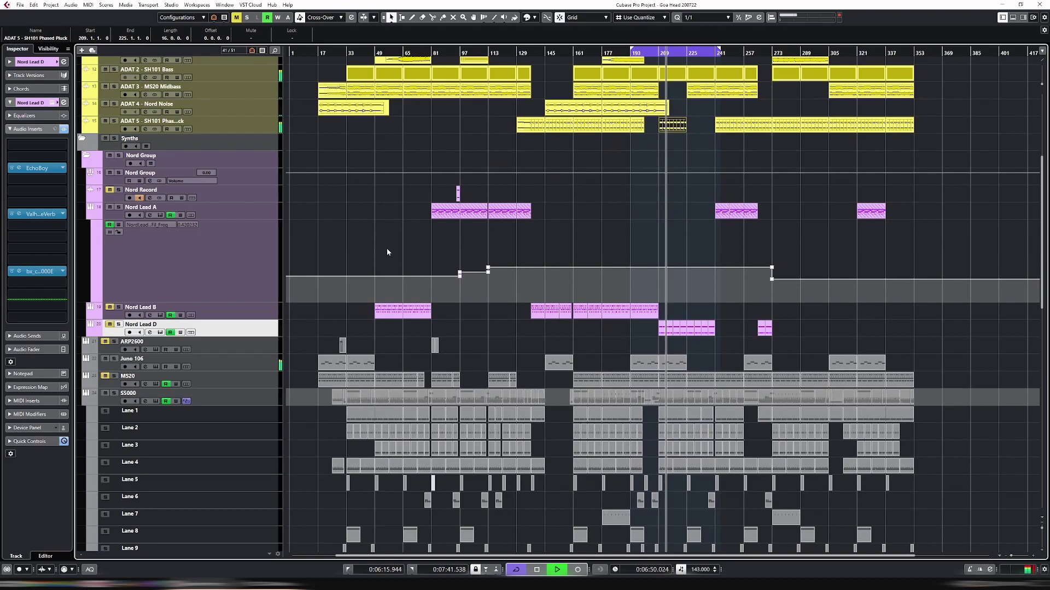
left_click(240, 132)
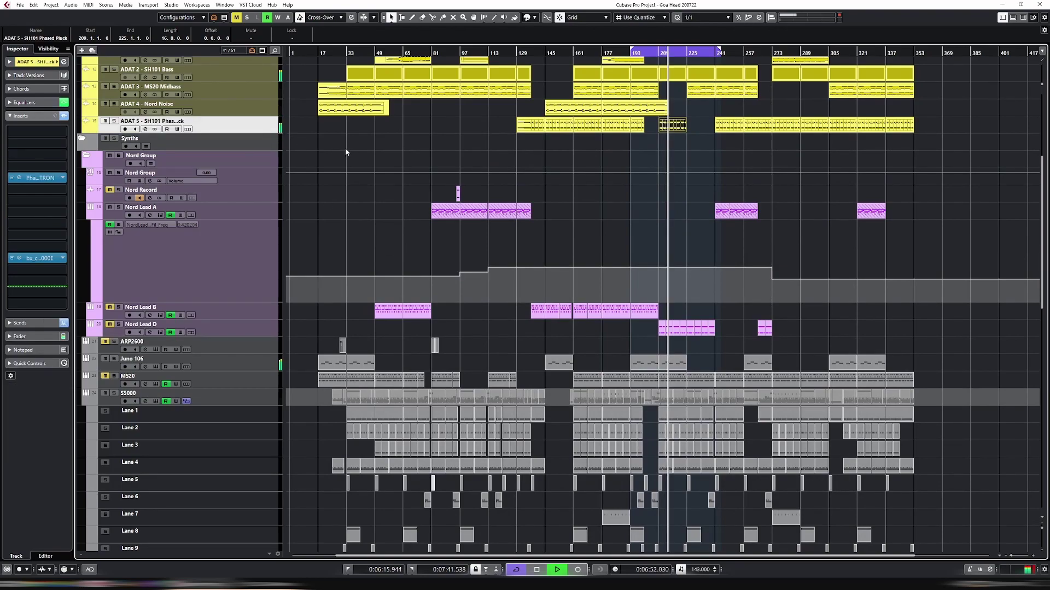
scroll(219, 132, "up", 3)
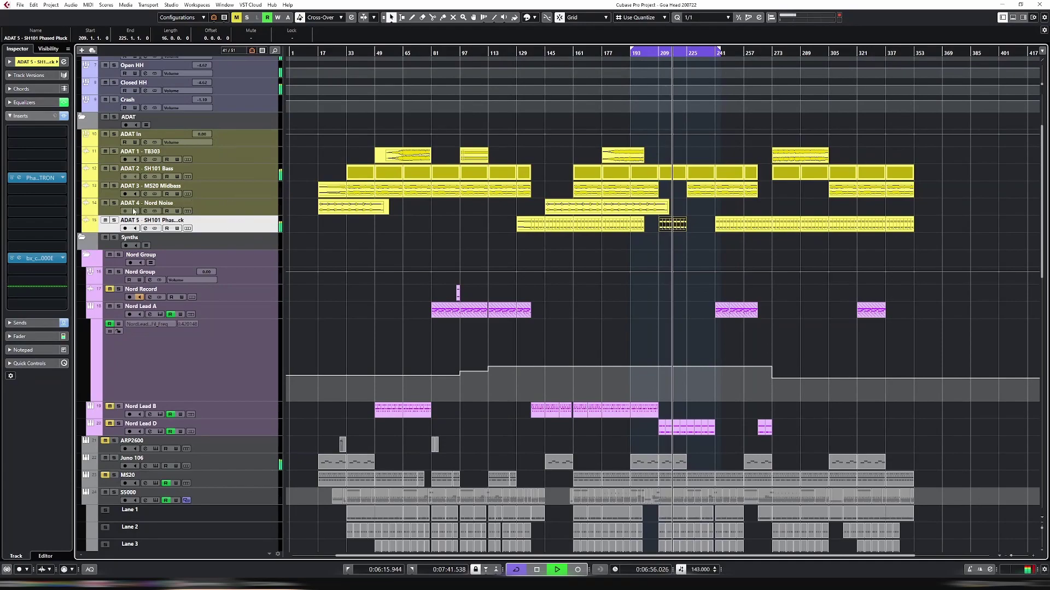
left_click(38, 258)
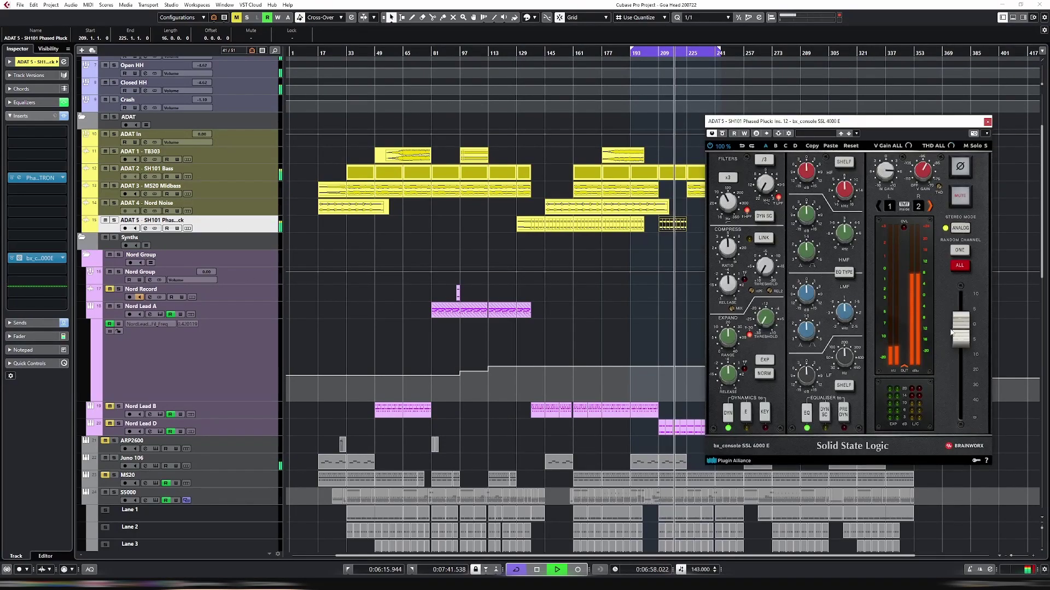
left_click(988, 123)
Extend the end of the cycle range to about bar 283
scroll(835, 267, "down", 6)
scroll(833, 273, "up", 3)
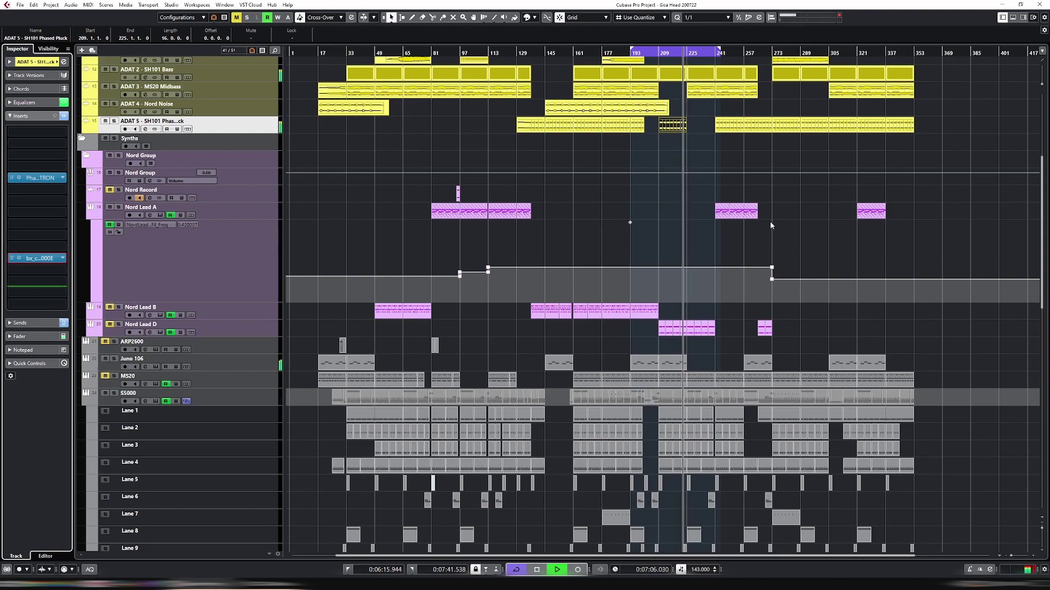
left_click_drag(718, 51, 791, 51)
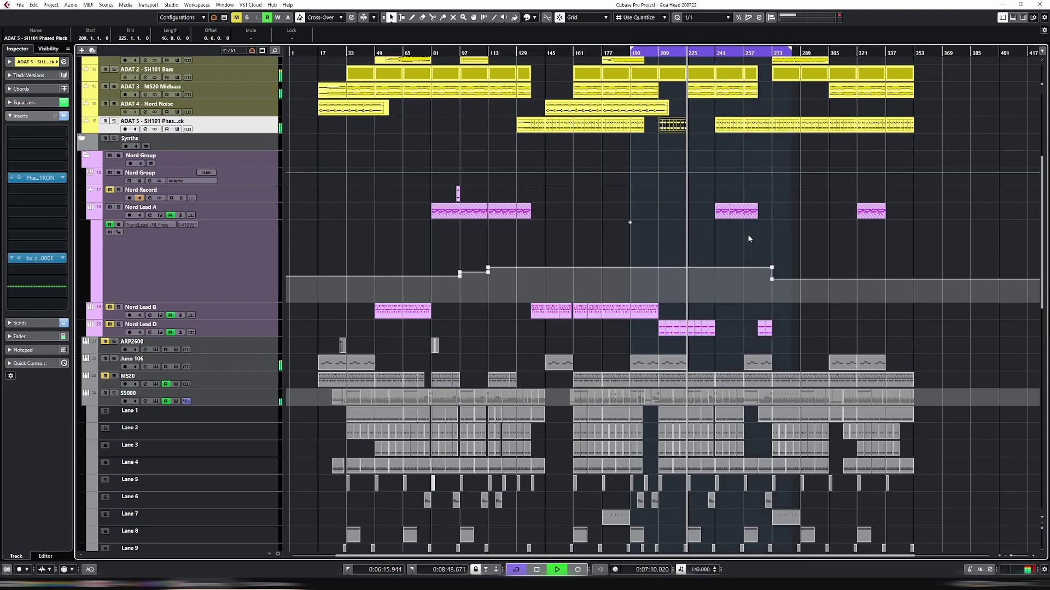
Remove the ADAT 3 MS20 Midbass clip at bar 225 and fill bars 225 to 241 on ADAT 5 with a SH101 Phased Pluck clip
left_click(702, 96)
left_click_drag(701, 96, 707, 132)
scroll(706, 134, "down", 8)
scroll(709, 140, "up", 4)
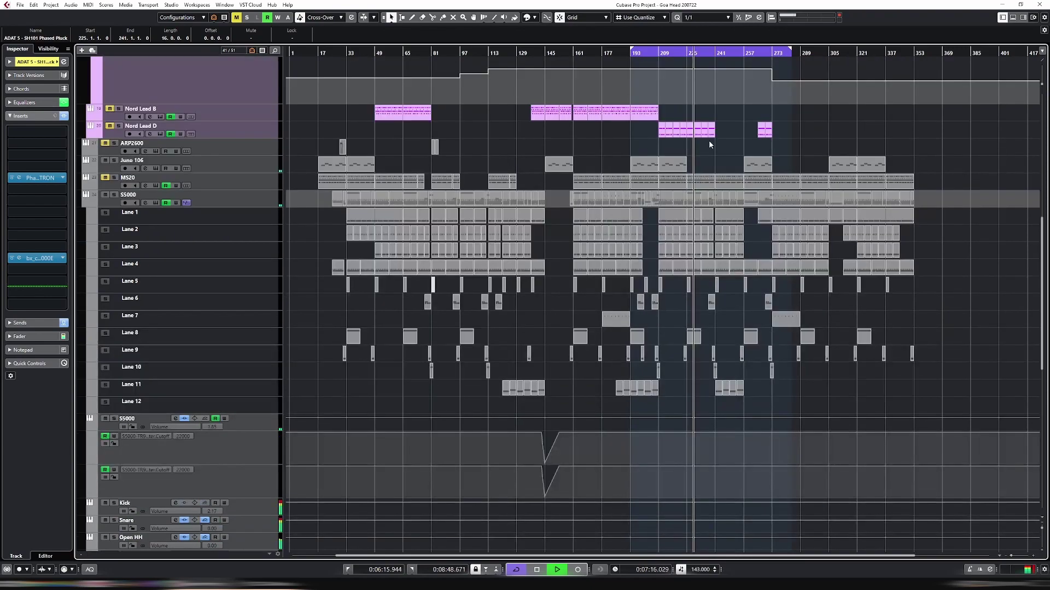
scroll(709, 139, "up", 3)
scroll(713, 153, "up", 3)
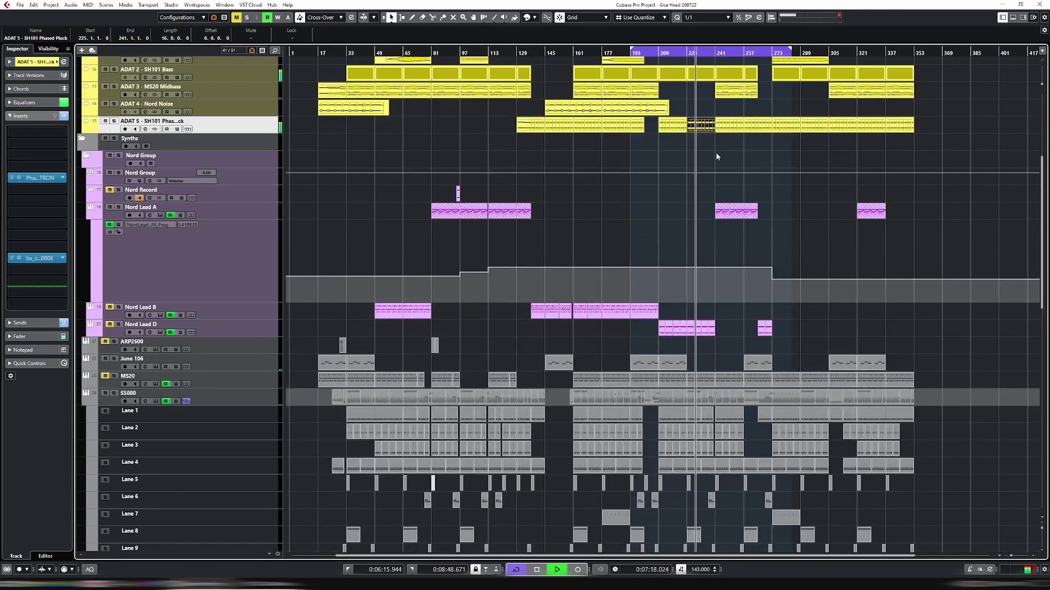
scroll(716, 152, "up", 3)
Delete the S5000 Lane 11 clips between bars 201 and 209 and replay the passage from about bar 197
left_click(623, 53)
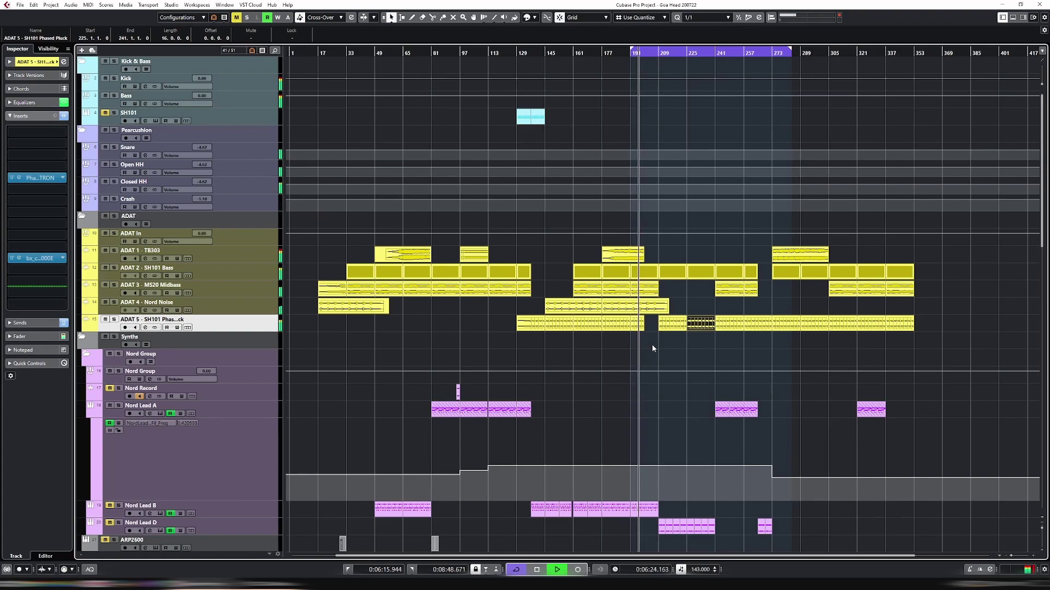
scroll(716, 368, "down", 5)
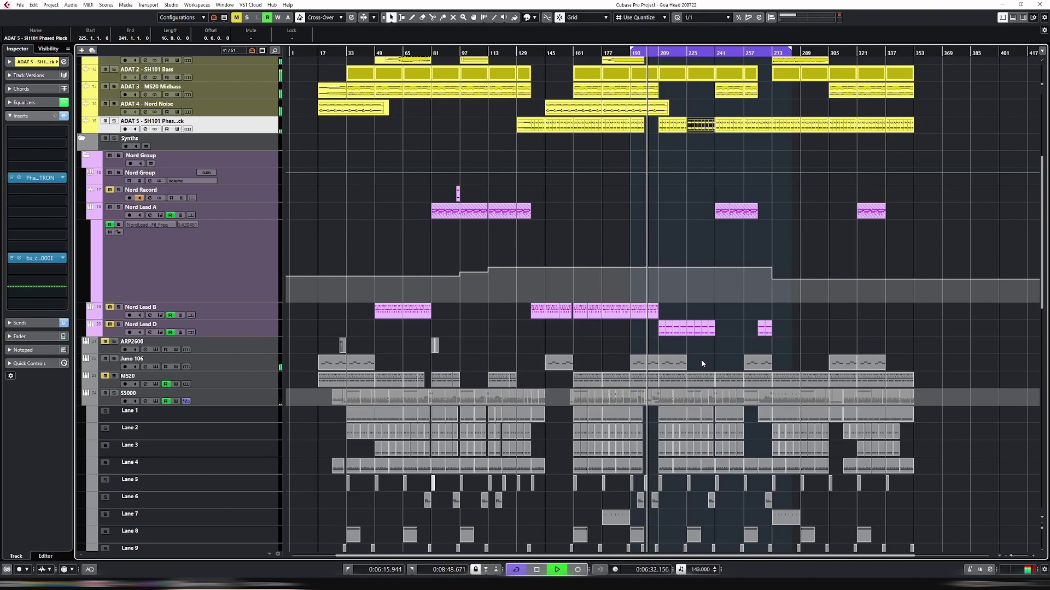
scroll(701, 361, "down", 3)
left_click(655, 486)
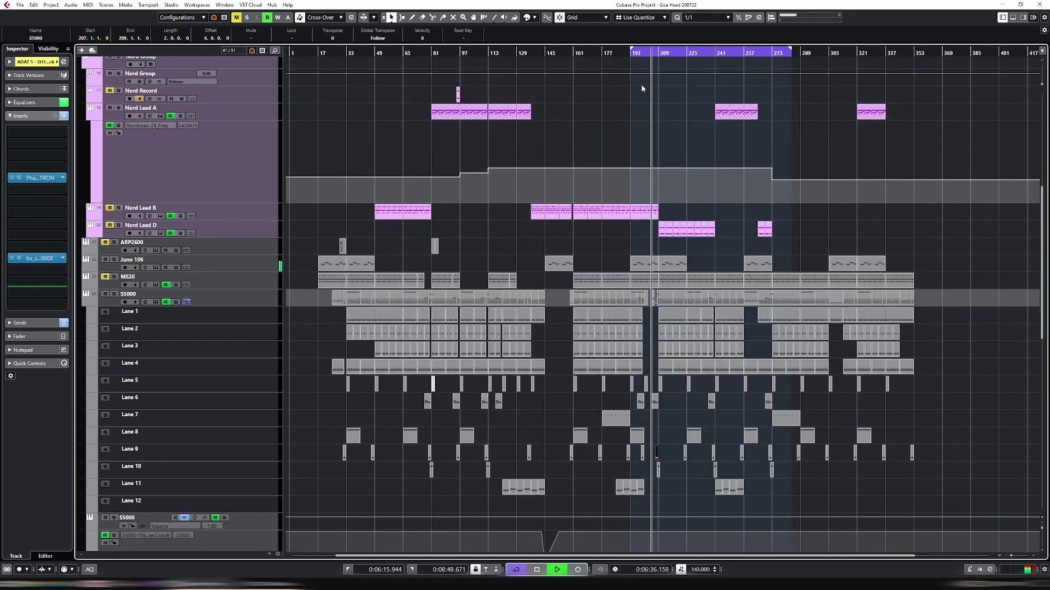
left_click(637, 61)
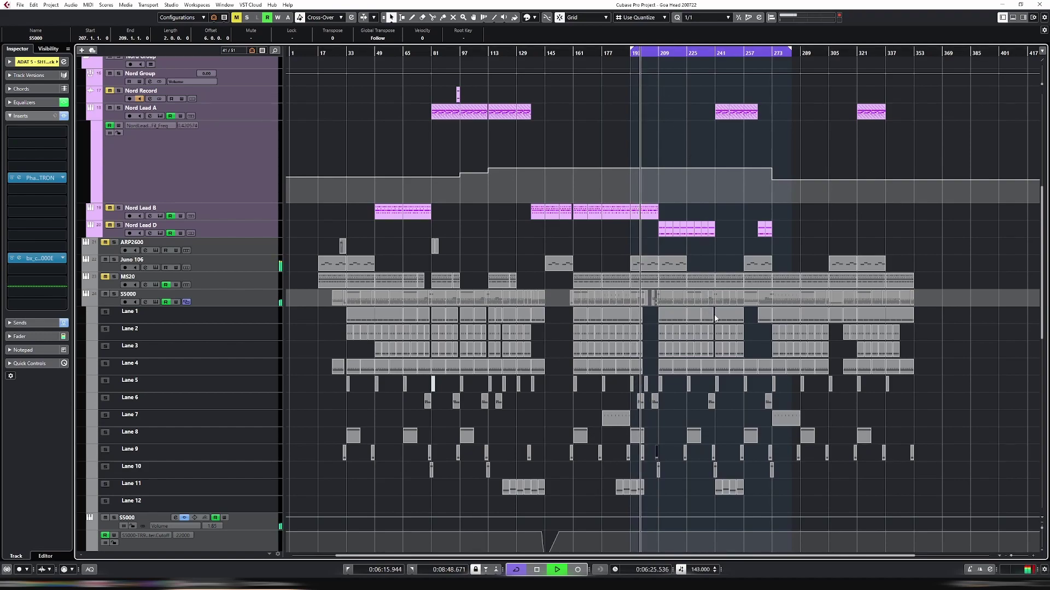
left_click(717, 317)
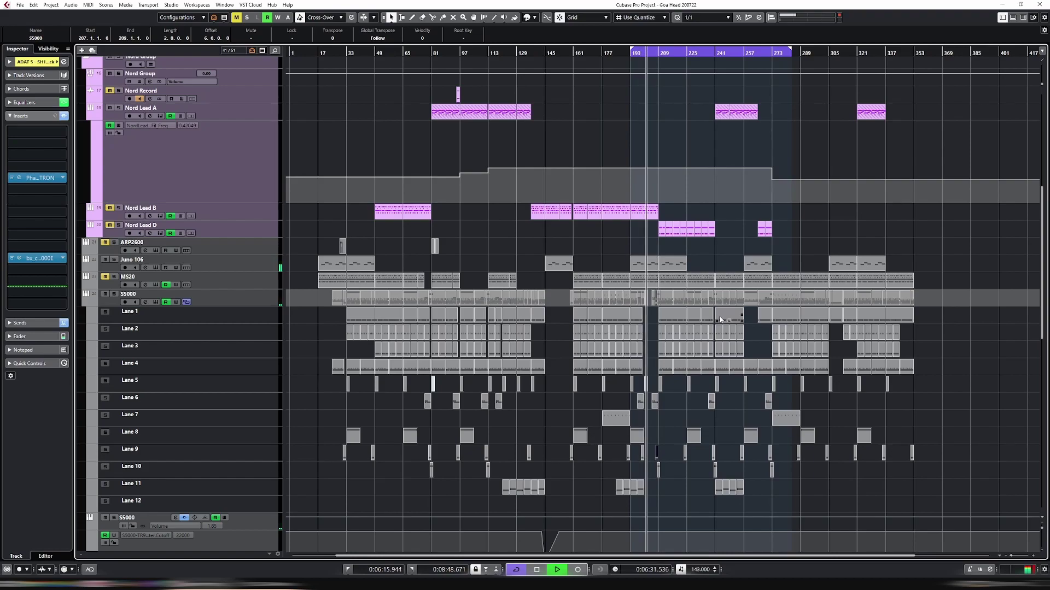
Trim the ADAT 4 Nord Noise clip to end at bar 209 and open its audio for editing
scroll(720, 319, "up", 6)
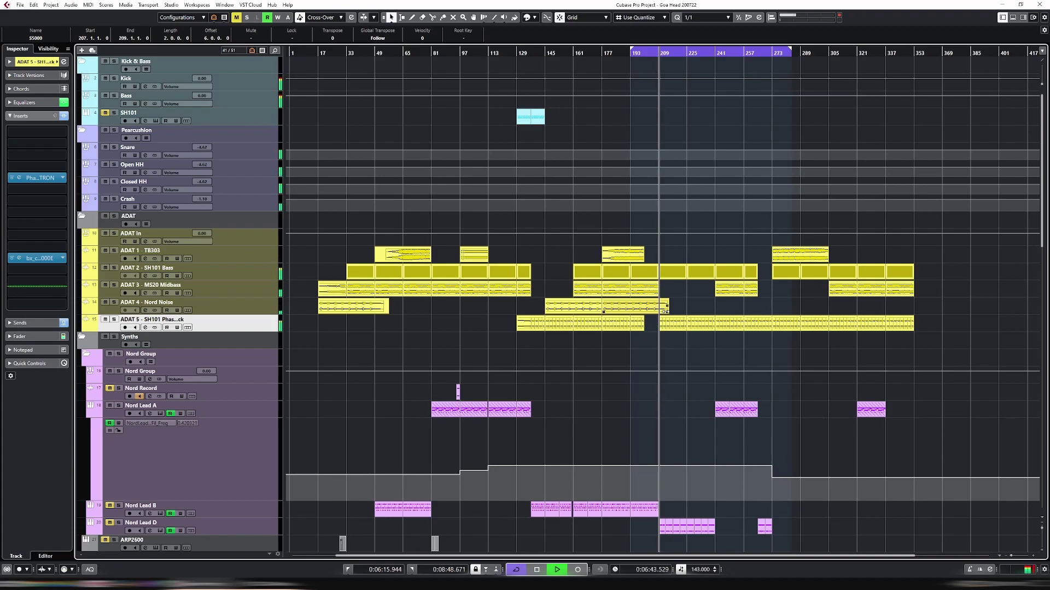
scroll(668, 311, "up", 6)
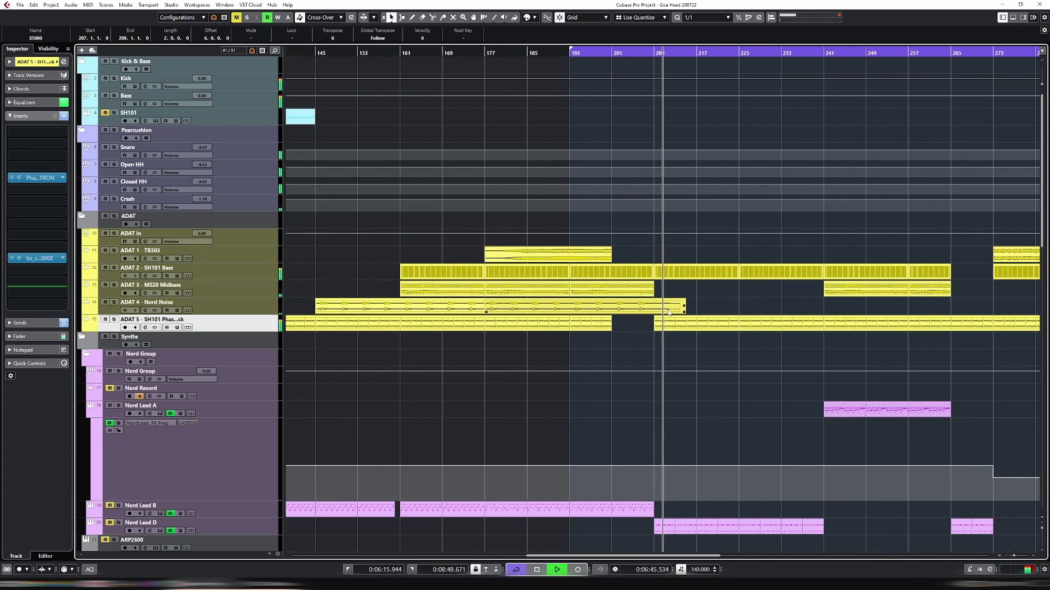
left_click_drag(692, 309, 647, 306)
double_click(646, 306)
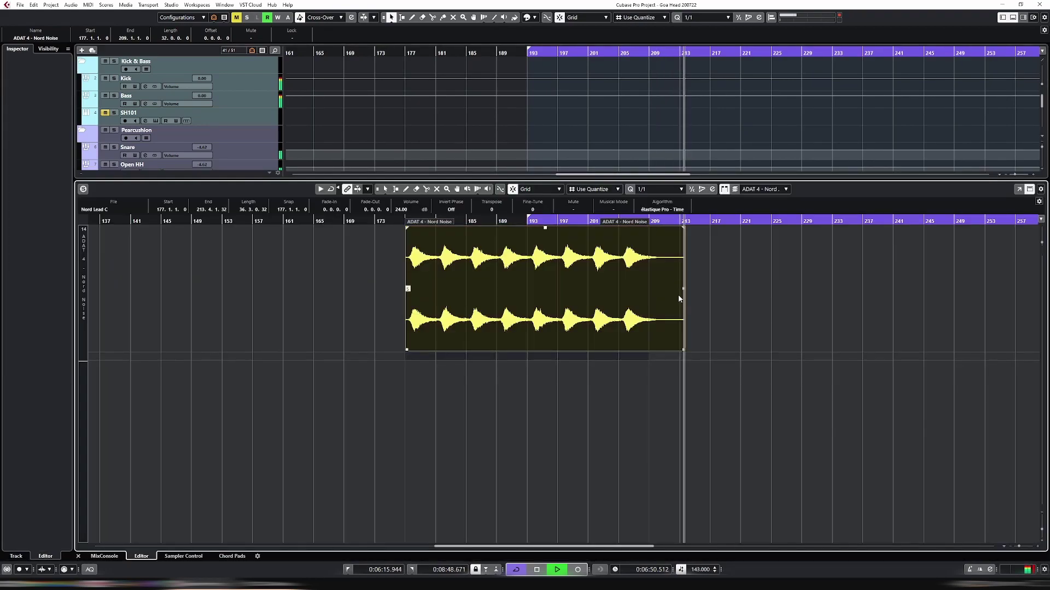
Split the Nord Noise audio at bar 209, delete the tail after the cut, and return to the arrangement
key("3")
left_click(666, 323)
key("Delete")
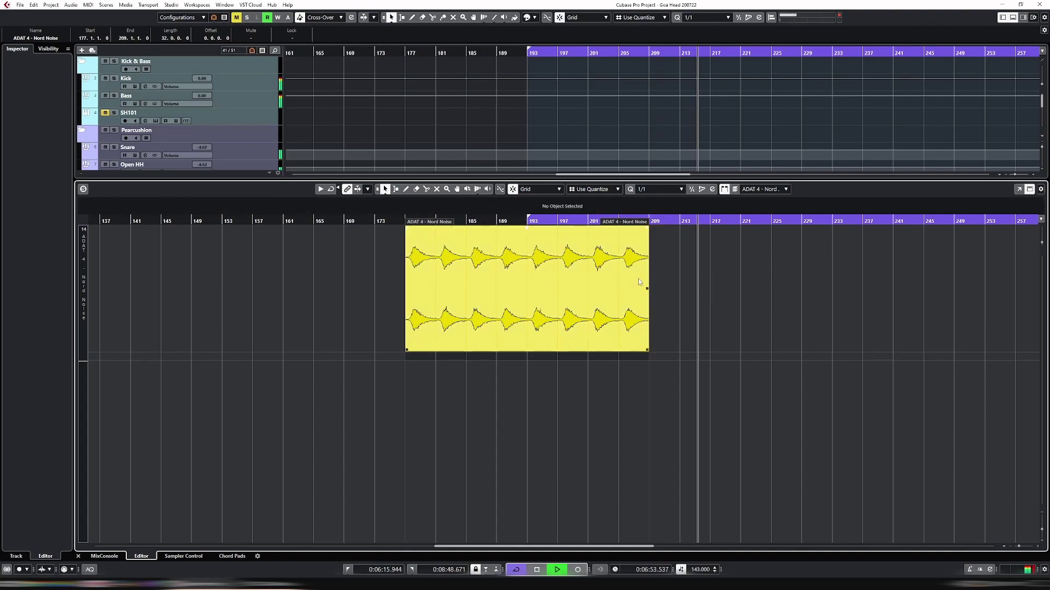
key("1")
left_click(645, 228)
key("ctrl+e")
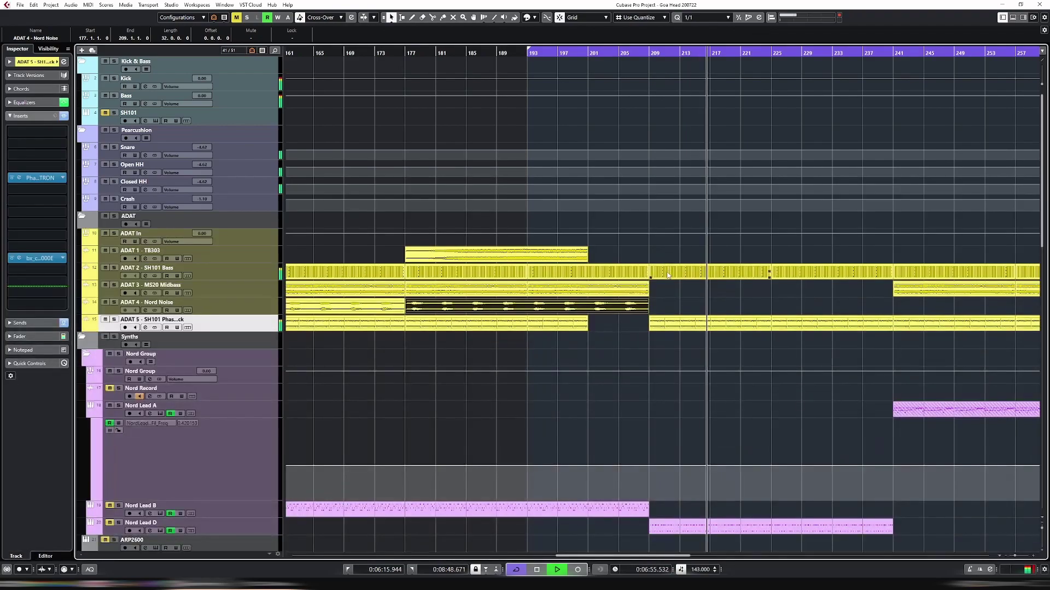
Play the arrangement from about bar 237 and review the parts around the transition at bar 241
key("g")
key("g")
key("g")
key("g")
key("g")
key("g")
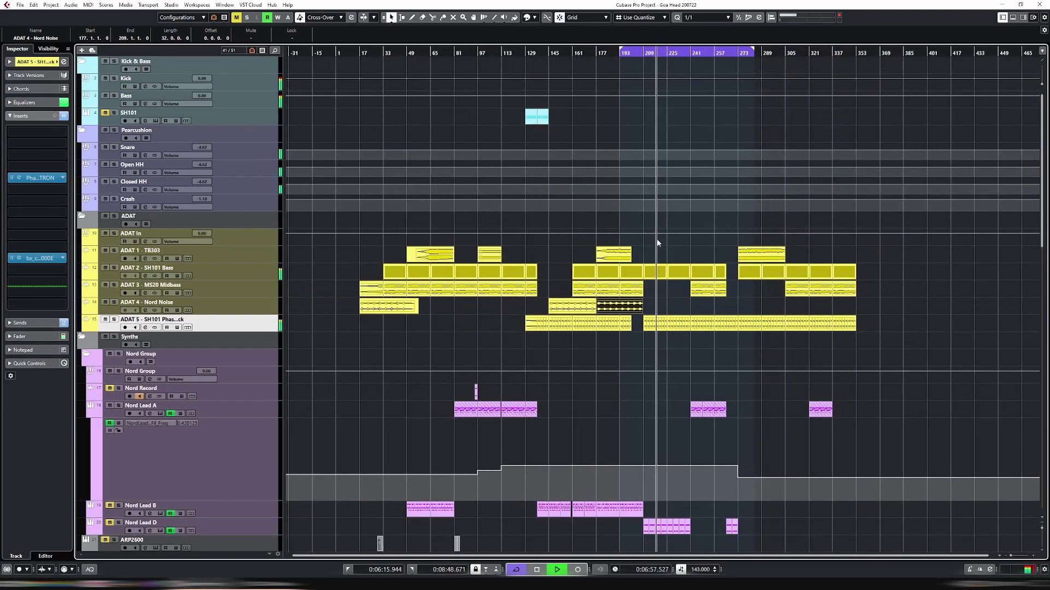
left_click(684, 111)
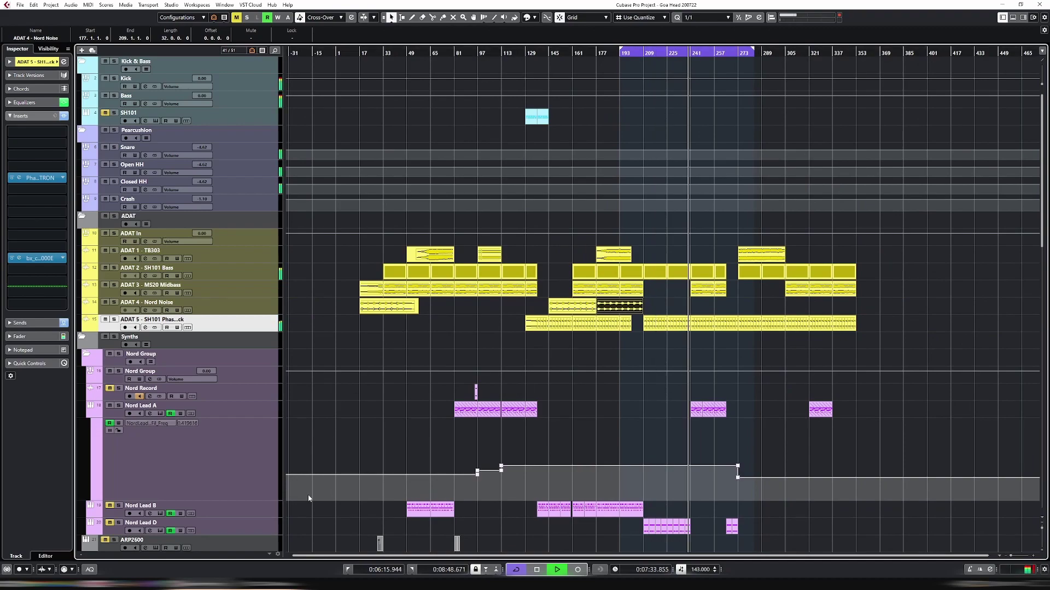
scroll(709, 346, "down", 5)
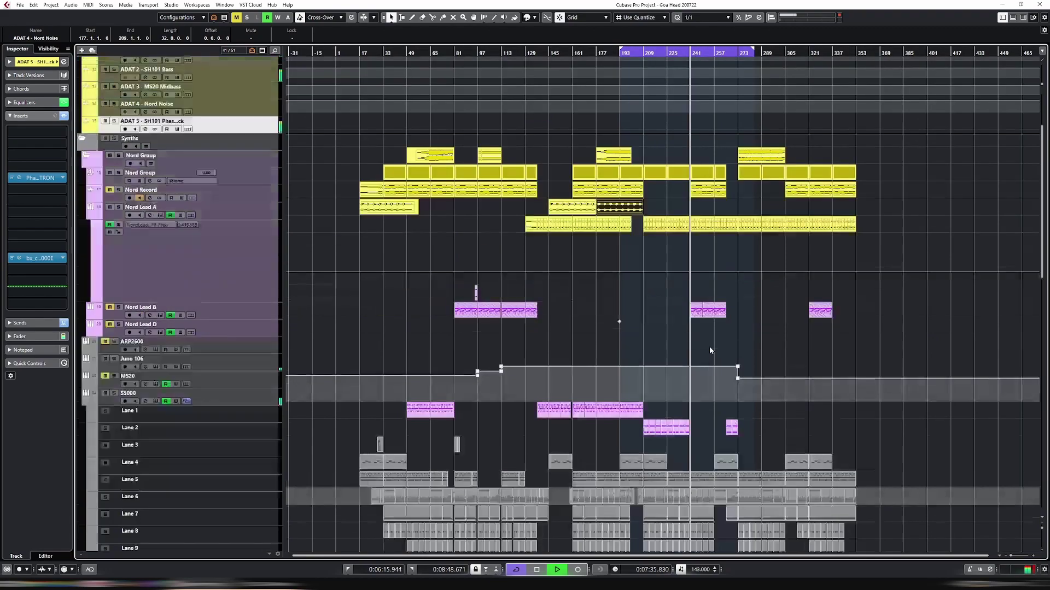
scroll(717, 335, "up", 3)
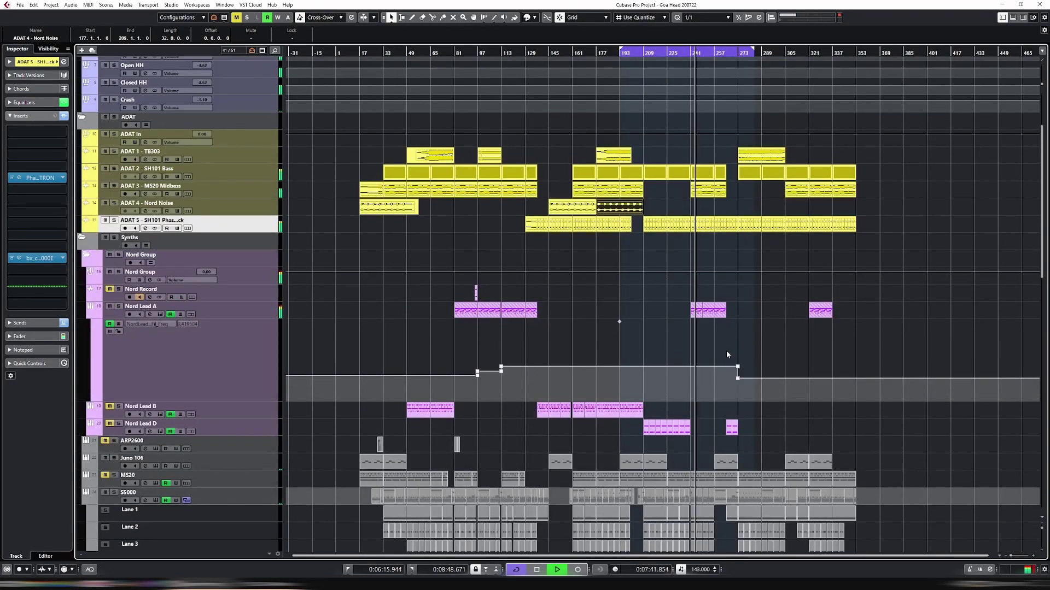
scroll(716, 344, "down", 5)
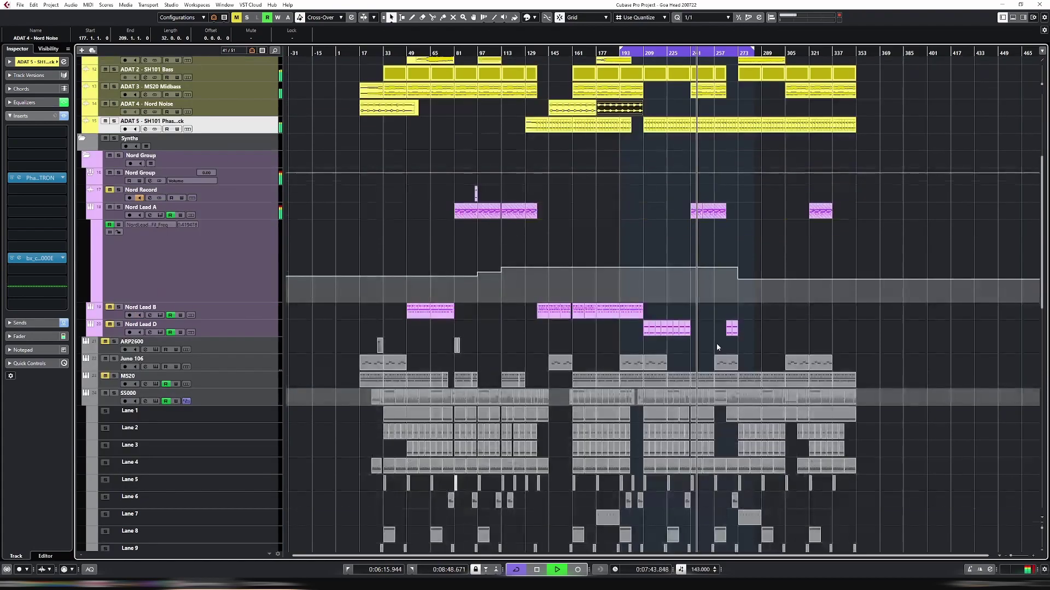
Copy the S5000 Lane 11 clips starting at bar 241 and place the copies at bars 225 to 241
left_click(692, 389)
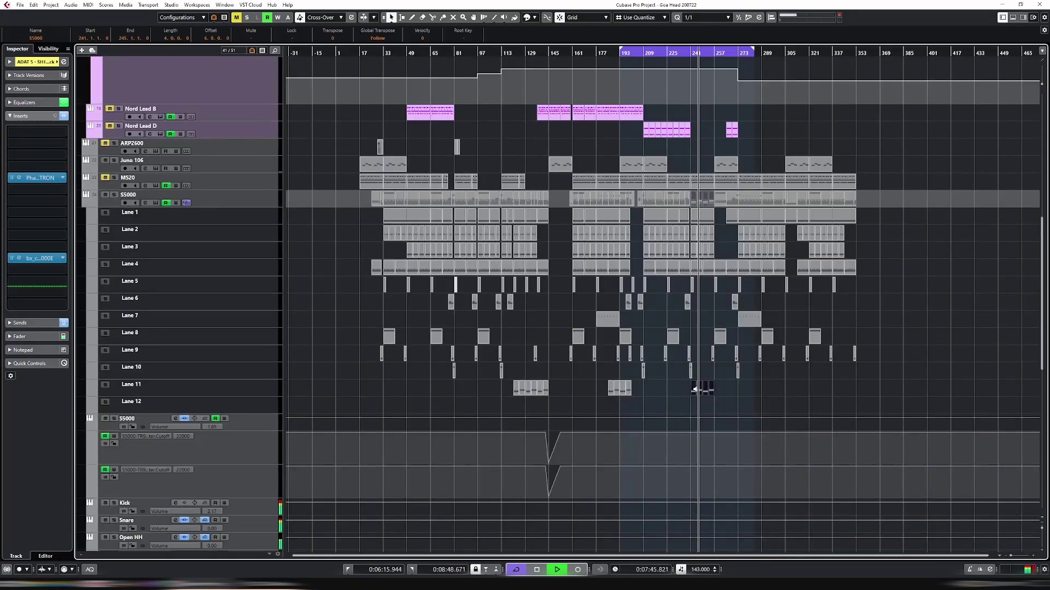
left_click_drag(716, 389, 647, 389)
scroll(685, 338, "up", 5)
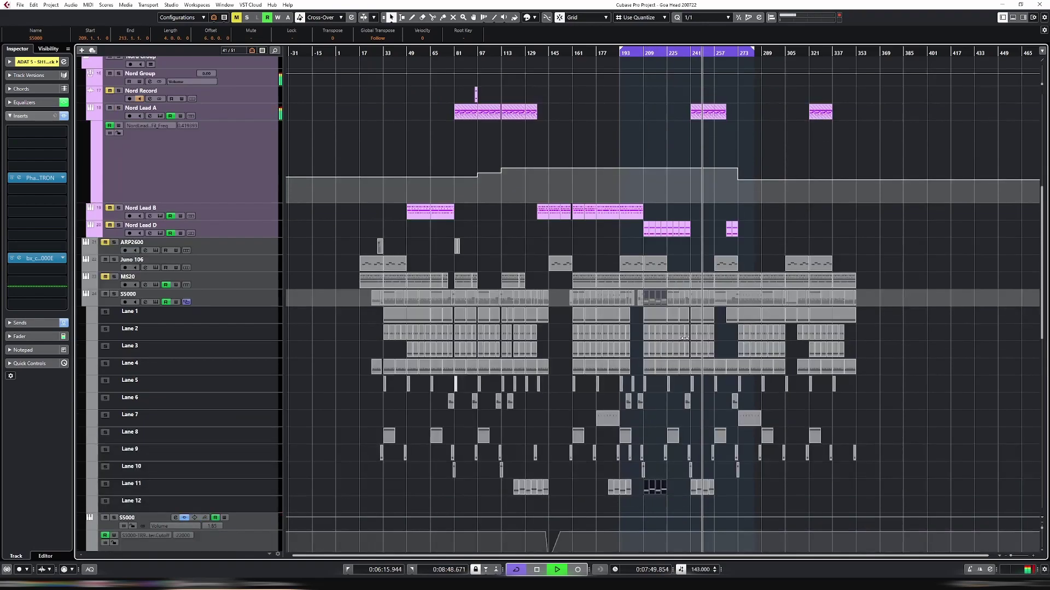
scroll(687, 340, "down", 7)
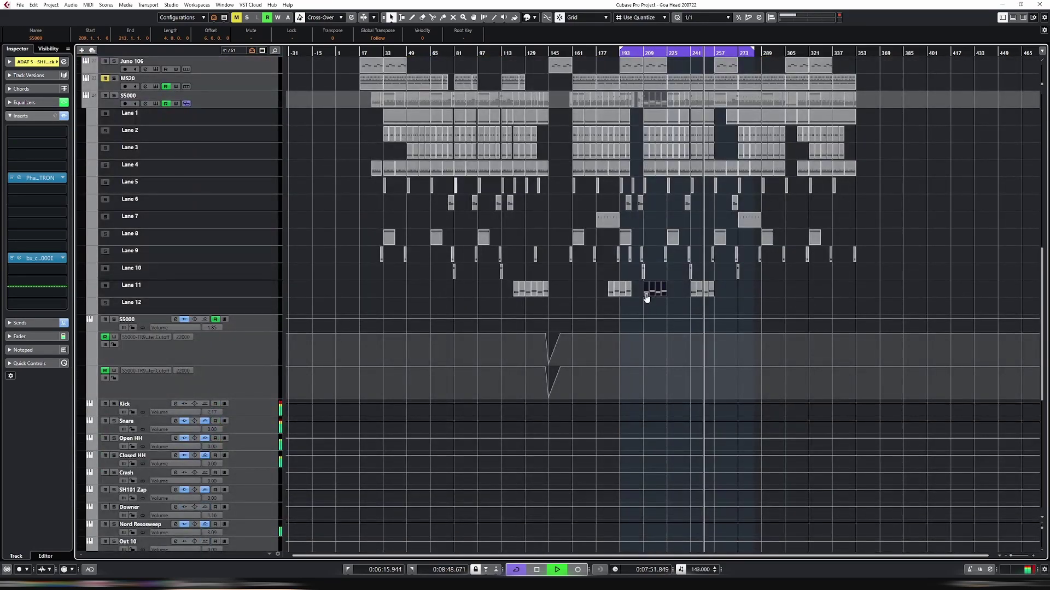
left_click_drag(646, 293, 672, 290)
left_click_drag(672, 292, 678, 288)
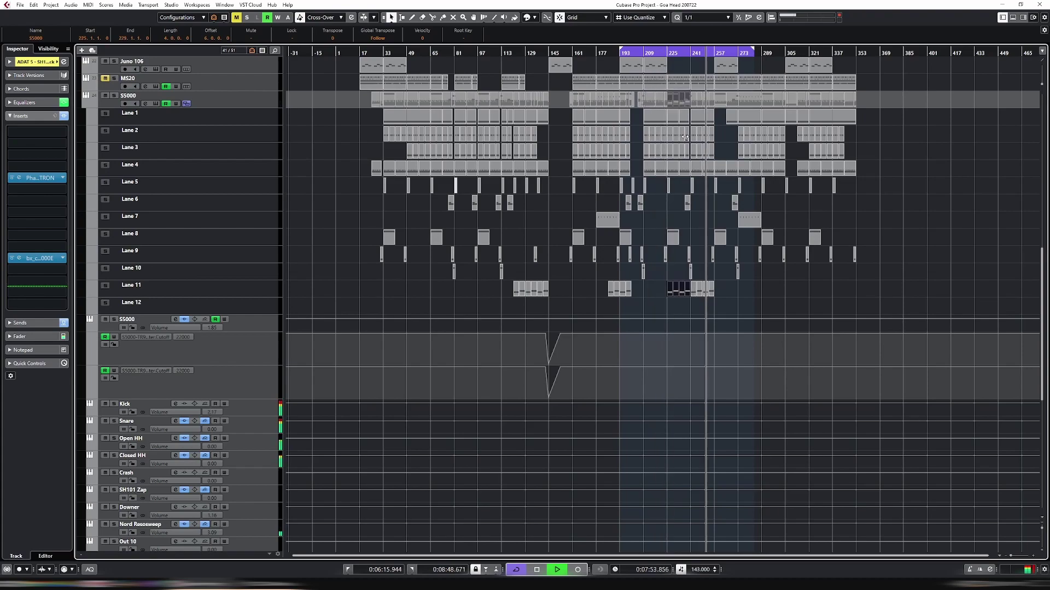
scroll(692, 220, "up", 10)
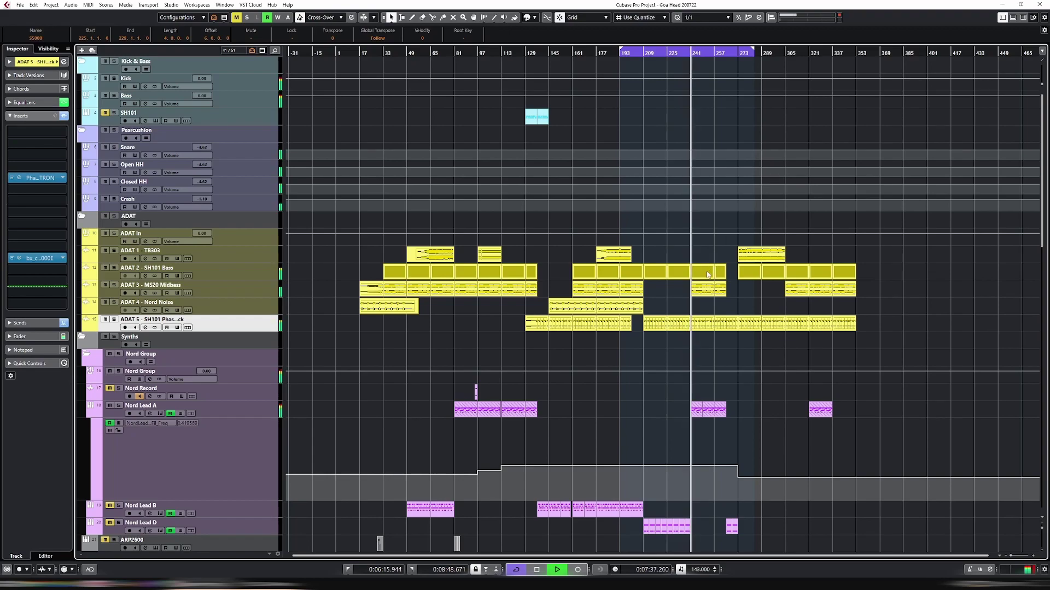
Copy the two Nord Lead A clips spanning bars 81 to 113, including their lane contents, and paste them at bar 209
scroll(707, 268, "down", 4)
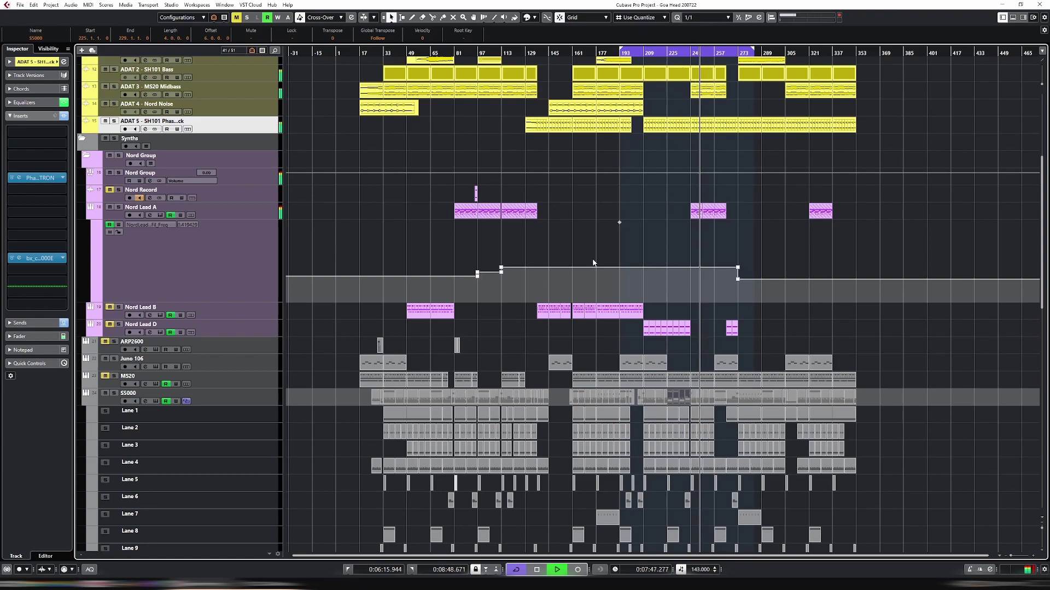
left_click(480, 213)
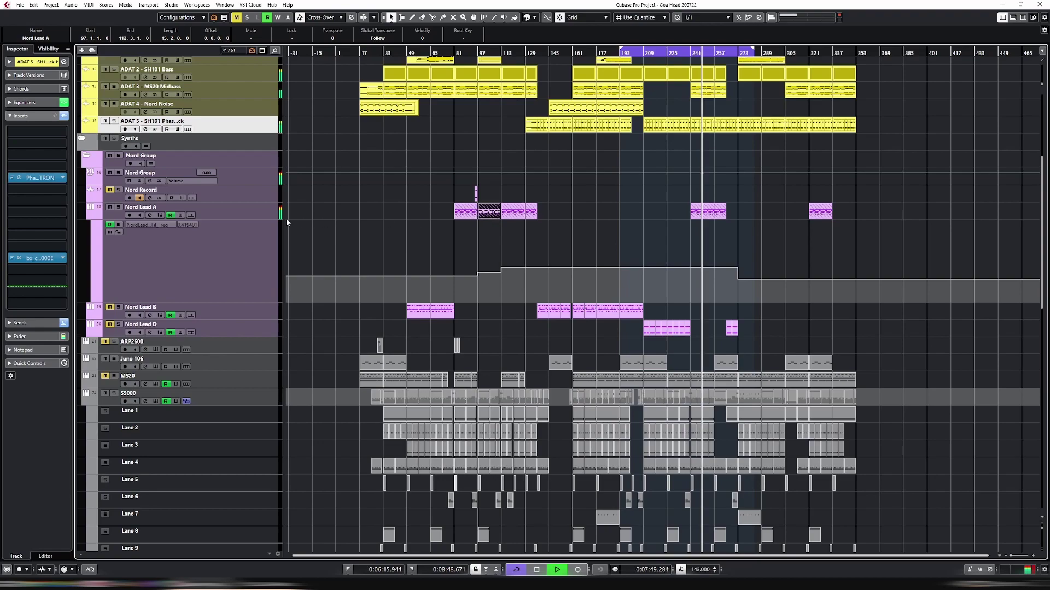
left_click_drag(406, 211, 495, 216)
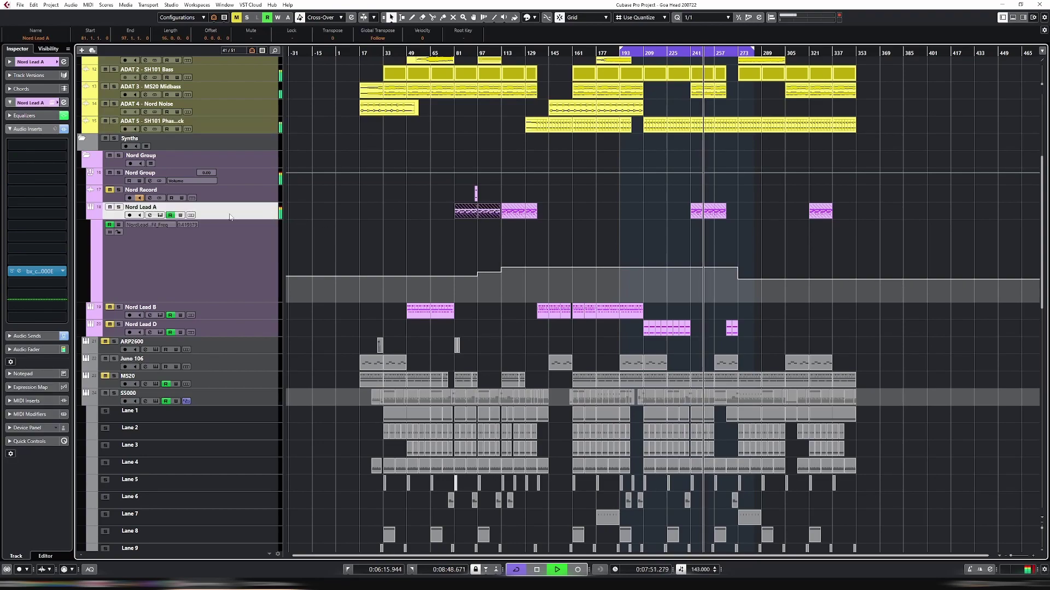
left_click(191, 215)
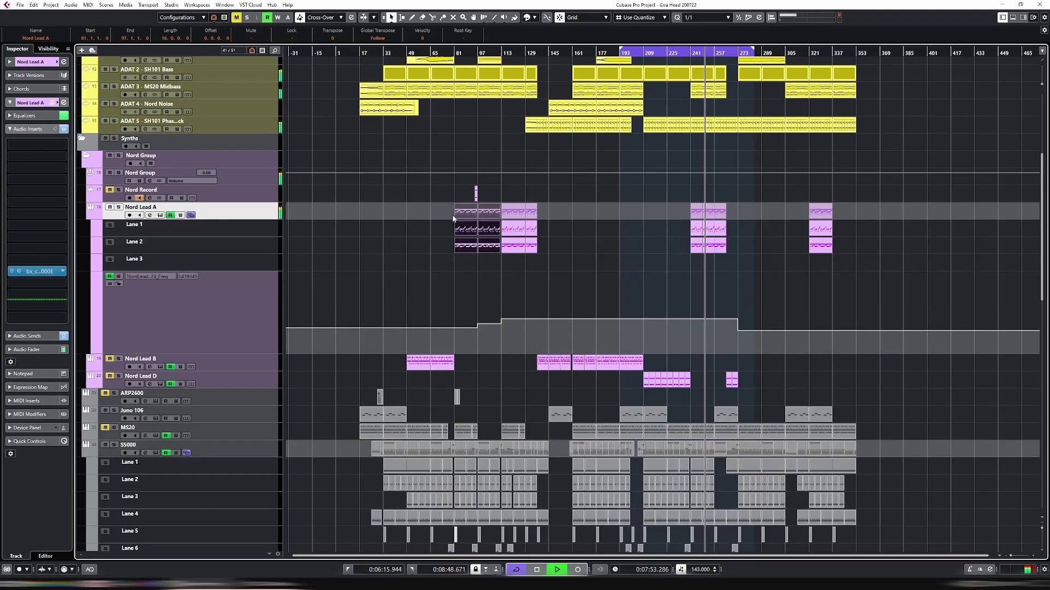
left_click(642, 52)
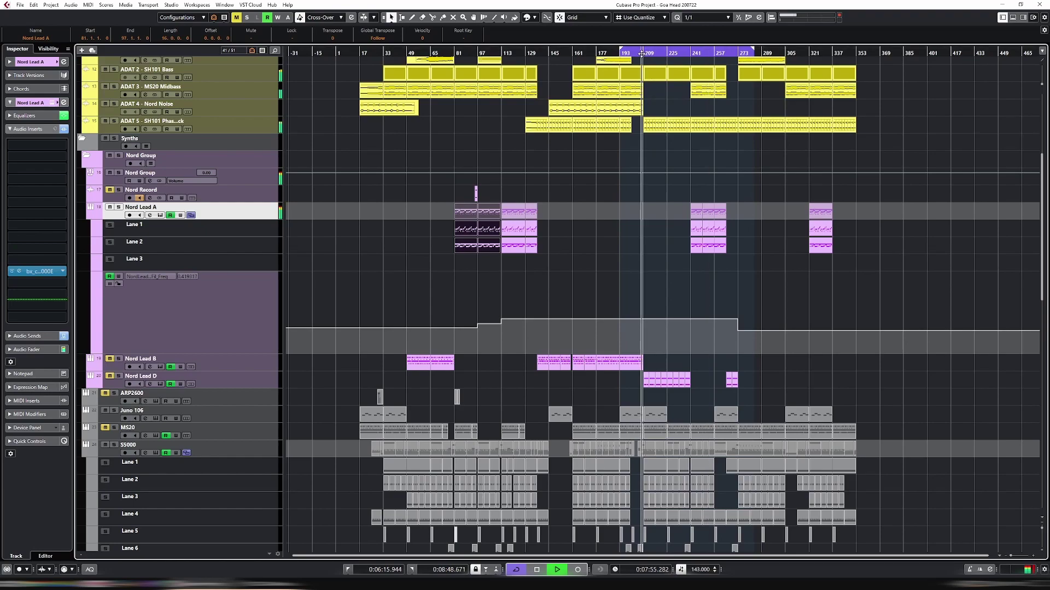
key("ctrl+v")
left_click_drag(655, 214, 658, 215)
key("h")
key("h")
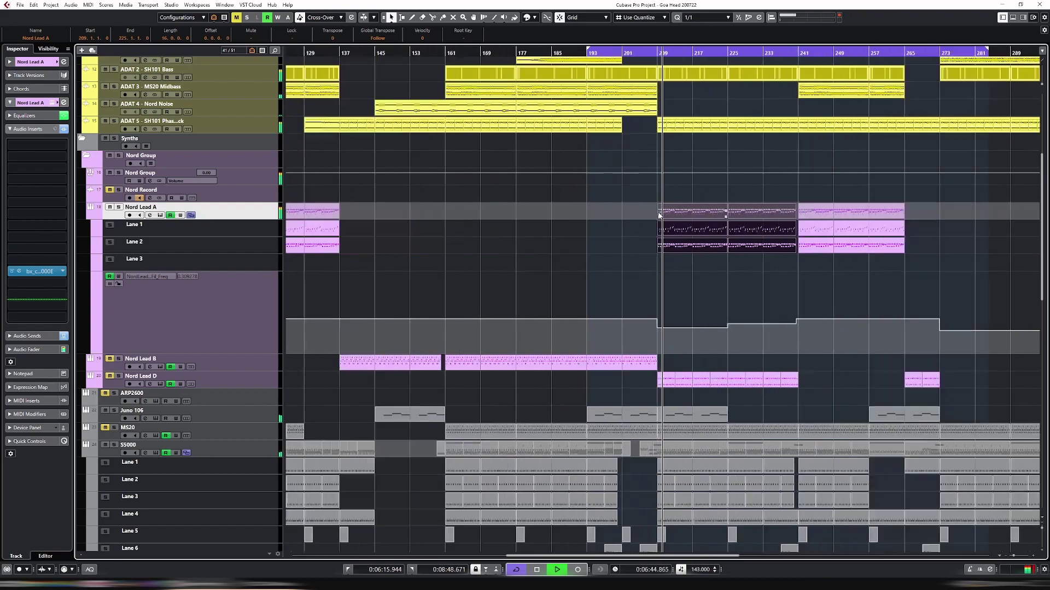
left_click_drag(658, 215, 658, 215)
key("g")
key("g")
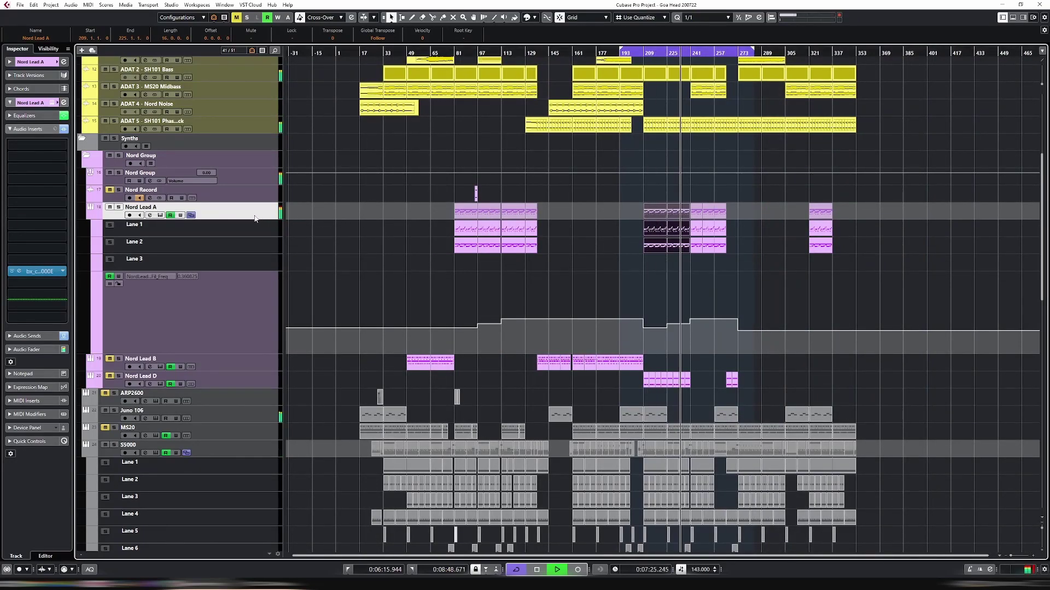
Hide the lanes and the automation of the Nord Lead A track
left_click(192, 215)
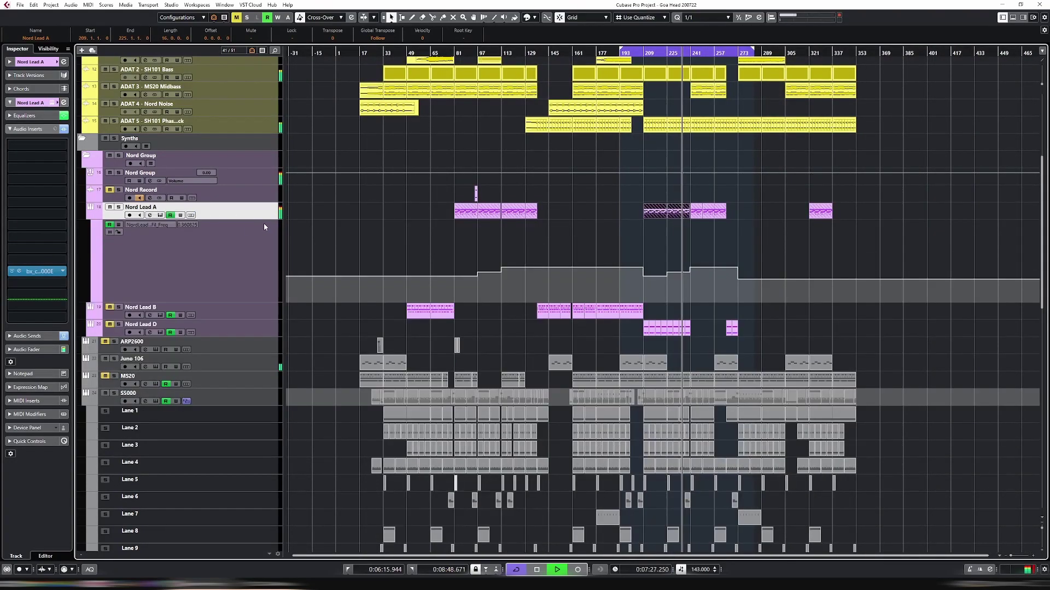
left_click(96, 214)
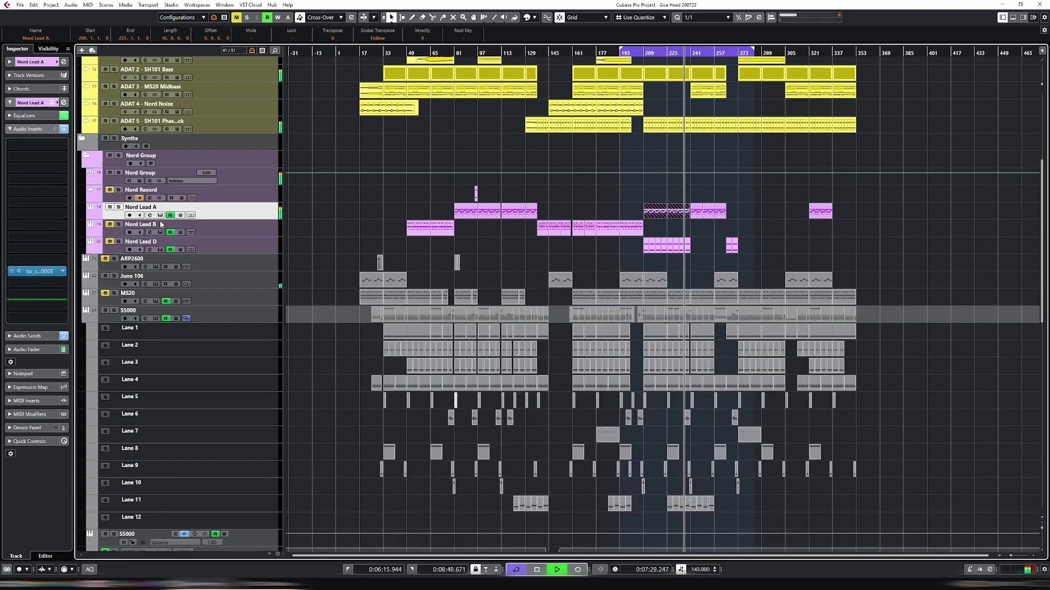
scroll(461, 264, "up", 3)
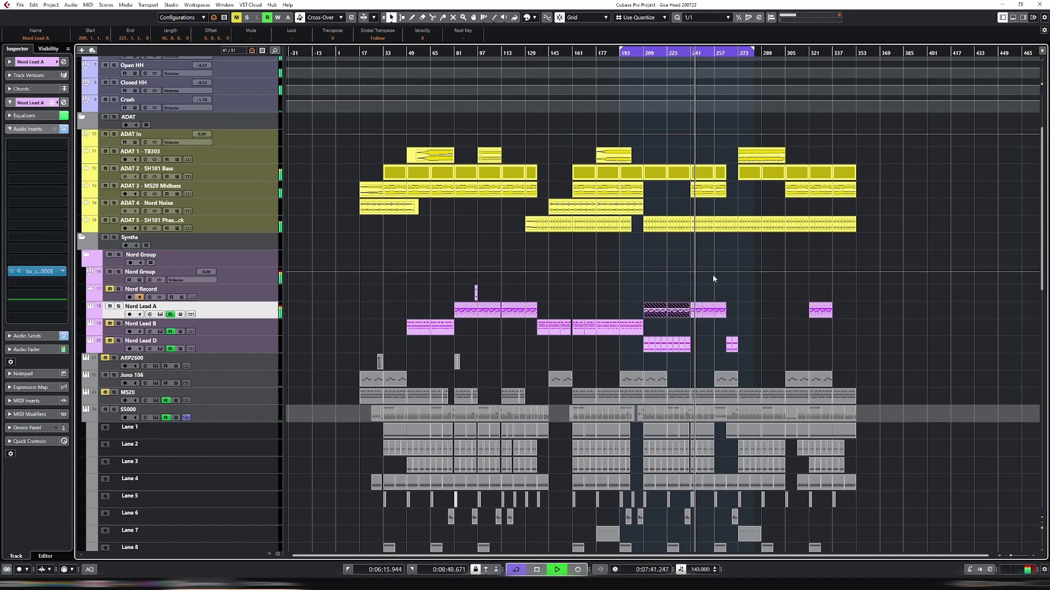
Delete the ADAT 5 SH101 Phased Pluck clips between bars 241 and 289
left_click(703, 228)
key("Delete")
key("Delete")
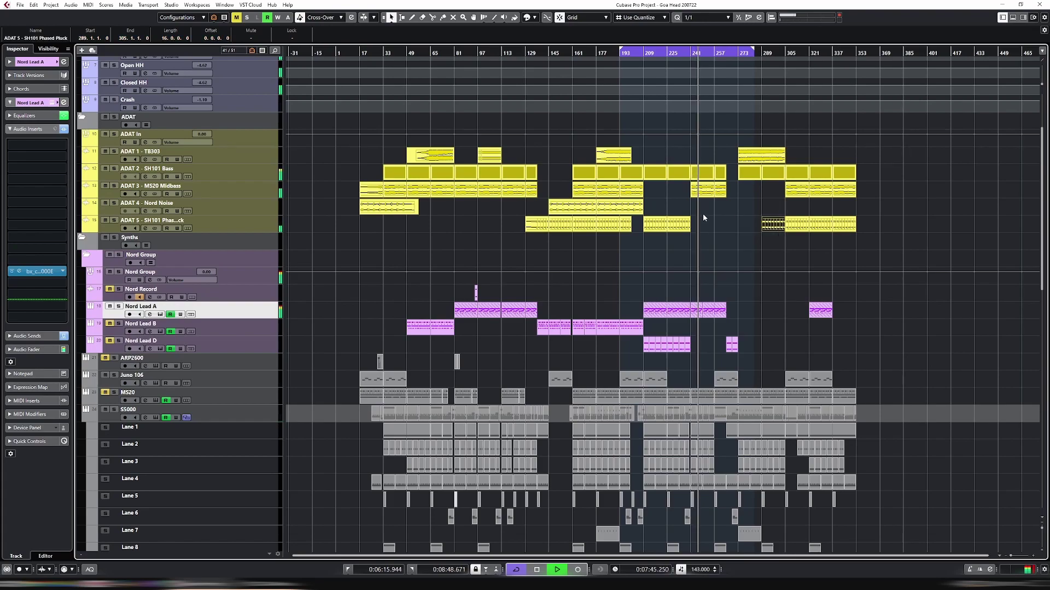
Play from bar 209 and fill bars 209 to 241 of ADAT 3 MS20 Midbass with copies of its 16-bar clip
left_click(678, 65)
left_click(667, 59)
left_click(639, 63)
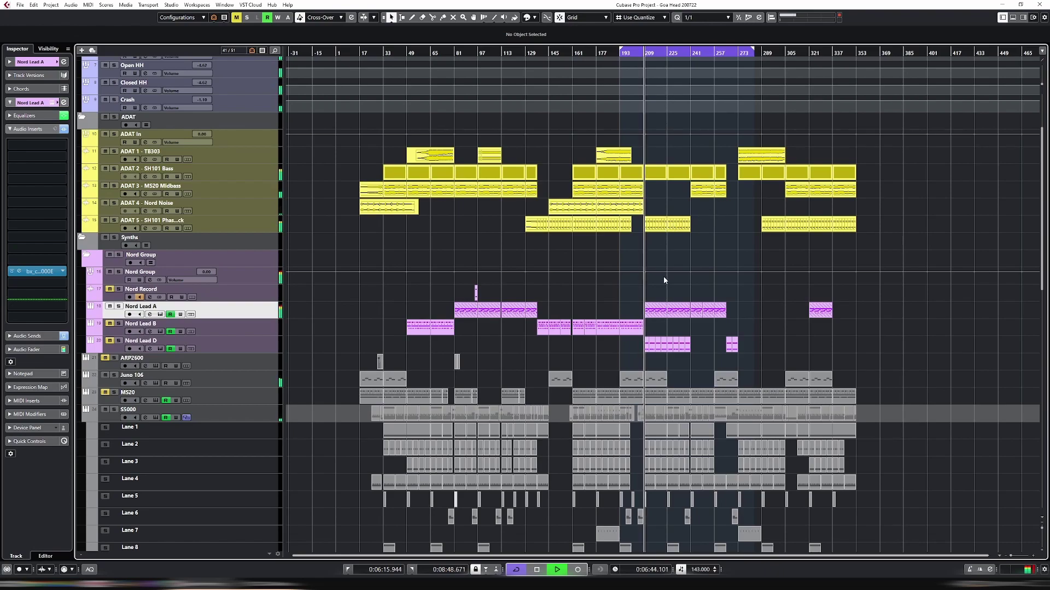
left_click_drag(637, 196, 686, 195)
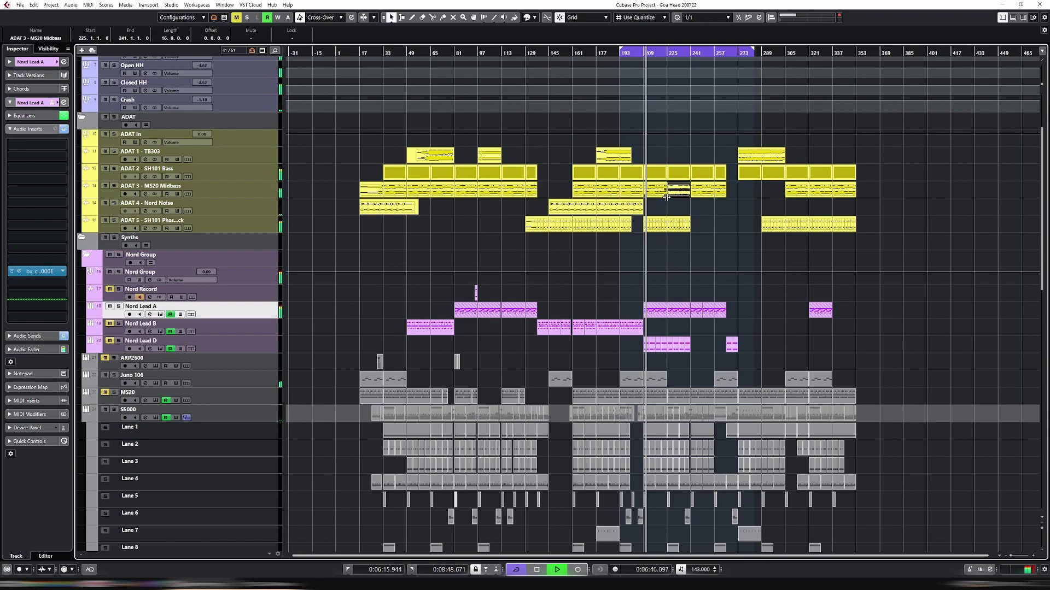
Delete the ADAT 5 clips between bars 209 and 241 and the Nord Lead A clip at bars 209 to 225
left_click(651, 229)
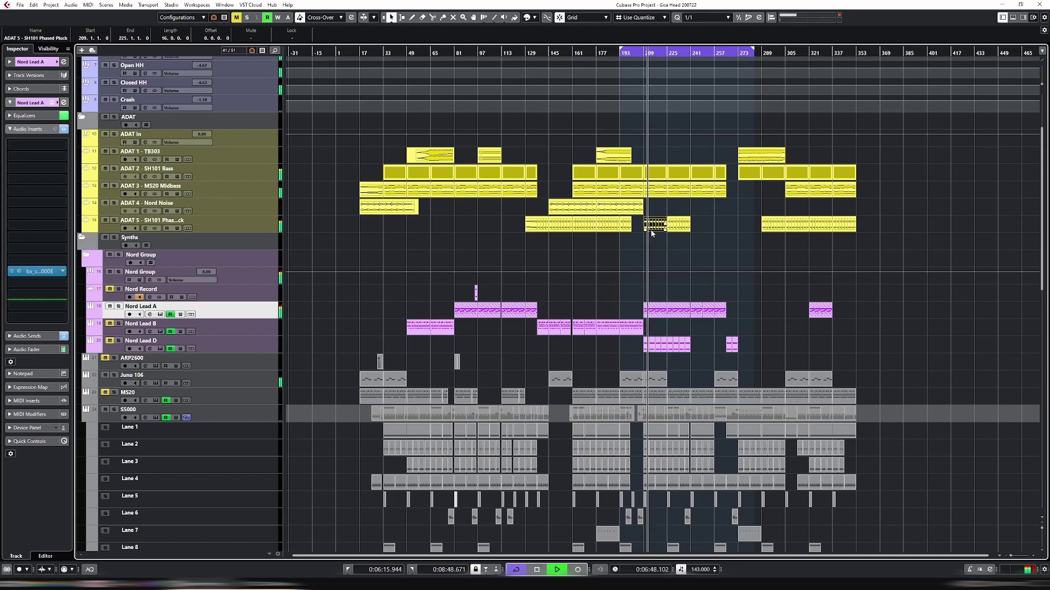
left_click_drag(658, 223, 682, 223)
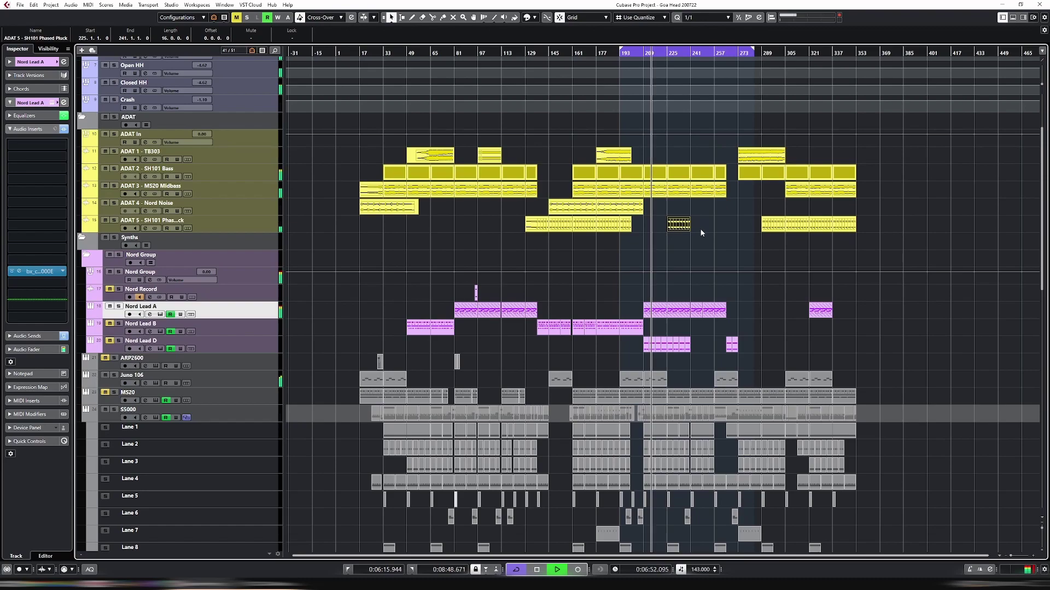
left_click(660, 310)
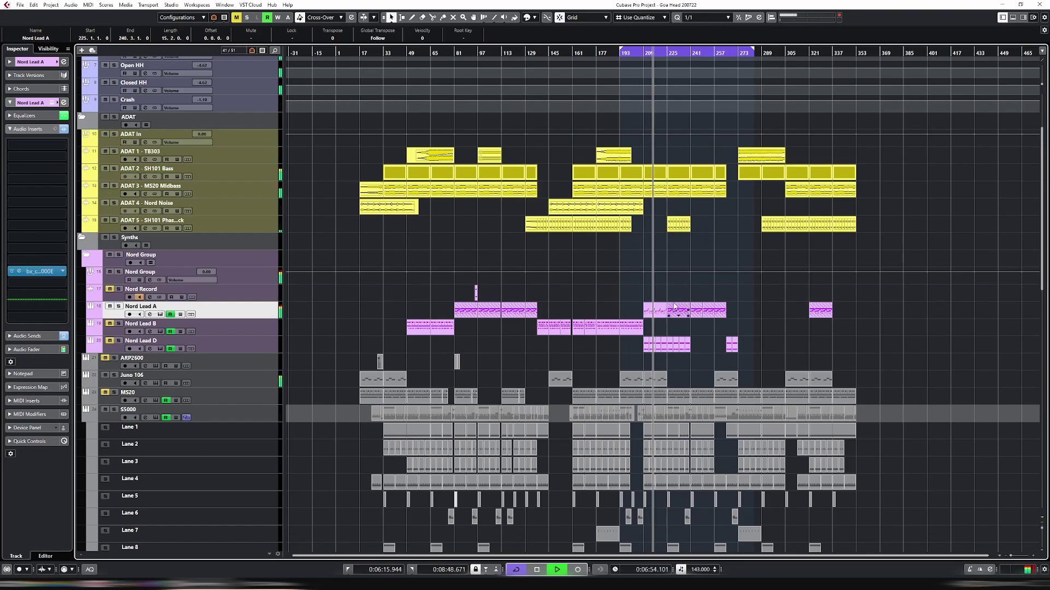
key("Delete")
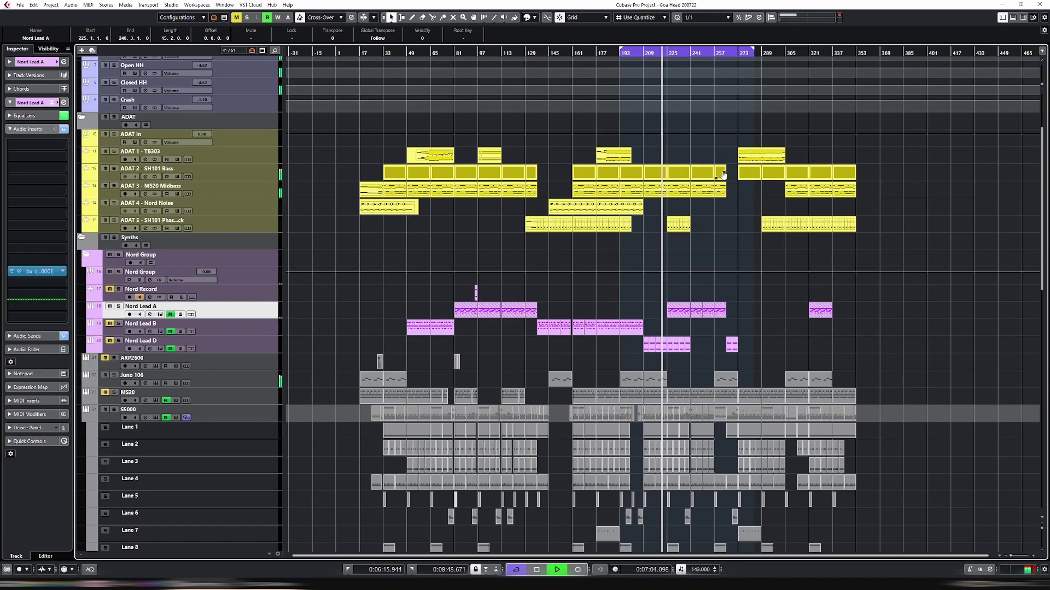
left_click(678, 224)
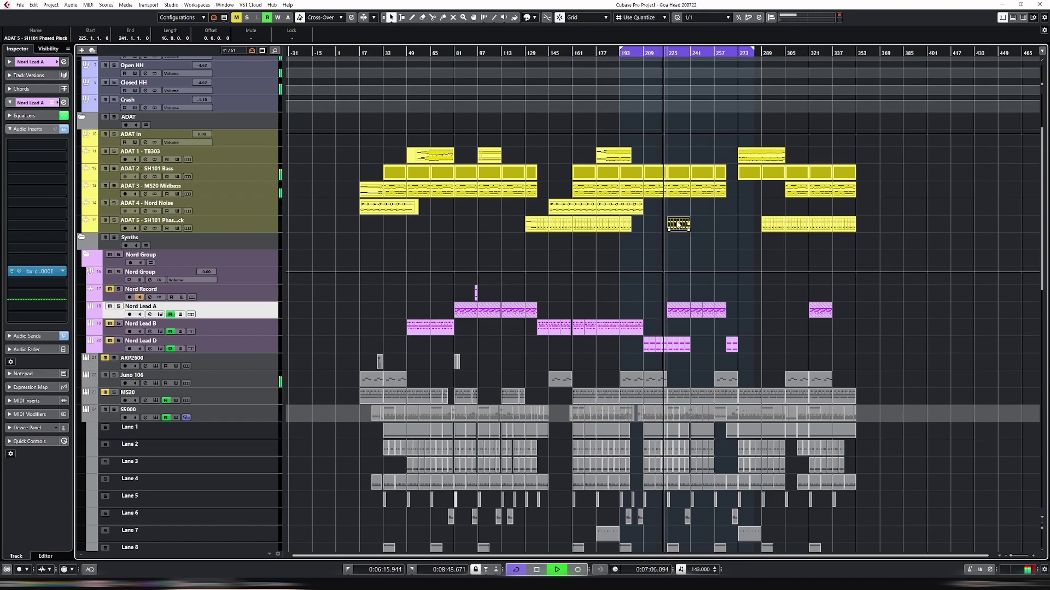
key("ctrl+z")
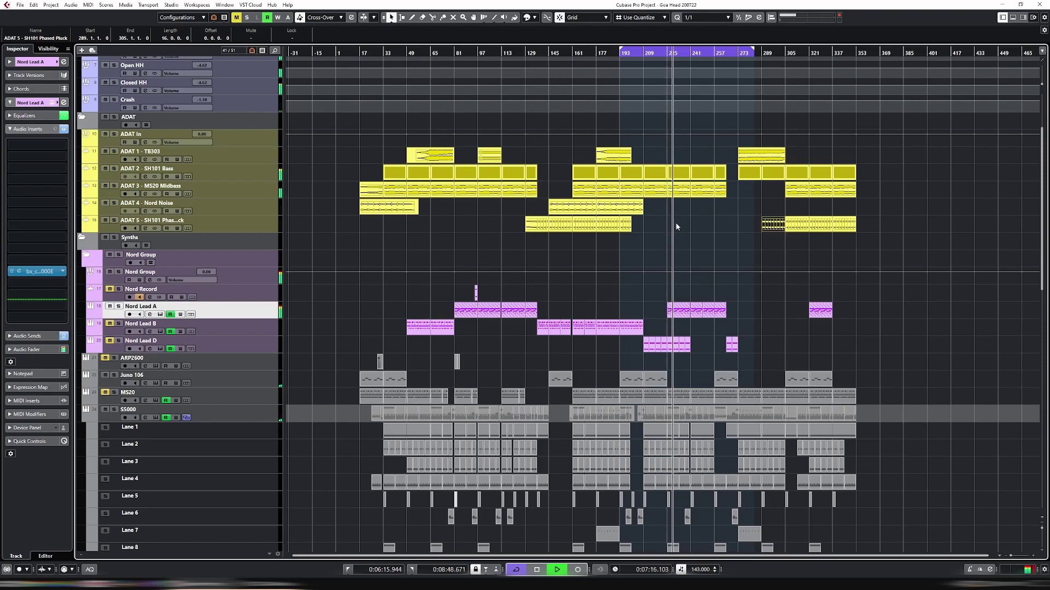
Extend the end of the playback cycle range to about bar 327
left_click_drag(753, 52, 815, 52)
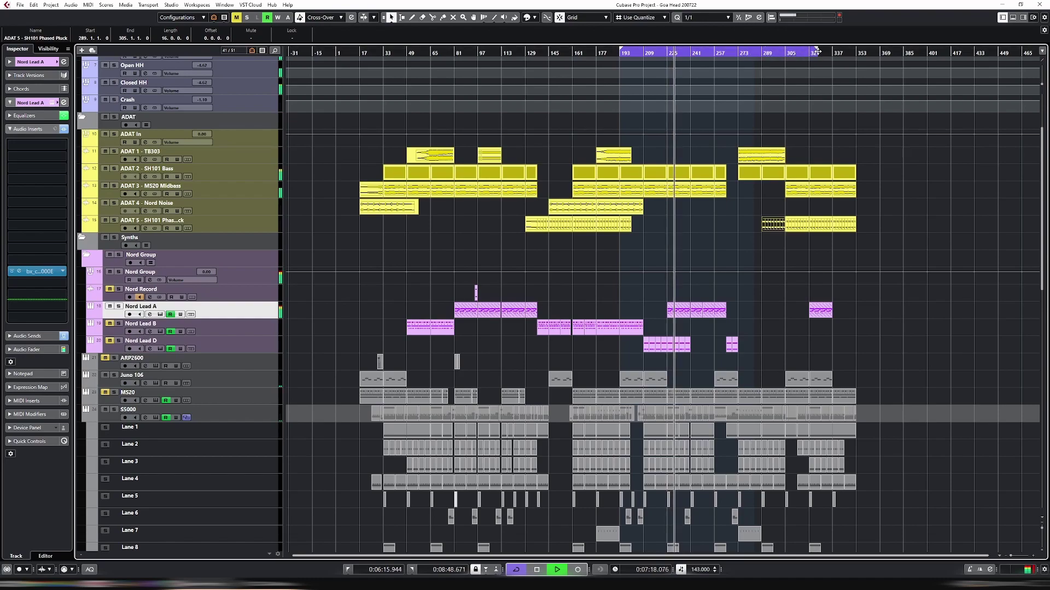
scroll(781, 210, "down", 3)
scroll(780, 205, "down", 3)
scroll(765, 245, "up", 6)
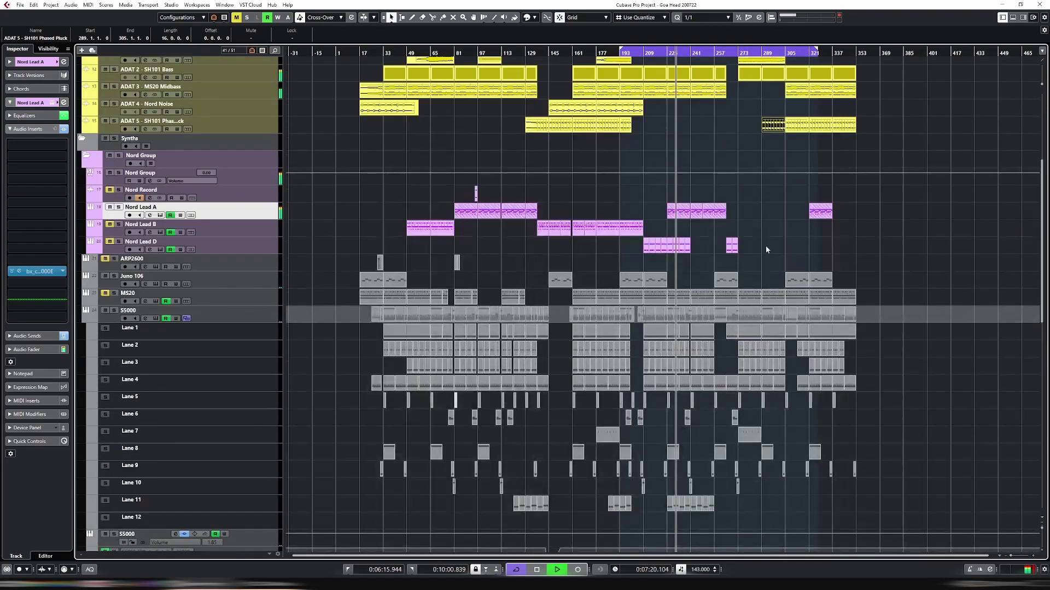
Repeat the ADAT 4 Nord Noise clip from bar 177 up to bar 273 and trim the copy at bar 209 to start at bar 225
left_click(632, 207)
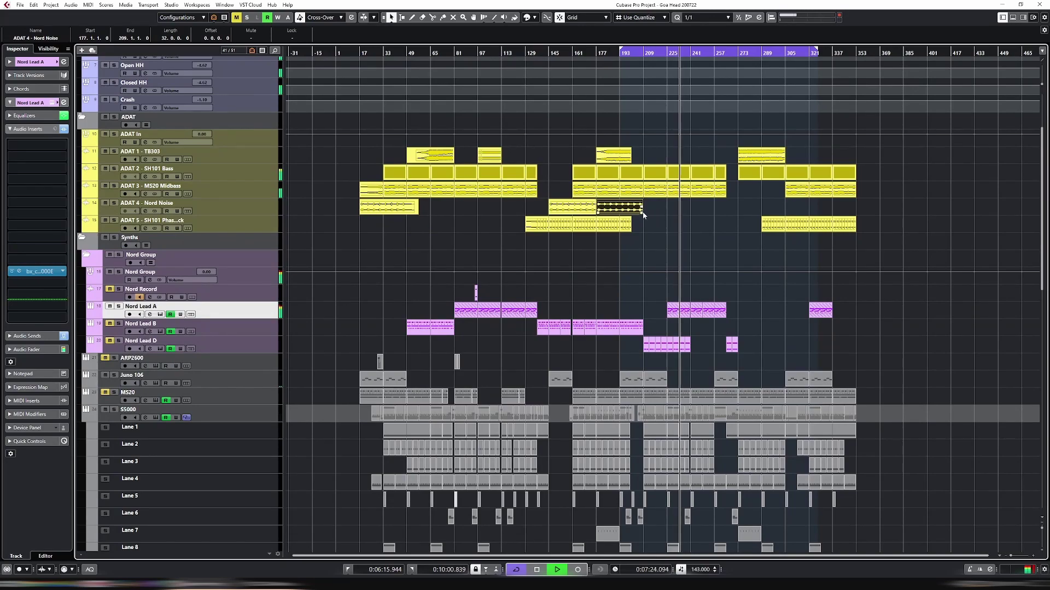
key("ctrl+d")
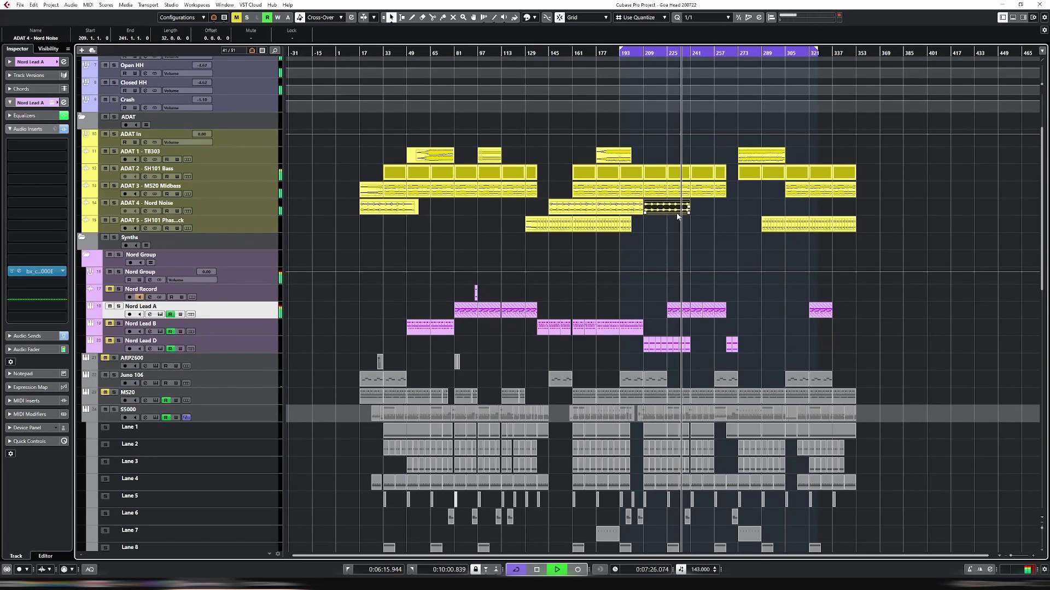
left_click_drag(683, 213, 732, 213)
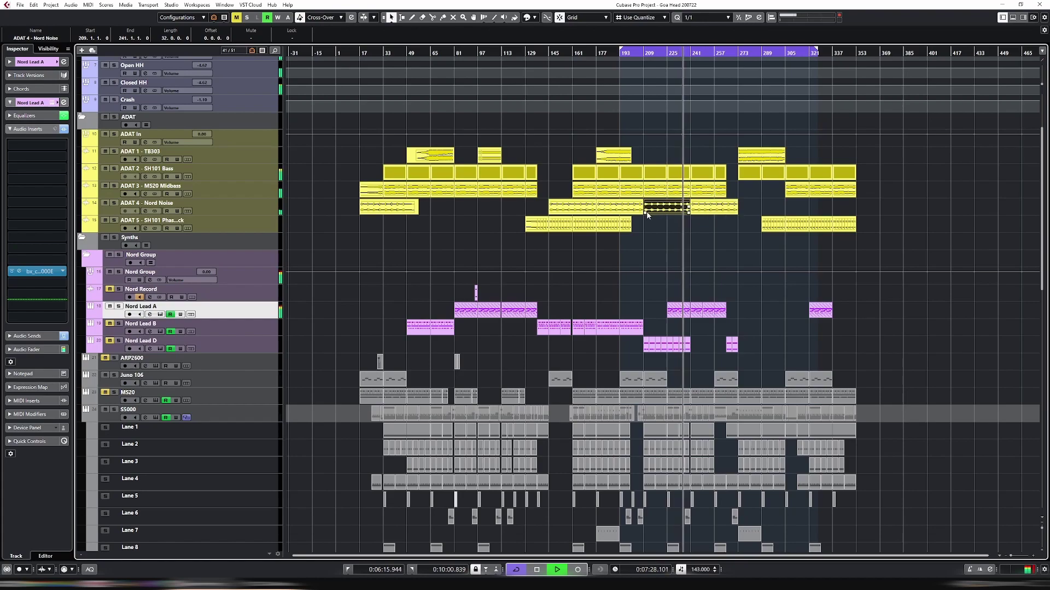
left_click_drag(645, 214, 668, 213)
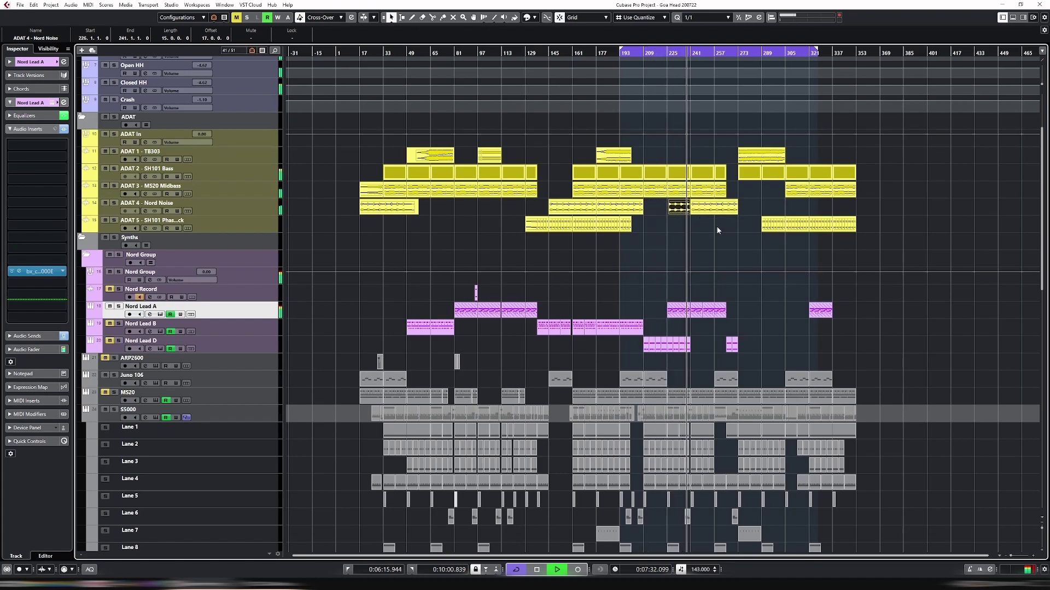
left_click_drag(669, 207, 666, 207)
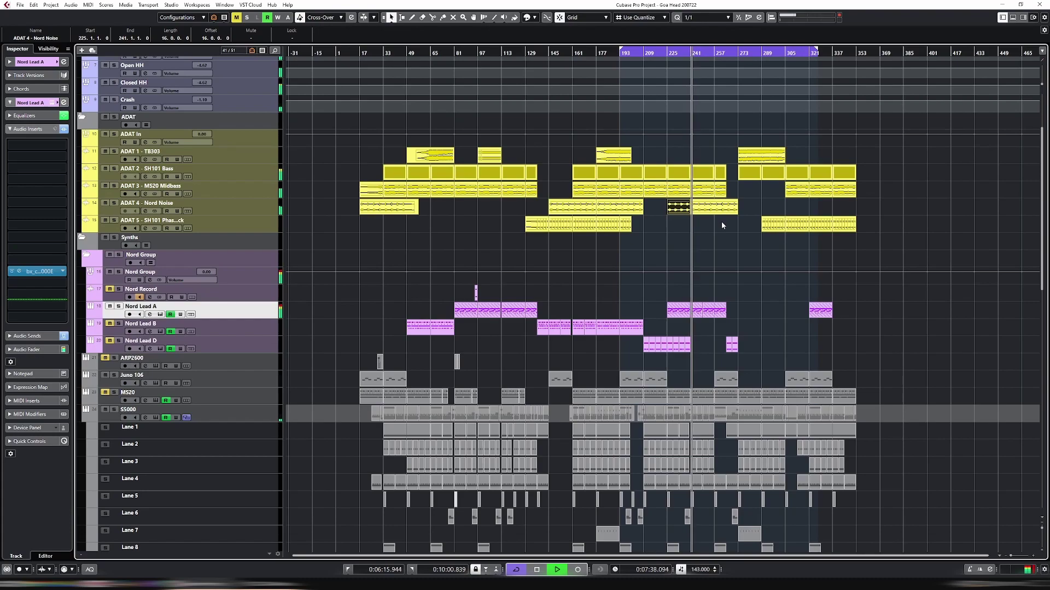
Review the synth, sampler output, FX and bus tracks during playback, including the Nord Resosweep output
scroll(724, 227, "down", 3)
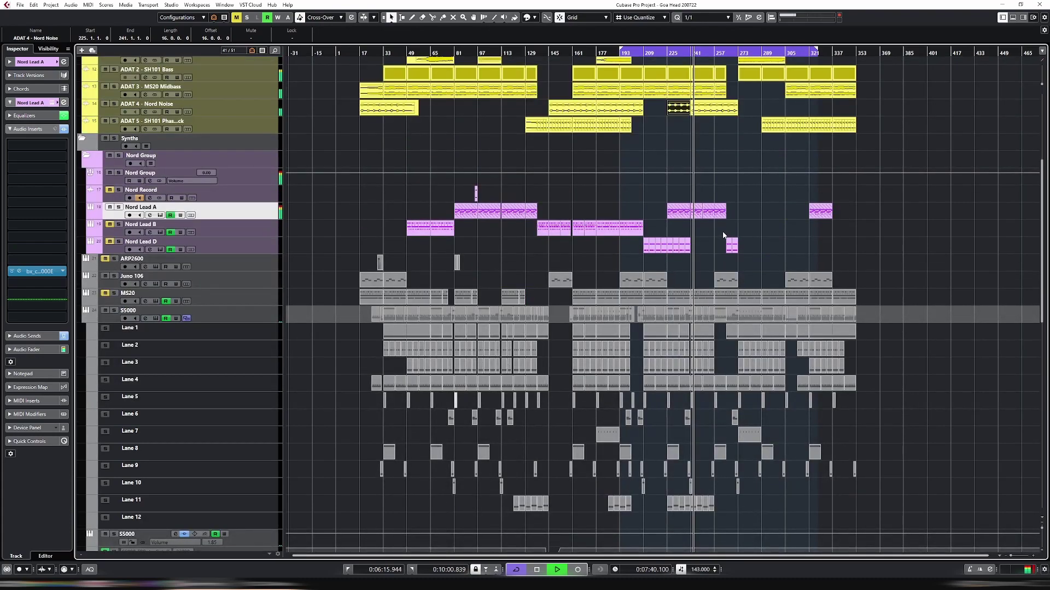
scroll(723, 235, "up", 3)
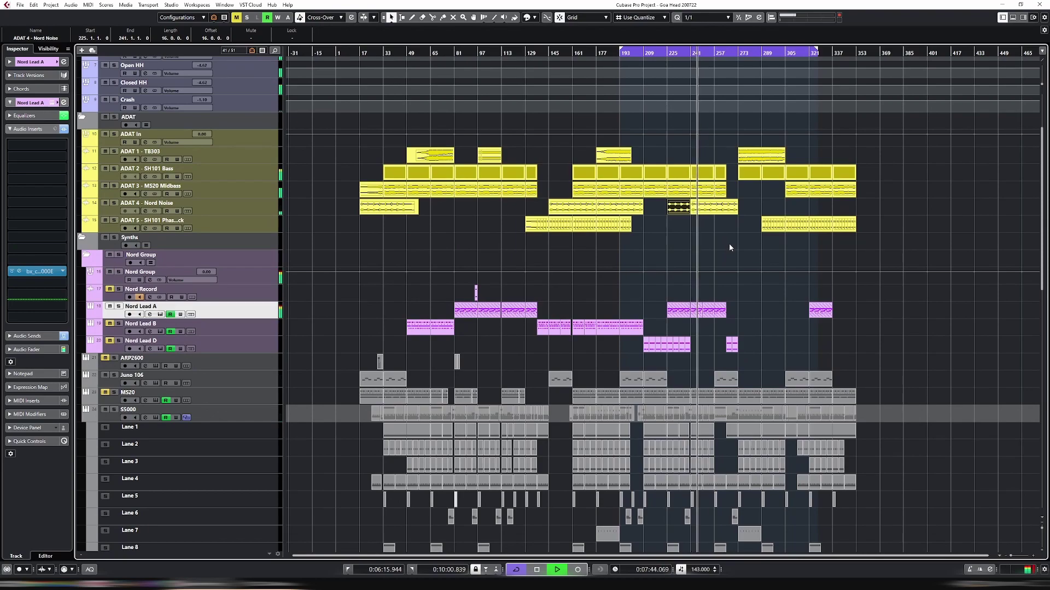
scroll(729, 242, "down", 6)
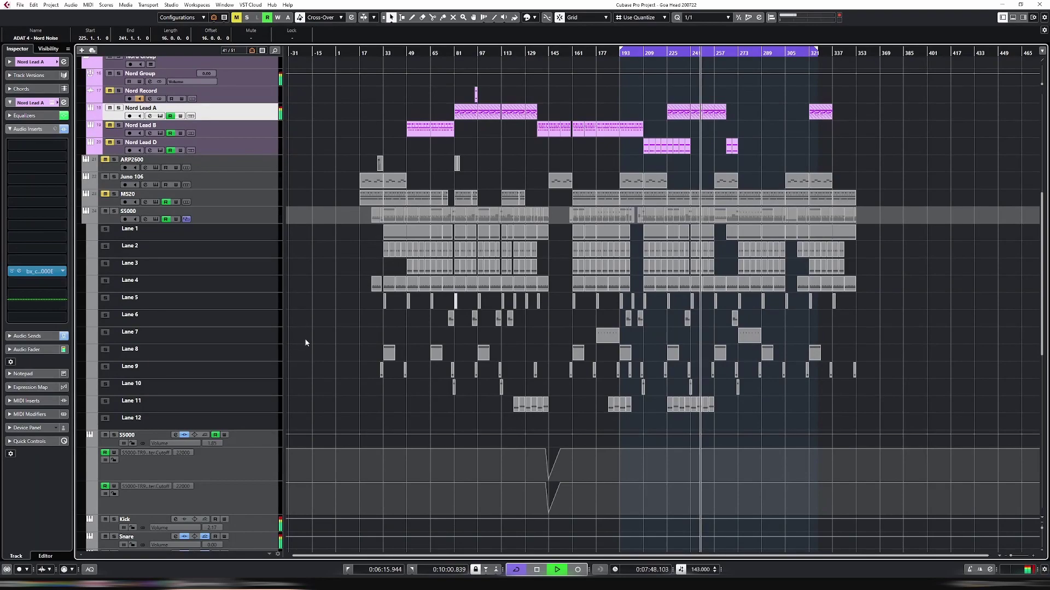
scroll(306, 343, "down", 6)
scroll(312, 333, "down", 3)
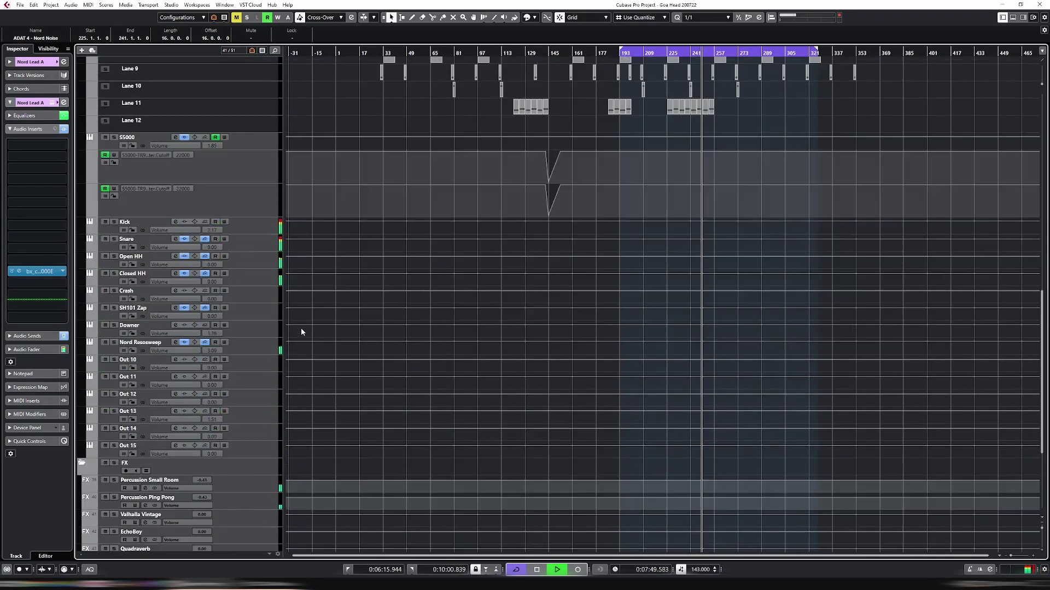
left_click(262, 350)
left_click(105, 343)
scroll(240, 360, "down", 3)
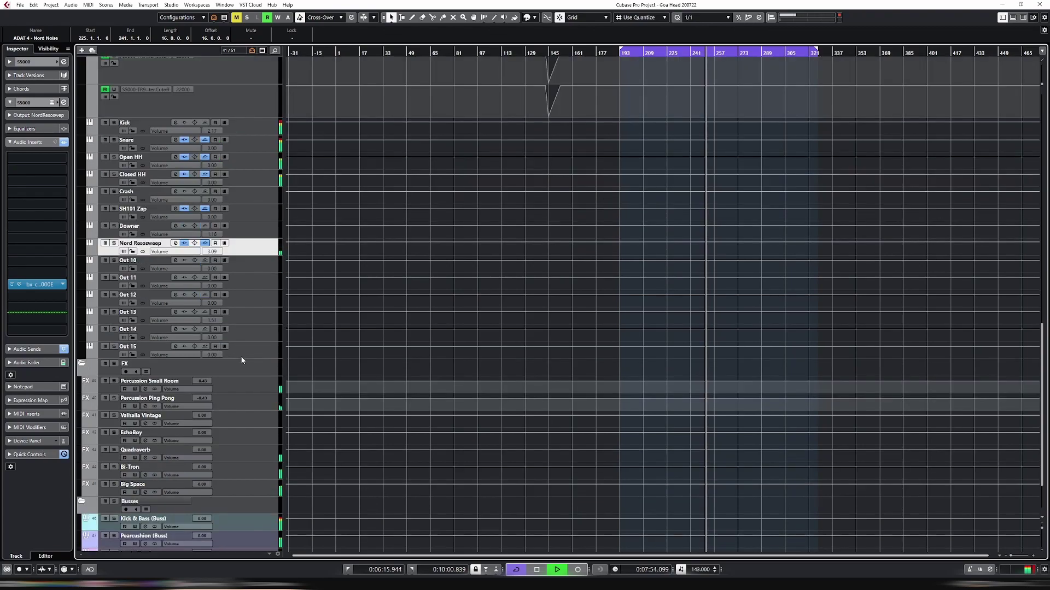
scroll(242, 360, "down", 1)
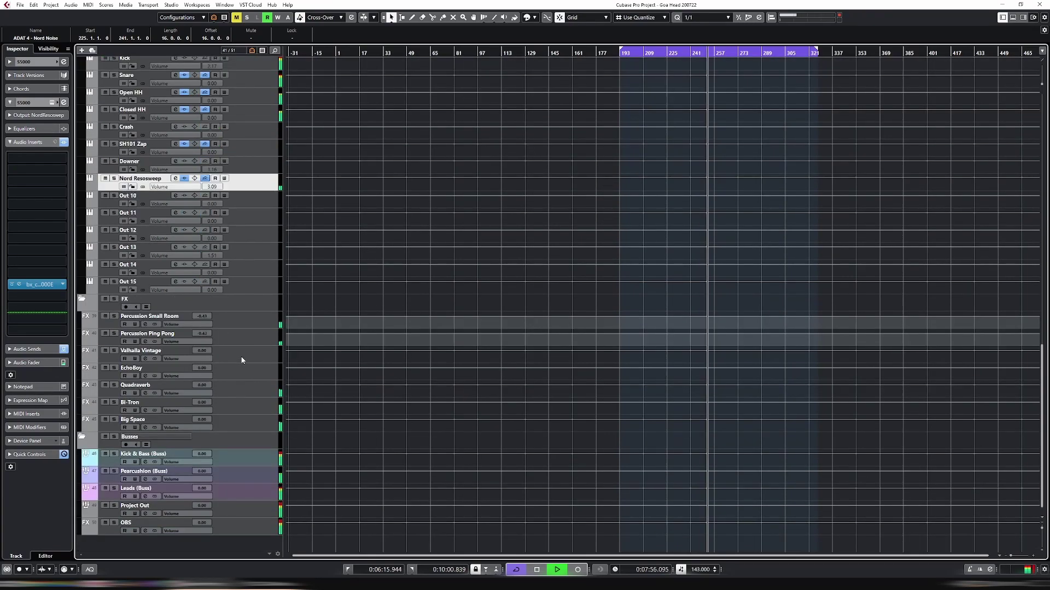
scroll(241, 354, "up", 10)
scroll(268, 351, "down", 3)
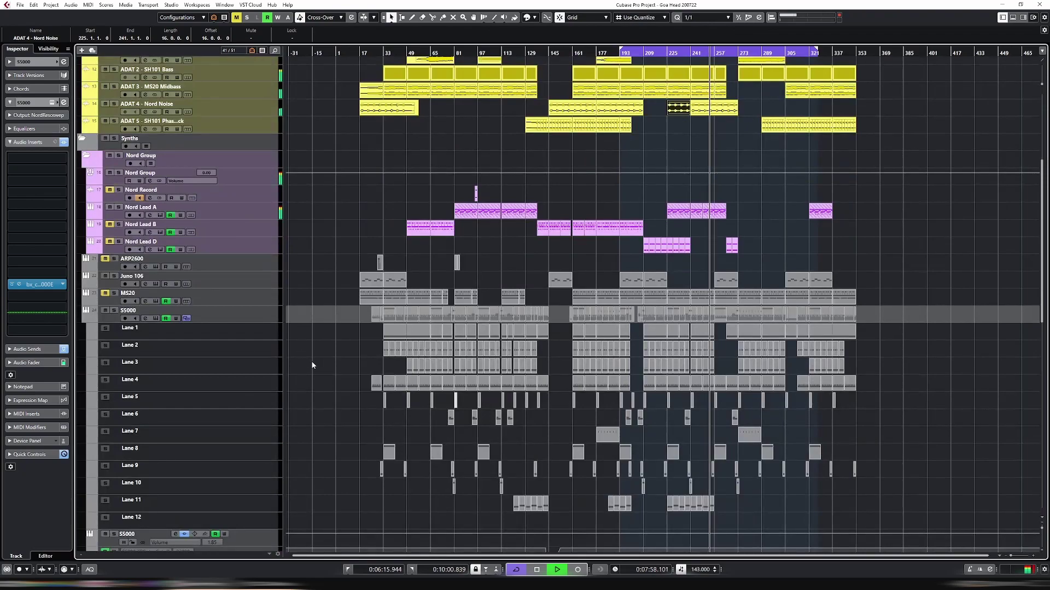
Select the S5000 Lane 11 clips from bar 245 and set the cycle range around them, bars 245 to 257
scroll(314, 364, "down", 3)
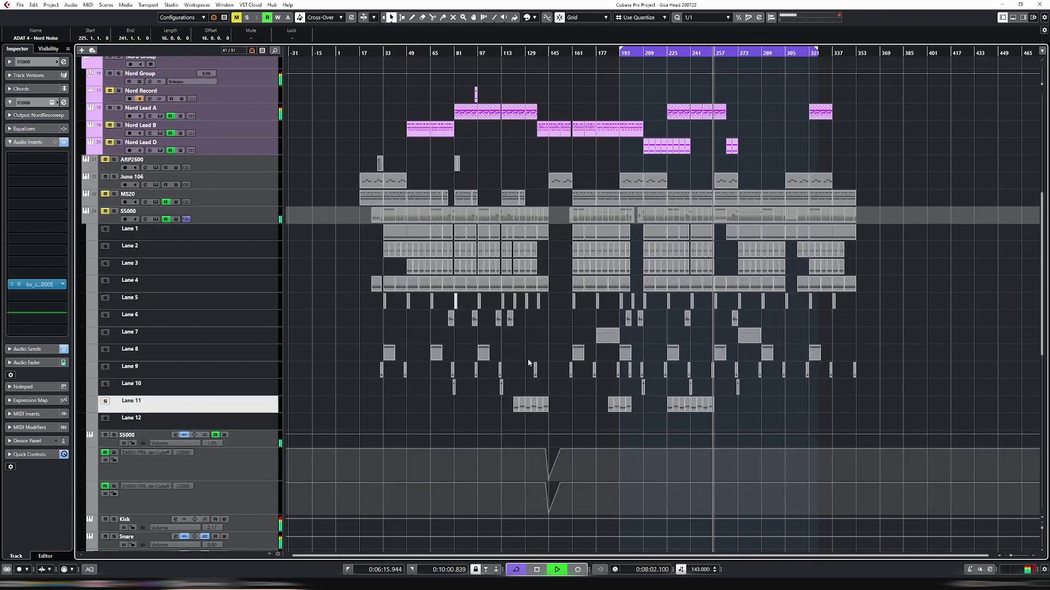
left_click(702, 404)
key("p")
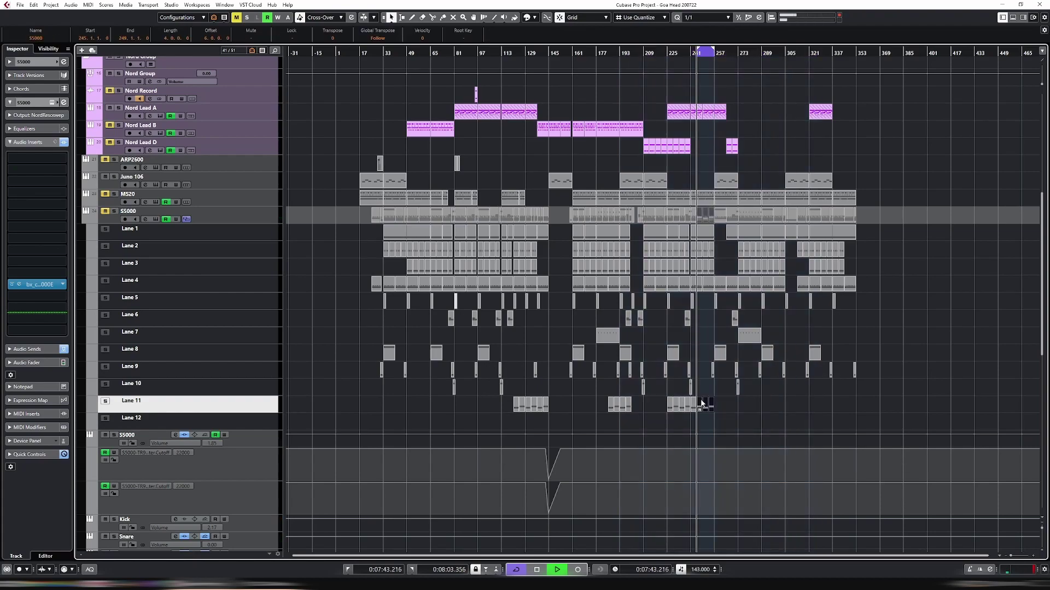
Mute and unmute S5000 Lane 11 during playback, and solo the S5000 track
left_click(105, 401)
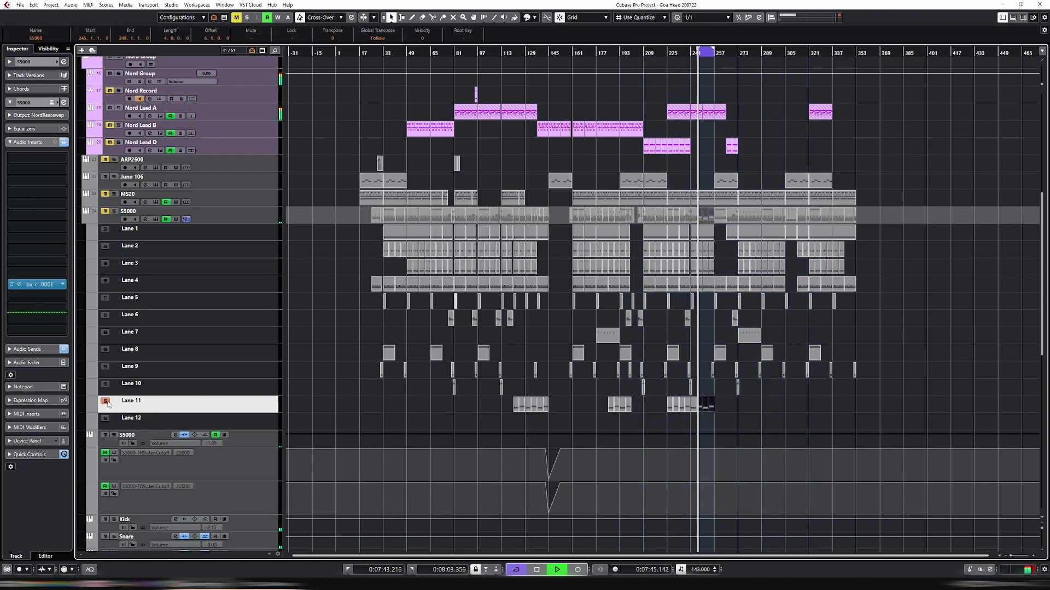
left_click(105, 400)
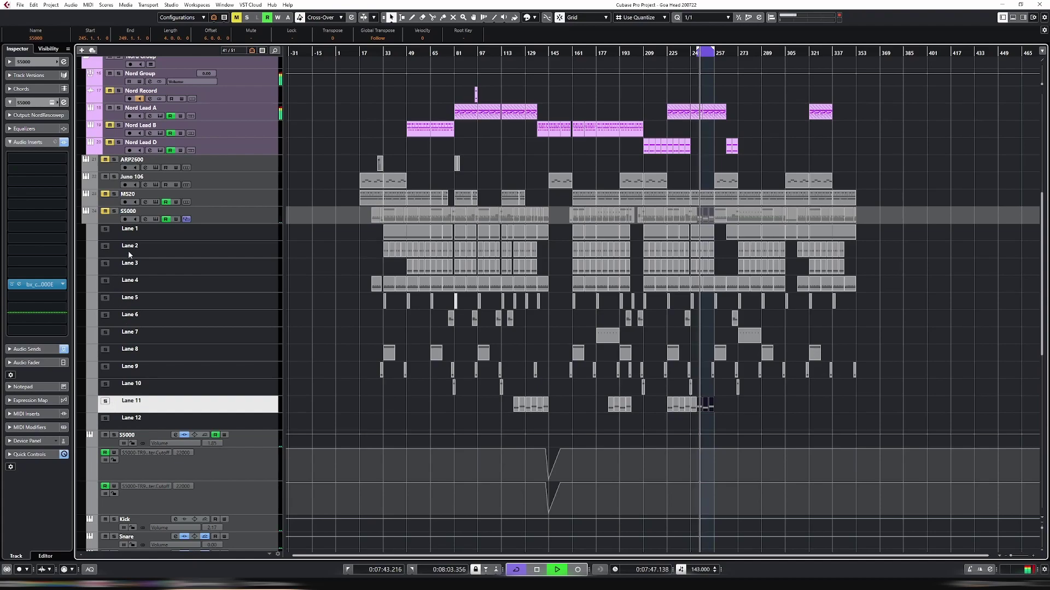
left_click(218, 217)
left_click(115, 211)
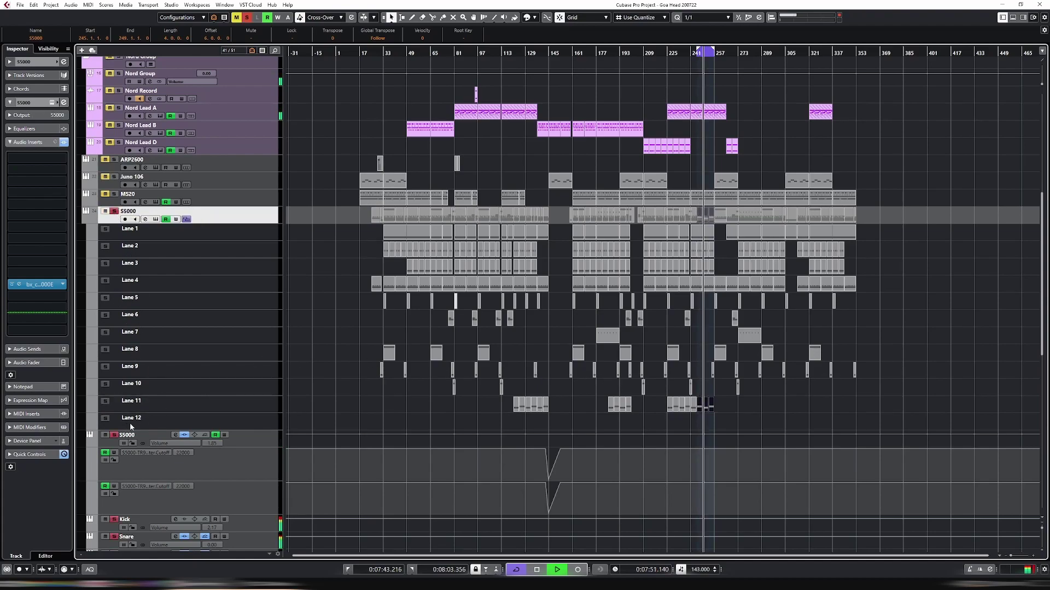
Check the S5000 output and effect levels in solo, and audition the Nord Resosweep output on its own
scroll(234, 385, "down", 10)
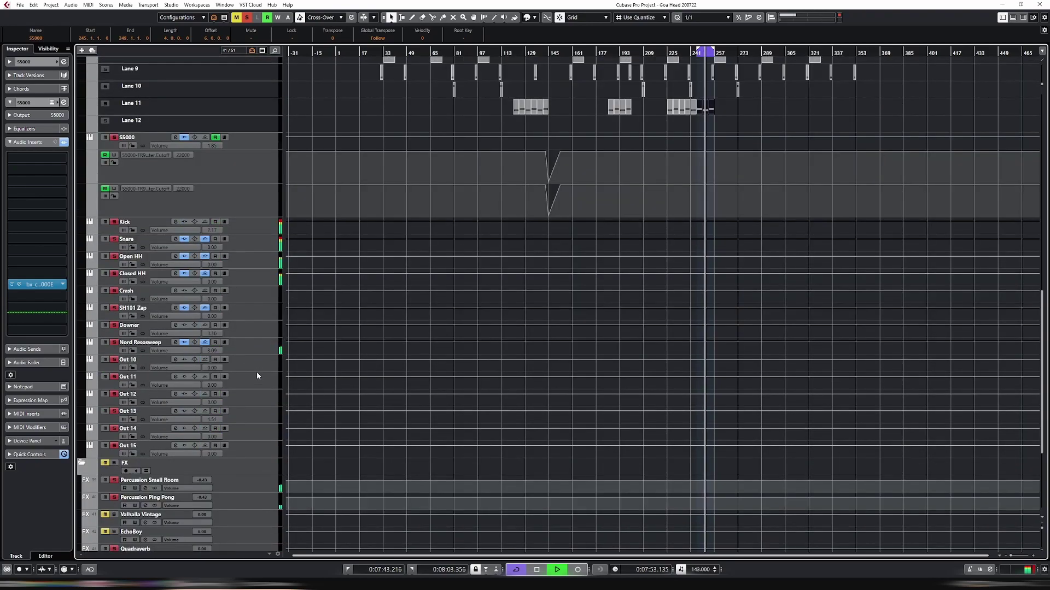
scroll(257, 371, "down", 2)
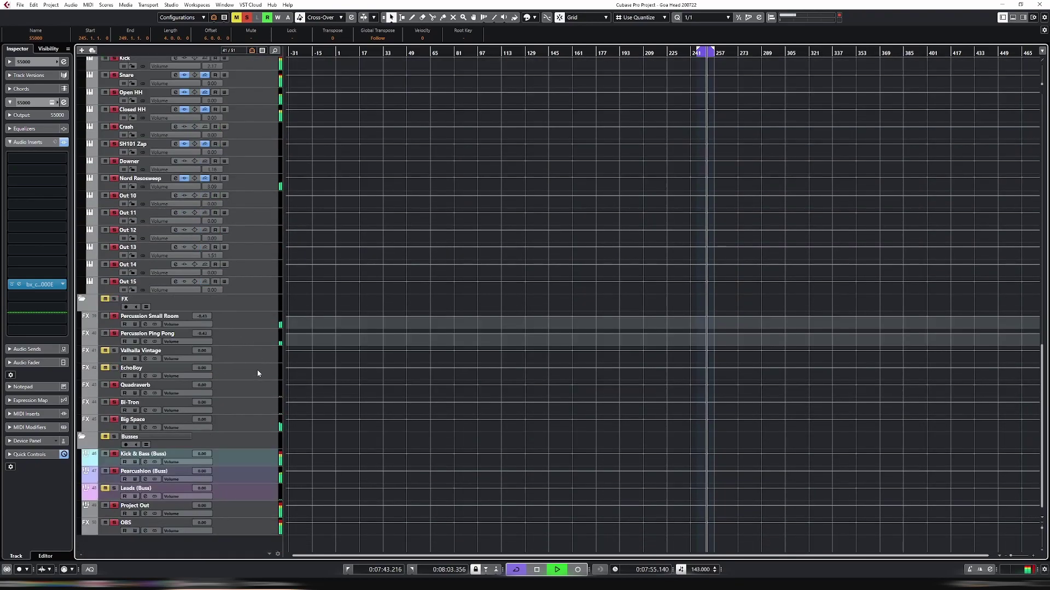
scroll(258, 370, "up", 6)
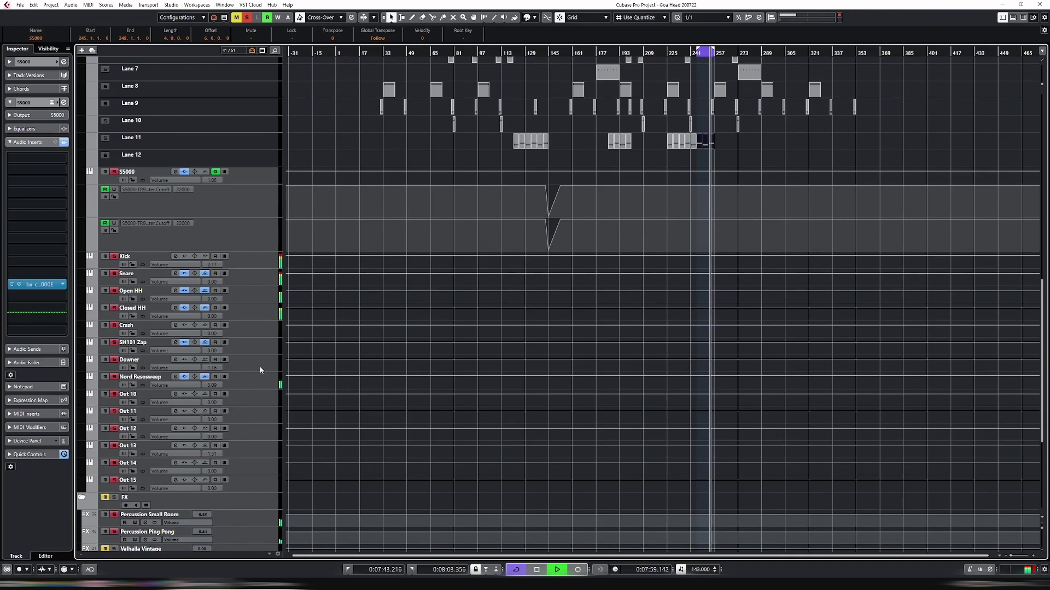
key("s")
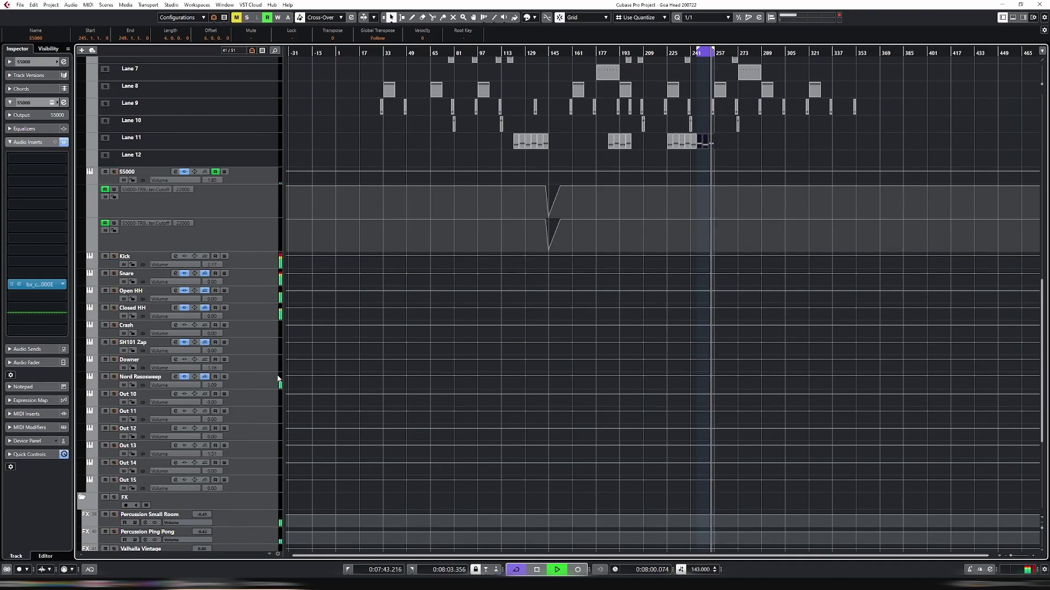
left_click(114, 377)
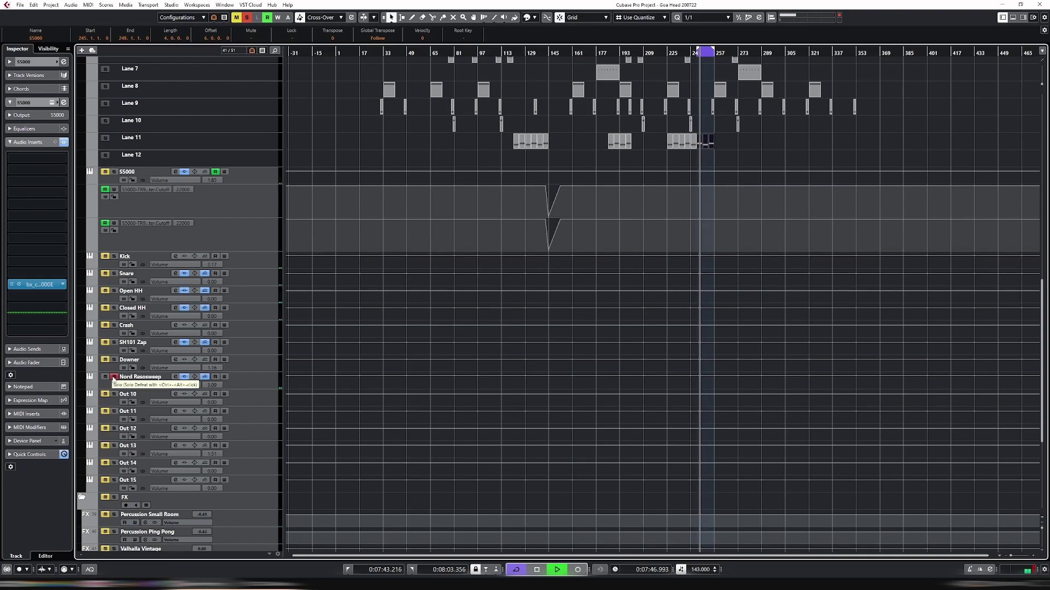
left_click(114, 377)
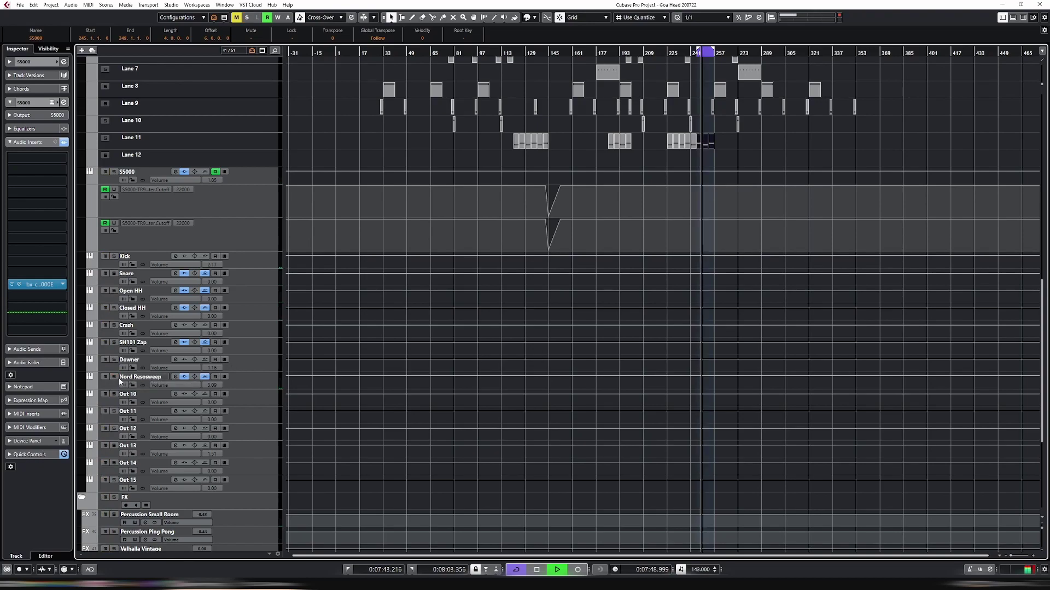
Review the FX, bus, synth and ADAT track levels with all tracks playing
scroll(720, 340, "up", 5)
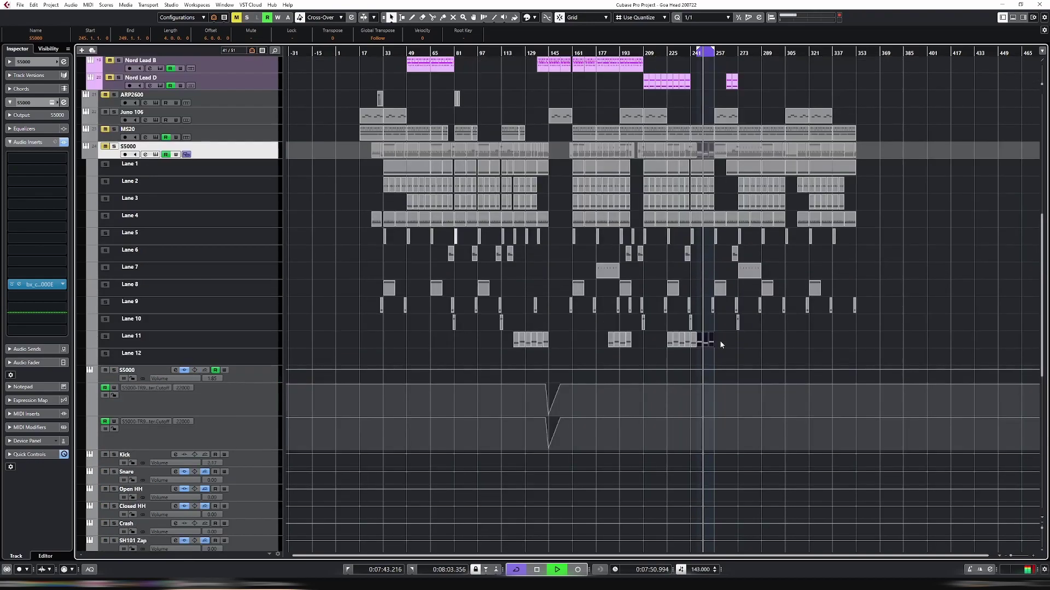
scroll(591, 339, "down", 5)
scroll(634, 330, "down", 4)
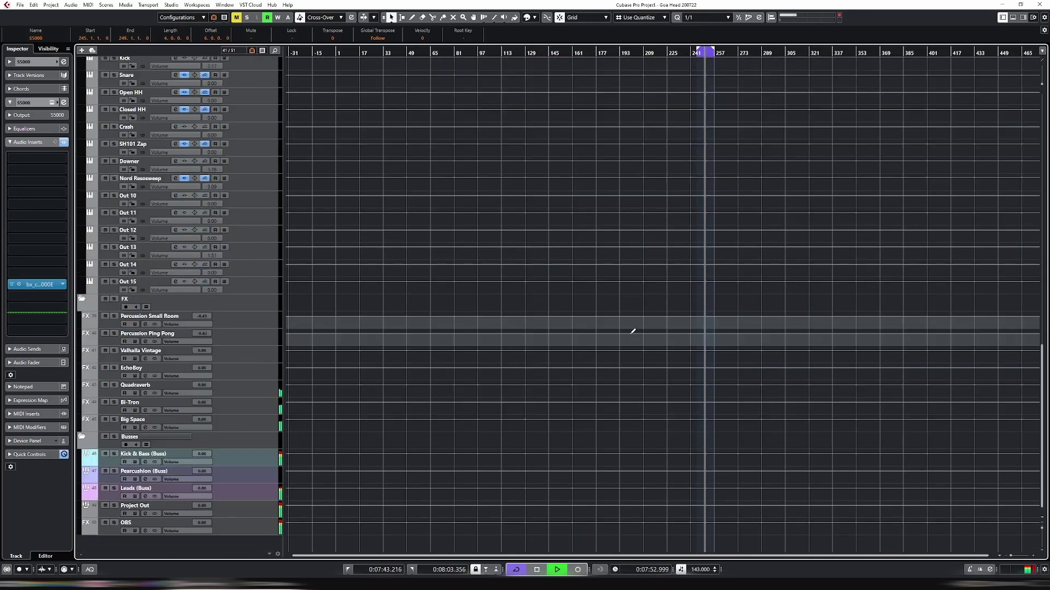
scroll(634, 330, "up", 8)
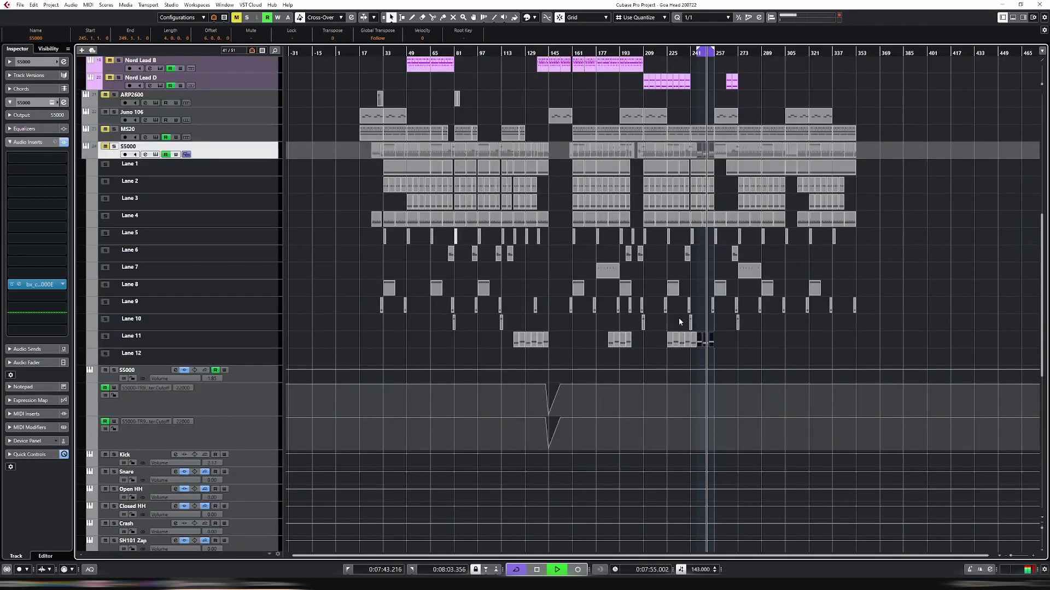
scroll(656, 306, "up", 5)
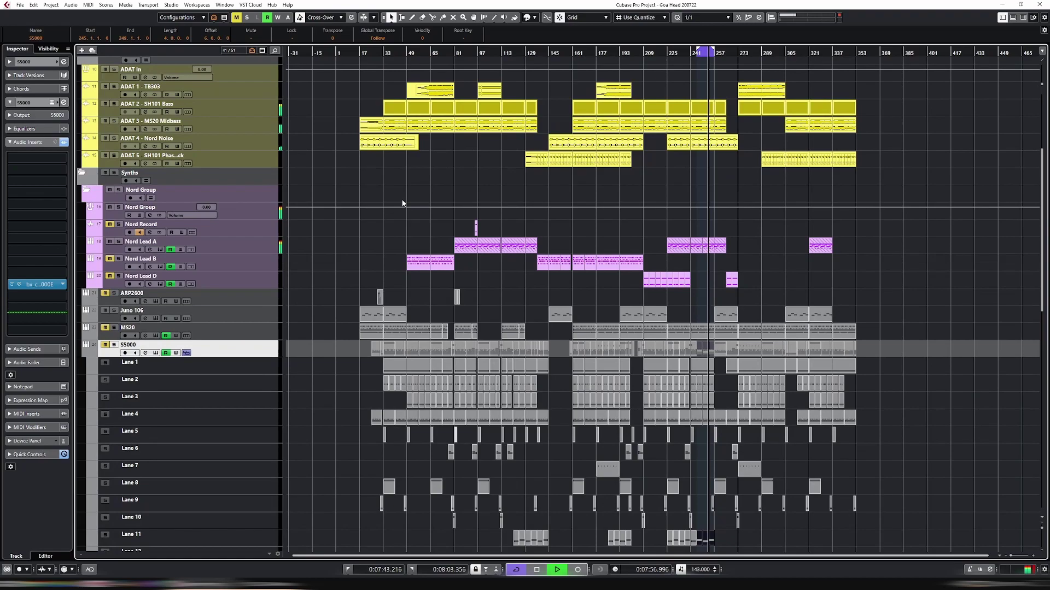
scroll(404, 203, "up", 3)
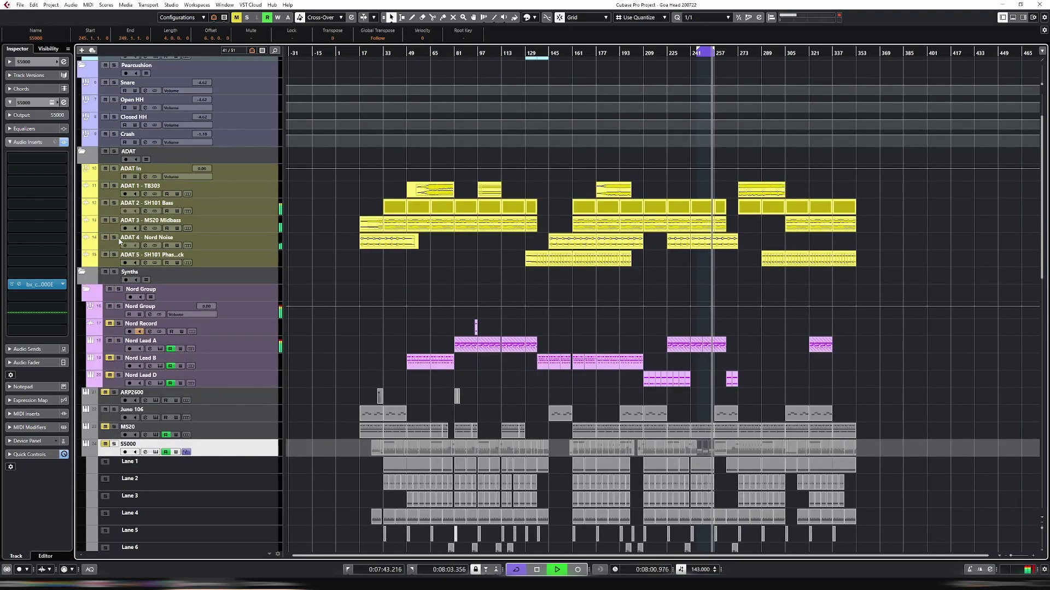
Examine the S5000 lane clips around bars 245 to 257 closely and undo the last edit there
scroll(602, 257, "down", 8)
key("h")
key("h")
key("h")
key("h")
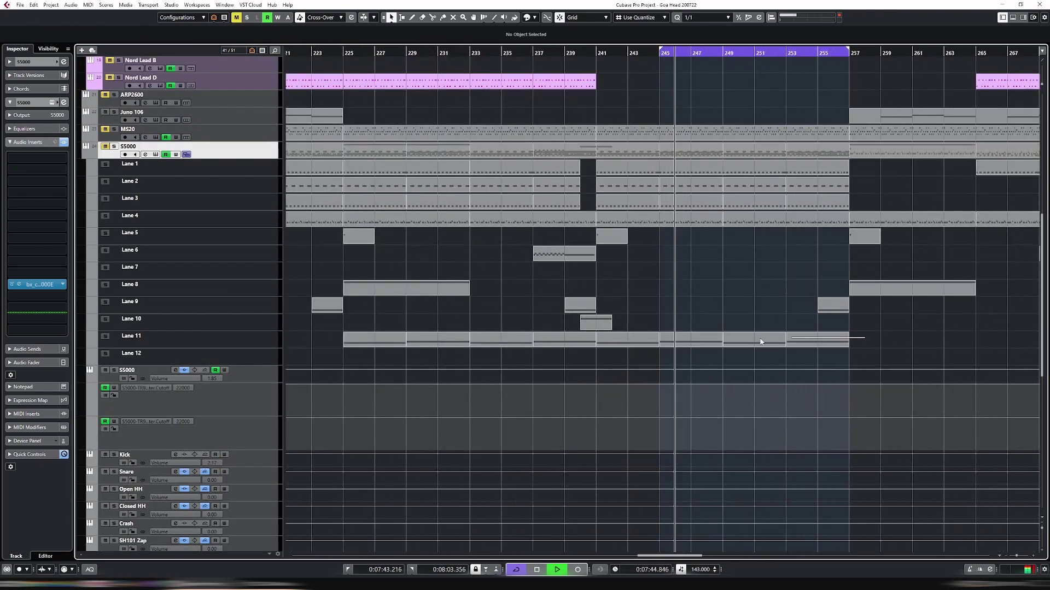
key("ctrl+z")
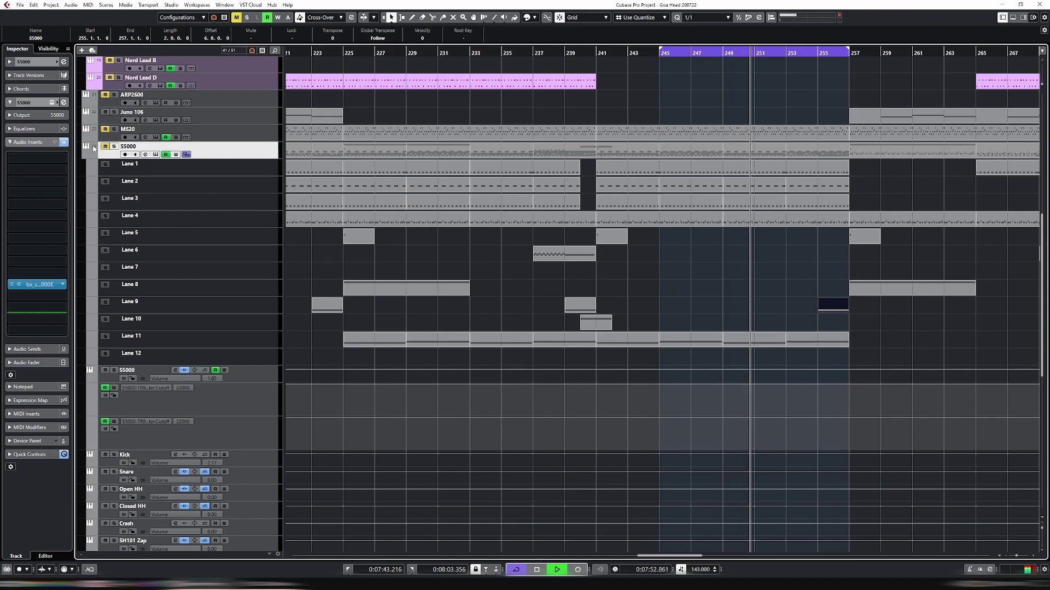
Examine the kick, percussion, ADAT, synth and S5000 lanes around bars 245 to 257, including the Lane 2 clip at bar 245
scroll(526, 242, "up", 3)
scroll(702, 287, "up", 8)
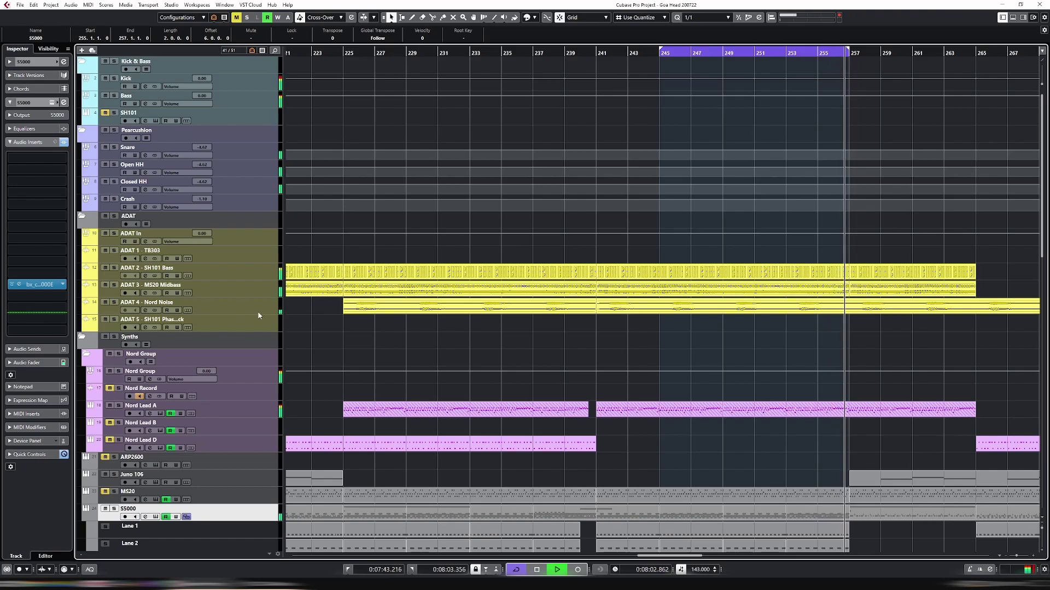
key("g")
key("g")
key("g")
key("g")
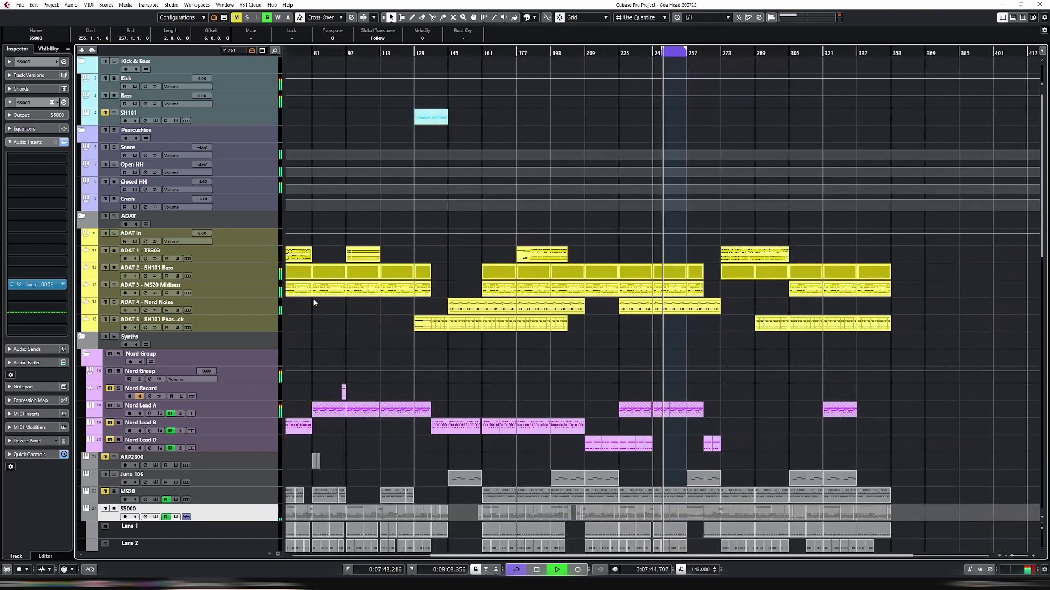
scroll(499, 301, "down", 10)
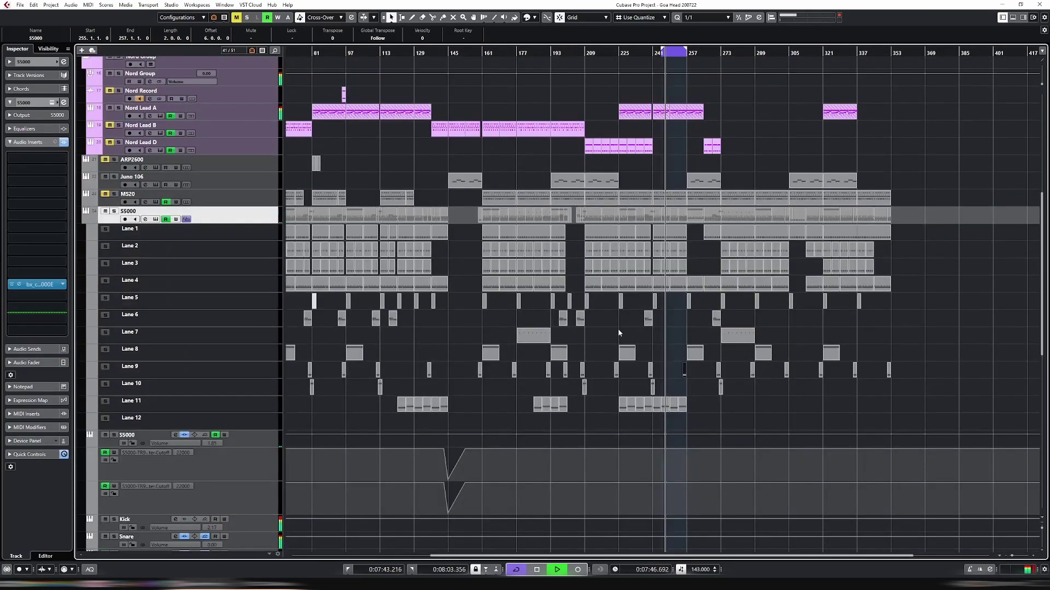
key("h")
key("h")
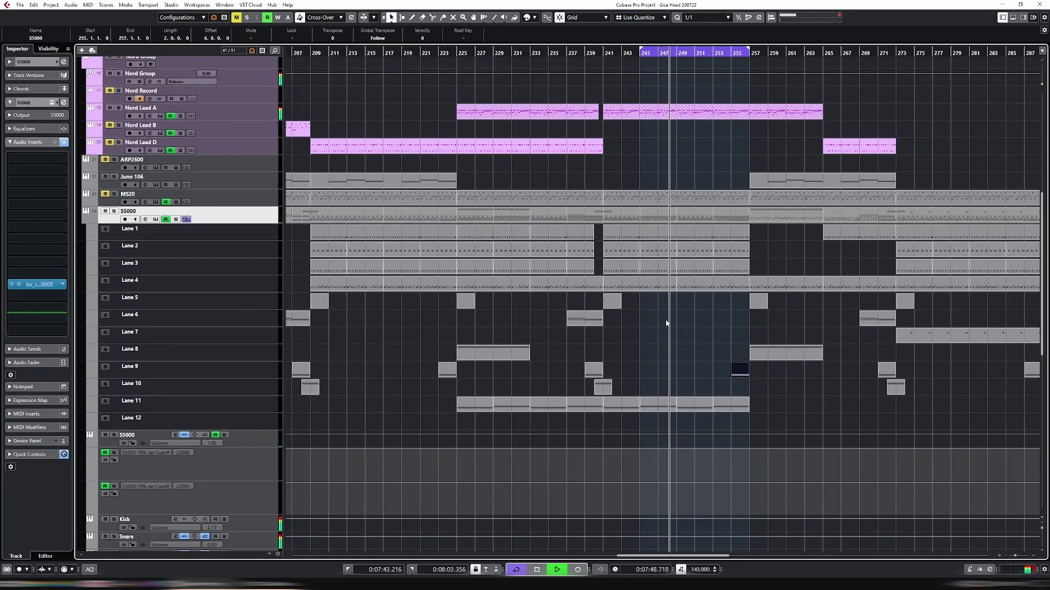
left_click(659, 252)
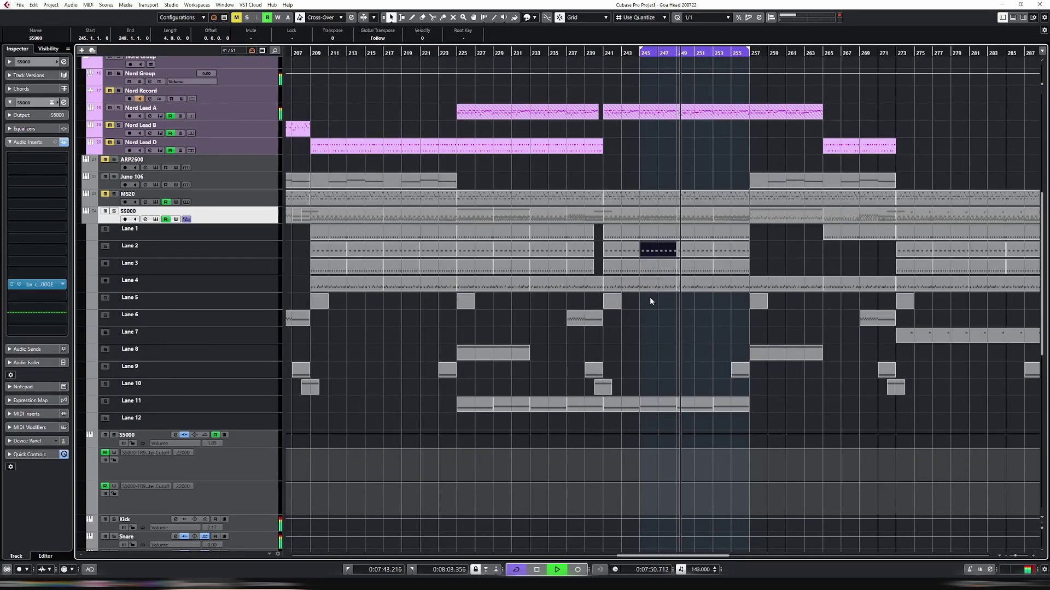
scroll(649, 297, "down", 5)
scroll(664, 301, "up", 3)
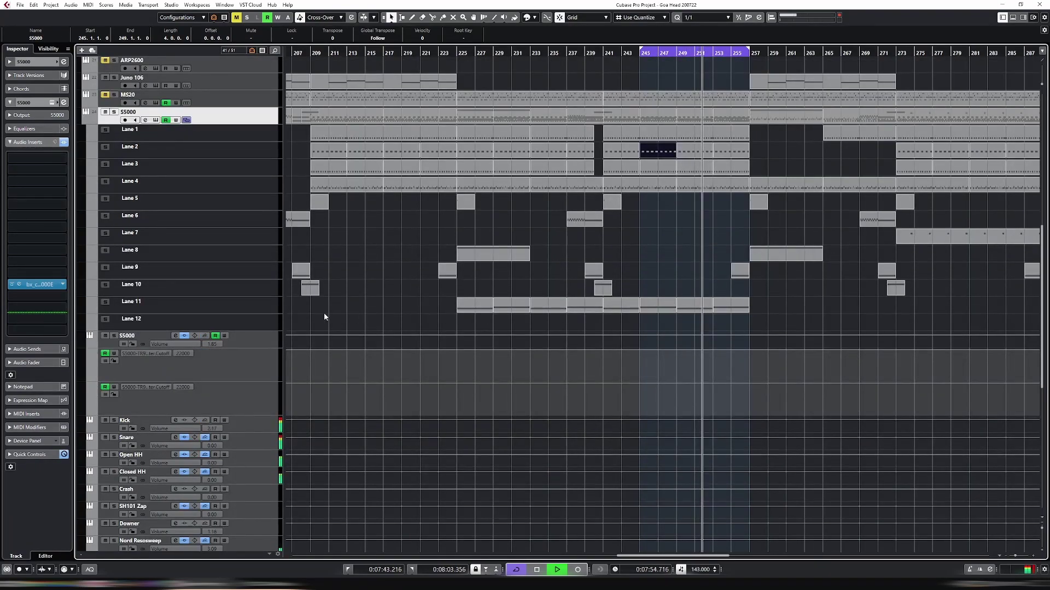
scroll(340, 299, "up", 6)
scroll(373, 302, "down", 3)
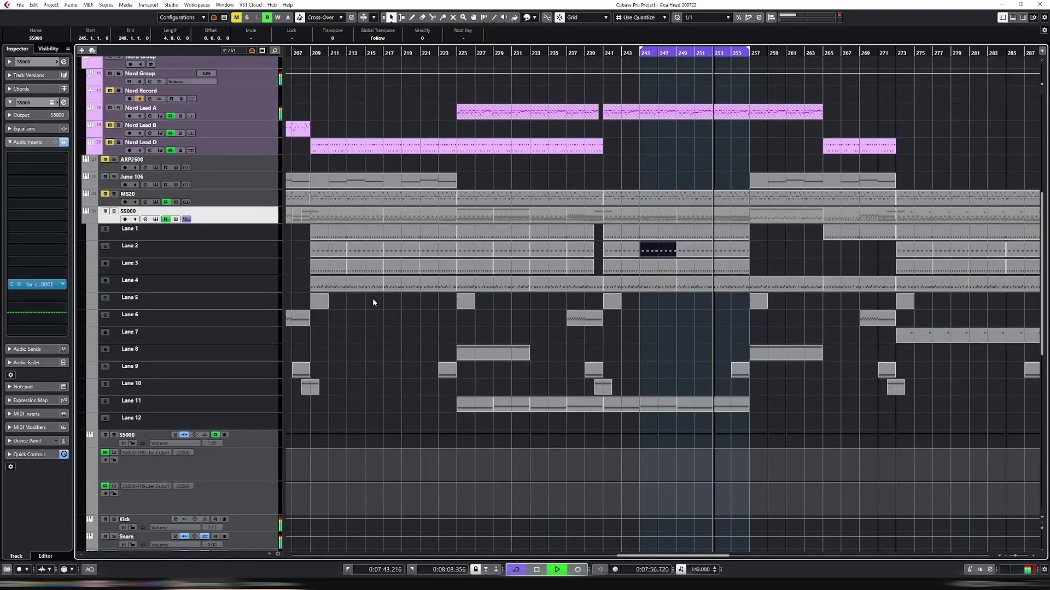
Audition the S5000 track in solo and inspect its Nord Lead sample pad in Groove Agent SE
left_click(114, 211)
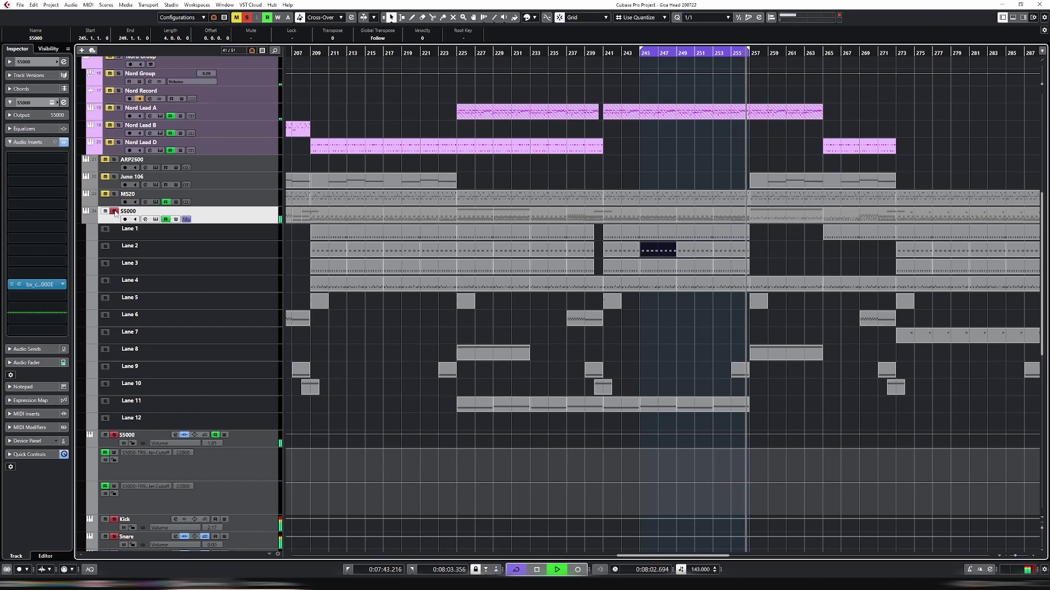
left_click(115, 211)
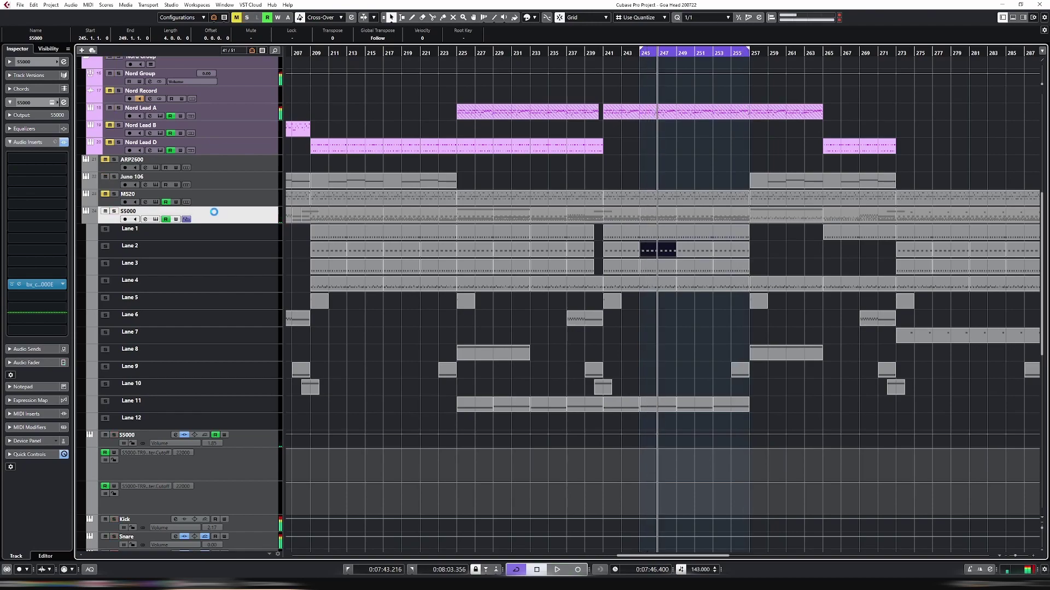
left_click(186, 219)
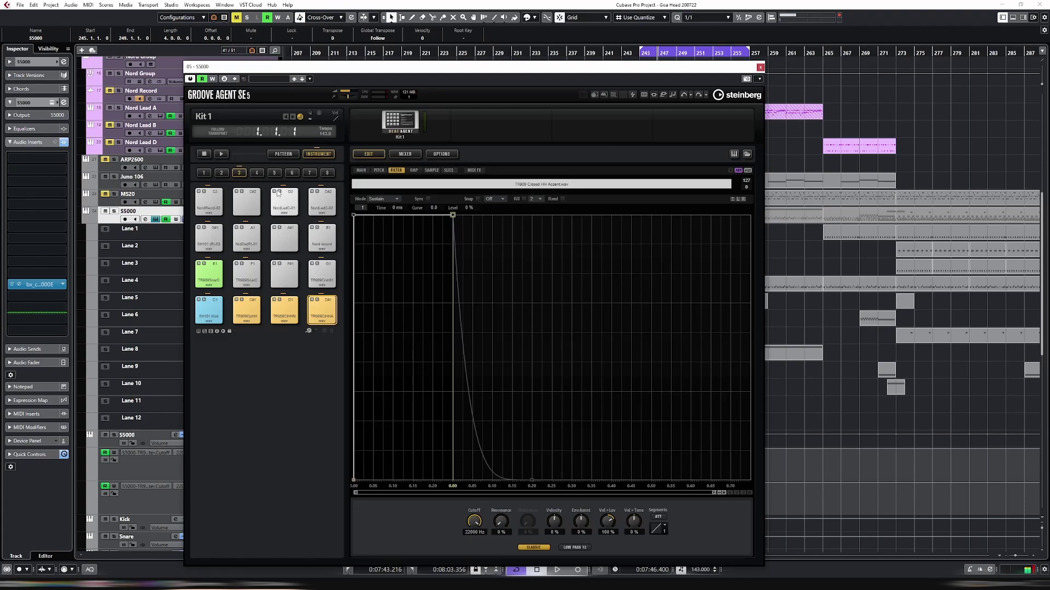
left_click(325, 240)
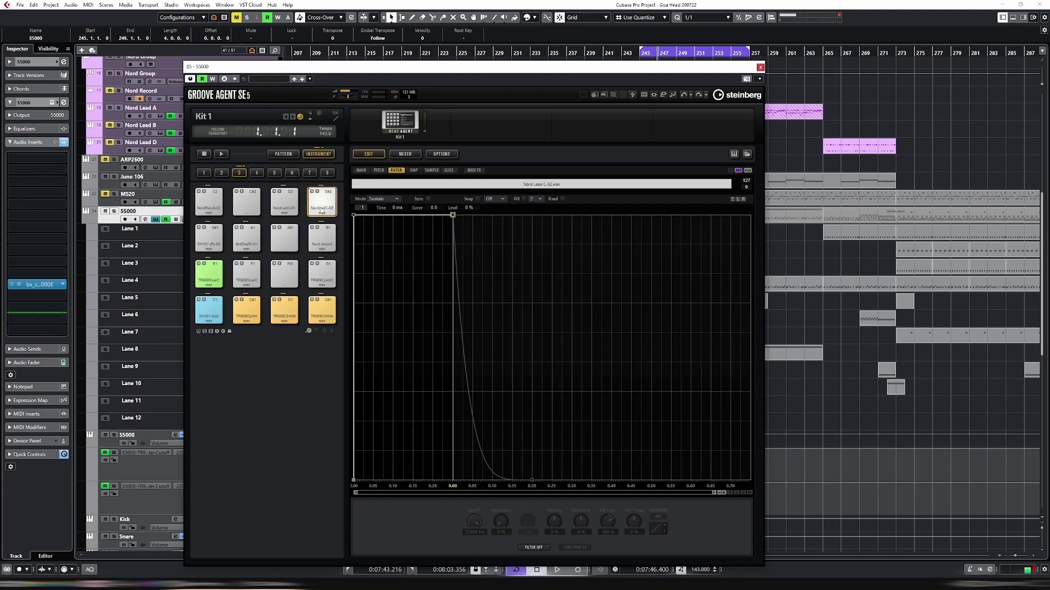
key("ctrl+w")
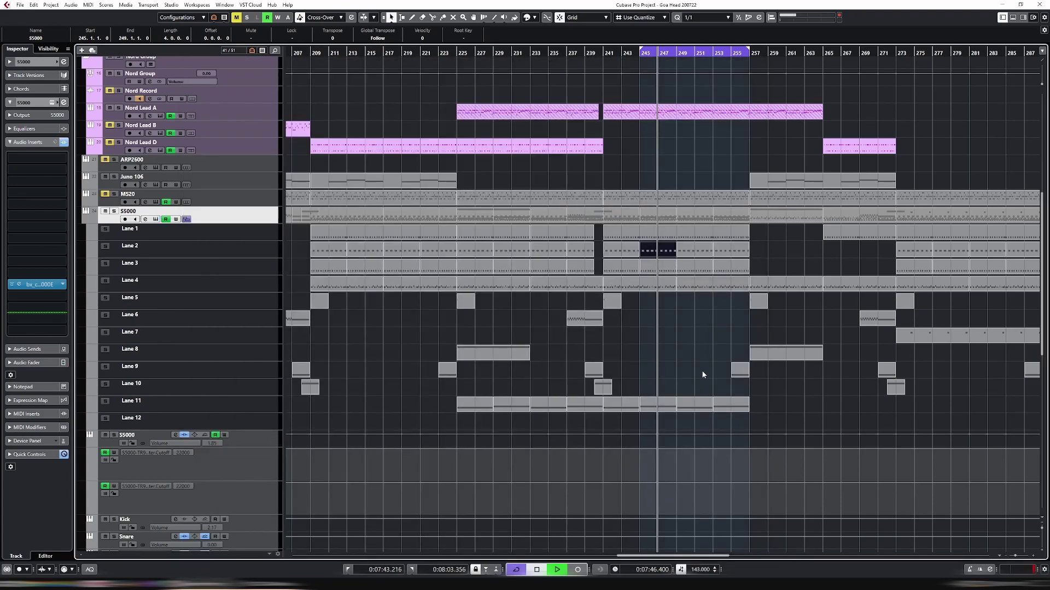
View the trigger note of the S5000 Lane 11 clip at bar 245 in the Key Editor
double_click(658, 404)
key("ctrl+e")
key("ctrl+e")
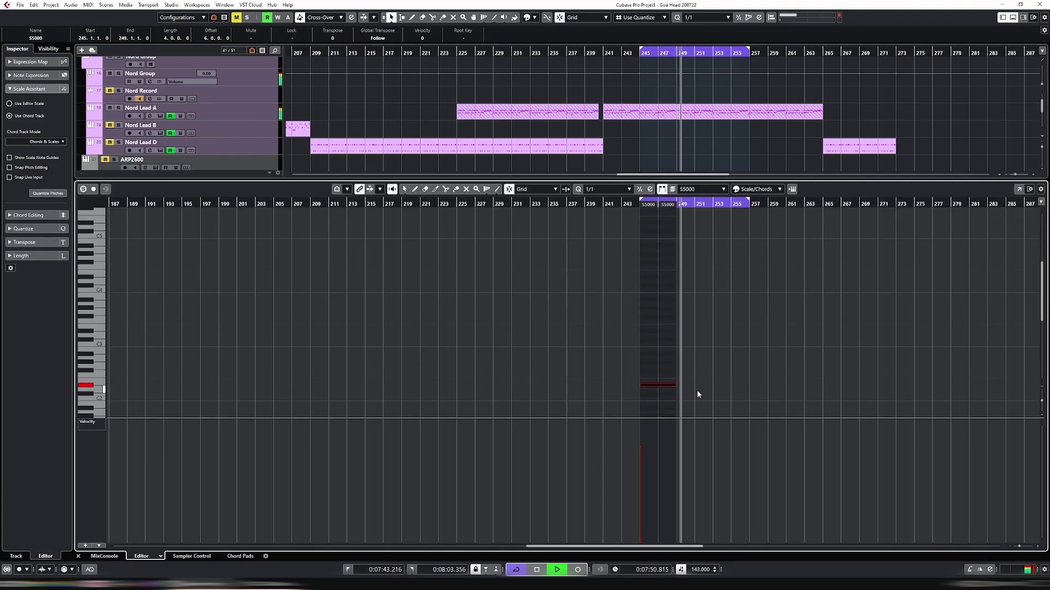
Check the output assignment of the Nord Lead sample pad in the S5000 track's Groove Agent SE instrument
key("F2")
key("alt+KP_1")
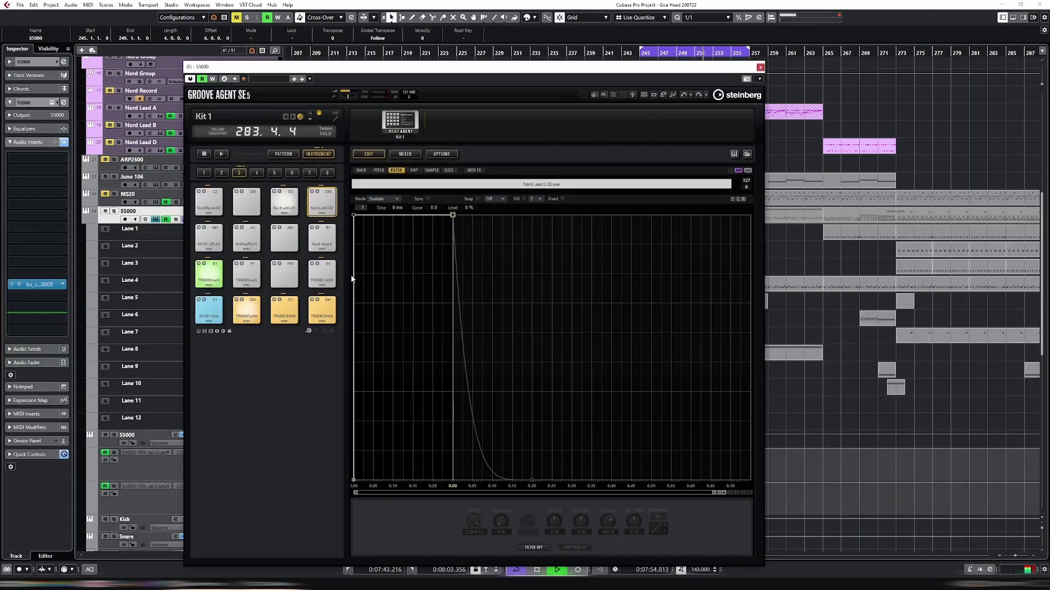
right_click(322, 206)
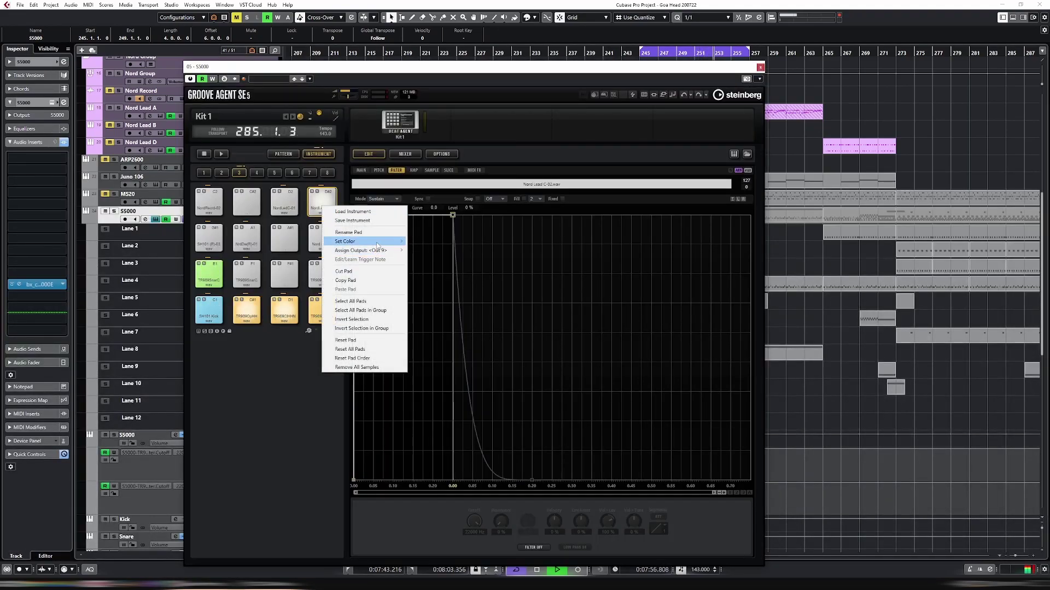
mouse_move(378, 250)
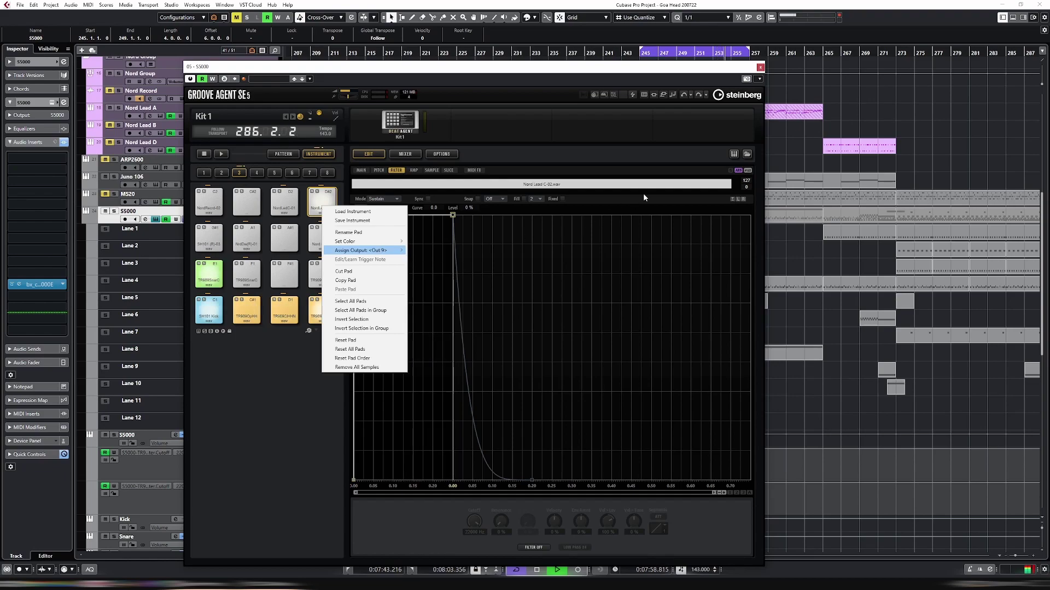
left_click(664, 167)
left_click(760, 66)
Mute the Nord Resosweep output channel of the S5000
scroll(352, 274, "down", 10)
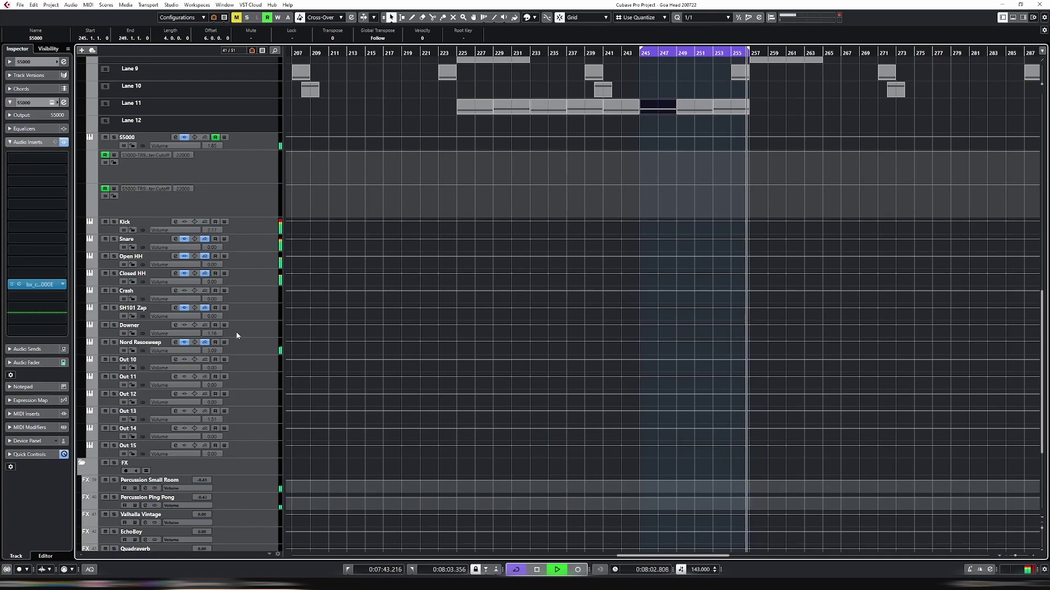
left_click(253, 349)
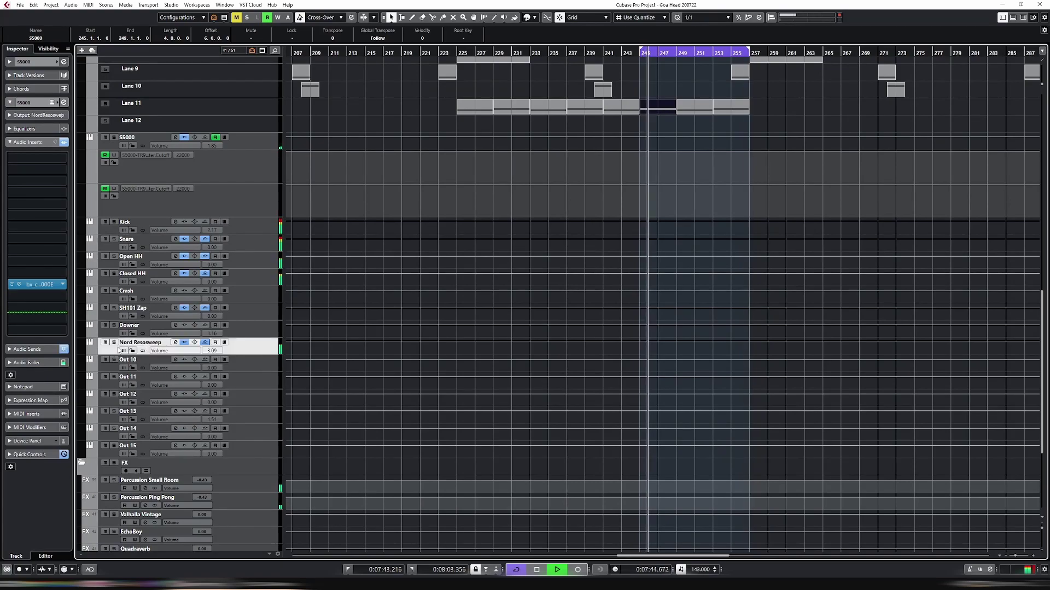
left_click(106, 344)
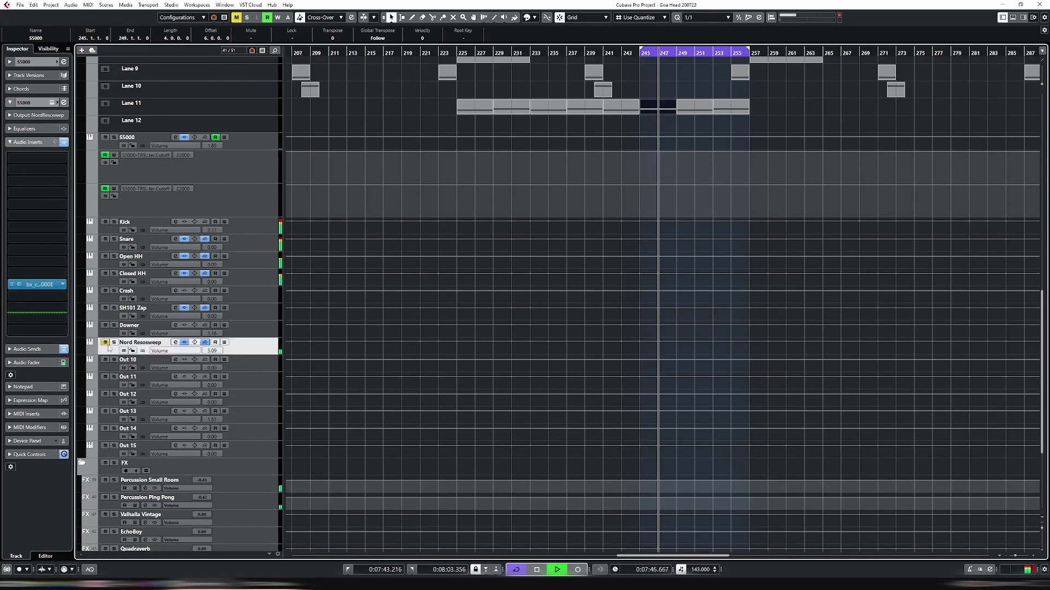
Unmute the Nord Resosweep output channel and set its channel volume to 0.00
left_click(106, 344)
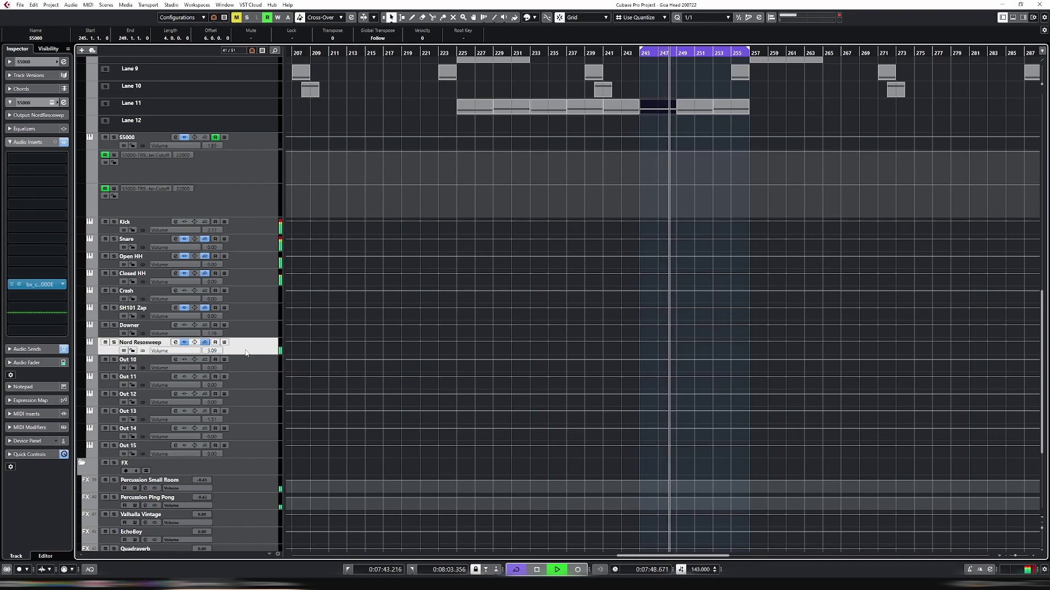
left_click(34, 145)
left_click(38, 156)
left_click(36, 362)
double_click(27, 308)
type("0")
key("Return")
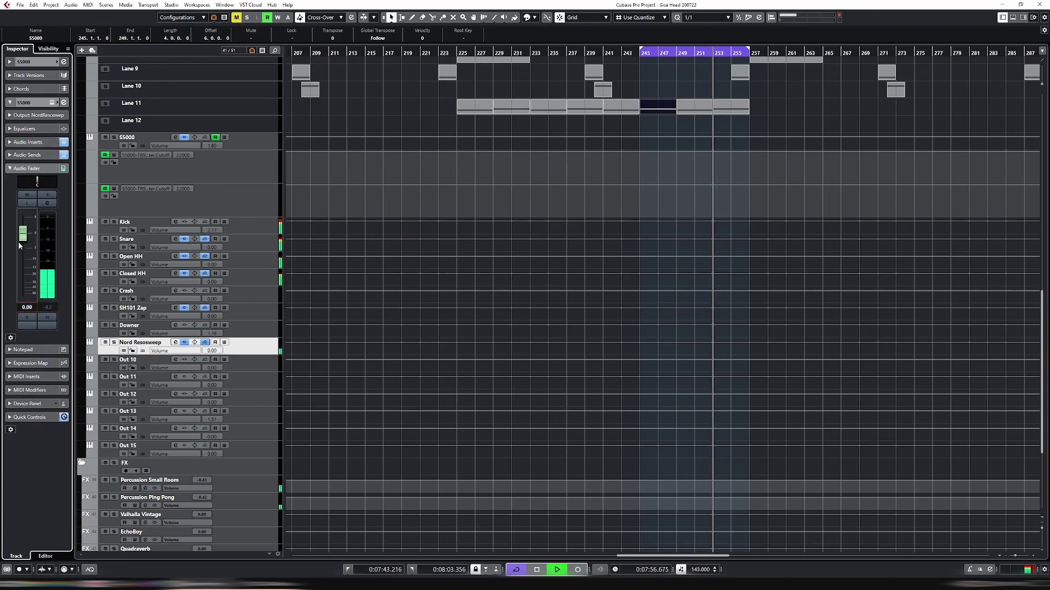
Lower the output fader of the bx_console SSL 4000 E insert on the Nord Resosweep channel slightly
scroll(480, 301, "up", 5)
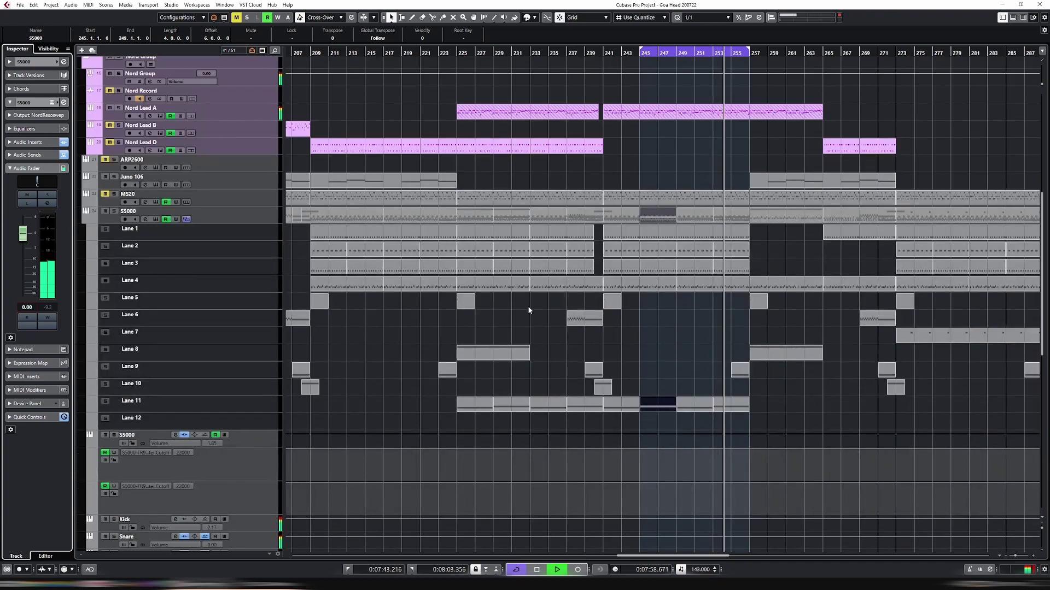
scroll(528, 311, "down", 3)
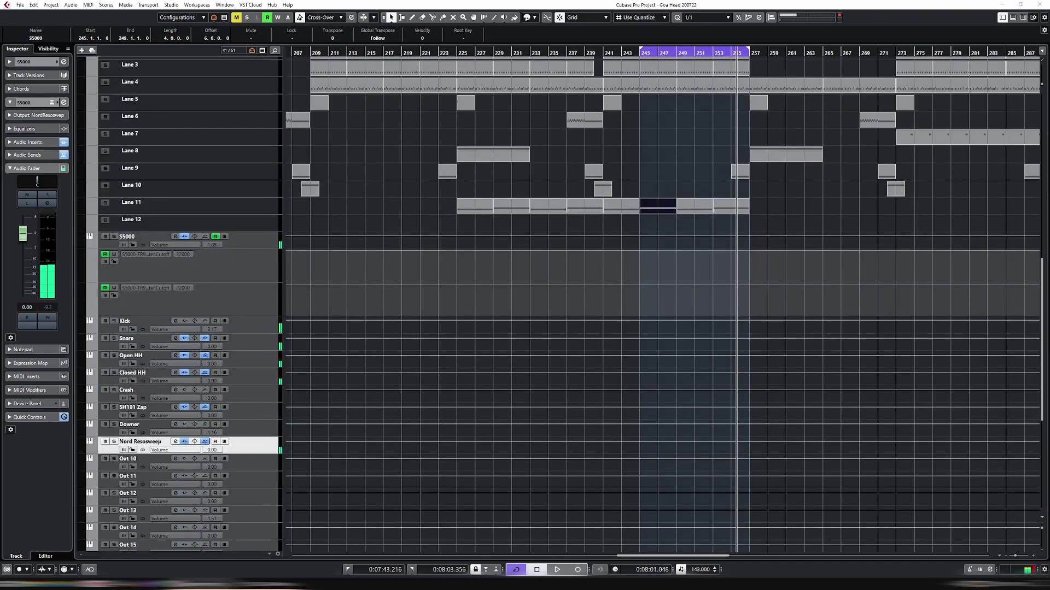
key("space")
scroll(695, 266, "up", 8)
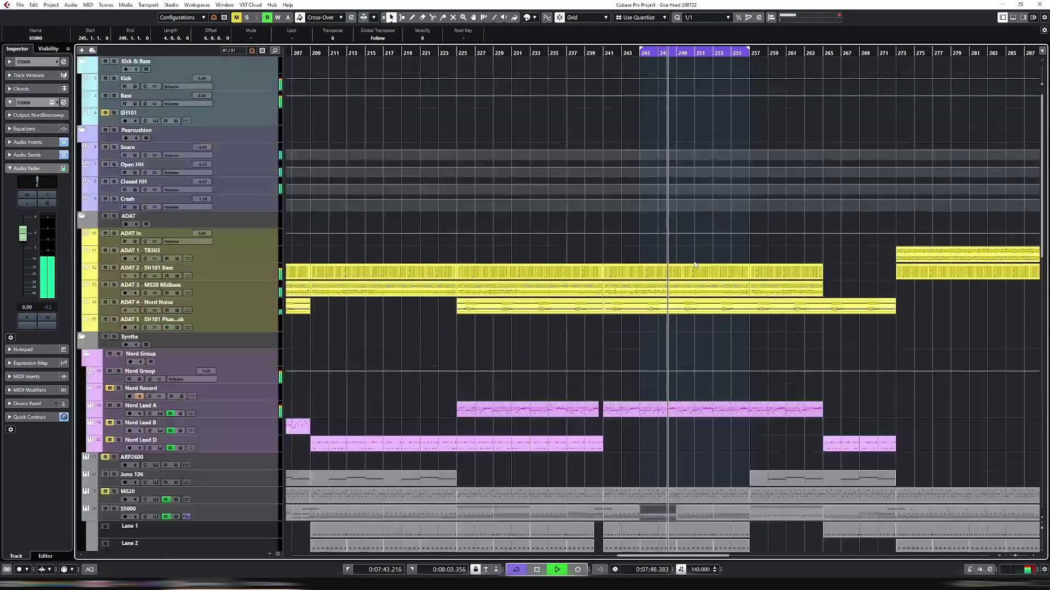
scroll(722, 264, "down", 4)
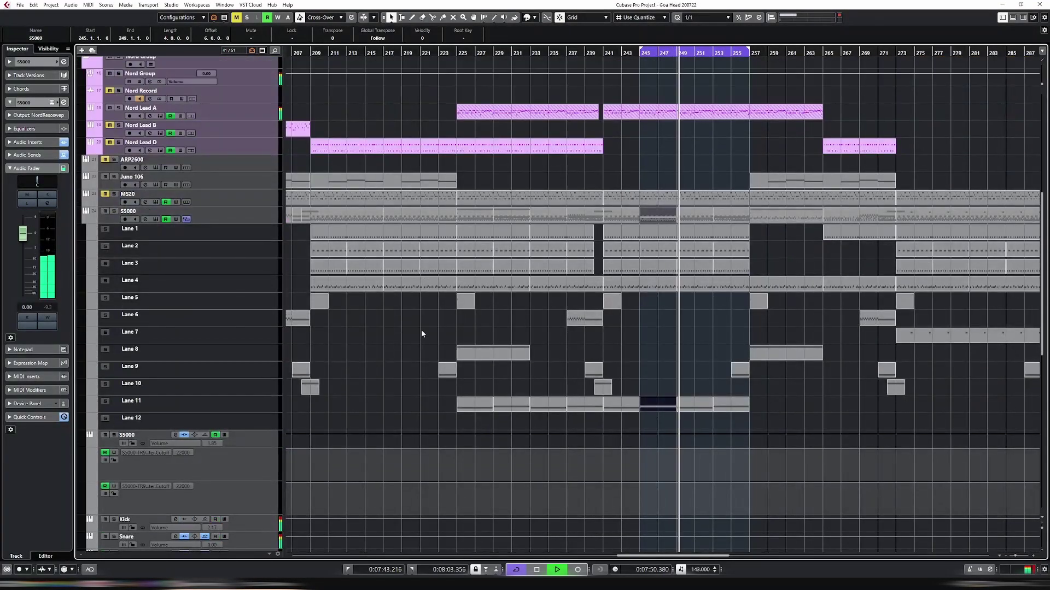
key("g")
scroll(307, 326, "down", 3)
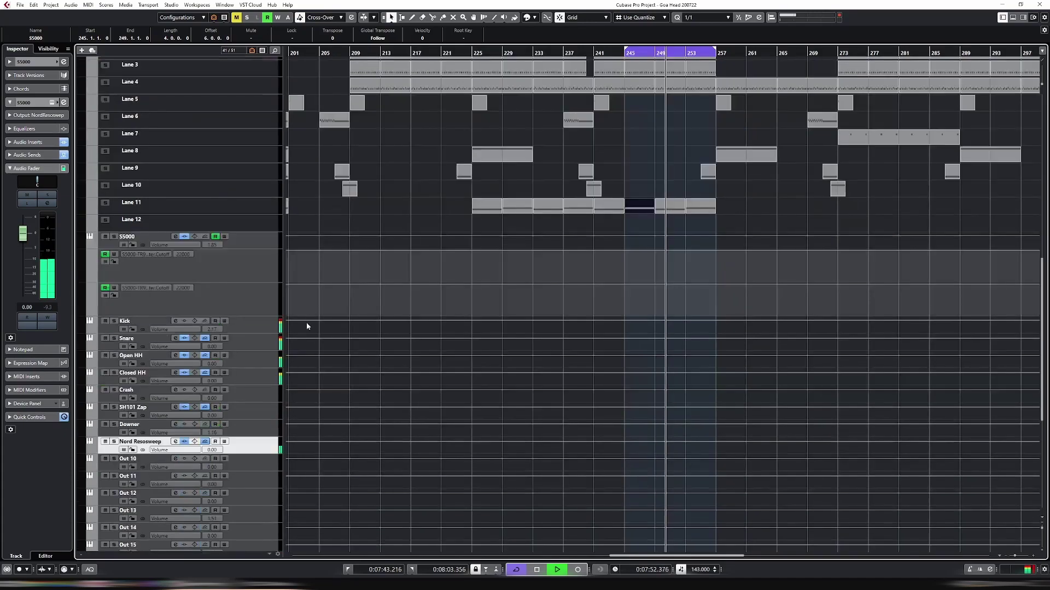
left_click(24, 142)
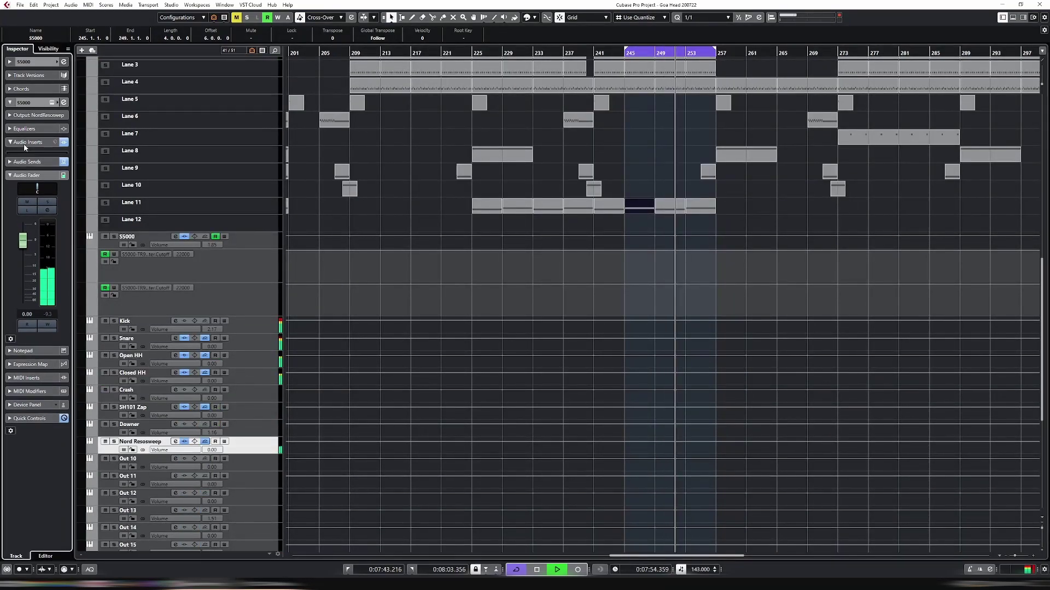
left_click(21, 284)
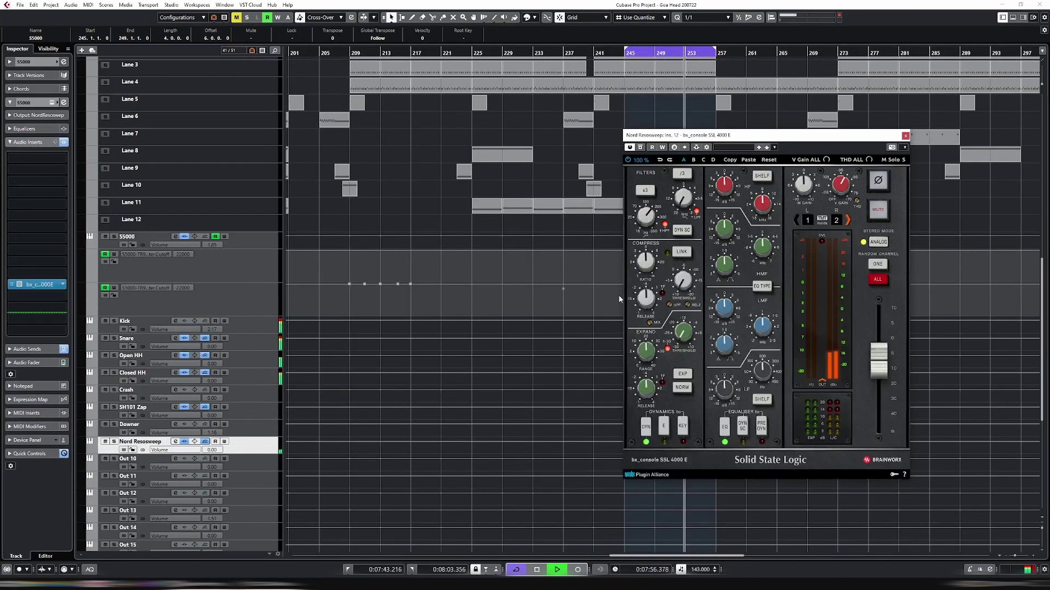
left_click_drag(873, 359, 877, 371)
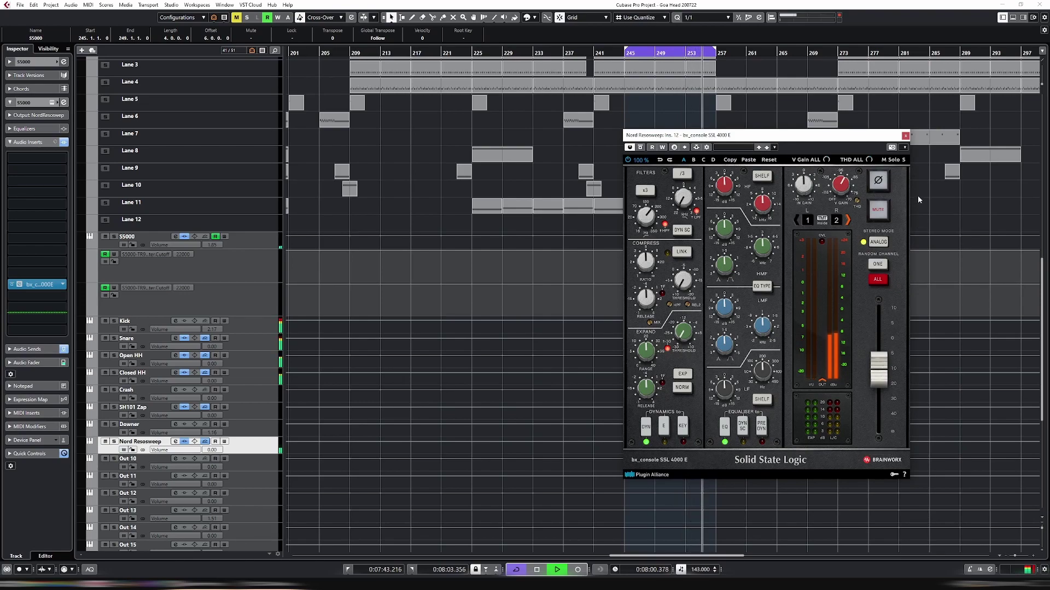
left_click(905, 136)
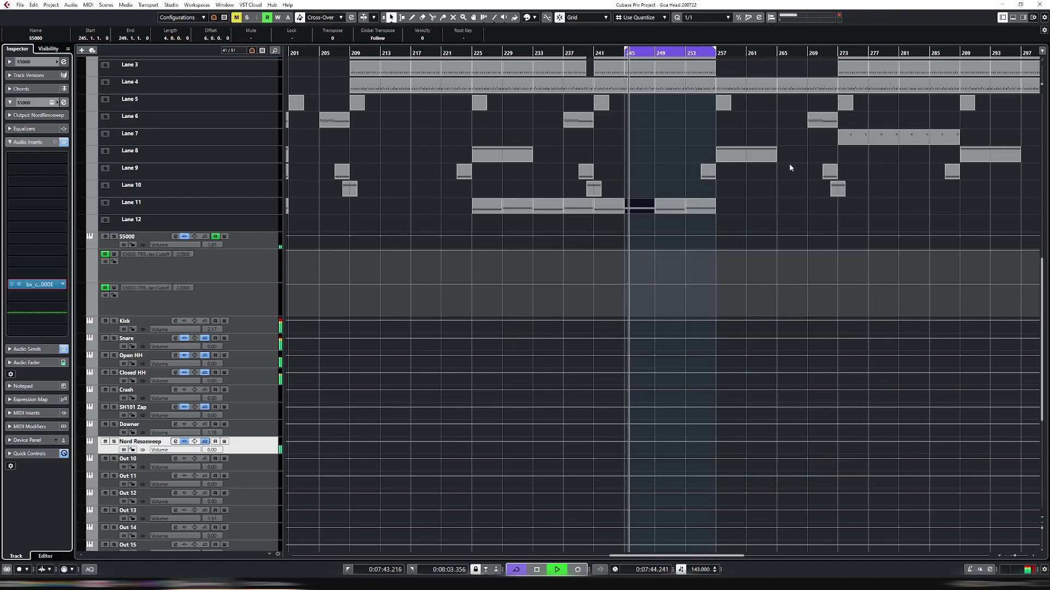
Extend the playback cycle to about bar 336 and copy the Juno 106 clip from bar 257 to bar 241
scroll(775, 170, "up", 10)
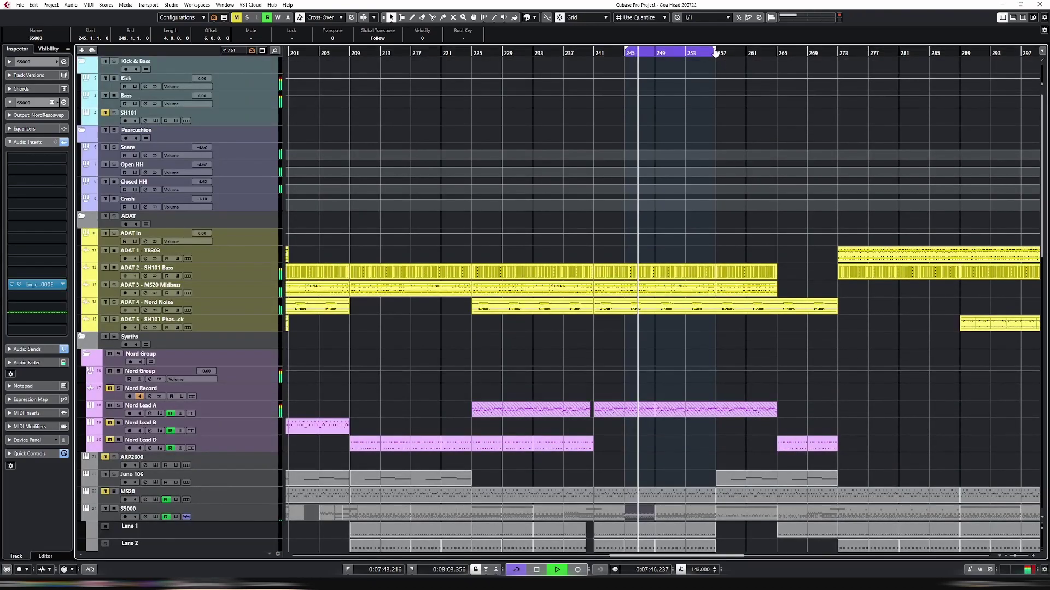
scroll(657, 131, "down", 2)
scroll(658, 131, "down", 3)
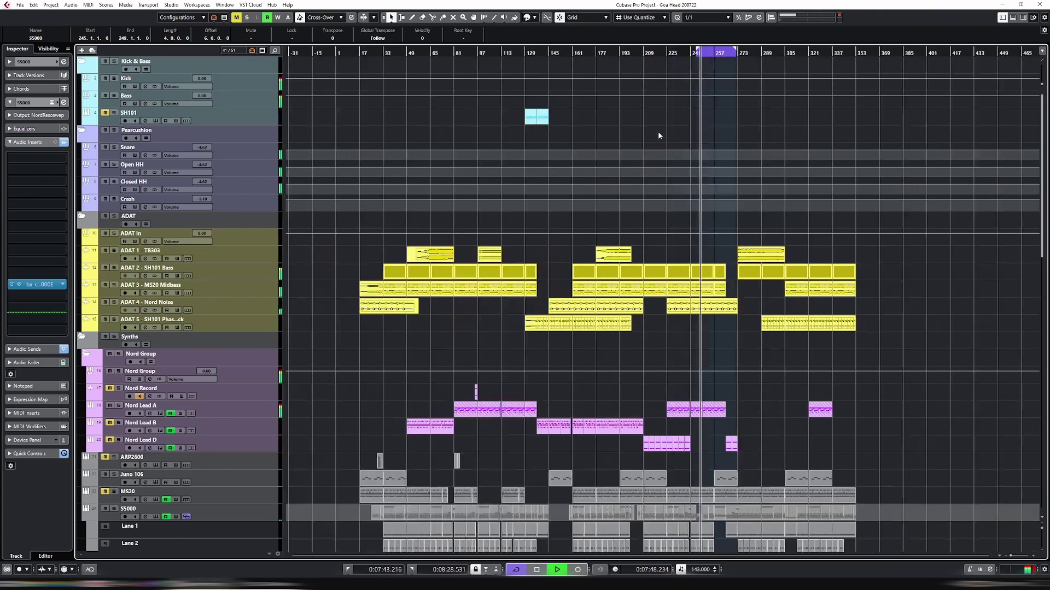
scroll(658, 131, "down", 5)
scroll(659, 440, "up", 2)
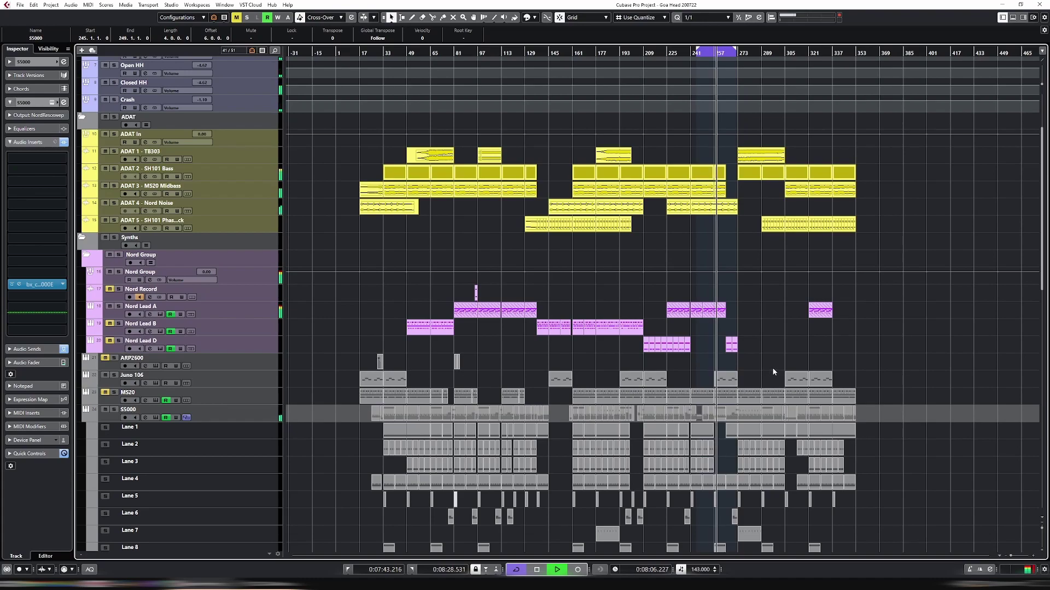
left_click_drag(735, 51, 829, 52)
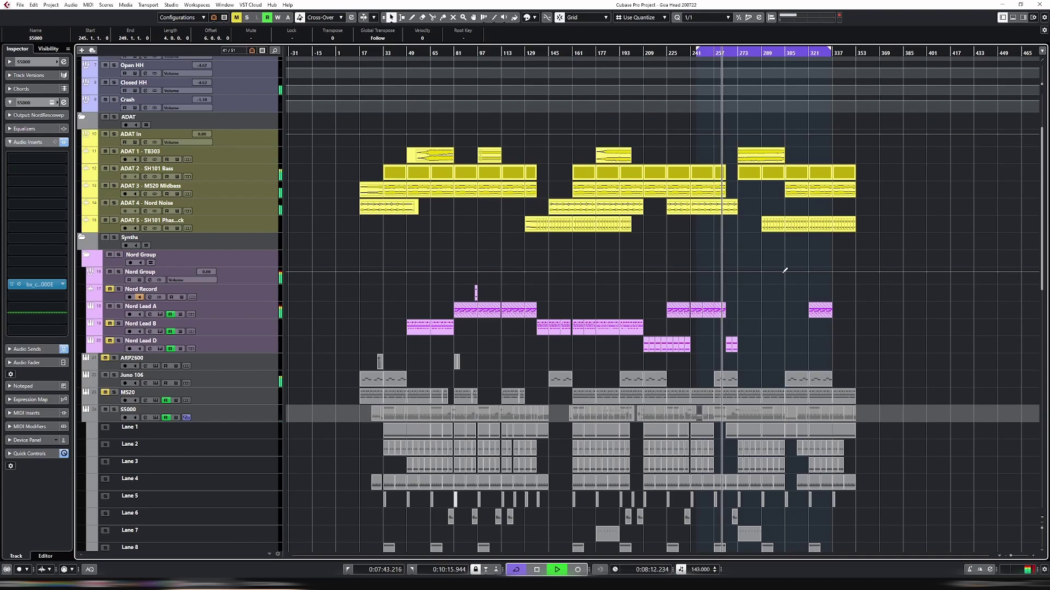
left_click_drag(745, 382, 697, 386)
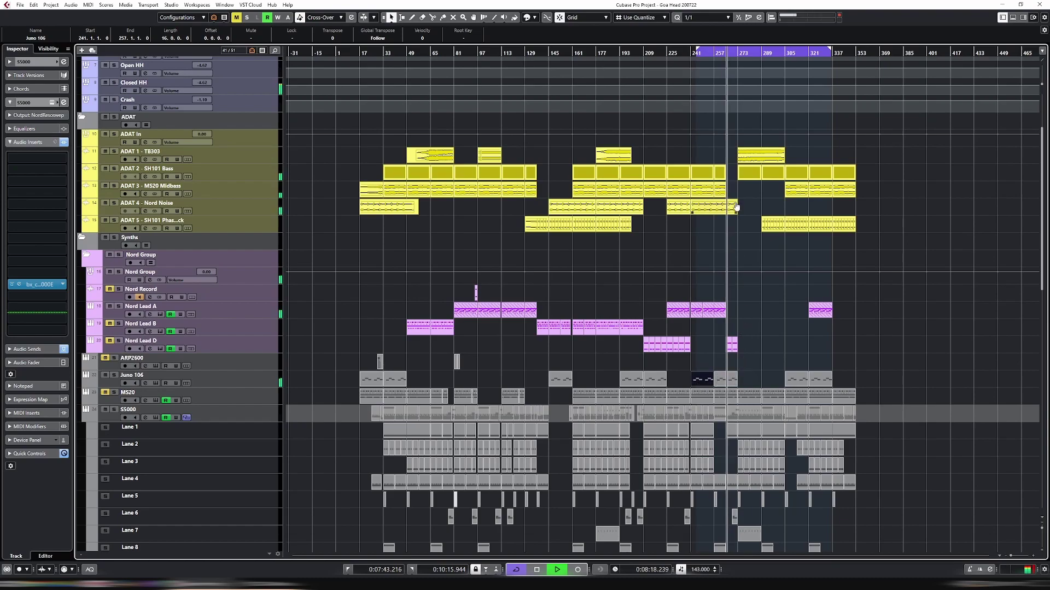
left_click(720, 54)
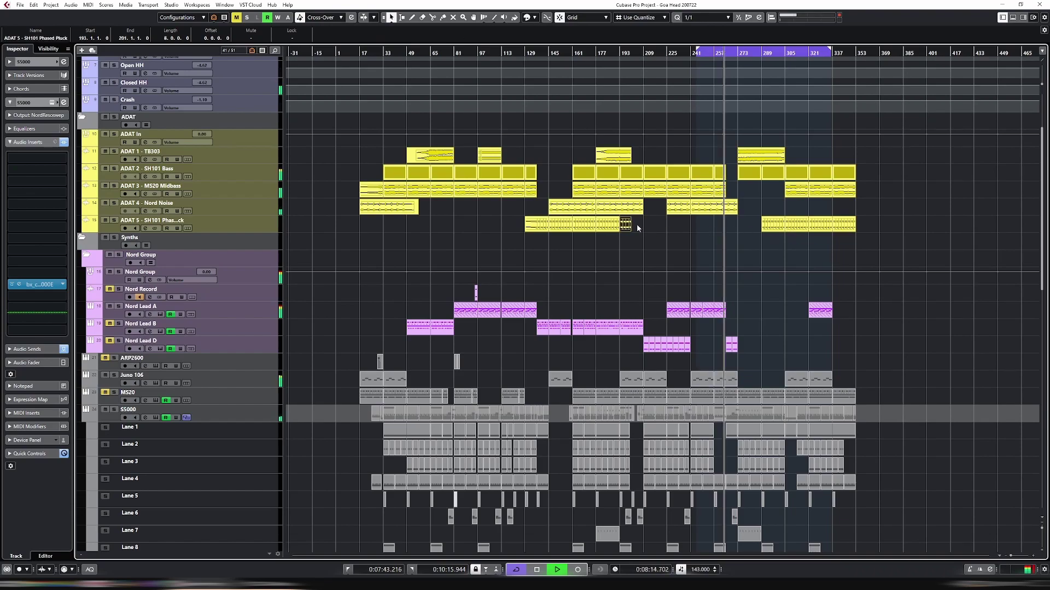
Copy the last eight-bar SH101 Phased Pluck clip on ADAT 5 from bar 193 to bar 265 and fill the gap up to bar 289
left_click_drag(632, 224, 732, 226)
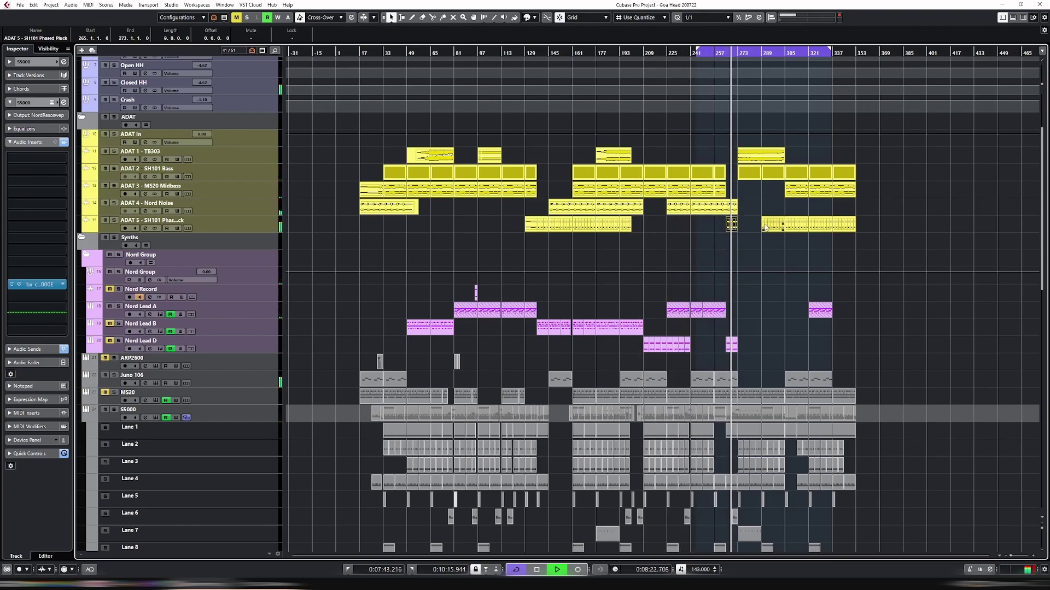
mouse_move(770, 227)
left_mouse_down()
mouse_move(750, 230)
mouse_move(764, 231)
left_mouse_up()
key("space")
key("space")
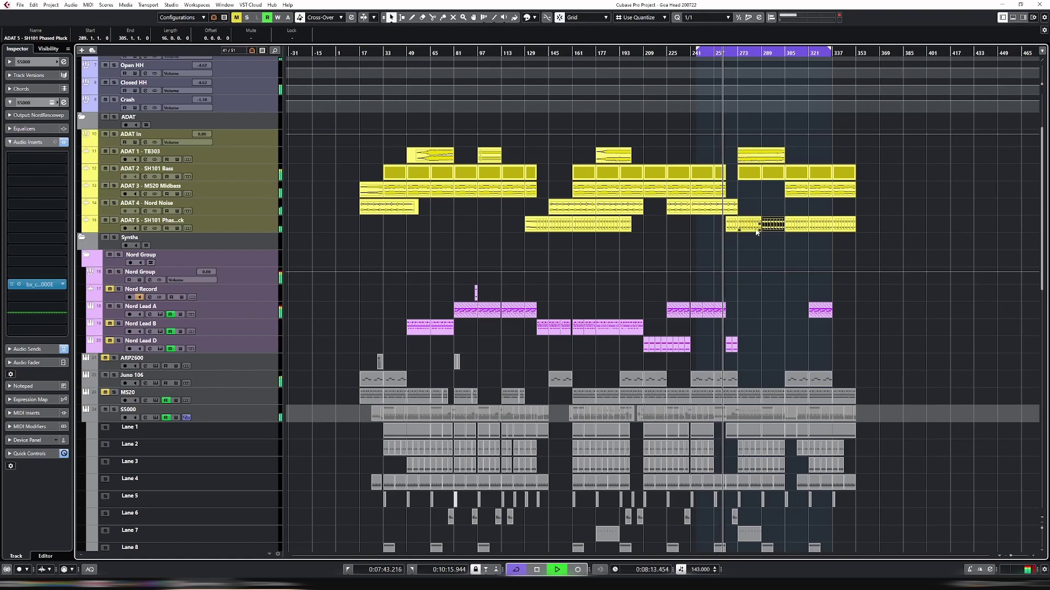
Copy the two-bar S5000 Lane 9 clip ending at bar 273 so the copy ends at bar 265
key("h")
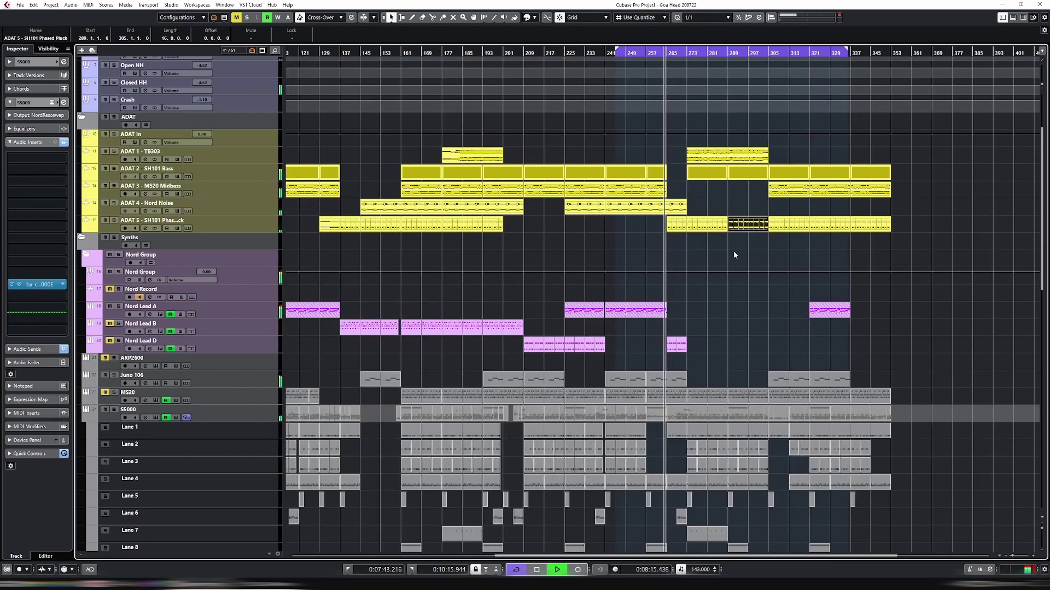
scroll(734, 251, "down", 4)
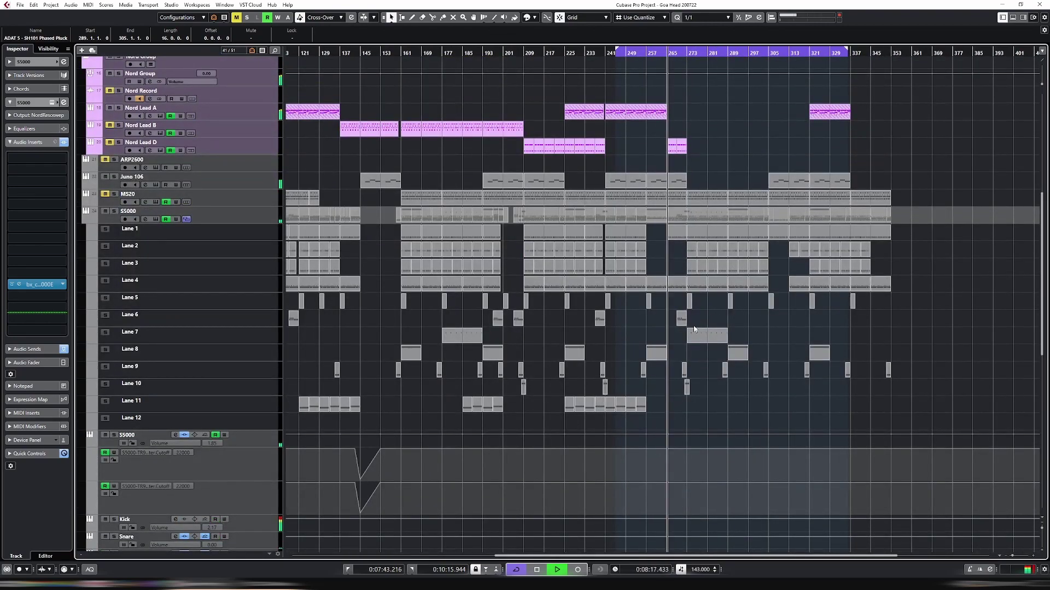
left_click_drag(685, 374, 664, 372)
left_click(662, 54)
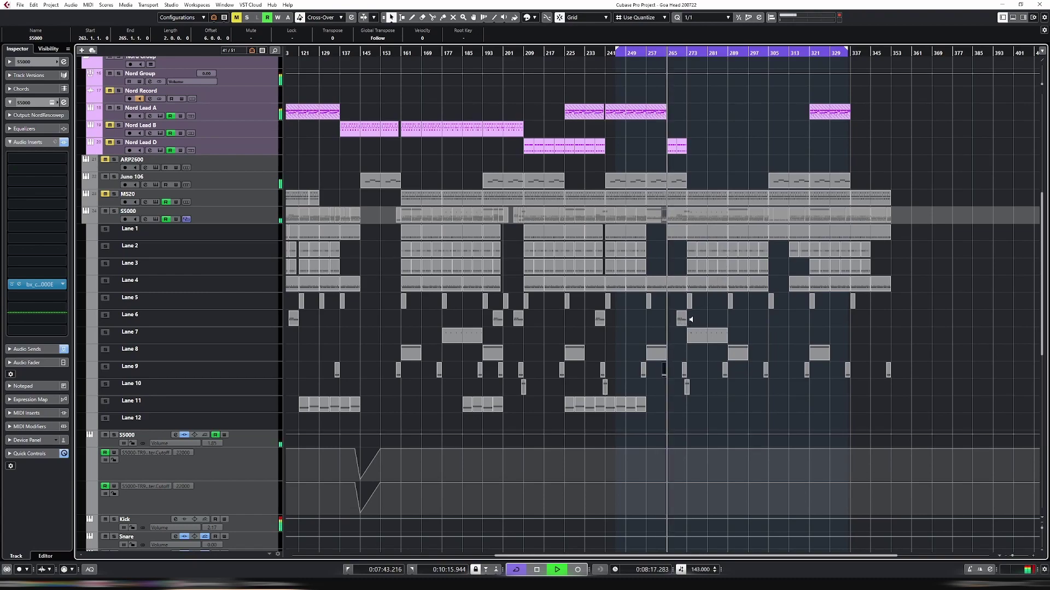
Try copies of the S5000 Lane 6 clip before bar 265 and the Lane 5 clip at bar 265
left_click(684, 320)
left_click_drag(694, 316, 663, 321)
left_click(659, 55)
key("Delete")
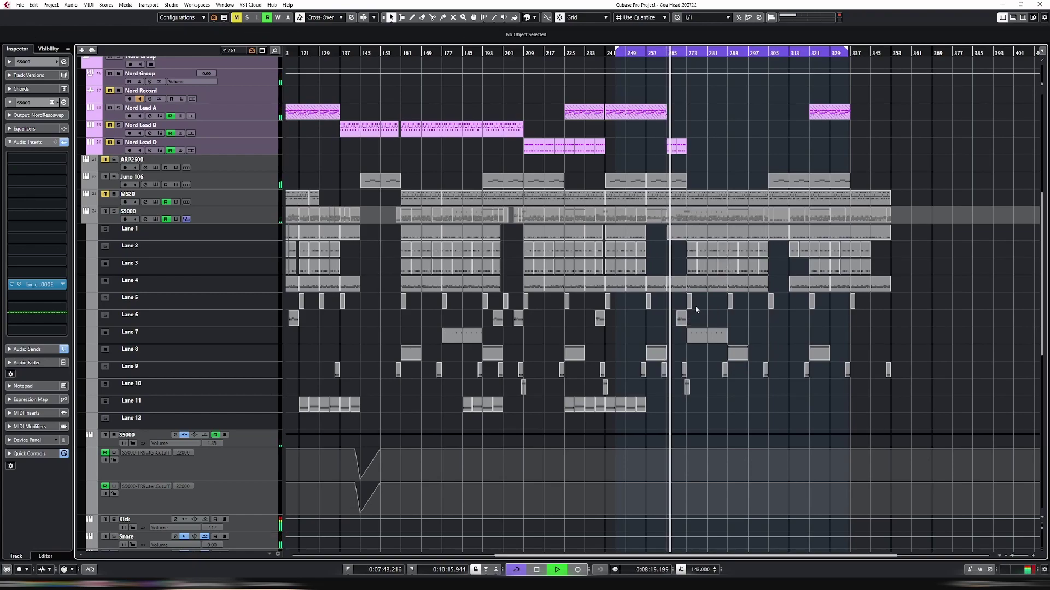
left_click_drag(690, 304, 670, 300)
left_click(662, 62)
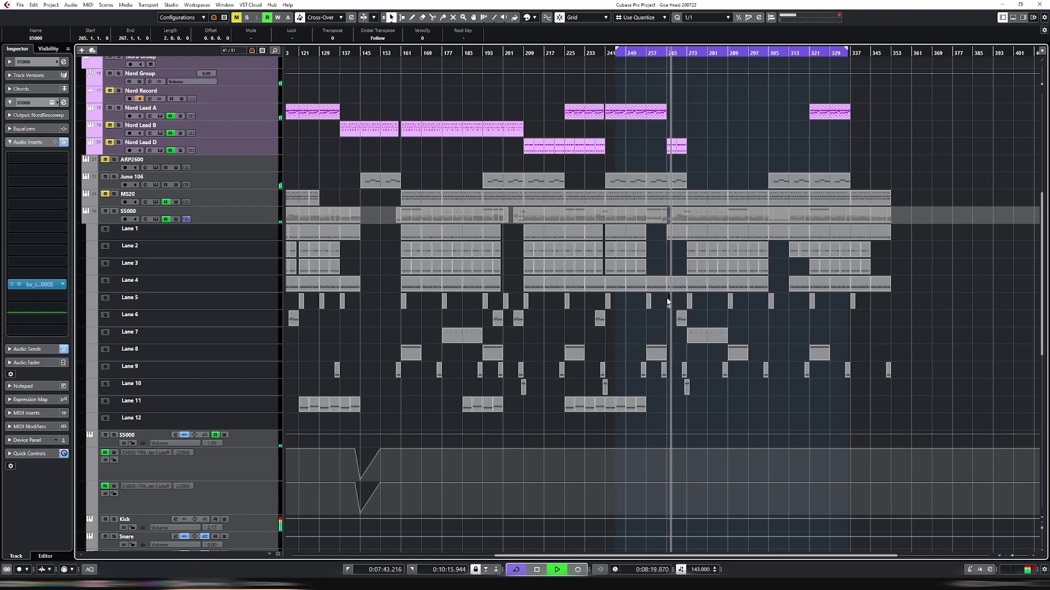
Remove the S5000 Lane 4 clip between bars 265 and 273
left_click(680, 318)
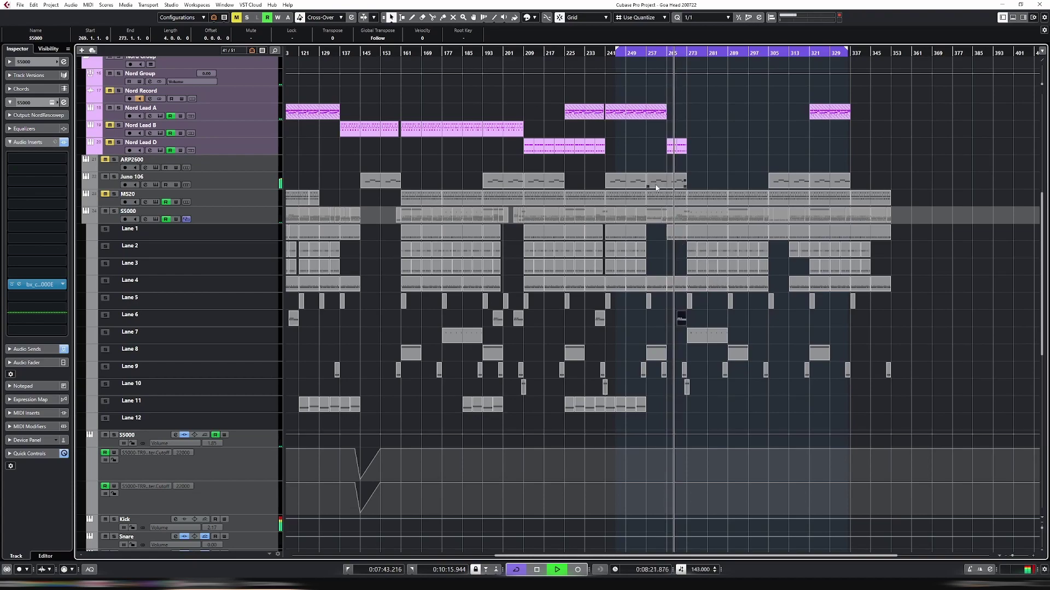
left_click(651, 51)
left_click(659, 283)
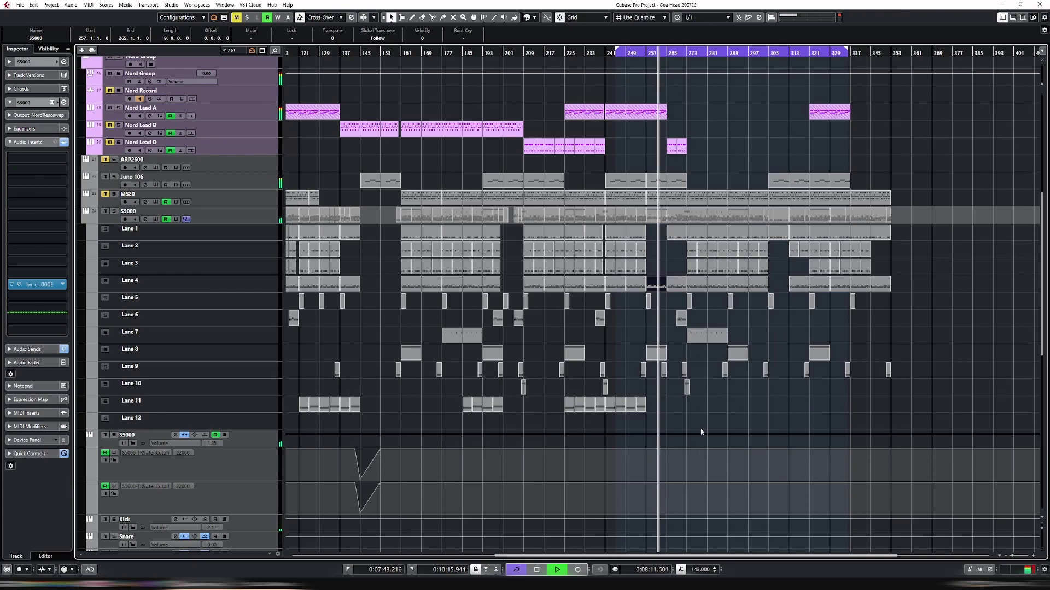
key("h")
key("h")
key("h")
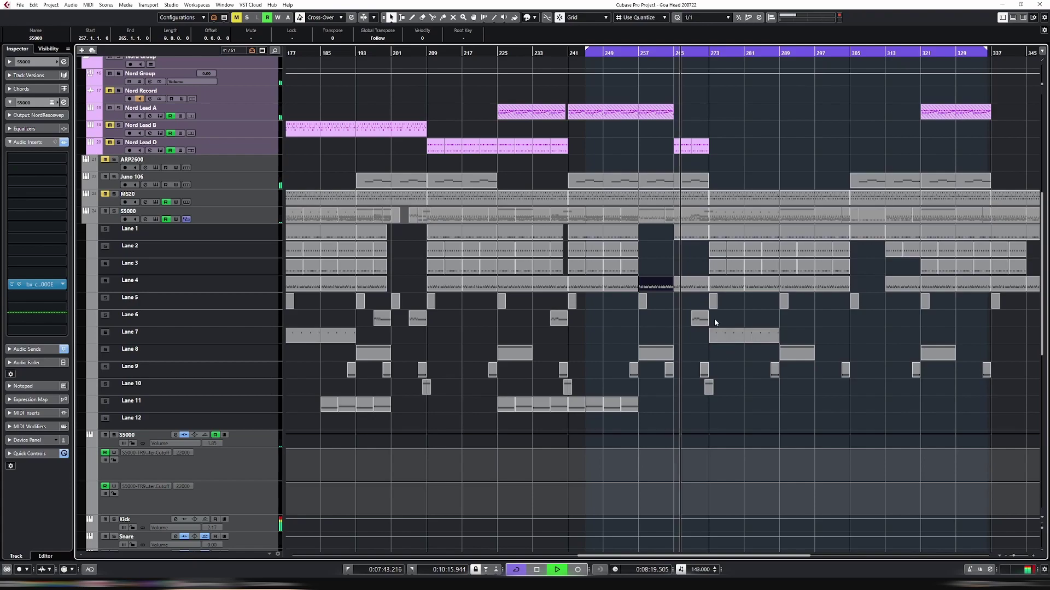
left_click(694, 236)
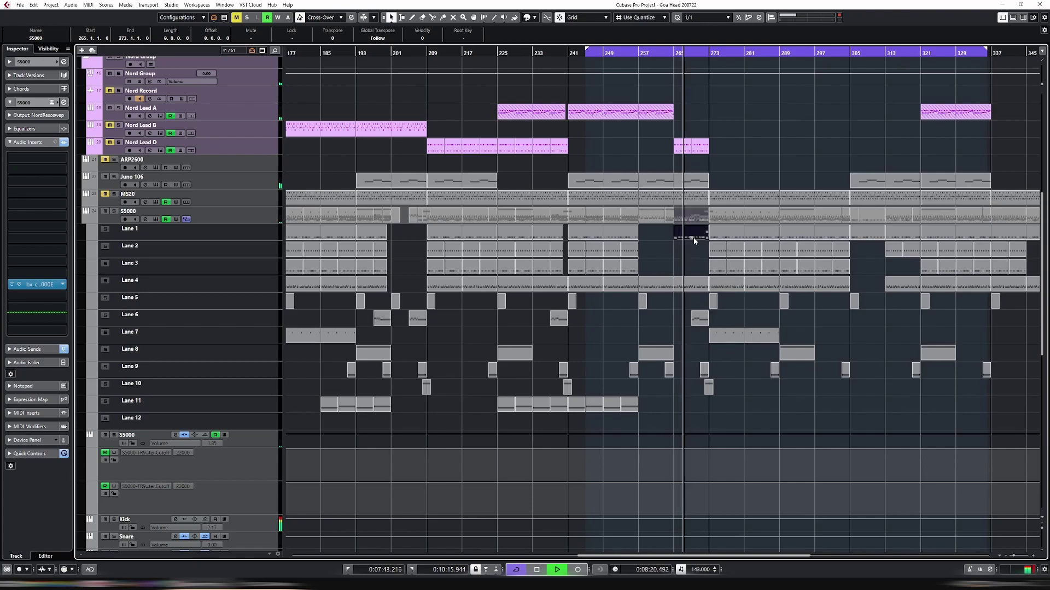
left_click(699, 286)
key("ctrl+z")
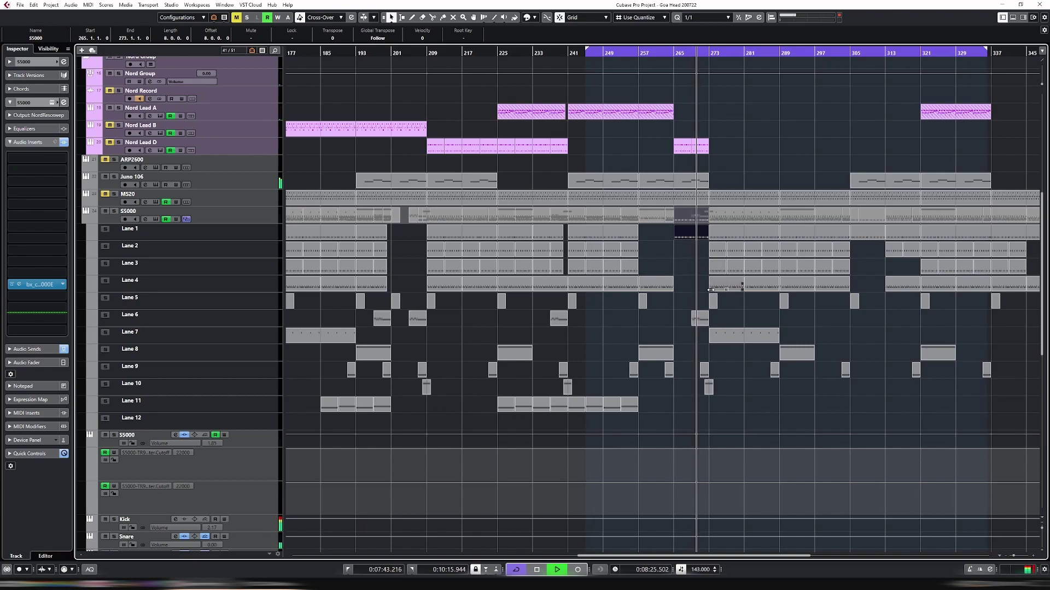
left_click(661, 53)
Extend the start of the S5000 Lane 1 clip at bar 265 back to bar 257
scroll(693, 235, "down", 3)
scroll(693, 258, "down", 2)
scroll(693, 258, "up", 5)
left_click(651, 264)
left_click(631, 238)
left_click(654, 238)
left_click(657, 258)
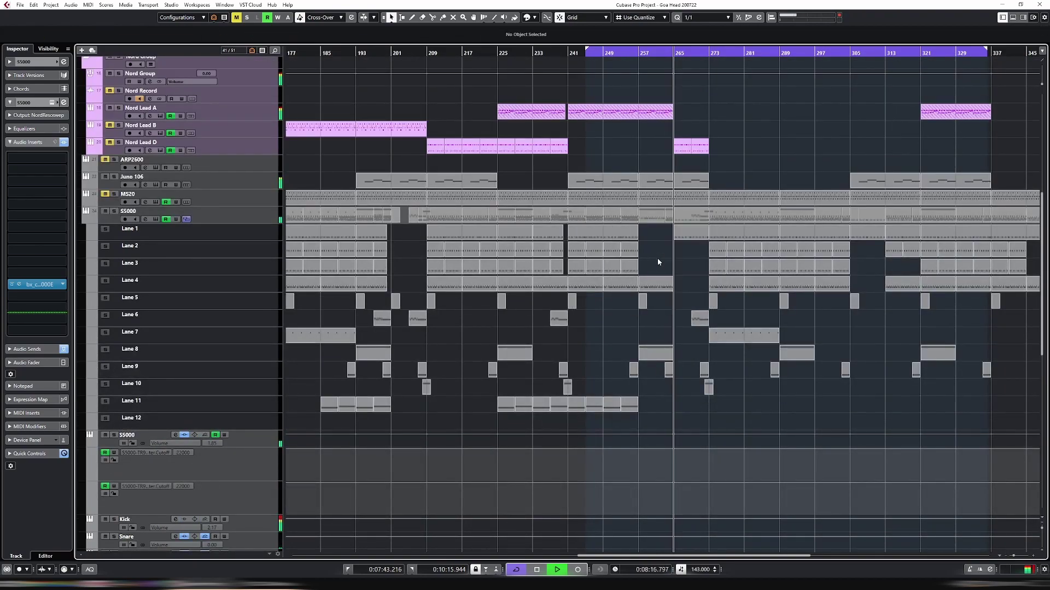
left_click(628, 233)
key("ctrl+d")
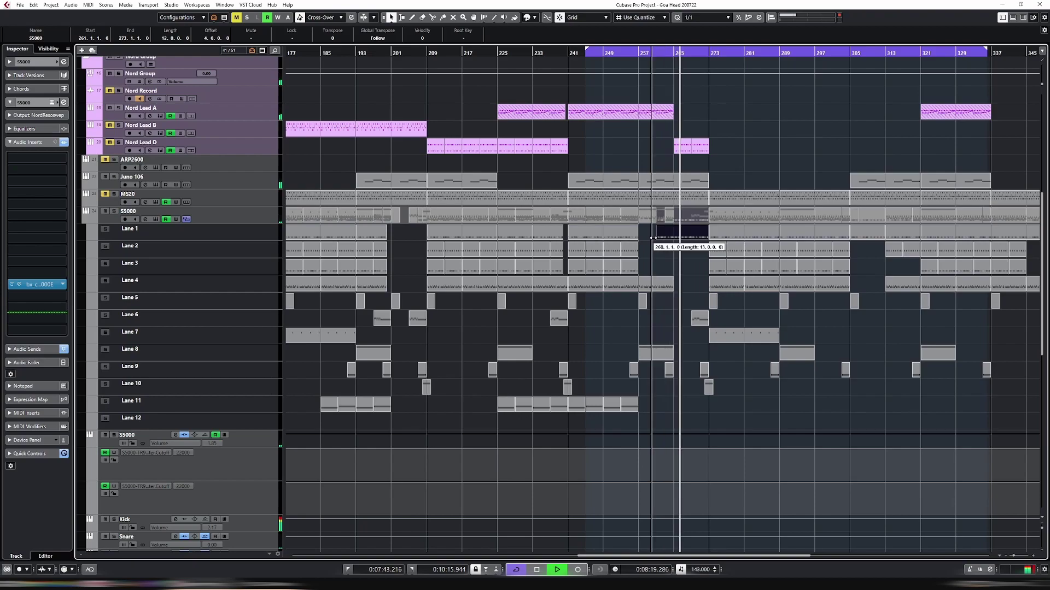
Duplicate the S5000 Lane 2 and Lane 3 clips ending at bar 257 to fill bars 257 to 265
left_click(646, 267)
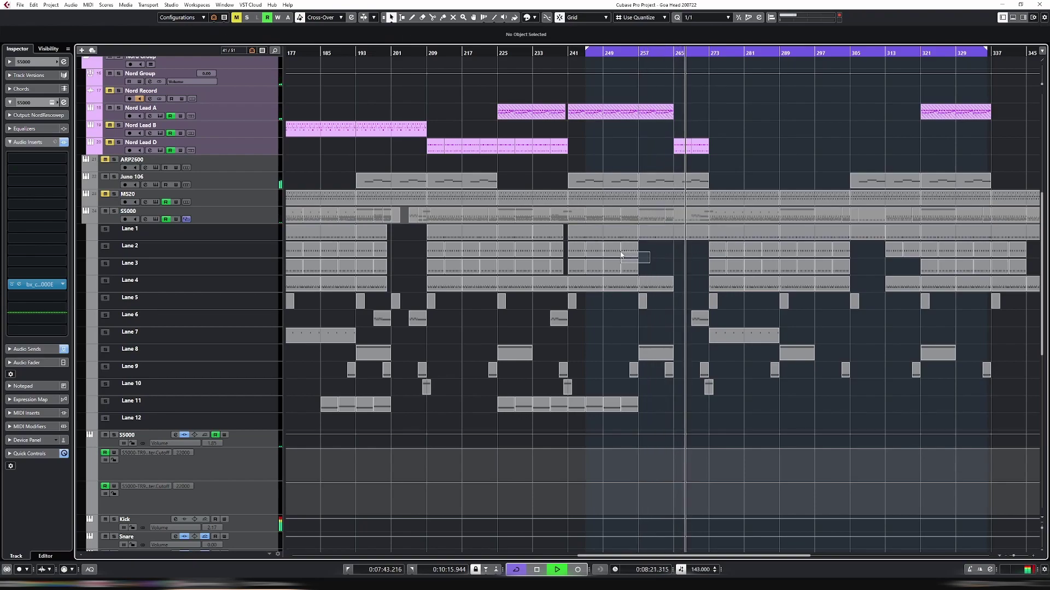
left_click_drag(621, 254, 620, 253)
key("ctrl+d")
left_click(654, 52)
scroll(668, 178, "up", 6)
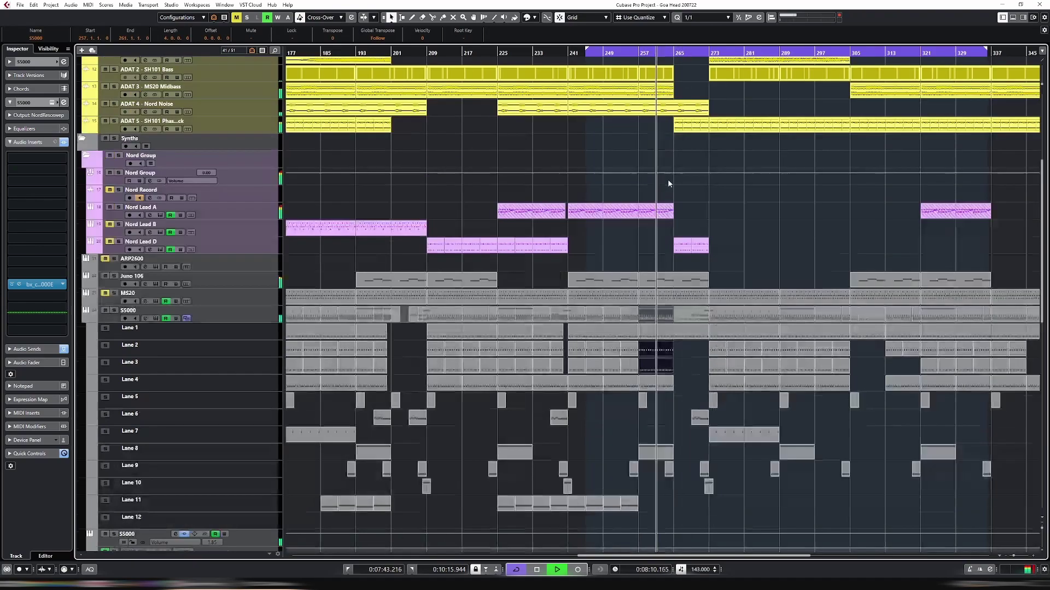
scroll(678, 196, "down", 3)
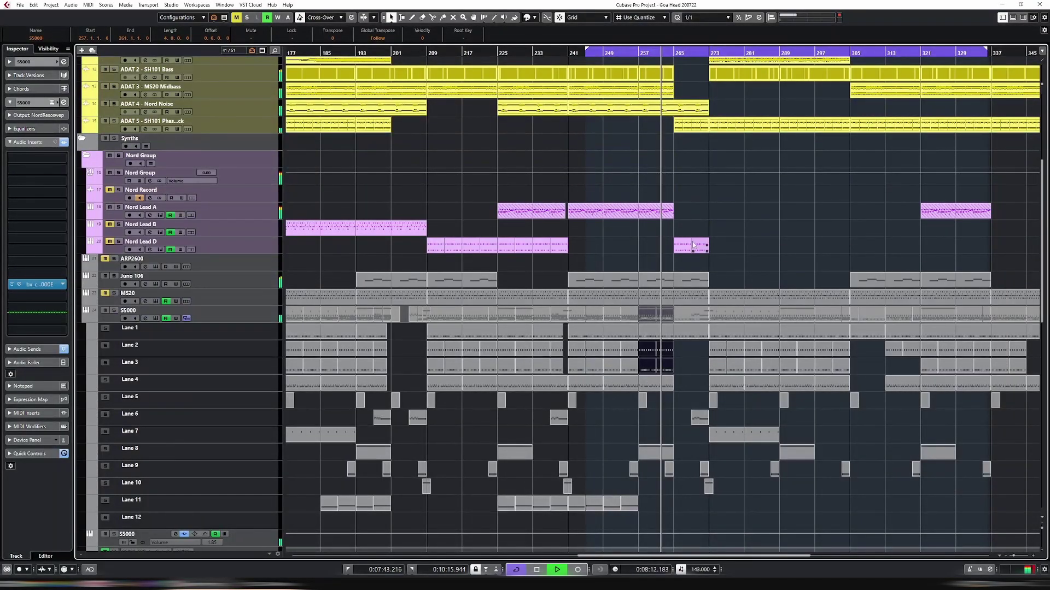
scroll(690, 246, "down", 5)
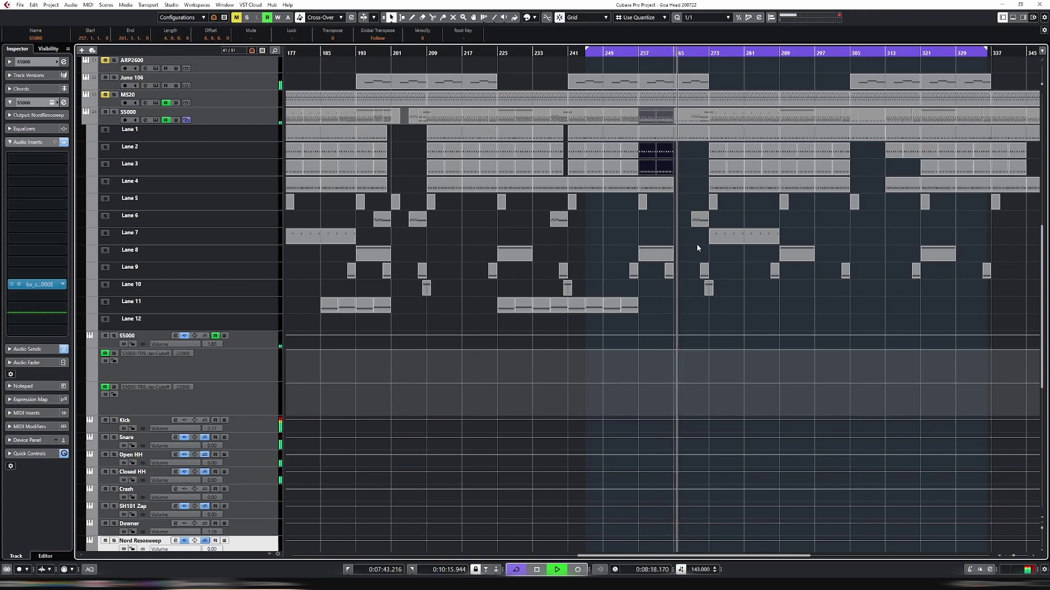
Replay the passage before bar 265 and remove the S5000 Lane 2 and Lane 3 clips between bars 257 and 265
scroll(696, 247, "up", 3)
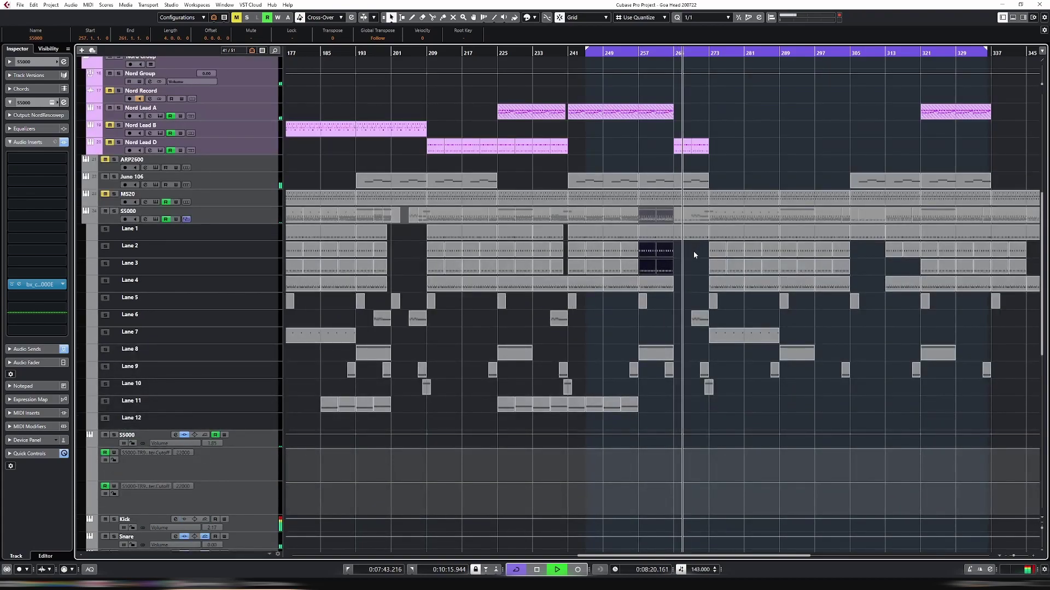
left_click(658, 55)
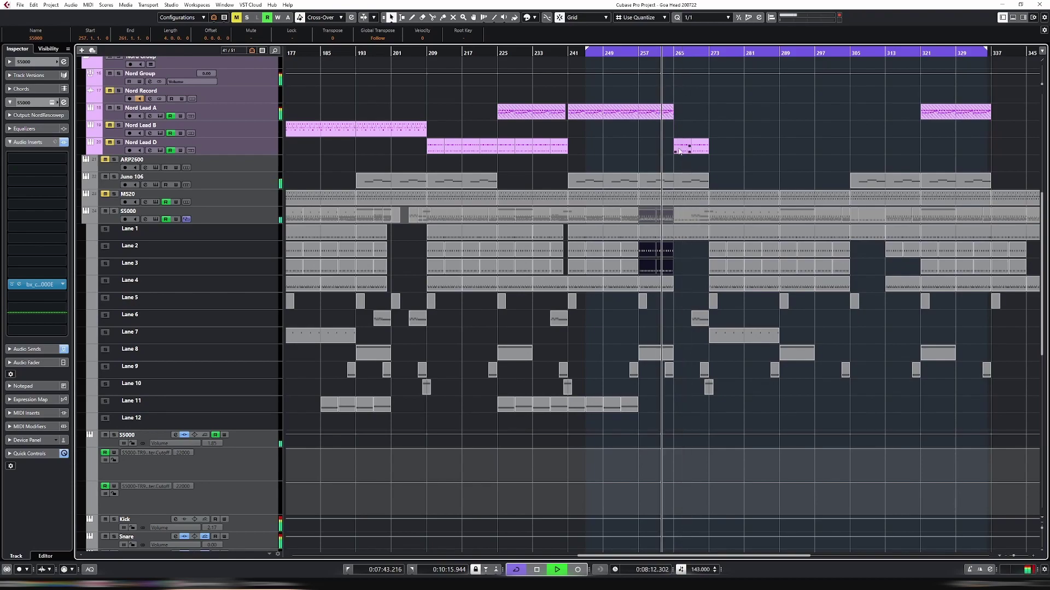
left_click(688, 213)
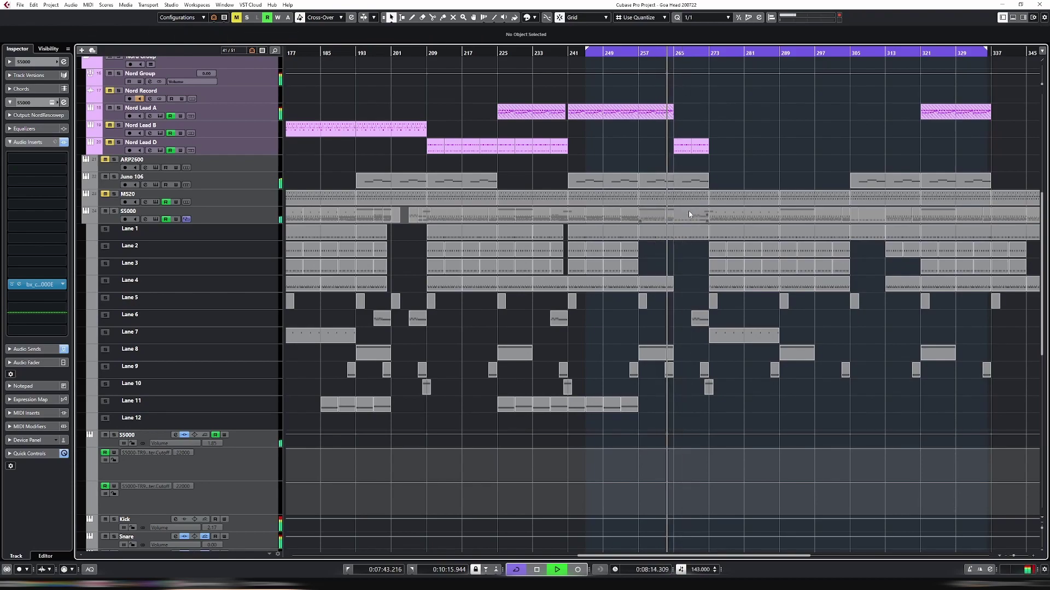
scroll(672, 267, "down", 3)
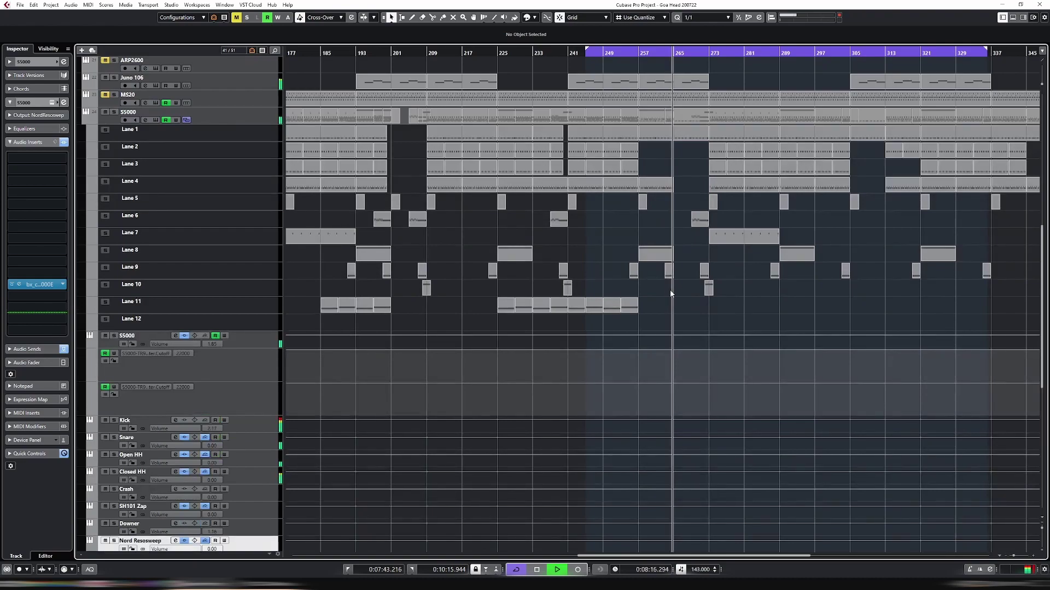
Draw V-shaped dips to 10 at bar 265 in both S5000 closed hi-hat filter cutoff automation lanes, spanning about bars 261 to 269
left_click_drag(638, 349, 674, 347)
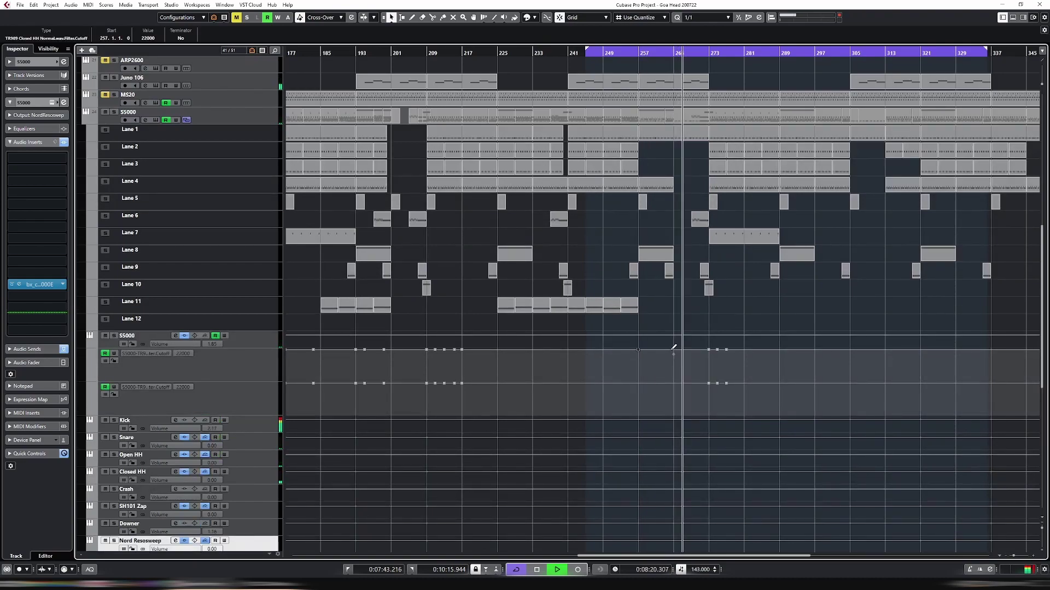
key("g")
key("g")
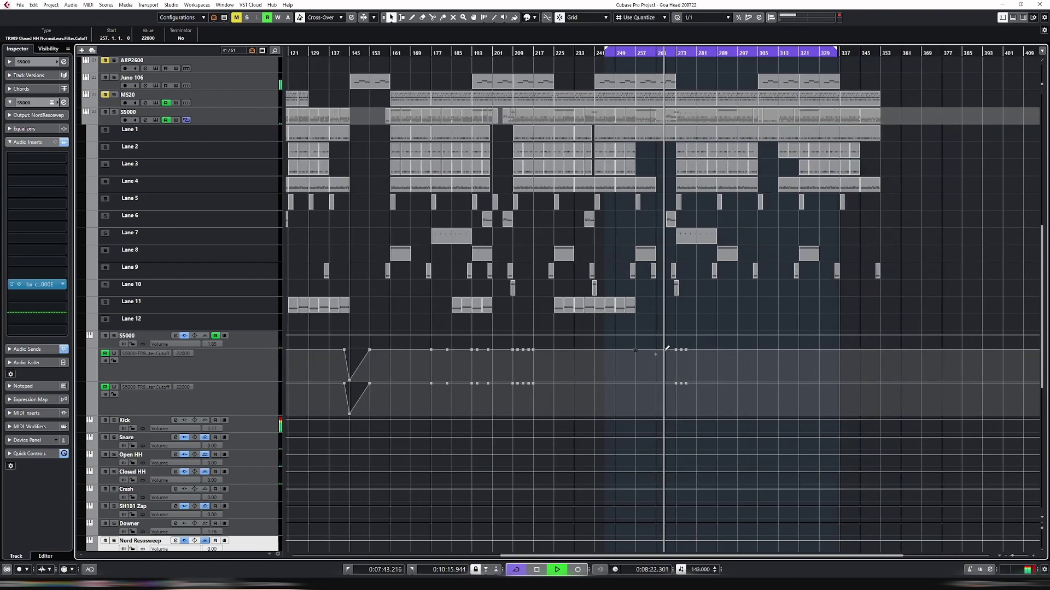
left_click_drag(635, 350, 657, 380)
left_click(670, 349)
left_click(666, 383)
left_click_drag(668, 381, 656, 414)
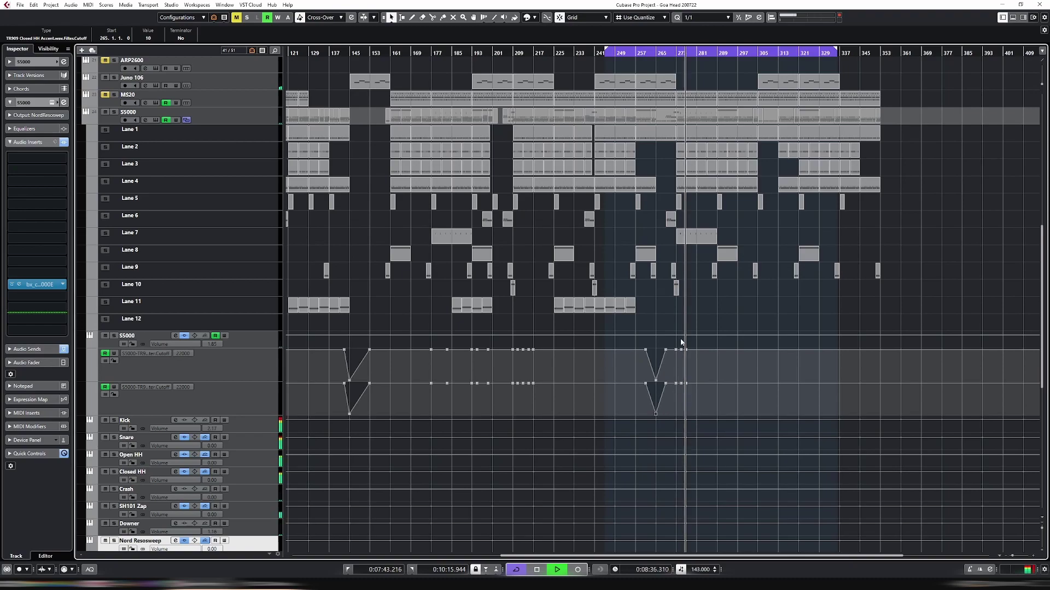
Set the loop range to bars 129 to 313 and play the arrangement from about bar 300 through the loop restart
scroll(683, 284, "up", 5)
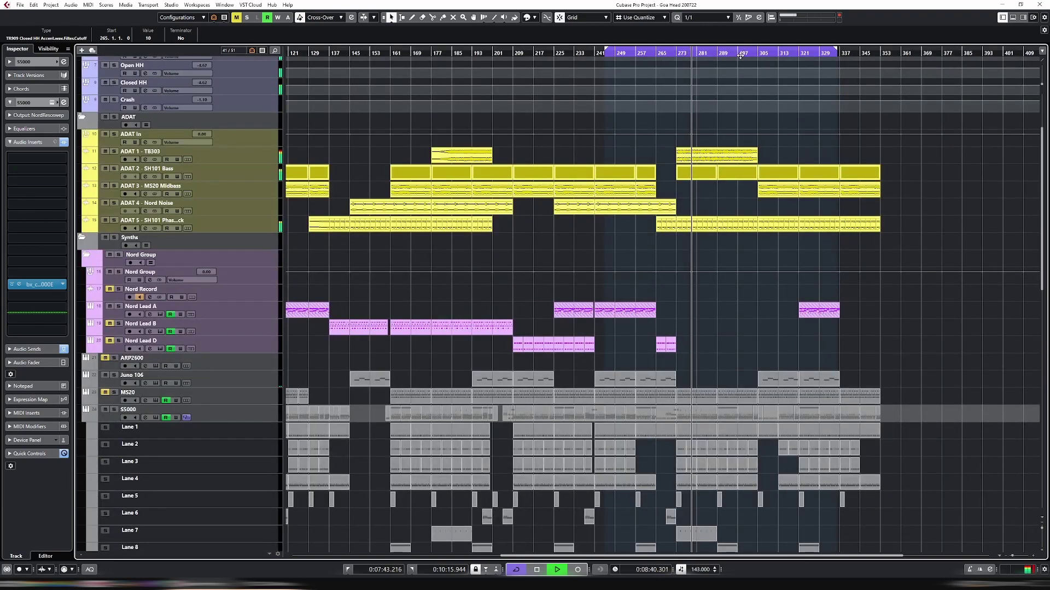
left_click_drag(636, 56, 310, 61)
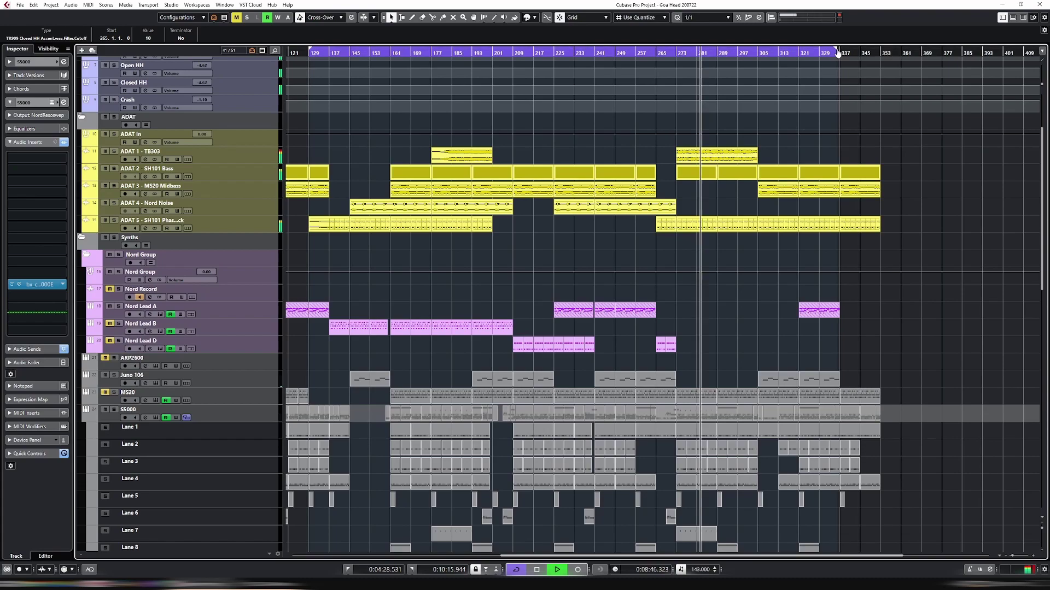
left_click_drag(836, 50, 779, 60)
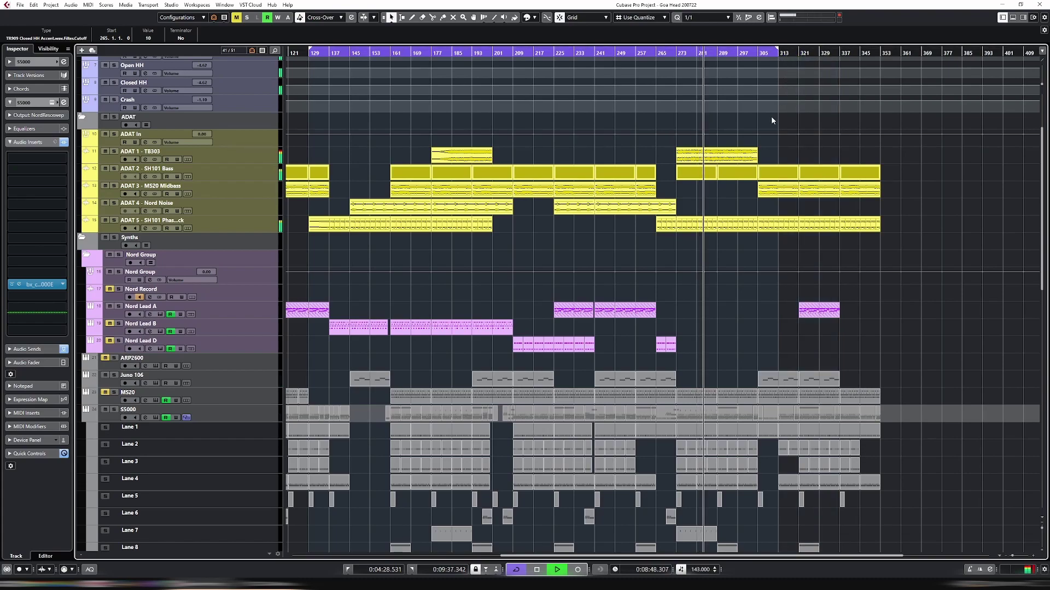
left_click(746, 54)
scroll(759, 181, "down", 3)
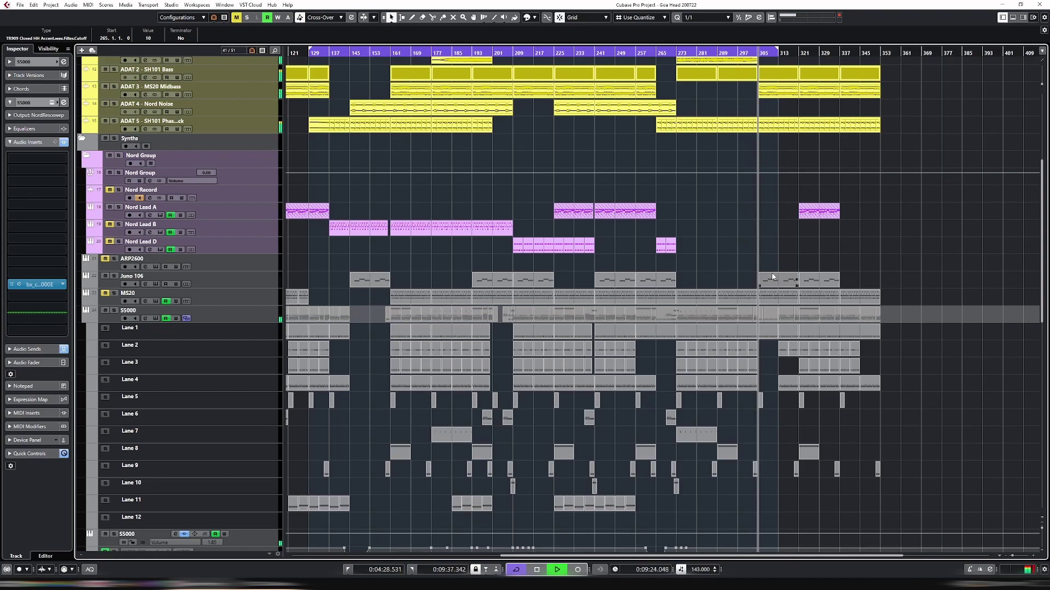
scroll(774, 270, "up", 3)
scroll(774, 270, "up", 3)
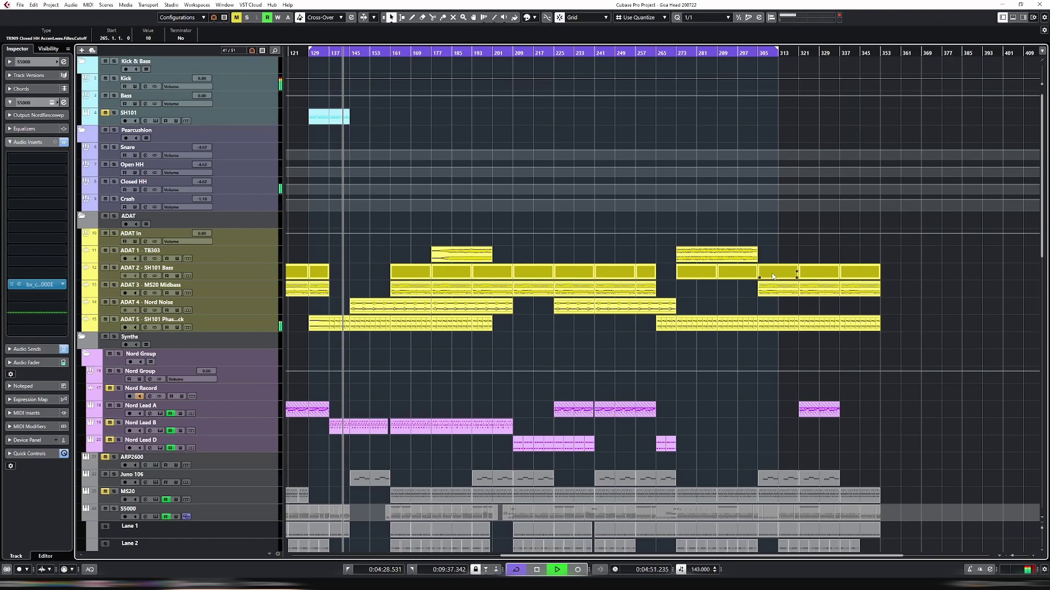
key("g")
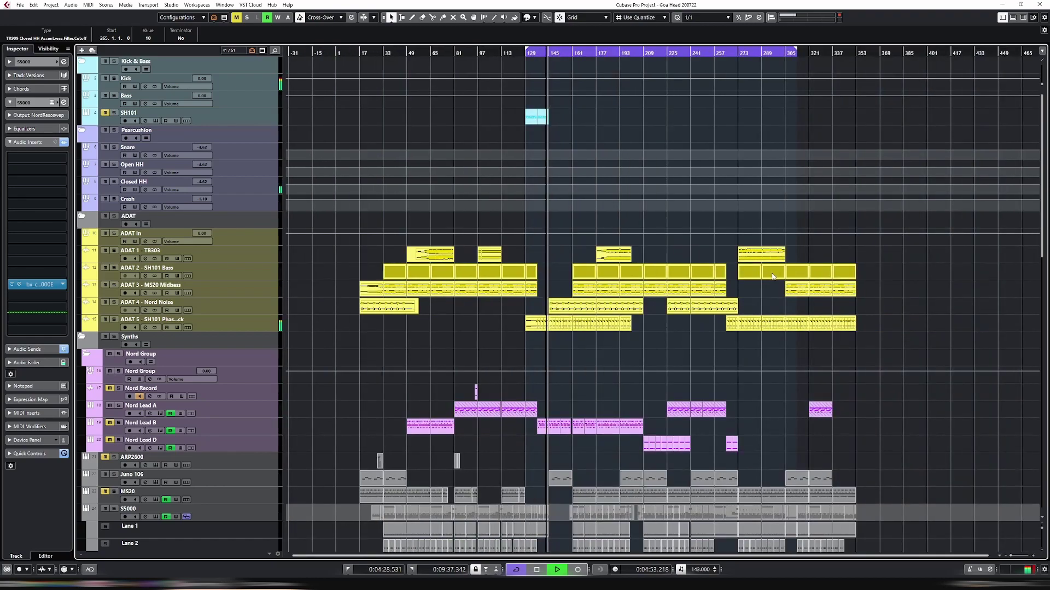
scroll(723, 481, "down", 5)
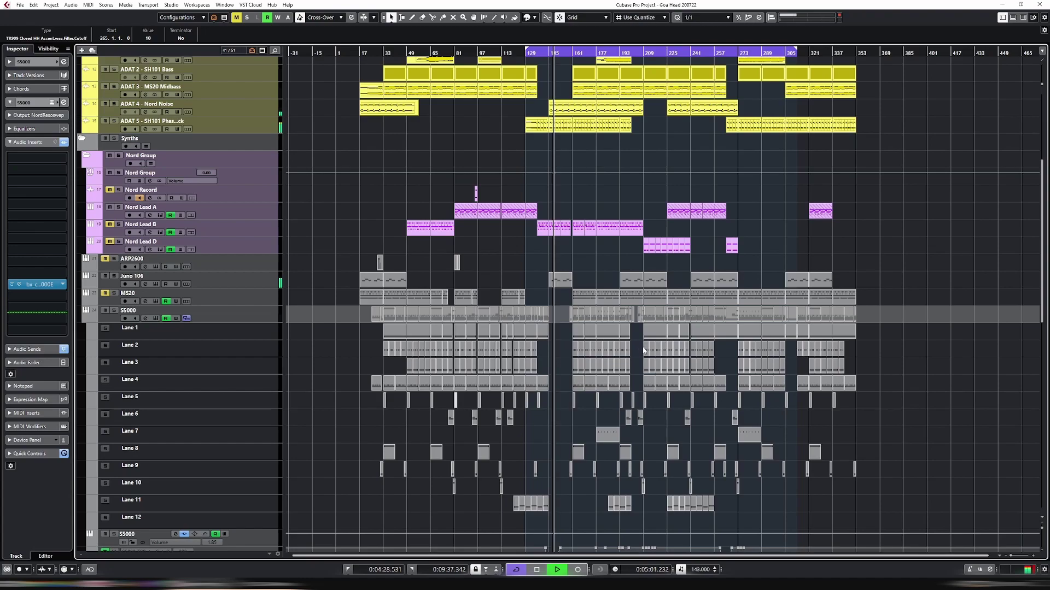
Copy the Juno 106 clip at bar 145 to the space directly before it and trim the copy's start to bar 137
left_click(568, 282)
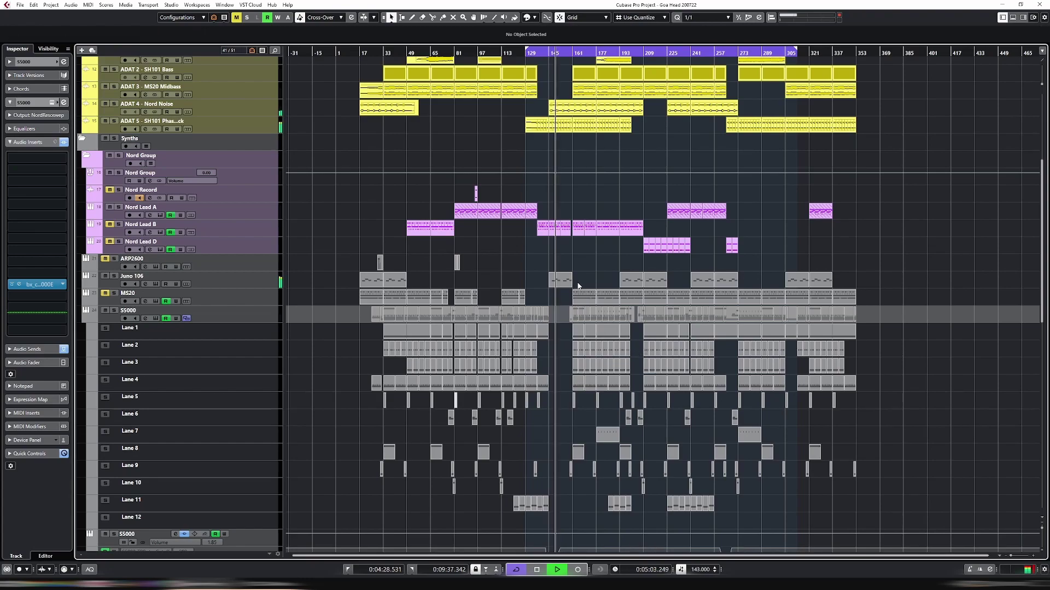
key("ctrl+d")
left_click_drag(582, 284, 536, 283)
left_click(540, 55)
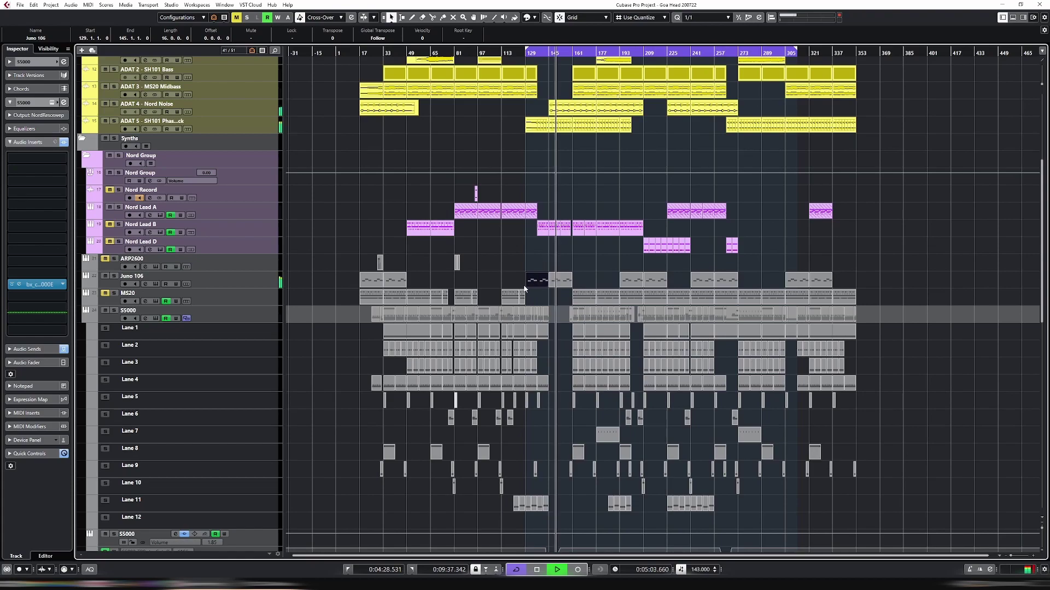
left_click(531, 53)
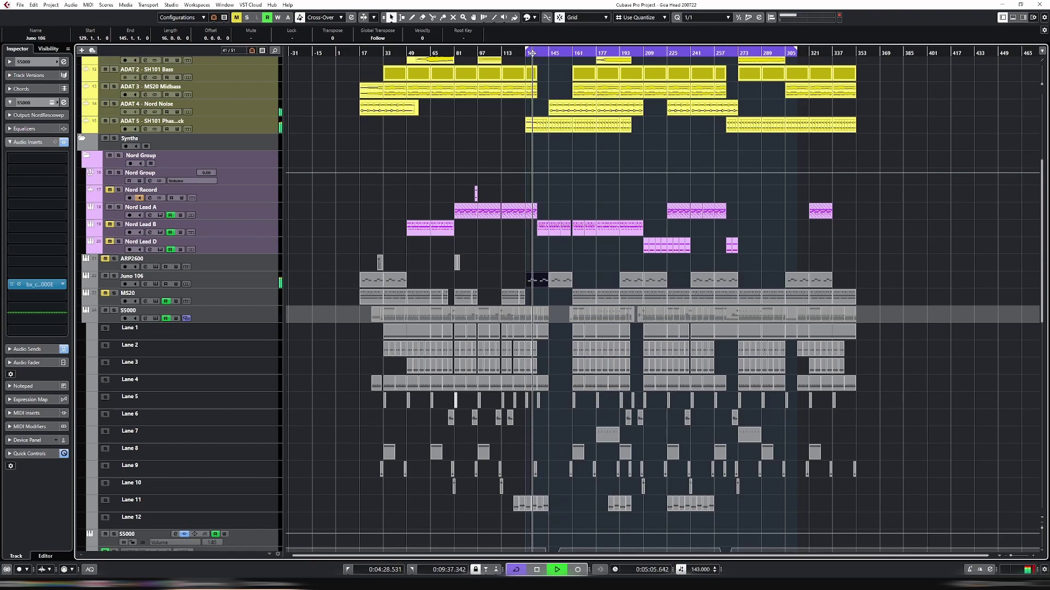
left_click_drag(529, 285, 539, 285)
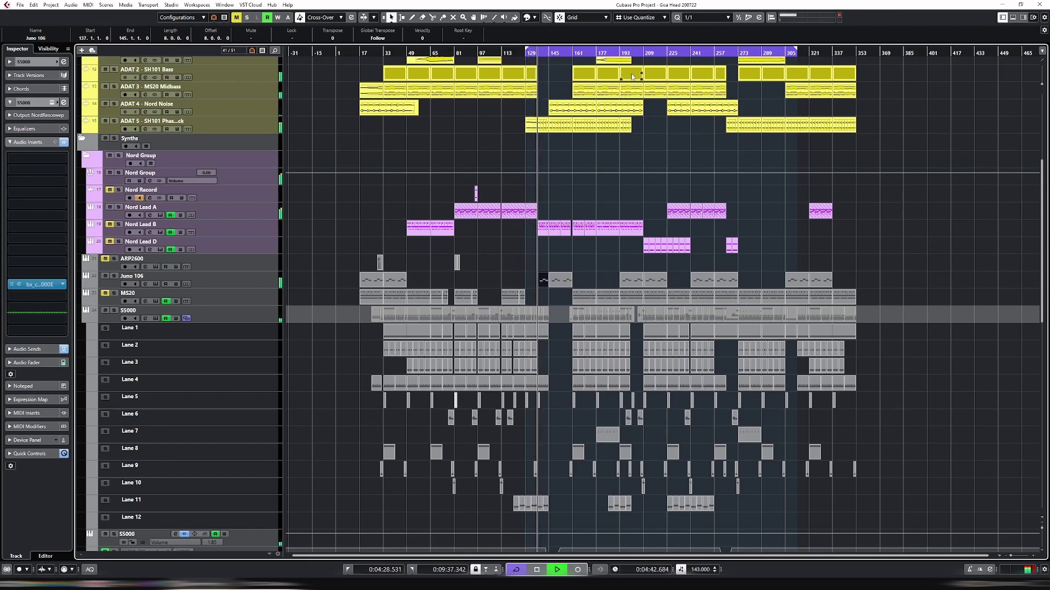
Play on from about bar 185 and duplicate the S5000 Lane 11 clips ending at bar 201 to fill bars 201 to 209
left_click(623, 52)
key("h")
key("h")
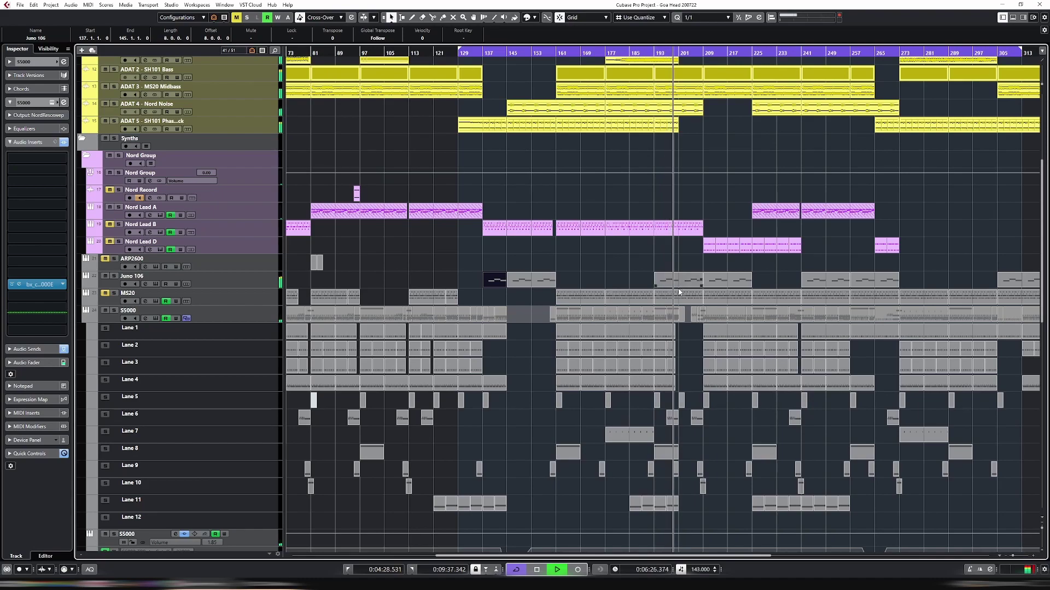
key("g")
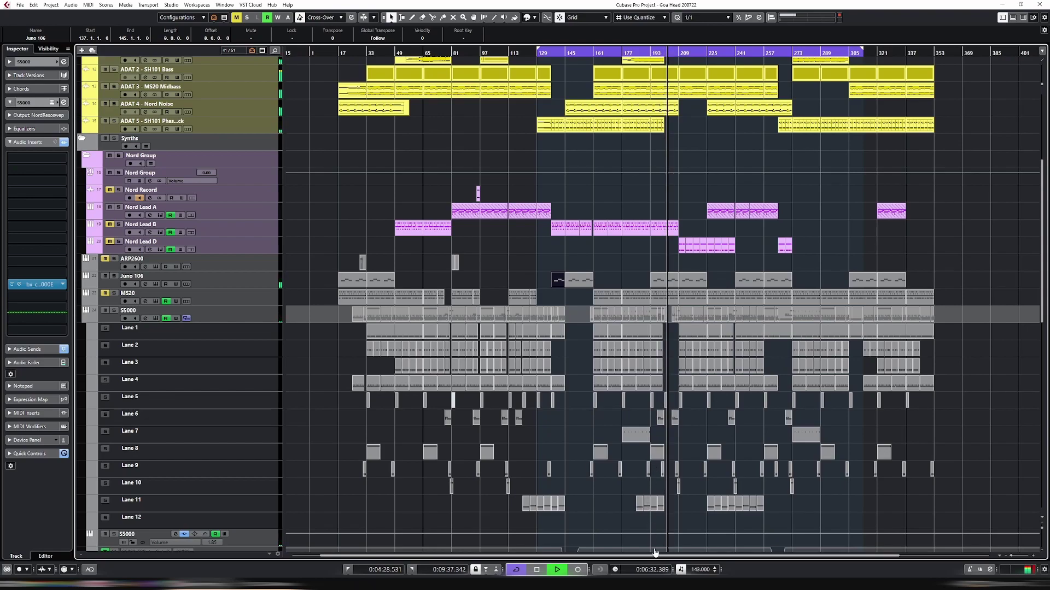
scroll(667, 558, "right", 1)
scroll(636, 412, "down", 3)
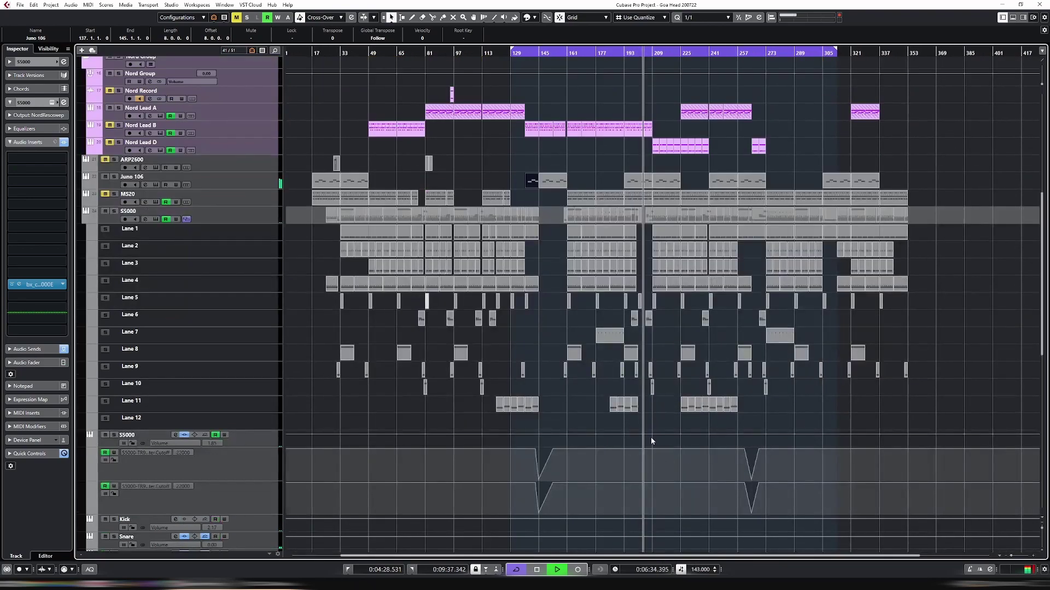
left_click(645, 405)
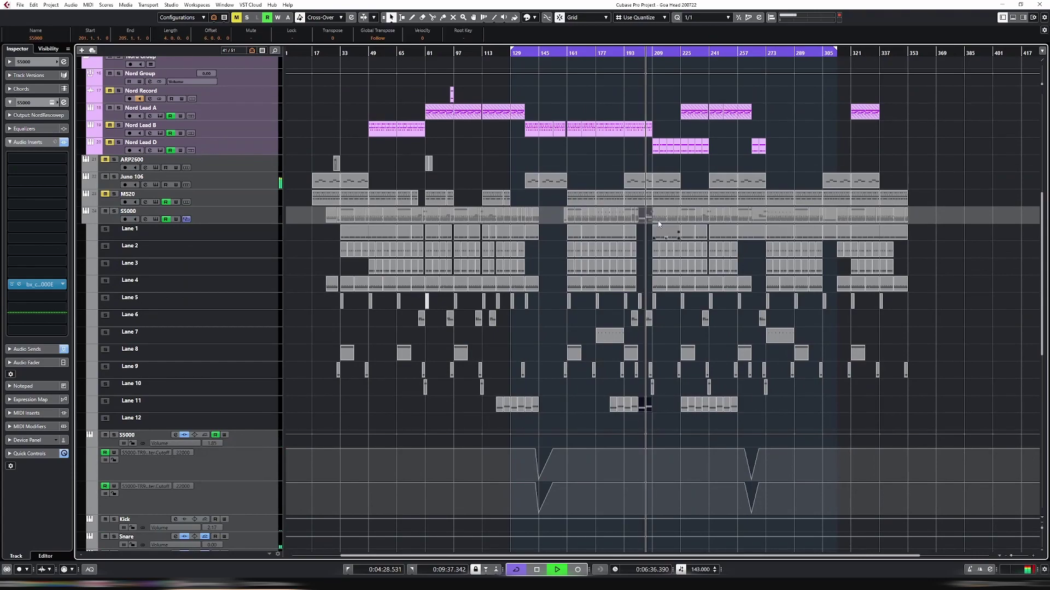
left_click(630, 55)
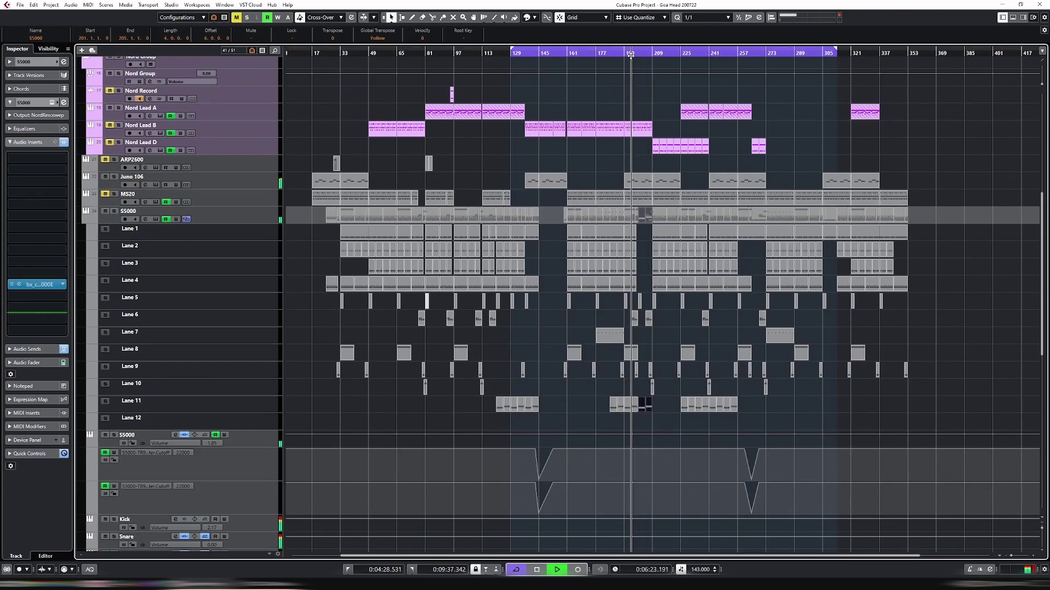
key("h")
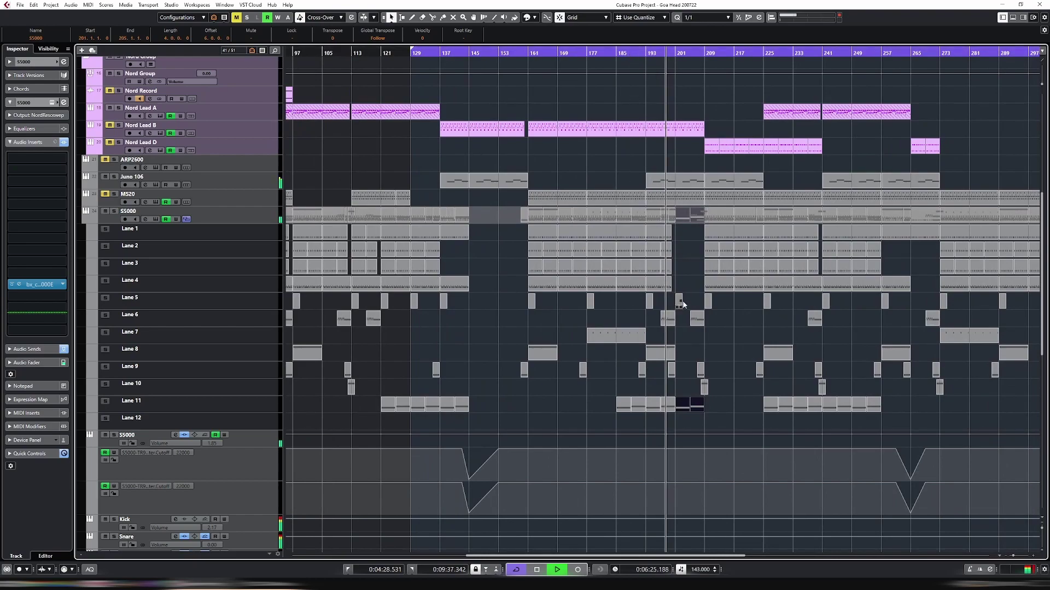
Remove the S5000 Lane 11 clip between bars 205 and 209
left_click(711, 382)
left_click(695, 406)
key("Delete")
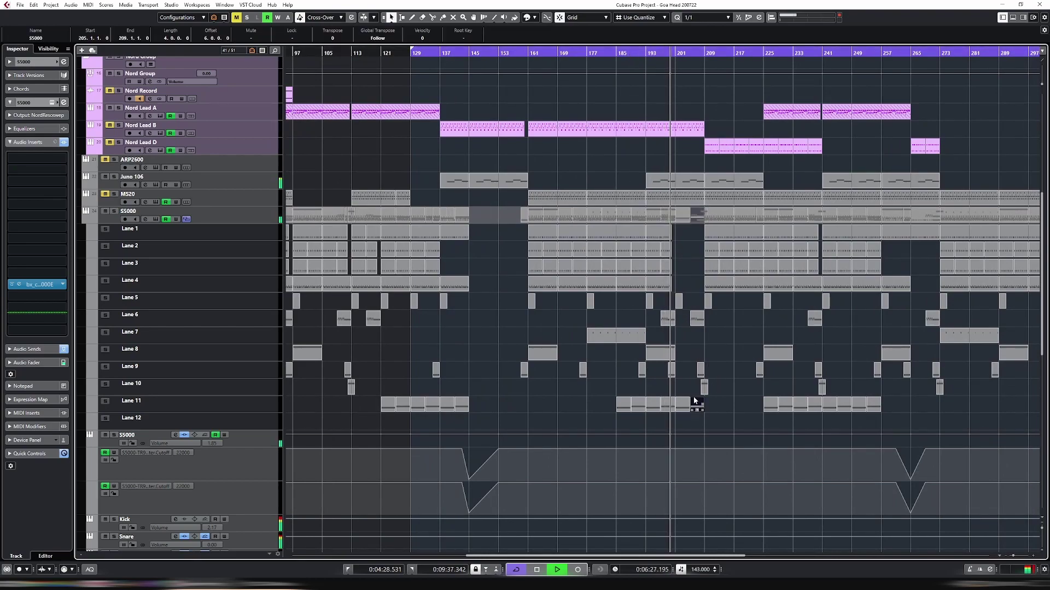
left_click(699, 370)
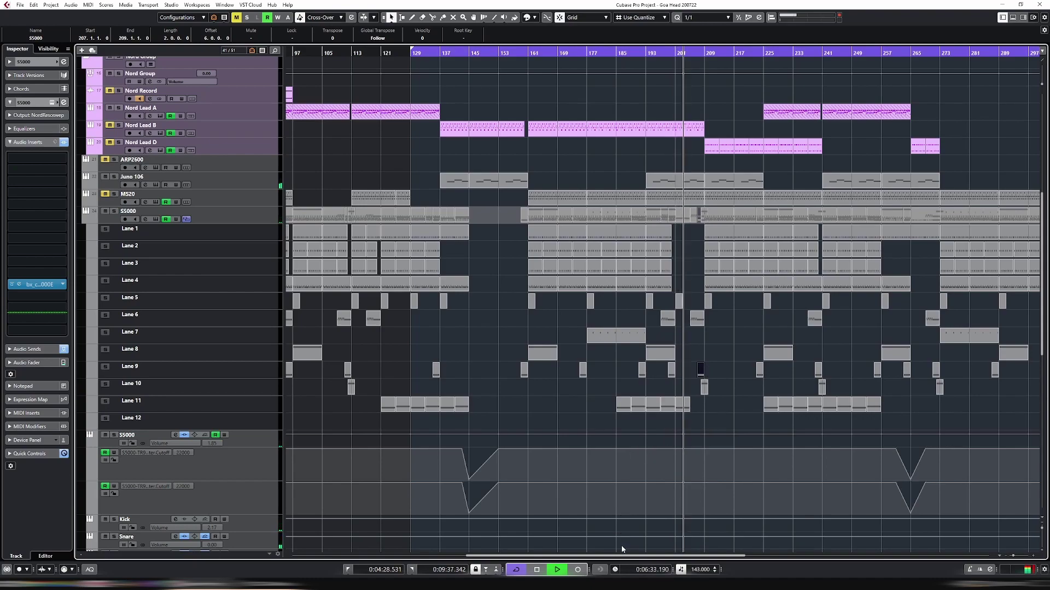
Shorten the ADAT 3 MS20 Midbass clip starting at bar 193 so that it ends at bar 201
scroll(653, 529, "right", 3)
scroll(656, 509, "up", 3)
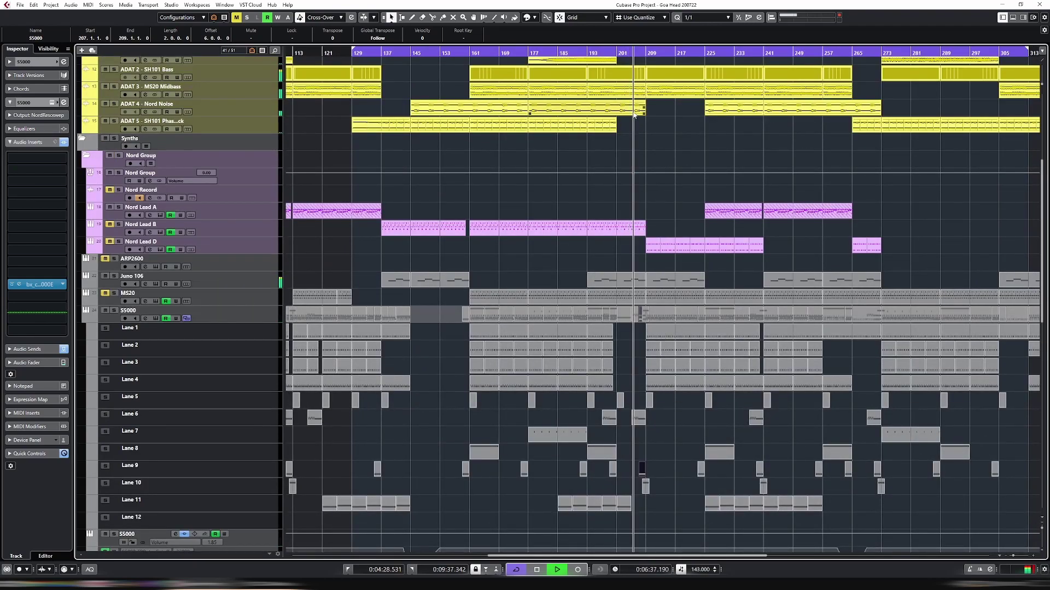
left_click(636, 89)
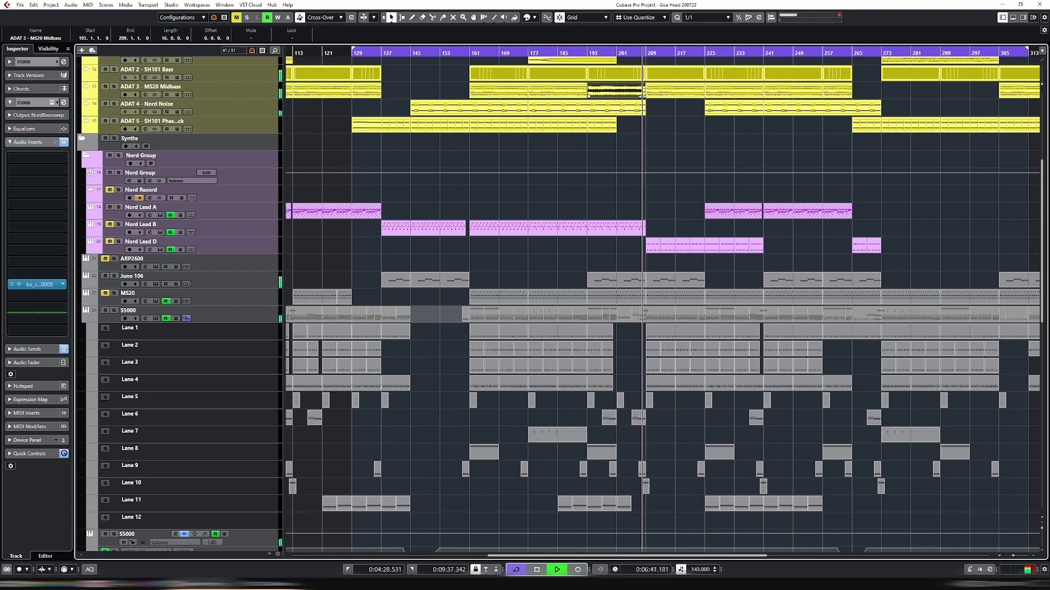
left_click_drag(631, 96, 616, 94)
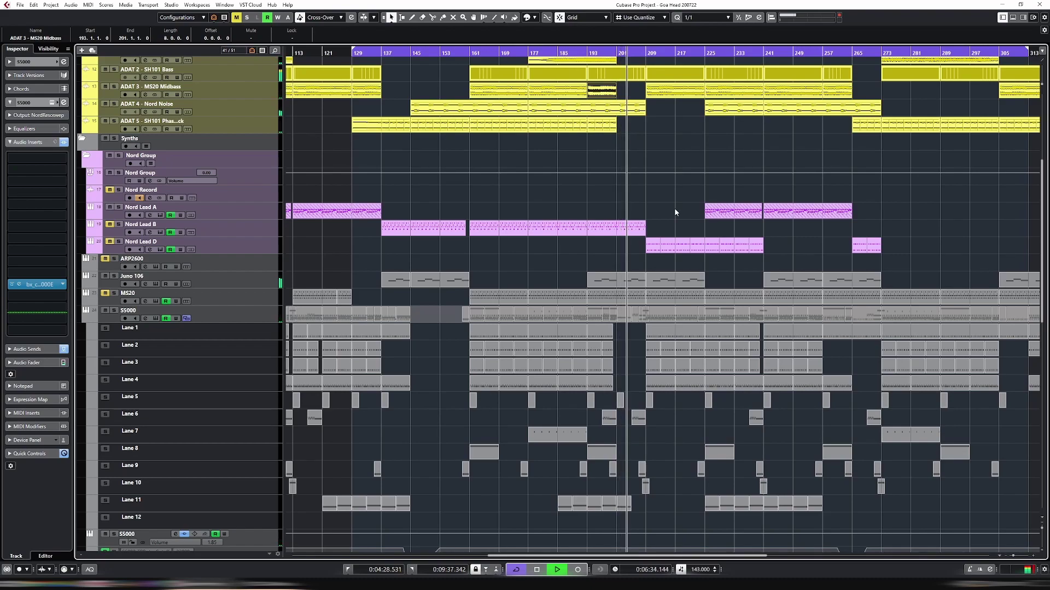
Check the passage around bar 205 with solo briefly switched on and look over the tracks playing there
key("s")
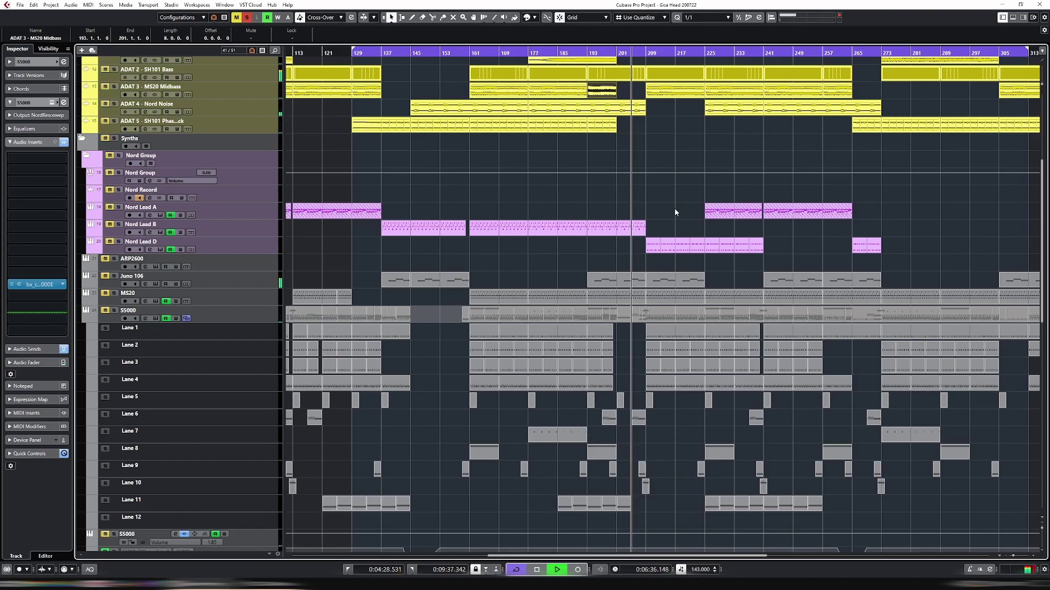
key("s")
scroll(667, 205, "up", 10)
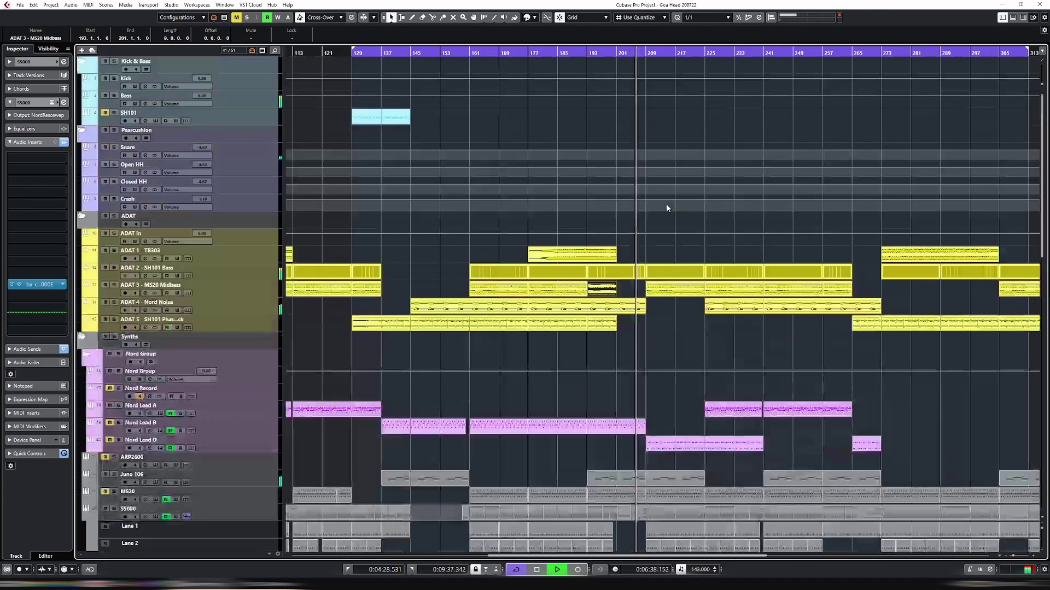
scroll(665, 211, "down", 5)
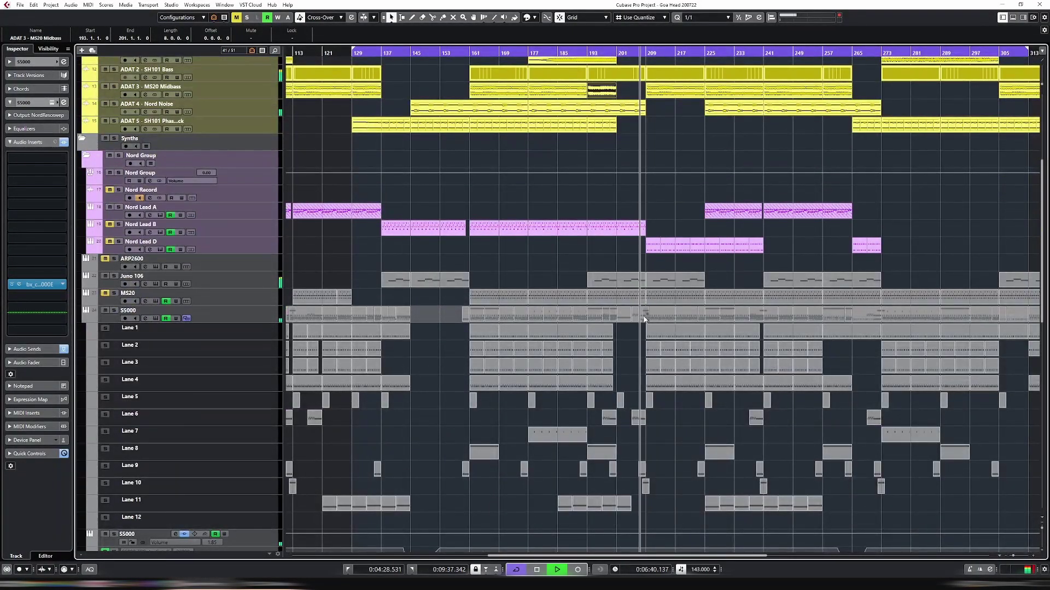
Copy the last S5000 Lane 1 clip before the gap to bars 201 to 208 and replay the passage
left_click(611, 334)
left_click_drag(621, 335, 632, 331)
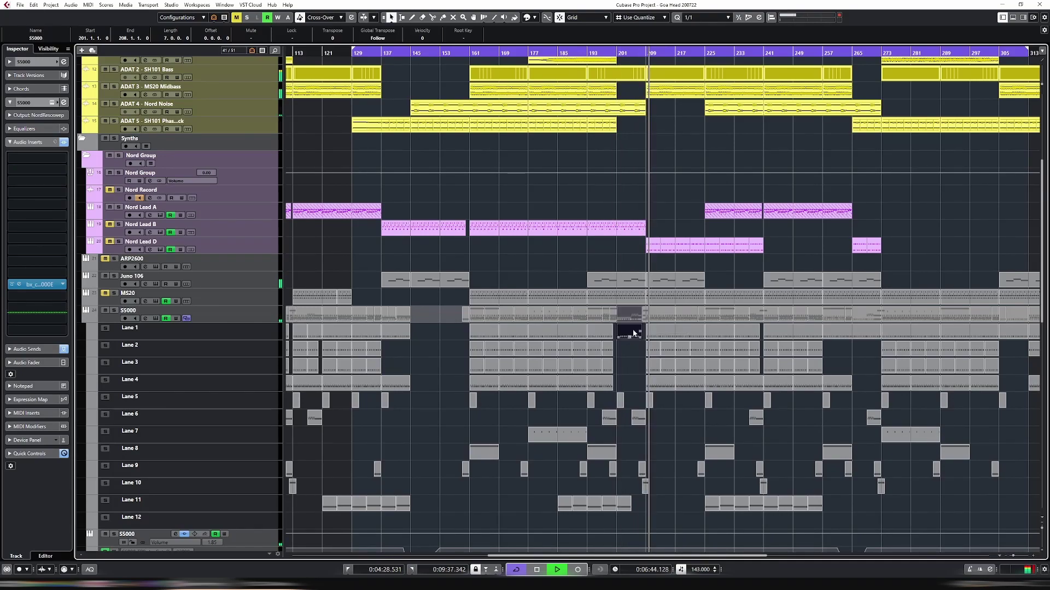
key("b")
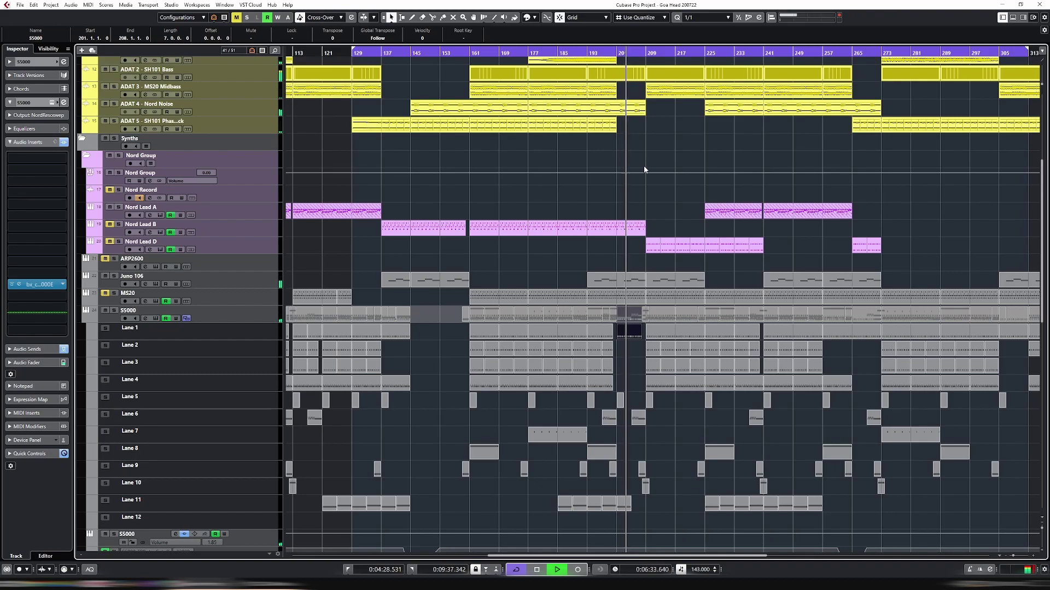
key("h")
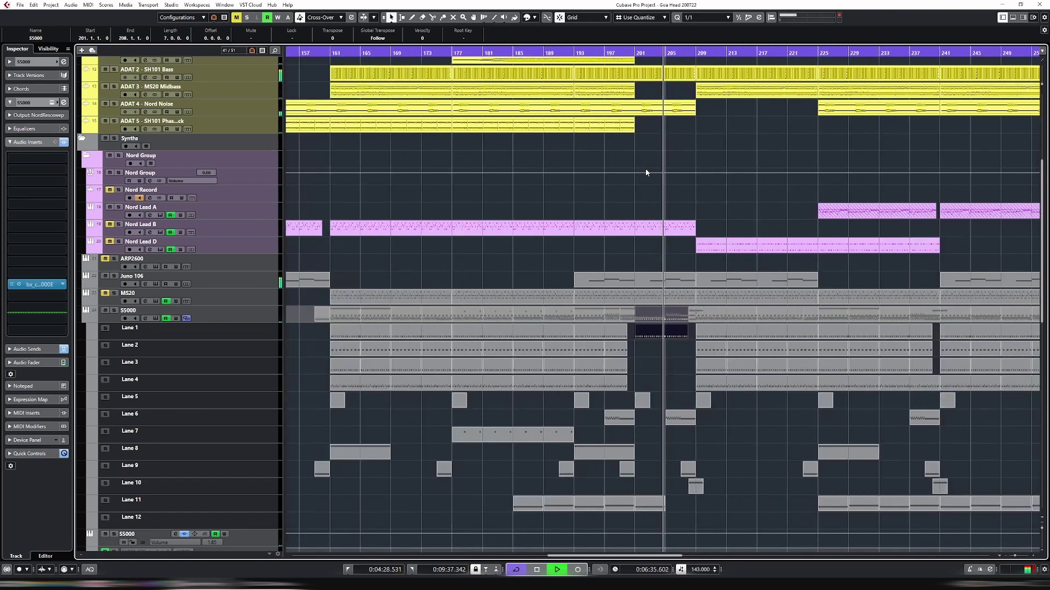
Try extending the S5000 Lane 1 clip starting at bar 201 to bar 209 and return its end to bar 208
key("h")
key("h")
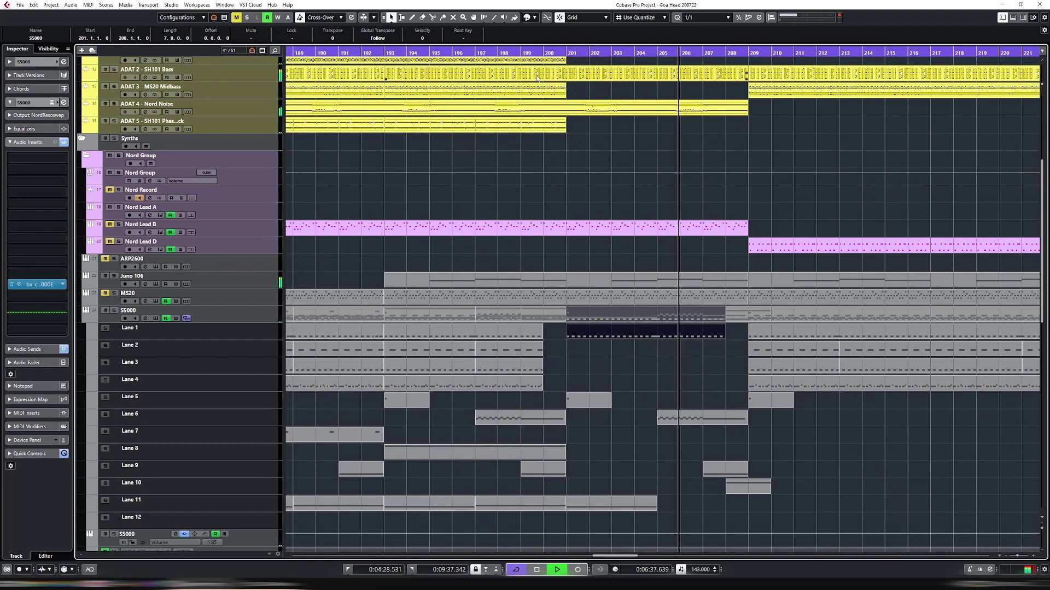
left_click(513, 53)
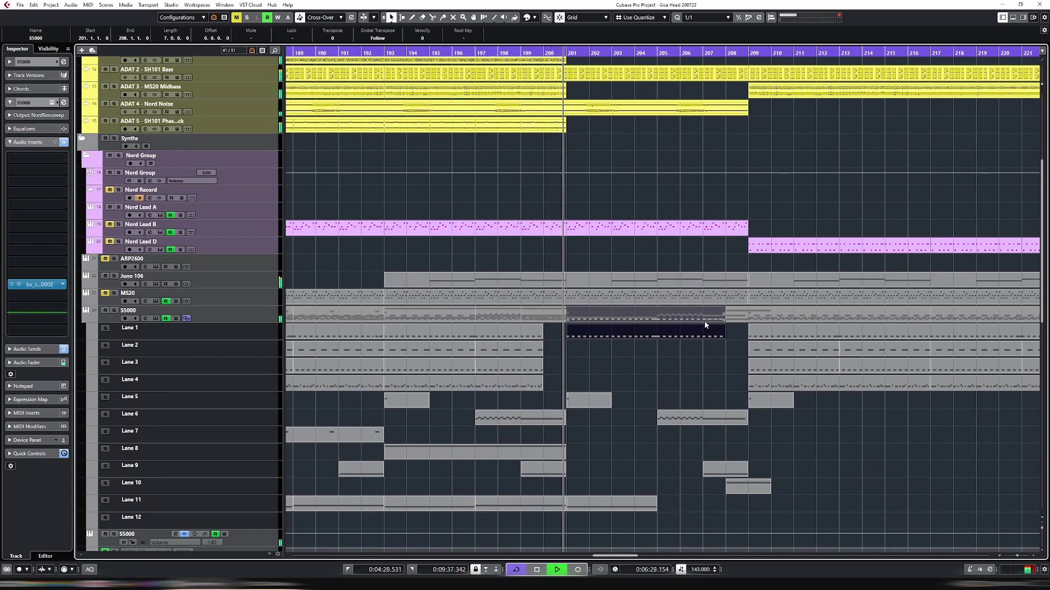
left_click_drag(731, 338, 741, 329)
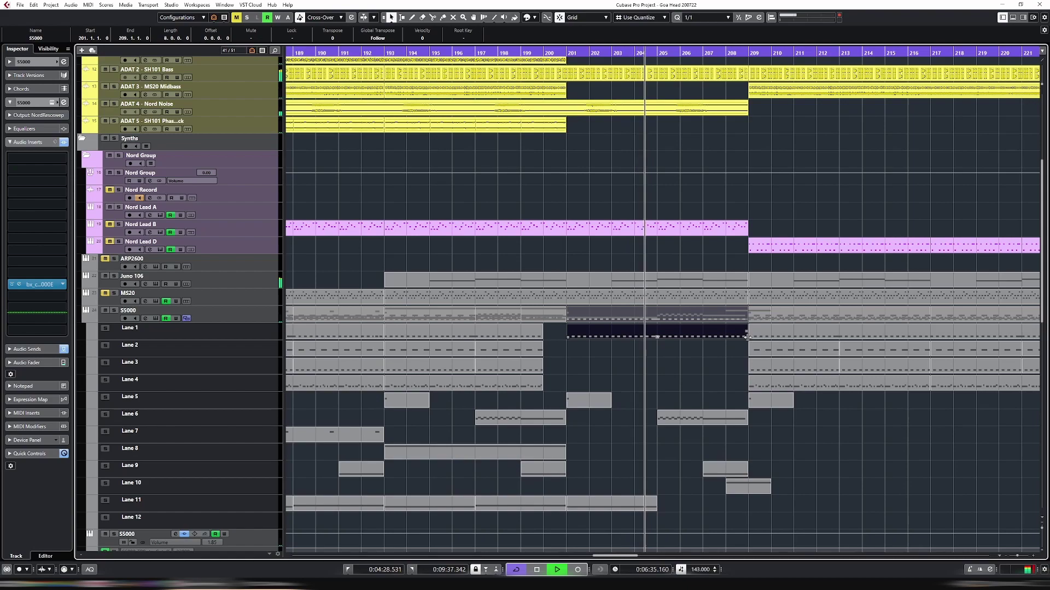
left_click_drag(746, 337, 725, 338)
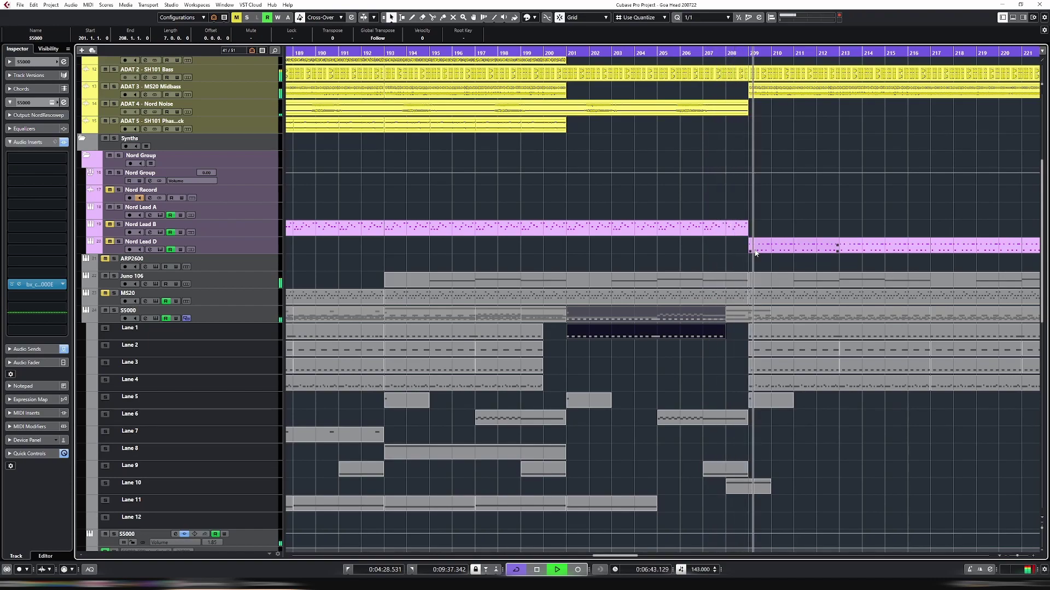
Mute the Juno 106 clip between bars 193 and 209 and replay the passage leading into bar 209
key("g")
key("g")
key("g")
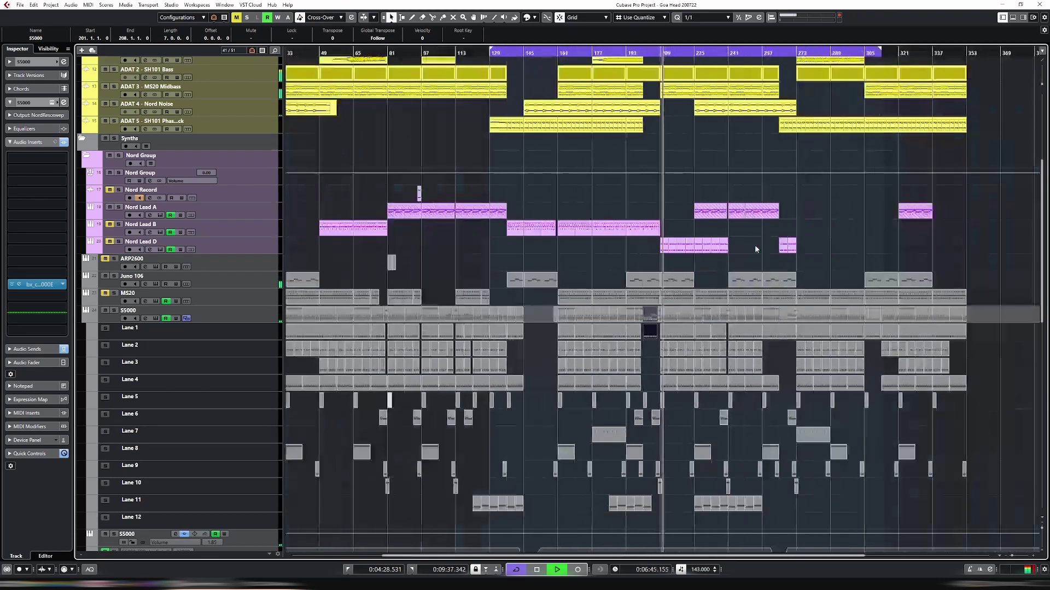
key("g")
key("g")
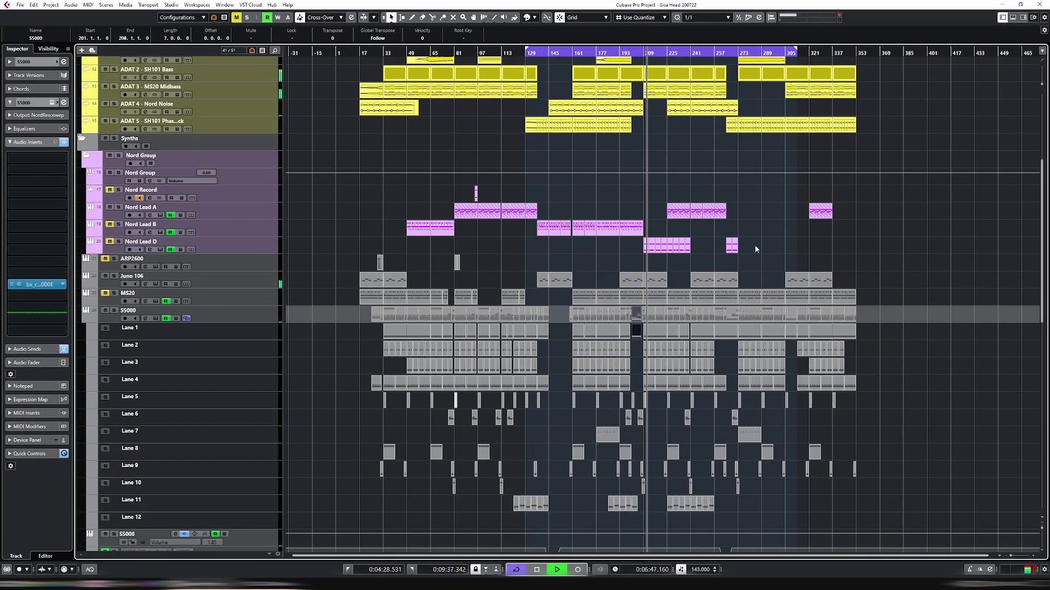
left_click(660, 282)
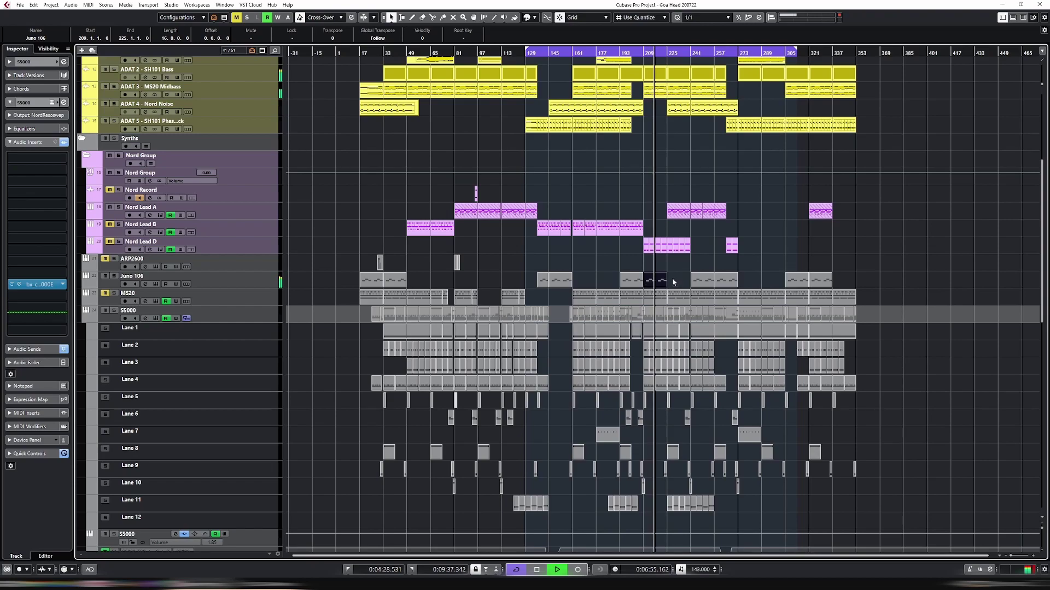
key("7")
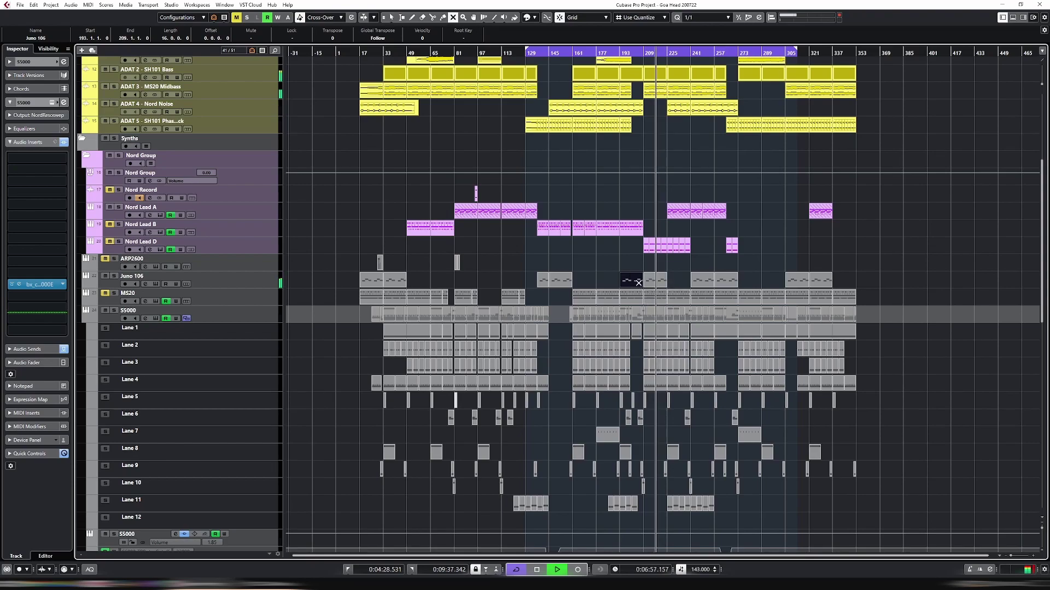
left_click(636, 52)
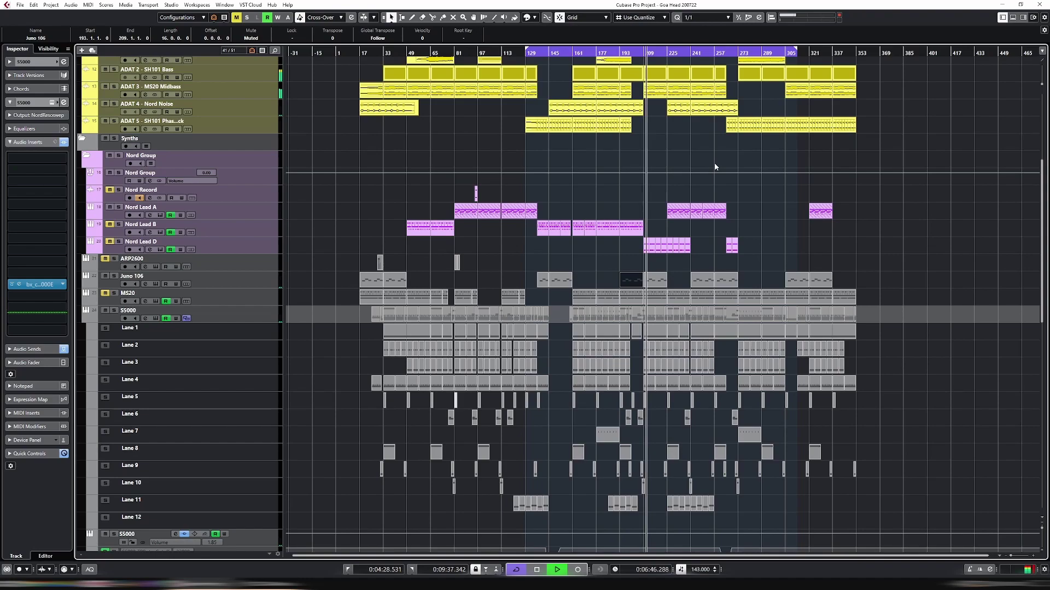
Replay the passage before bar 241 and examine the tracks around it, including the ADAT 4 Nord Noise clip starting at bar 225
left_click(697, 112)
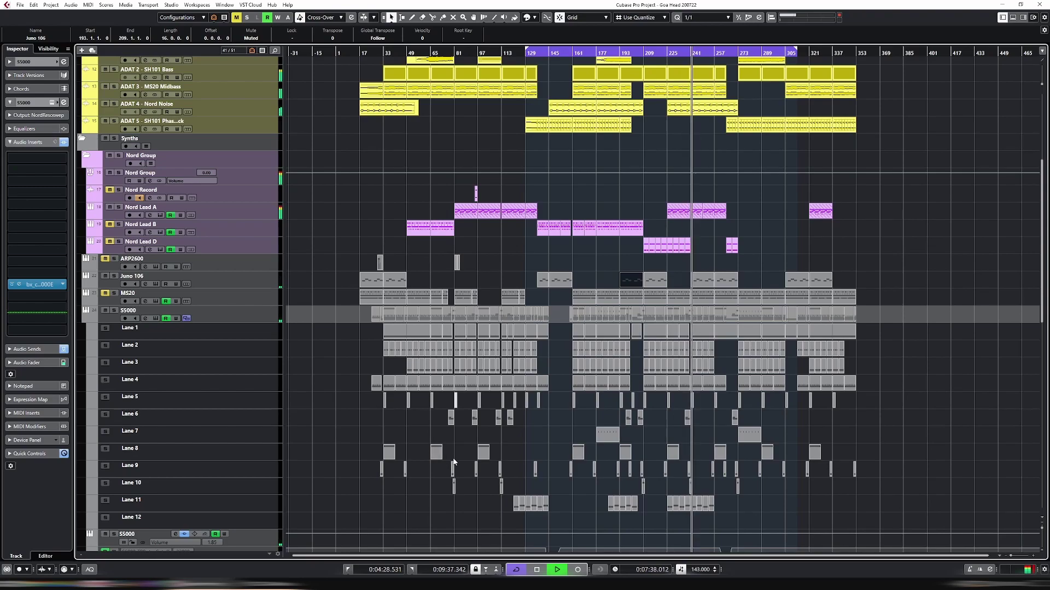
left_click(684, 53)
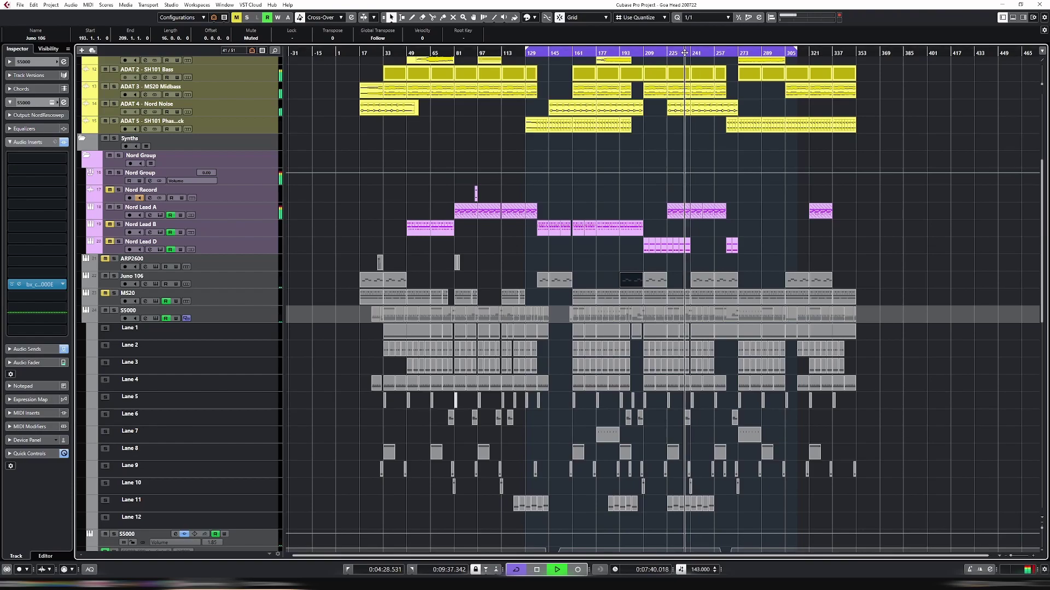
key("h")
key("h")
key("h")
key("h")
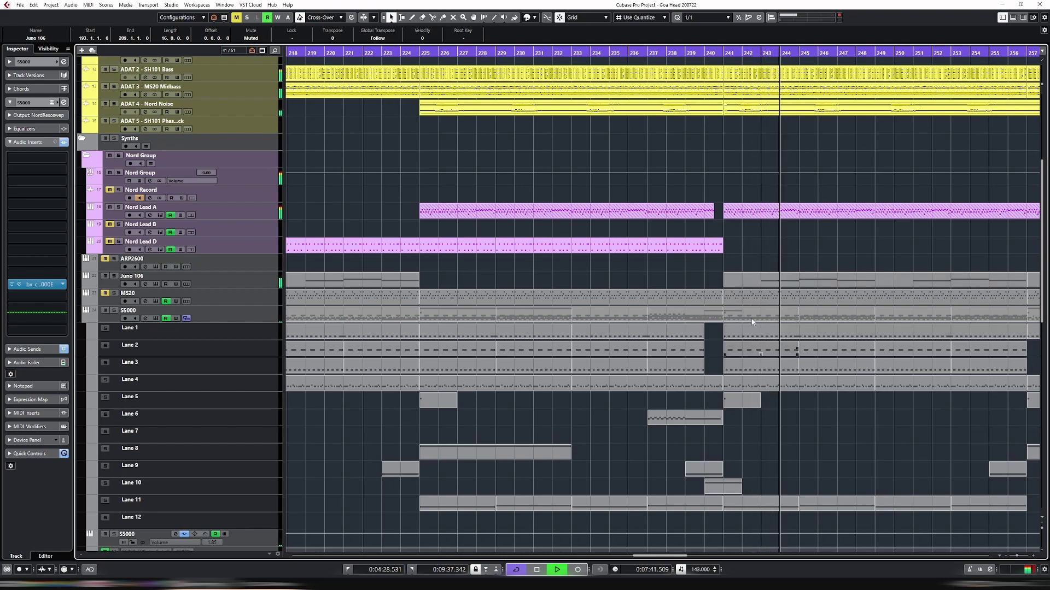
left_click(713, 112)
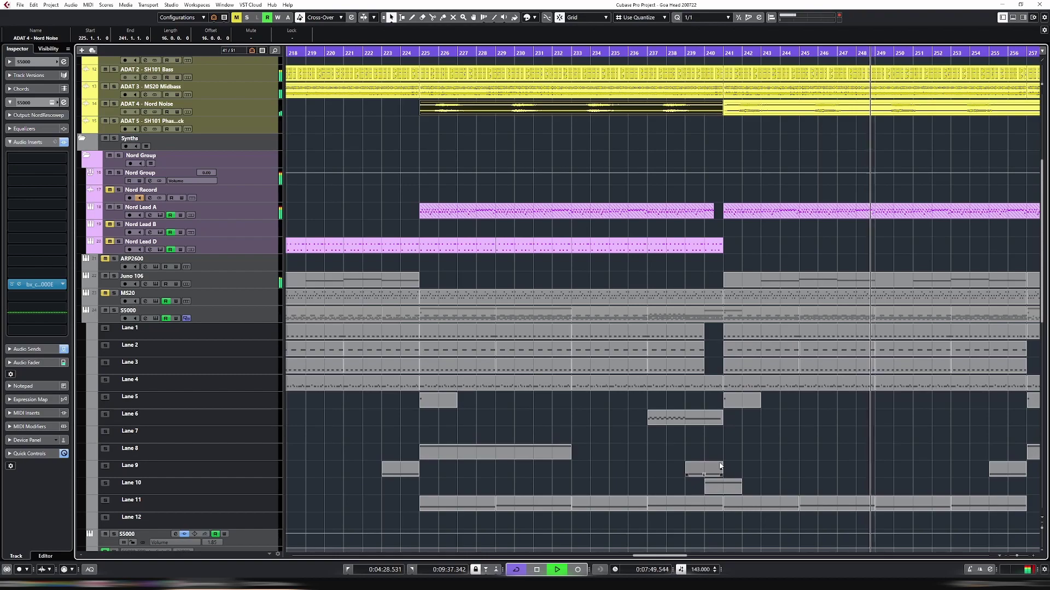
key("g")
key("g")
key("g")
key("g")
key("g")
key("g")
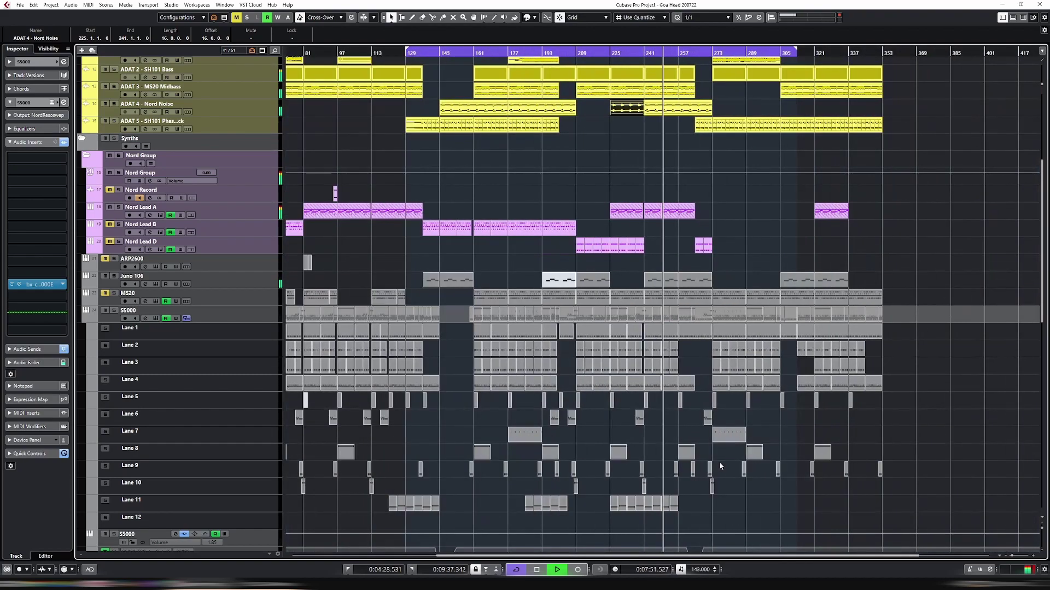
Remove the Juno 106 clips between bars 193 and 209 and between bars 241 and 257
left_click(663, 280)
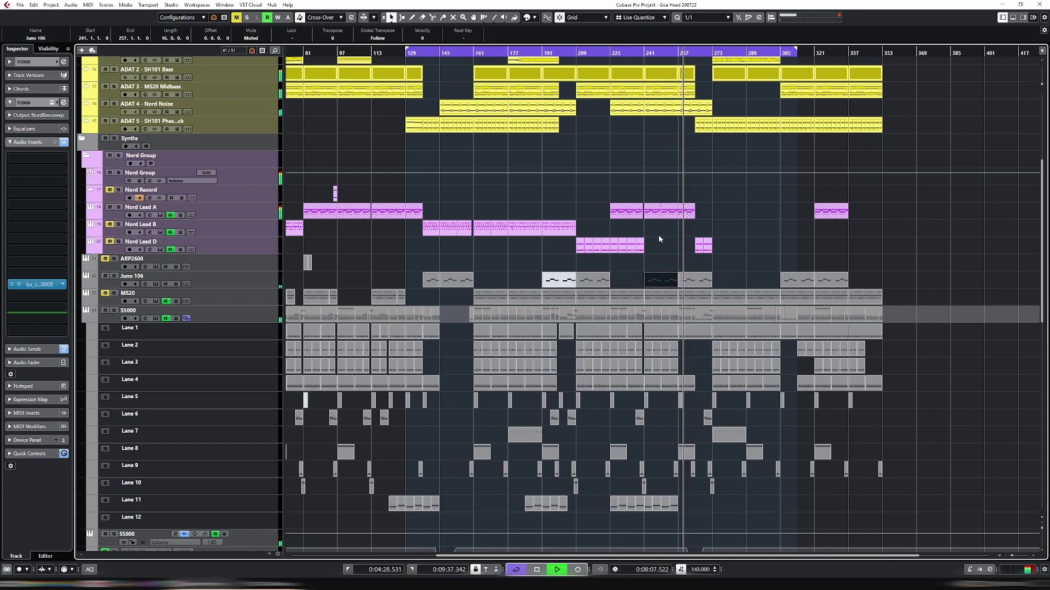
left_click(559, 280)
left_click_drag(640, 270, 683, 268)
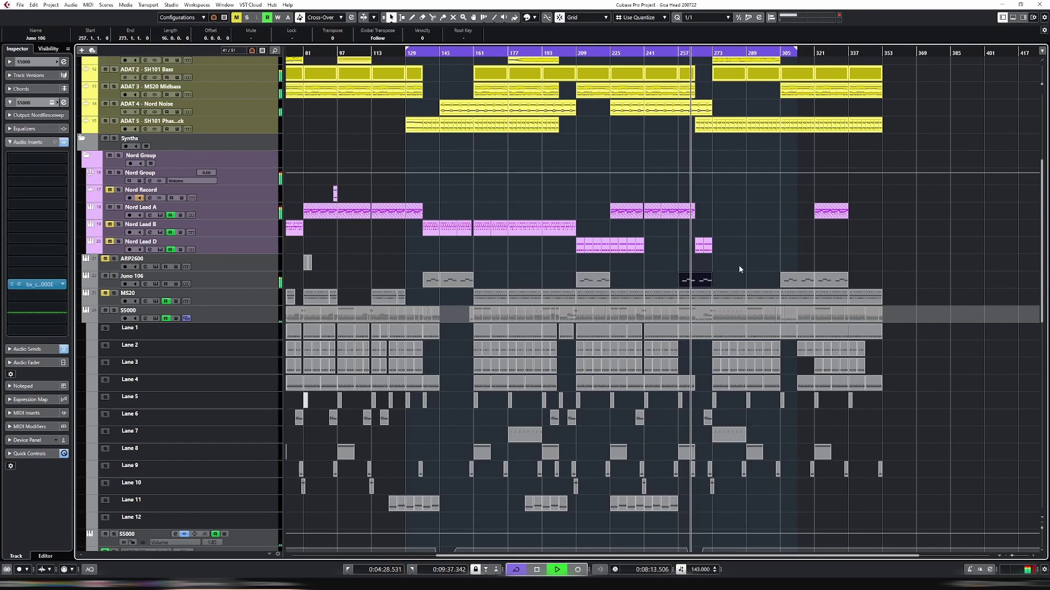
Look over the drum, ADAT, synth and S5000 tracks around bars 257 to 273 during playback
scroll(742, 265, "up", 4)
scroll(724, 273, "down", 4)
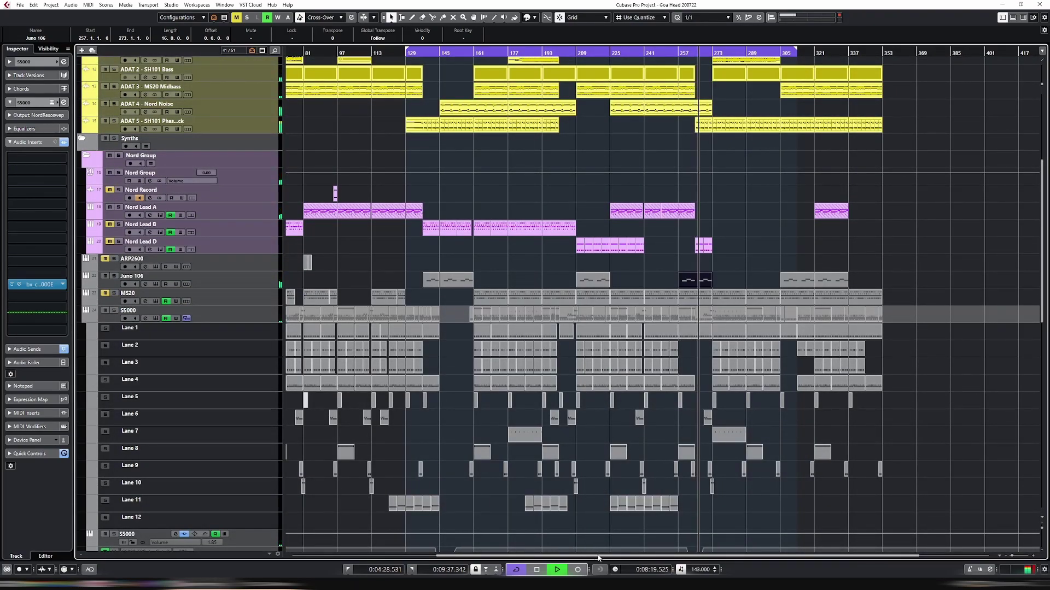
scroll(585, 553, "right", 3)
scroll(671, 379, "up", 5)
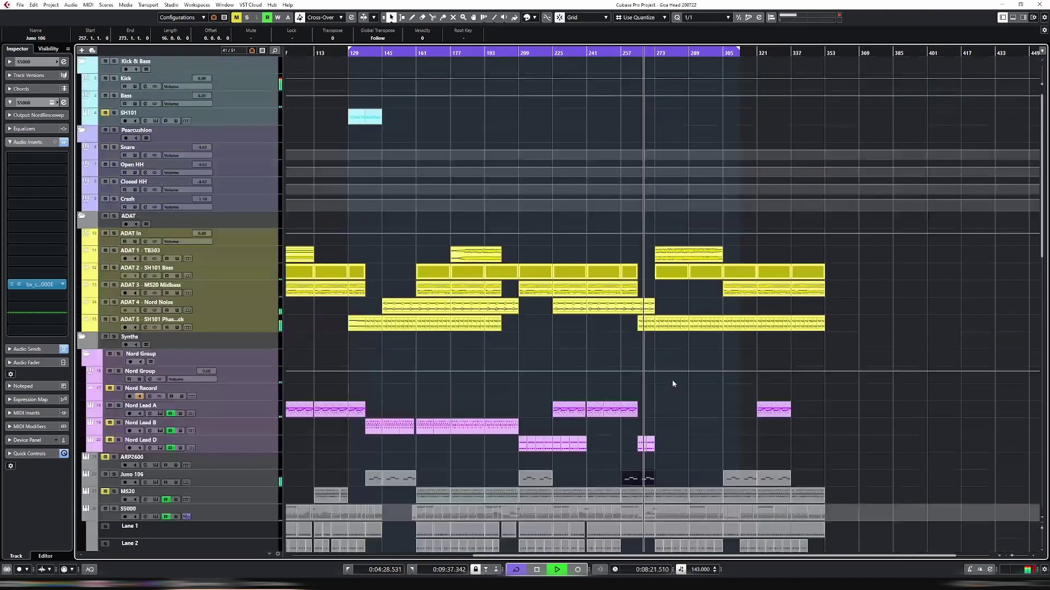
scroll(672, 380, "down", 5)
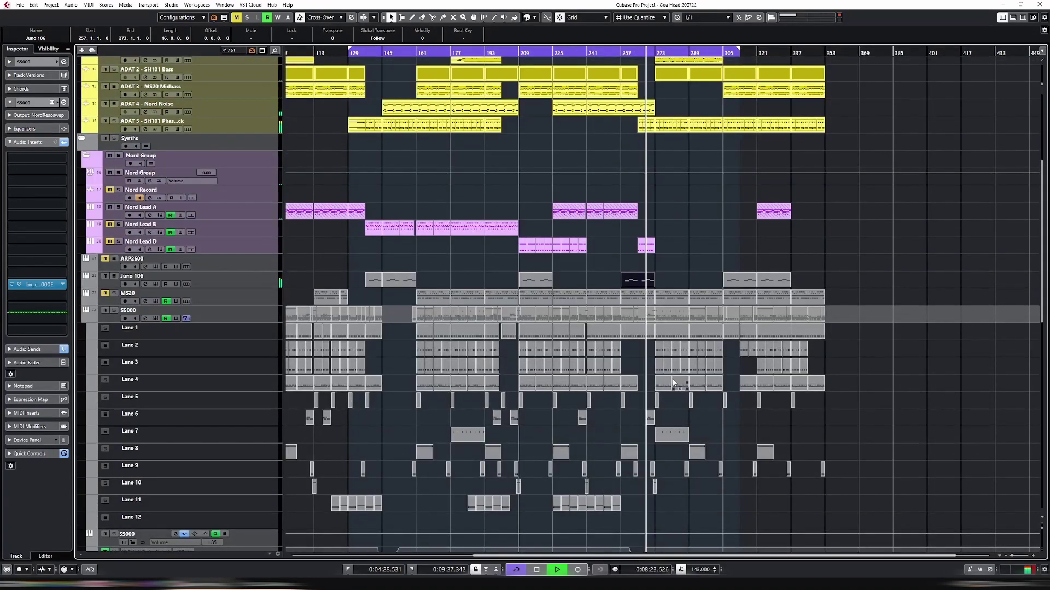
scroll(673, 377, "up", 5)
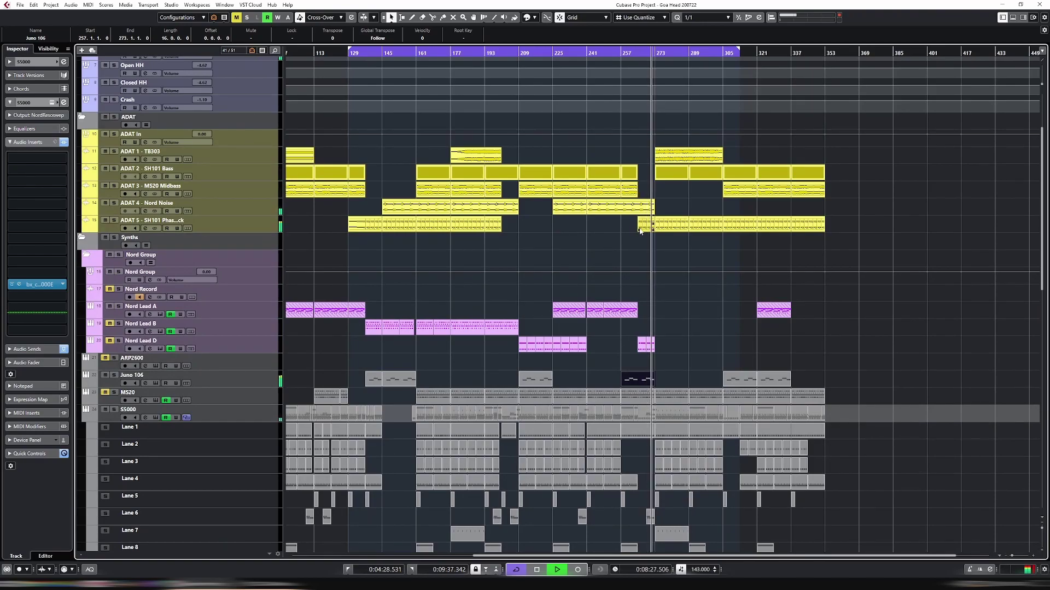
scroll(641, 231, "up", 5)
scroll(643, 234, "down", 15)
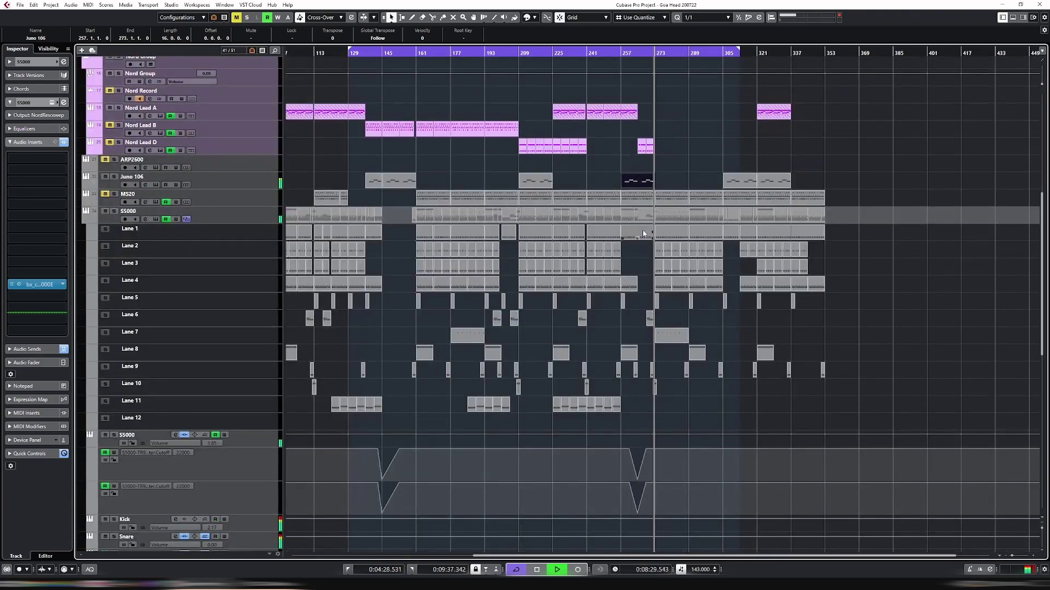
scroll(643, 233, "up", 15)
scroll(646, 232, "down", 5)
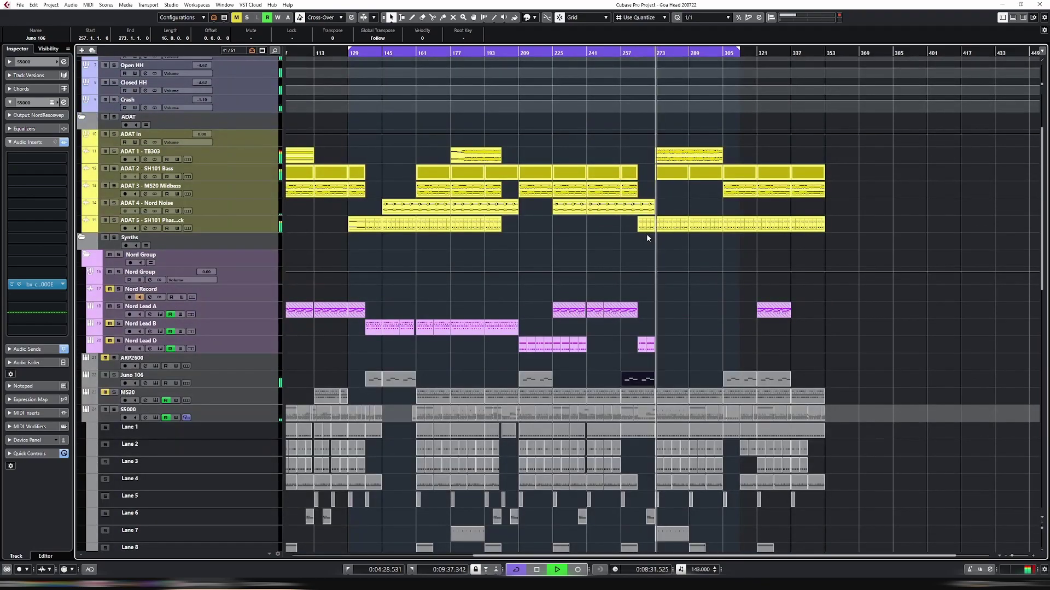
Lengthen the ADAT 2 SH101 Bass clip starting at bar 257 so that it ends at bar 273 and replay the passage
left_click(632, 175)
left_click_drag(634, 175, 652, 178)
left_click(631, 54)
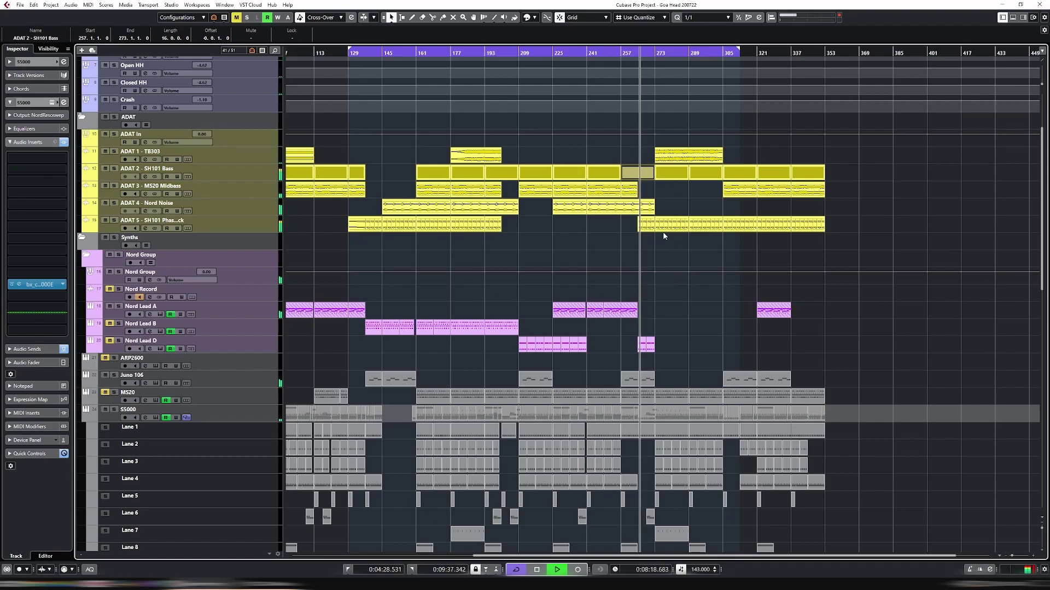
left_click(628, 55)
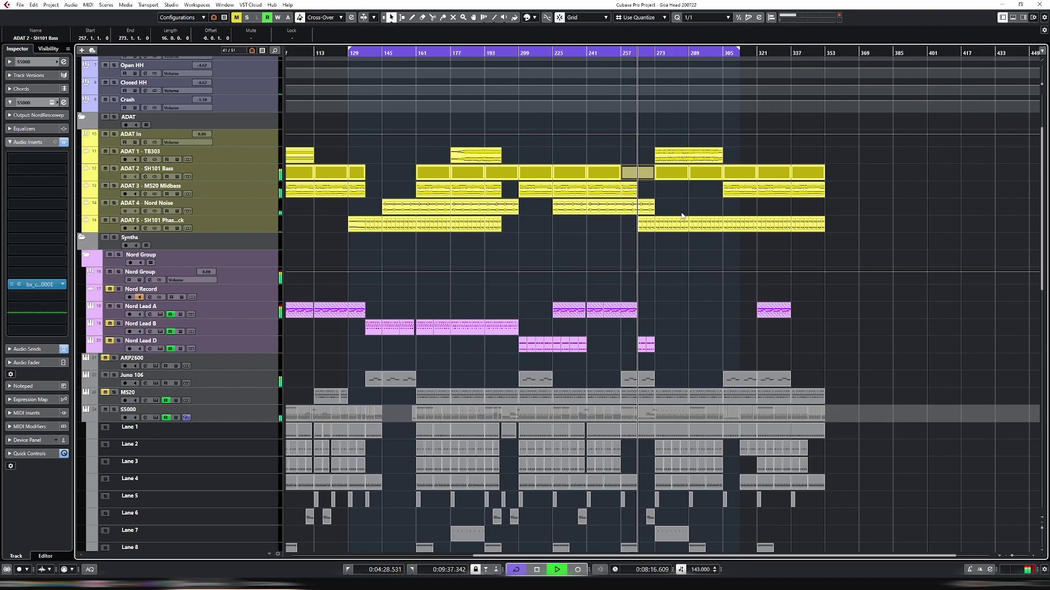
Copy the S5000 Lane 6 clip at bar 269 to bars 261 to 265 and replay the passage
scroll(682, 215, "down", 4)
scroll(682, 216, "up", 2)
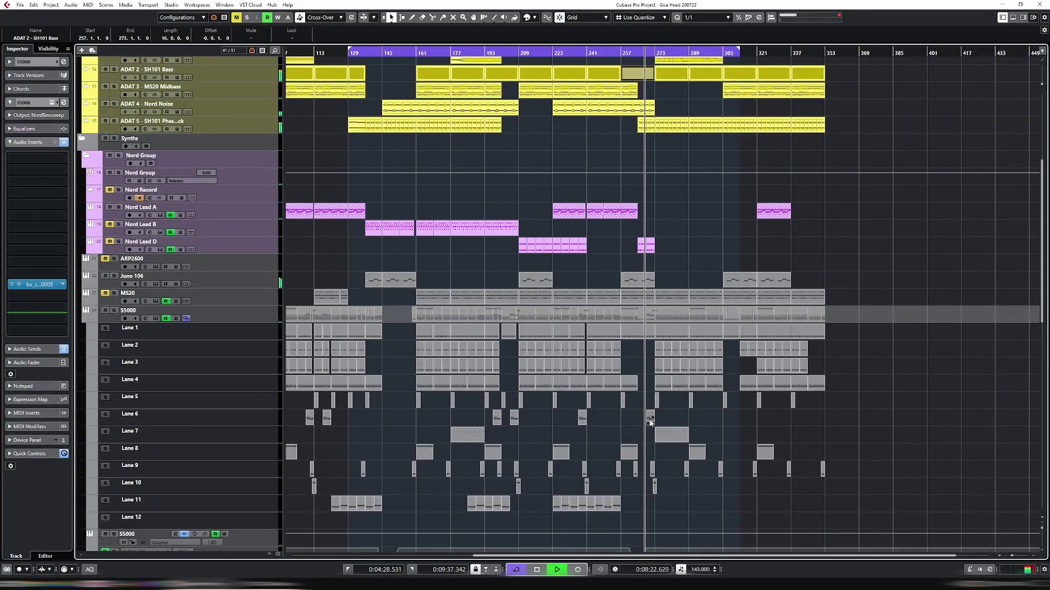
left_click_drag(651, 422, 635, 420)
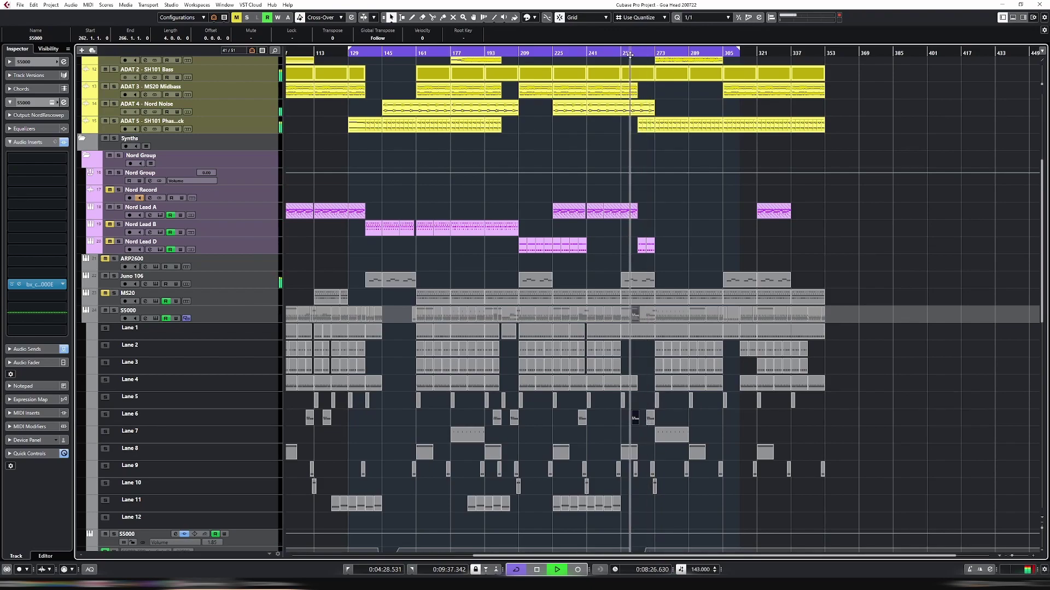
key("h")
key("h")
key("h")
key("h")
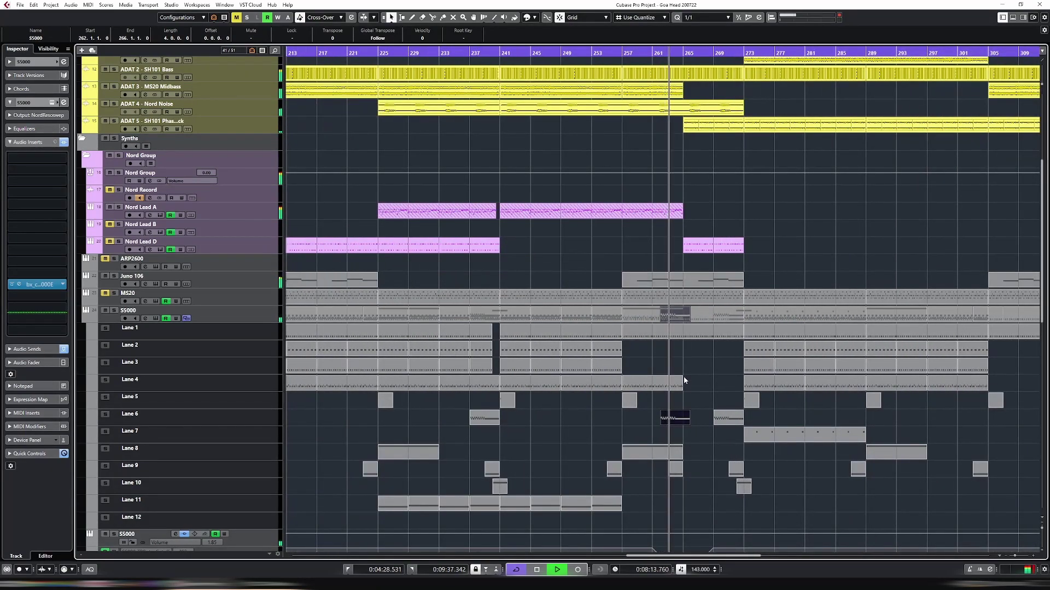
left_click_drag(672, 419, 665, 420)
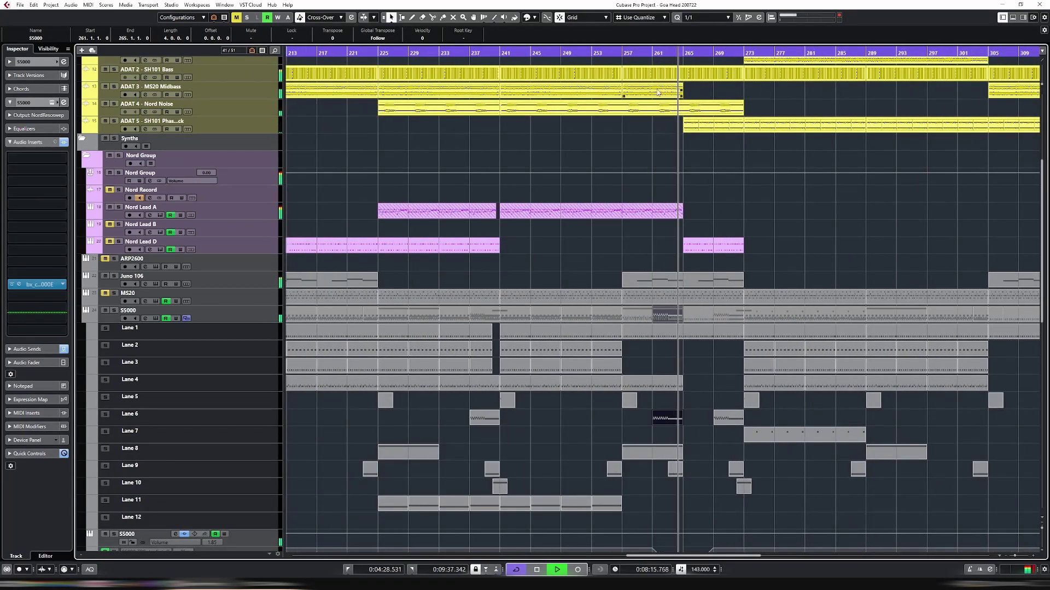
left_click(663, 123)
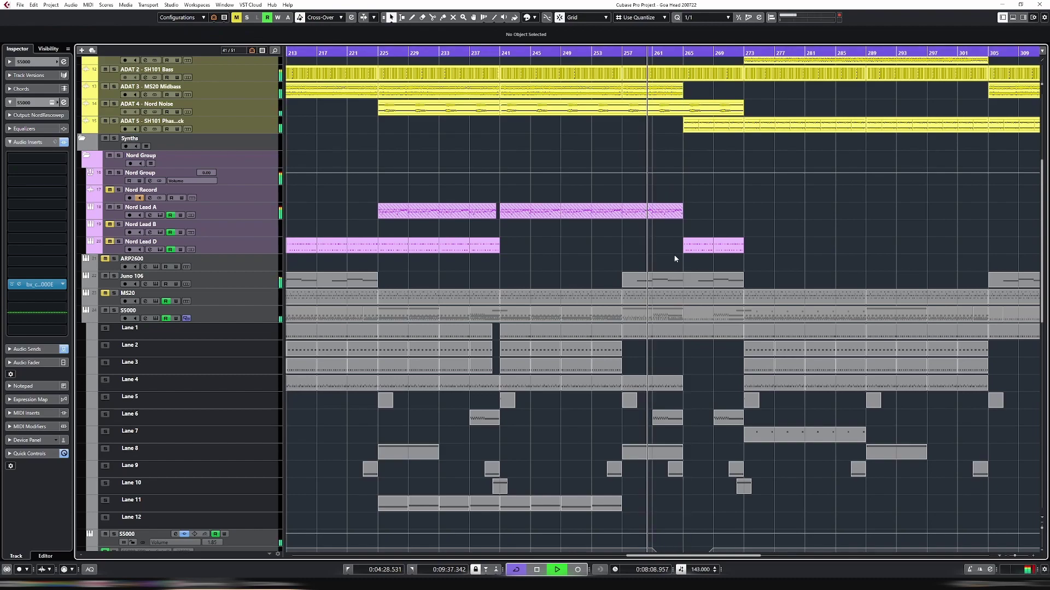
Split the S5000 Lane 1 clip at bar 265 and shorten its first part so that it ends at bar 264
scroll(679, 254, "up", 4)
scroll(680, 284, "down", 6)
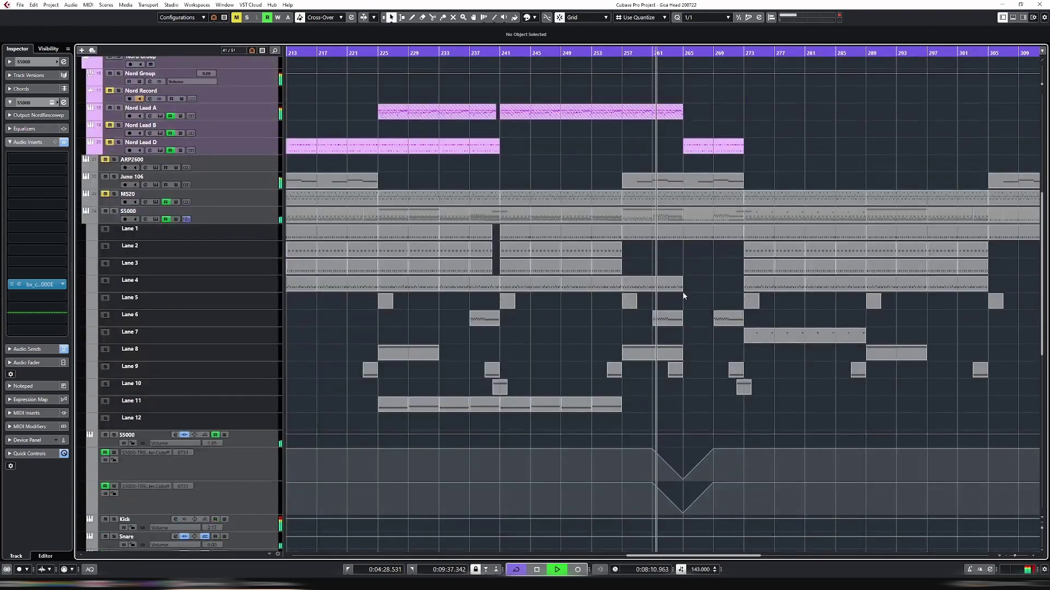
left_click(687, 240)
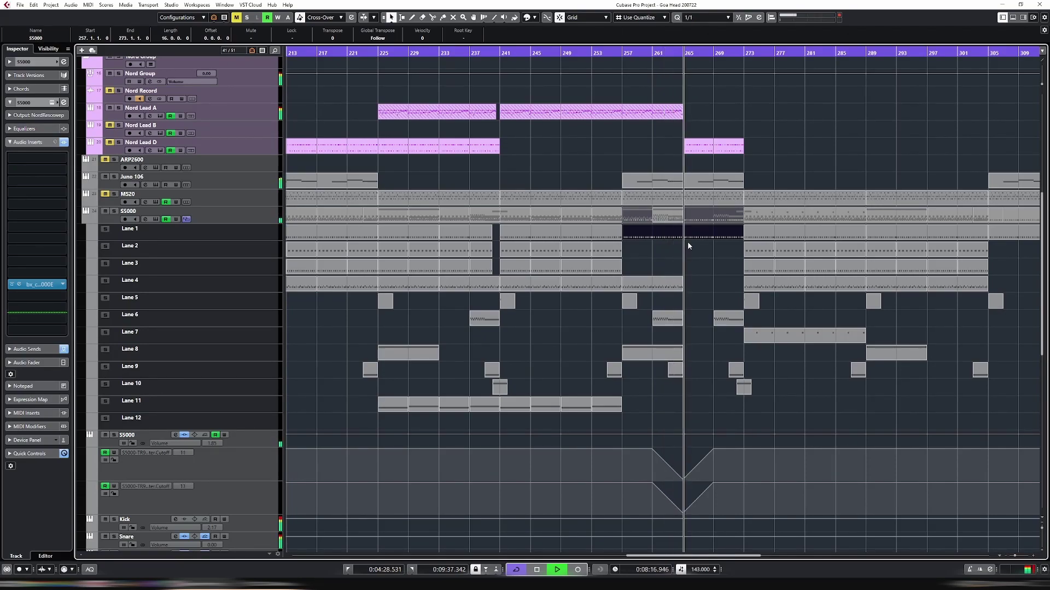
left_click(684, 239)
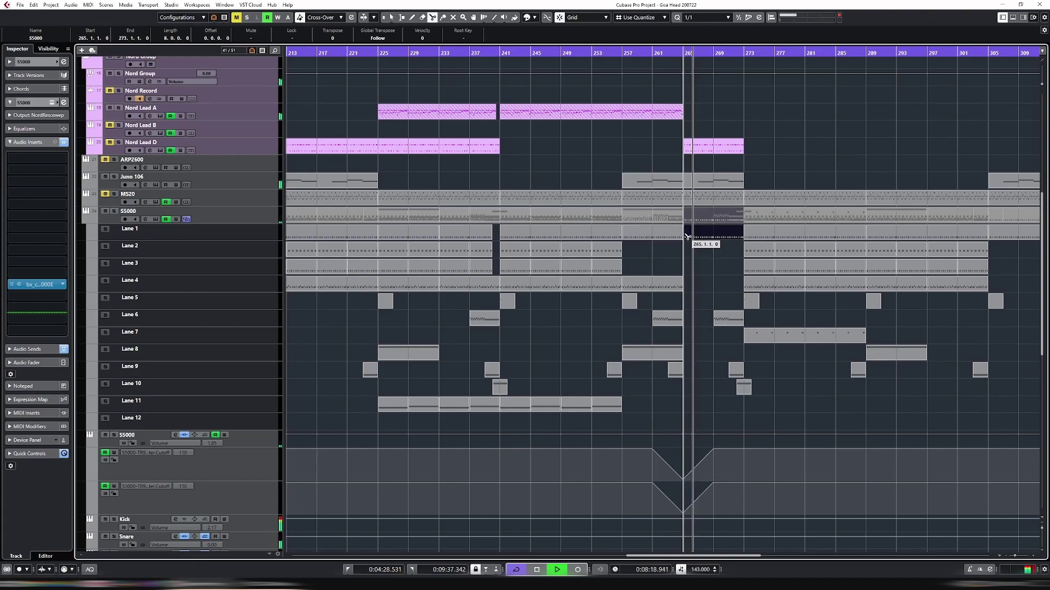
key("1")
left_click_drag(678, 237, 674, 238)
Copy the S5000 Lane 5 clip at bar 257 to bars 265 to 267 and replay the passage
left_click(627, 302)
left_click_drag(628, 302, 683, 300)
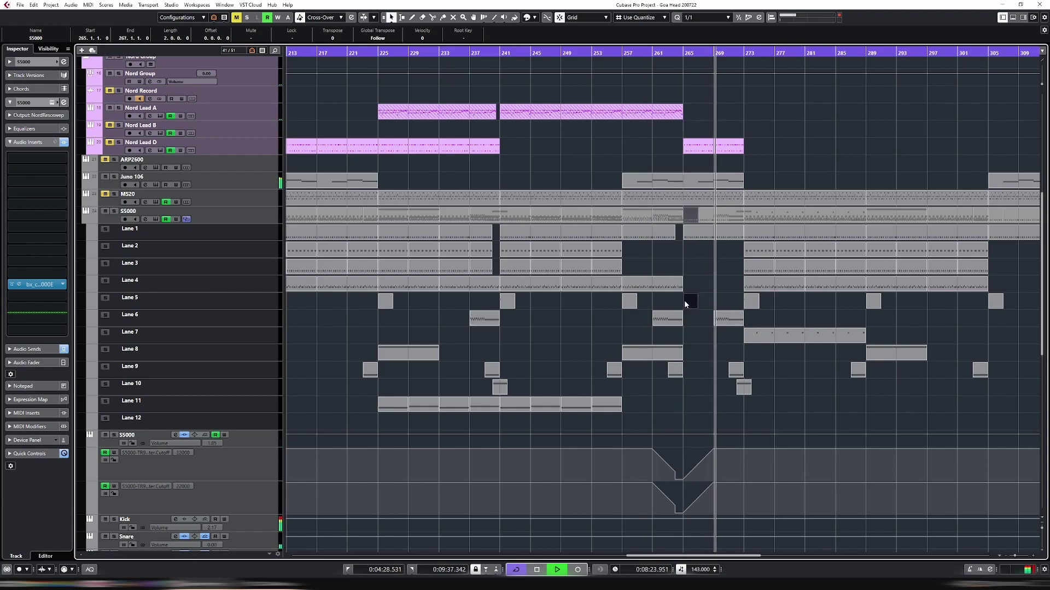
left_click(659, 61)
left_click(645, 123)
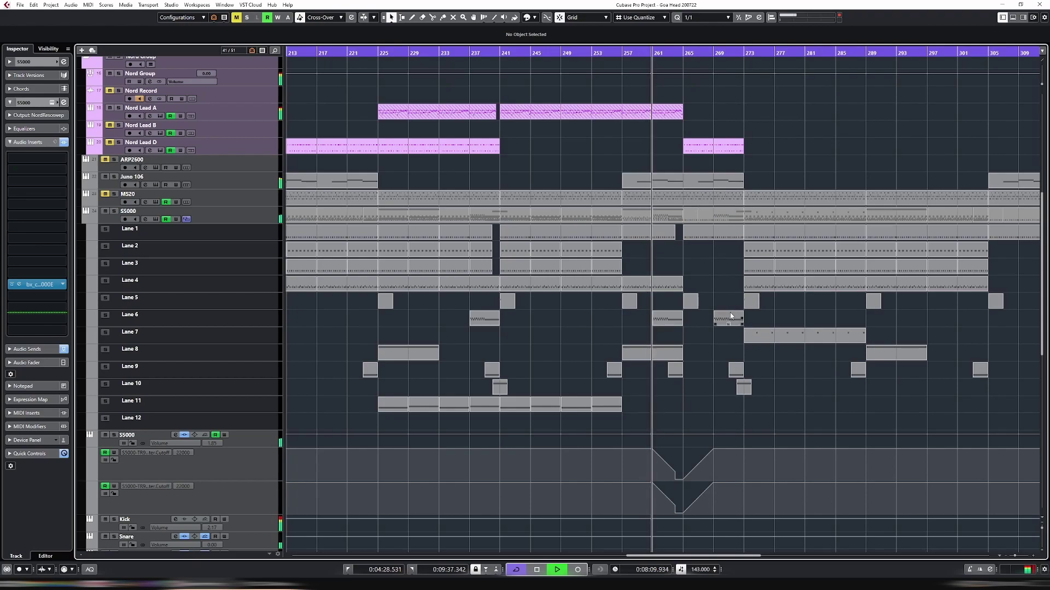
key("g")
key("g")
key("g")
key("g")
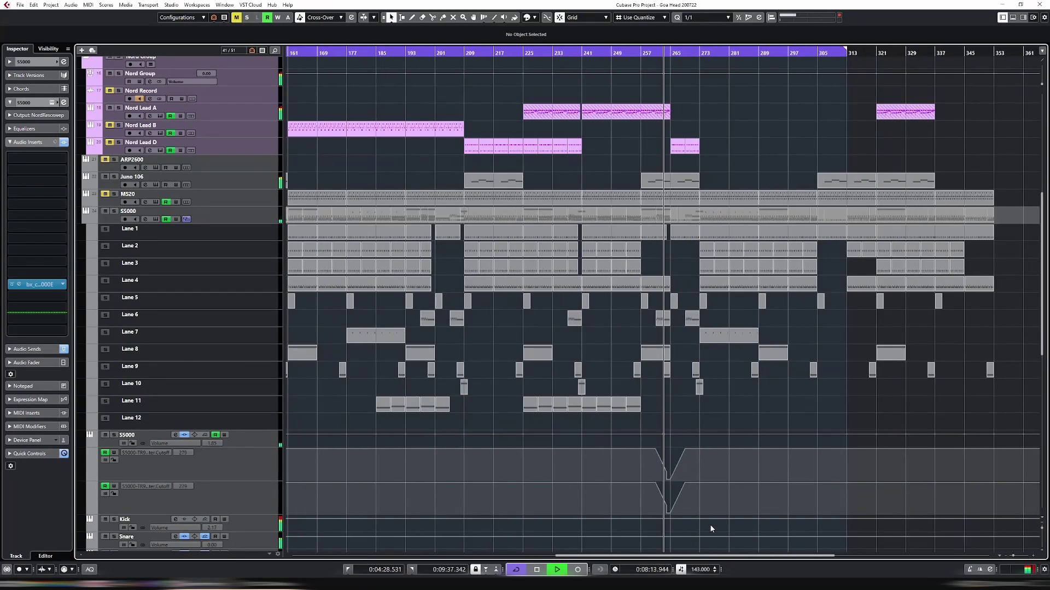
Replay the passage around bar 265 from bar 263 to check the transition between the Nord Lead parts
scroll(717, 509, "up", 4)
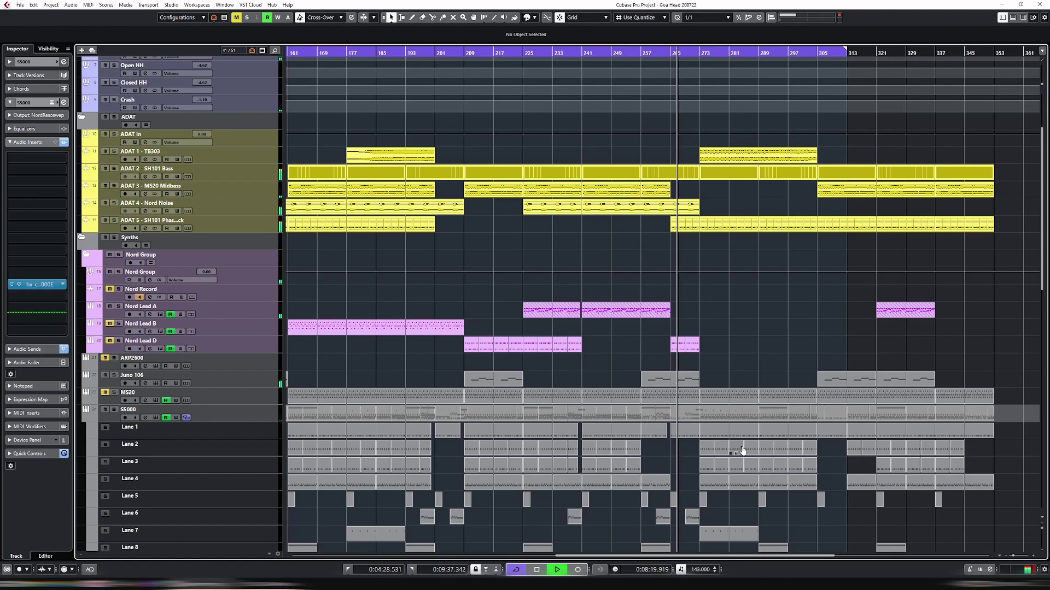
scroll(741, 449, "down", 2)
key("h")
key("h")
key("h")
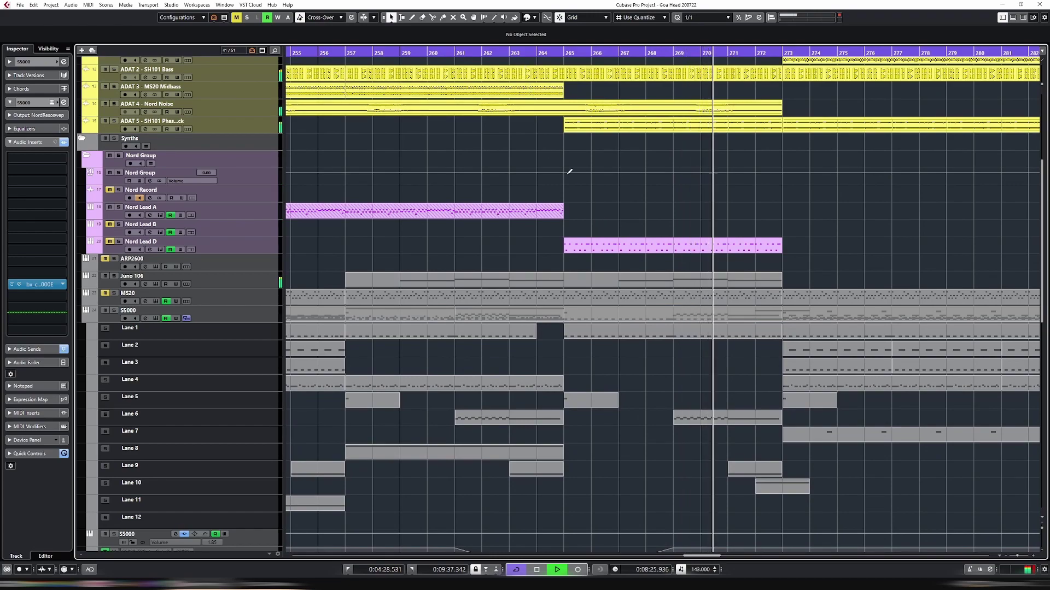
left_click(509, 52)
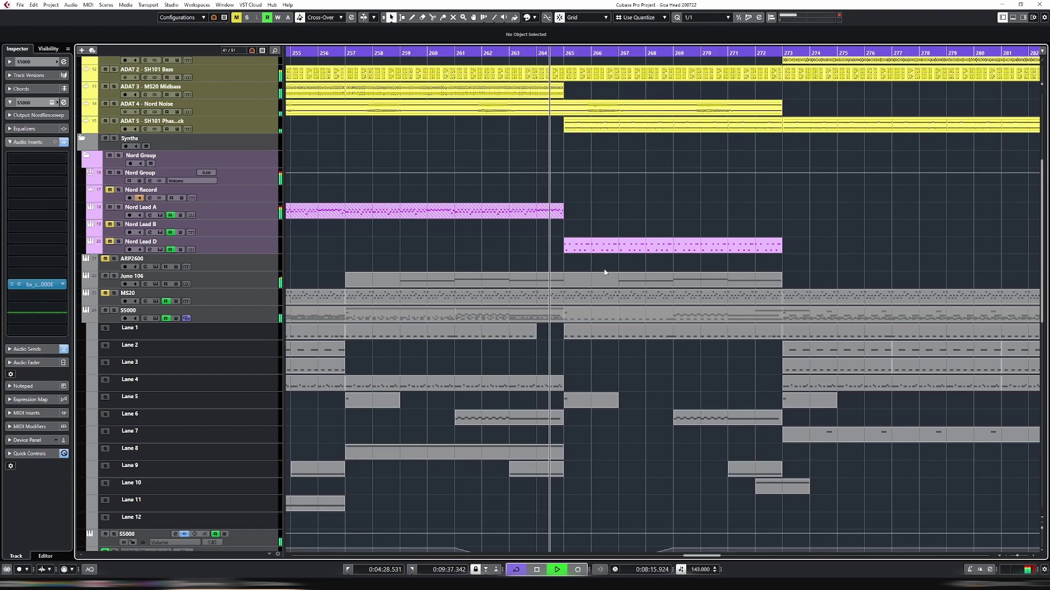
Show the lanes of the Nord Lead A track to examine its layered clips before bar 265, and hide them again
left_click(232, 214)
left_click(193, 216)
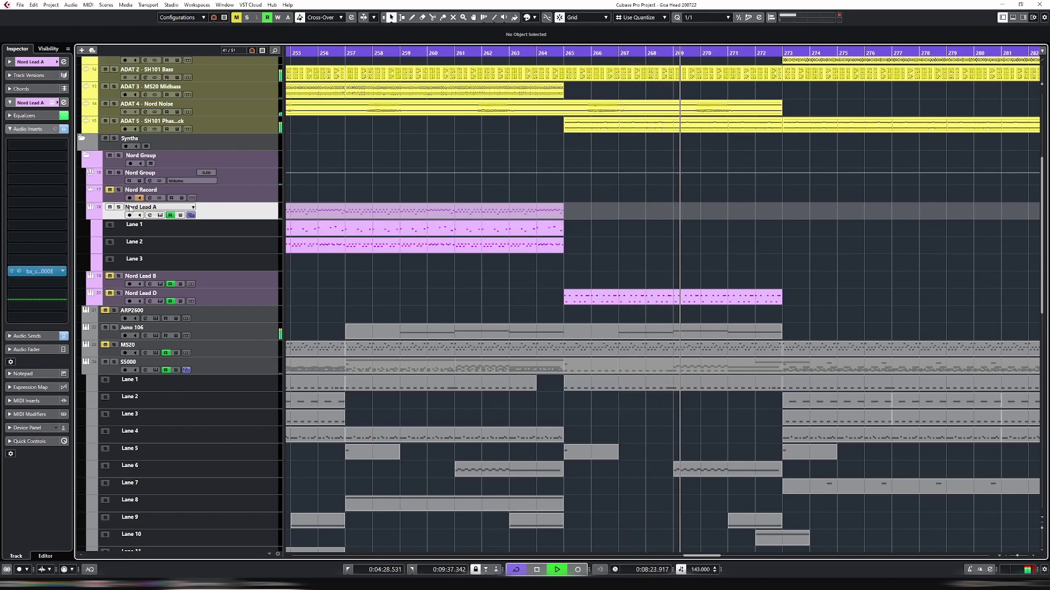
left_click(192, 215)
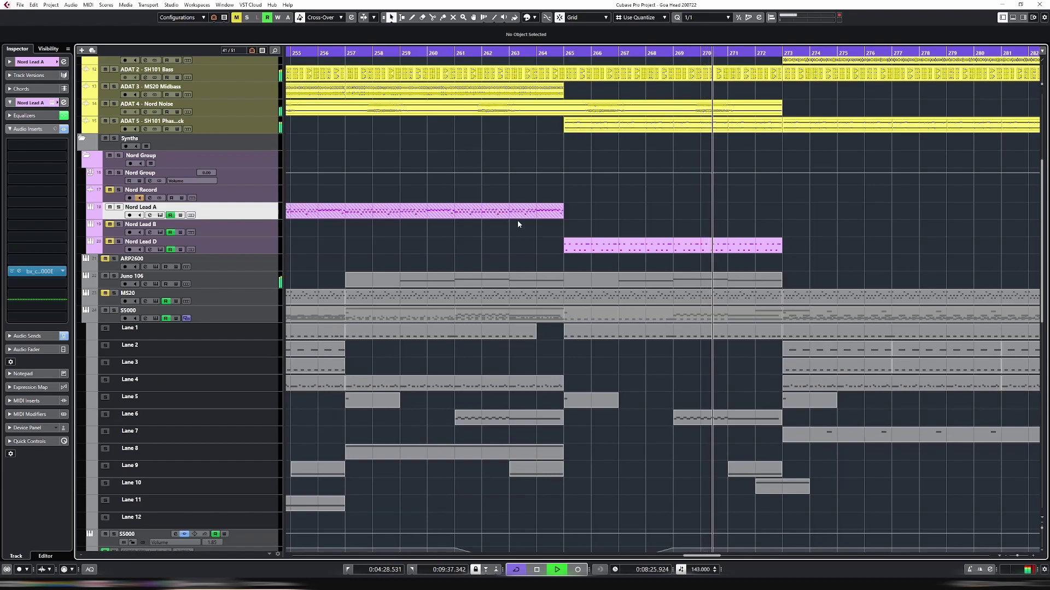
Examine the whole arrangement across the ADAT, Nord Lead and S5000 tracks while playback continues past bar 273
key("g")
key("g")
key("g")
key("g")
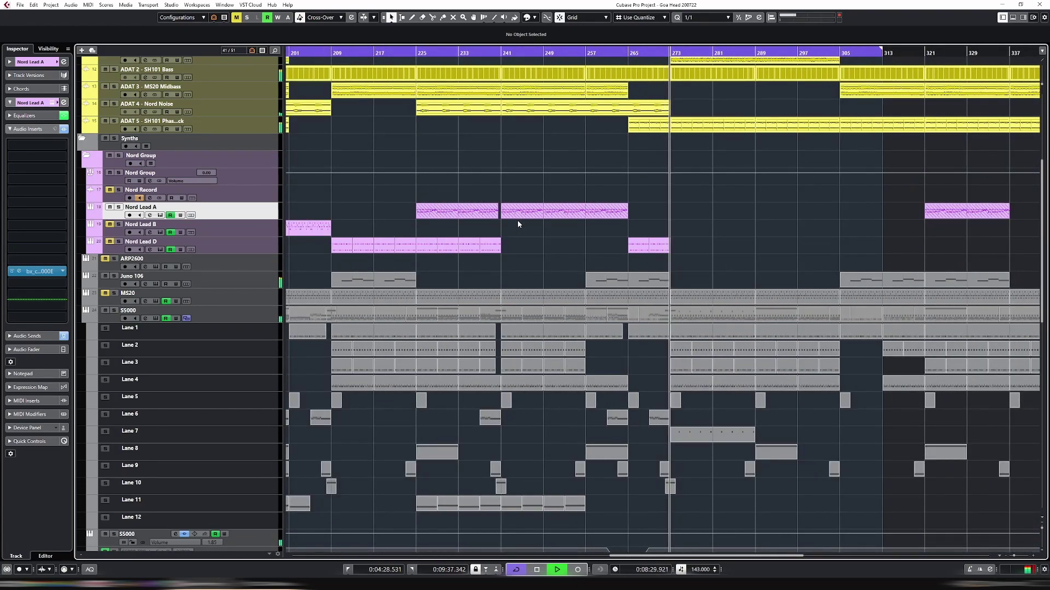
key("g")
key("g")
key("g")
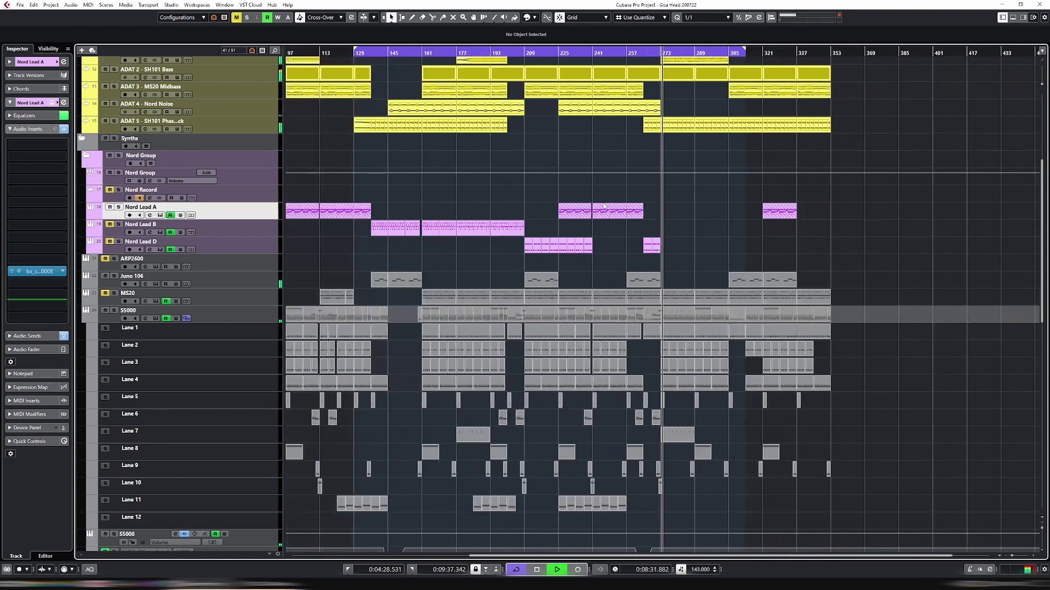
scroll(709, 190, "up", 5)
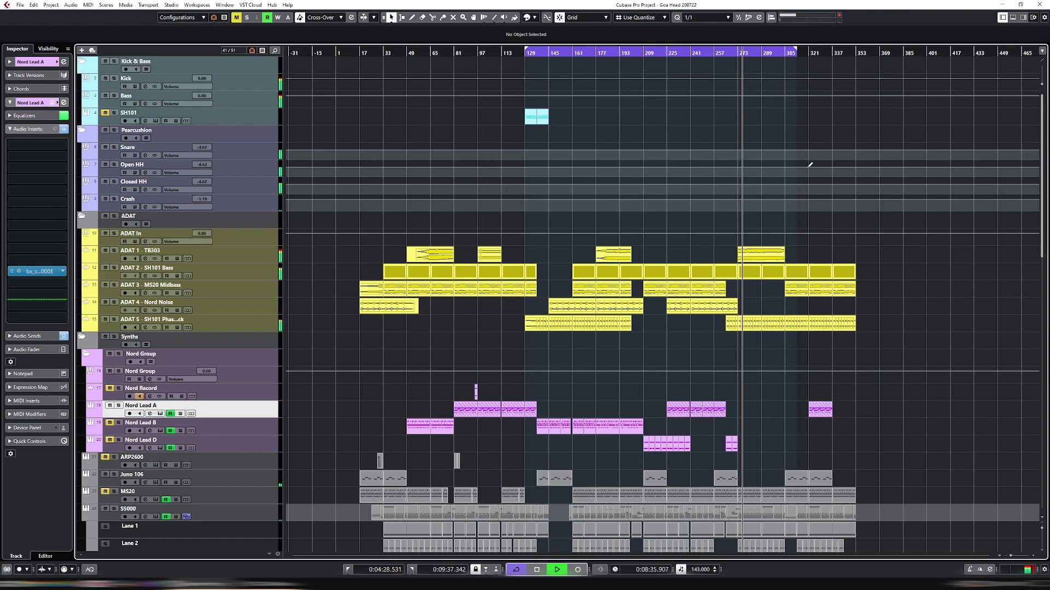
scroll(808, 162, "down", 3)
scroll(795, 182, "down", 3)
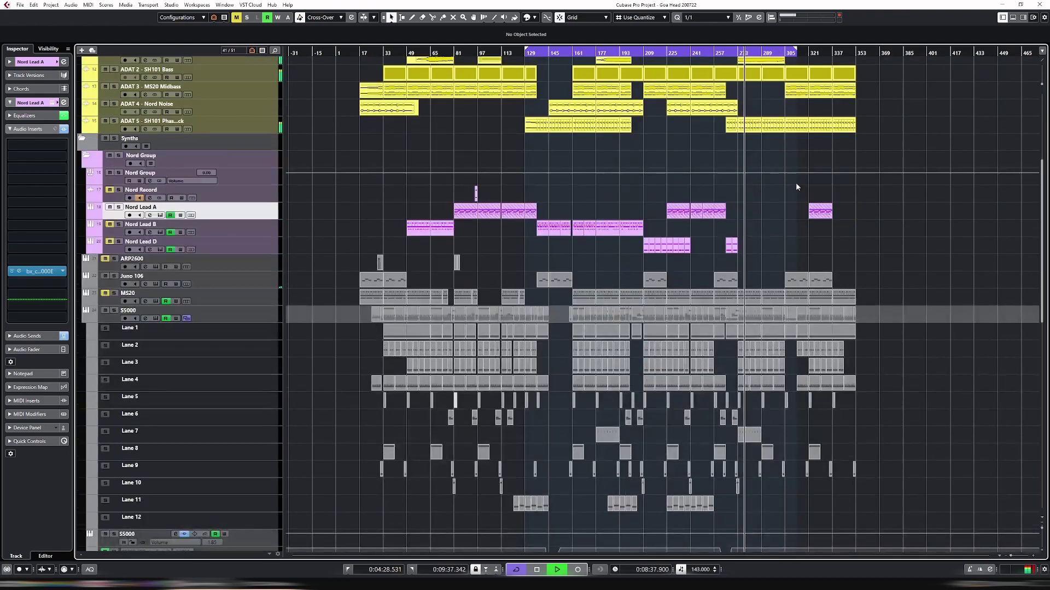
scroll(788, 294, "down", 3)
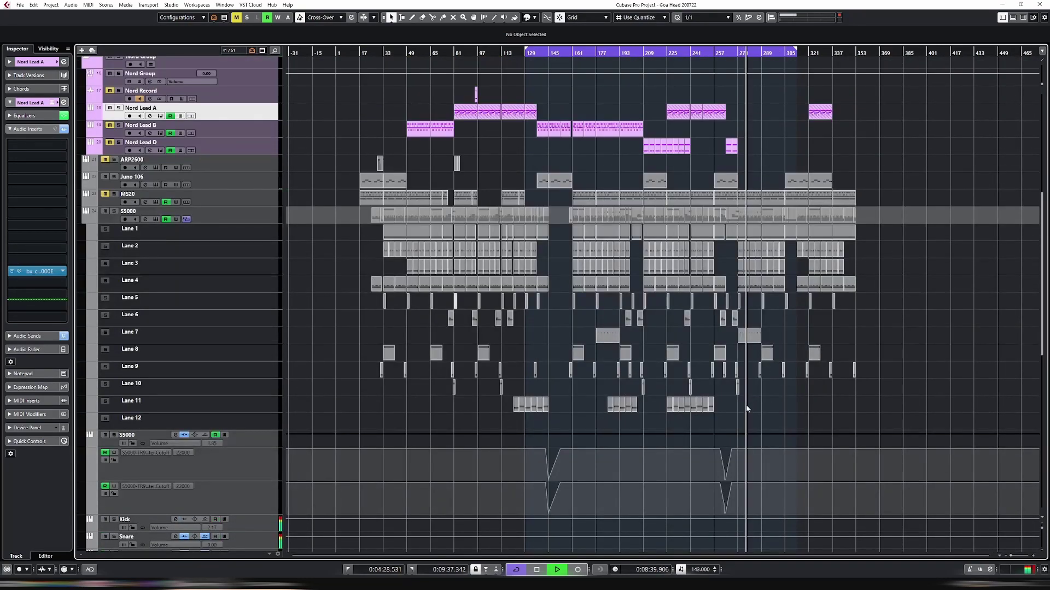
left_click(711, 406)
key("ctrl+d")
key("Delete")
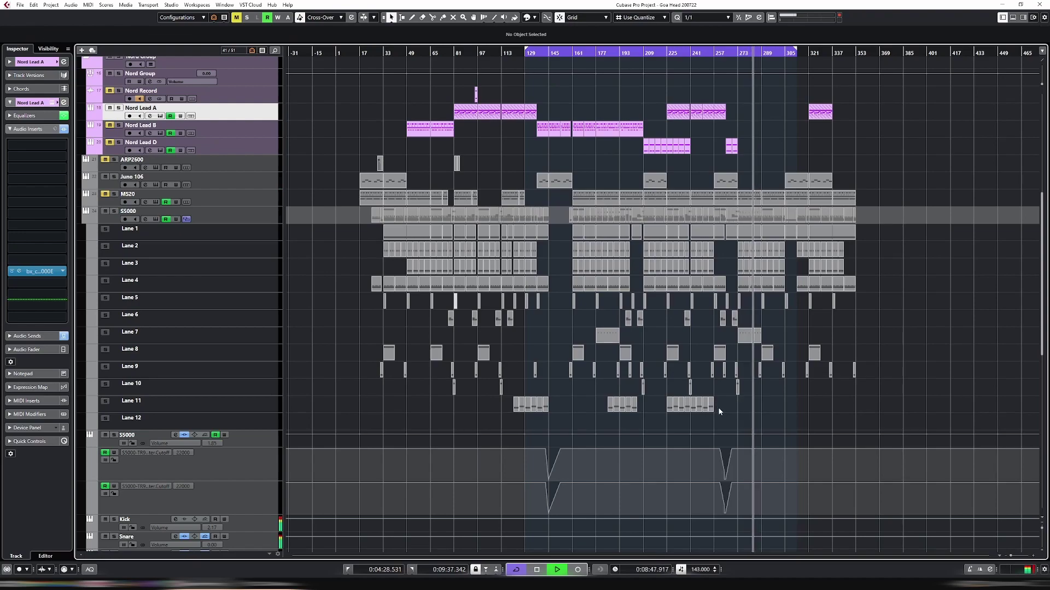
Copy the S5000 Lane 11 clips at bars 225 to 257 so that the copies start at bar 289
left_click(697, 403)
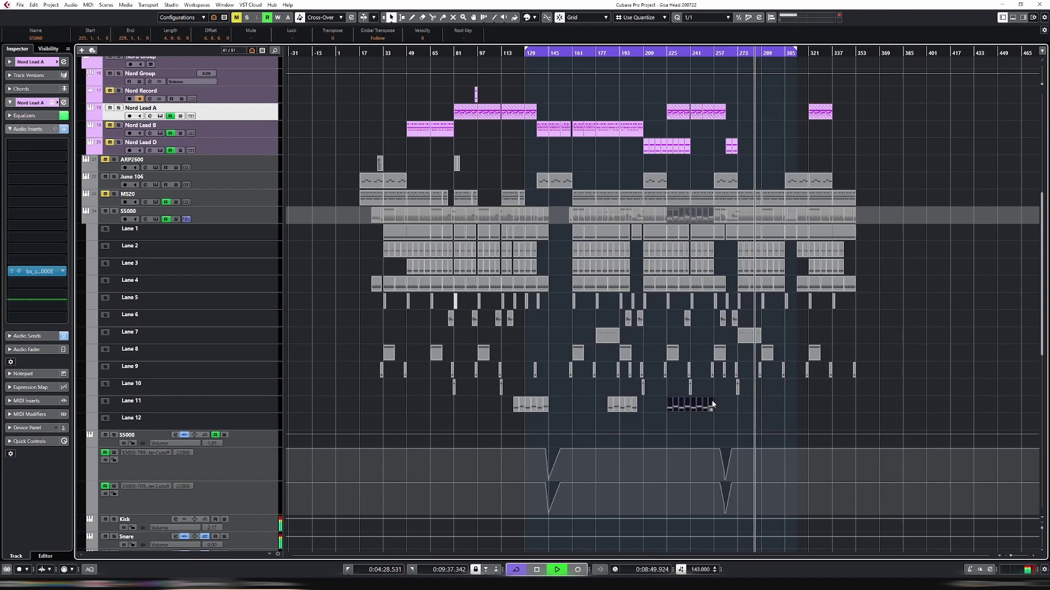
scroll(766, 313, "up", 3)
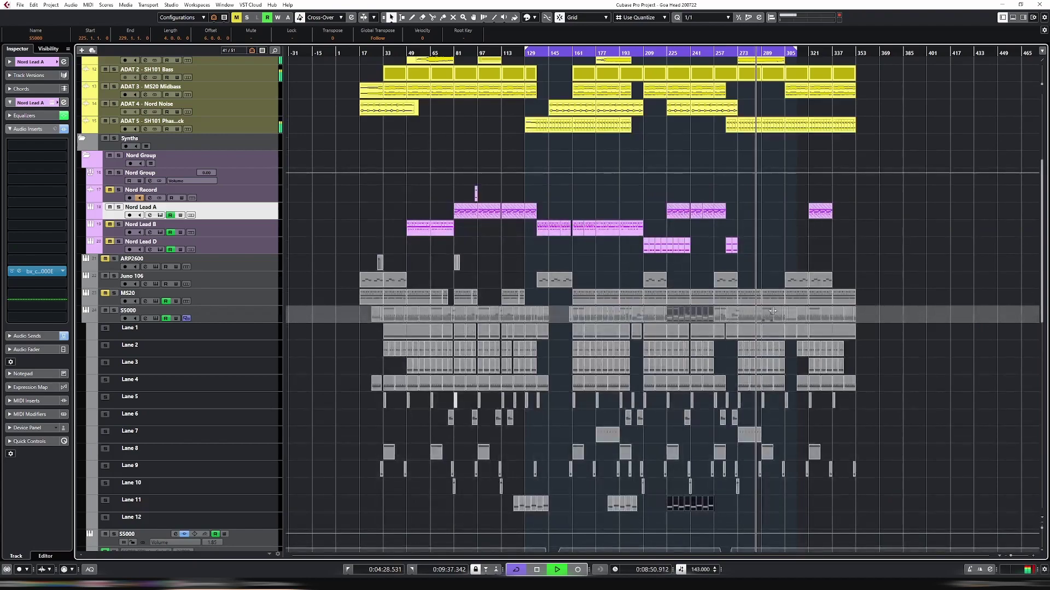
left_click(838, 384)
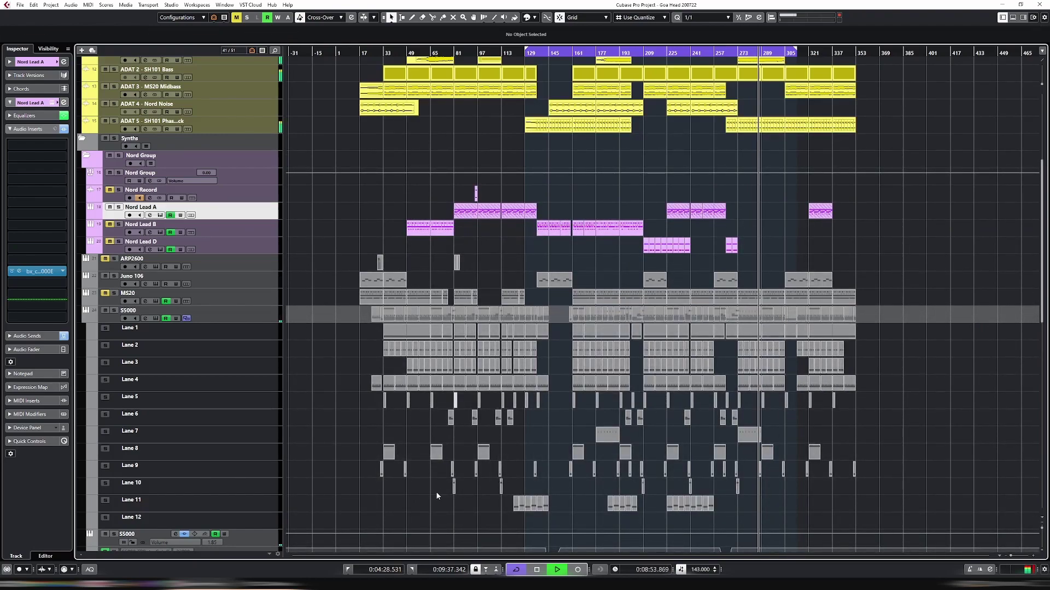
left_click(251, 319)
left_click(782, 503)
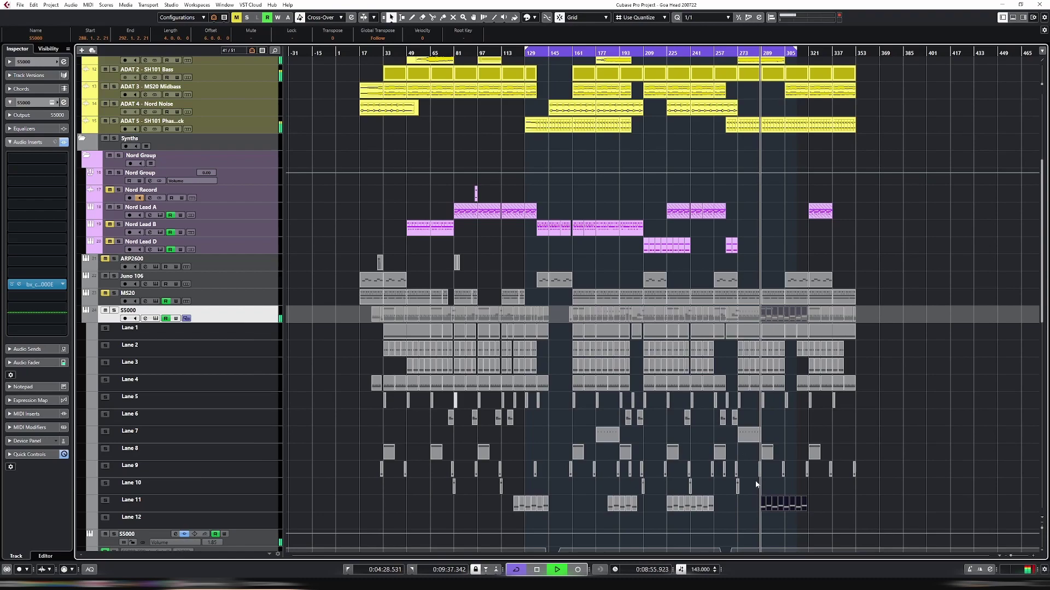
key("h")
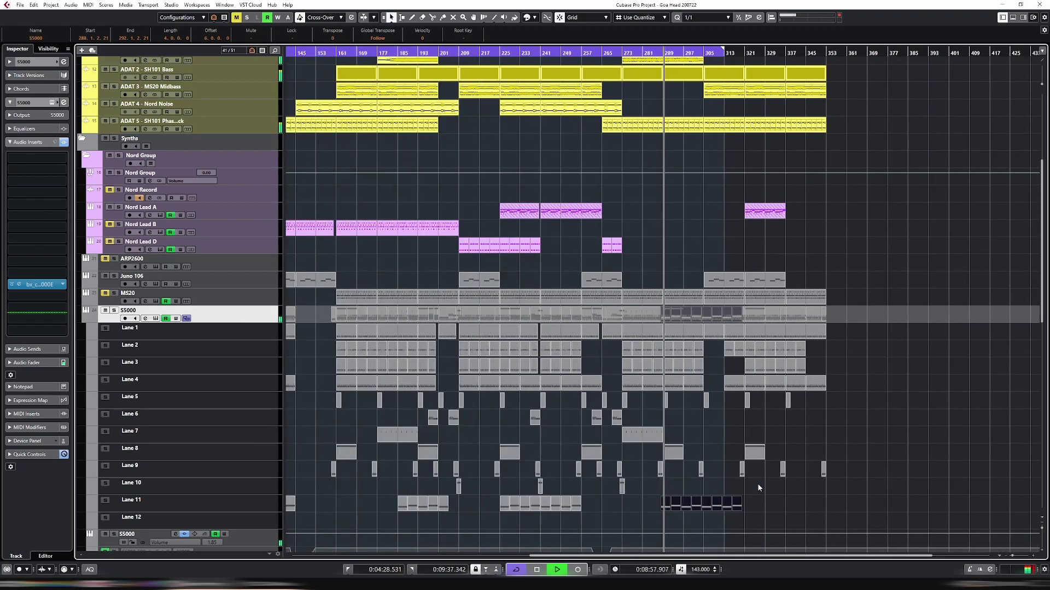
scroll(758, 478, "down", 3)
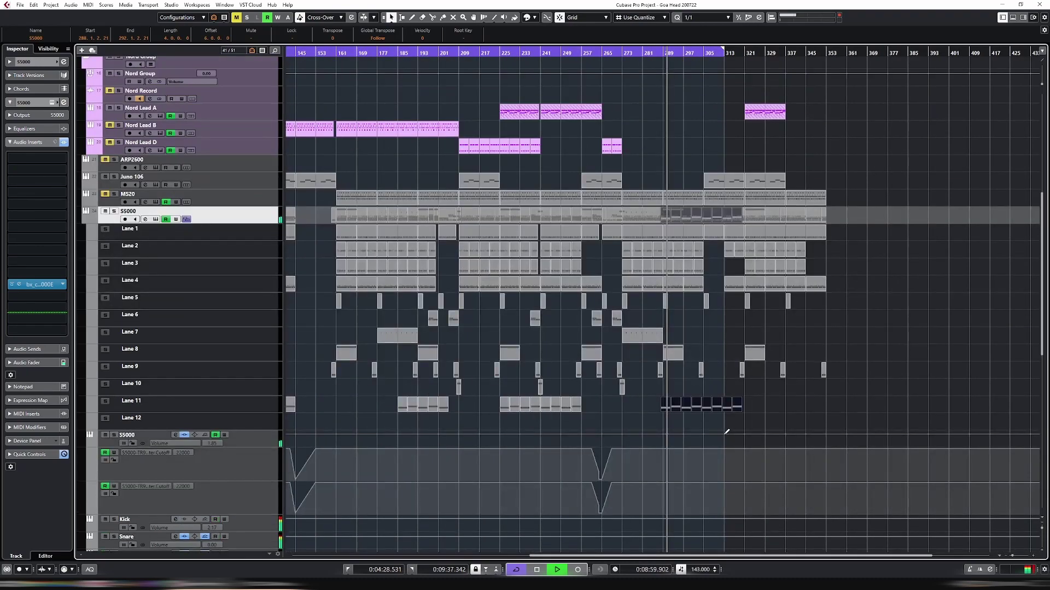
mouse_move(663, 410)
left_mouse_down()
mouse_move(586, 414)
mouse_move(675, 414)
left_mouse_up()
Replay from about bar 269 and move the copied S5000 Lane 11 clips so that they start at bar 273
scroll(683, 391, "up", 5)
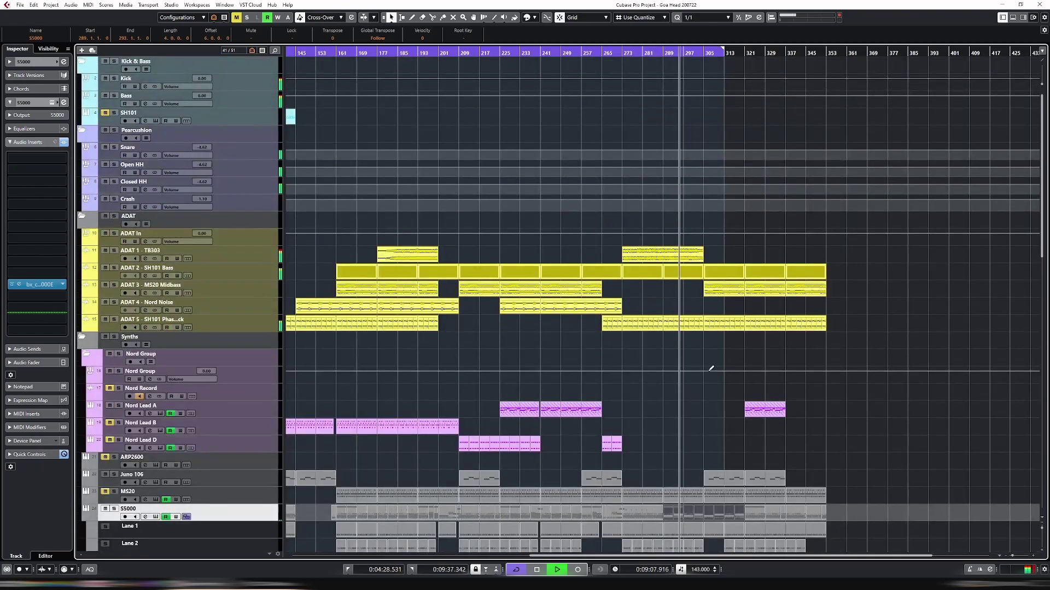
scroll(708, 373, "down", 5)
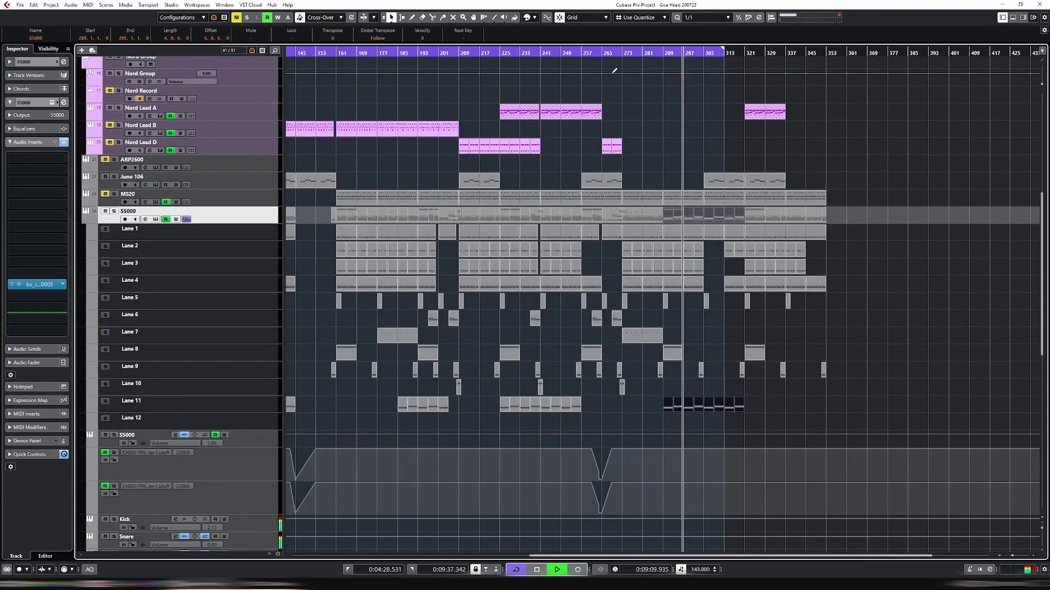
left_click(613, 56)
scroll(698, 250, "up", 3)
scroll(700, 251, "down", 5)
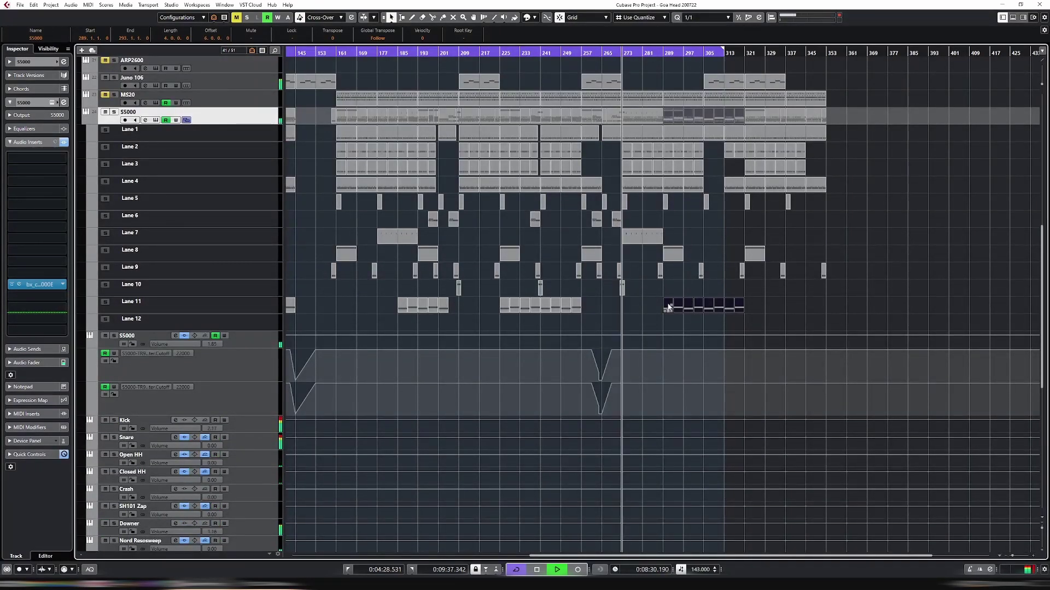
left_click_drag(669, 308, 628, 306)
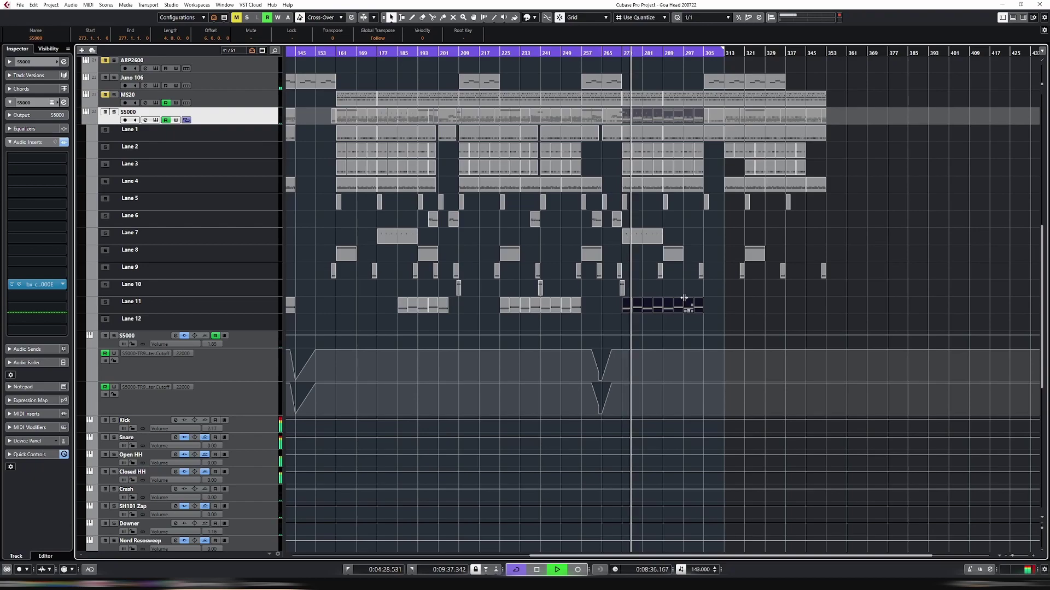
Duplicate the last two S5000 Lane 11 clips to bars 305 to 313 and extend the loop range to bar 329
scroll(695, 298, "up", 3)
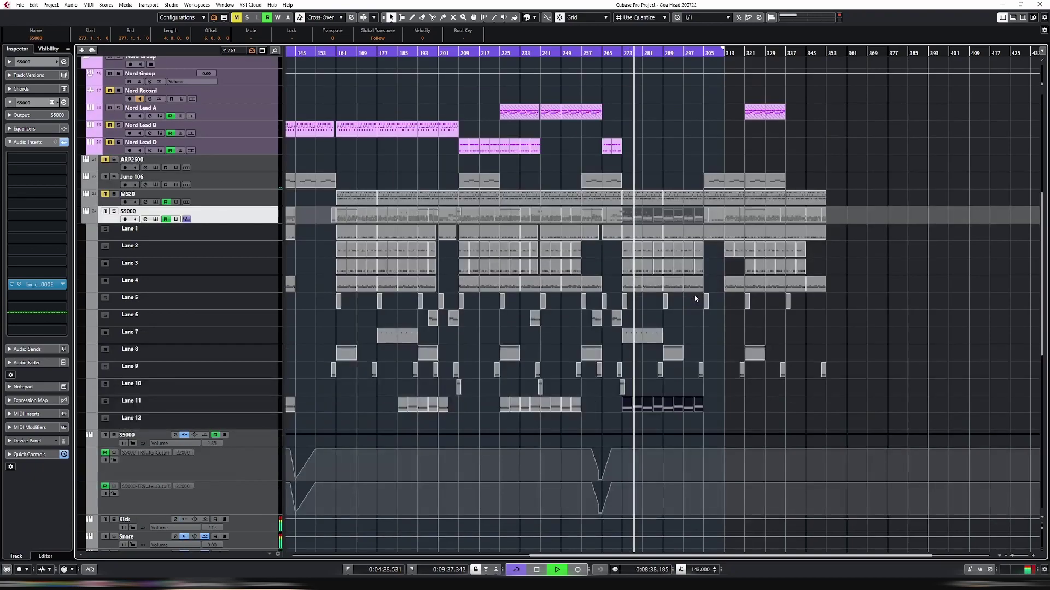
scroll(711, 283, "up", 6)
scroll(726, 241, "down", 6)
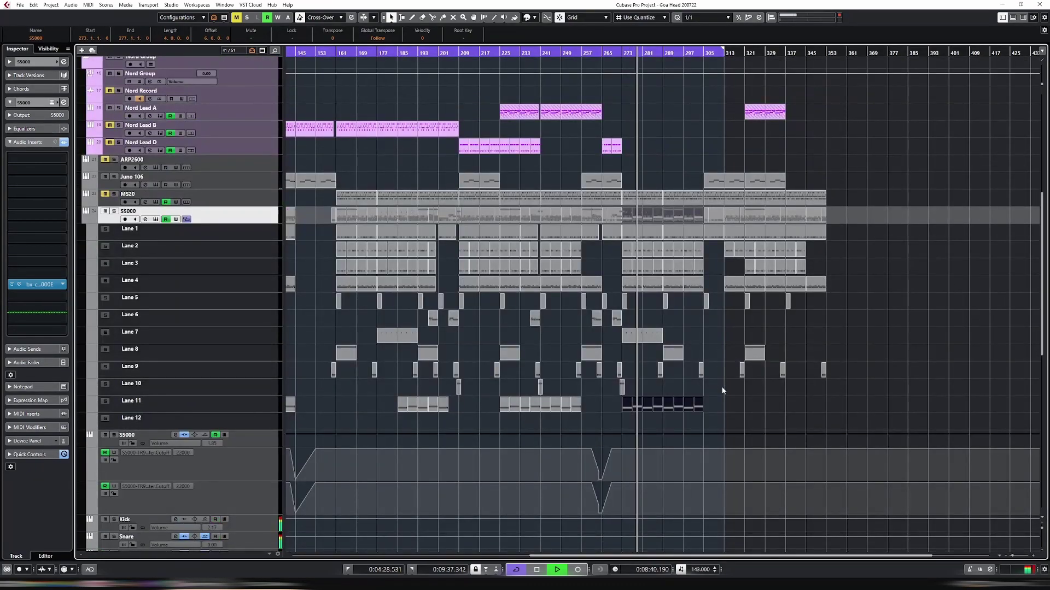
left_click(697, 54)
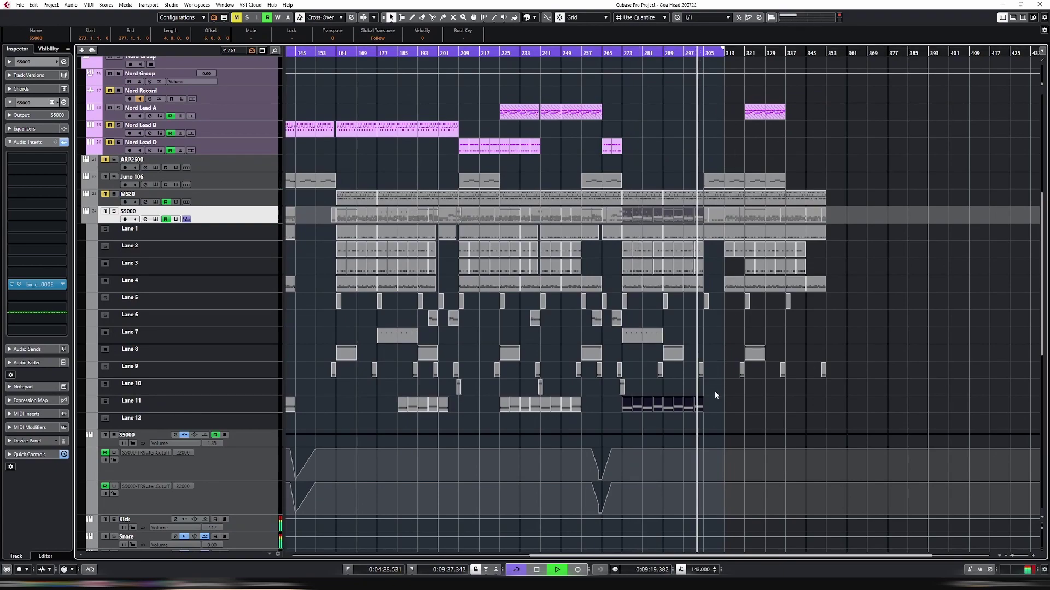
left_click(693, 404)
key("Right")
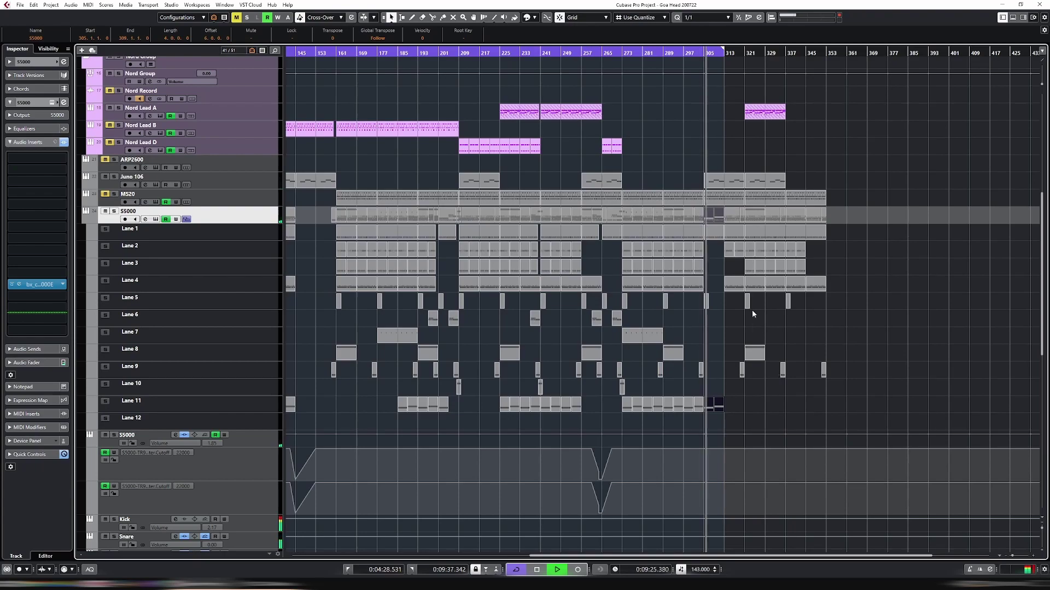
left_click_drag(724, 52, 766, 51)
Copy the ADAT 4 Nord Noise clip at bar 241 to bars 273 and 305, and replay from about bar 302
scroll(762, 153, "up", 5)
left_click(607, 307)
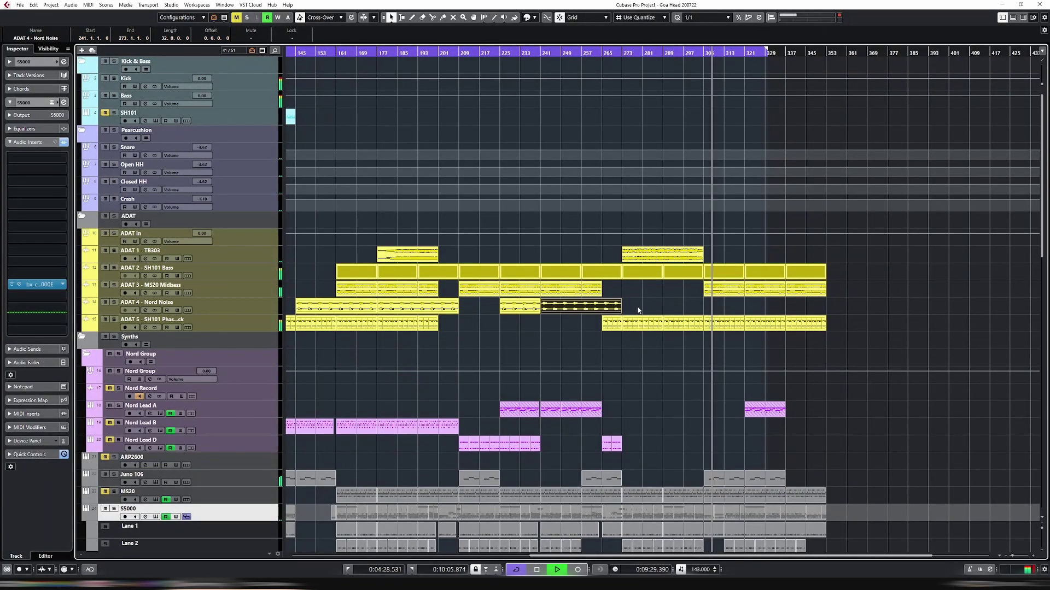
key("ctrl+d")
left_click_drag(642, 310, 723, 311)
left_click(696, 57)
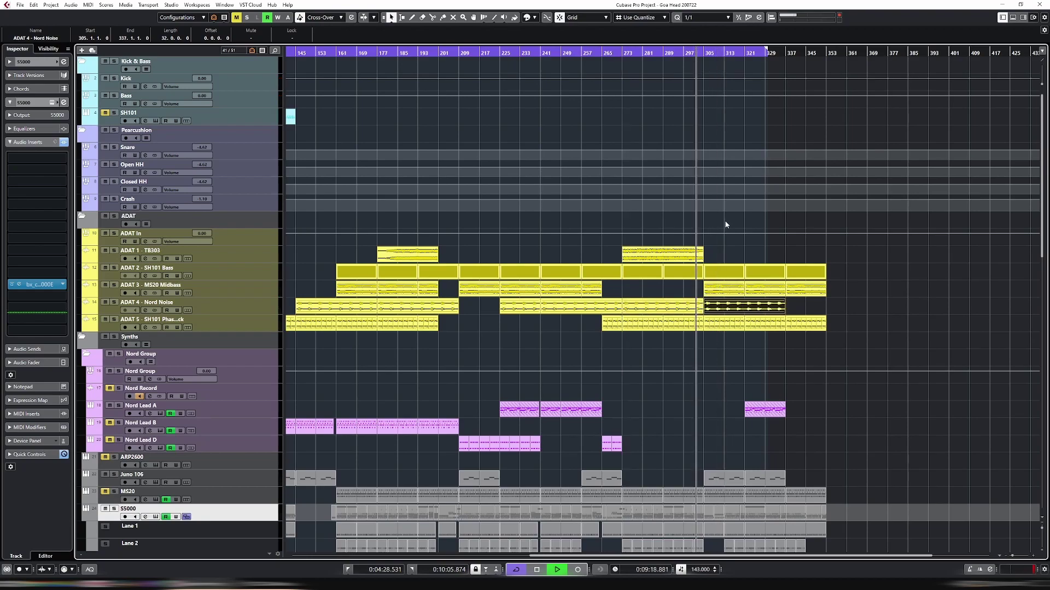
Try deleting the S5000 Lane 11 clips from bar 273 to 305 and replay from about bar 292
scroll(723, 204, "down", 10)
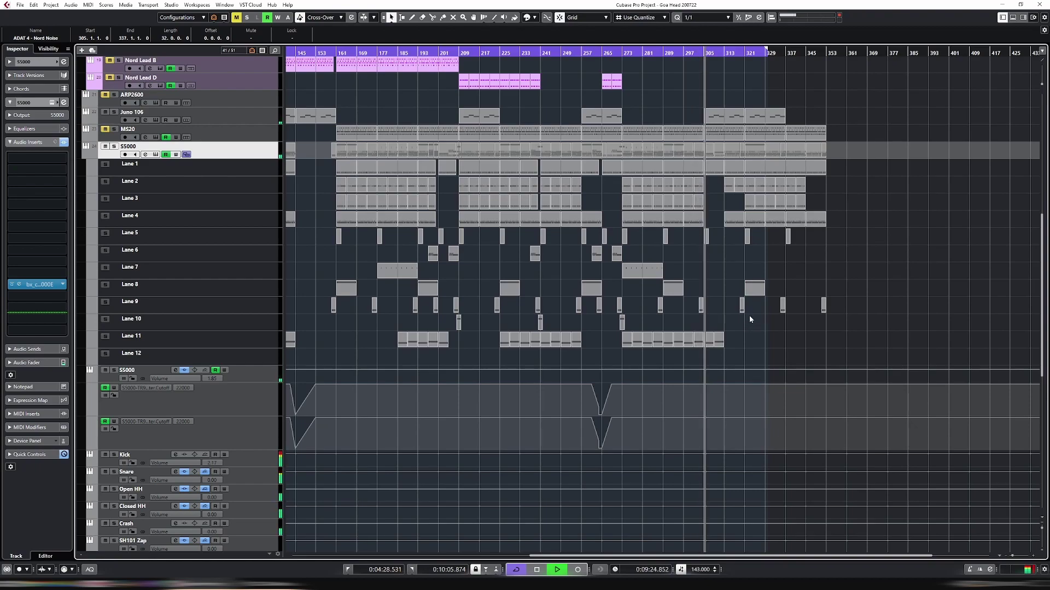
left_click_drag(621, 336, 700, 342)
key("Delete")
left_click(701, 304)
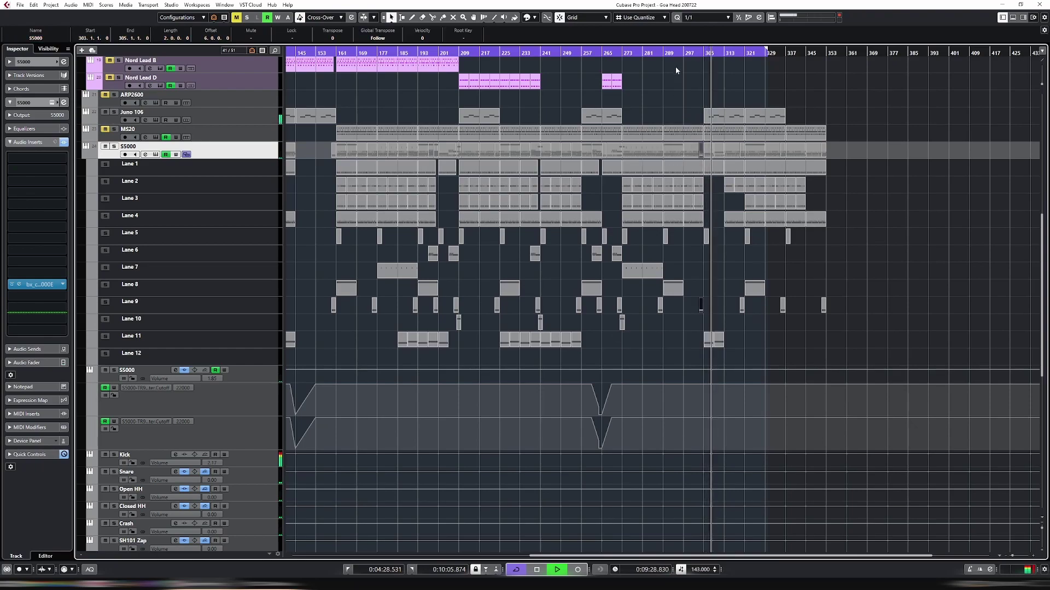
left_click(673, 57)
scroll(707, 218, "up", 10)
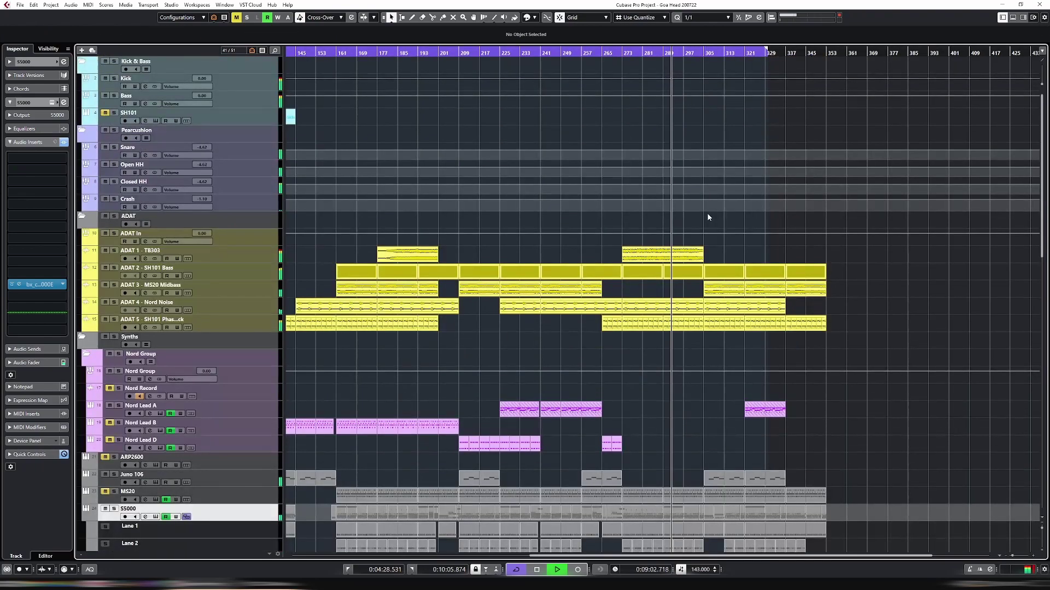
scroll(736, 290, "down", 5)
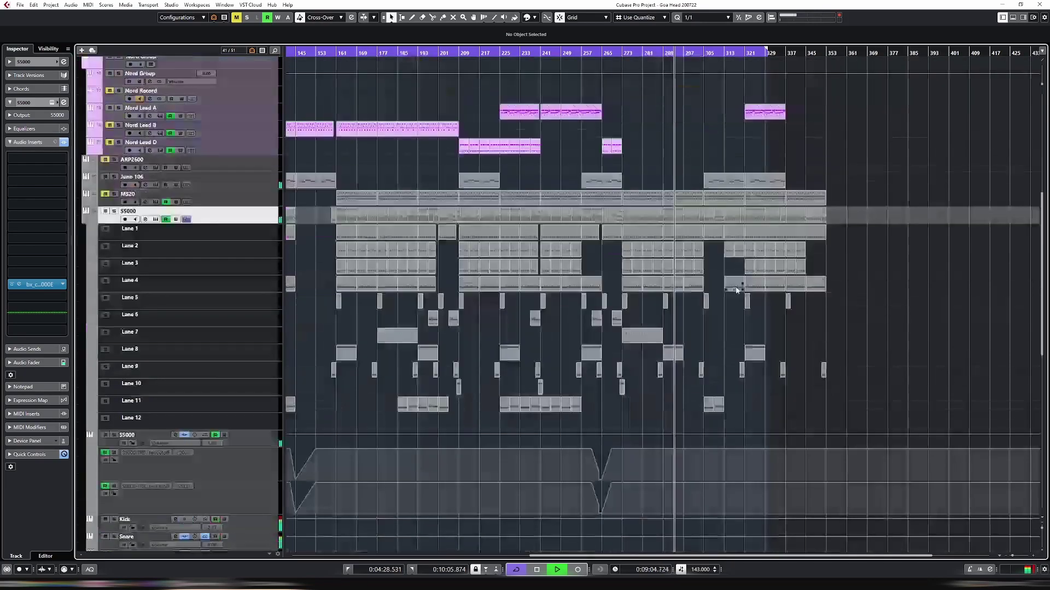
Replay from about bar 302 and restore the deleted S5000 Lane 11 clips at bars 273 to 305
left_click(696, 53)
scroll(740, 174, "up", 4)
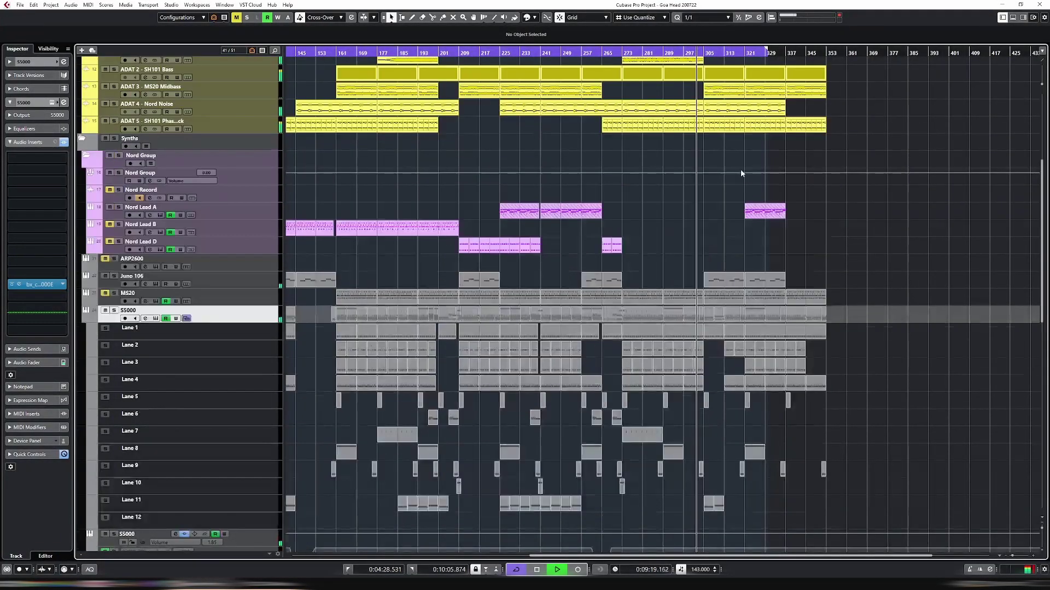
scroll(759, 188, "down", 4)
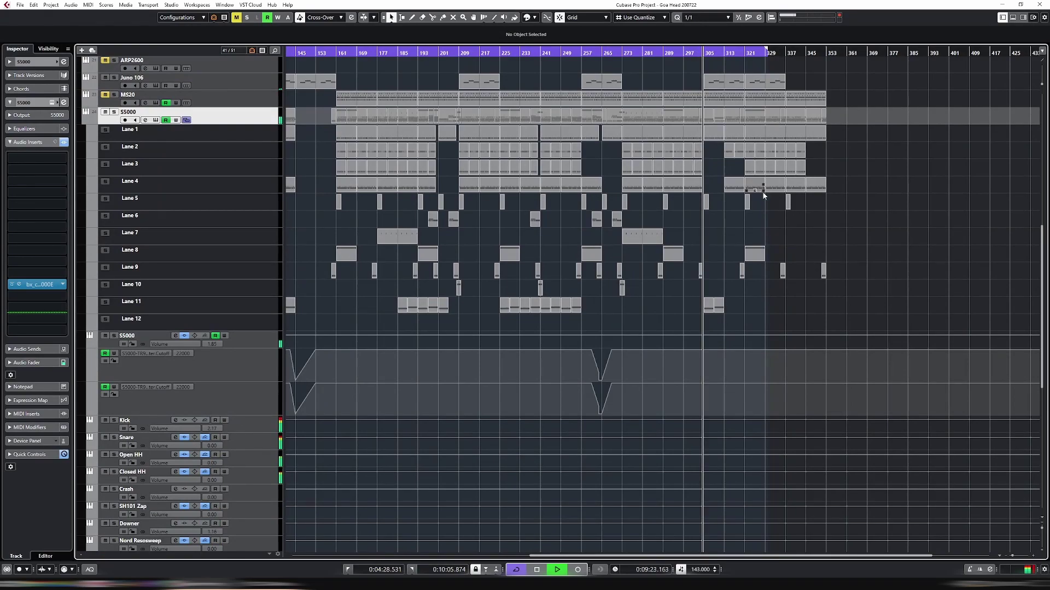
scroll(770, 211, "up", 2)
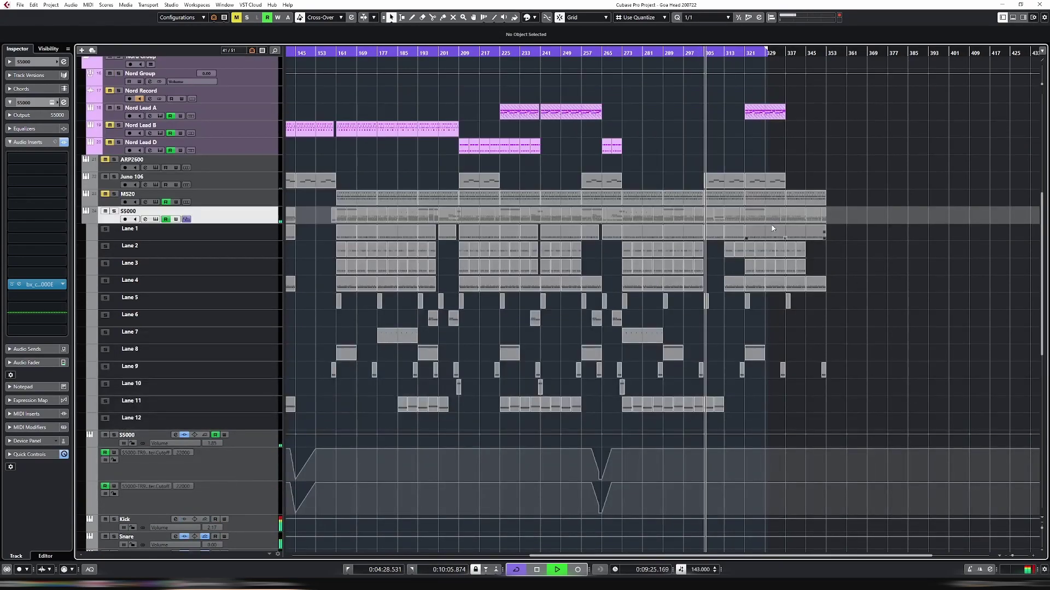
scroll(759, 248, "up", 4)
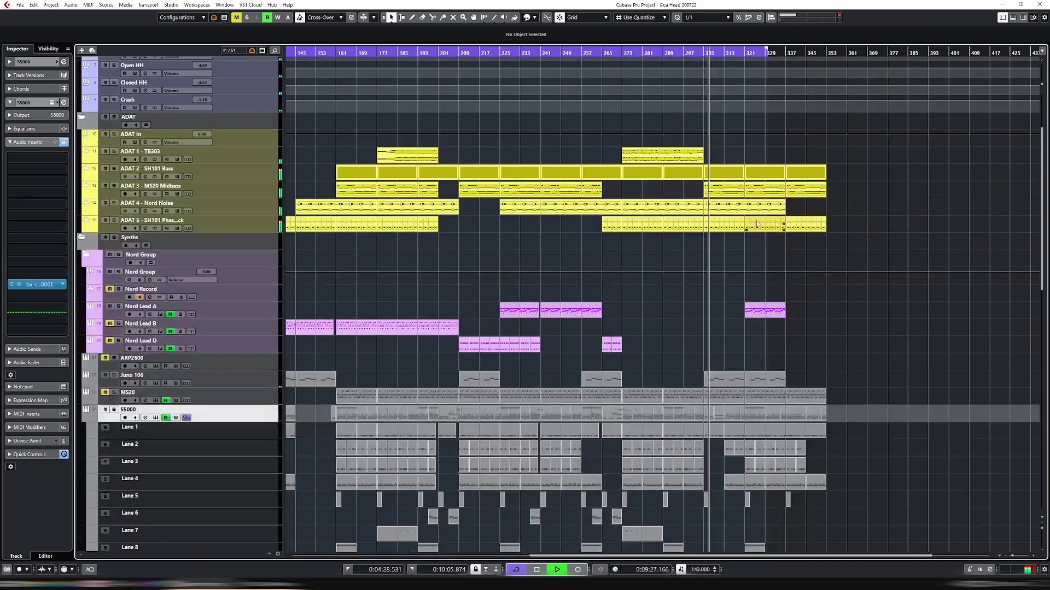
Look over the whole arrangement down to the S5000 lanes and select the Lane 4 clip at bar 313
key("g")
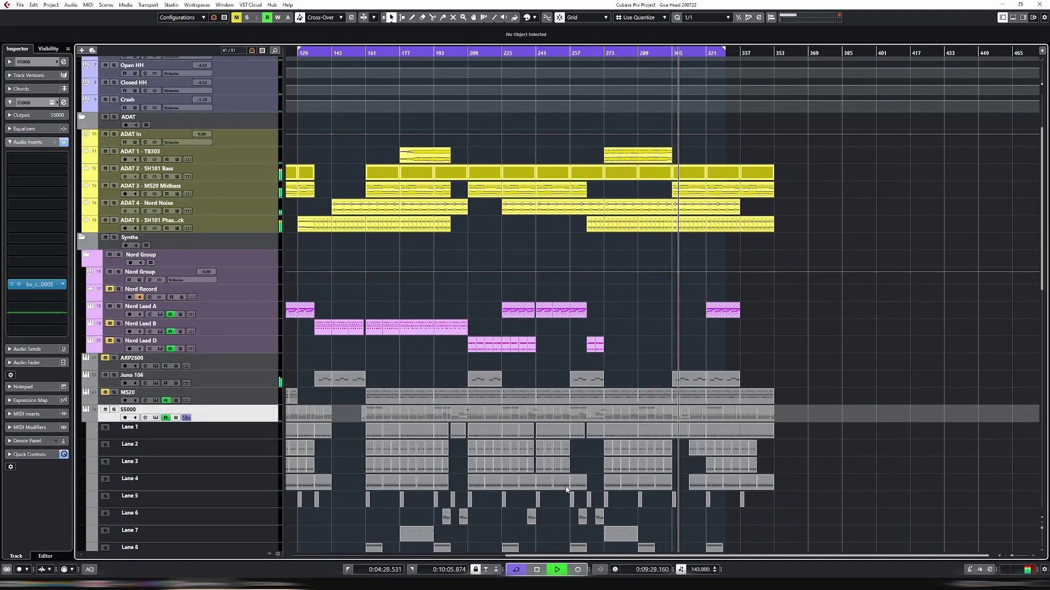
left_click_drag(563, 553, 410, 551)
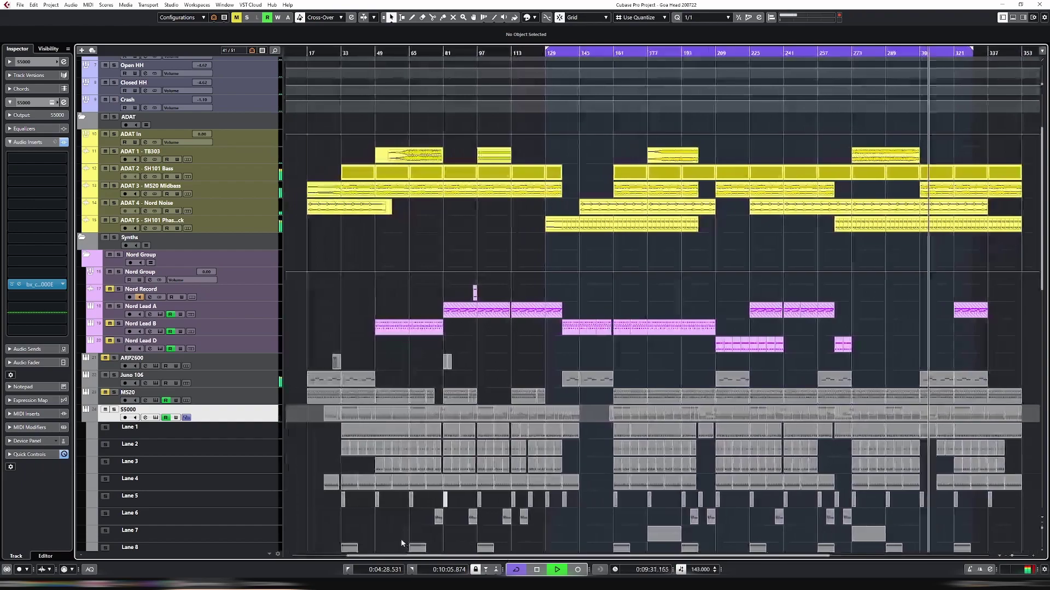
key("g")
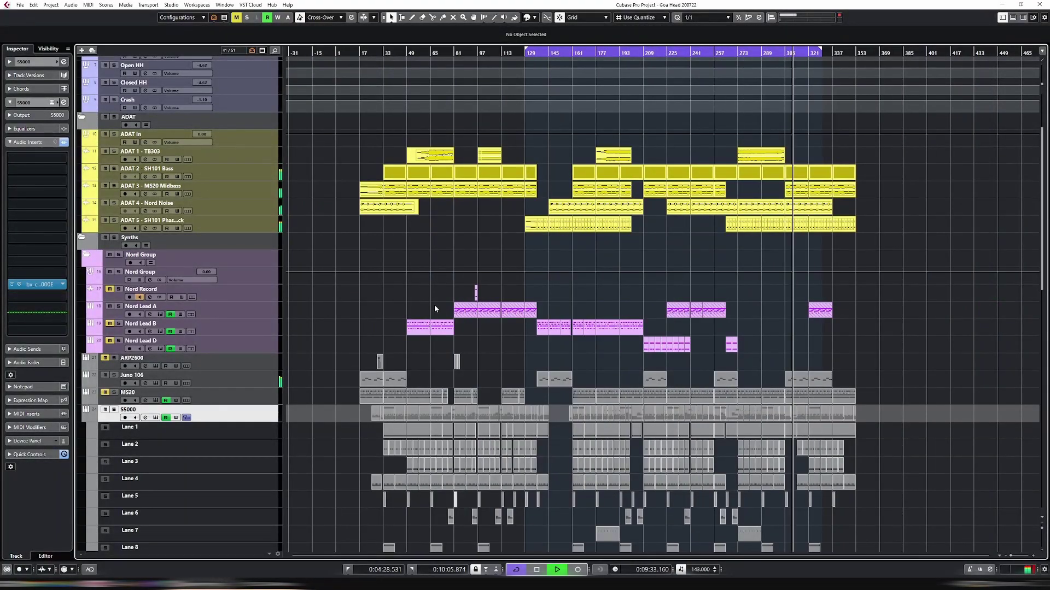
left_click(20, 5)
left_click(300, 201)
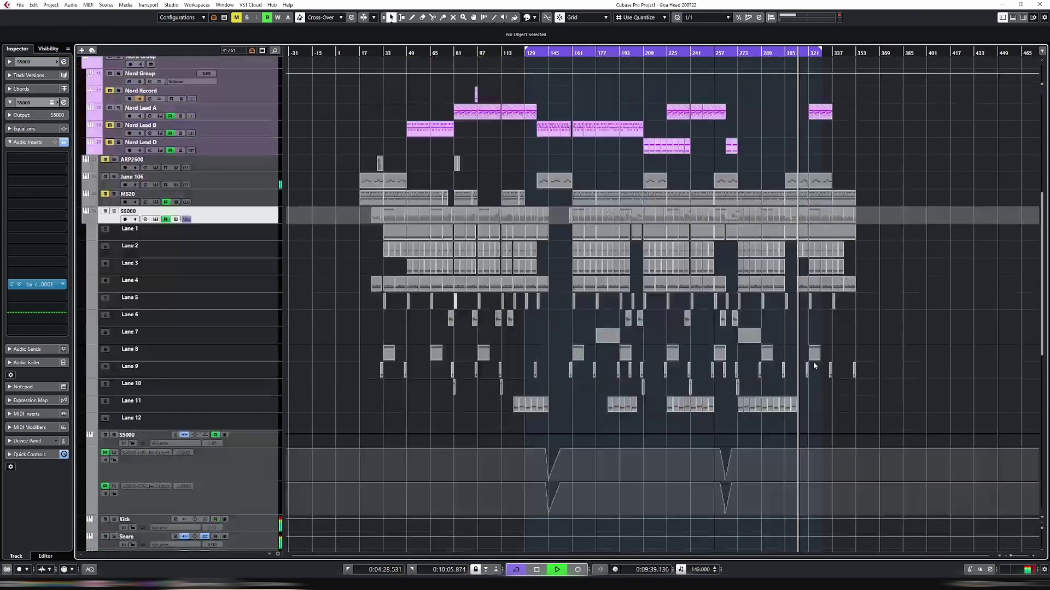
scroll(812, 362, "down", 5)
left_click(802, 285)
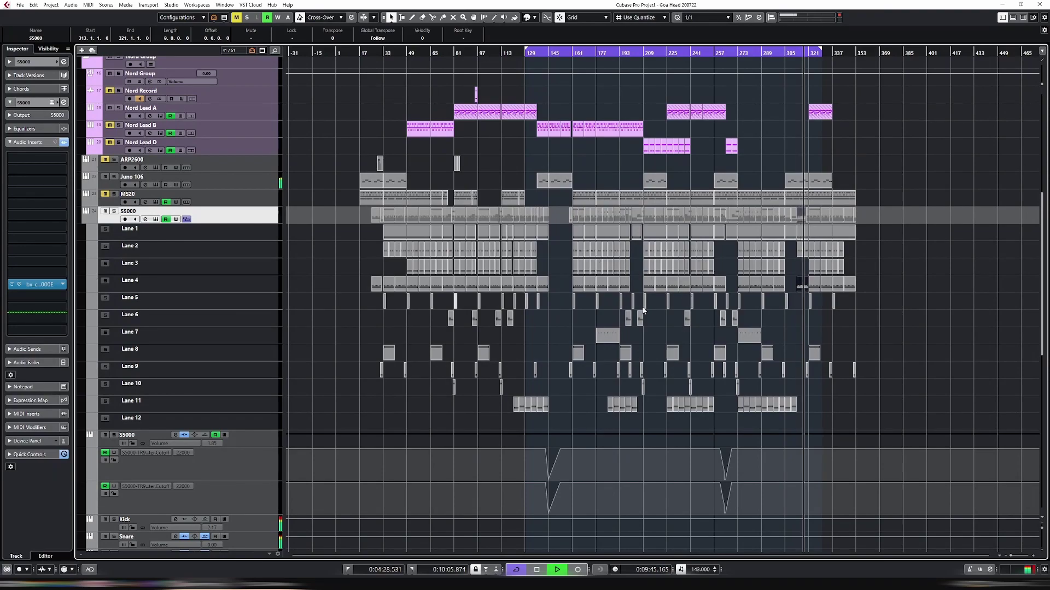
Lower the output fader slightly in the S5000 Closed HH output's bx_console SSL 4000 E while replaying from bars 129 and about 140
left_click(535, 53)
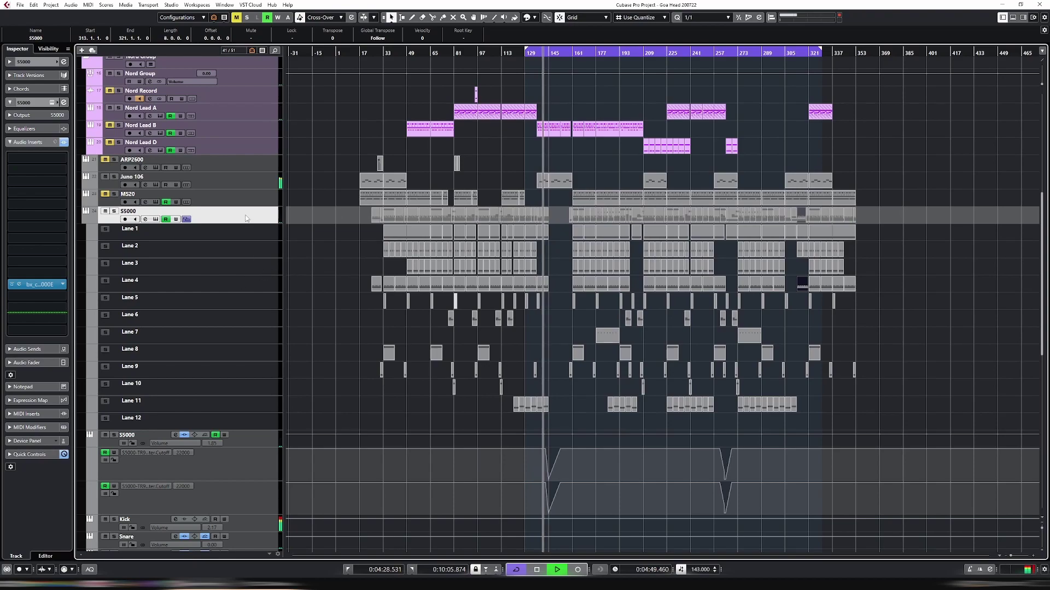
scroll(224, 243, "down", 6)
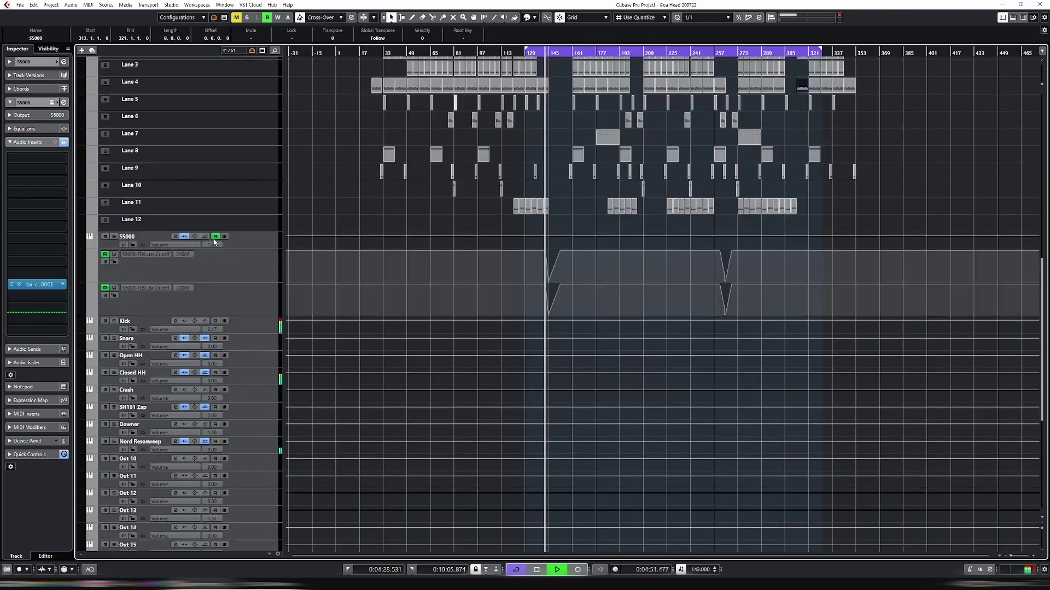
left_click(259, 284)
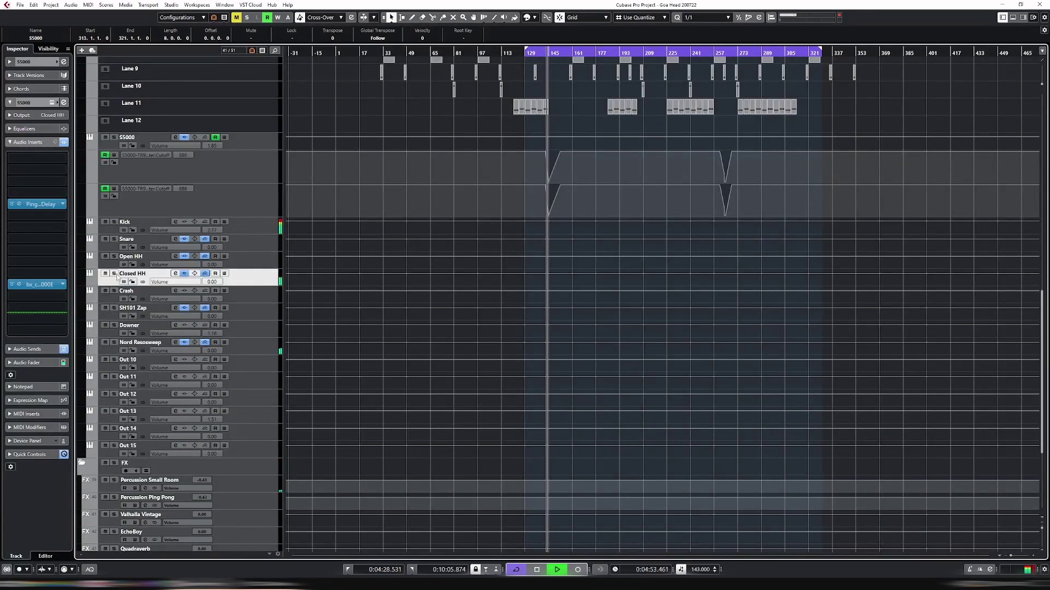
left_click(523, 57)
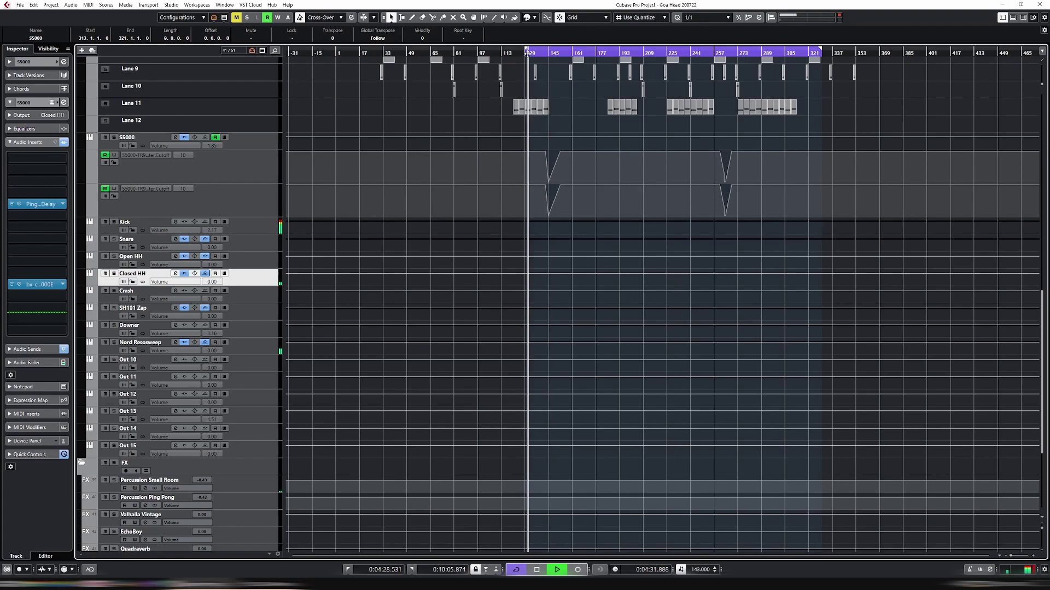
left_click(21, 286)
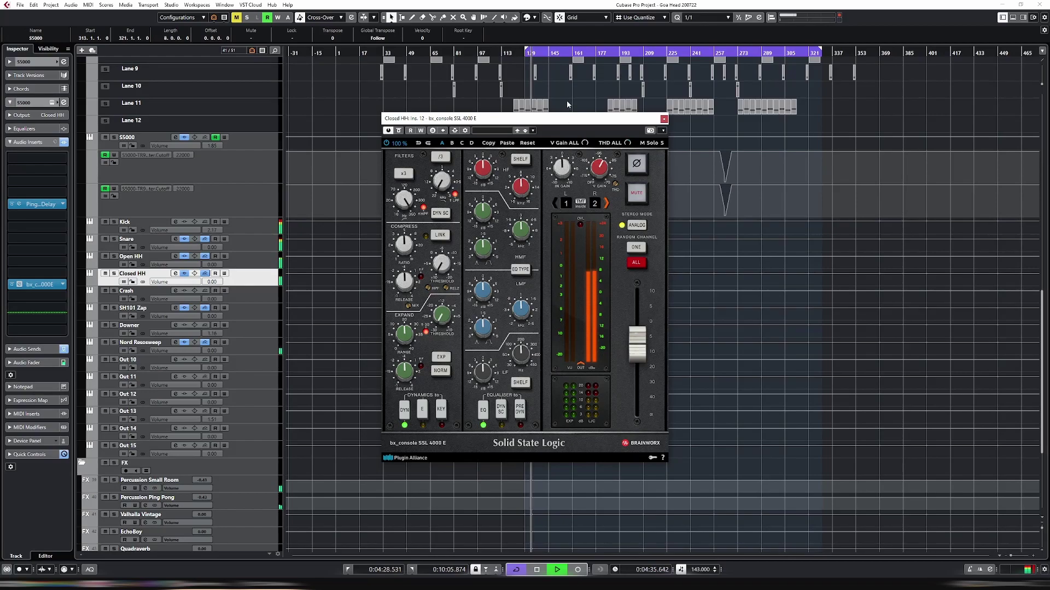
left_click(541, 54)
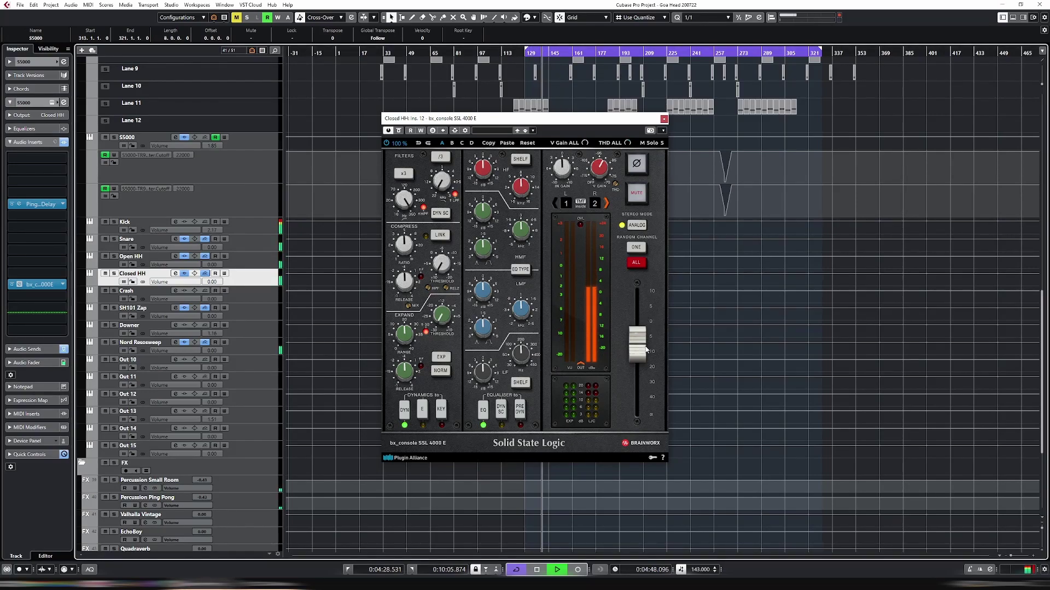
left_click_drag(646, 350, 646, 353)
left_click(663, 119)
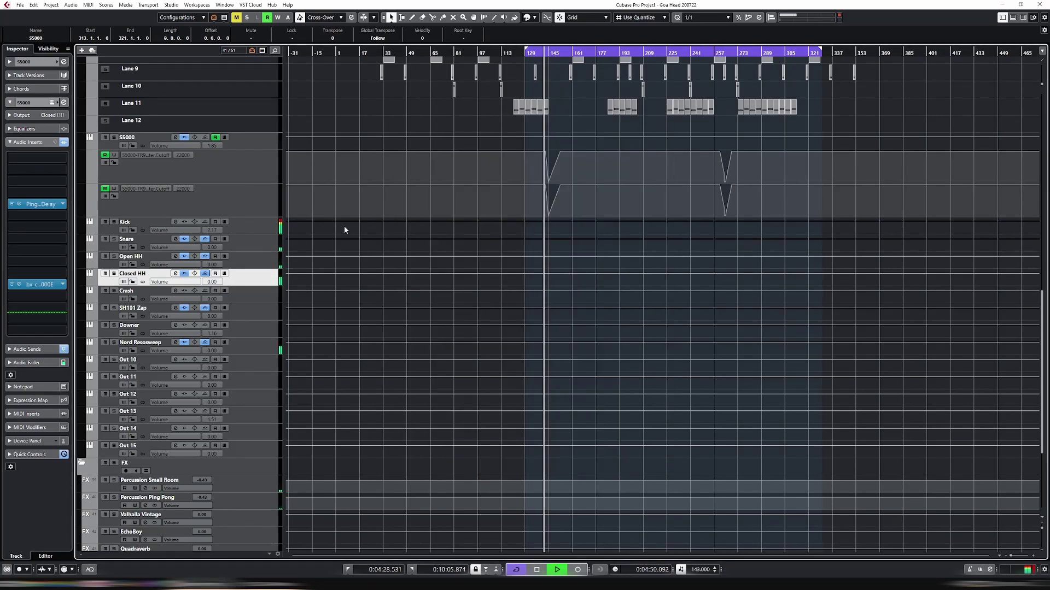
left_click(18, 282)
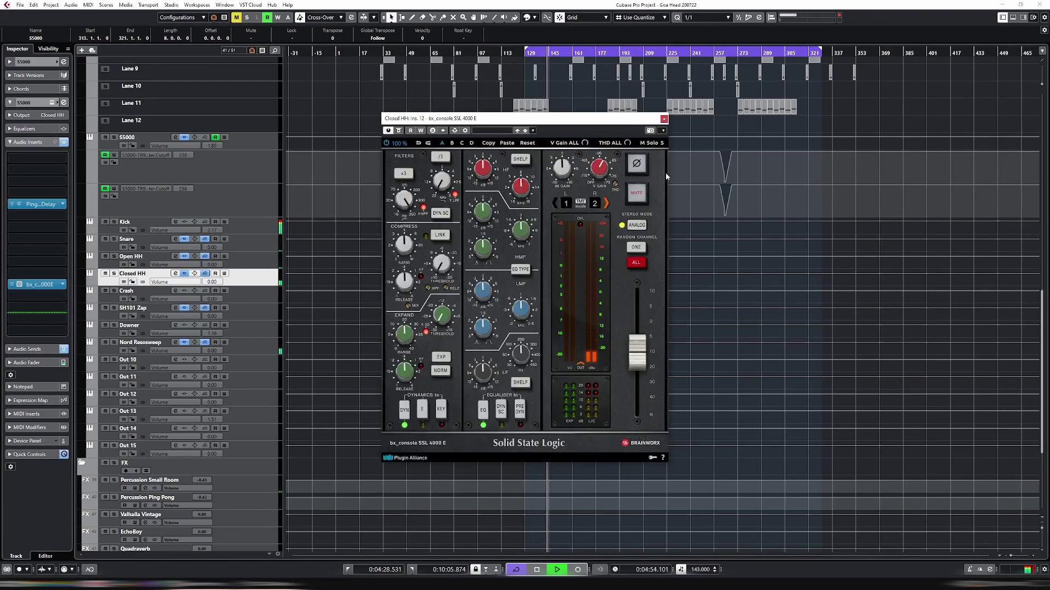
left_click(664, 119)
Replay from about bar 279 and check the bx_console SSL 4000 E on the ADAT 1 TB303 track
scroll(690, 239, "up", 10)
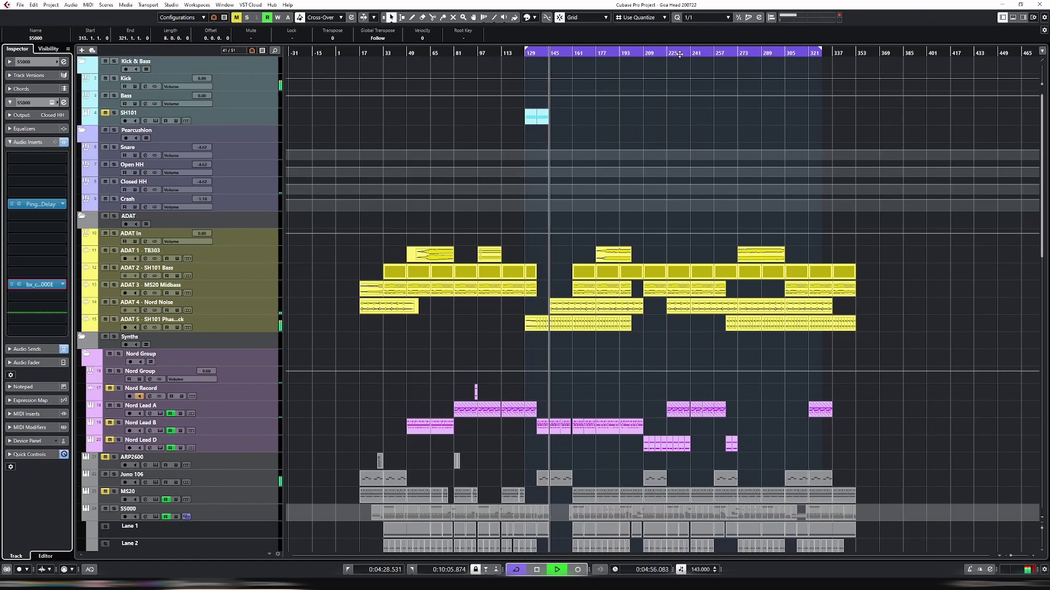
left_click(748, 53)
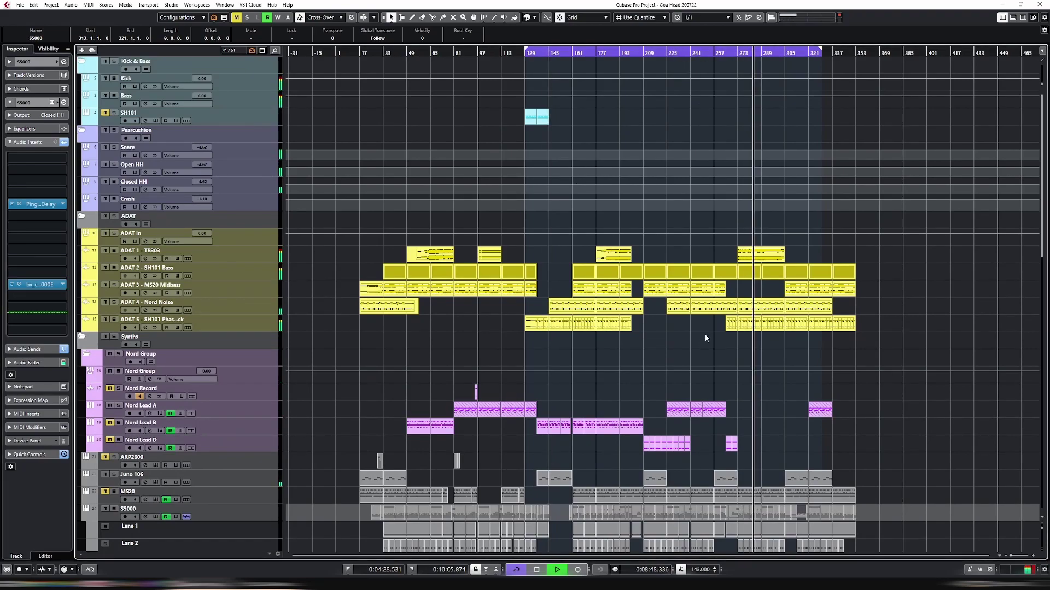
scroll(729, 484, "down", 6)
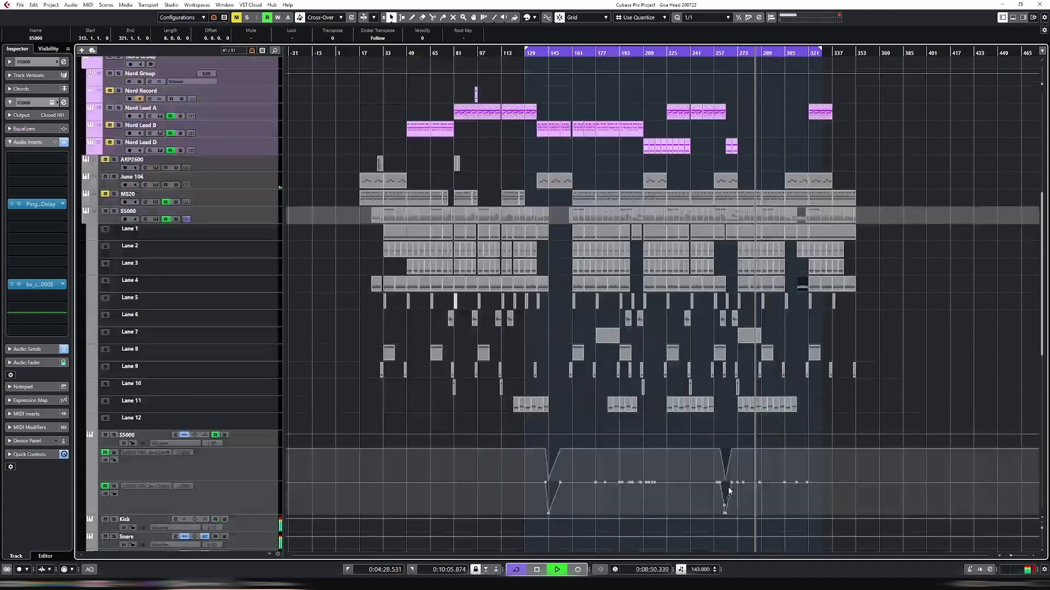
scroll(735, 486, "up", 3)
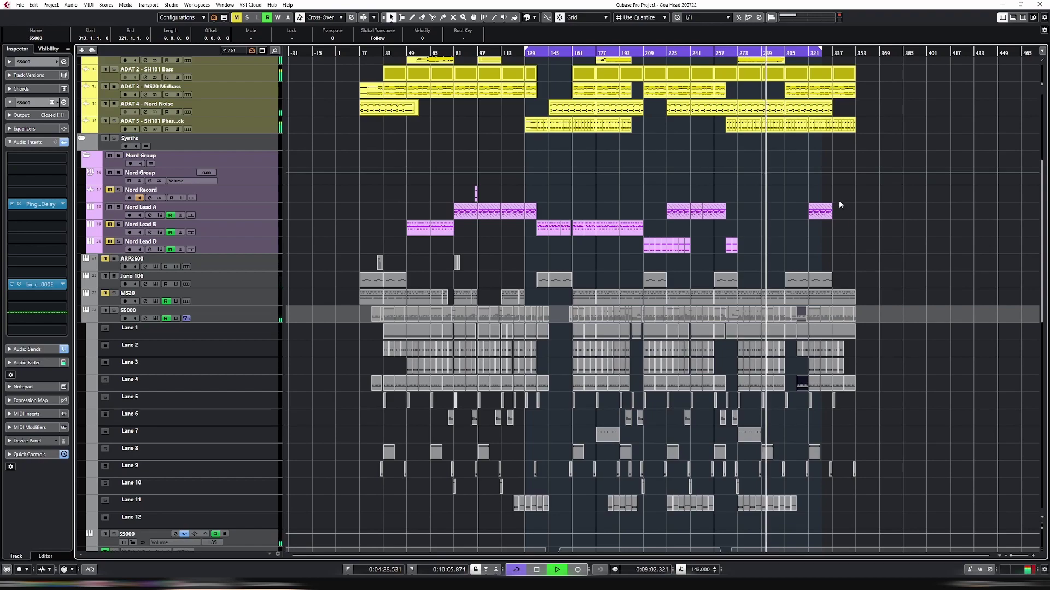
scroll(838, 200, "up", 3)
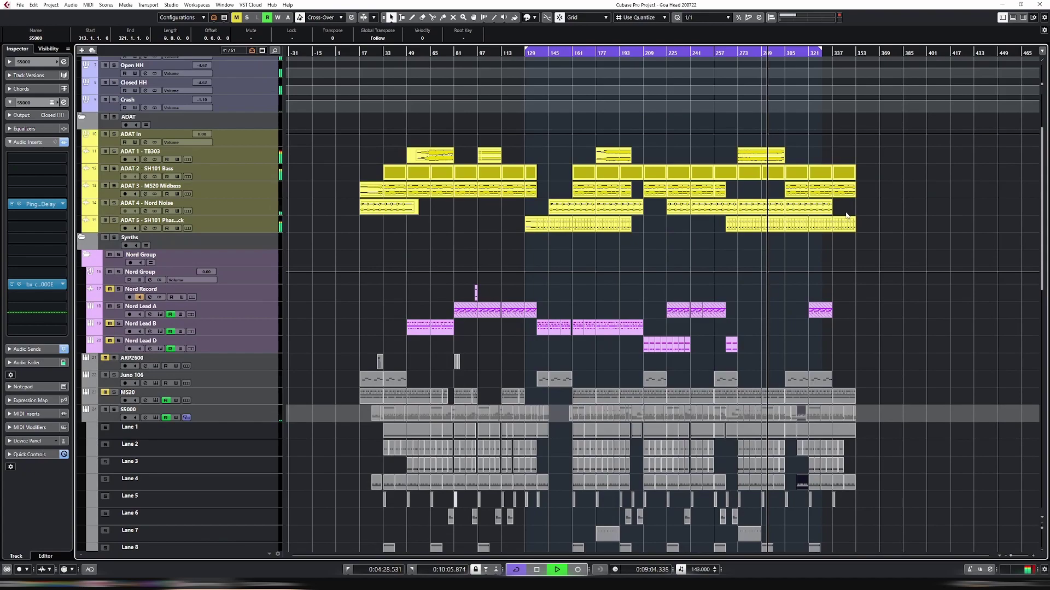
left_click(235, 163)
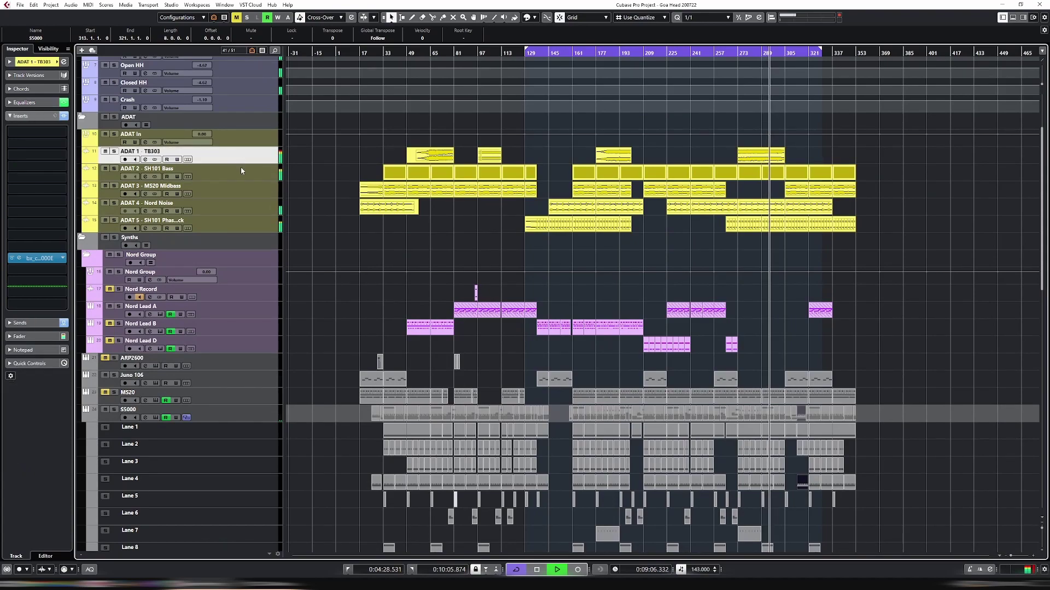
left_click(19, 259)
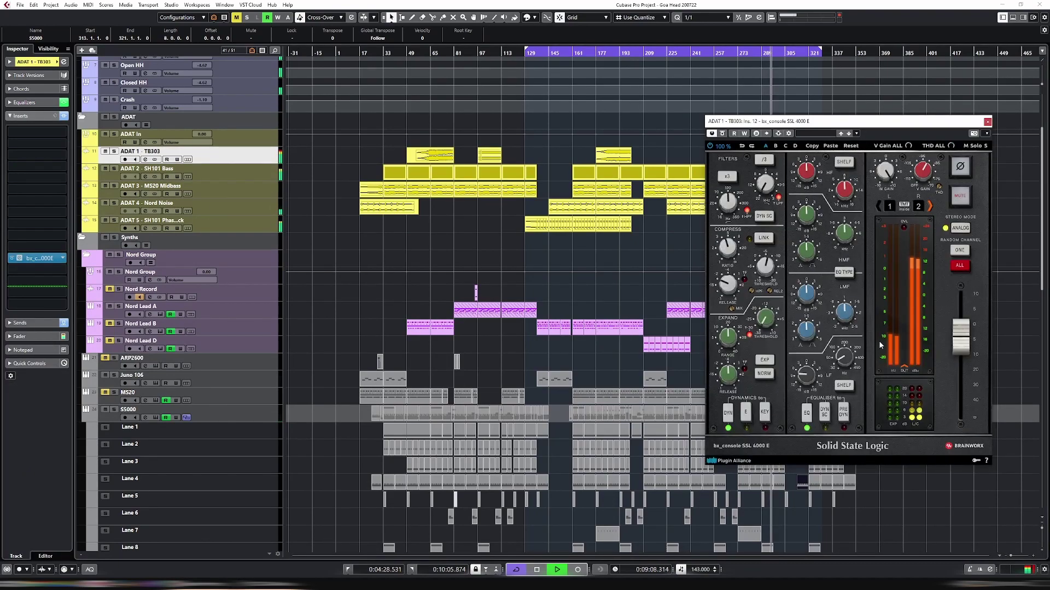
left_click(988, 121)
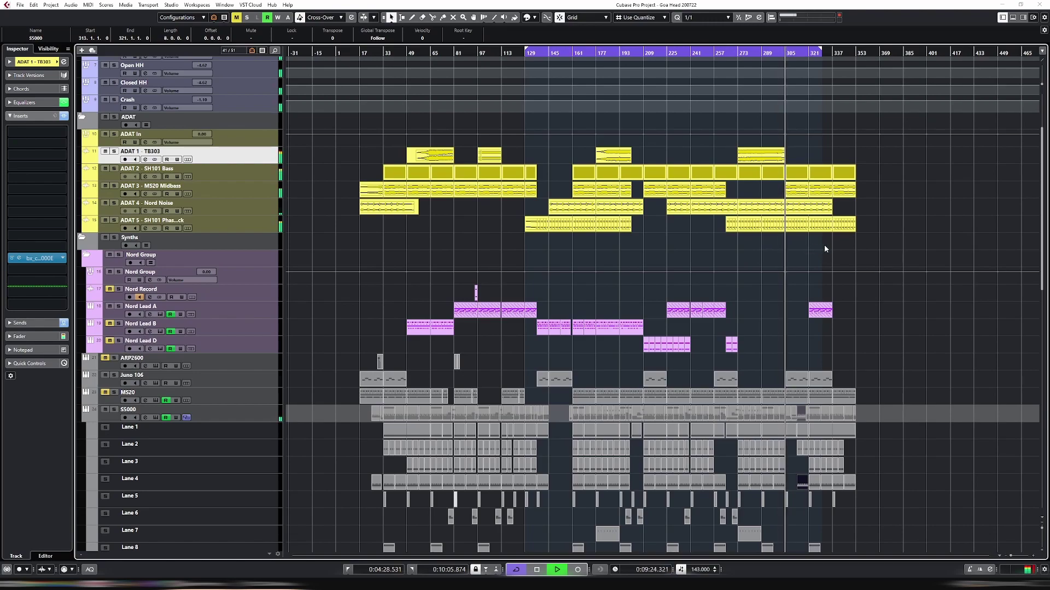
Play the arrangement from about bar 17 and extend the loop range from bar 225 to bar 353
key("space")
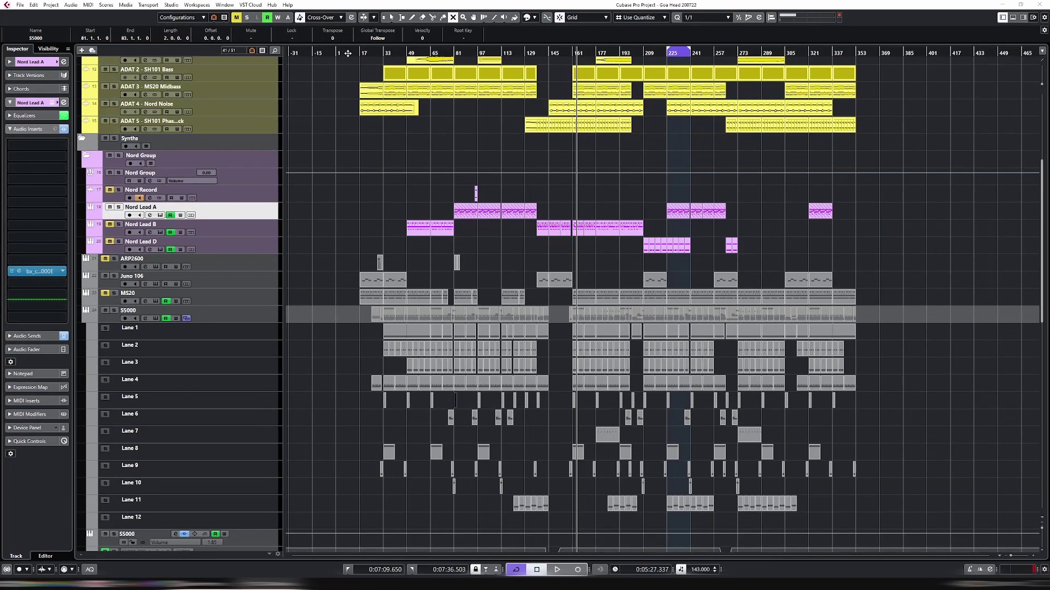
left_click(347, 53)
left_click(359, 53)
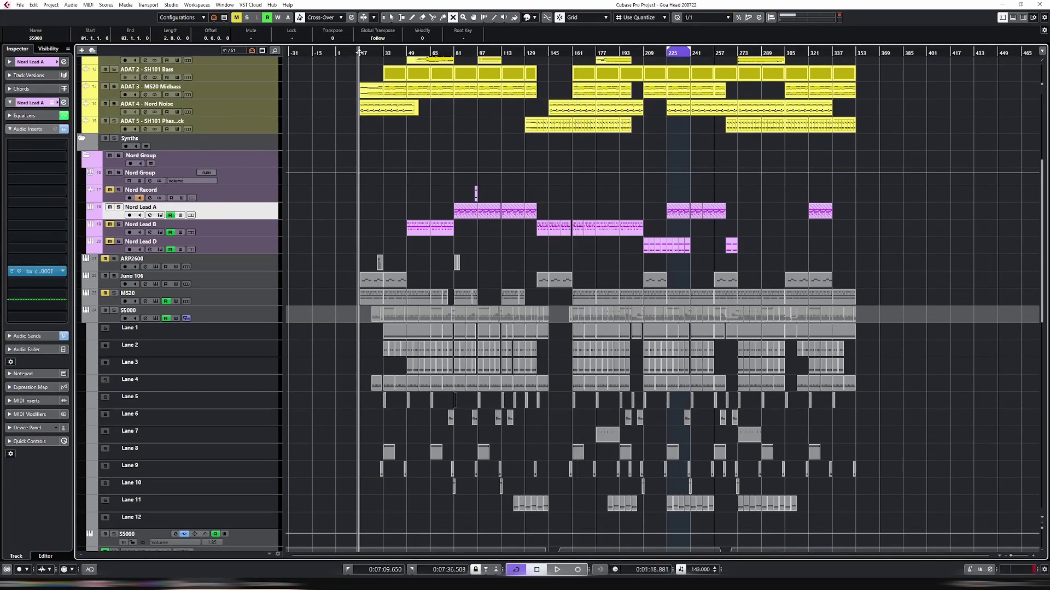
key("space")
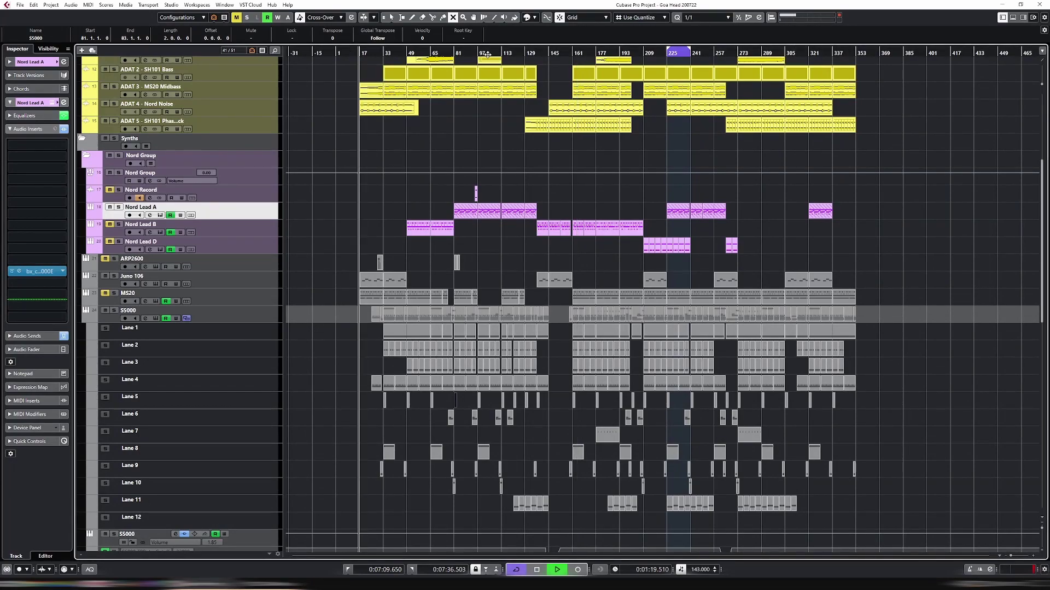
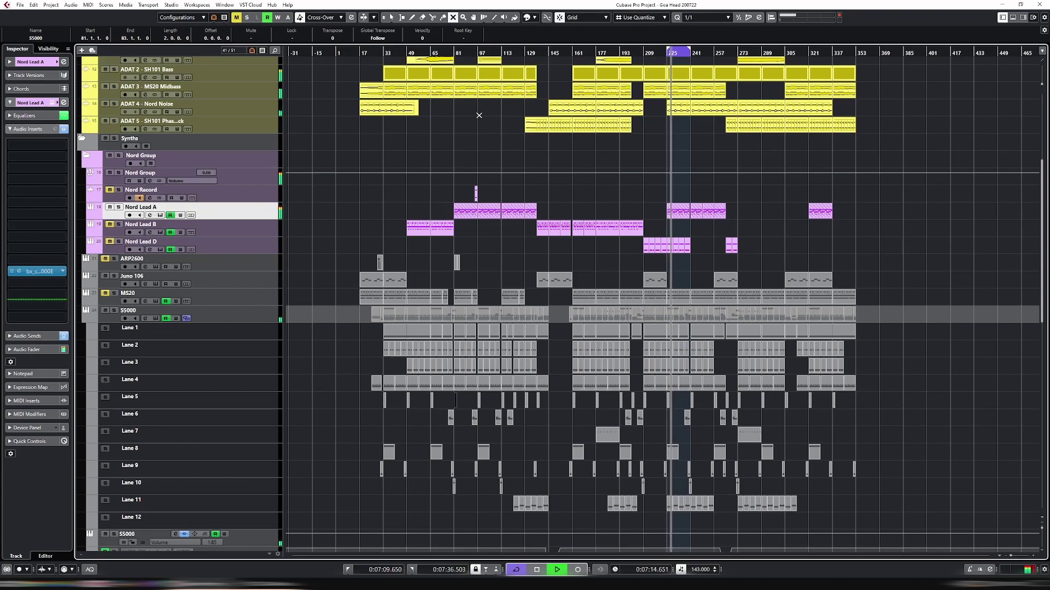
left_click_drag(675, 54, 854, 55)
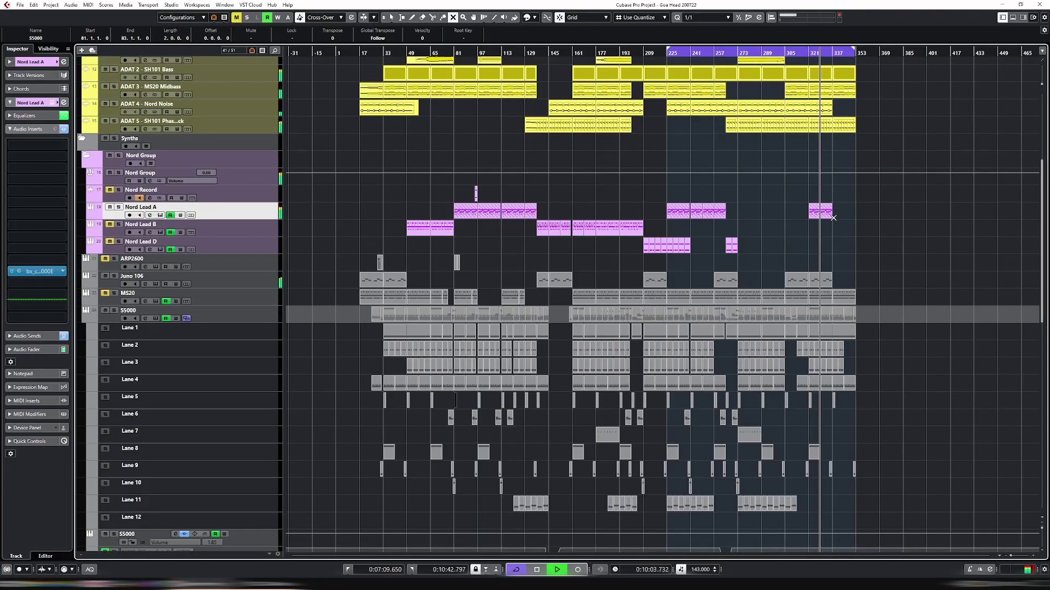
Delete the Nord Lead A clip at bars 321 to 337
key("1")
left_click(815, 210)
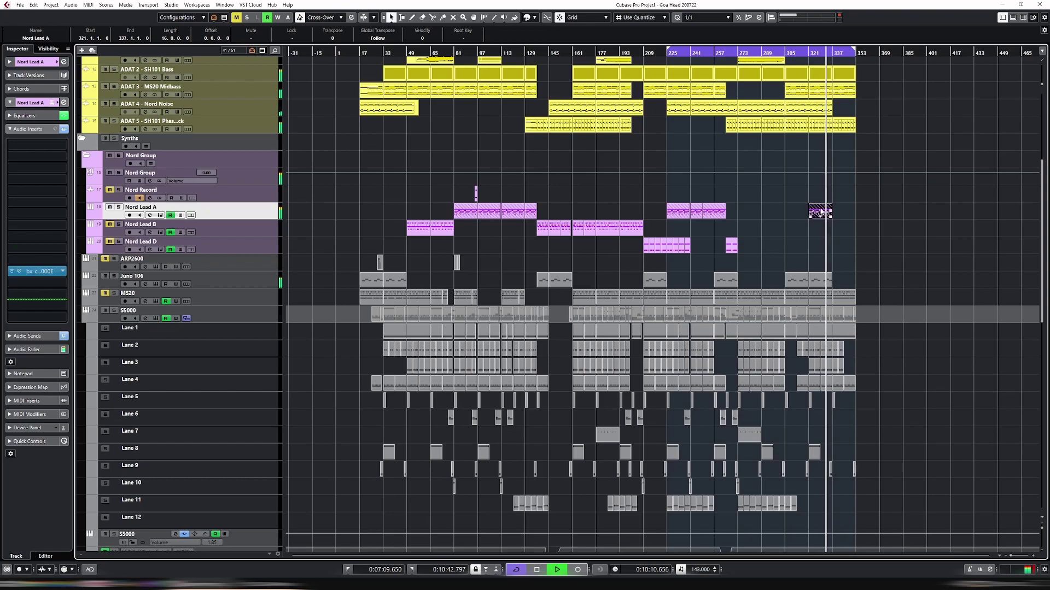
left_click(824, 211, "ctrl")
left_click(823, 211)
key("Delete")
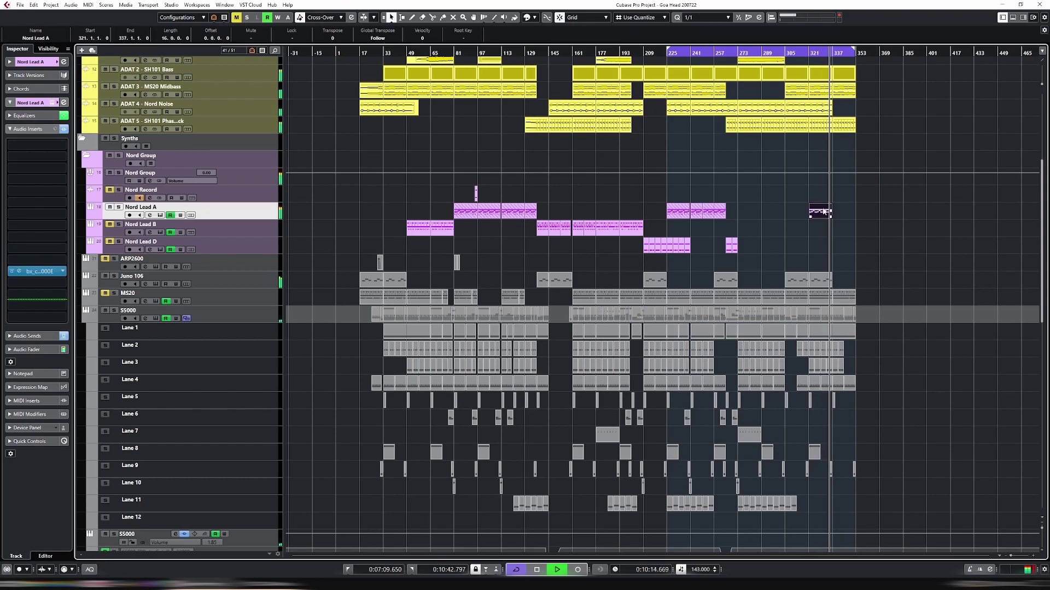
Replay the final section from about bar 319 and stop playback
left_click(806, 53)
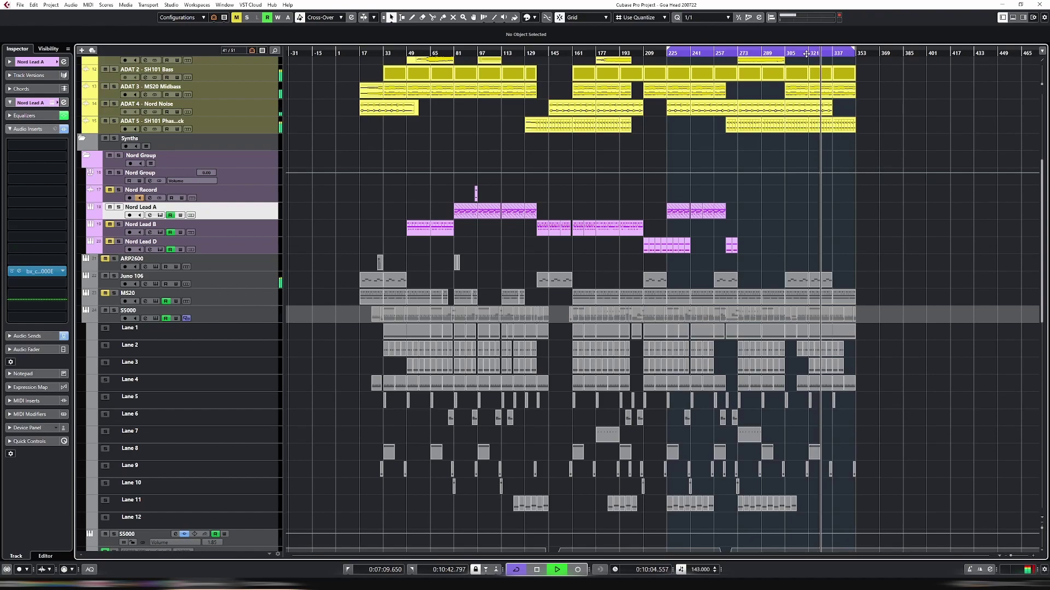
key("space")
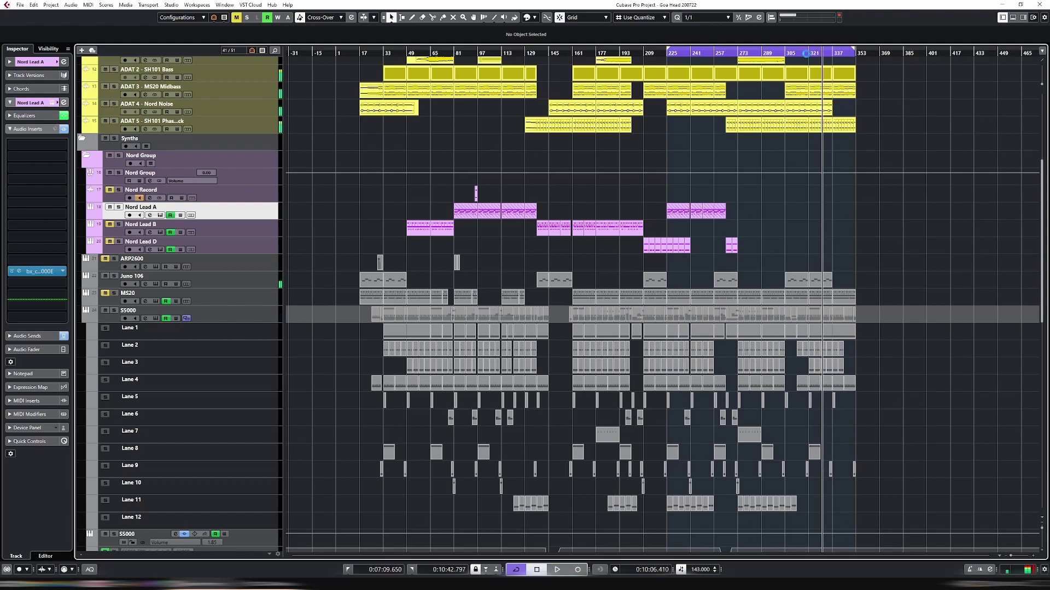
left_click(20, 5)
key("Escape")
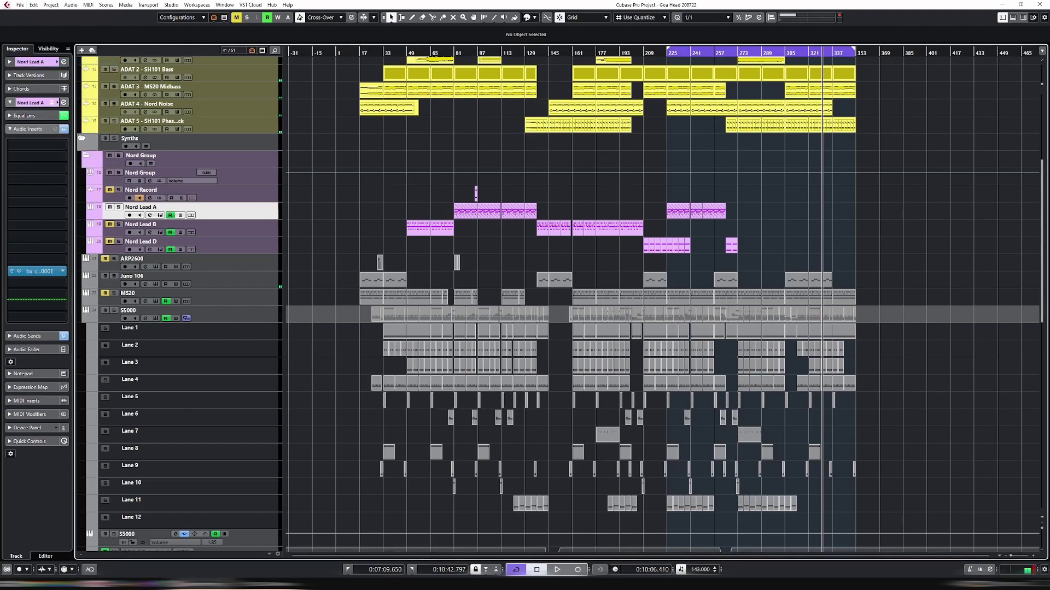